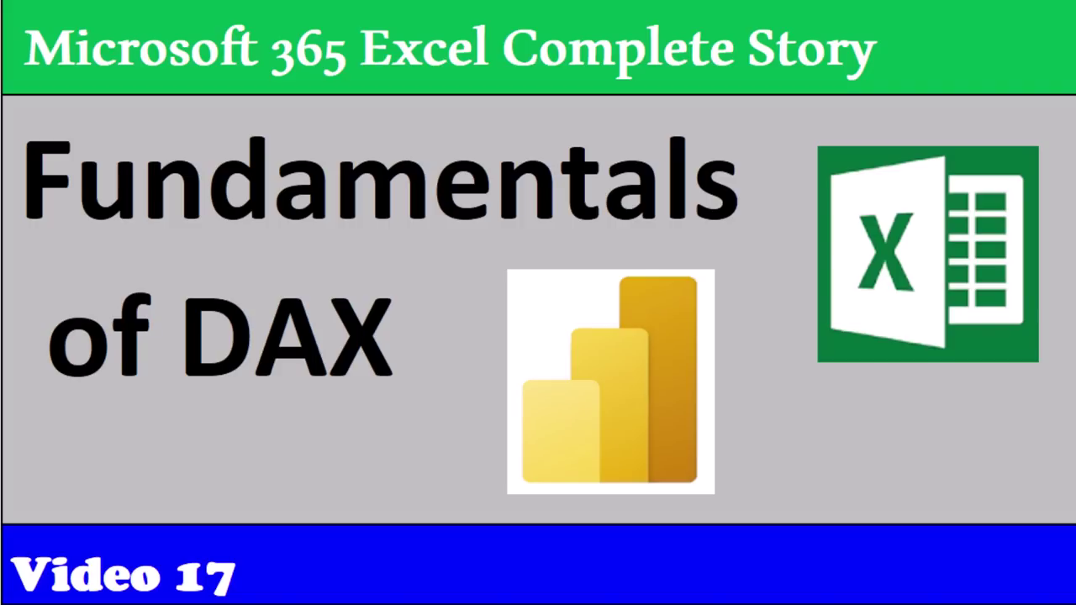
Scroll through the Topics list of DAX formulas, then return to its top.
{"action": "left_click_drag", "start_coordinate": [17, 86], "coordinate": [509, 81]}
{"action": "mouse_move", "coordinate": [893, 57]}
{"action": "left_mouse_down"}
{"action": "mouse_move", "coordinate": [910, 63]}
{"action": "mouse_move", "coordinate": [943, 8]}
{"action": "left_mouse_up"}
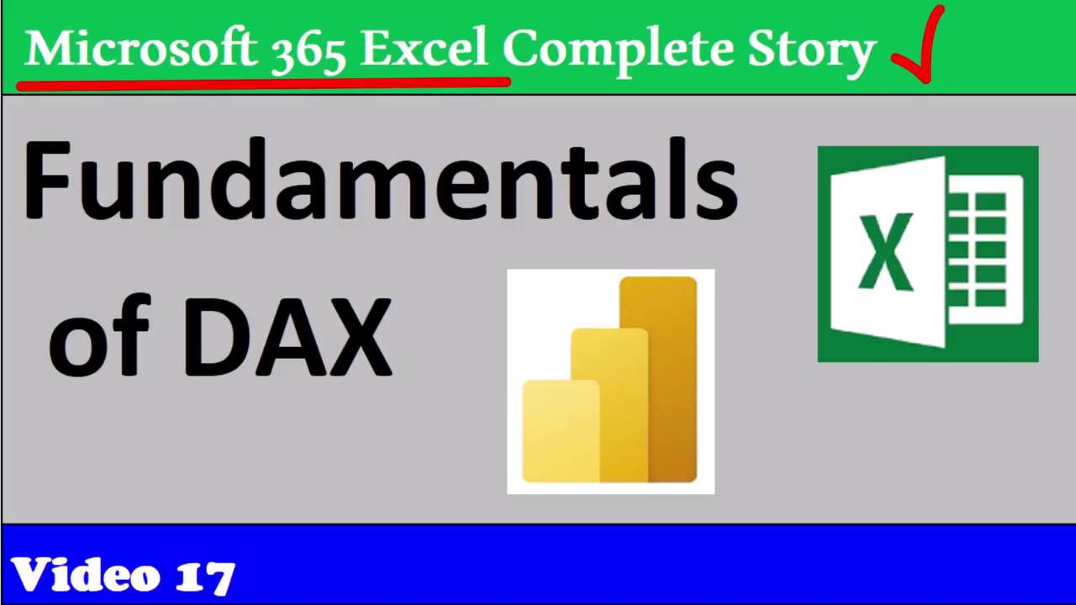
{"action": "left_click_drag", "start_coordinate": [918, 80], "coordinate": [252, 564]}
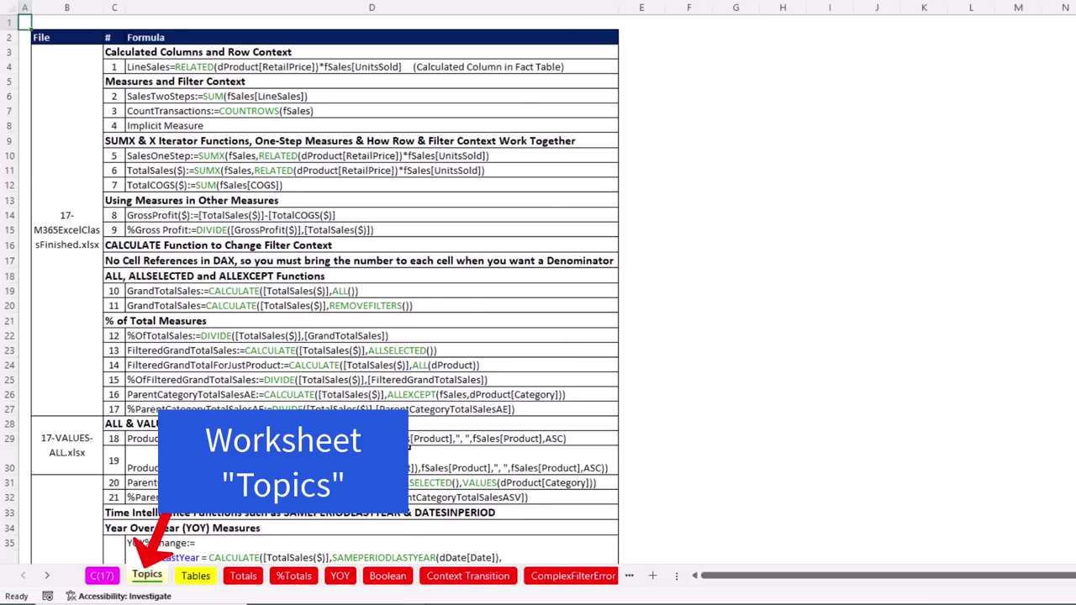
{"action": "scroll", "coordinate": [406, 447], "scroll_direction": "down", "scroll_amount": 17}
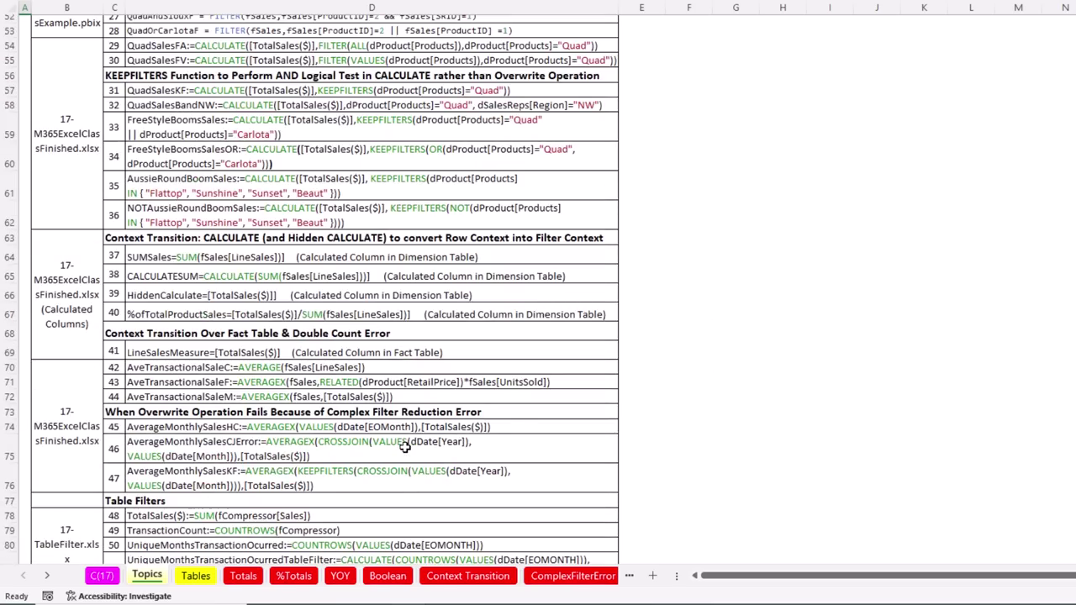
{"action": "scroll", "coordinate": [405, 447], "scroll_direction": "down", "scroll_amount": 17}
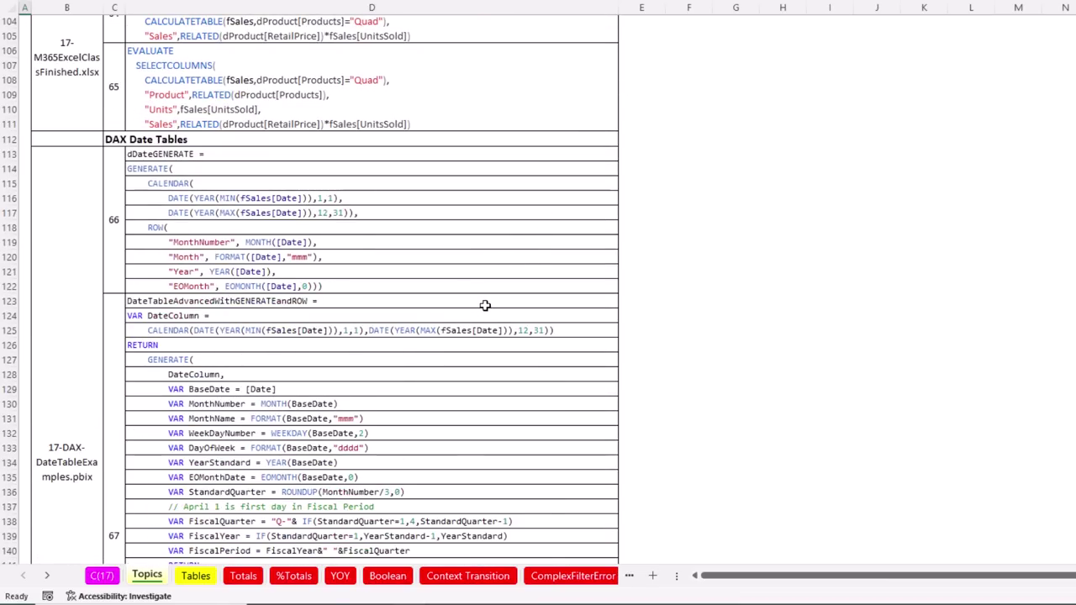
{"action": "key", "text": "ctrl+Home"}
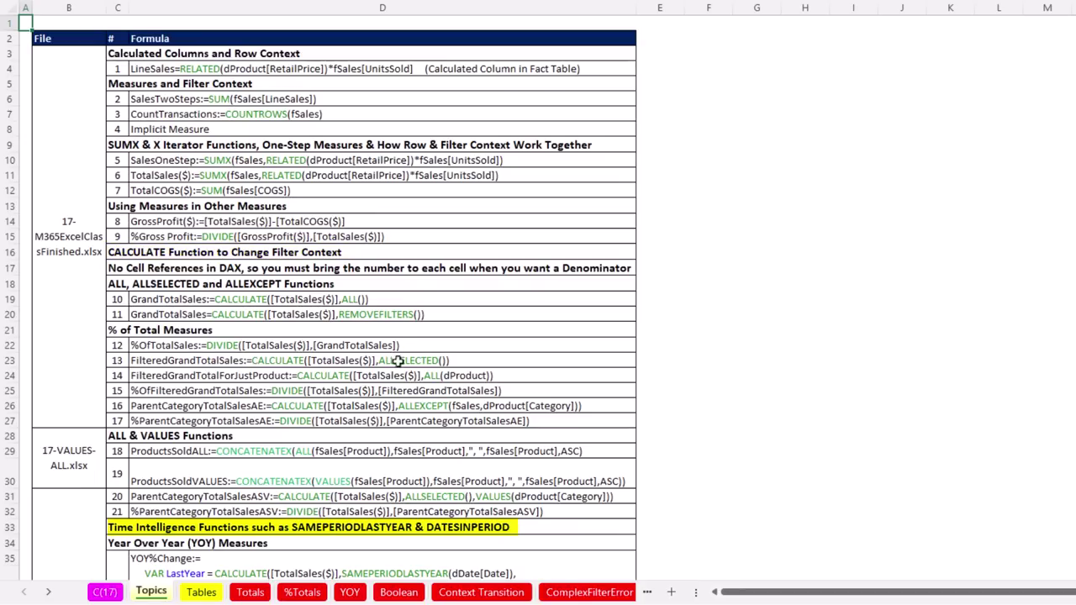
Scroll to the sheet comparing the pivot's %YOYChange and 12-month moving averages with worksheet formulas.
{"action": "scroll", "coordinate": [400, 354], "scroll_direction": "down", "scroll_amount": 10}
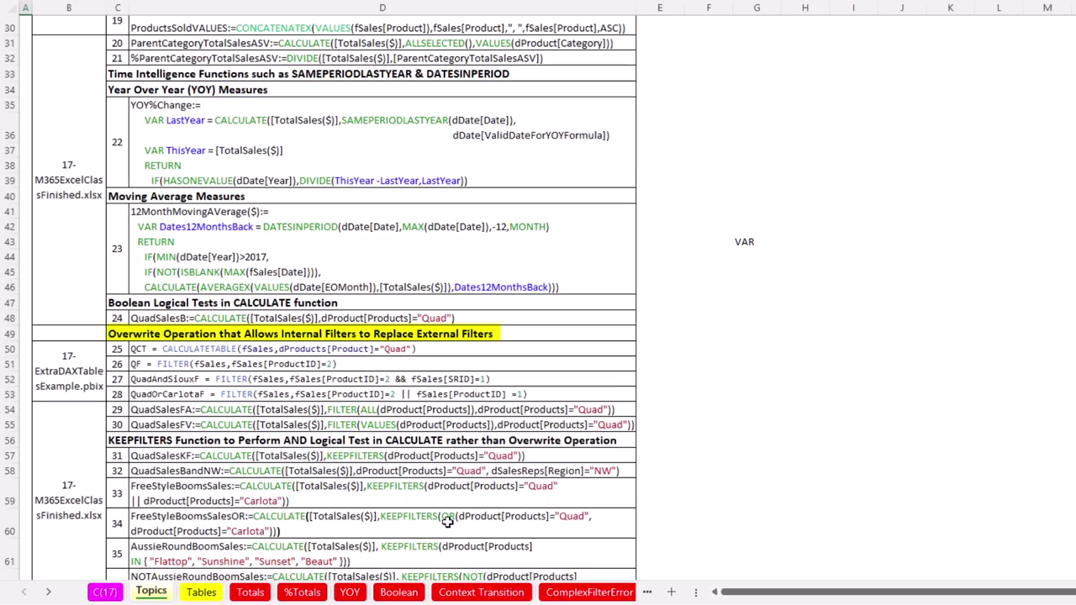
{"action": "scroll", "coordinate": [454, 514], "scroll_direction": "down", "scroll_amount": 3}
{"action": "scroll", "coordinate": [470, 505], "scroll_direction": "down", "scroll_amount": 1}
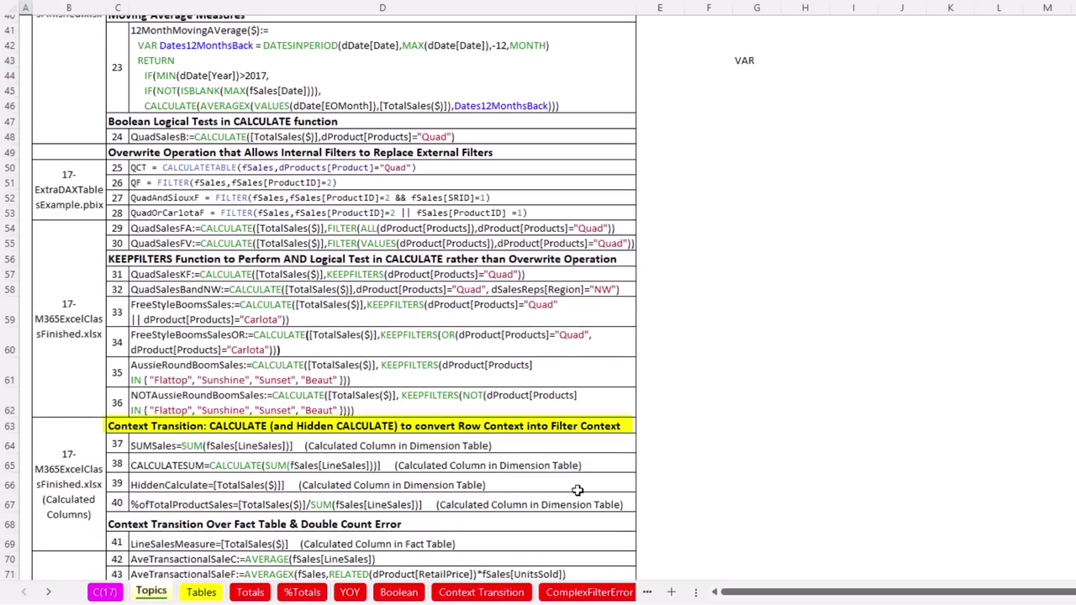
{"action": "scroll", "coordinate": [808, 145], "scroll_direction": "down", "scroll_amount": 11}
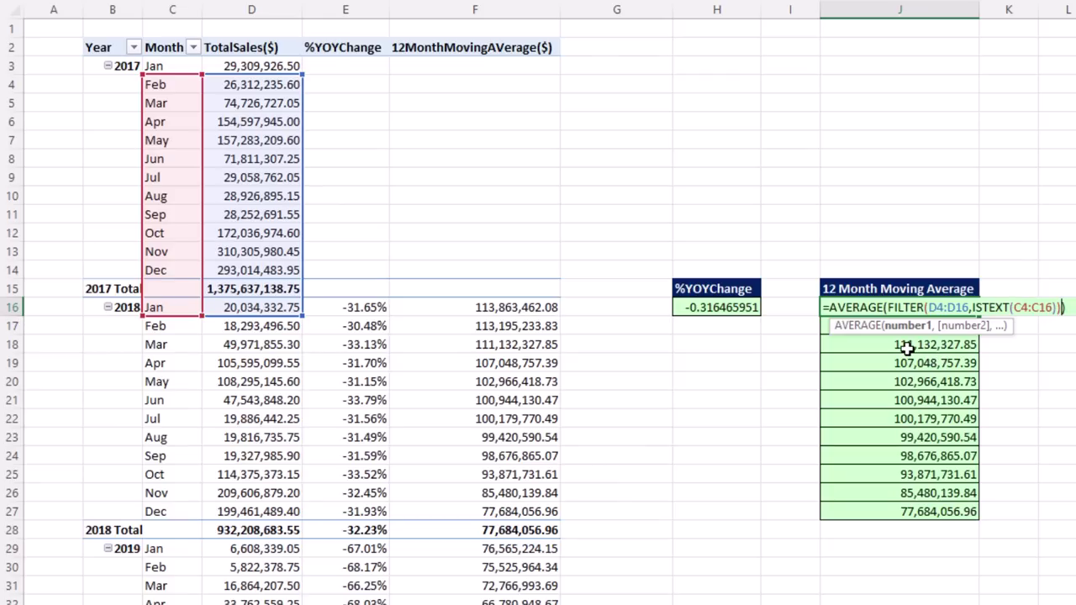
Commit the J16 moving-average formula and fill the H16 YOY change formula down to H24.
{"action": "key", "text": "Left"}
{"action": "key", "text": "ctrl+Return"}
{"action": "double_click", "coordinate": [712, 308]}
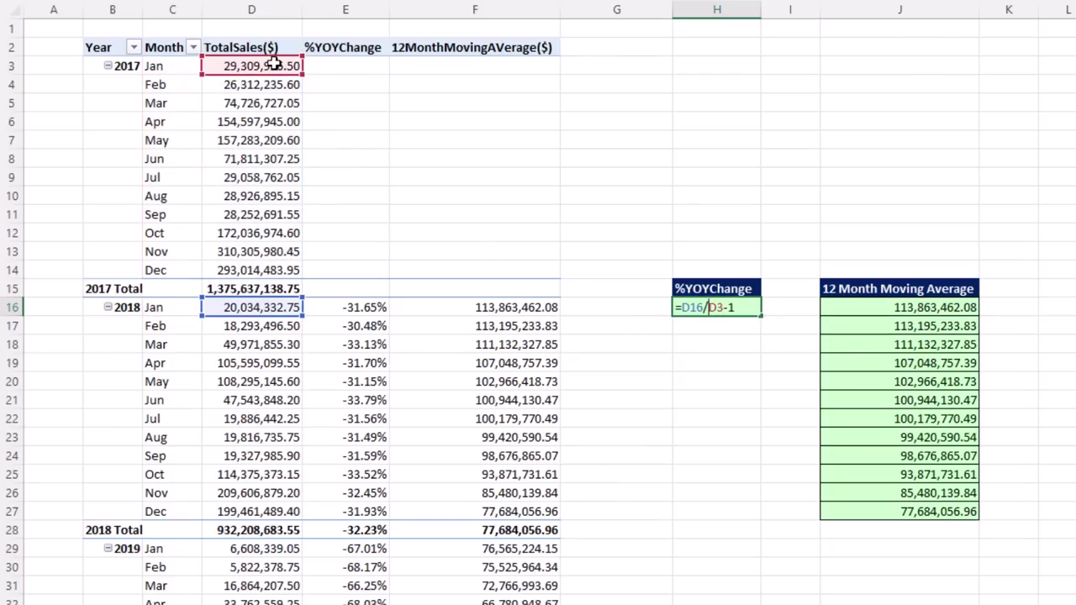
{"action": "key", "text": "ctrl+Return"}
{"action": "left_click_drag", "start_coordinate": [761, 316], "coordinate": [755, 463]}
{"action": "double_click", "coordinate": [723, 455]}
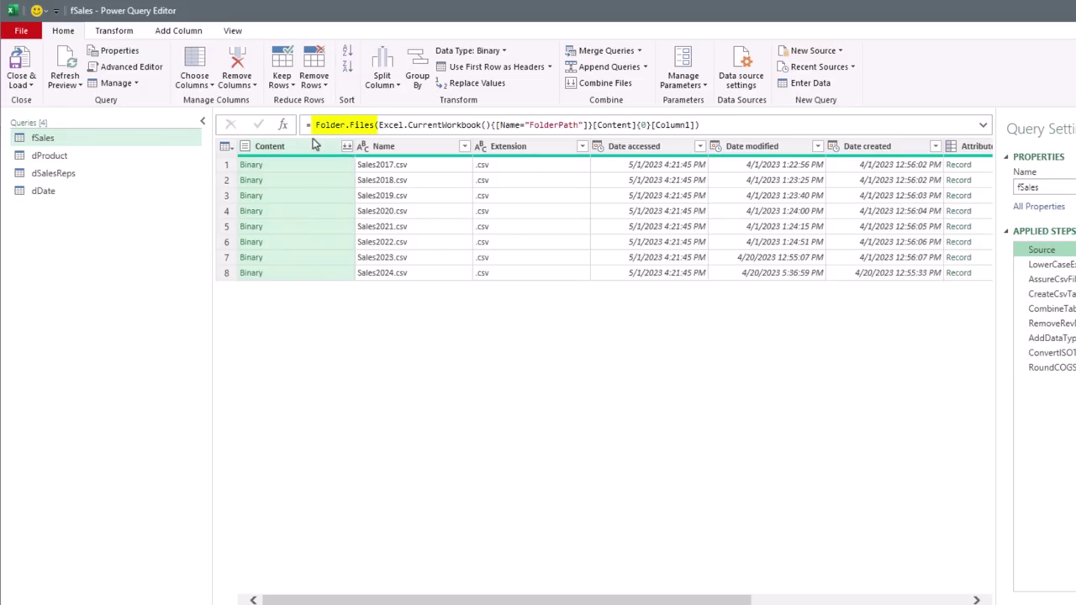
Preview Sales2017.csv and the 2018 sales table, then view the CombineTables step.
{"action": "left_click", "coordinate": [304, 168]}
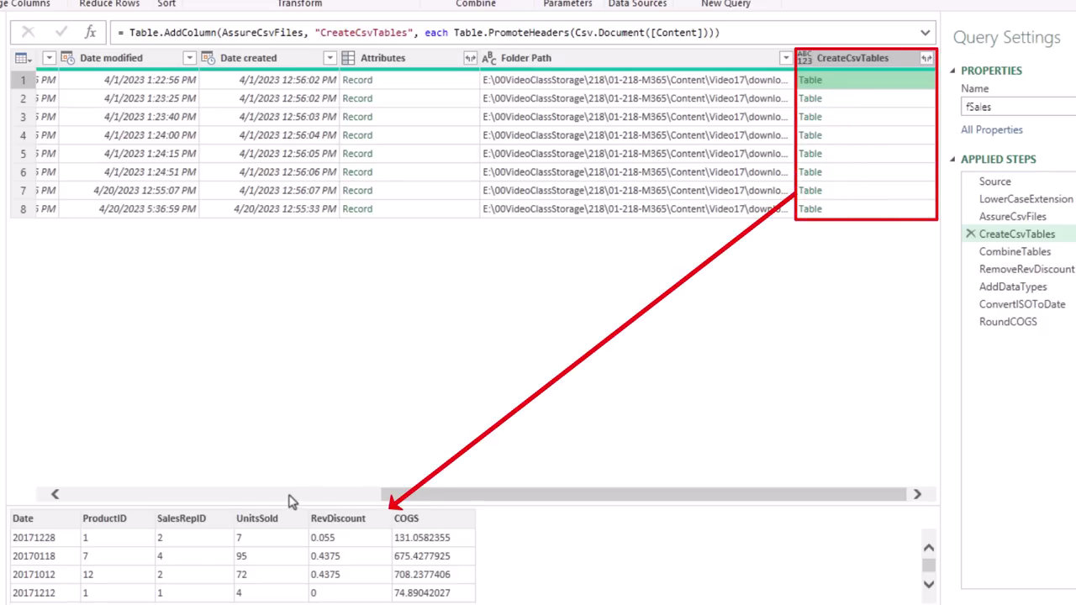
{"action": "left_click", "coordinate": [870, 98]}
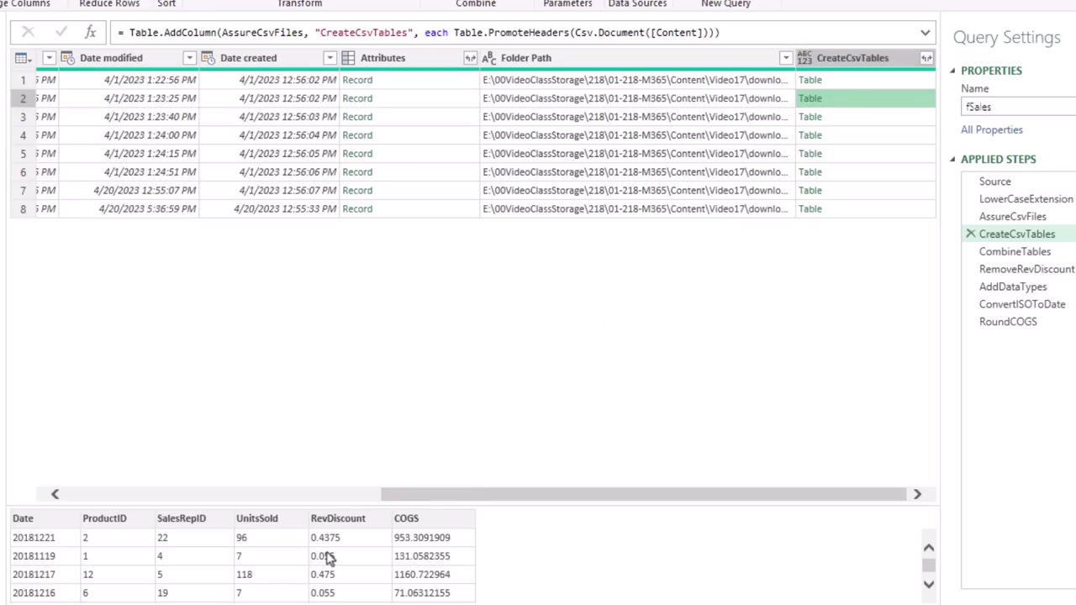
{"action": "left_click", "coordinate": [1036, 255]}
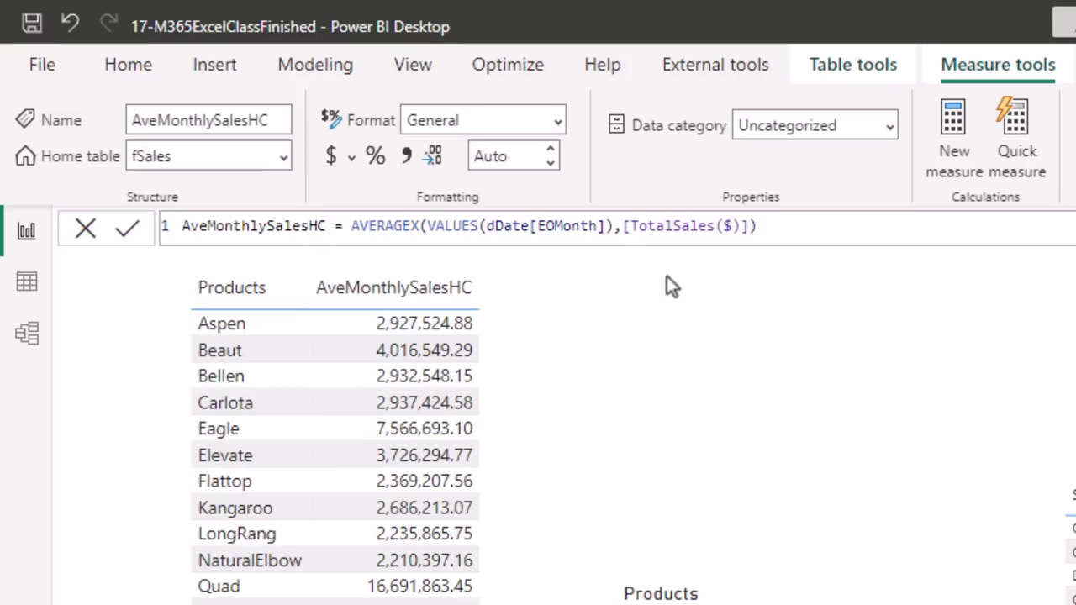
View the AveMonthlySalesHC measure in Power Pivot, then return to the Excel workbook.
{"action": "key", "text": "alt+Tab"}
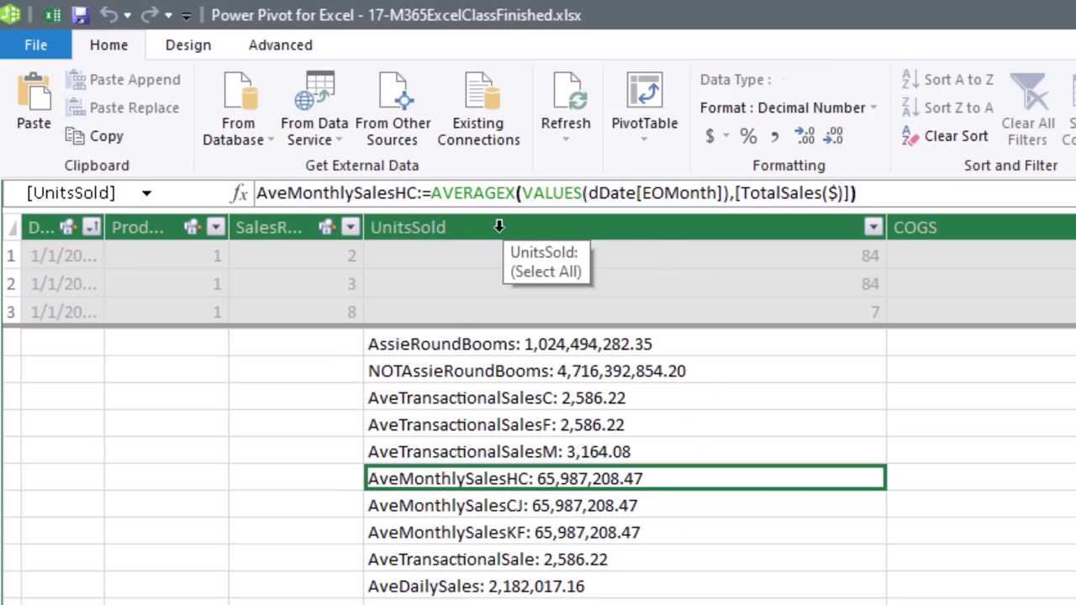
{"action": "key", "text": "alt+Tab"}
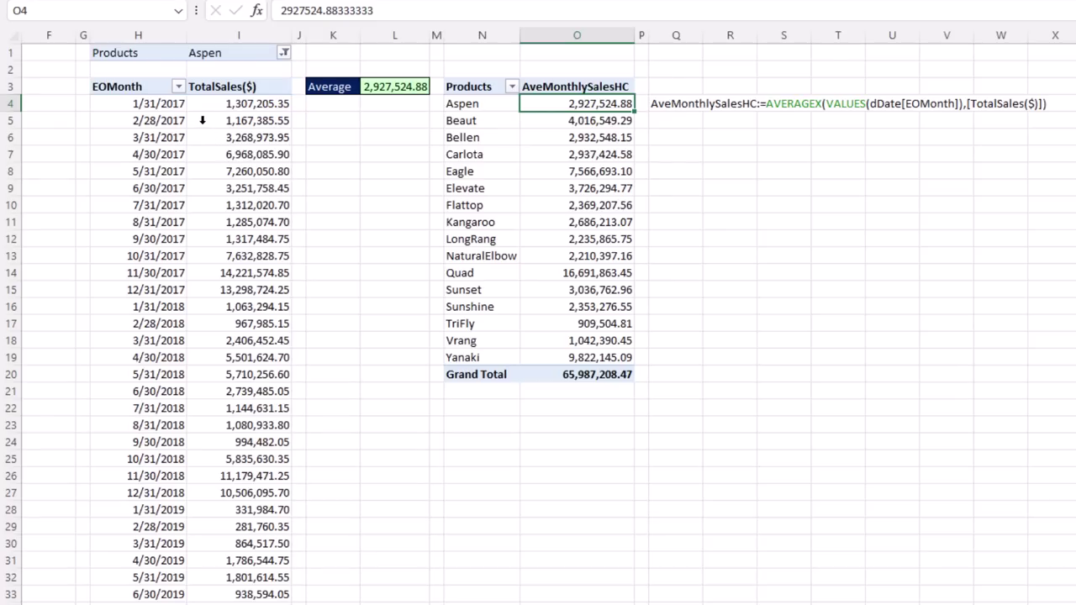
Compare Aspen's average with the AveMonthlySalesHC PivotTable, then move to the 17-M365ExcelClassStart report.
{"action": "mouse_move", "coordinate": [200, 113]}
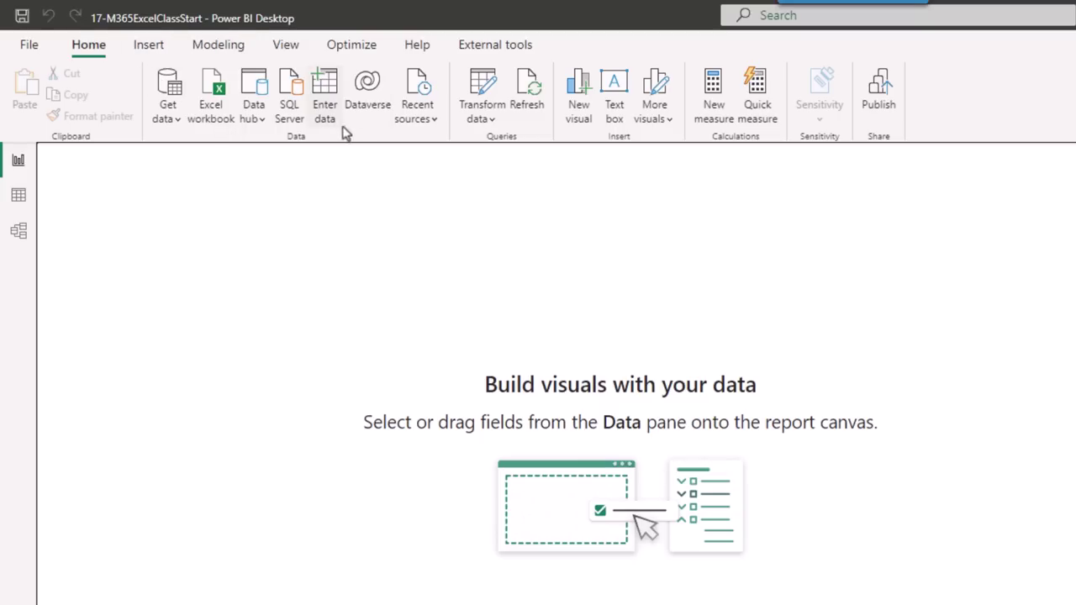
Show the Data source settings listing the csvfiles folder, then start switching windows.
{"action": "left_click", "coordinate": [493, 120]}
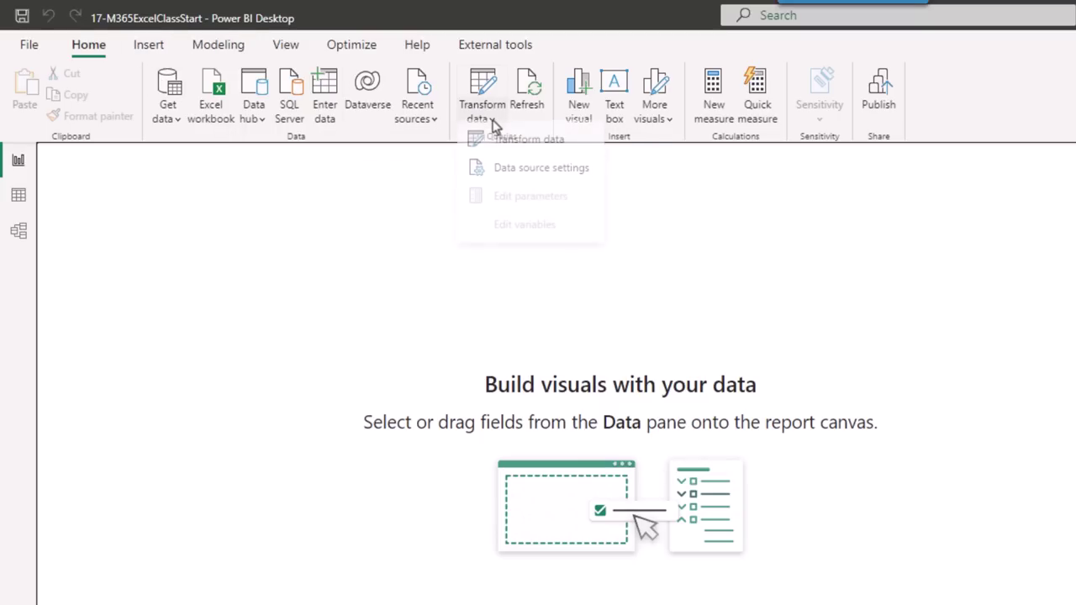
{"action": "left_click", "coordinate": [529, 178]}
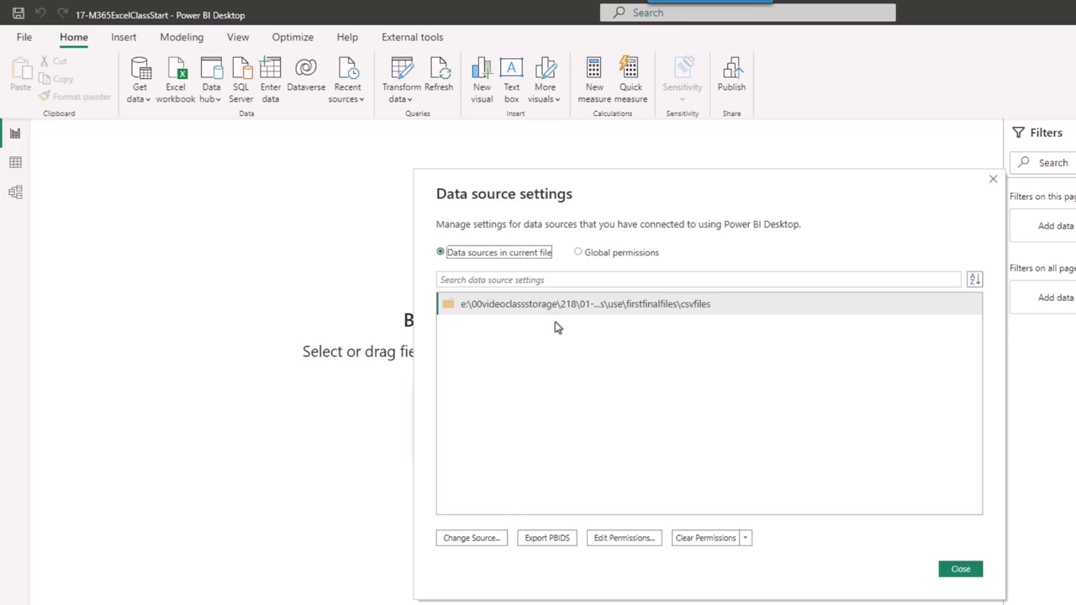
{"action": "key", "text": "alt+Tab"}
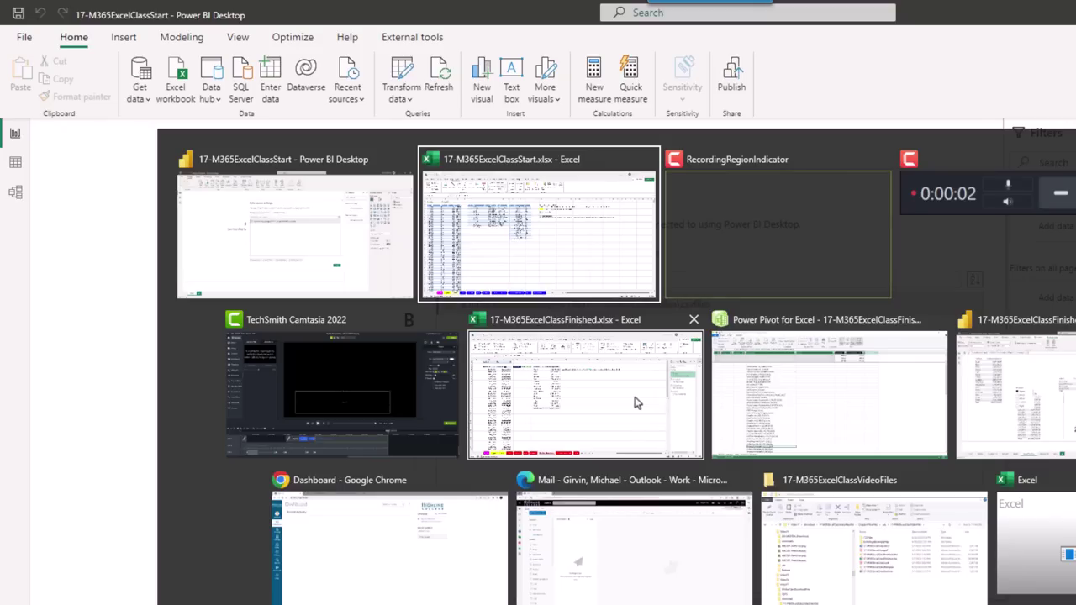
Cycle through the open windows to Power Pivot and then the 17-M365ExcelClassS.pdf notes.
{"action": "key", "text": "alt+Tab"}
{"action": "key", "text": "alt+Tab"}
{"action": "key", "text": "alt+Tab"}
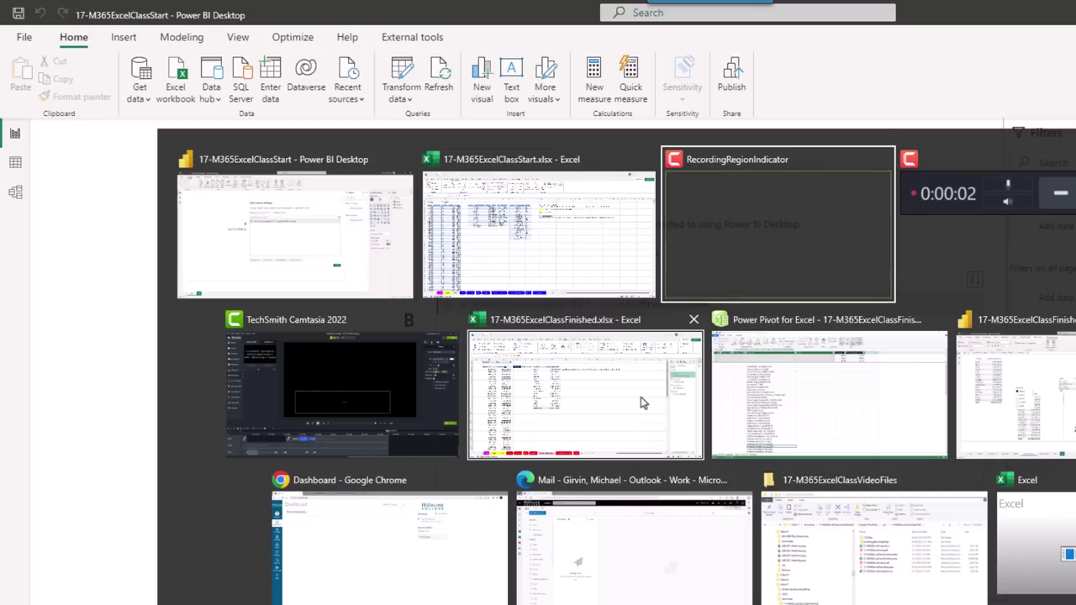
{"action": "key", "text": "alt+Tab"}
{"action": "key", "text": "alt+Tab"}
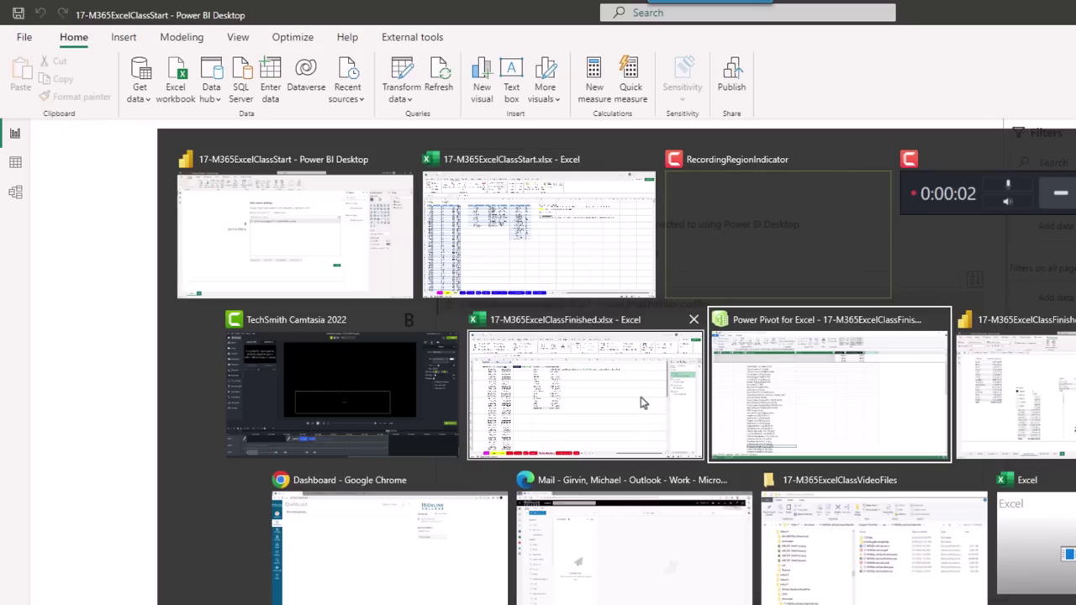
{"action": "key", "text": "alt+Tab"}
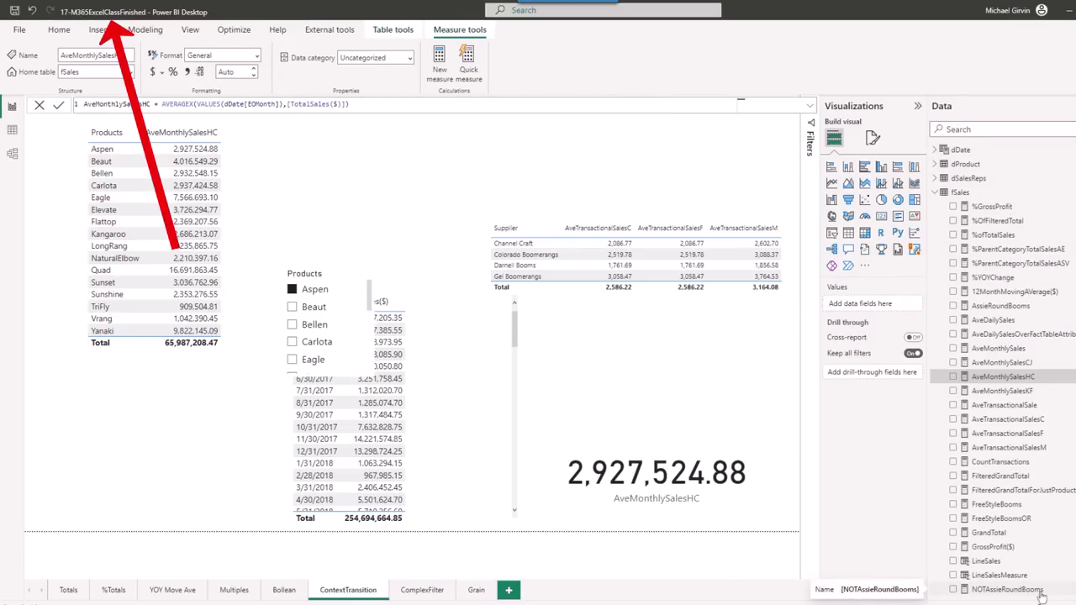
{"action": "key", "text": "alt+Tab"}
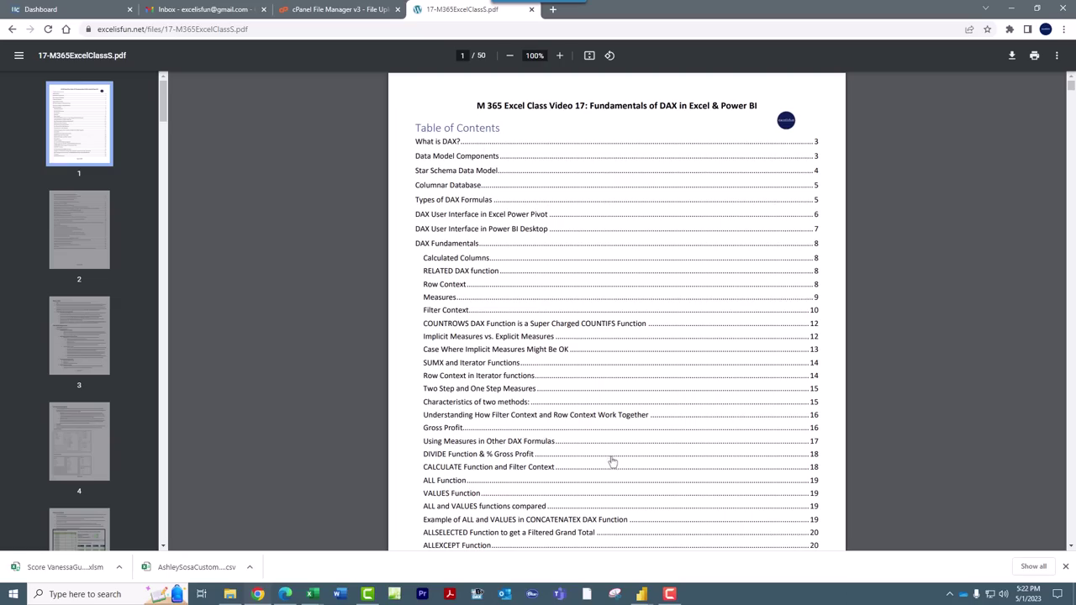
Jump to the Filter Context section of the DAX notes and scroll through the following pages.
{"action": "left_click", "coordinate": [451, 311]}
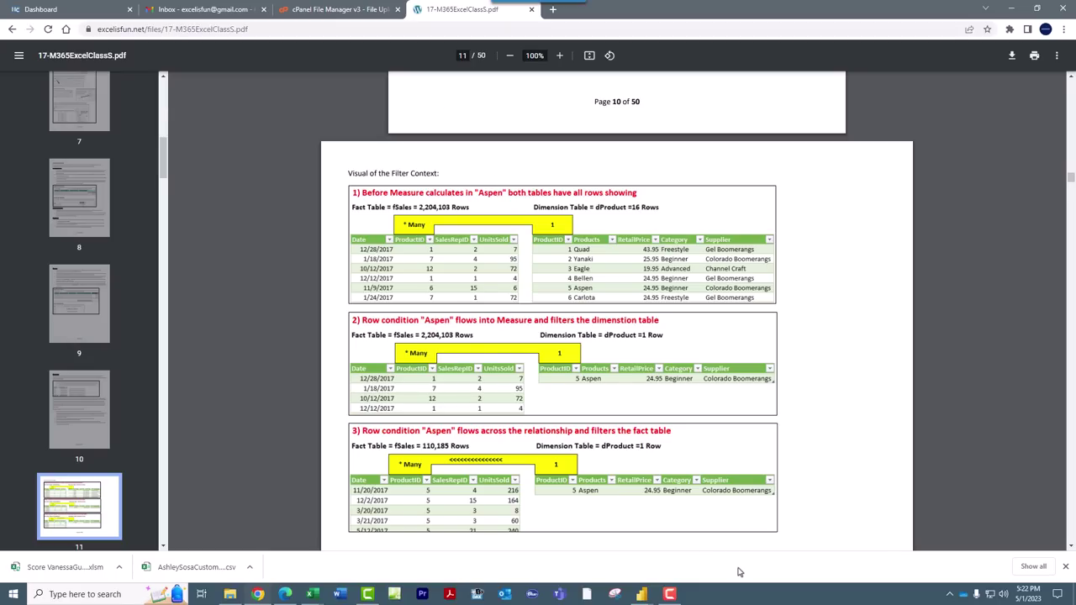
{"action": "scroll", "coordinate": [761, 513], "scroll_direction": "down", "scroll_amount": 20}
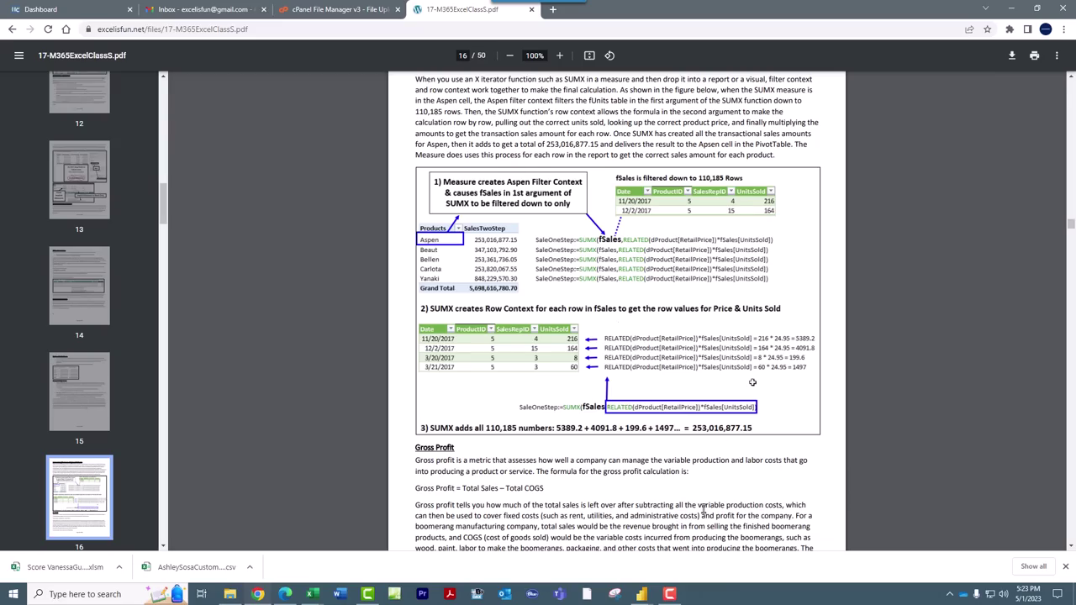
{"action": "scroll", "coordinate": [703, 509], "scroll_direction": "down", "scroll_amount": 20}
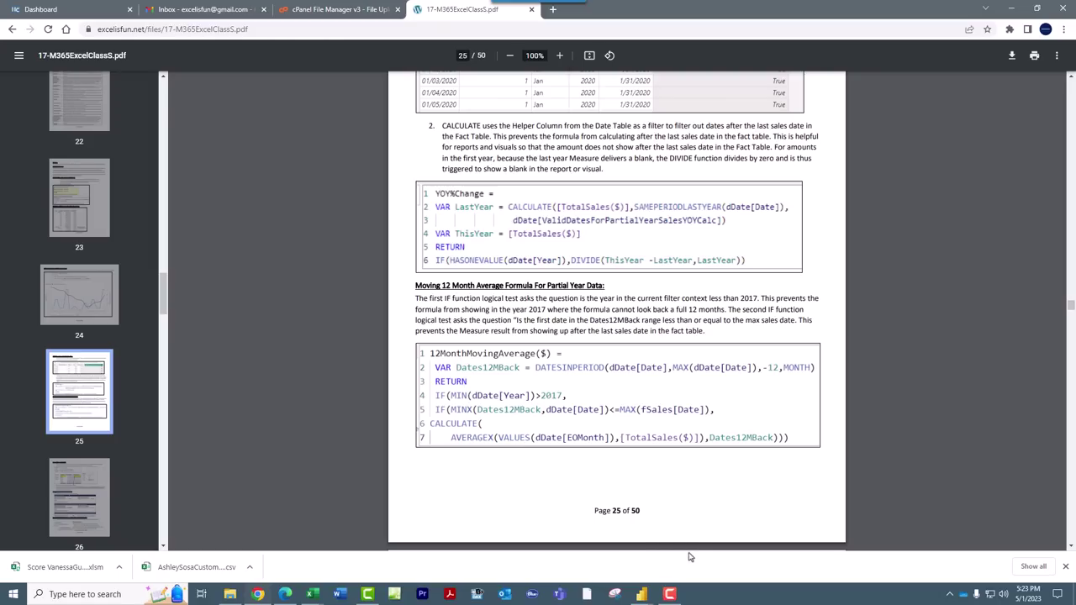
{"action": "scroll", "coordinate": [681, 514], "scroll_direction": "down", "scroll_amount": 20}
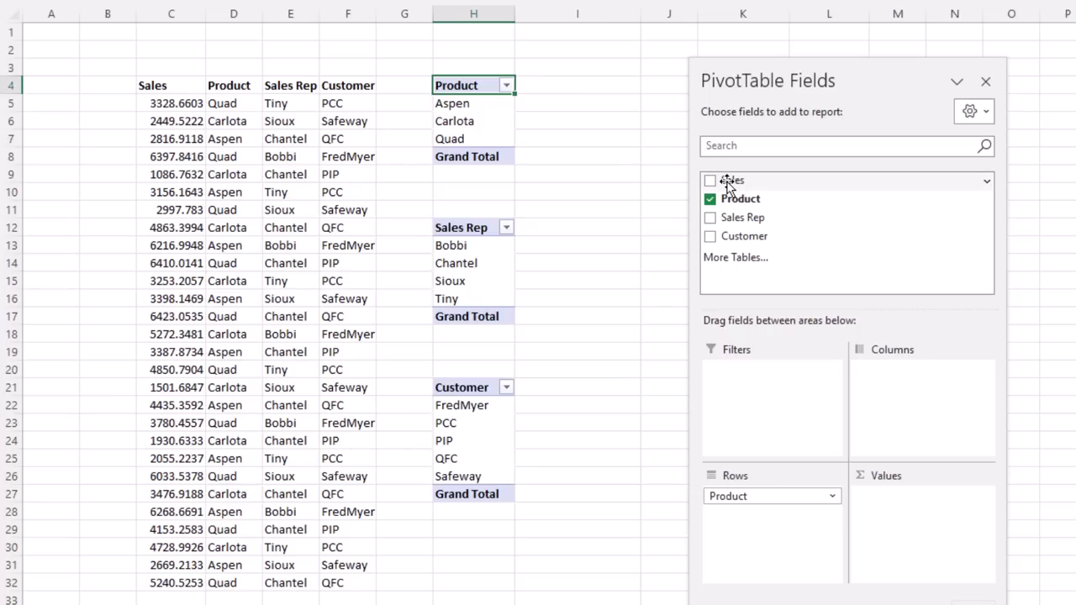
Add Sales to the values of the Product, Sales Rep and Customer PivotTables.
{"action": "left_click_drag", "start_coordinate": [720, 180], "coordinate": [913, 538]}
{"action": "left_click_drag", "start_coordinate": [721, 180], "coordinate": [881, 519]}
{"action": "left_click_drag", "start_coordinate": [720, 179], "coordinate": [840, 496]}
Format the Product and Sales Rep PivotTables' Sum of Sales as Currency.
{"action": "right_click", "coordinate": [569, 103]}
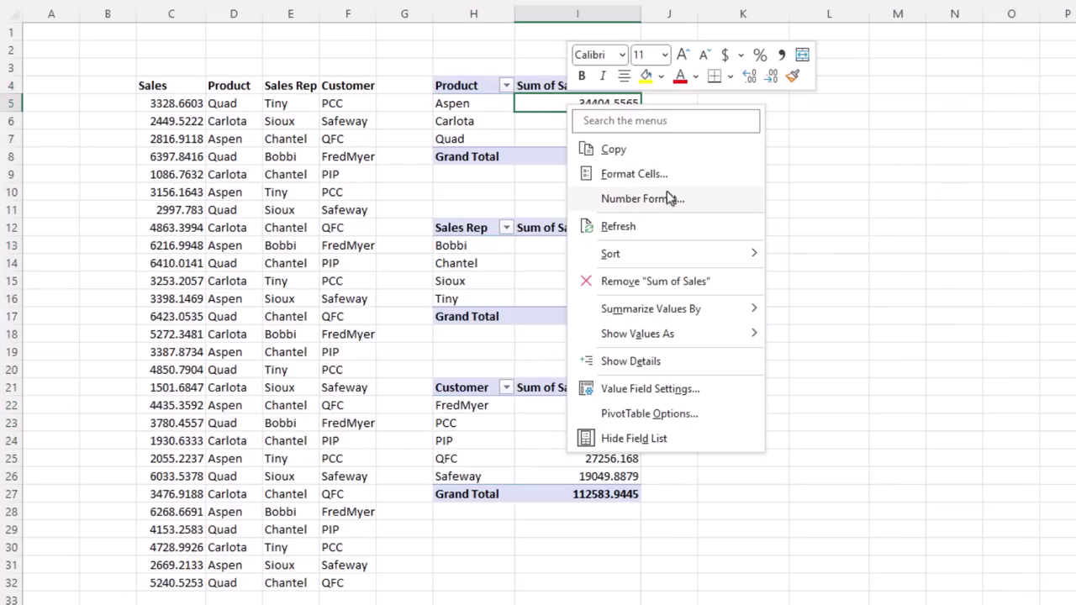
{"action": "left_click", "coordinate": [670, 199]}
{"action": "left_click", "coordinate": [703, 180]}
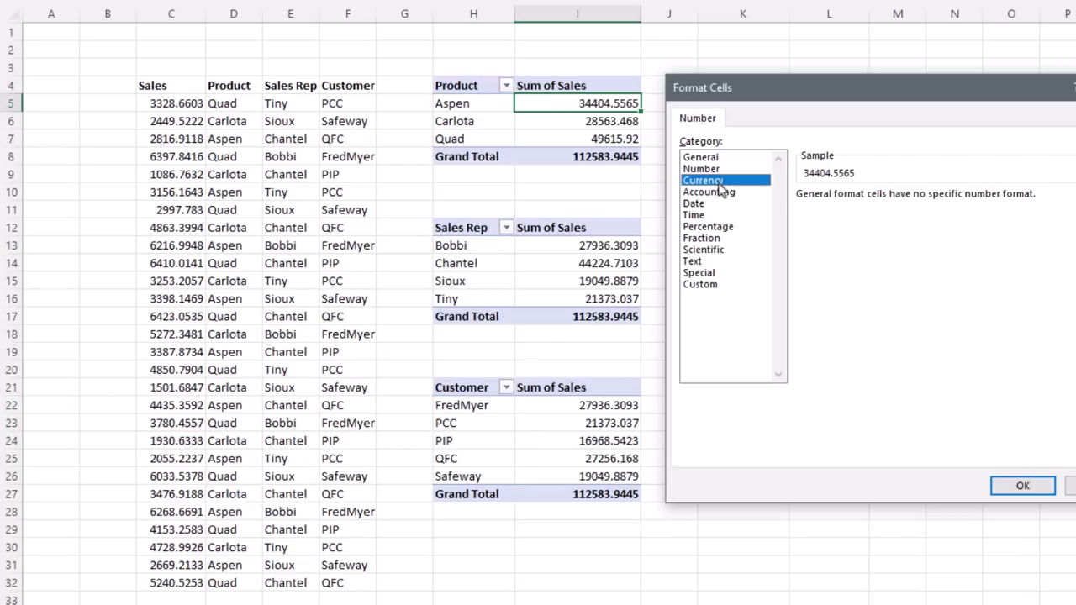
{"action": "left_click", "coordinate": [1021, 486]}
{"action": "right_click", "coordinate": [593, 245]}
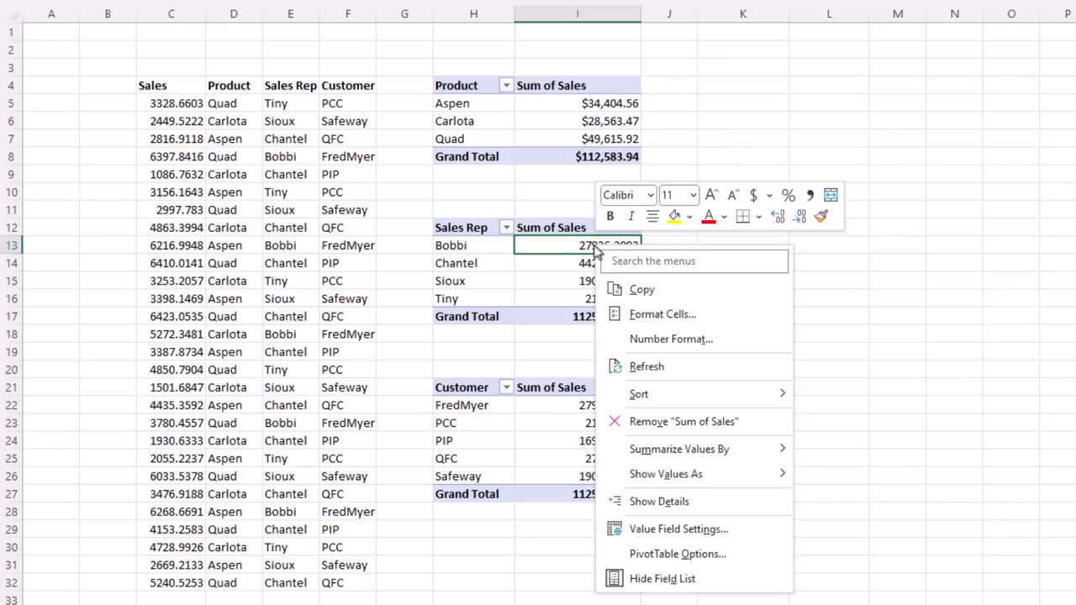
{"action": "left_click", "coordinate": [668, 339]}
{"action": "left_click", "coordinate": [693, 271]}
{"action": "left_click", "coordinate": [1012, 577]}
Format the Customer PivotTable's sales as Currency and give TotalSales thousands separators.
{"action": "right_click", "coordinate": [595, 405]}
{"action": "left_click", "coordinate": [656, 151]}
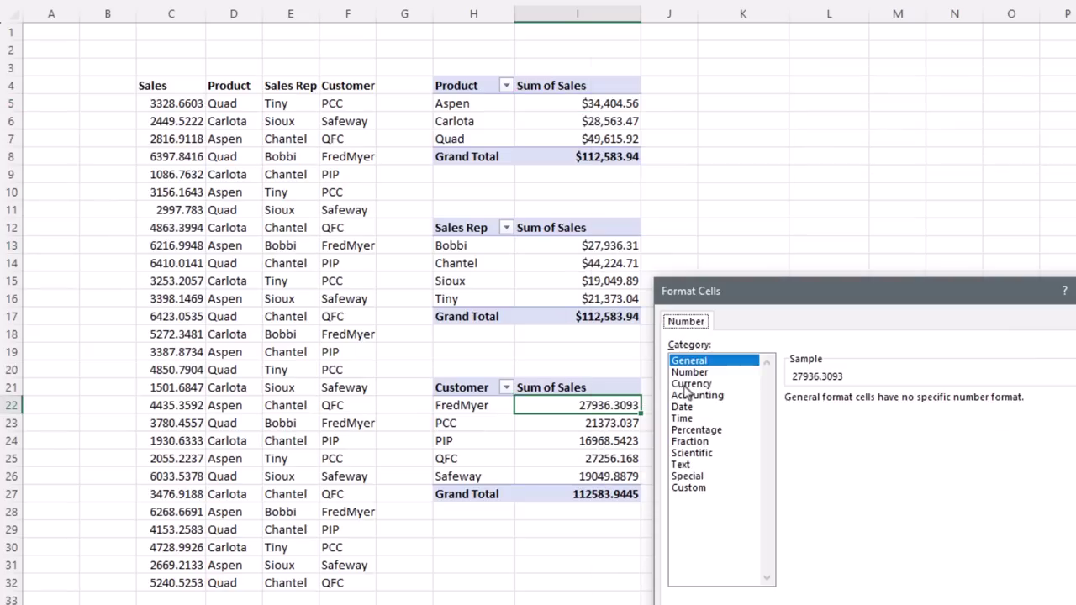
{"action": "left_click", "coordinate": [691, 383]}
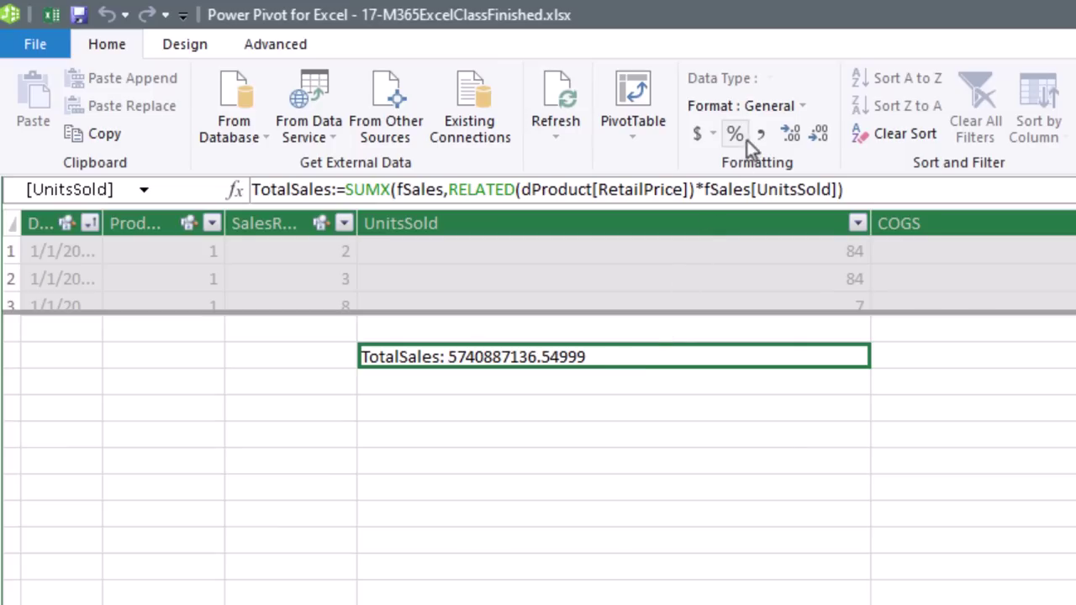
{"action": "left_click", "coordinate": [758, 136]}
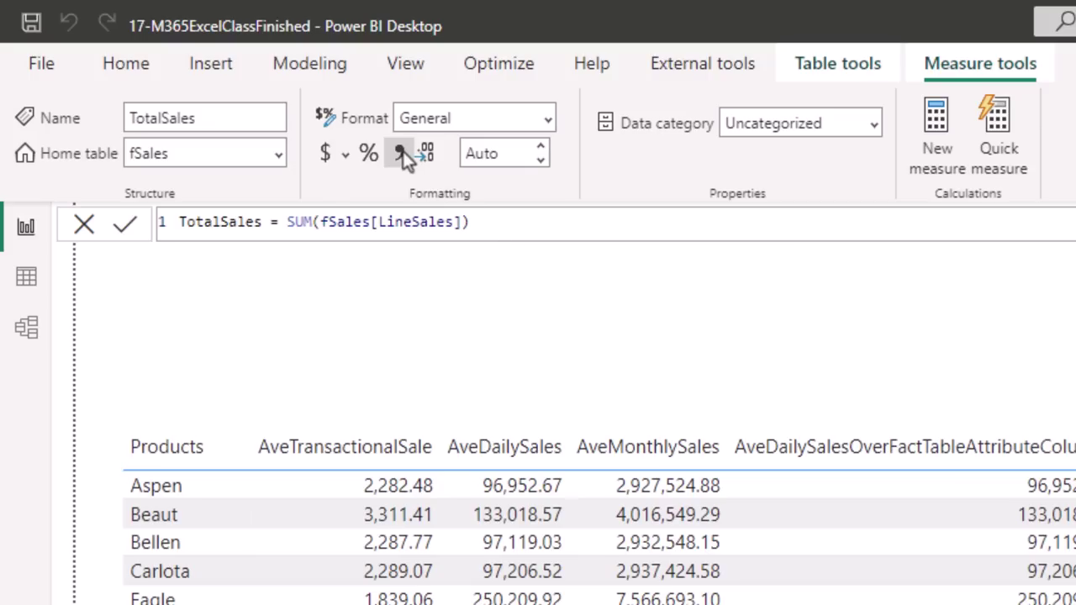
Apply Comma Style to the TotalSales measure for thousands separators and two decimals.
{"action": "left_click", "coordinate": [402, 152]}
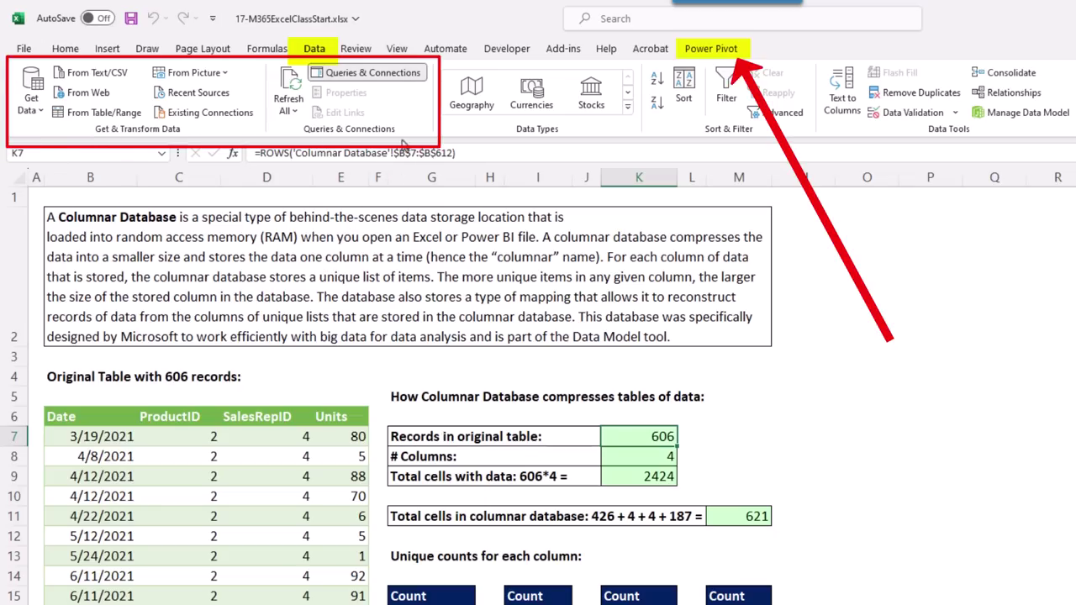
Show the Power Pivot ribbon commands while on the Columnar Database sheet.
{"action": "left_click", "coordinate": [711, 49]}
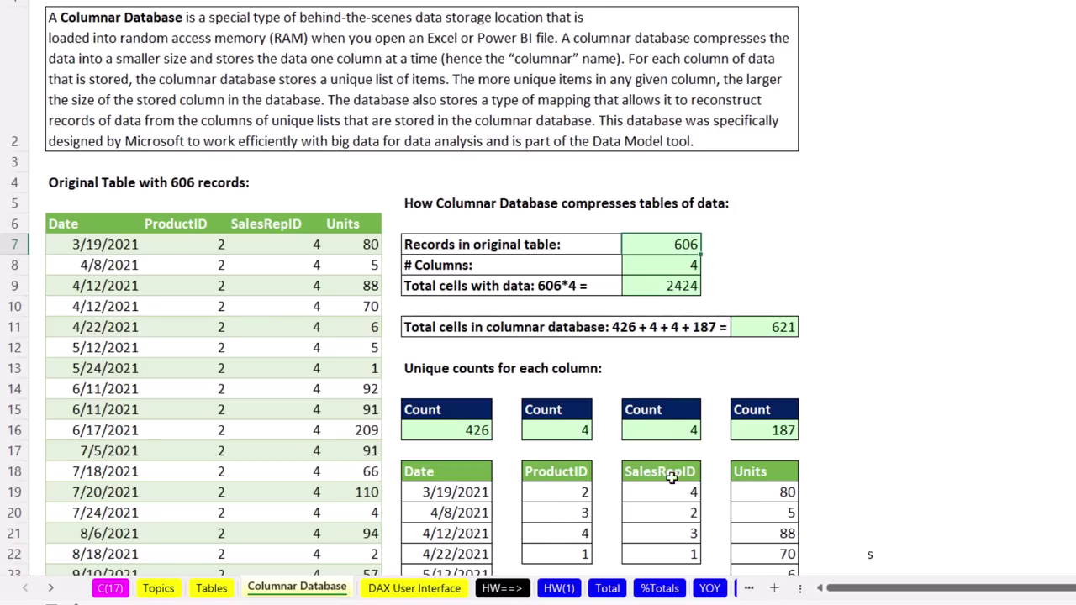
Open Manage Data Model to see fSales related to dDate, dProduct and dSalesReps in Diagram View.
{"action": "left_click", "coordinate": [27, 71]}
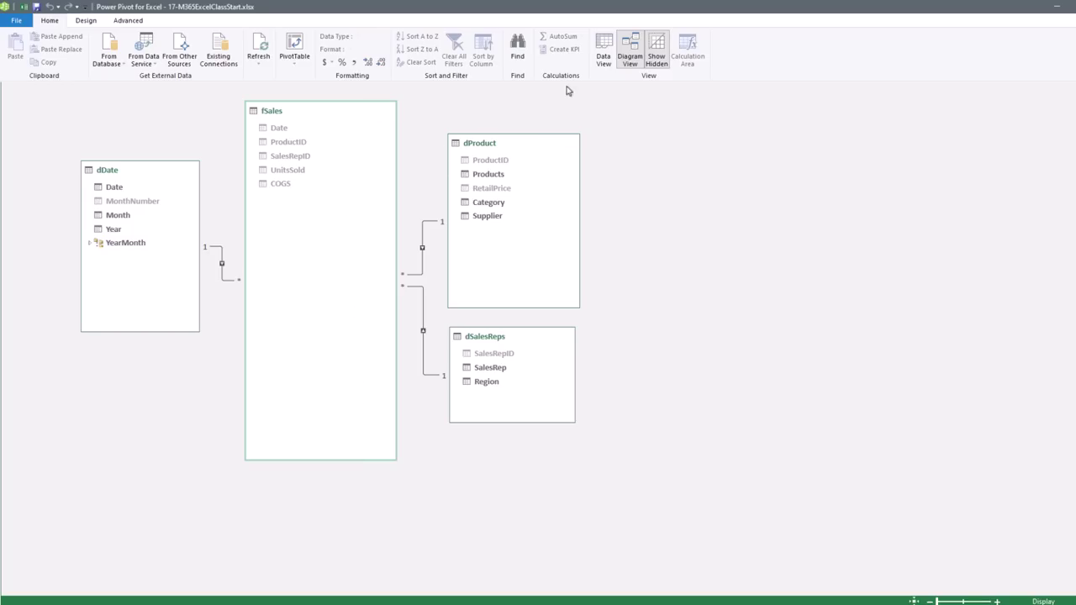
Switch Power Pivot to Data View and display the fSales table grid.
{"action": "left_click", "coordinate": [604, 59]}
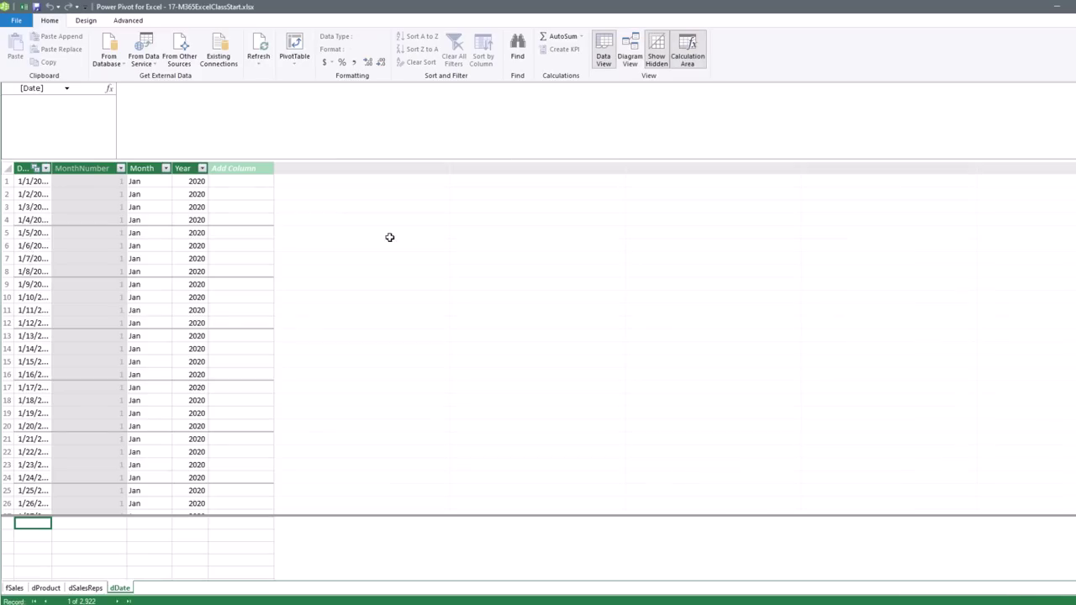
{"action": "left_click", "coordinate": [15, 588]}
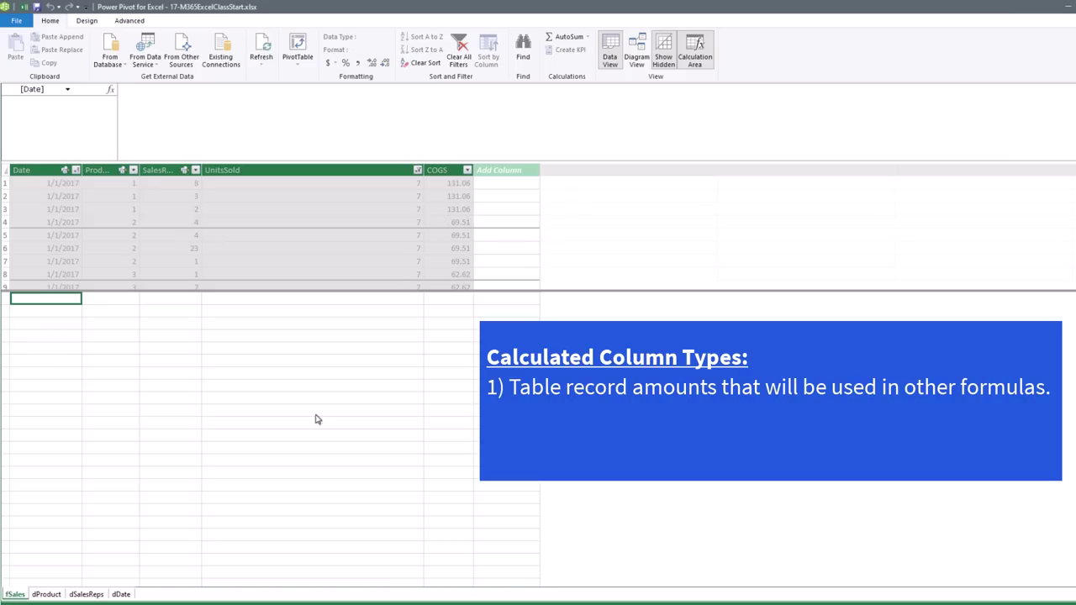
{"action": "left_click", "coordinate": [121, 594]}
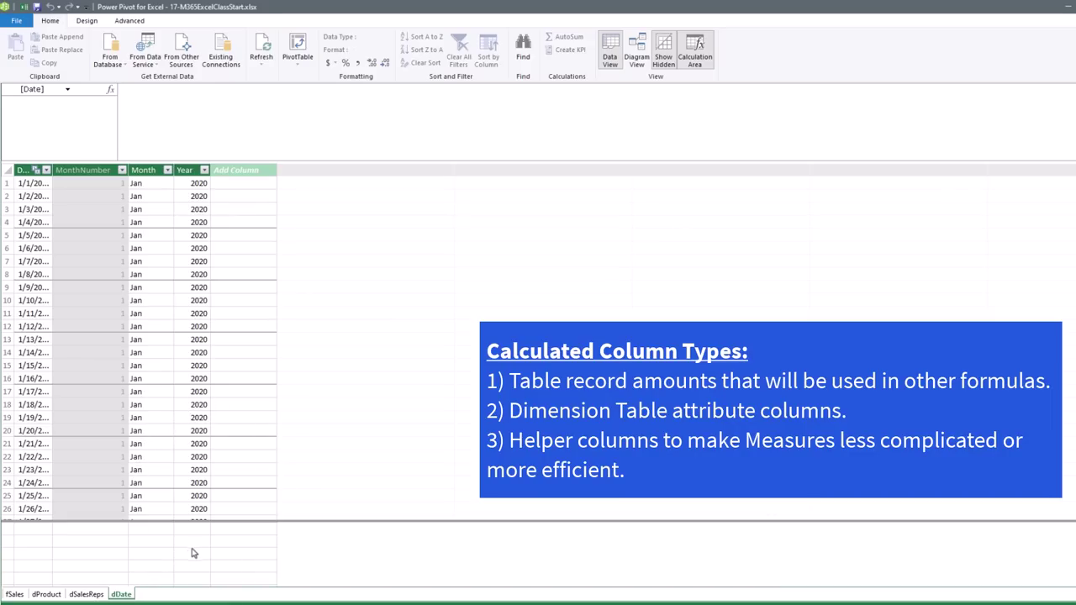
{"action": "left_click", "coordinate": [15, 595]}
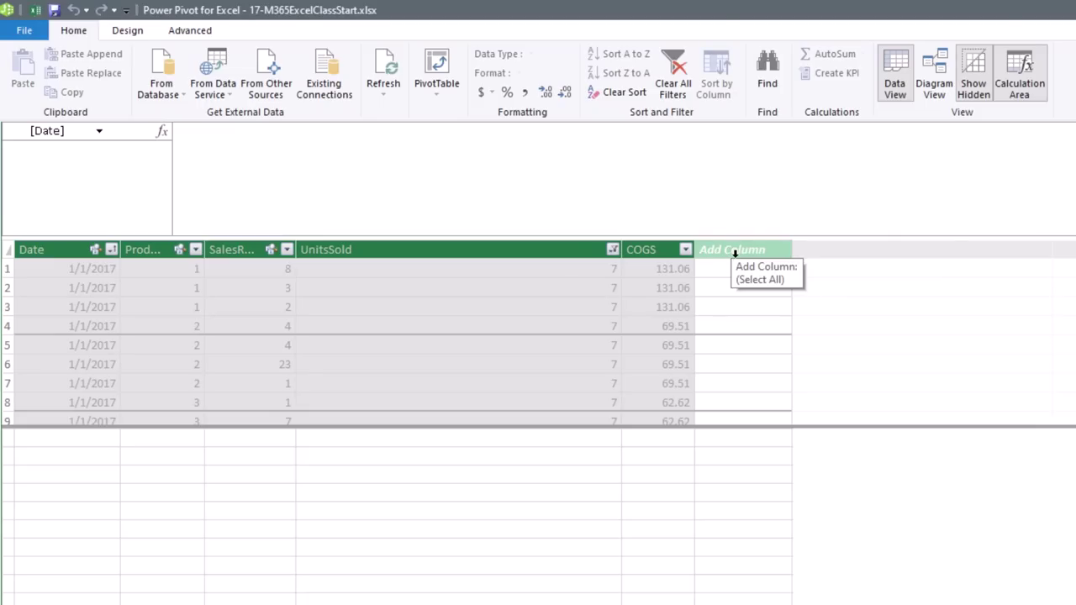
Add a LineSales column to fSales with the formula =RELATED(dProduct[RetailPrice]).
{"action": "double_click", "coordinate": [735, 251]}
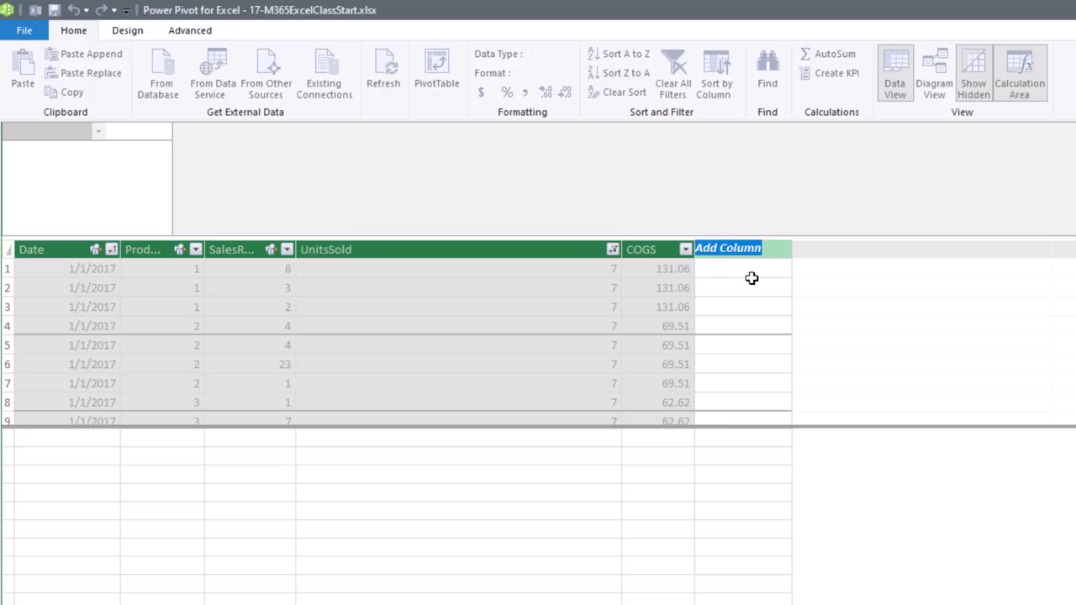
{"action": "type", "text": "LineSales"}
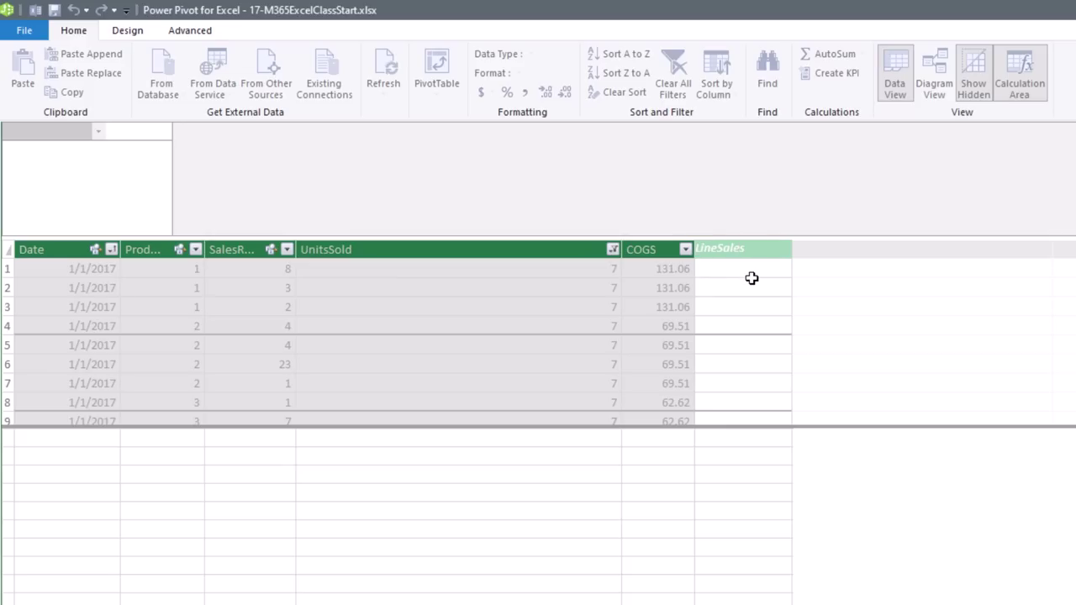
{"action": "key", "text": "Return"}
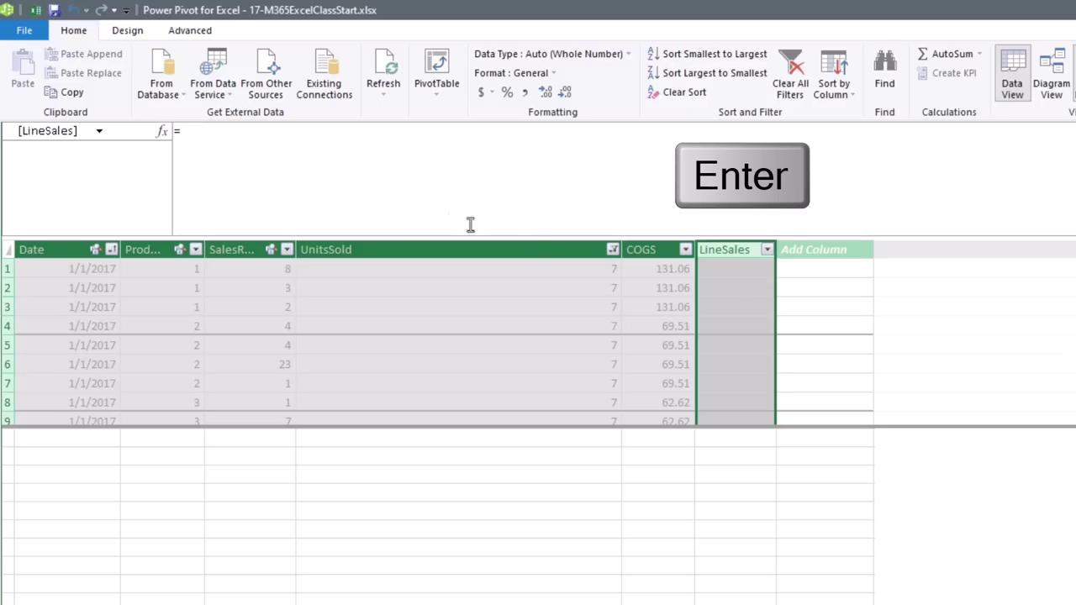
{"action": "left_click", "coordinate": [213, 136]}
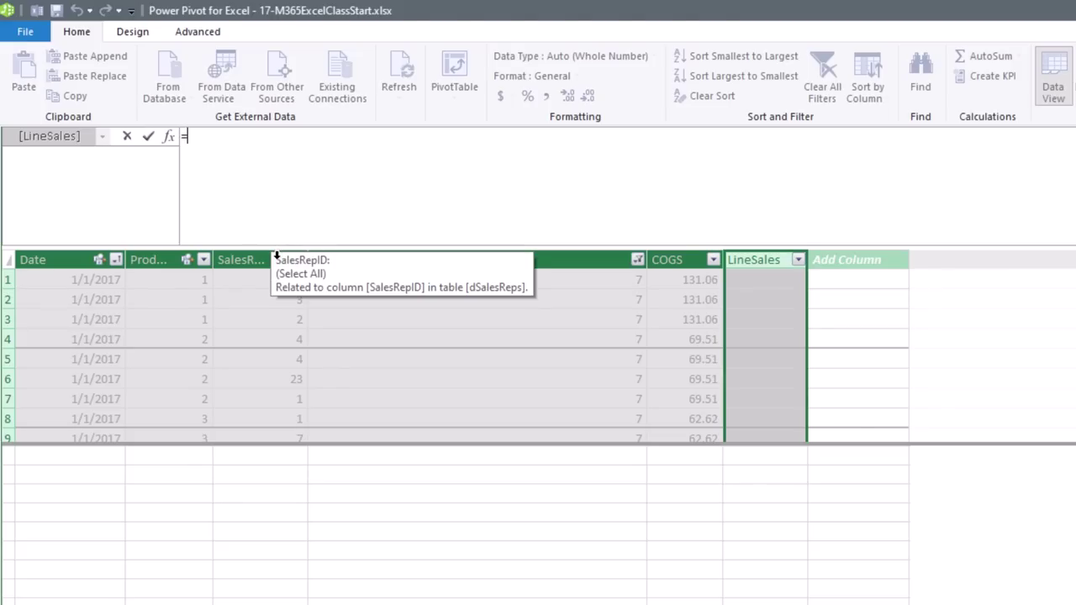
{"action": "type", "text": "rel"}
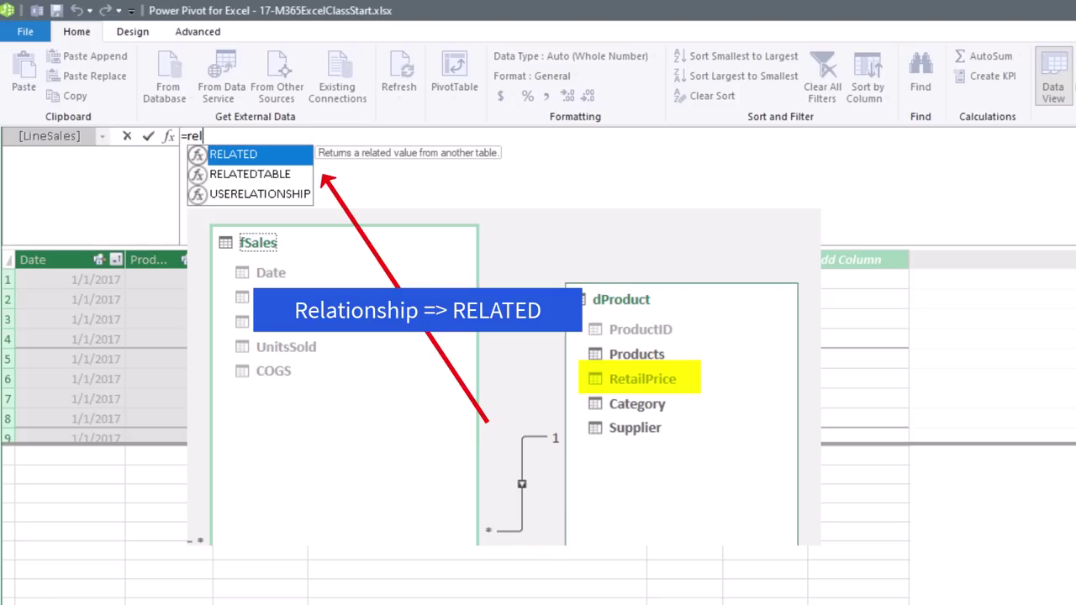
{"action": "key", "text": "Tab"}
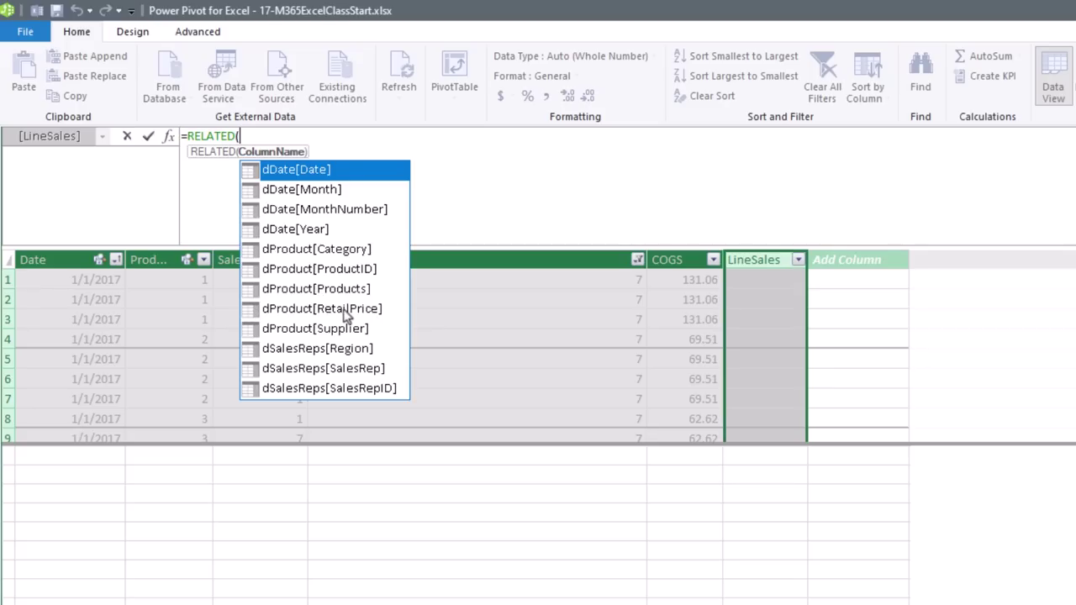
{"action": "double_click", "coordinate": [372, 309]}
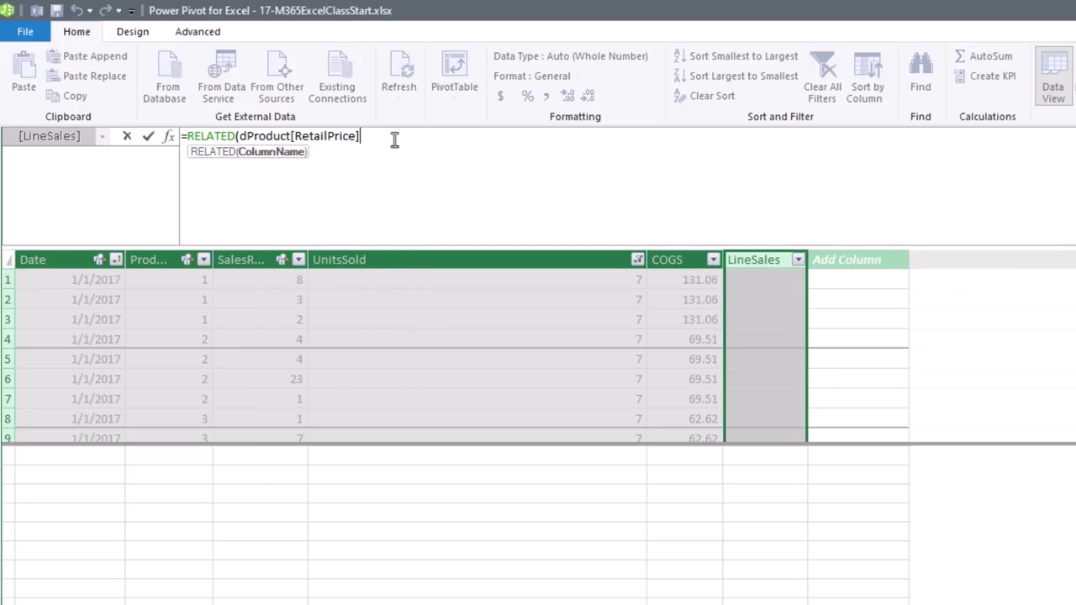
{"action": "type", "text": ")"}
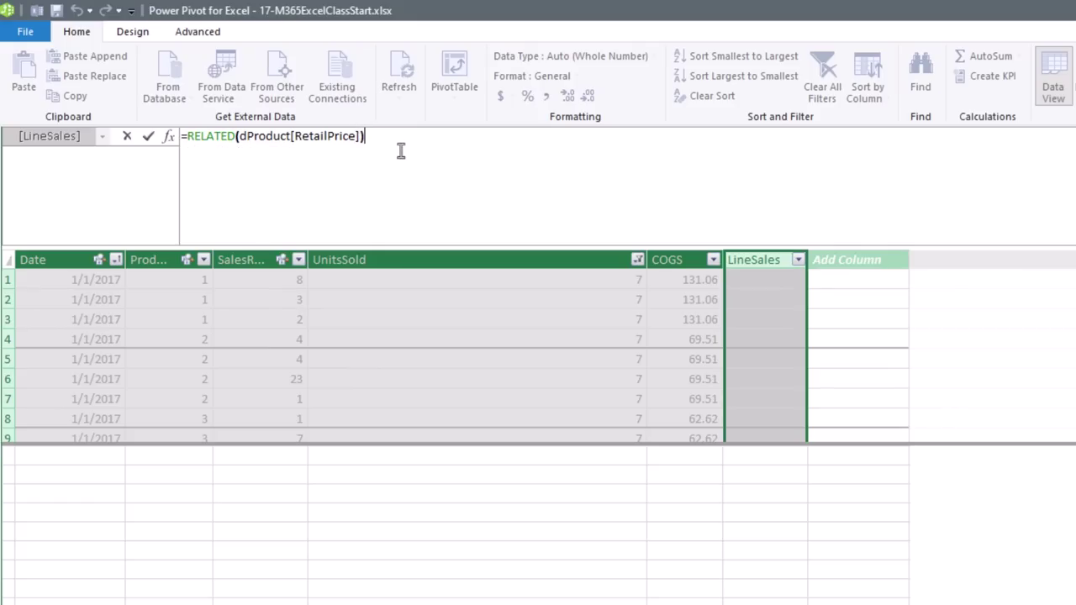
{"action": "key", "text": "Return"}
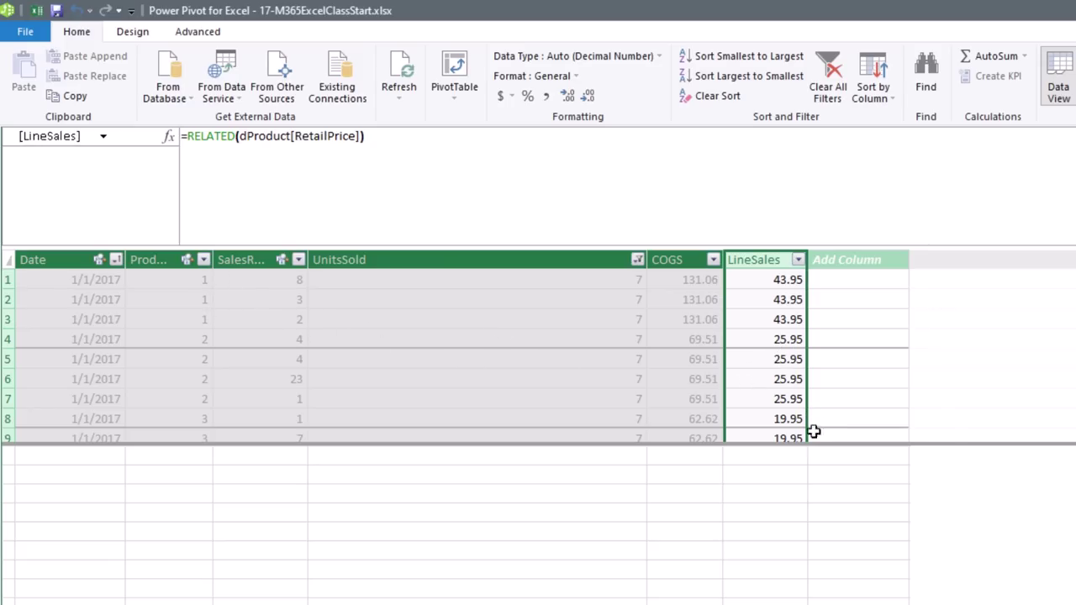
Multiply the LineSales formula by fSales[UnitsSold] after the RELATED retail price.
{"action": "left_click", "coordinate": [790, 290]}
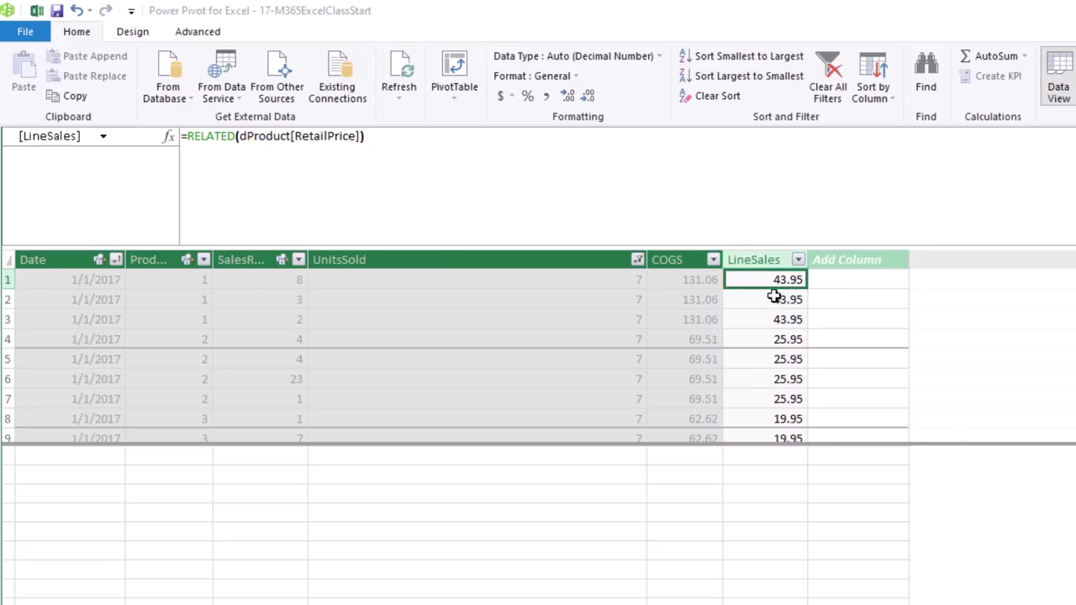
{"action": "left_click", "coordinate": [384, 139]}
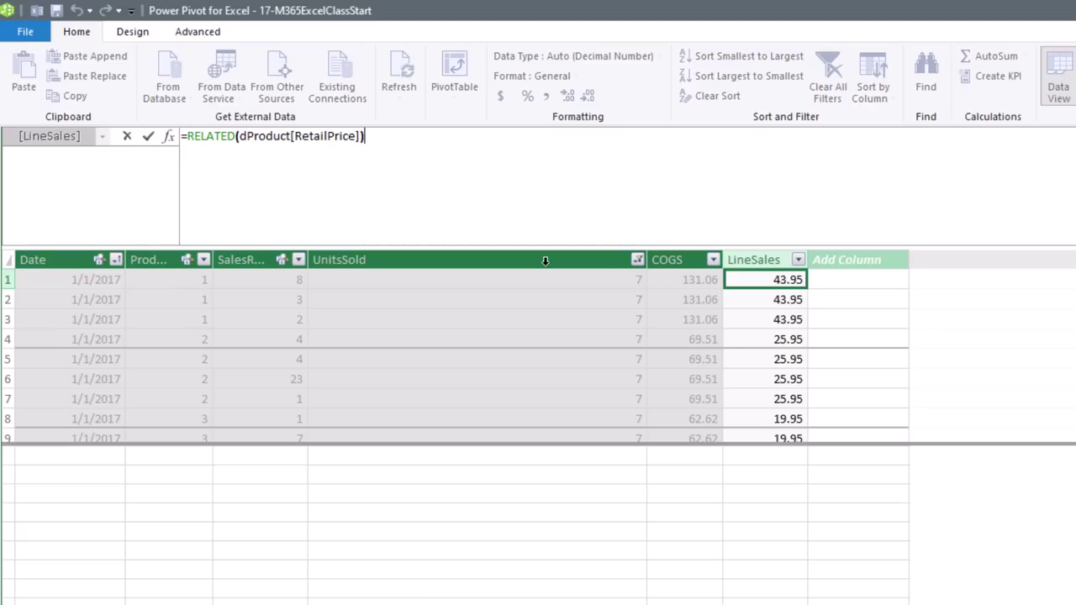
{"action": "type", "text": "*"}
{"action": "left_click", "coordinate": [396, 250]}
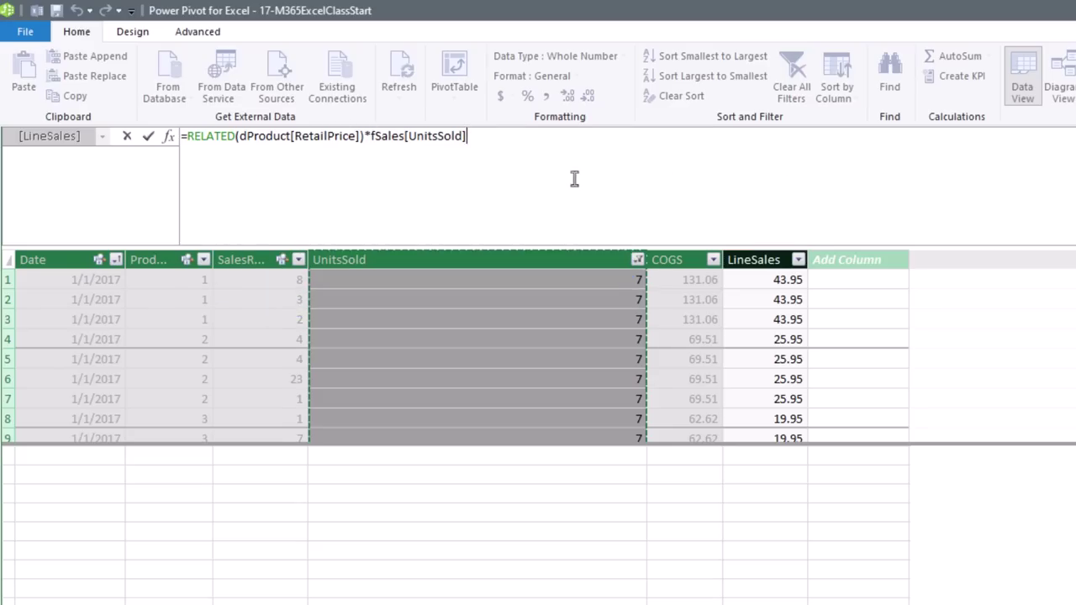
{"action": "key", "text": "Return"}
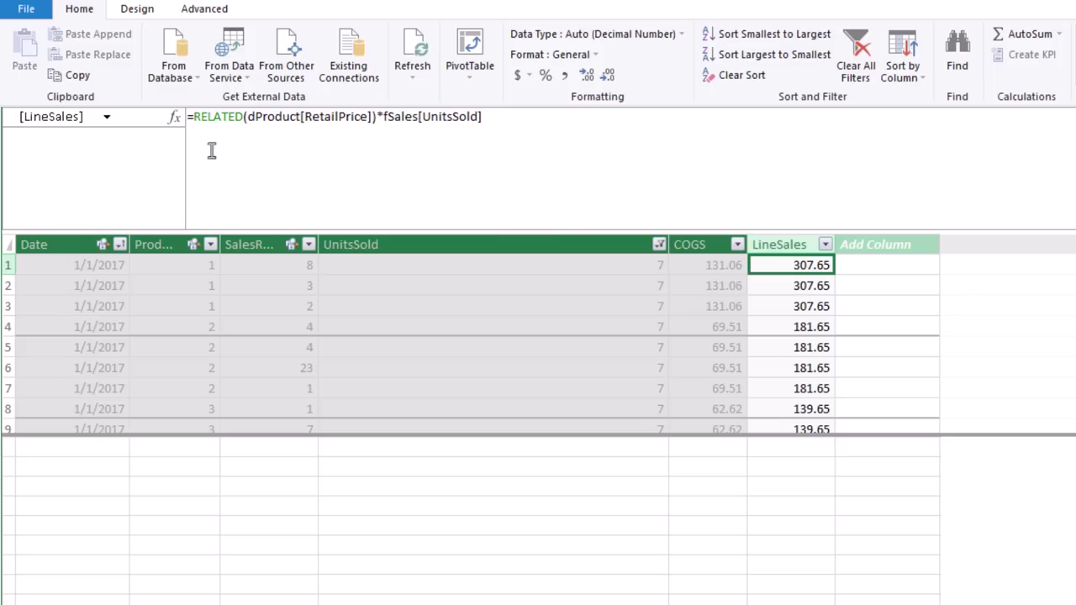
Check the updated LineSales values in the first rows, such as 307.65 and 181.65.
{"action": "left_click", "coordinate": [794, 287]}
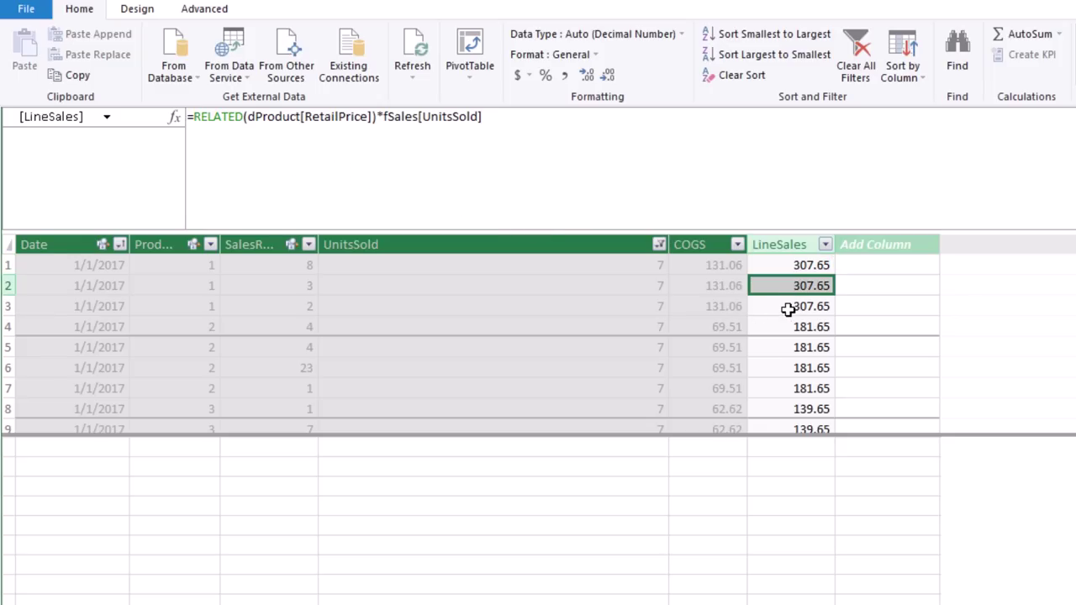
{"action": "left_click", "coordinate": [789, 308]}
{"action": "left_click", "coordinate": [790, 327]}
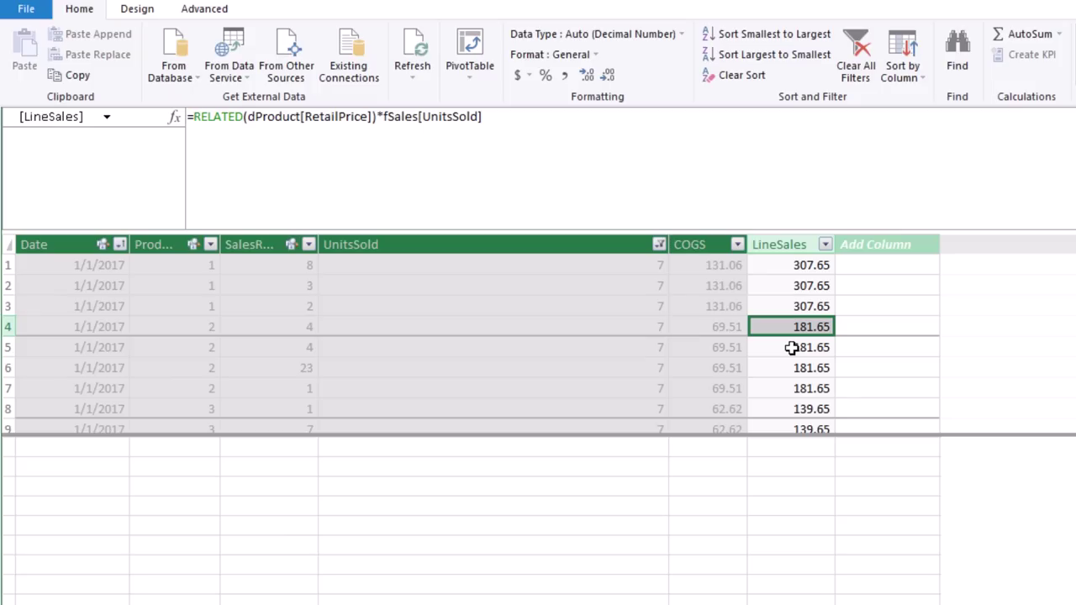
{"action": "left_click", "coordinate": [805, 265]}
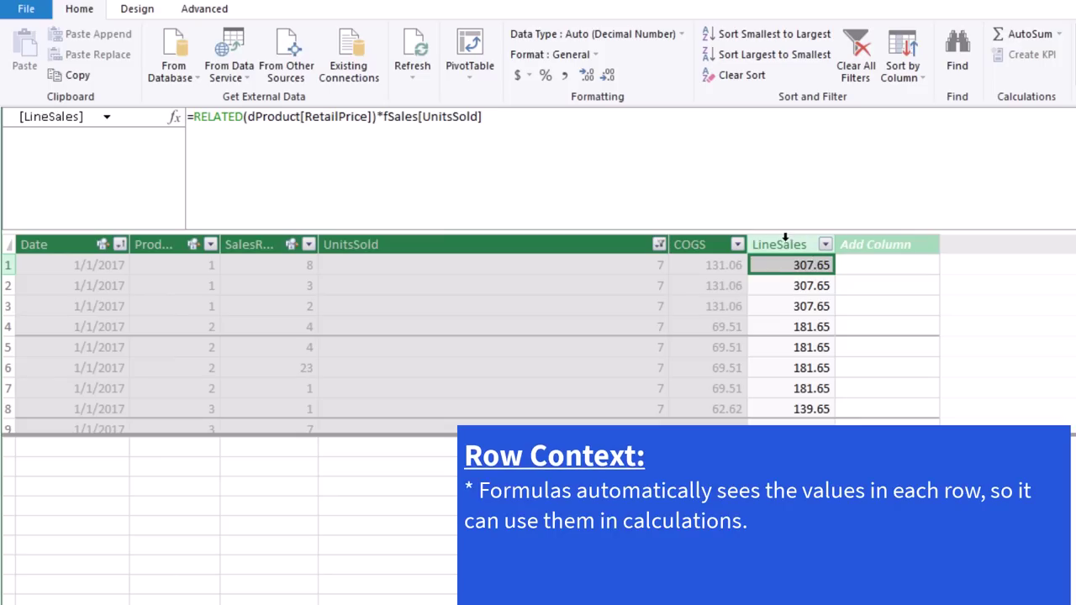
{"action": "left_click", "coordinate": [796, 306]}
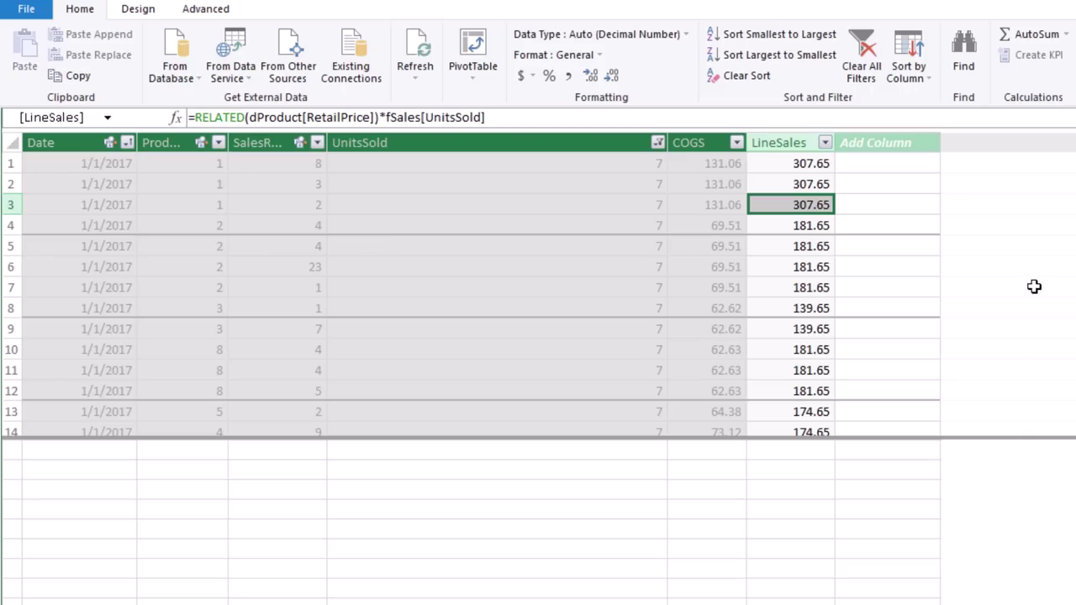
{"action": "left_click", "coordinate": [770, 143]}
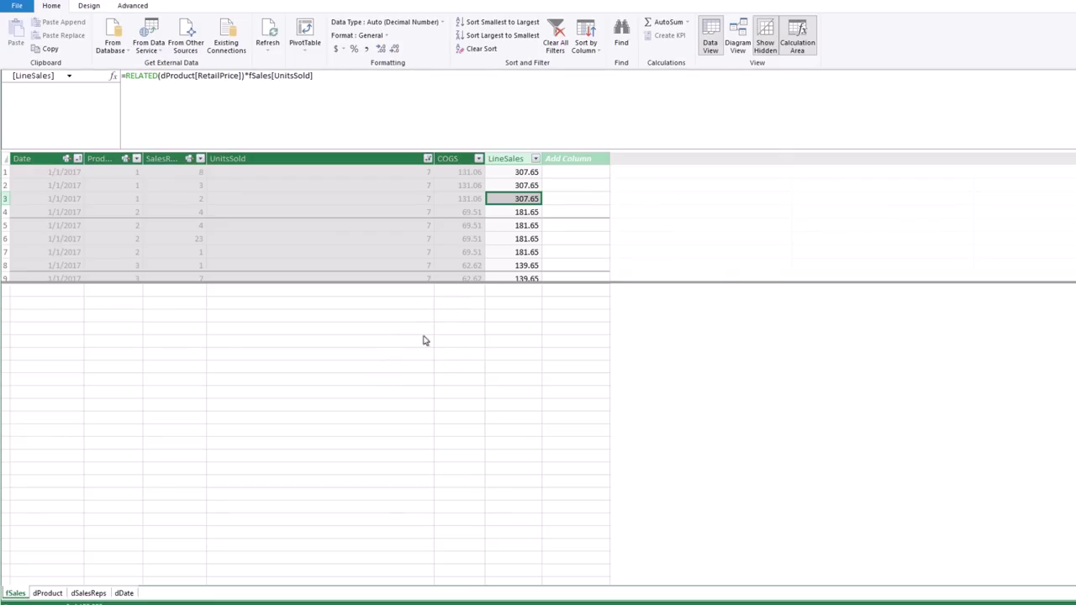
In the dDate table, add an EOMonth column with the formula =EOMONTH(dDate[Date],0).
{"action": "left_click", "coordinate": [125, 593]}
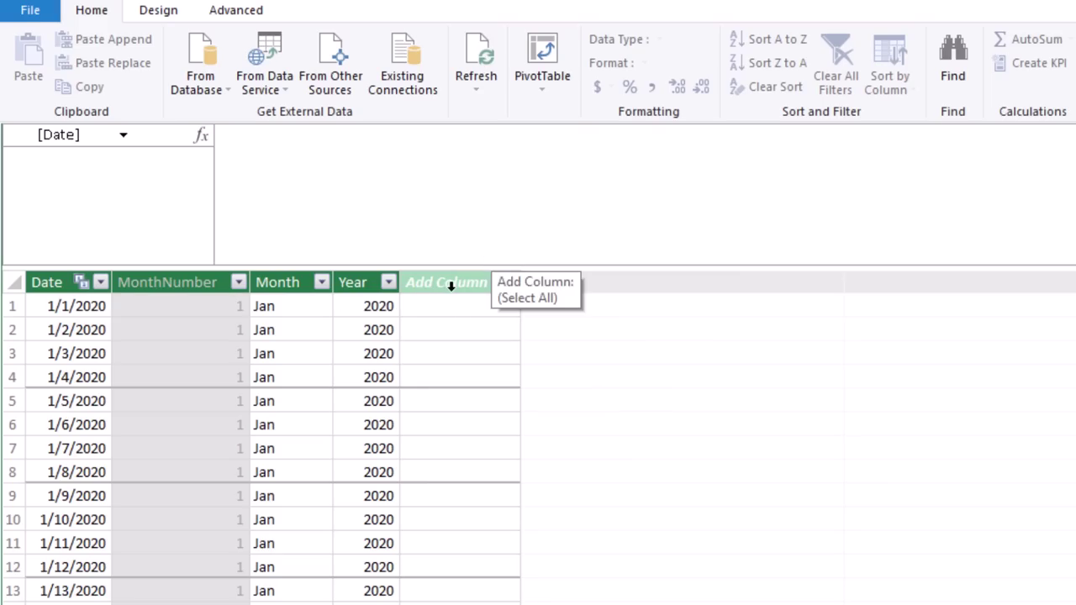
{"action": "double_click", "coordinate": [451, 284]}
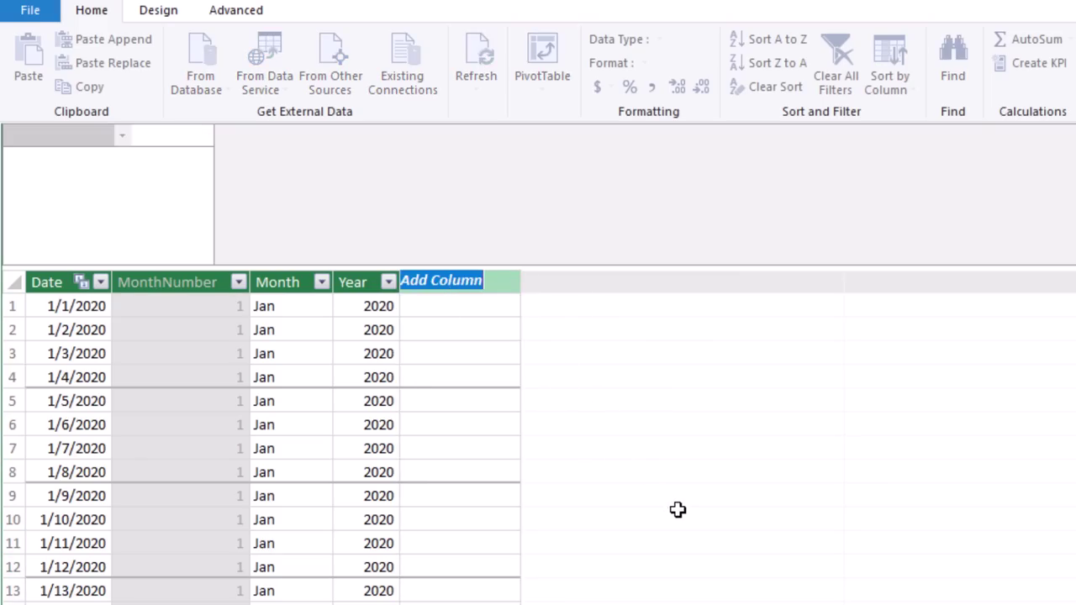
{"action": "type", "text": "EOMon"}
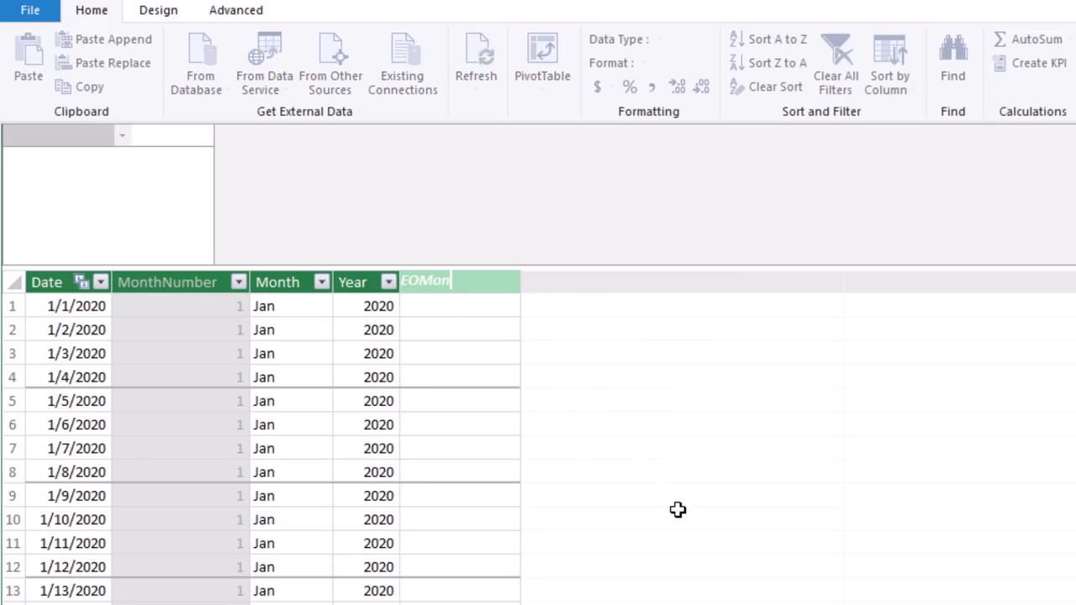
{"action": "type", "text": "th"}
{"action": "key", "text": "Return"}
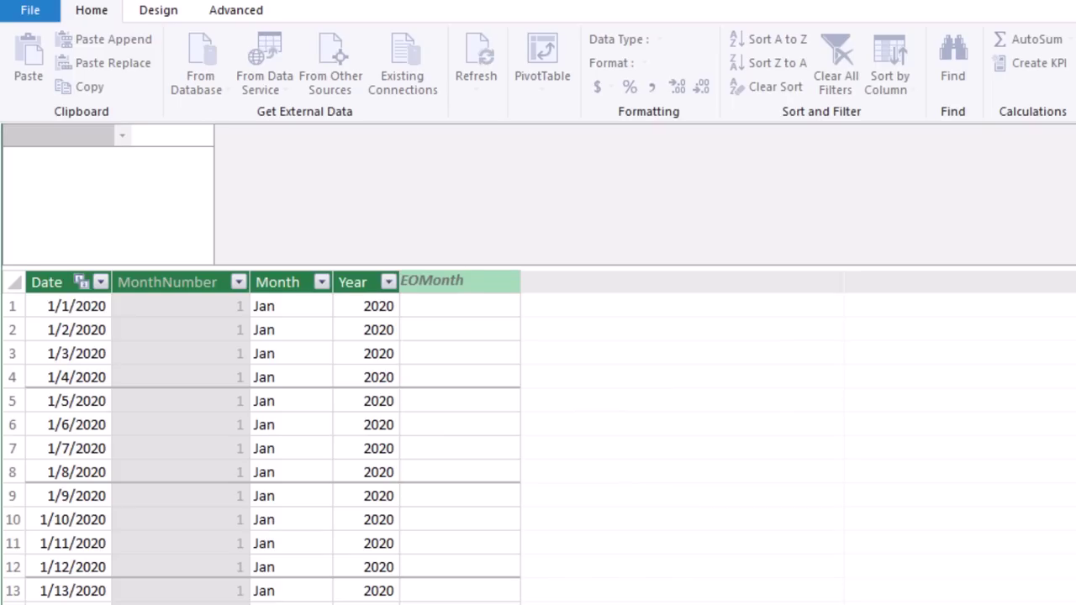
{"action": "left_click", "coordinate": [312, 134]}
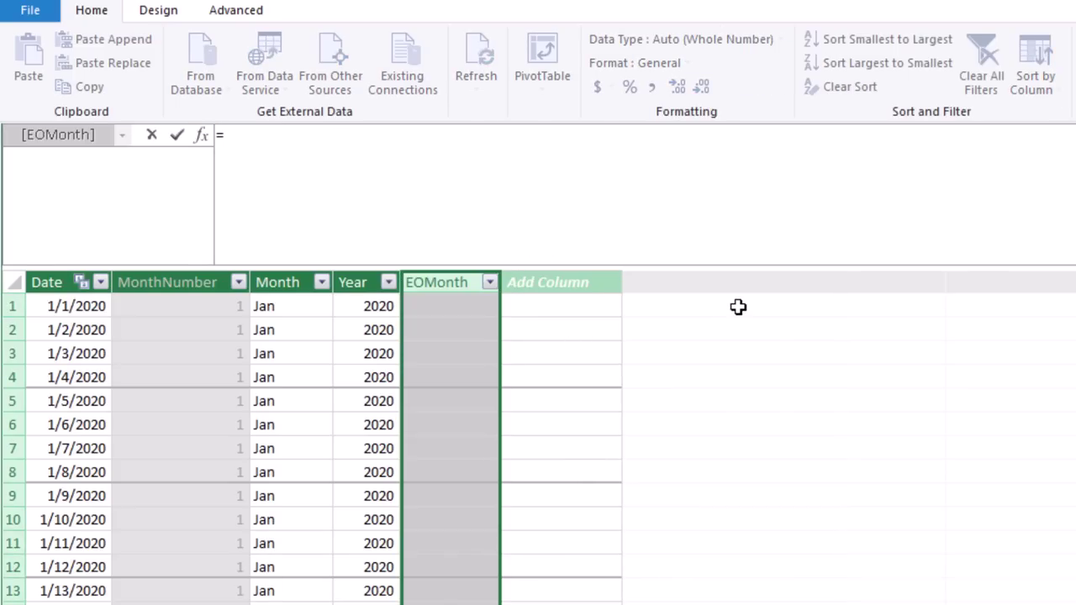
{"action": "type", "text": "EOM"}
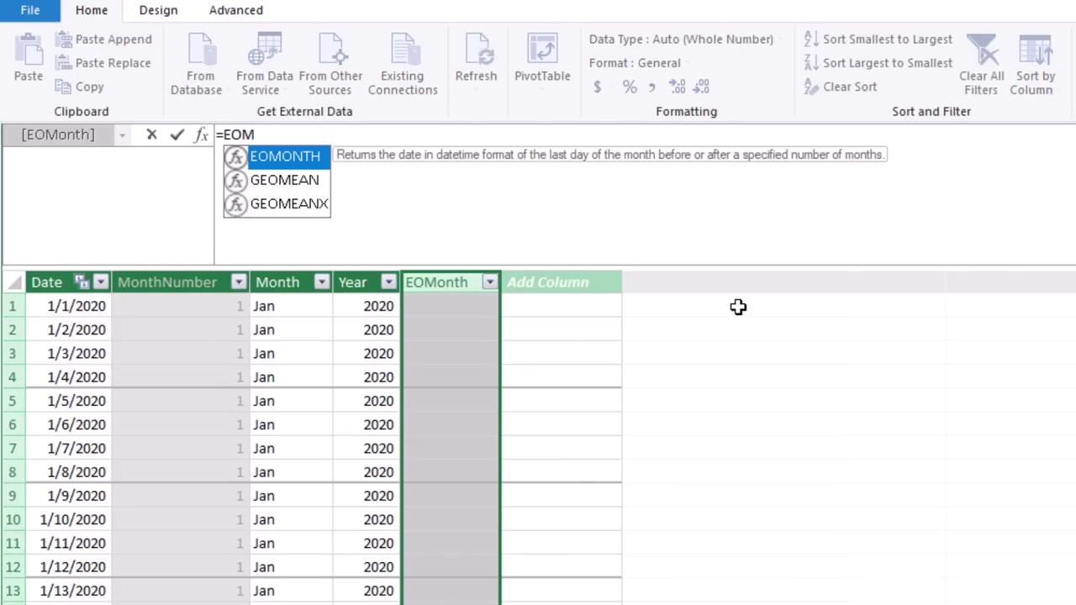
{"action": "key", "text": "Tab"}
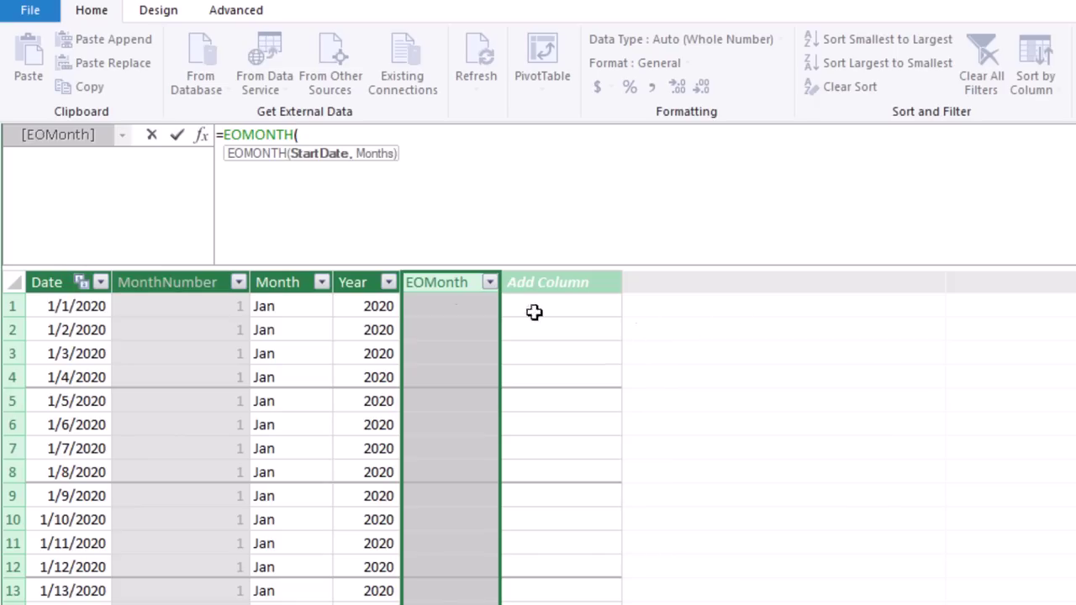
{"action": "left_click", "coordinate": [55, 271]}
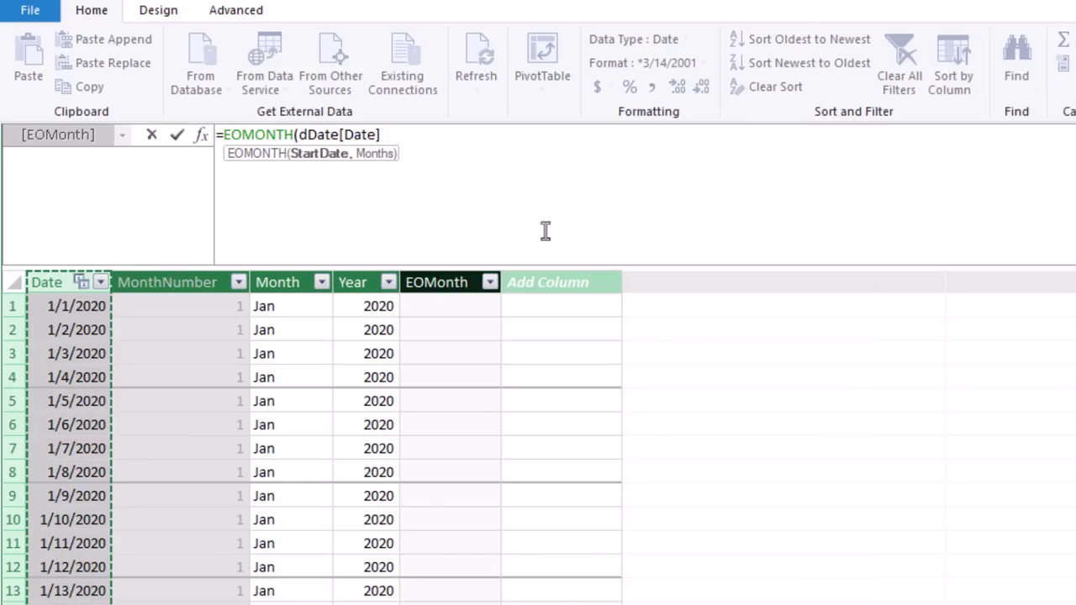
{"action": "type", "text": ","}
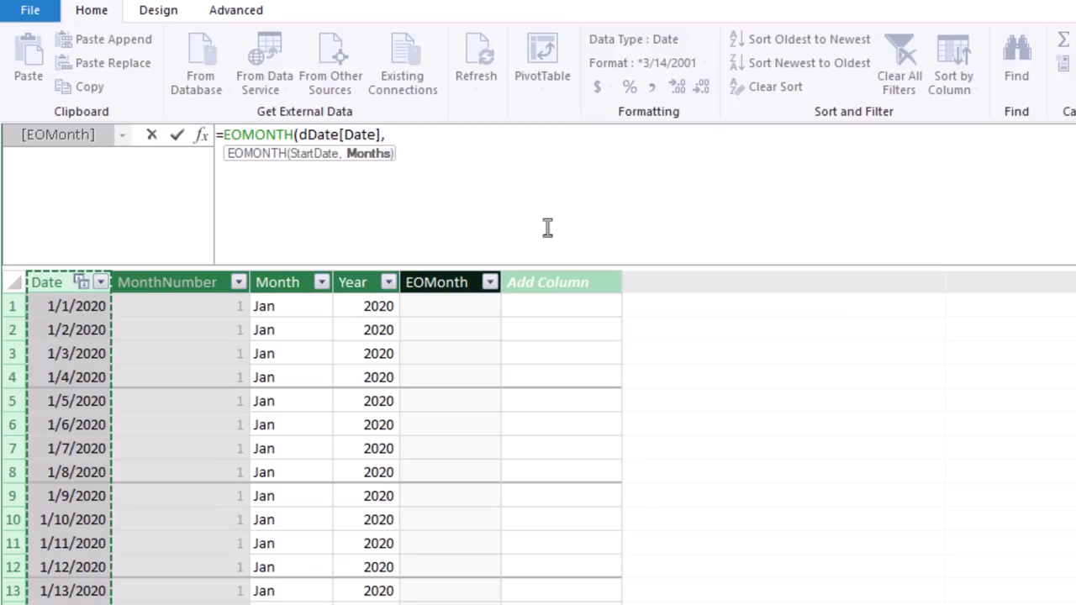
{"action": "type", "text": "0)"}
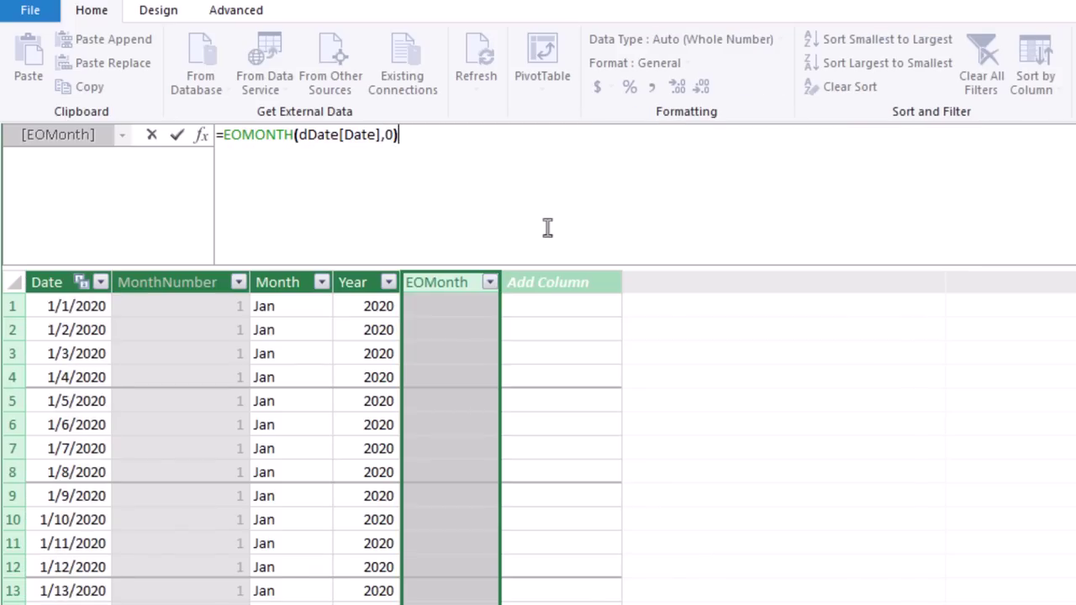
{"action": "key", "text": "Return"}
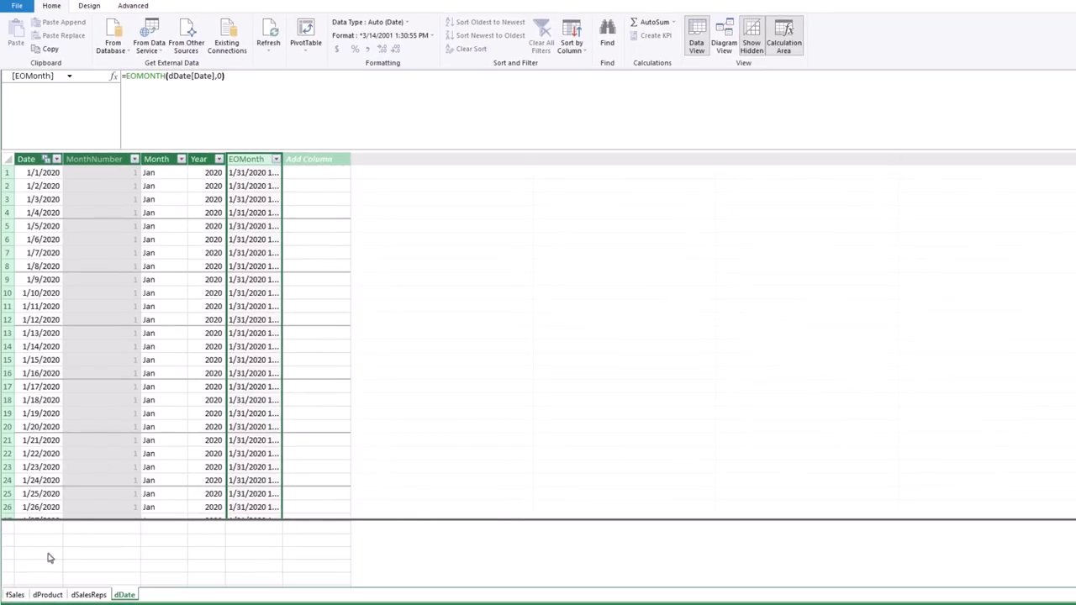
Return to the fSales table and resize the UnitsSold column.
{"action": "left_click", "coordinate": [15, 594]}
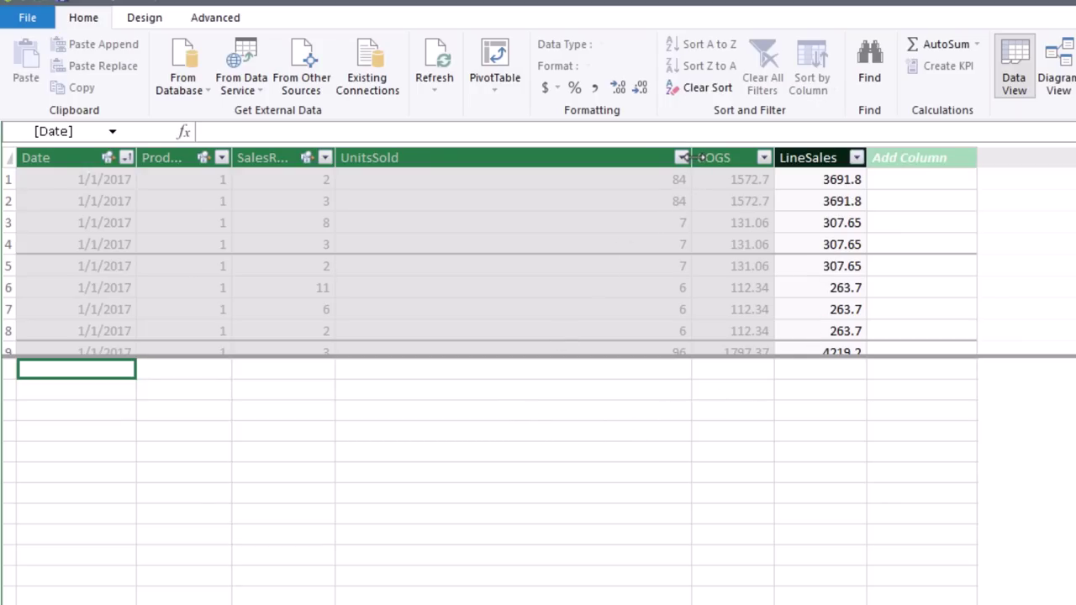
{"action": "mouse_move", "coordinate": [692, 157]}
{"action": "left_mouse_down"}
{"action": "mouse_move", "coordinate": [601, 157]}
{"action": "mouse_move", "coordinate": [693, 158]}
{"action": "left_mouse_up"}
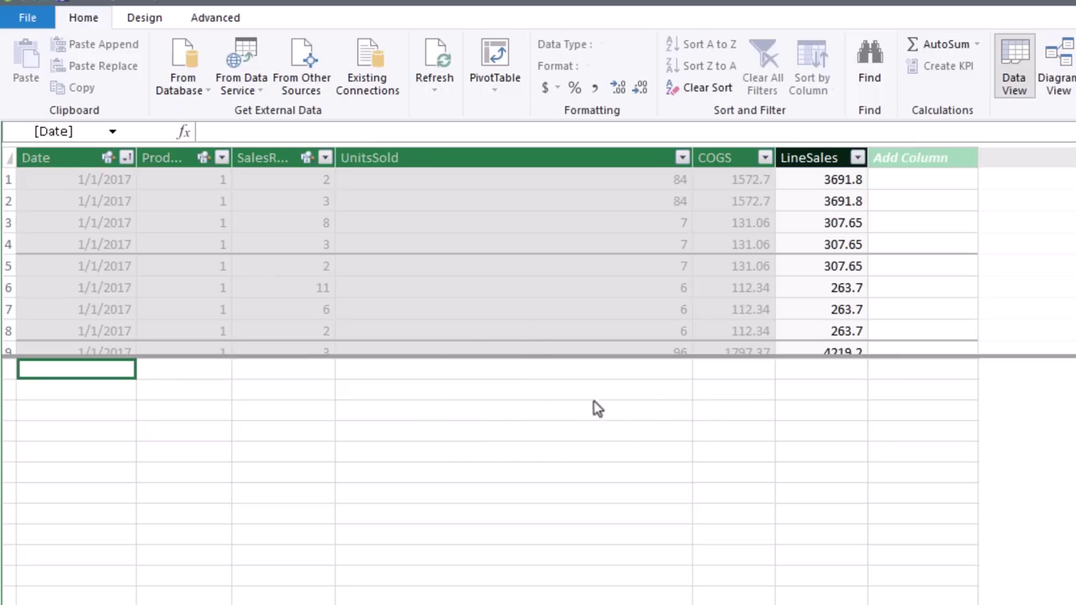
Create the measure TwoStepTotalSales:=SUM(fSales[LineSales]) in the calculation area under UnitsSold.
{"action": "left_click", "coordinate": [376, 398]}
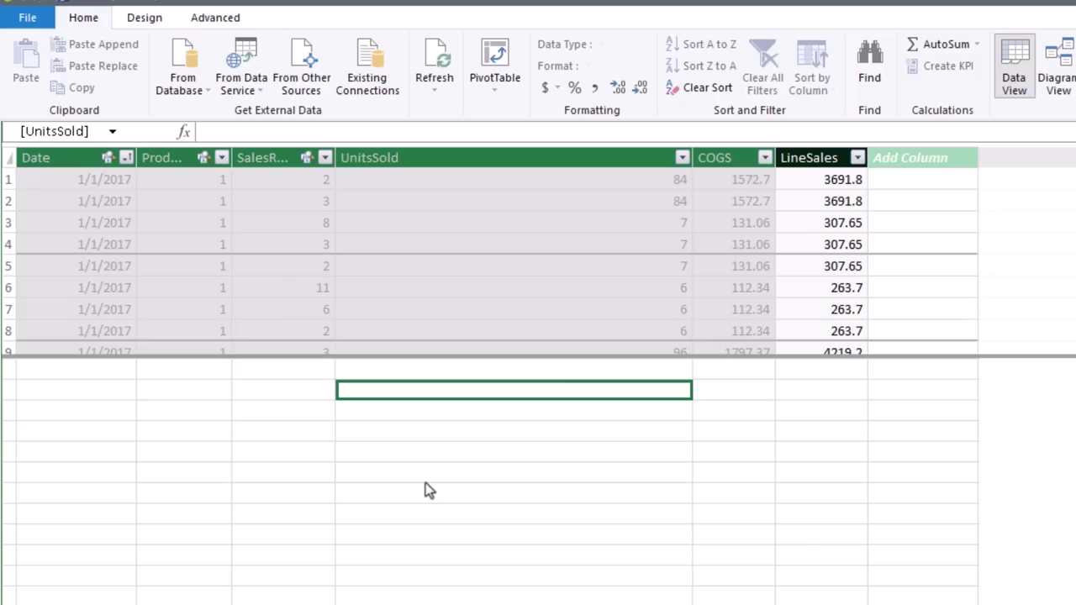
{"action": "type", "text": "TwoStepTotalSales"}
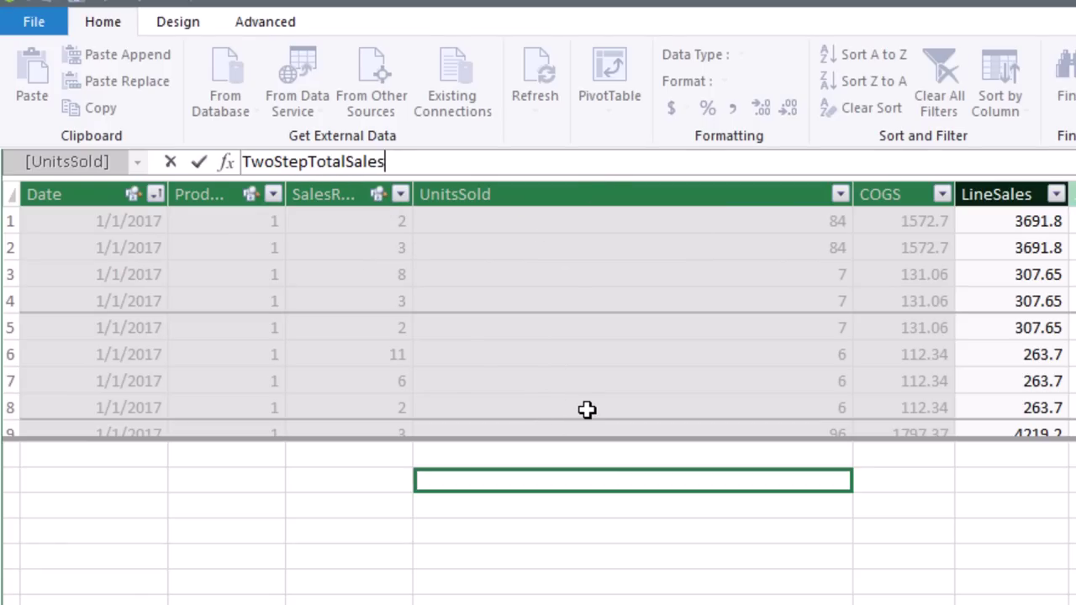
{"action": "type", "text": ":="}
{"action": "type", "text": "sum("}
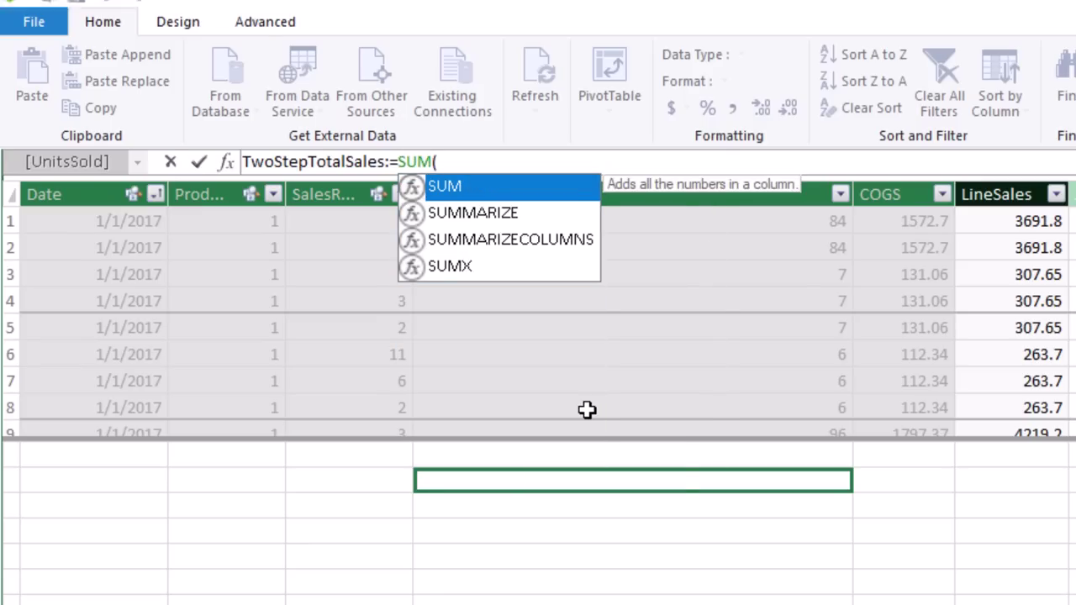
{"action": "left_click", "coordinate": [1009, 181]}
{"action": "type", "text": ")"}
{"action": "key", "text": "Return"}
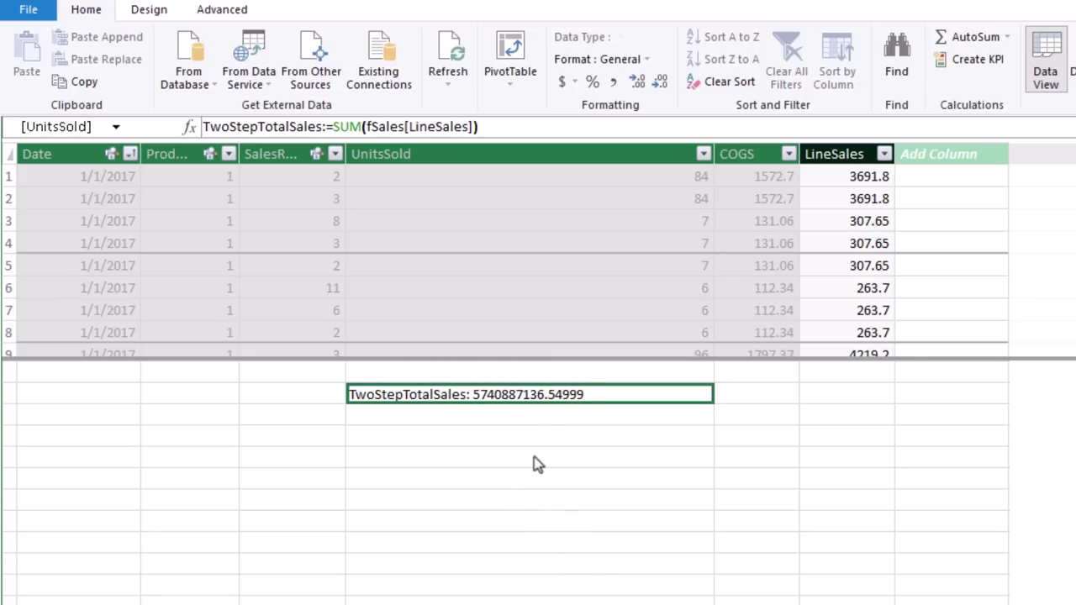
Apply Comma Style to TwoStepTotalSales so it reads 5,740,887,136.55.
{"action": "left_click", "coordinate": [614, 84]}
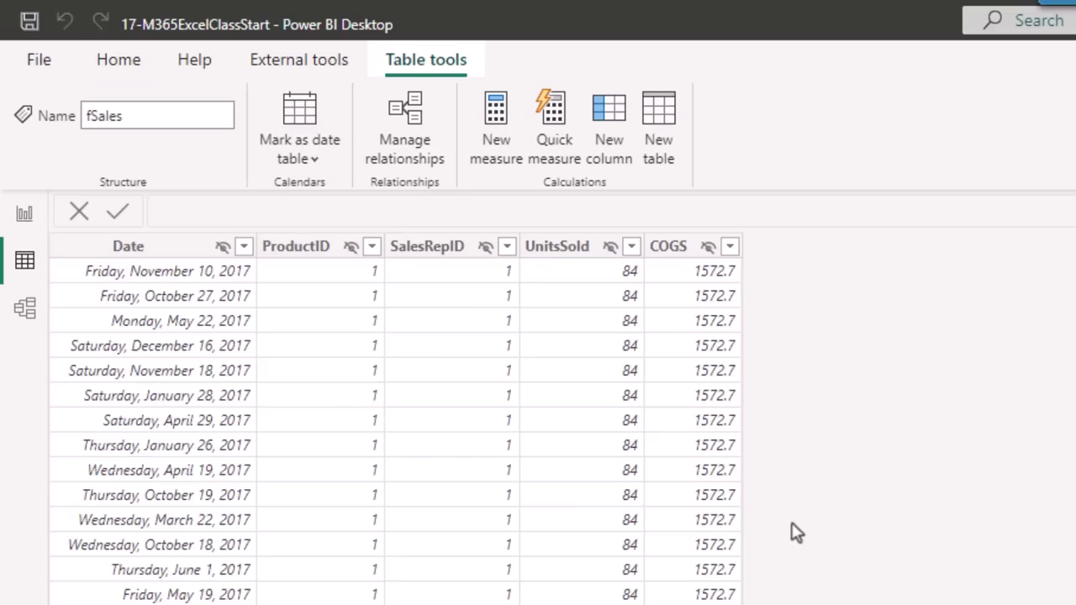
Add a New column to fSales from Table tools, starting the formula 'Column ='.
{"action": "left_click", "coordinate": [632, 159]}
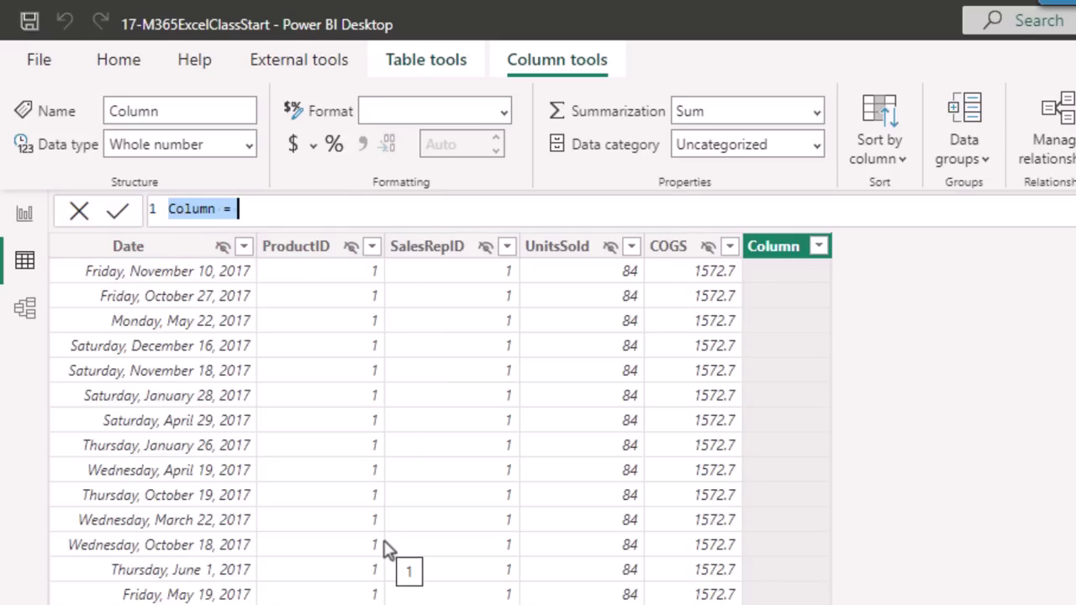
Add the fSales column LineSales = RELATED(dProduct[RetailPrice])*fSales[UnitsSold].
{"action": "type", "text": "LineSa"}
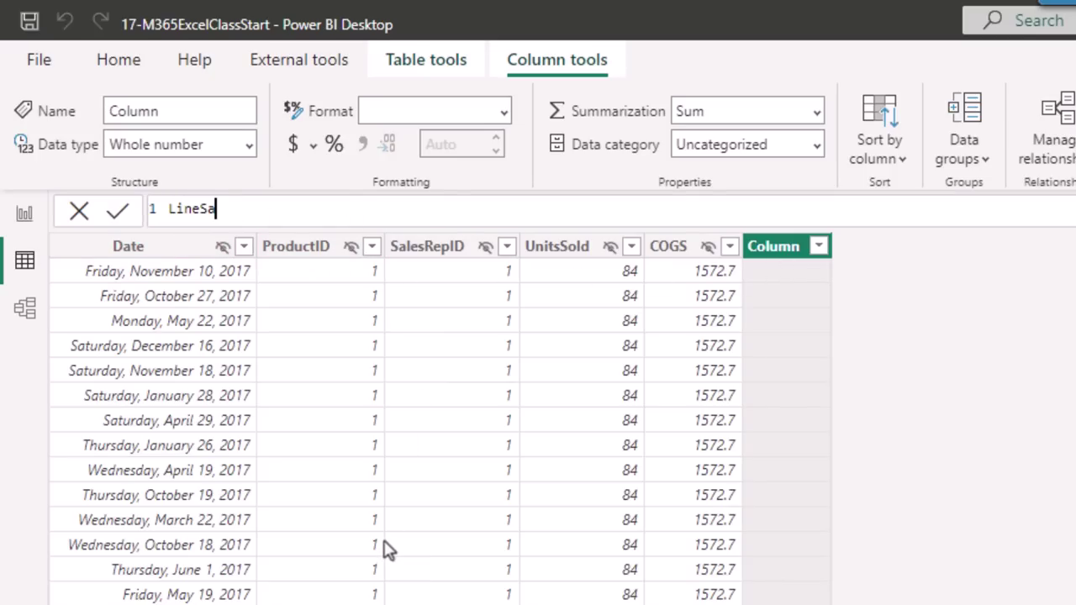
{"action": "type", "text": "les=rel"}
{"action": "key", "text": "Tab"}
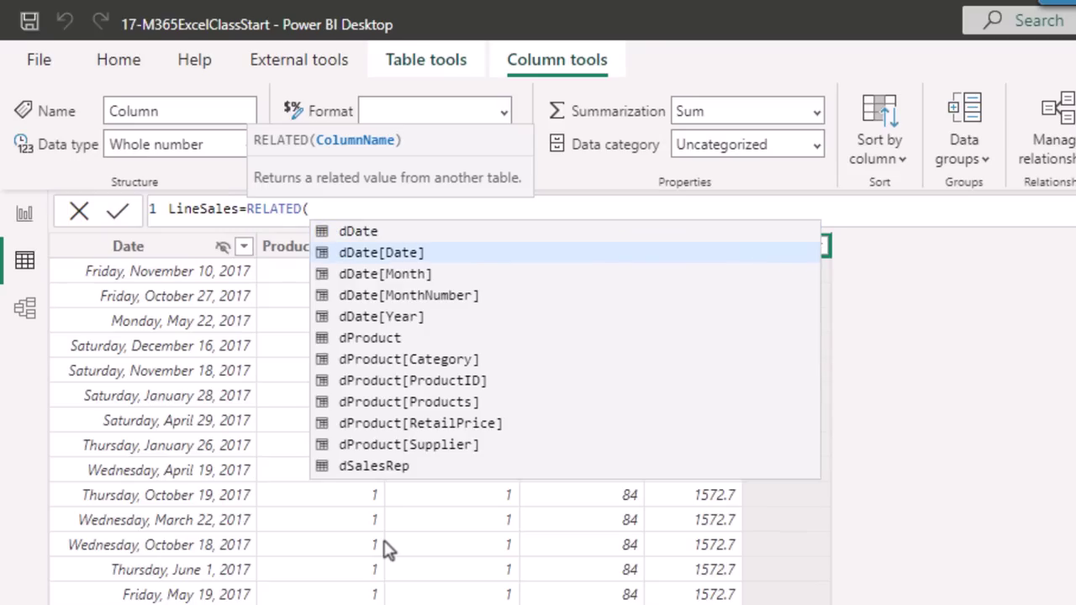
{"action": "key", "text": "Down"}
{"action": "key", "text": "Down"}
{"action": "key", "text": "Down"}
{"action": "key", "text": "Down"}
{"action": "key", "text": "Down"}
{"action": "key", "text": "Down"}
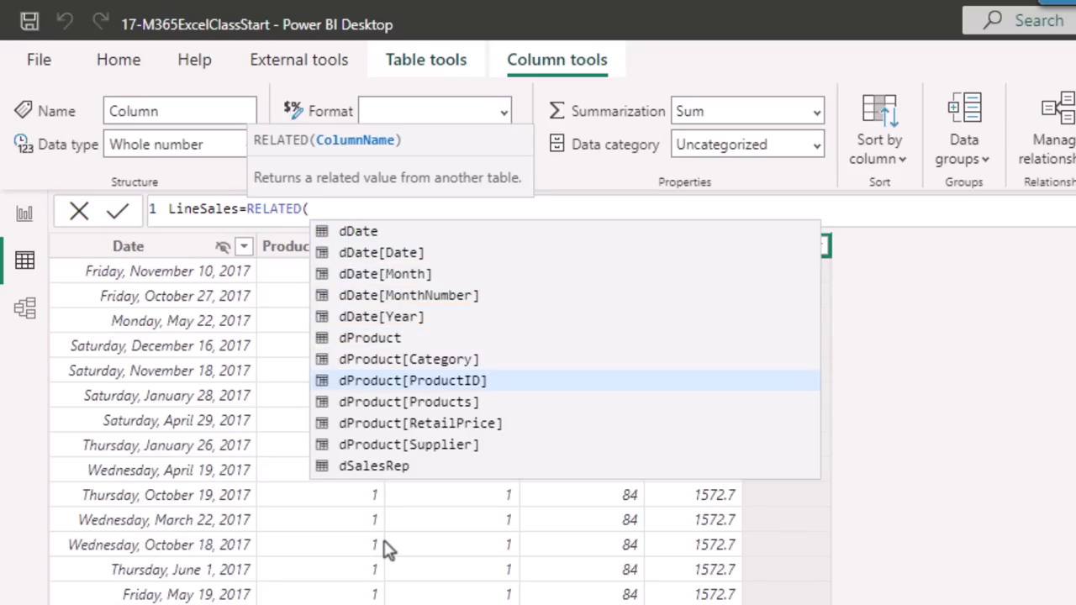
{"action": "key", "text": "Down"}
{"action": "key", "text": "Down"}
{"action": "key", "text": "Tab"}
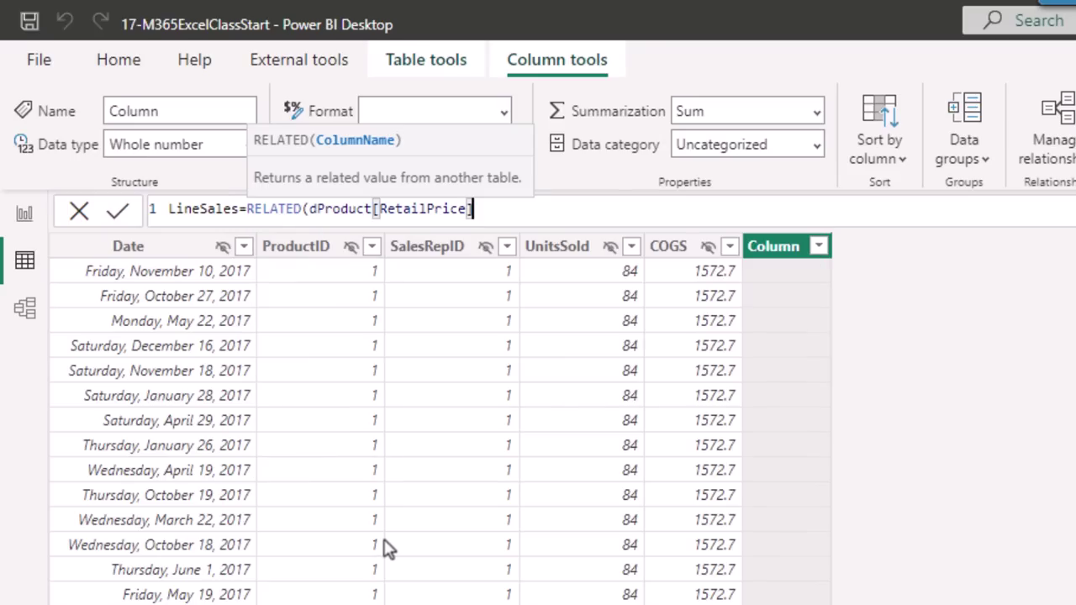
{"action": "type", "text": ")"}
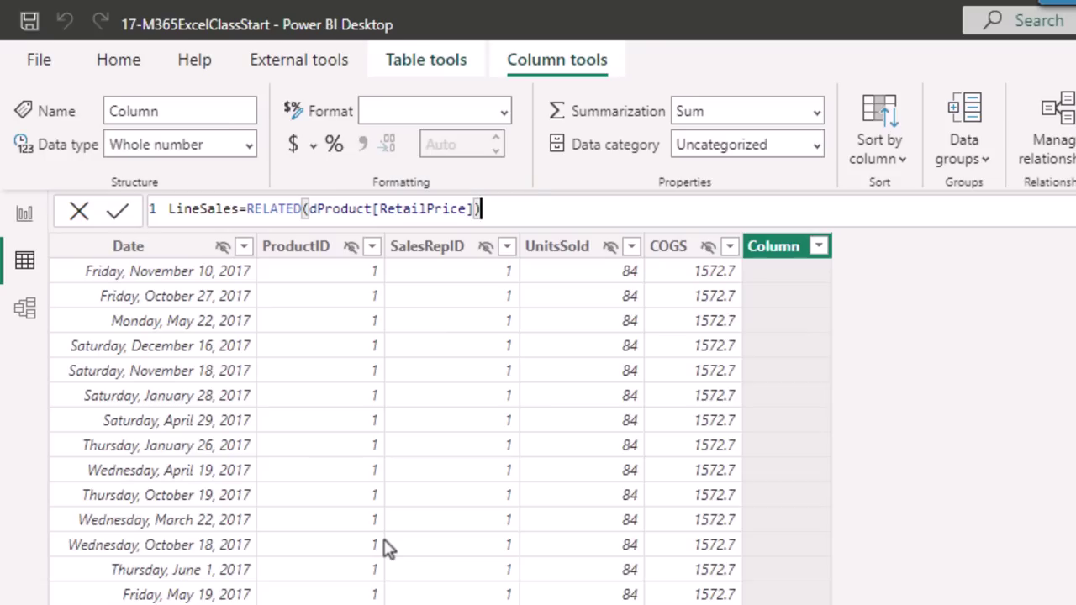
{"action": "type", "text": "*fs"}
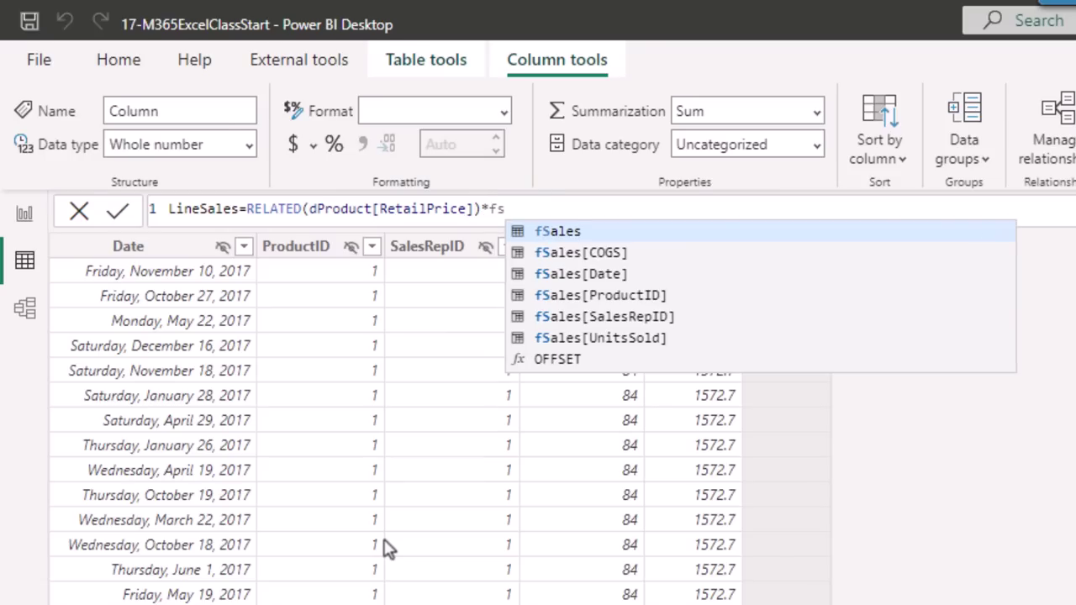
{"action": "key", "text": "Down"}
{"action": "key", "text": "Down"}
{"action": "key", "text": "Down"}
{"action": "key", "text": "Down"}
{"action": "key", "text": "Down"}
{"action": "key", "text": "Tab"}
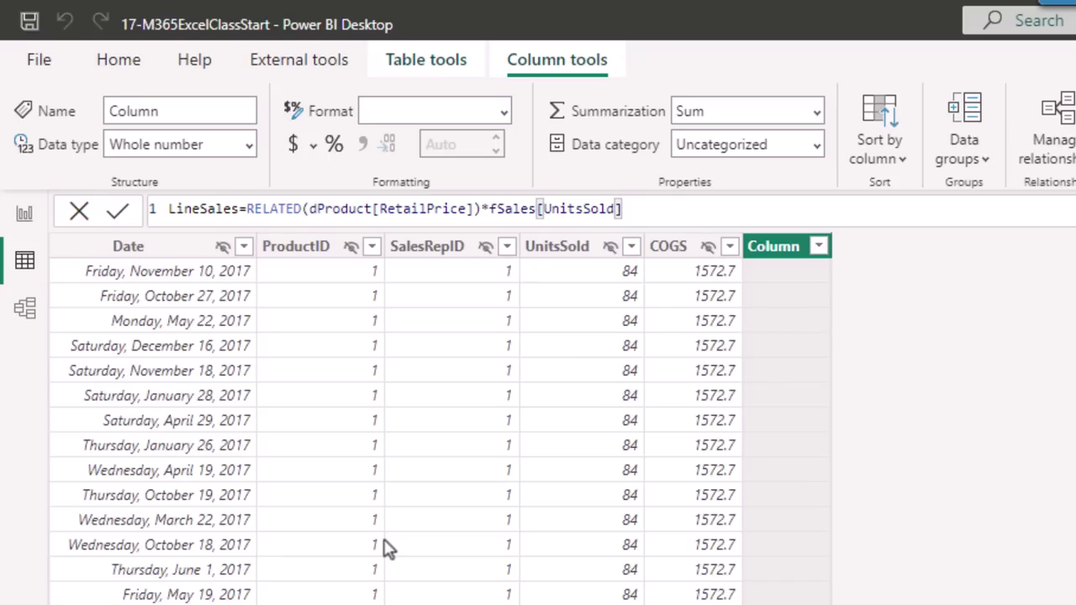
{"action": "key", "text": "Return"}
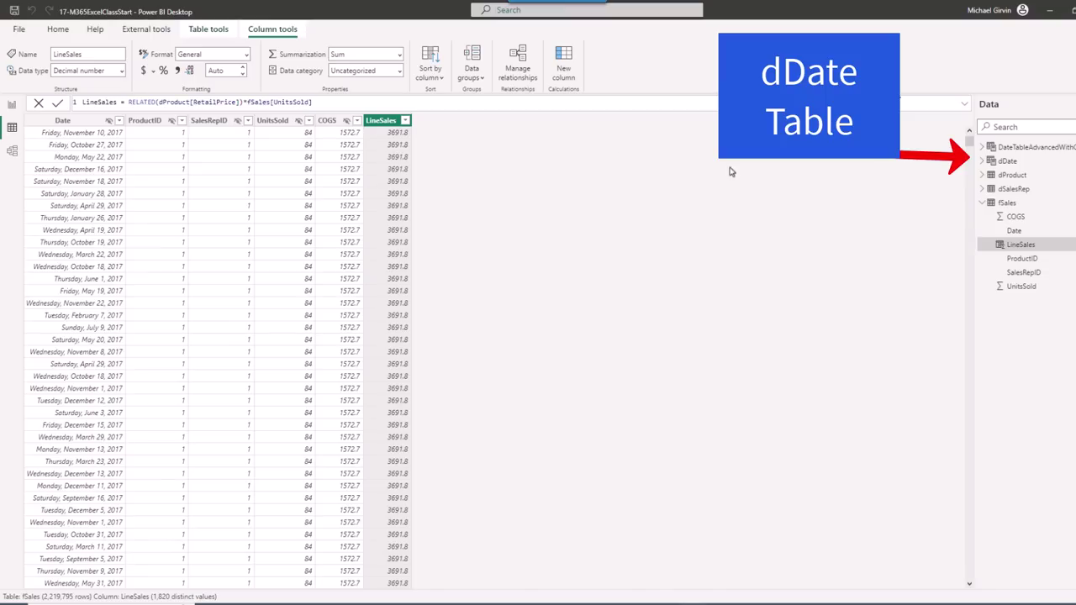
Show the dDate table and collapse its GENERATE(CALENDAR(...)) formula to a single line.
{"action": "left_click", "coordinate": [1007, 160]}
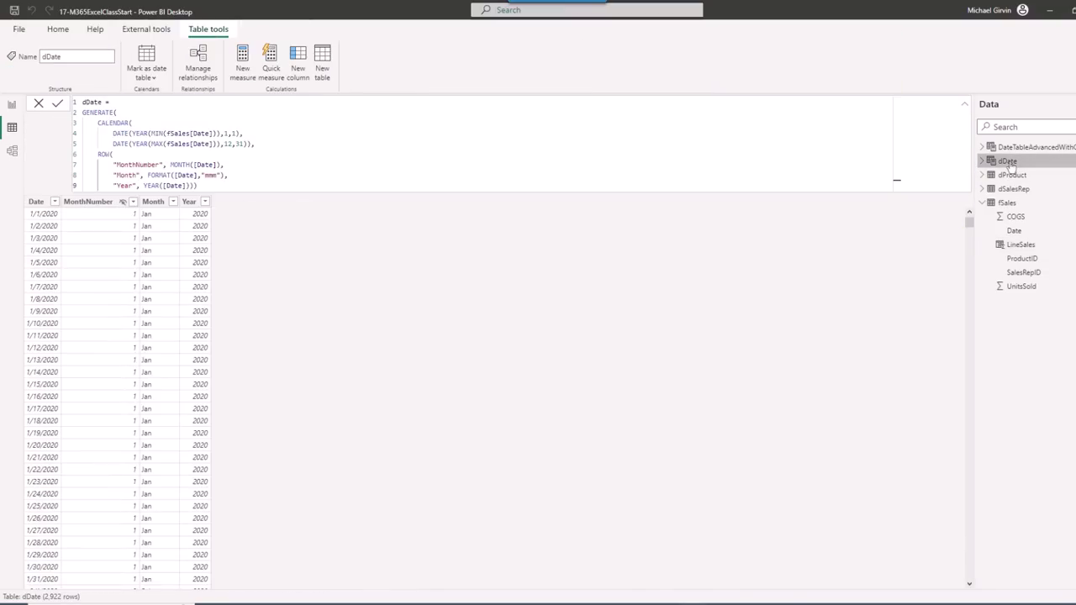
{"action": "left_click", "coordinate": [966, 110]}
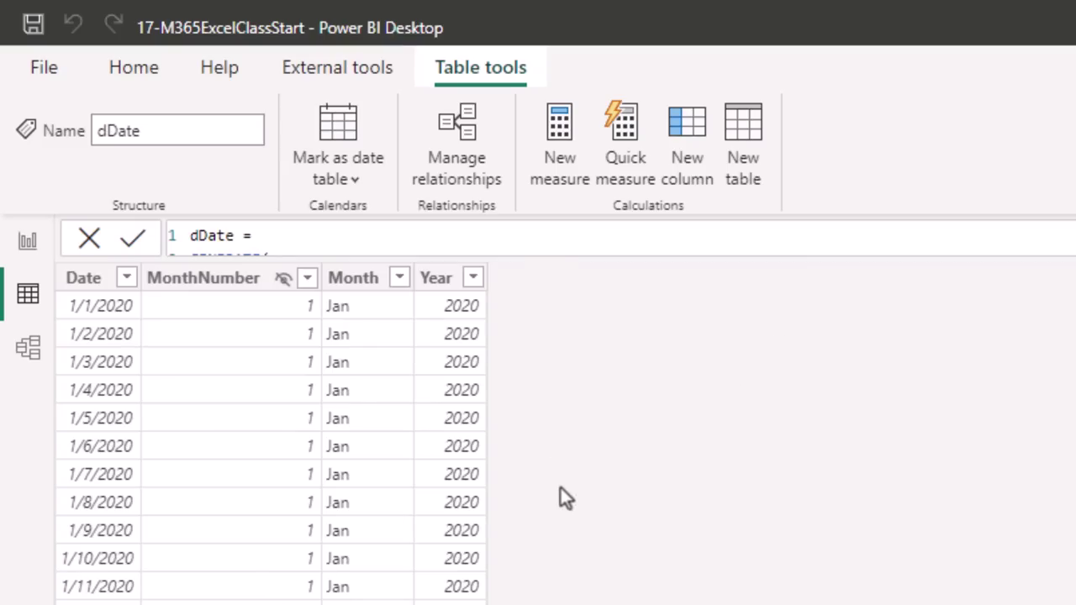
Add a dDate column EOMonth = EOMONTH(dDate[Date],0).
{"action": "left_click", "coordinate": [696, 168]}
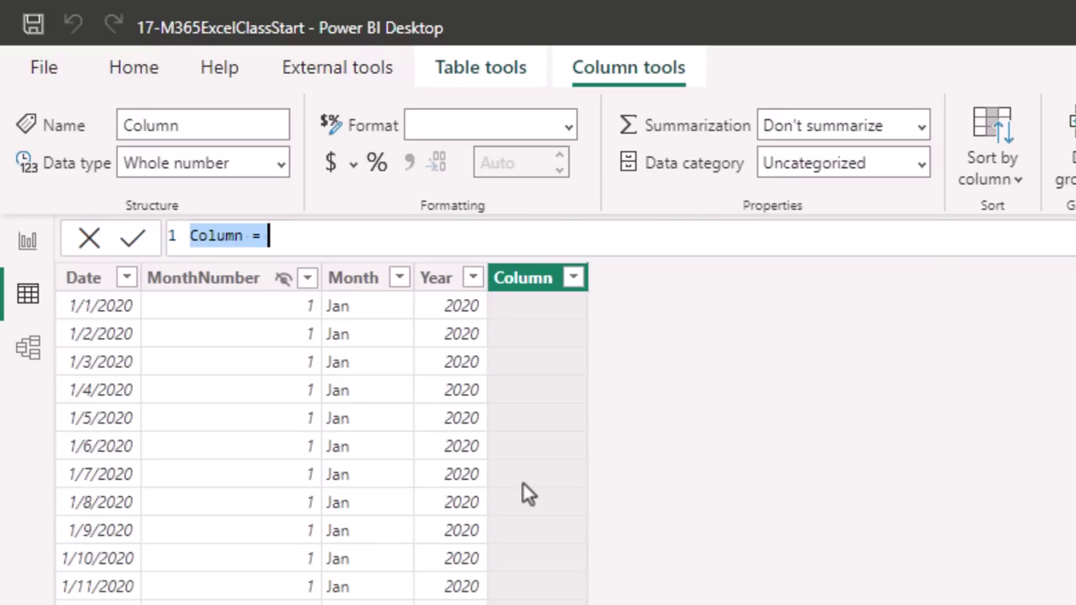
{"action": "type", "text": "EOMonth=EOMONTH(dd"}
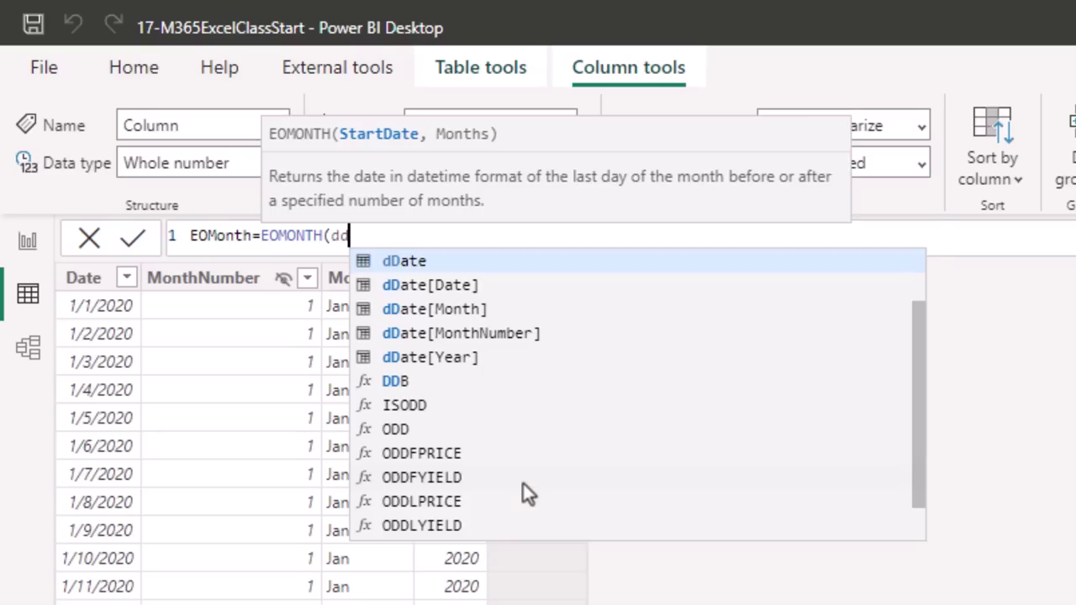
{"action": "key", "text": "Down"}
{"action": "key", "text": "Up"}
{"action": "key", "text": "Tab"}
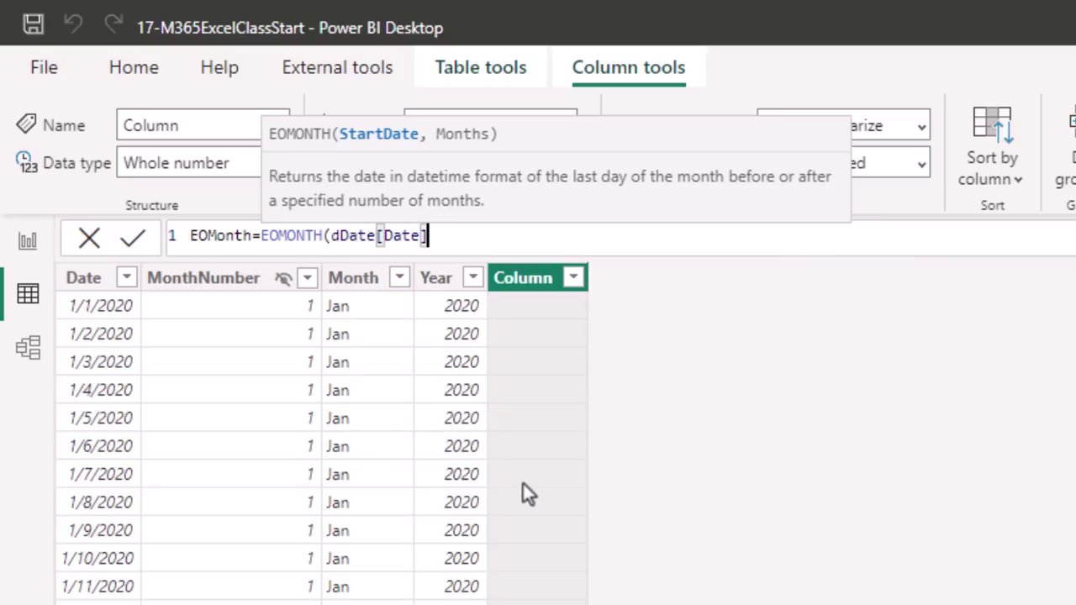
{"action": "type", "text": ",0)"}
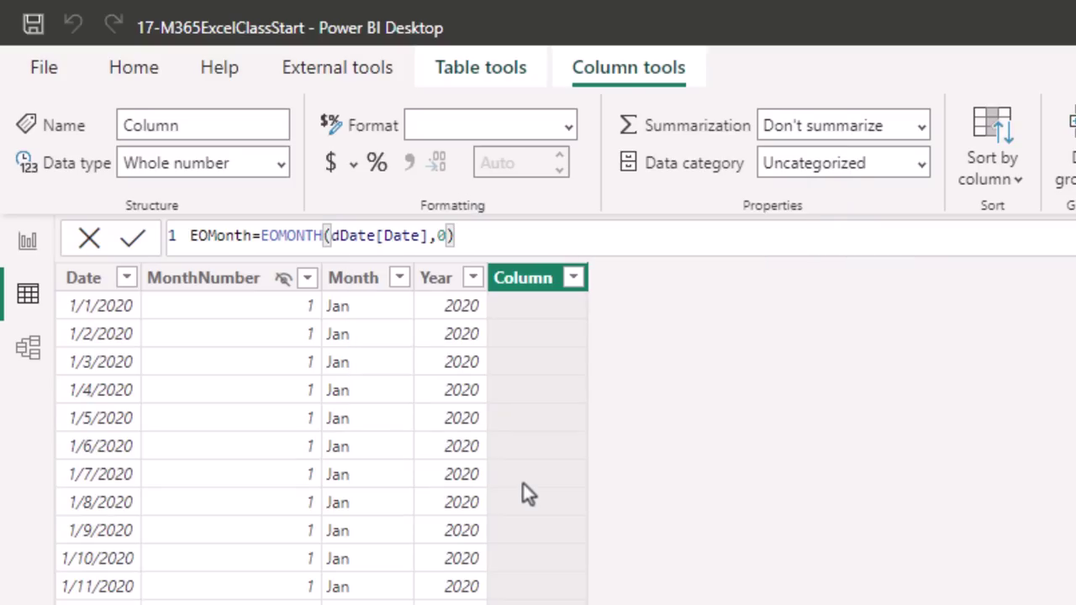
{"action": "key", "text": "Return"}
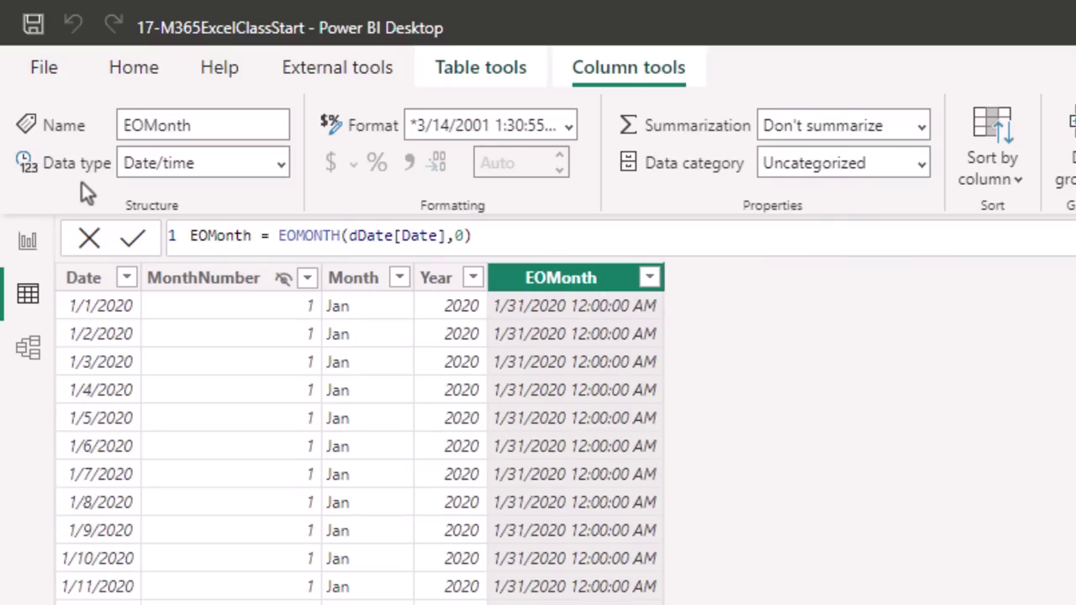
Set EOMonth's data type to Date and its format to Short Date.
{"action": "left_click", "coordinate": [280, 167]}
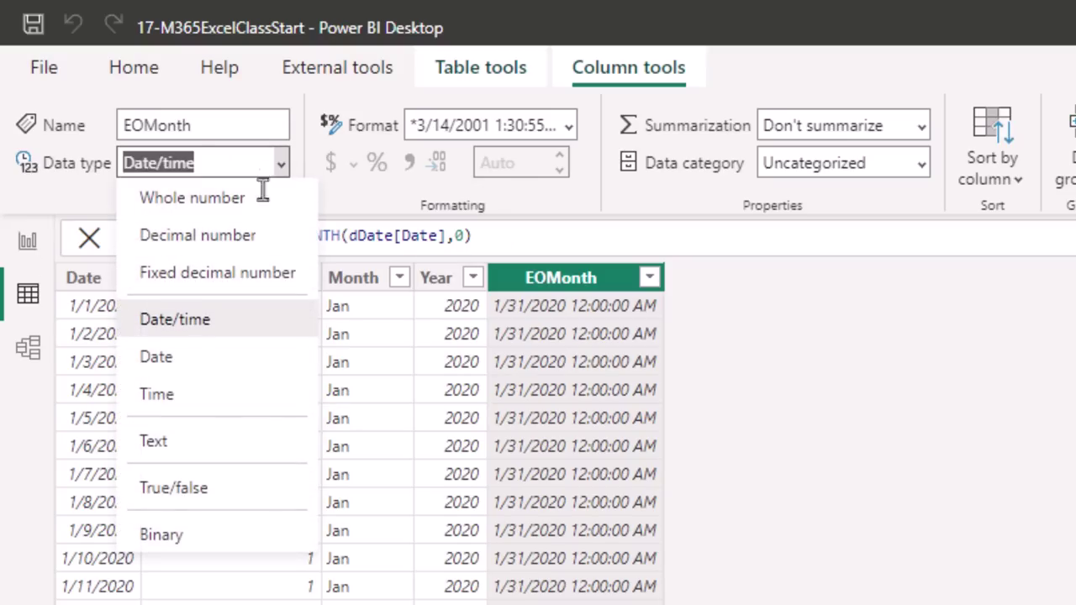
{"action": "left_click", "coordinate": [192, 360]}
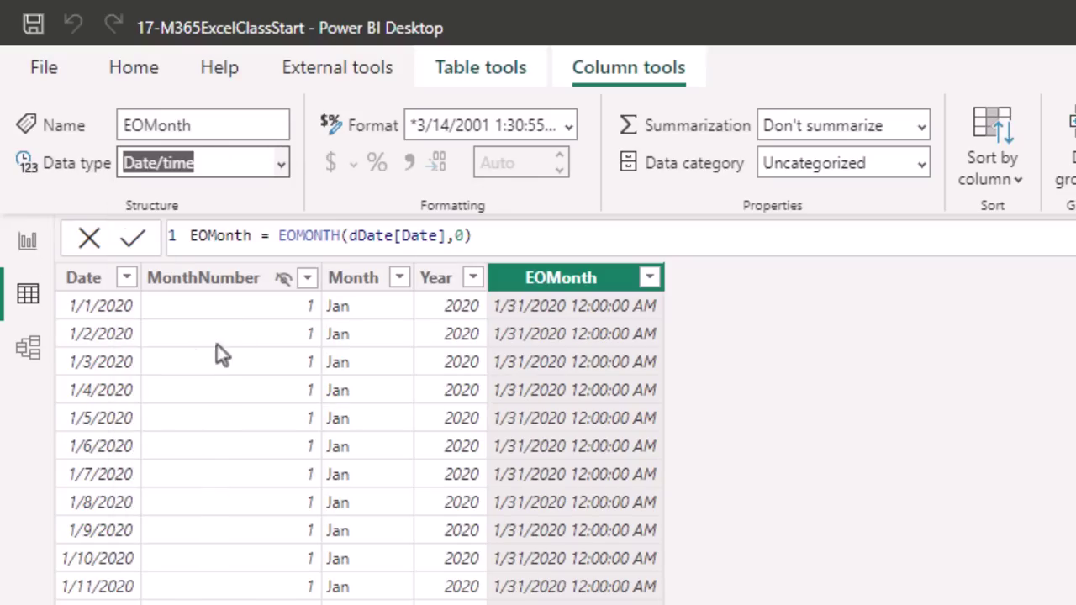
{"action": "left_click", "coordinate": [570, 125]}
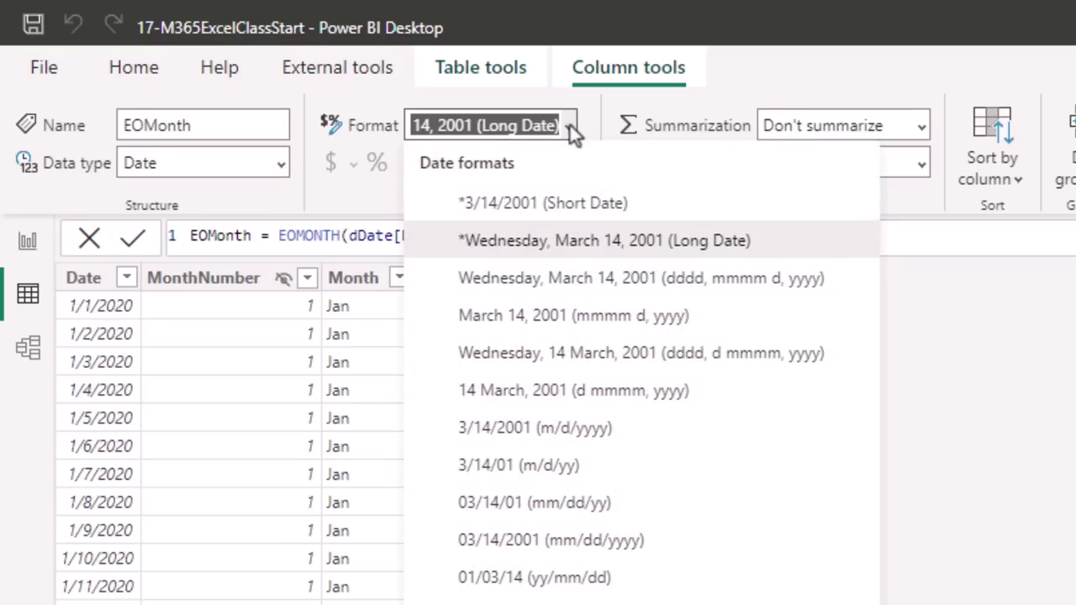
{"action": "left_click", "coordinate": [562, 206]}
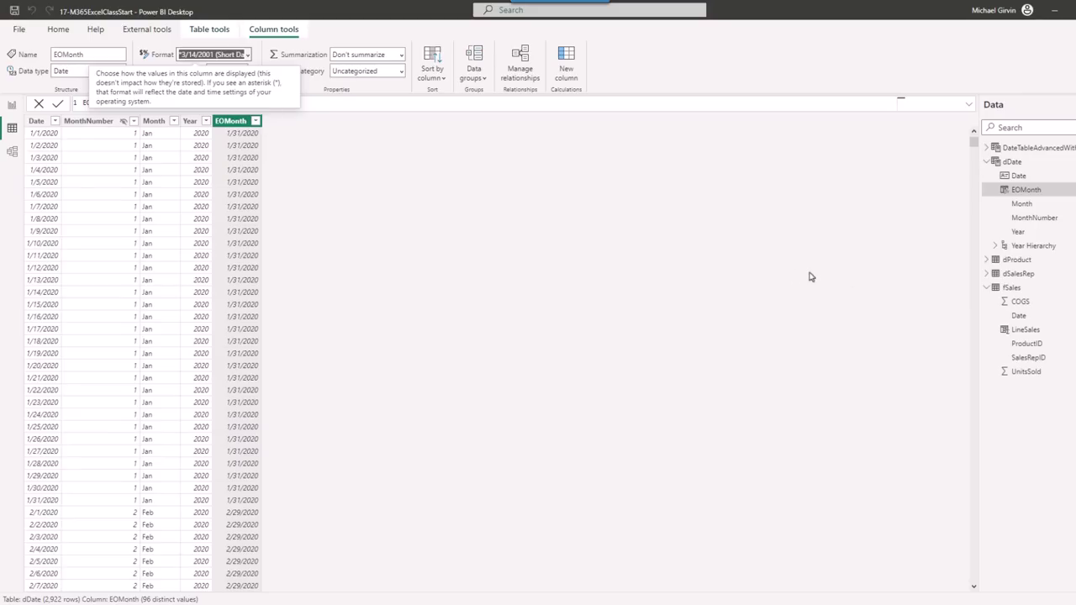
Create the fSales measure TwoStepTotalSales = SUM(fSales[LineSales]) with comma style, 2 decimals.
{"action": "left_click", "coordinate": [1008, 289]}
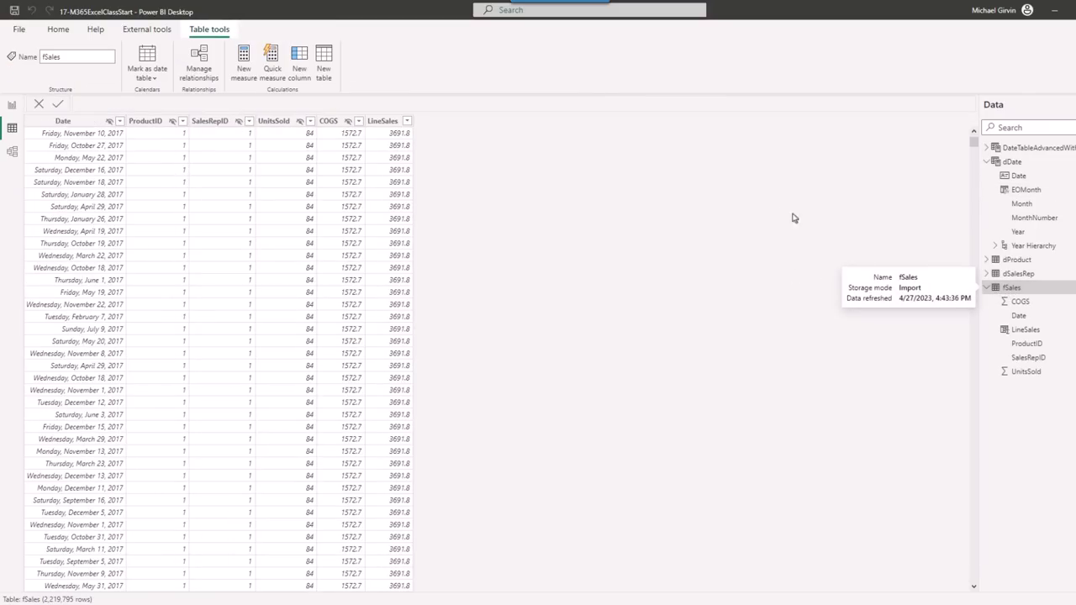
{"action": "right_click", "coordinate": [1006, 289]}
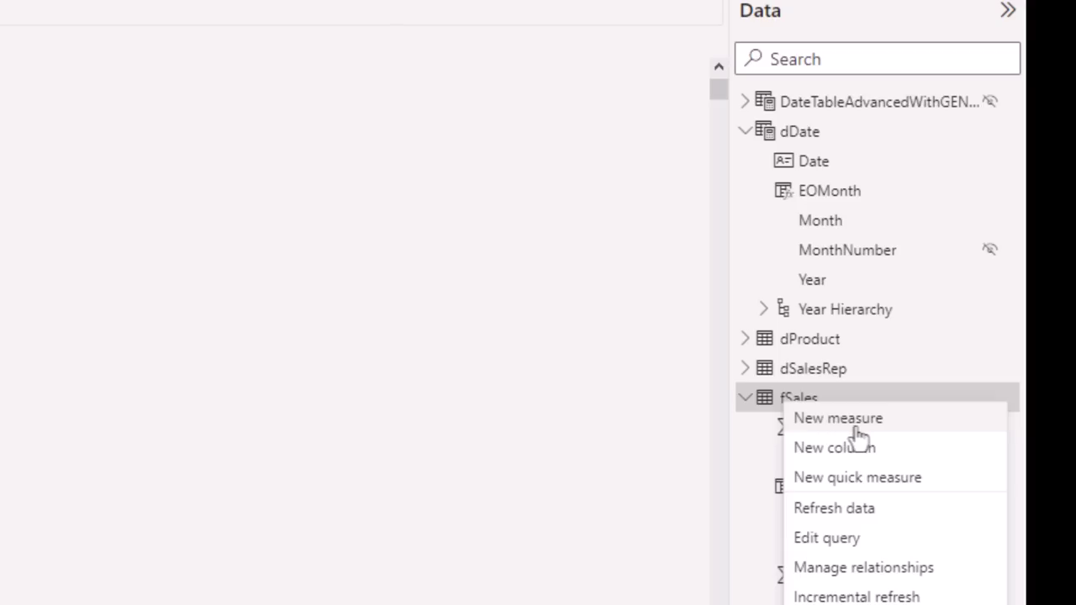
{"action": "left_click", "coordinate": [863, 431]}
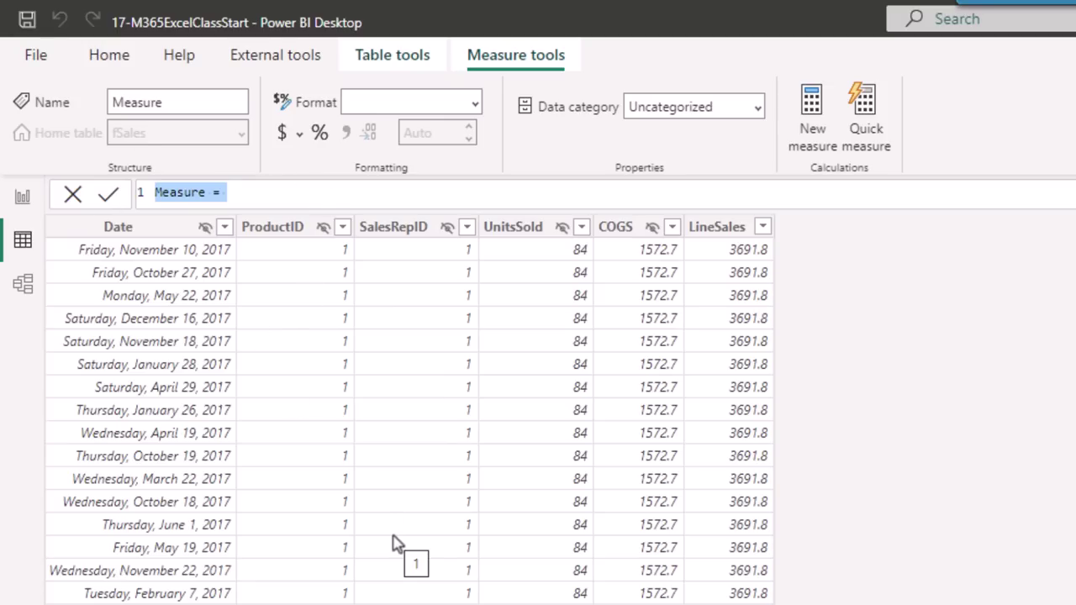
{"action": "type", "text": "TwoStepTotalSales"}
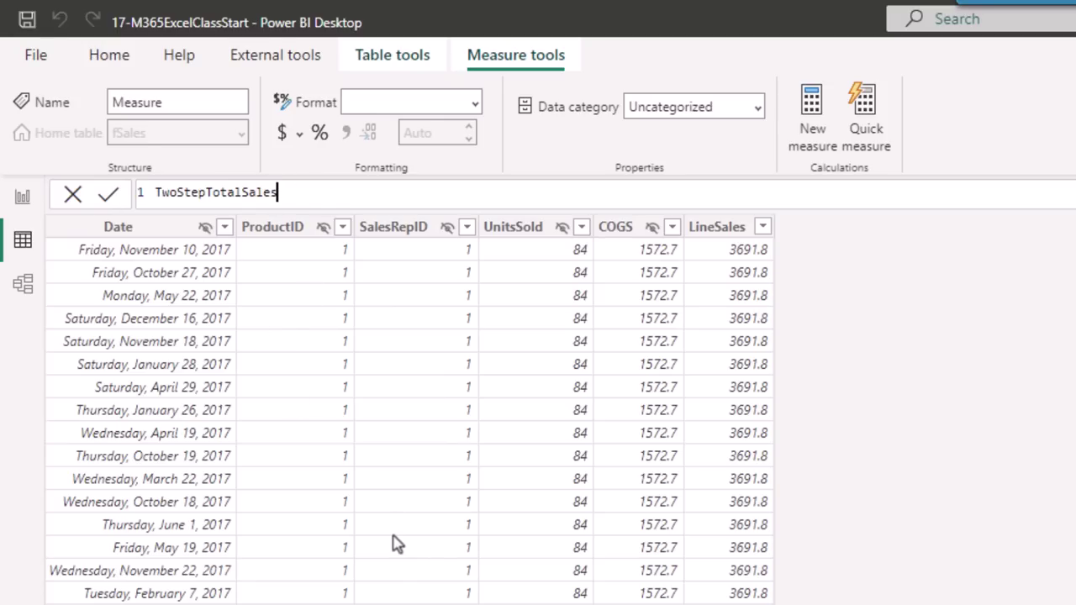
{"action": "type", "text": "=su"}
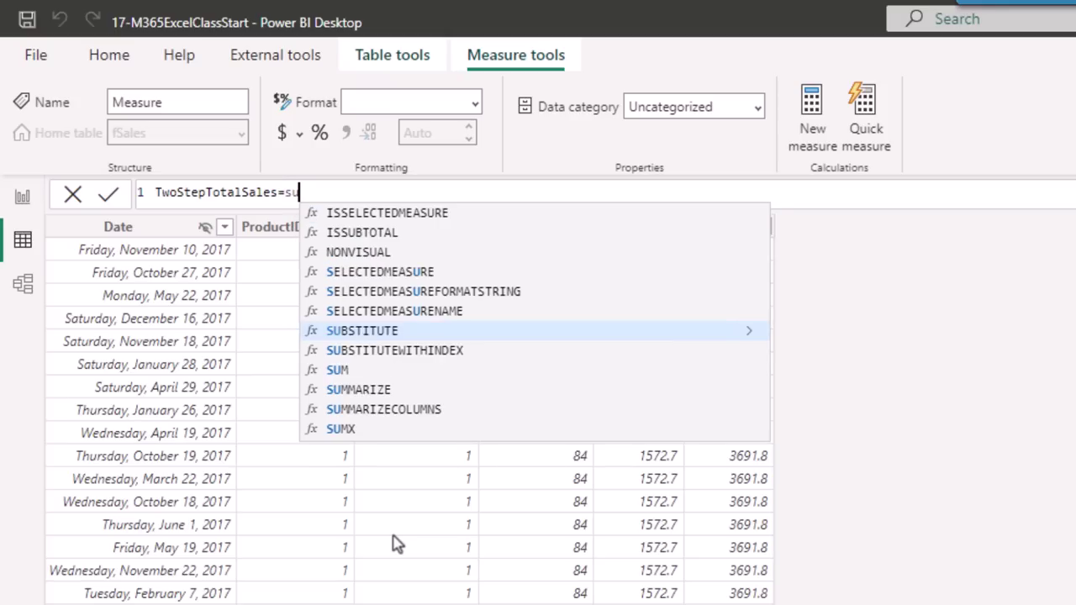
{"action": "type", "text": "m(fs"}
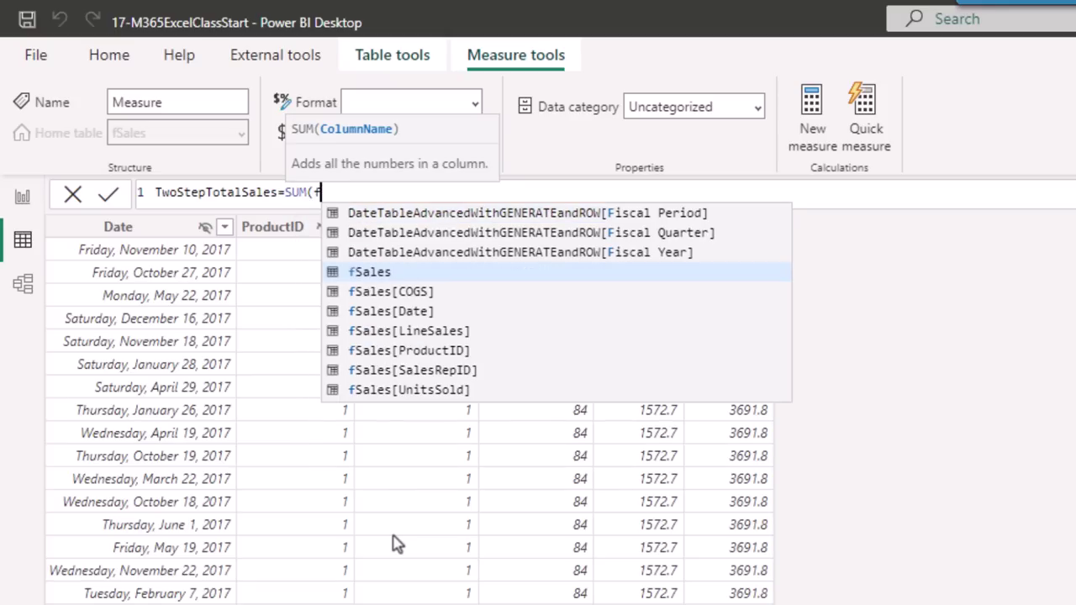
{"action": "key", "text": "Down"}
{"action": "key", "text": "Down"}
{"action": "key", "text": "Down"}
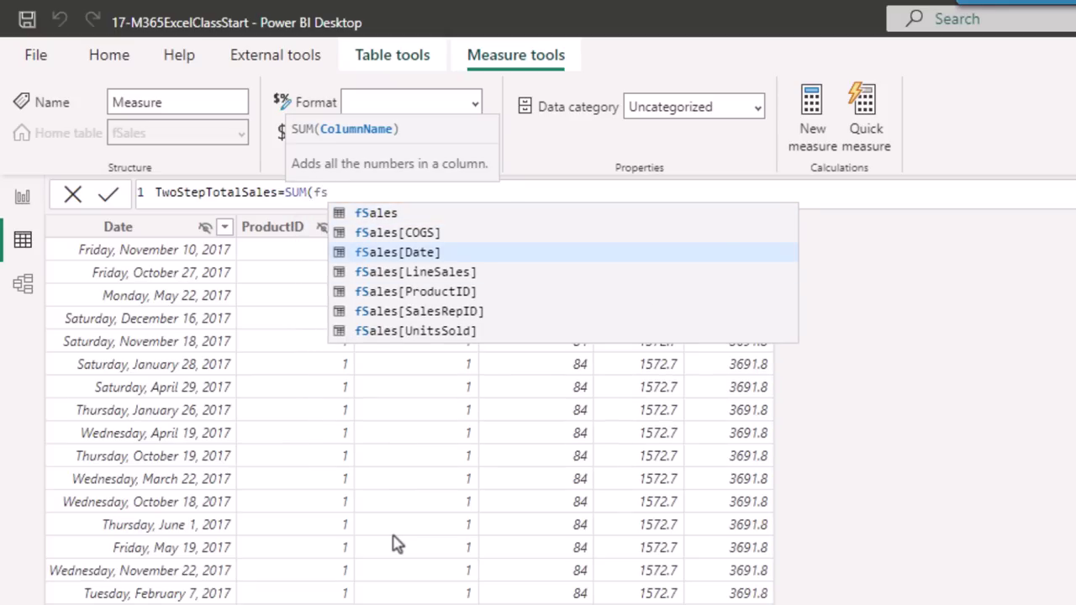
{"action": "key", "text": "Tab"}
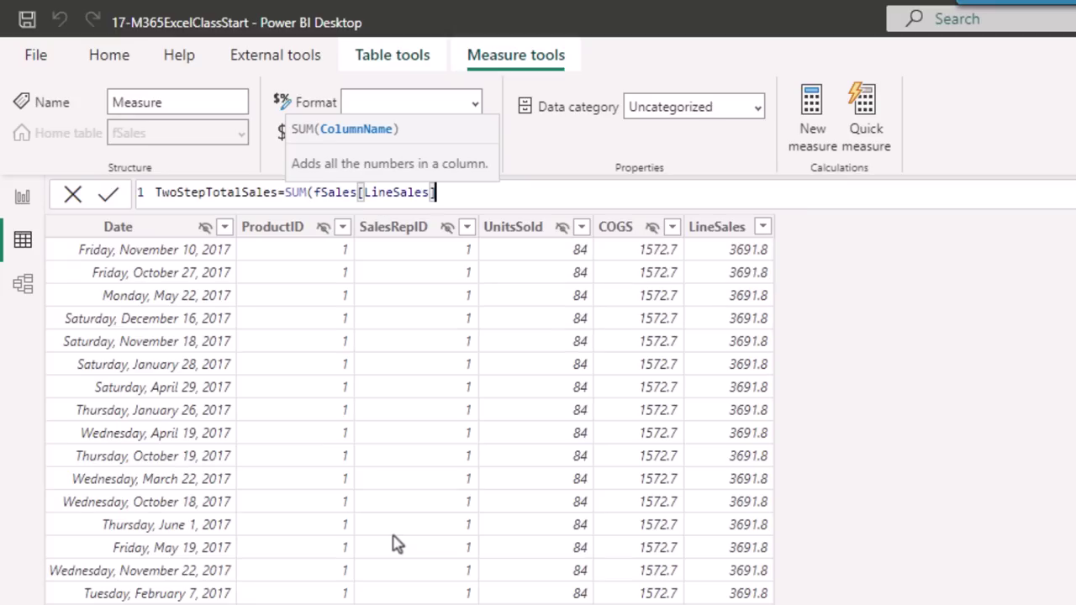
{"action": "type", "text": ")"}
{"action": "key", "text": "Return"}
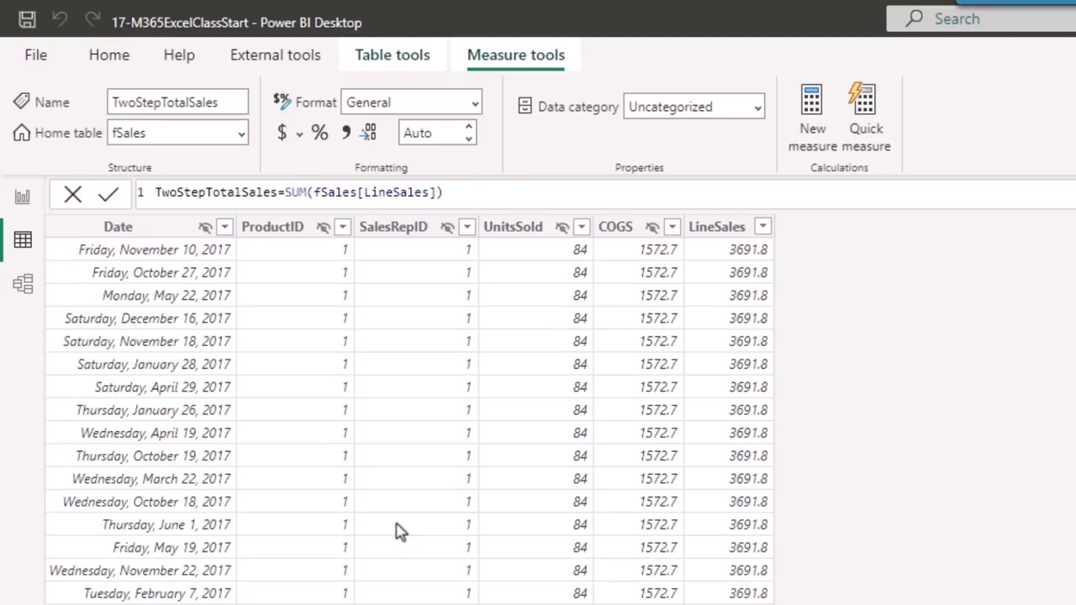
{"action": "left_click", "coordinate": [345, 133]}
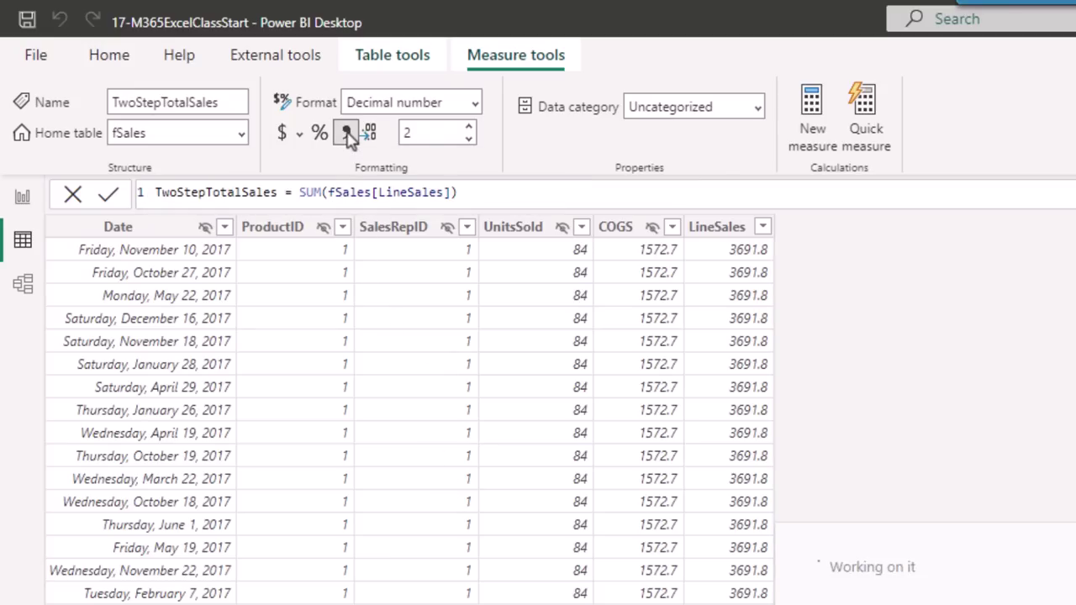
Add a multi-row card to the report showing TwoStepTotalSales (5,740,887,136.55).
{"action": "left_click", "coordinate": [23, 201]}
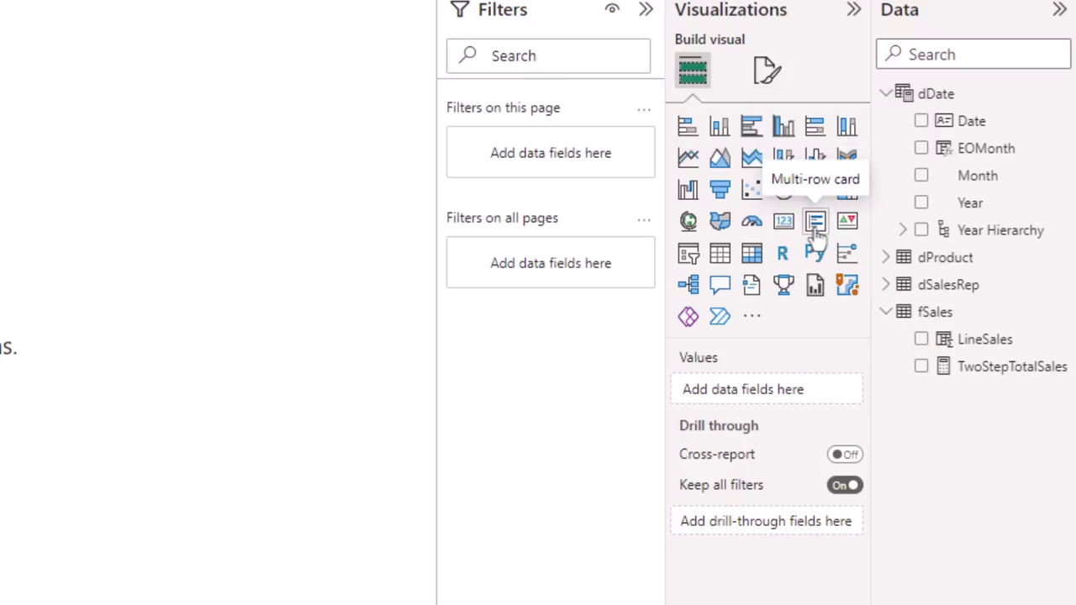
{"action": "left_click", "coordinate": [814, 232]}
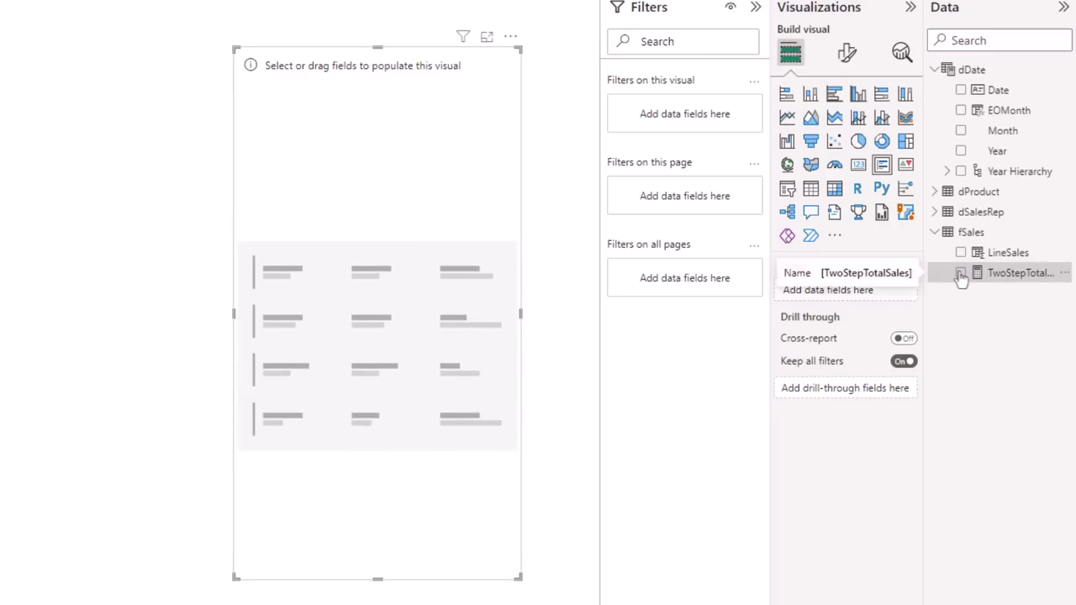
{"action": "left_click", "coordinate": [960, 274]}
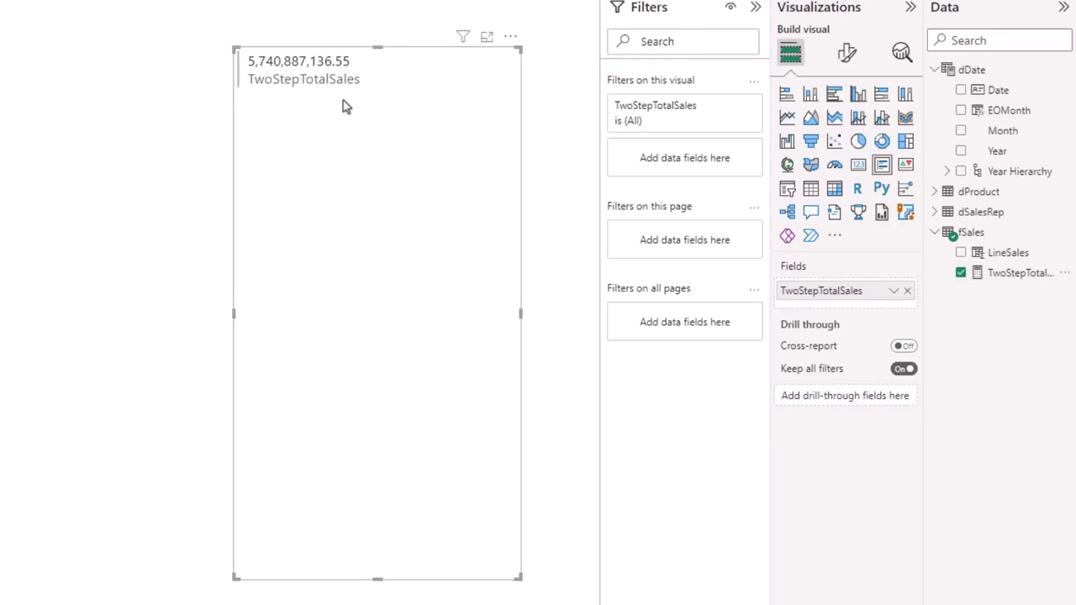
{"action": "key", "text": "Escape"}
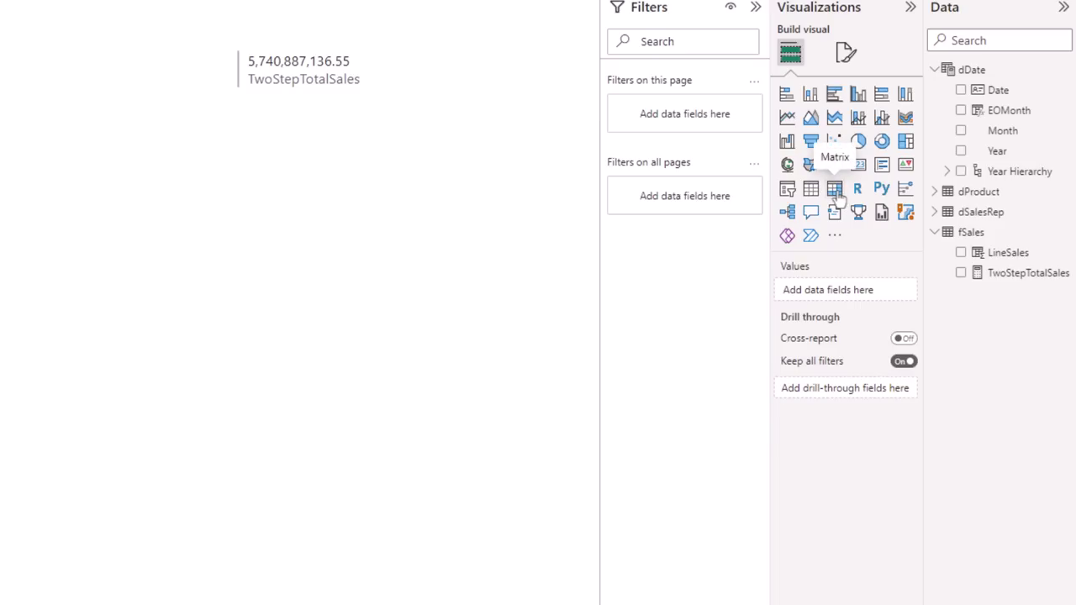
Build a matrix with dProduct Products as rows and TwoStepTotalSales as values.
{"action": "left_click", "coordinate": [835, 190]}
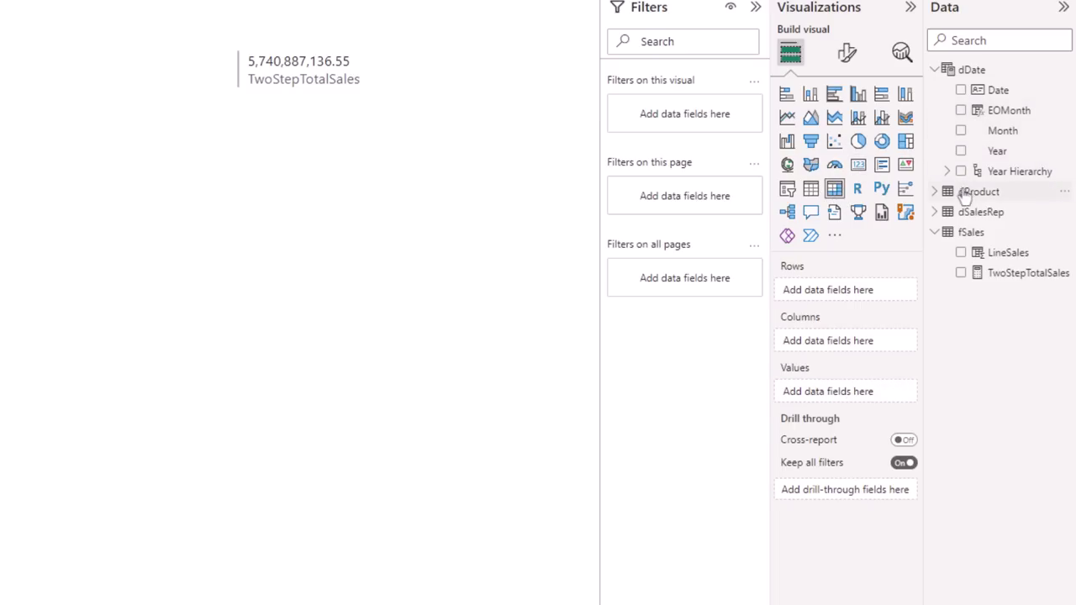
{"action": "left_click", "coordinate": [935, 192]}
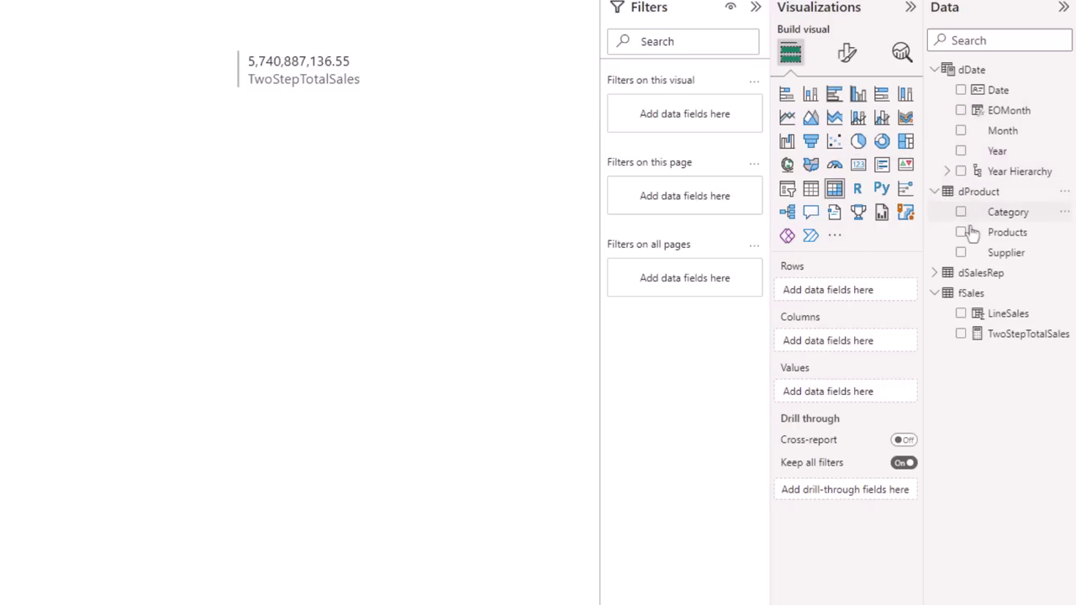
{"action": "left_click", "coordinate": [962, 234]}
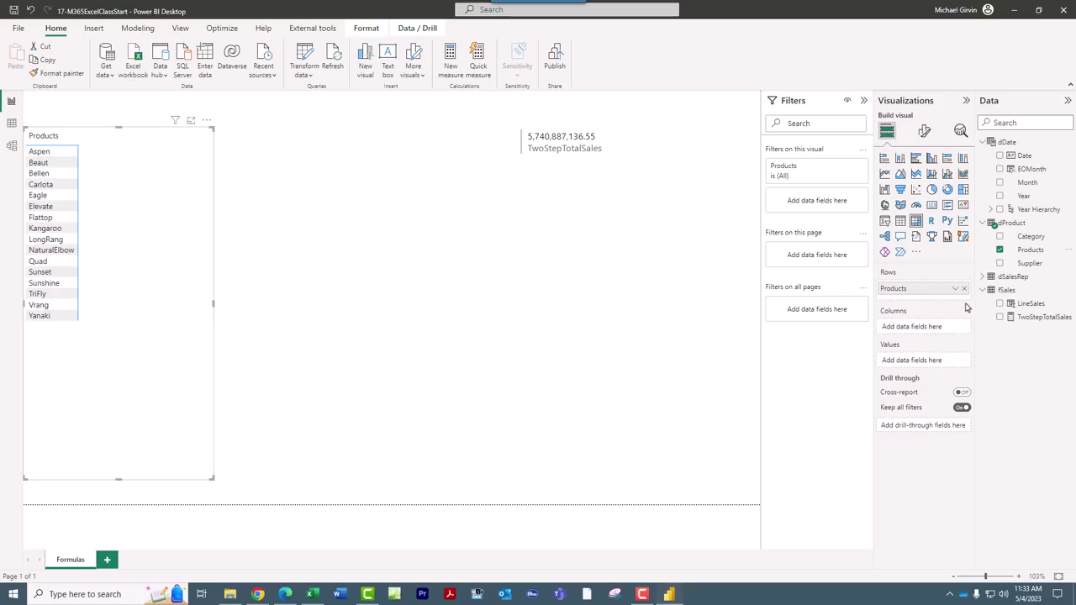
{"action": "left_click", "coordinate": [1001, 316]}
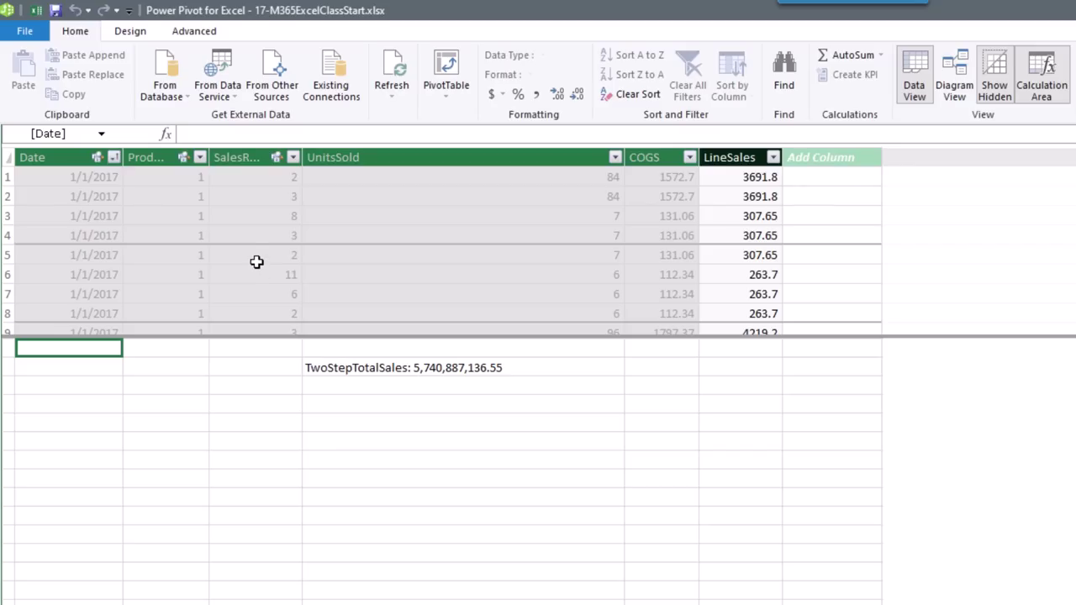
Open the PivotTable dropdown on Power Pivot's Home tab.
{"action": "left_click", "coordinate": [447, 99]}
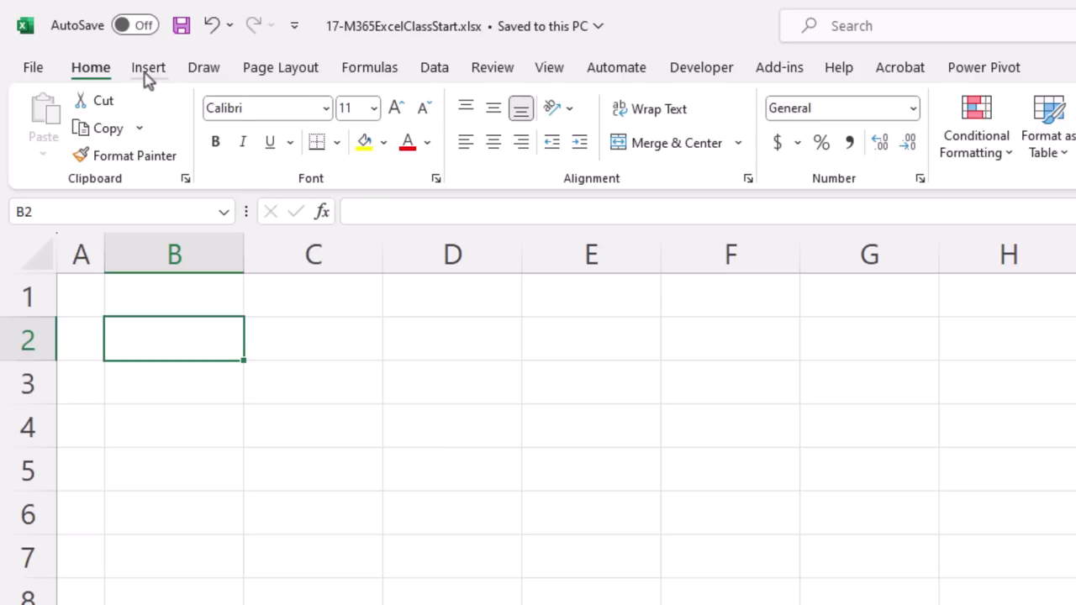
Insert an empty PivotTable from the Data Model at B2 of the Total sheet.
{"action": "left_click", "coordinate": [83, 39]}
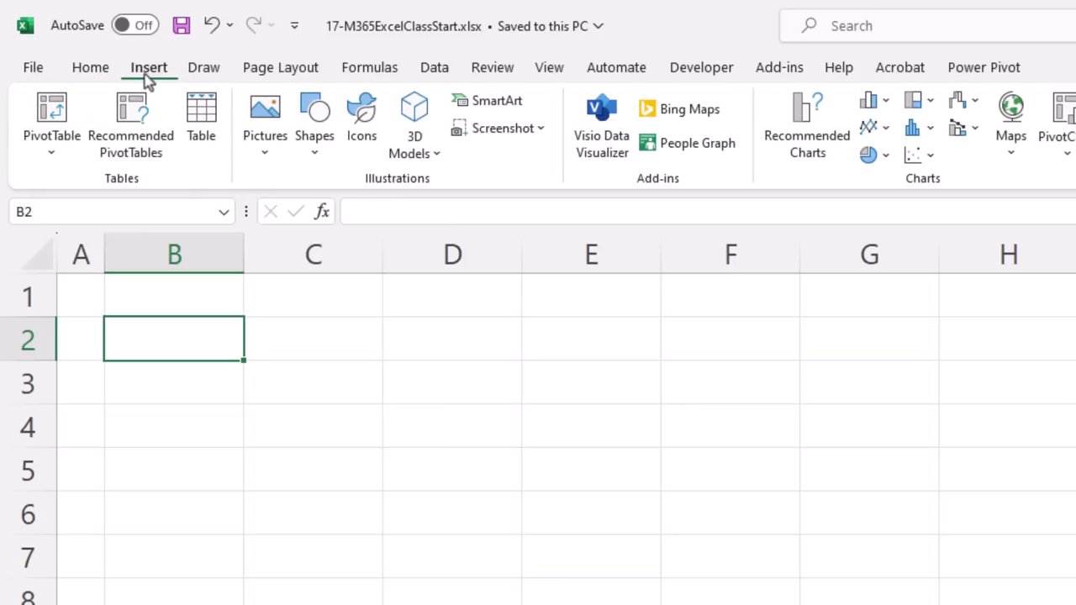
{"action": "left_click", "coordinate": [61, 160]}
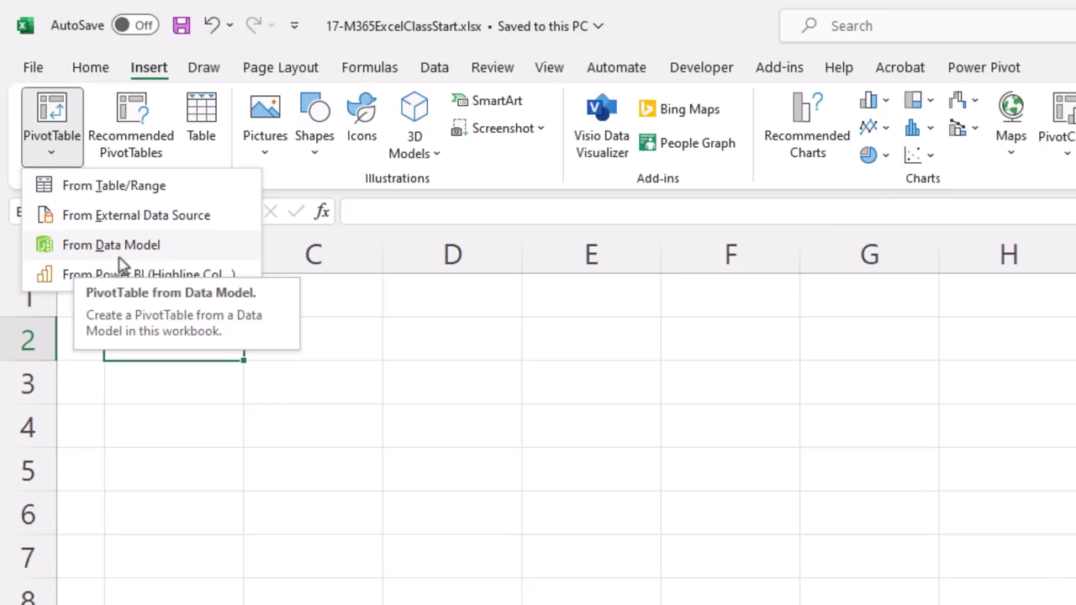
{"action": "left_click", "coordinate": [217, 353]}
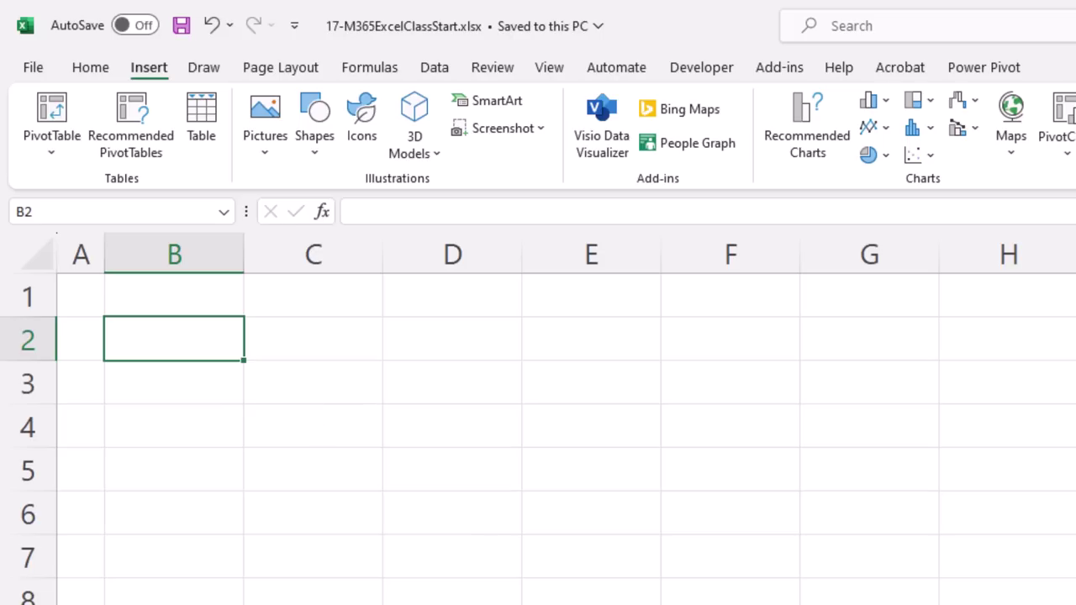
{"action": "key", "text": "alt+n"}
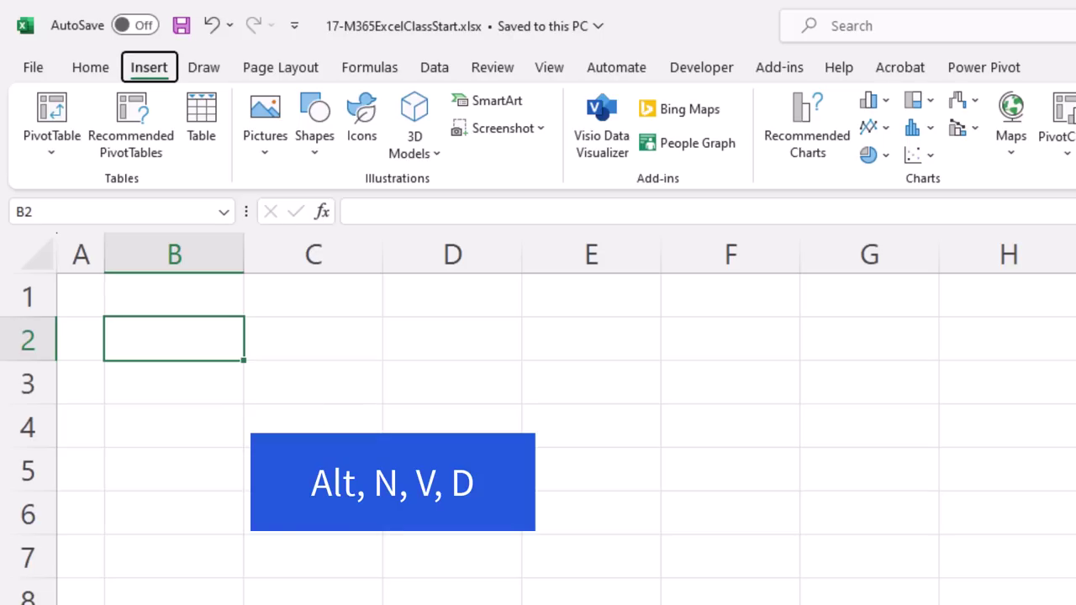
{"action": "key", "text": "v"}
{"action": "key", "text": "d"}
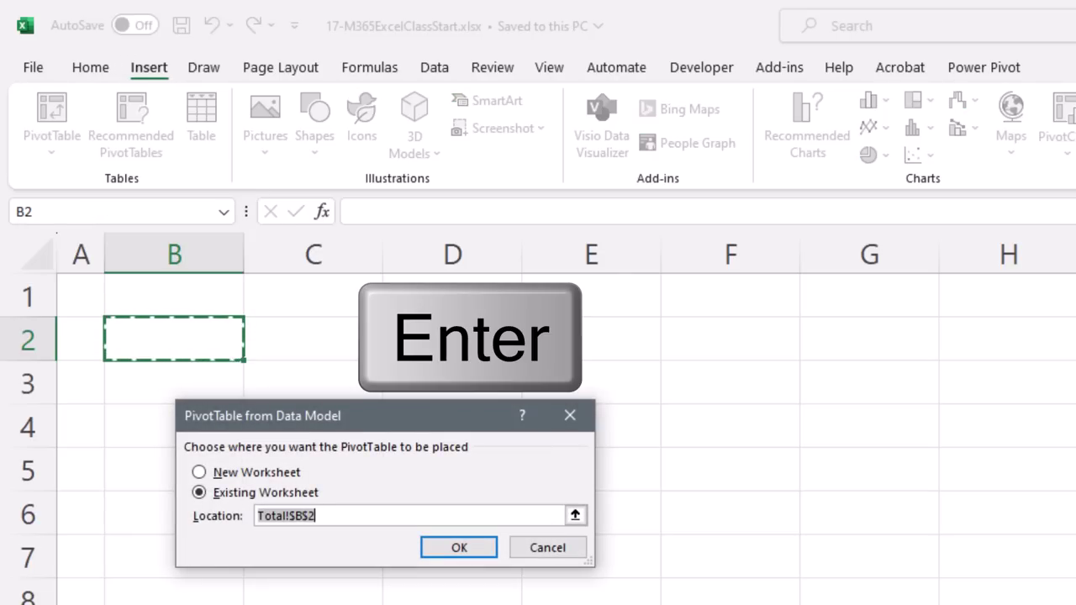
{"action": "key", "text": "Return"}
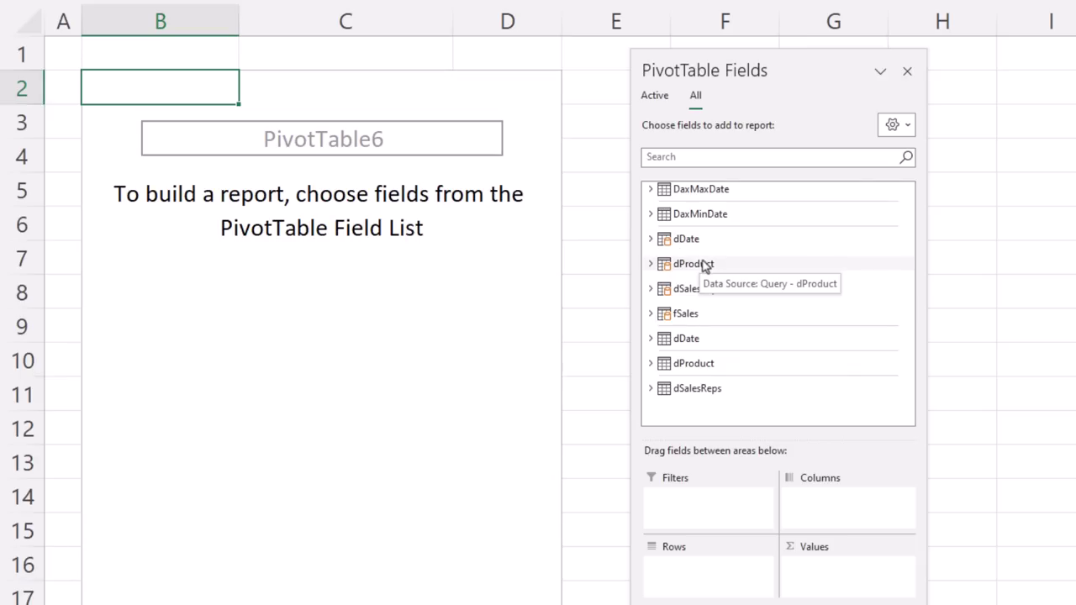
Put Products in the PivotTable rows and TwoStepTotalSales in values, showing Active tables only.
{"action": "left_click", "coordinate": [656, 268]}
{"action": "left_click", "coordinate": [679, 278]}
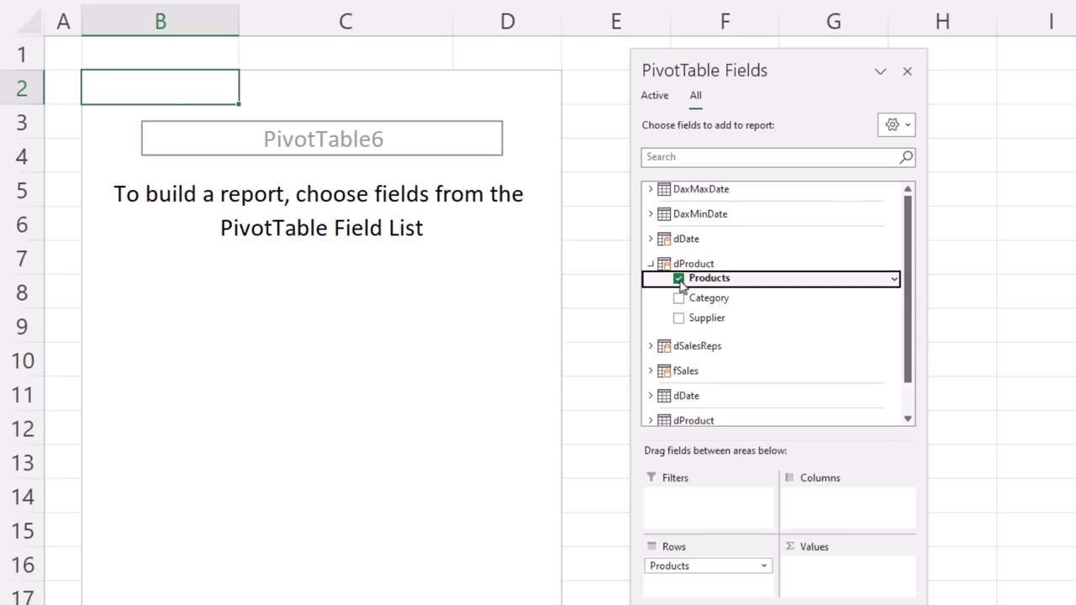
{"action": "left_click", "coordinate": [650, 371]}
{"action": "scroll", "coordinate": [711, 307], "scroll_direction": "down", "scroll_amount": 1}
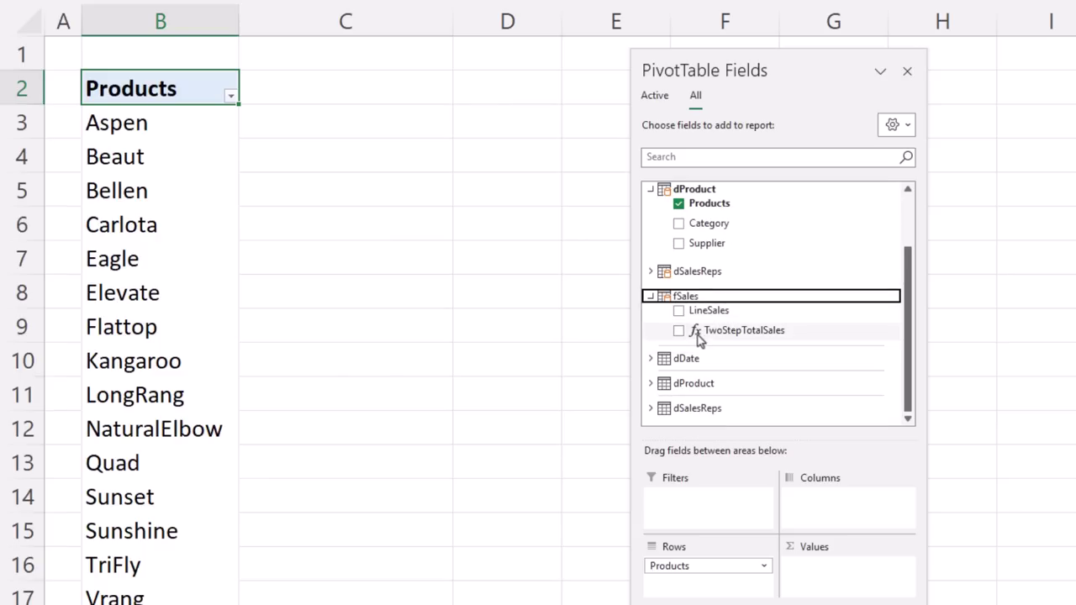
{"action": "left_click", "coordinate": [678, 330]}
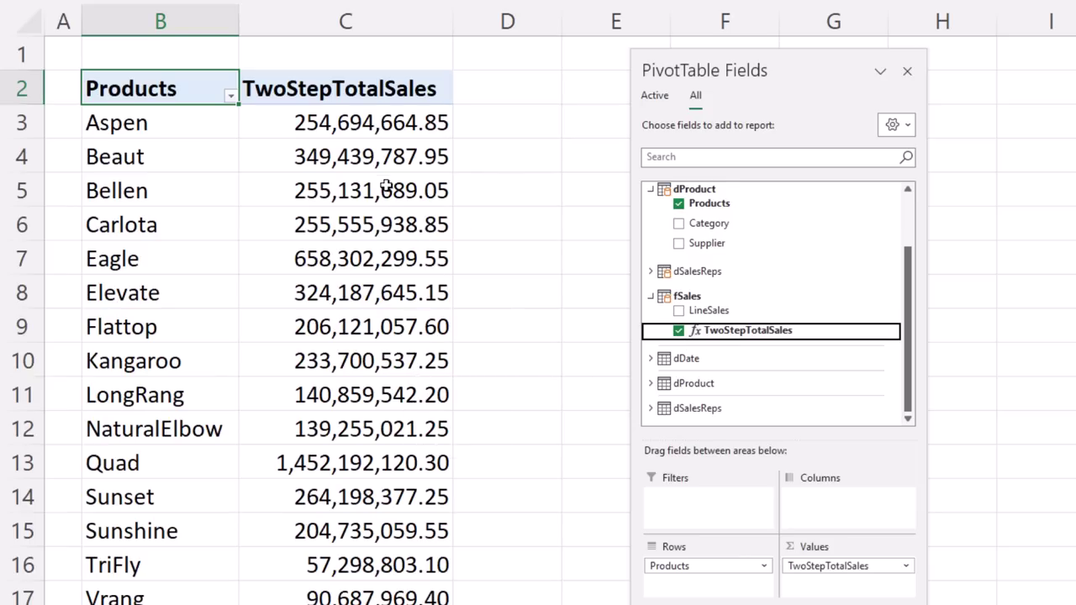
{"action": "mouse_move", "coordinate": [275, 147]}
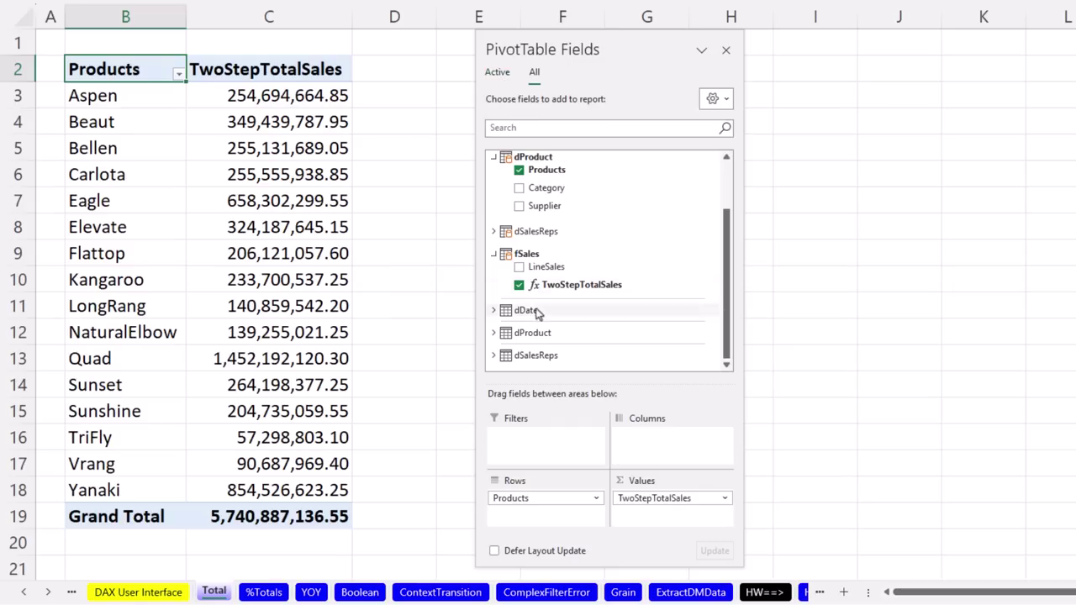
{"action": "left_click", "coordinate": [494, 74]}
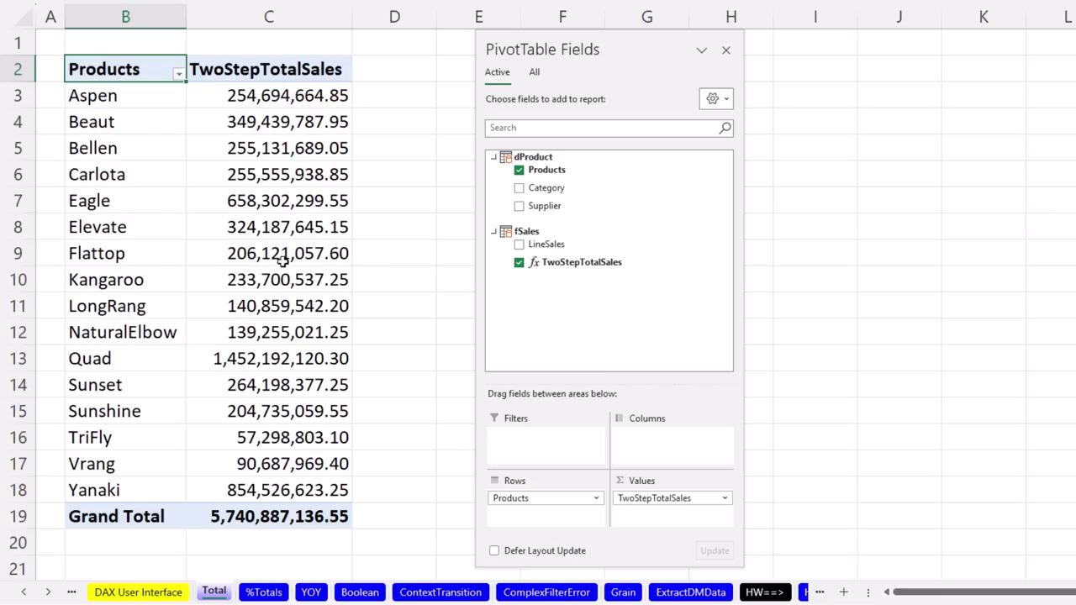
{"action": "left_click", "coordinate": [269, 518]}
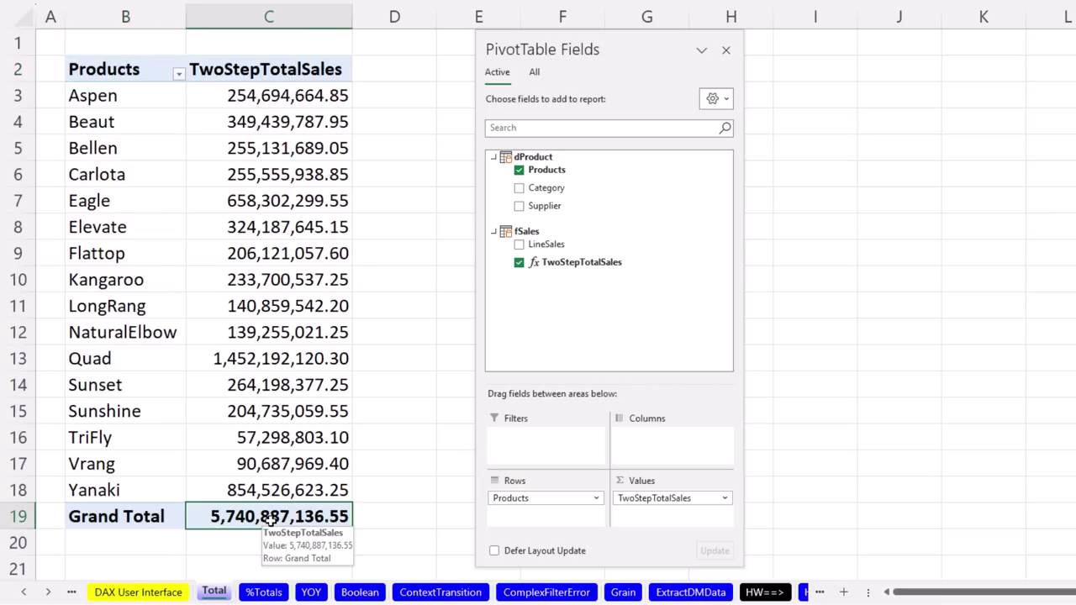
{"action": "left_click", "coordinate": [241, 95]}
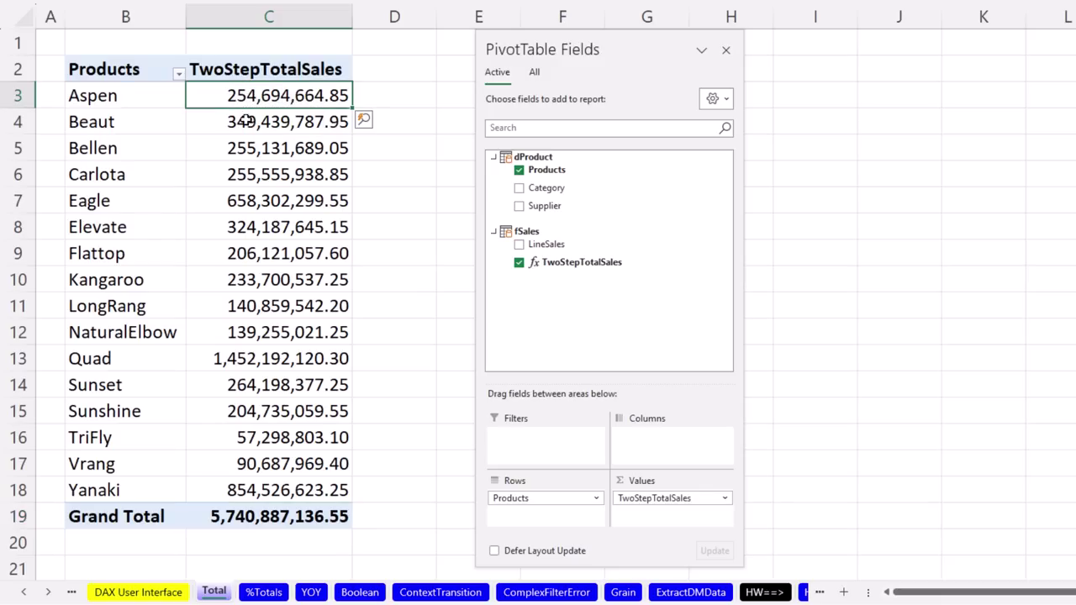
{"action": "left_click", "coordinate": [244, 122]}
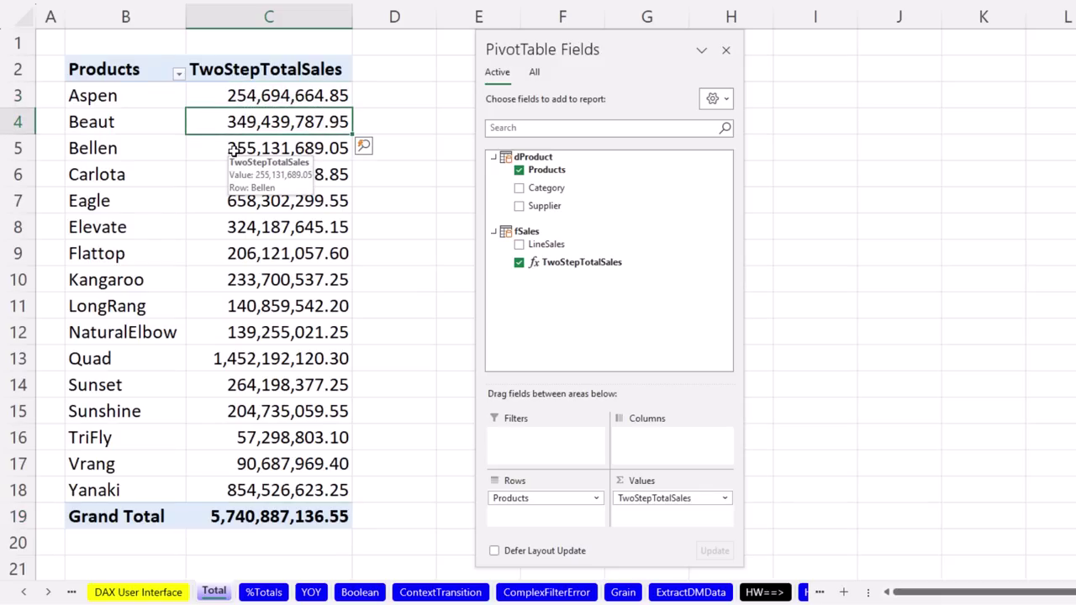
{"action": "left_click", "coordinate": [233, 149]}
{"action": "left_click", "coordinate": [240, 98]}
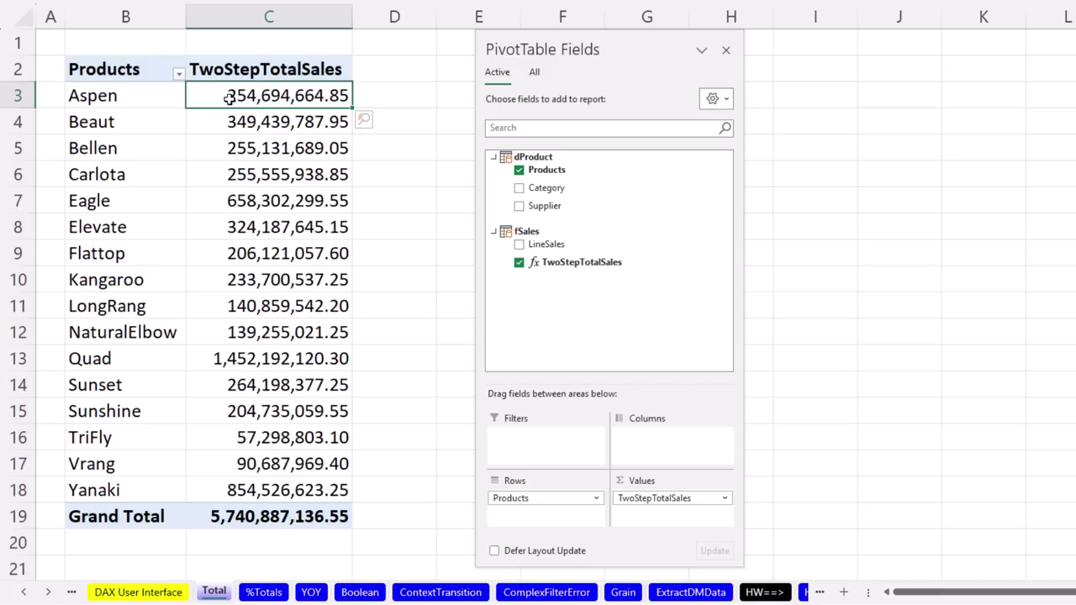
{"action": "left_click", "coordinate": [140, 96]}
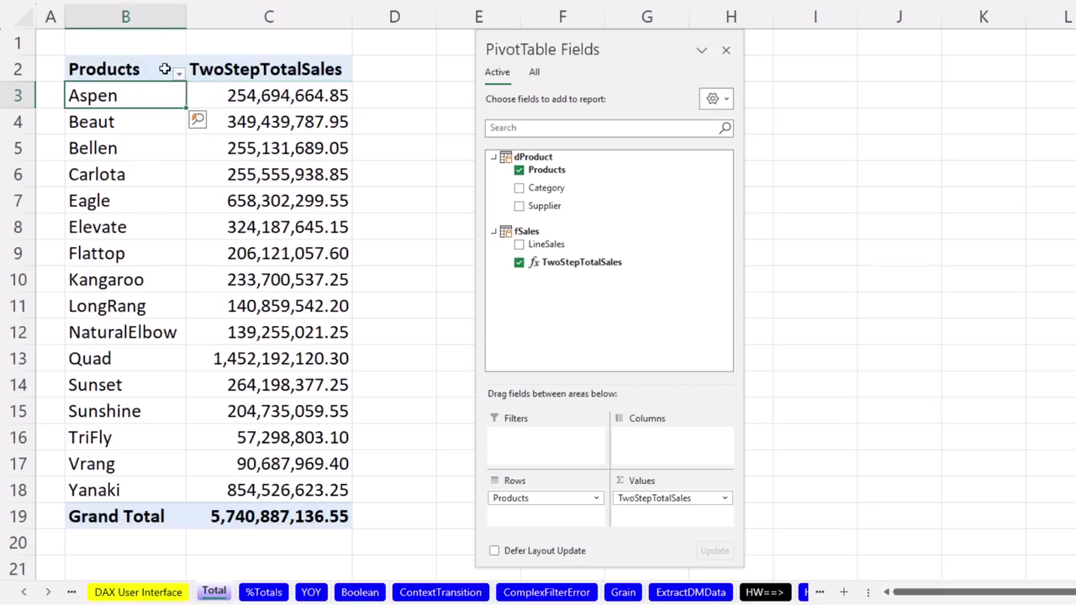
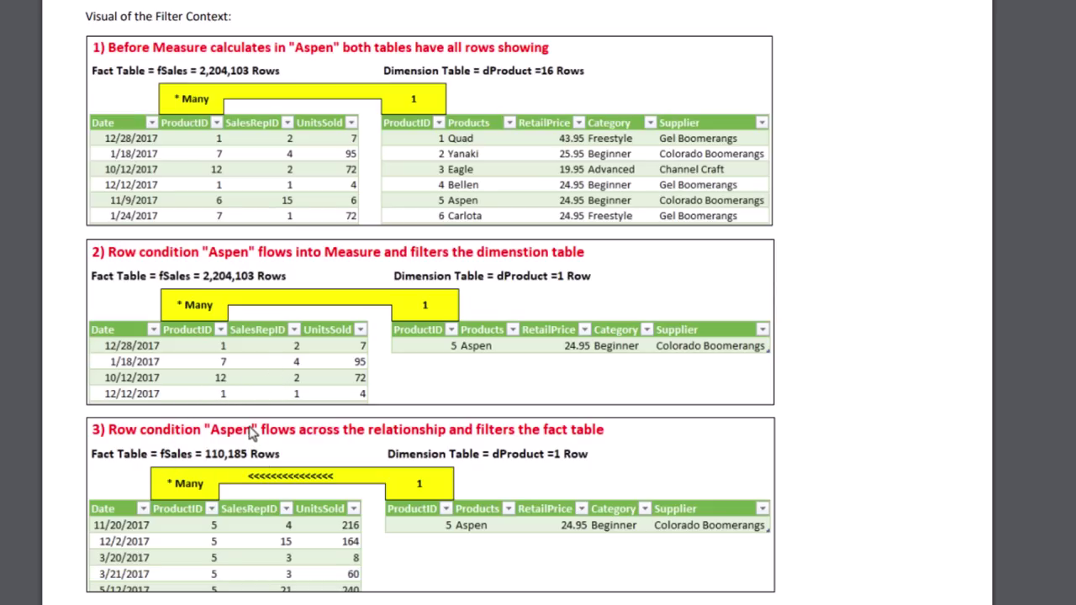
Switch from the PDF back to the Excel PivotTable of TwoStepTotalSales by product.
{"action": "key", "text": "alt+Tab"}
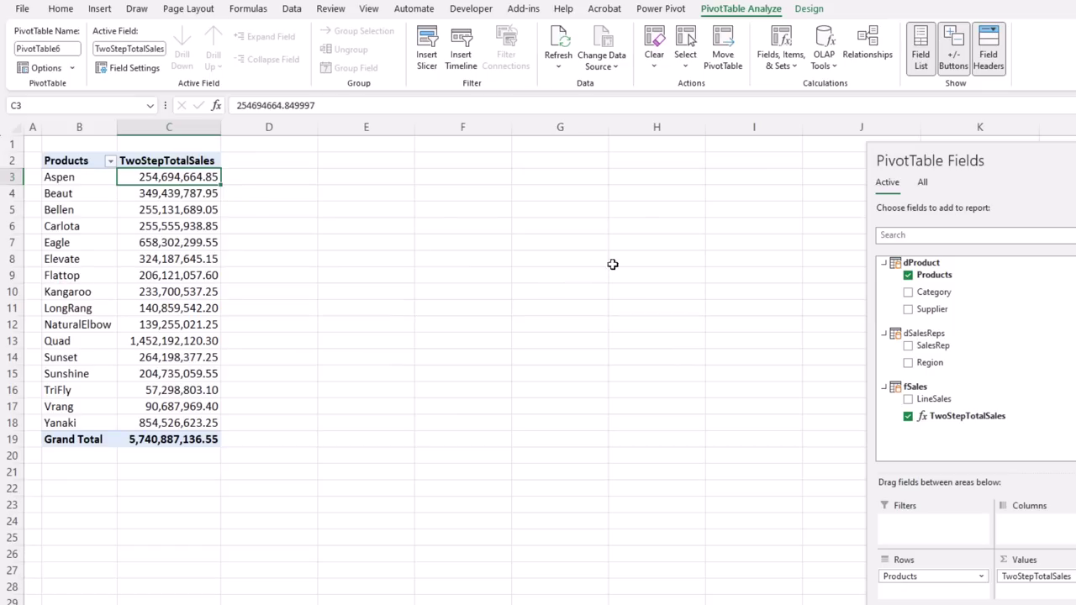
Split TwoStepTotalSales by Region columns and add a Year slicer filtered to 2017.
{"action": "left_click", "coordinate": [922, 182]}
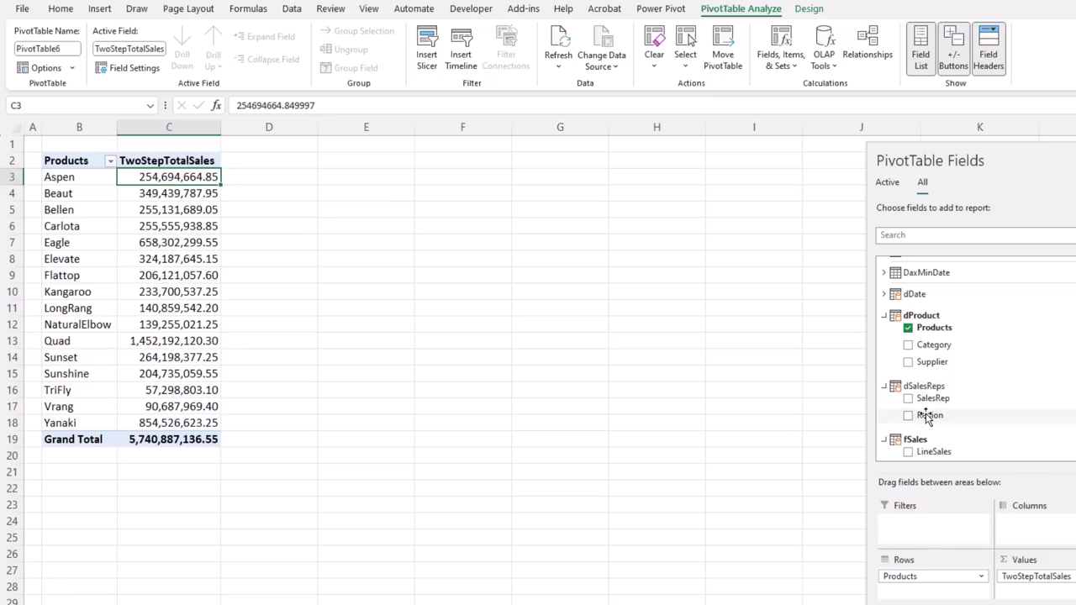
{"action": "left_click_drag", "start_coordinate": [930, 416], "coordinate": [1034, 525]}
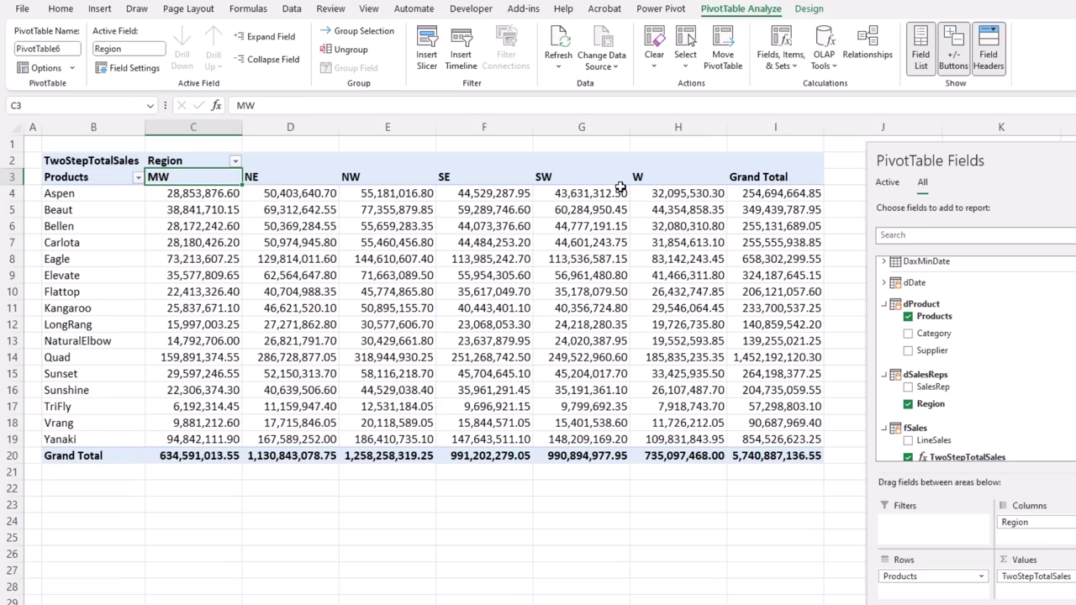
{"action": "left_click", "coordinate": [426, 56]}
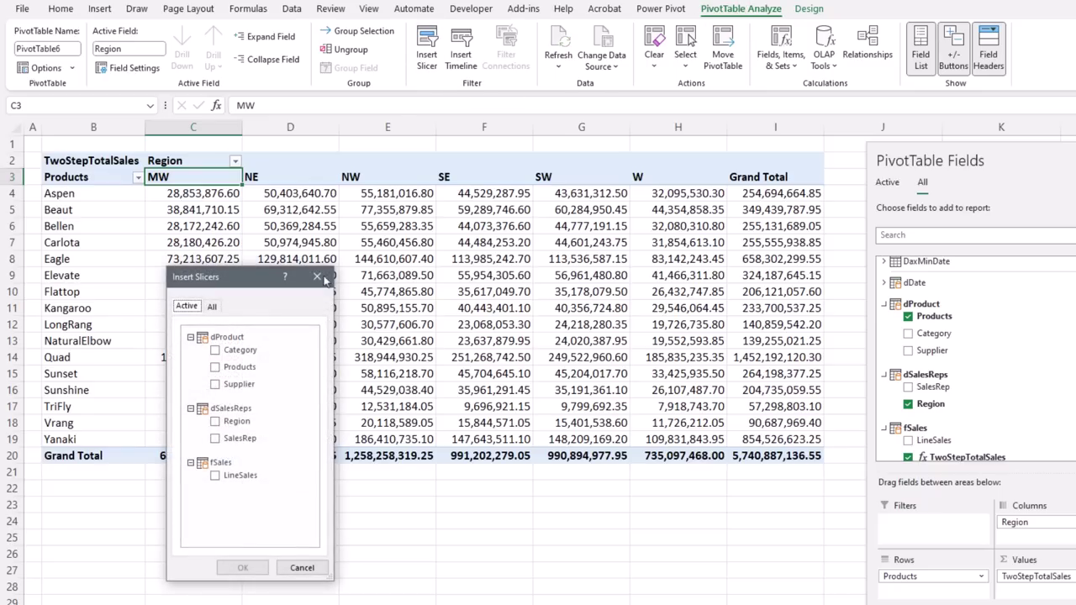
{"action": "left_click", "coordinate": [213, 308]}
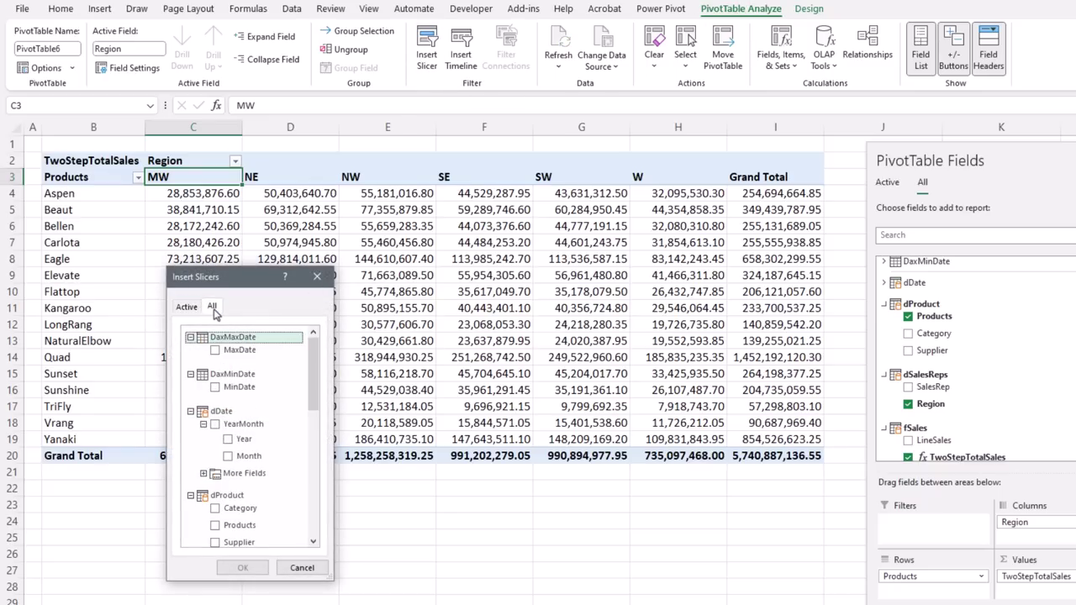
{"action": "left_click", "coordinate": [228, 440]}
{"action": "left_click", "coordinate": [244, 569]}
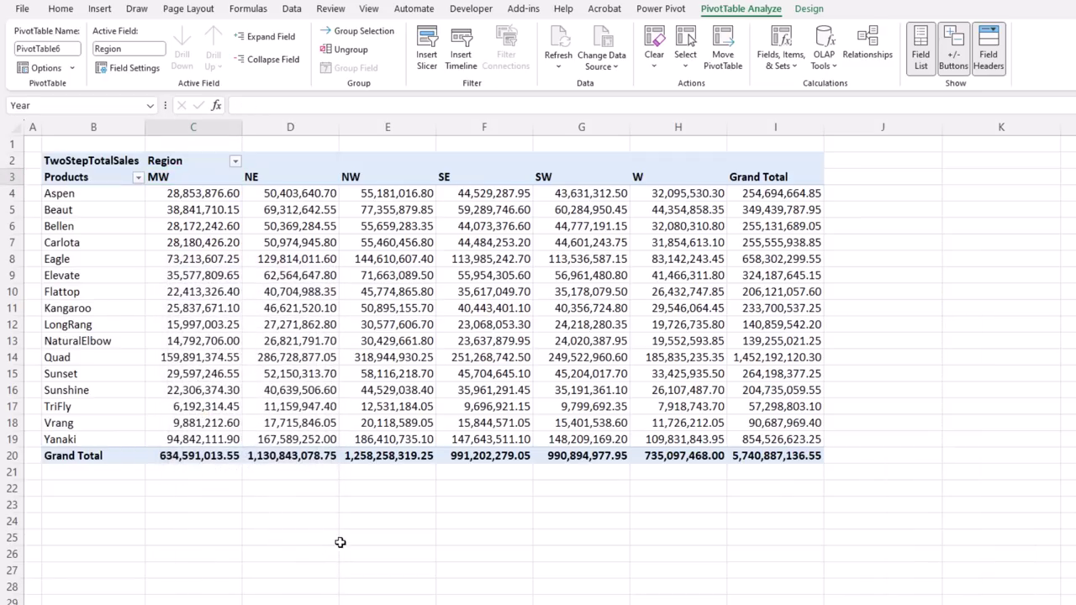
{"action": "left_click", "coordinate": [891, 215]}
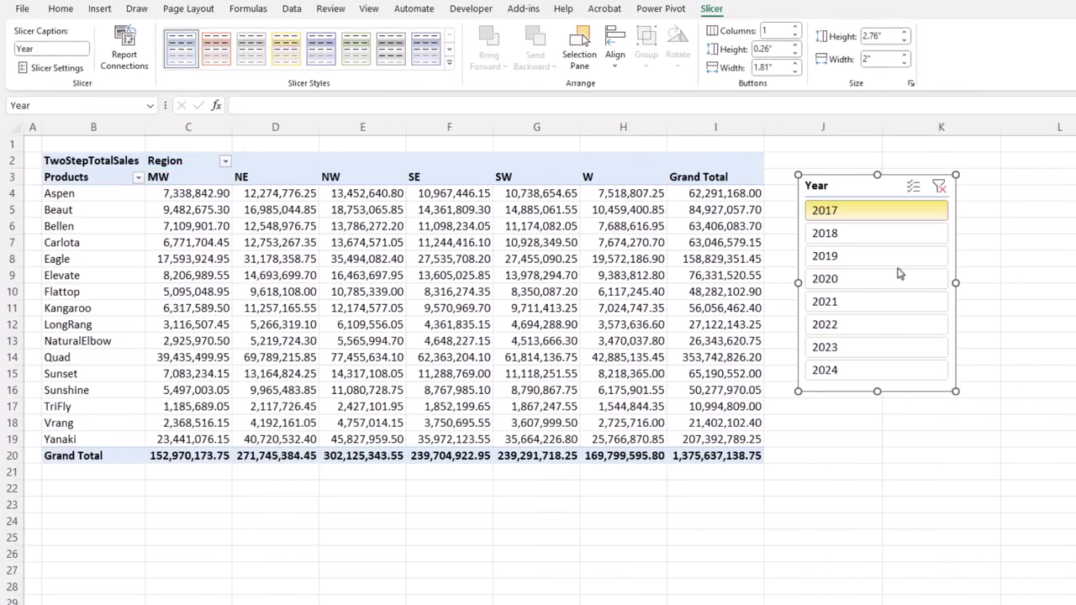
Inspect the Kangaroo value in the SE column and reselect 2017 in the Year slicer.
{"action": "left_click", "coordinate": [450, 309]}
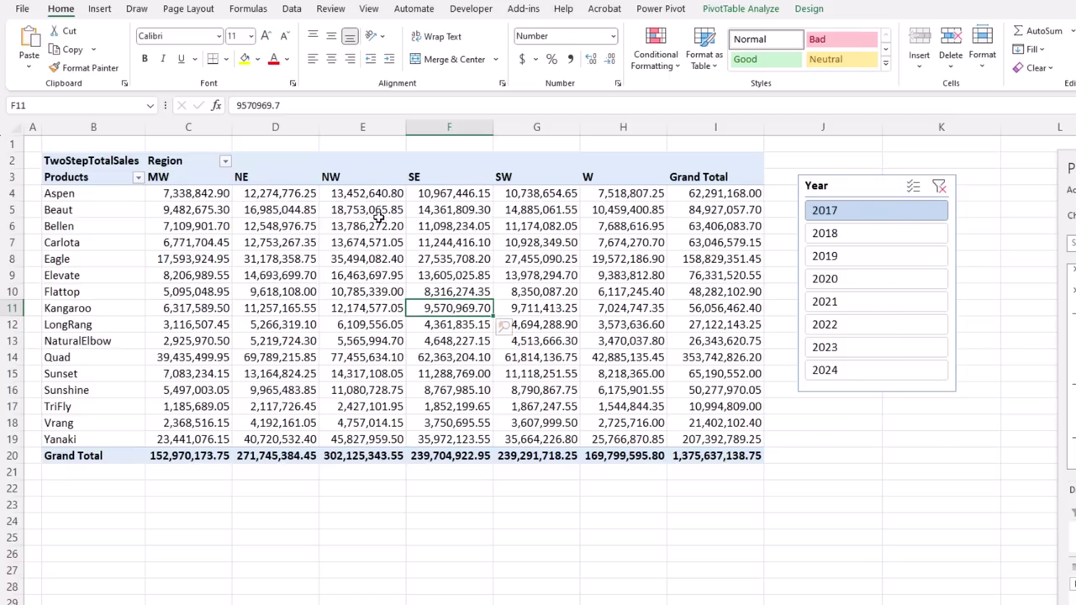
{"action": "mouse_move", "coordinate": [447, 302]}
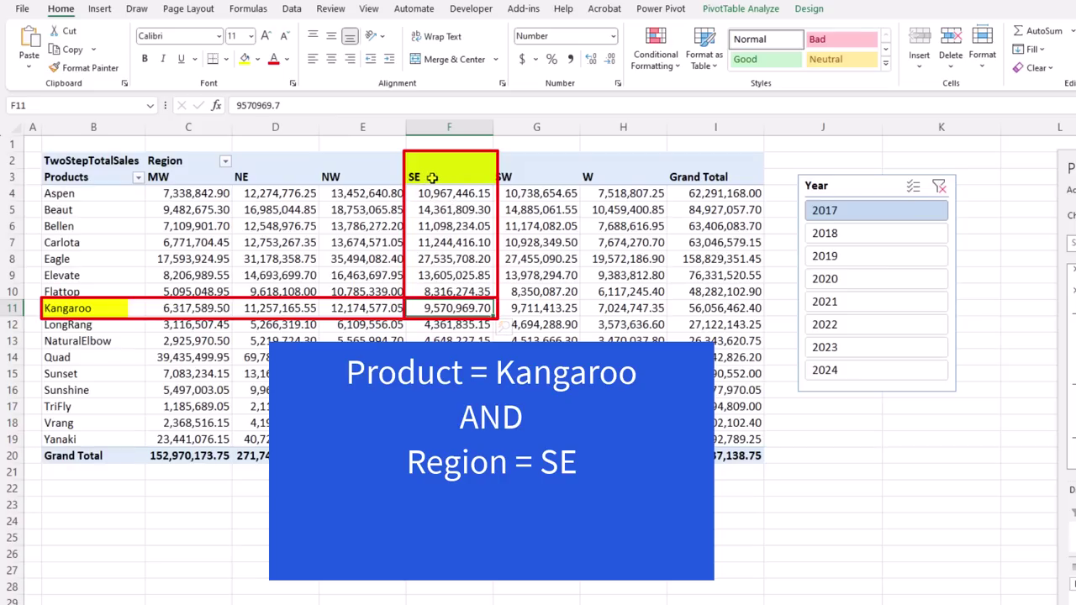
{"action": "left_click", "coordinate": [876, 213]}
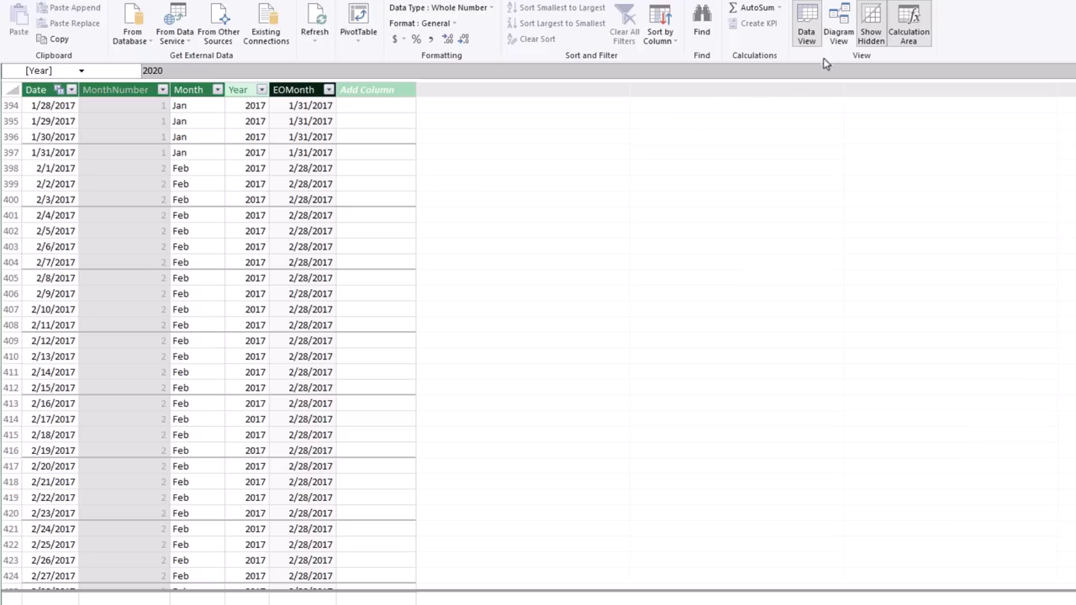
Show the model's tables and relationships in Power Pivot's Diagram View.
{"action": "left_click", "coordinate": [842, 36]}
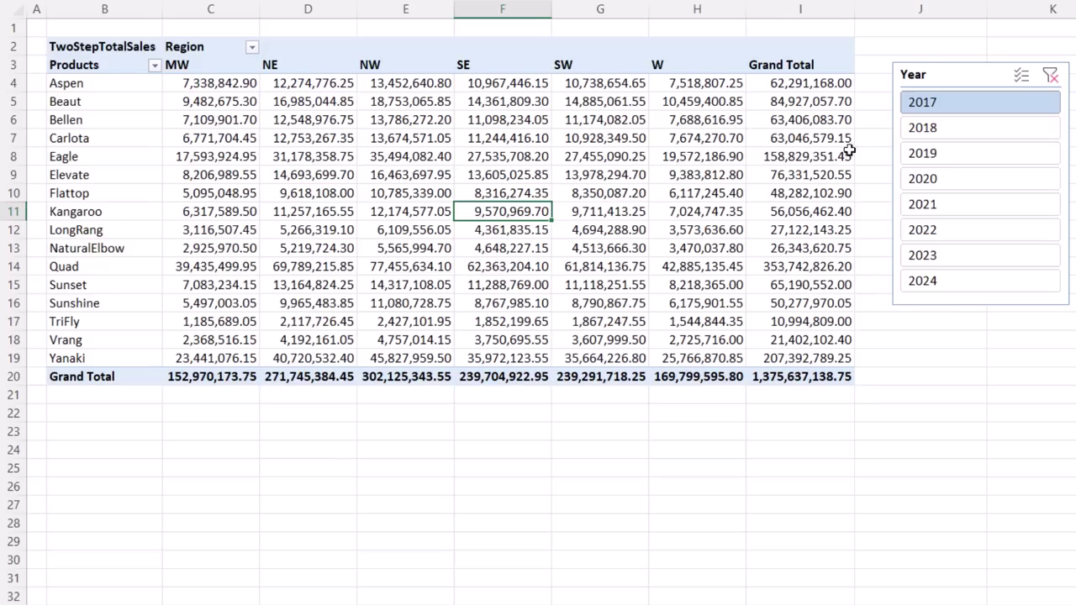
Read the 2017 TriFly sales value for the SE region in the pivot.
{"action": "mouse_move", "coordinate": [539, 320]}
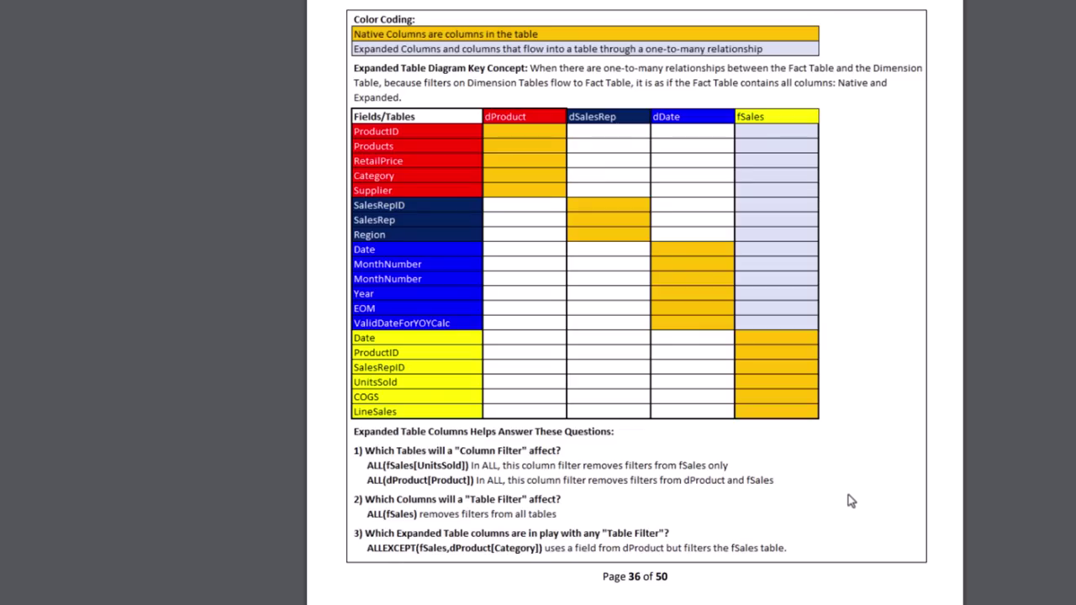
Switch from the PDF notes to the Power Pivot fSales table.
{"action": "key", "text": "alt+Tab"}
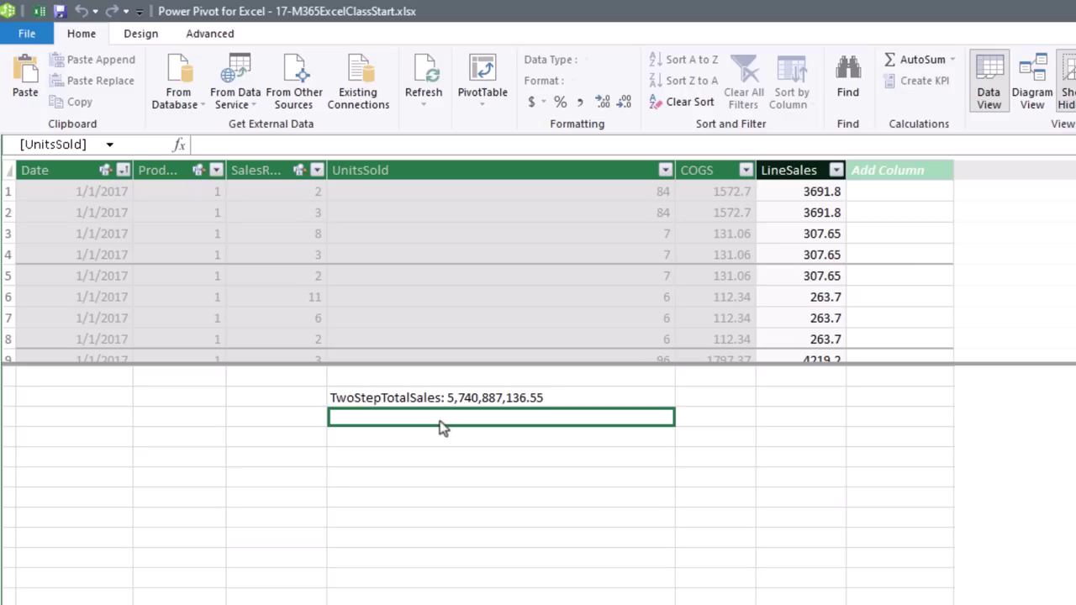
Add the measure CountTransactions:=COUNTROWS(fSales), formatted with comma style and no decimals.
{"action": "type", "text": "CountTransactions:=countr"}
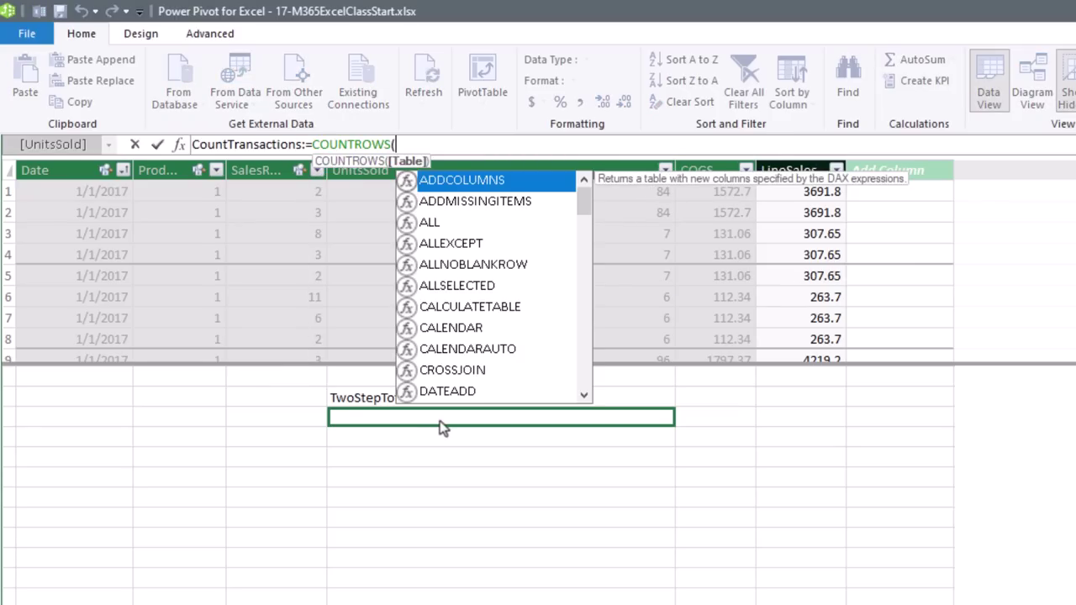
{"action": "type", "text": "fs"}
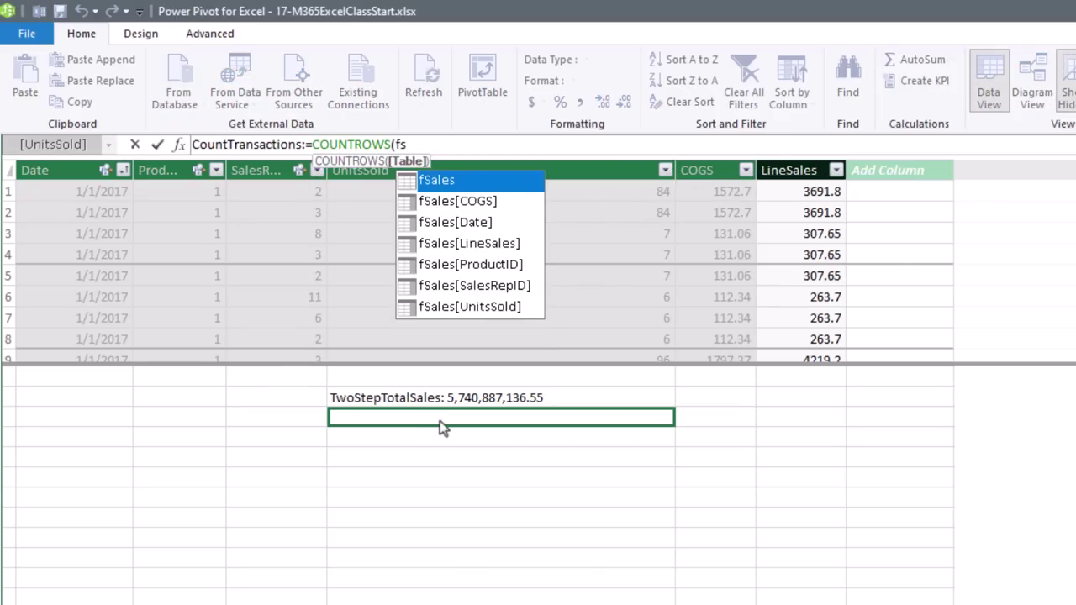
{"action": "key", "text": "Tab"}
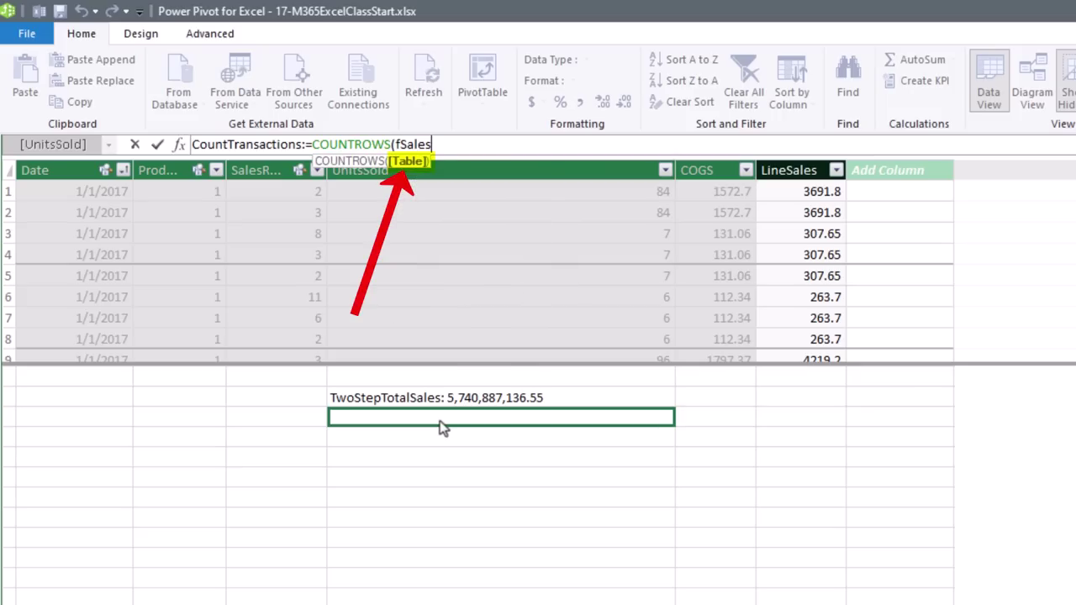
{"action": "type", "text": ")"}
{"action": "key", "text": "Return"}
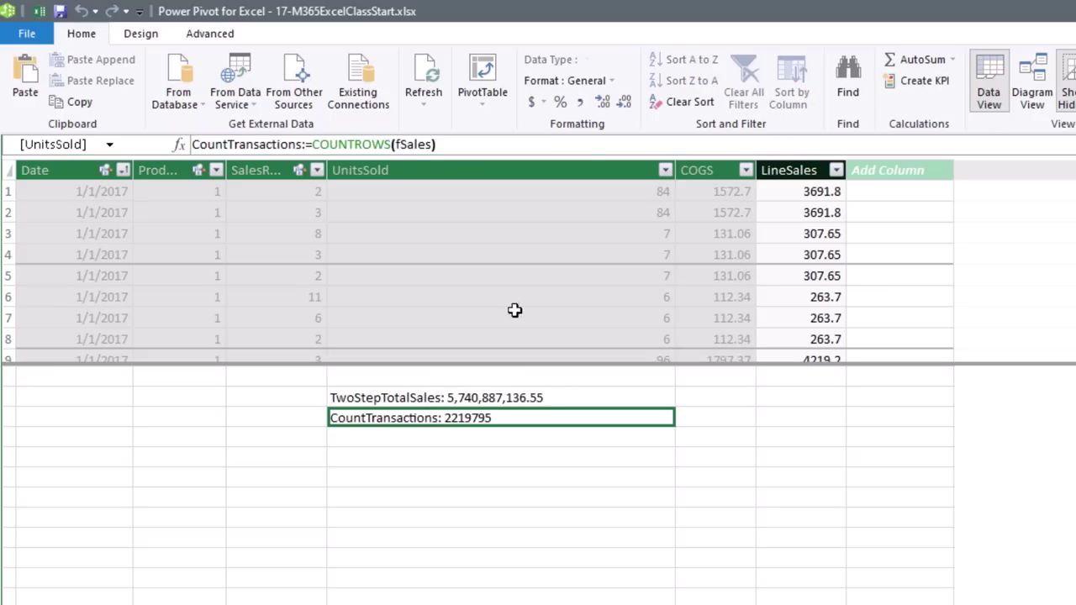
{"action": "left_click", "coordinate": [579, 101]}
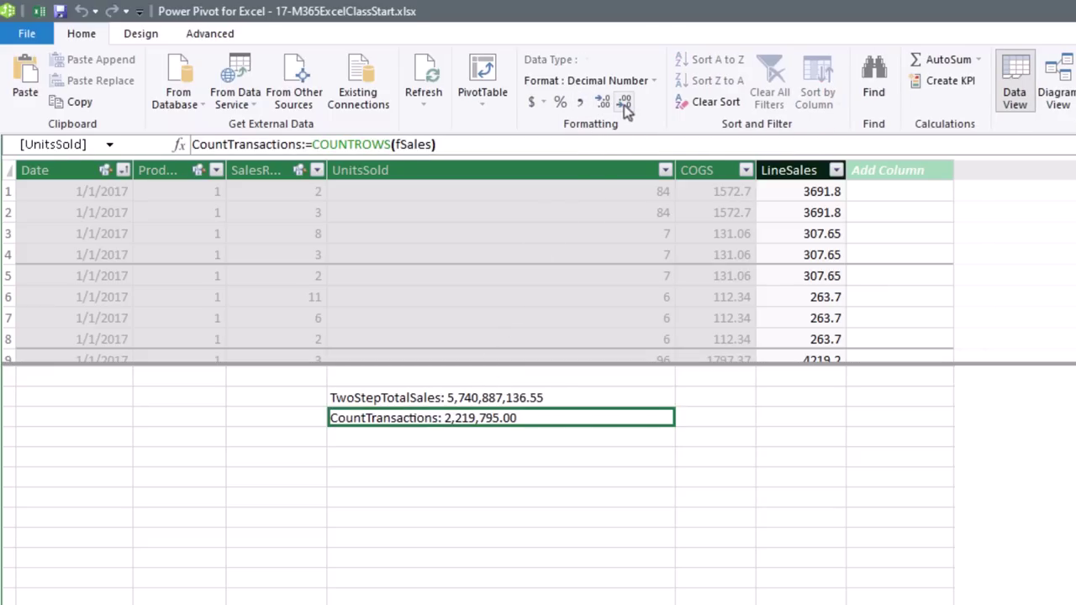
{"action": "left_click", "coordinate": [624, 103]}
{"action": "left_click", "coordinate": [624, 103]}
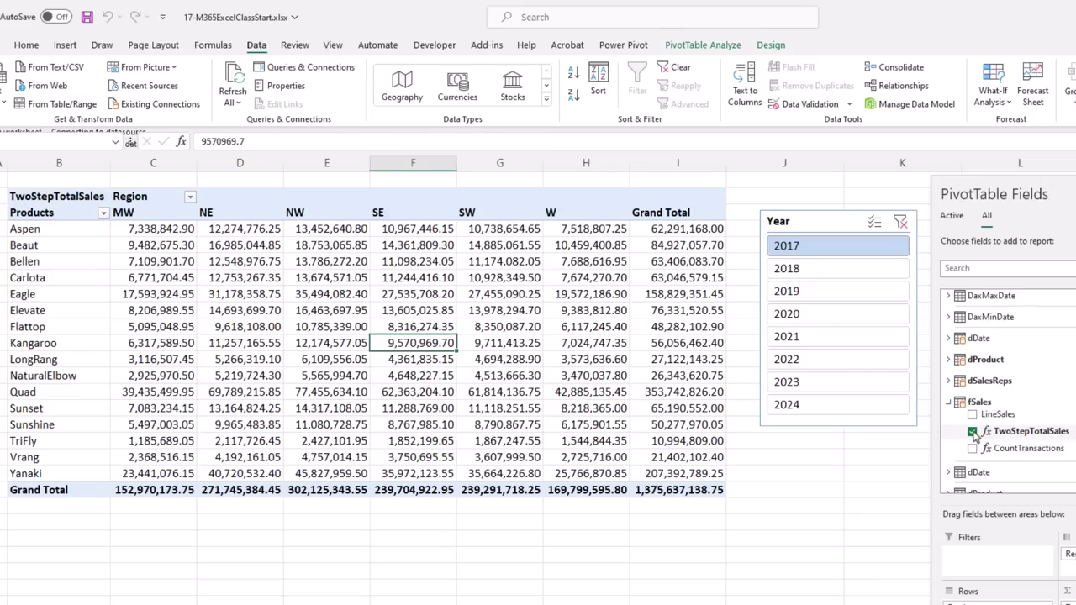
Replace TwoStepTotalSales with CountTransactions in the pivot's values.
{"action": "left_click", "coordinate": [973, 432]}
{"action": "left_click", "coordinate": [972, 448]}
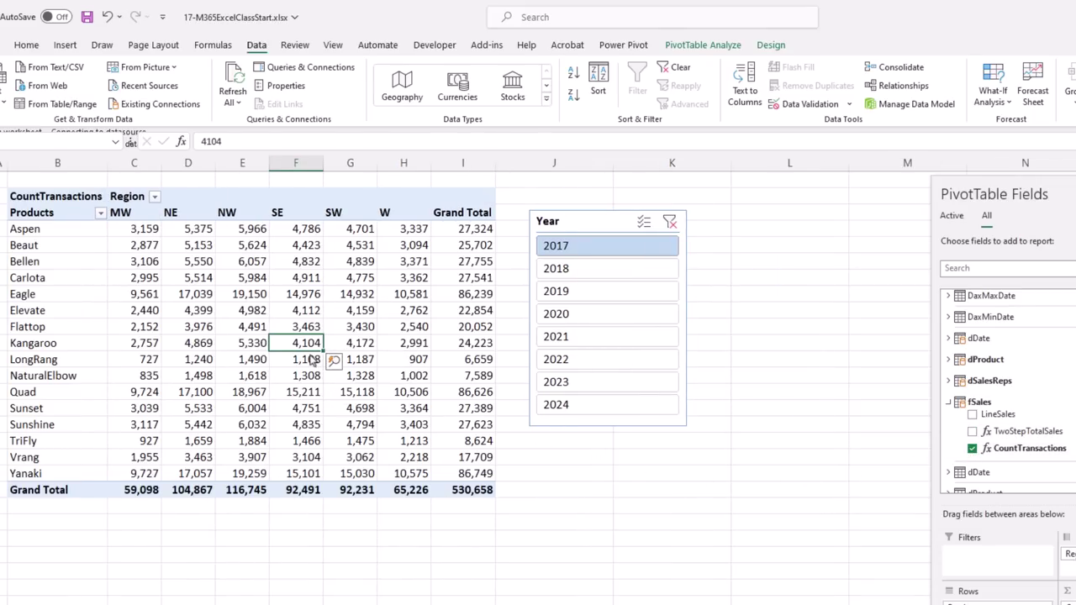
{"action": "mouse_move", "coordinate": [312, 362]}
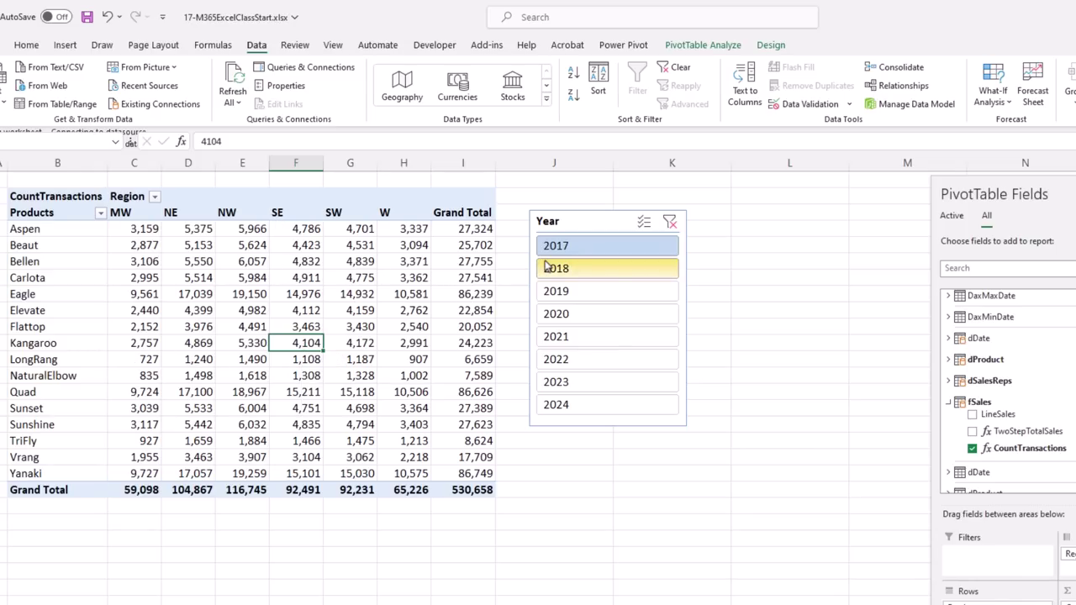
{"action": "left_click", "coordinate": [607, 220]}
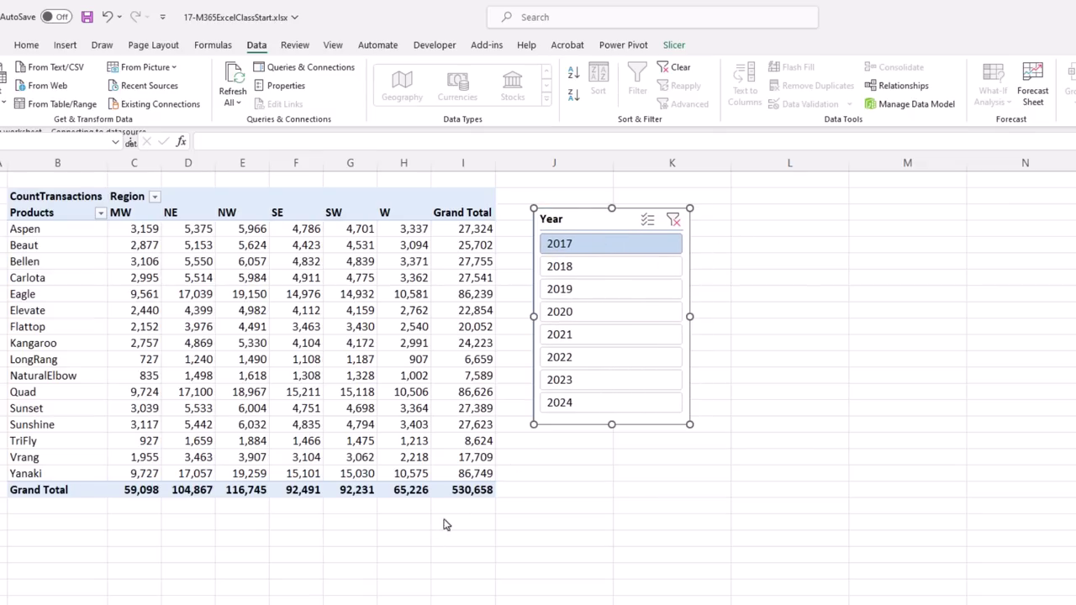
{"action": "left_click", "coordinate": [154, 544]}
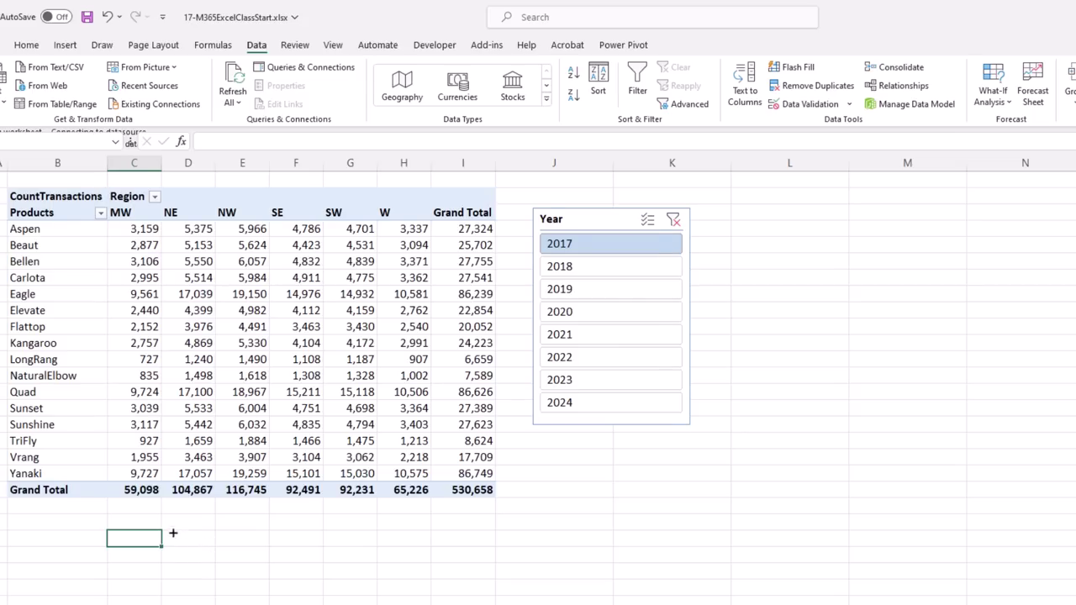
Insert a new PivotTable from the data model below the first one.
{"action": "key", "text": "alt"}
{"action": "key", "text": "n"}
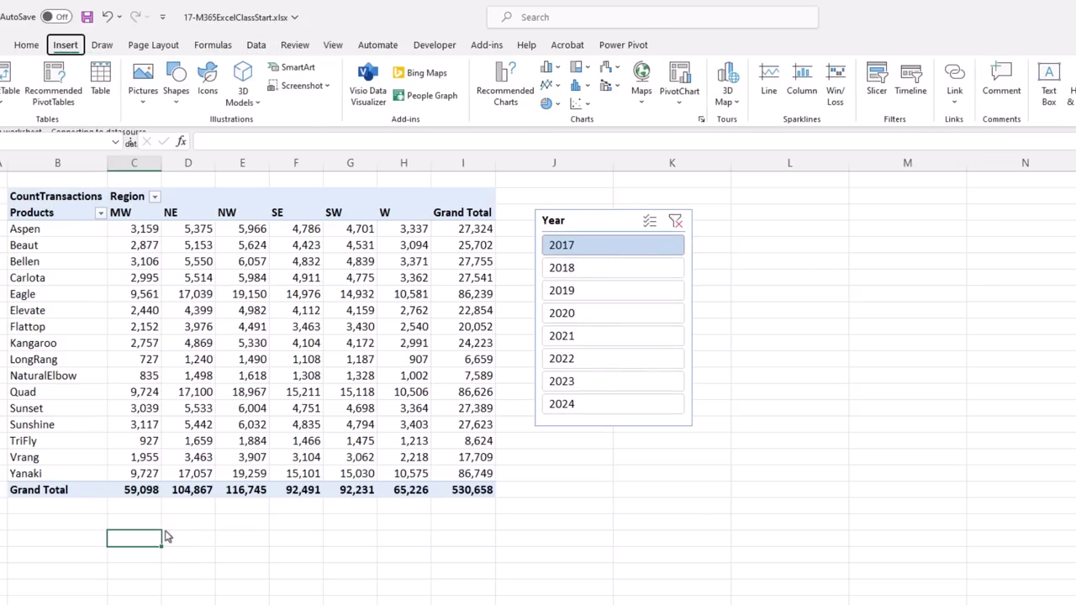
{"action": "key", "text": "v"}
{"action": "key", "text": "d"}
{"action": "key", "text": "Return"}
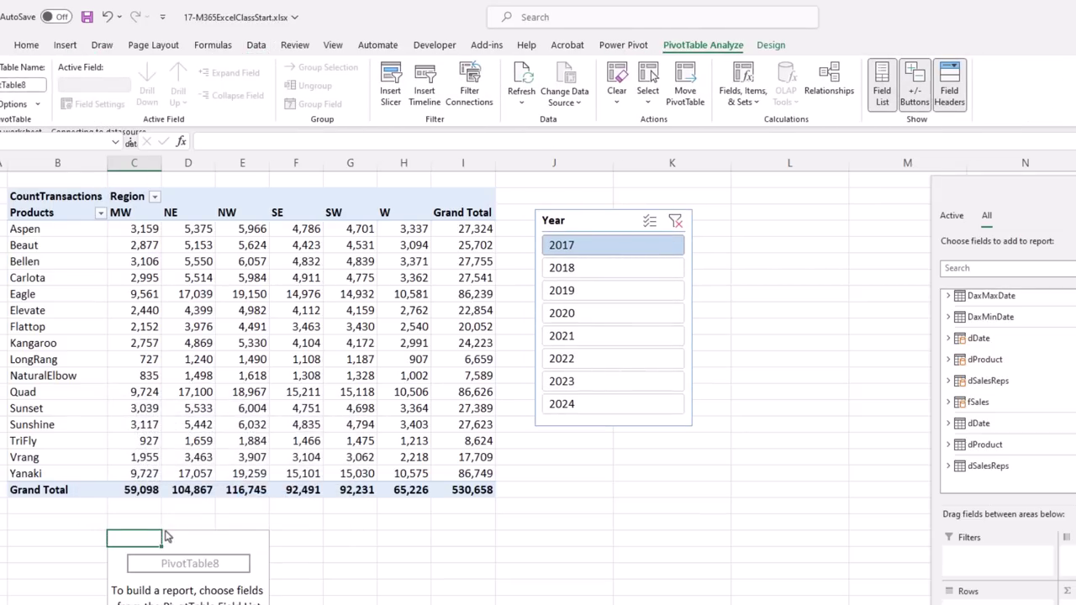
Lay out CountTransactions by dDate Year (2017–2024) in the new pivot.
{"action": "left_click", "coordinate": [755, 206]}
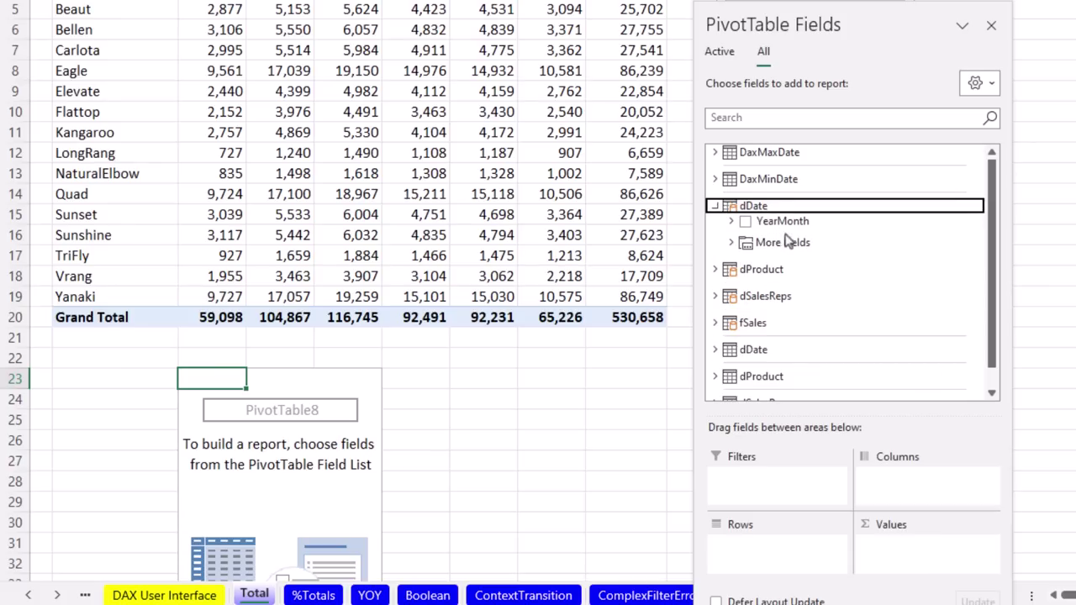
{"action": "left_click", "coordinate": [732, 242]}
{"action": "left_click_drag", "start_coordinate": [782, 300], "coordinate": [780, 554]}
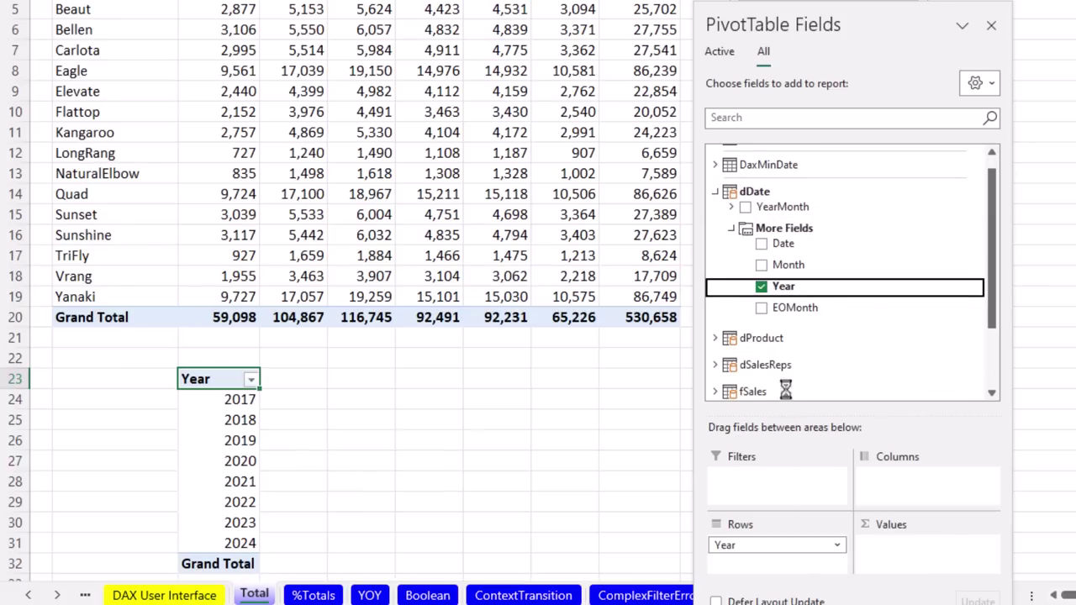
{"action": "left_click_drag", "start_coordinate": [803, 297], "coordinate": [920, 557]}
{"action": "scroll", "coordinate": [480, 443], "scroll_direction": "down", "scroll_amount": 1}
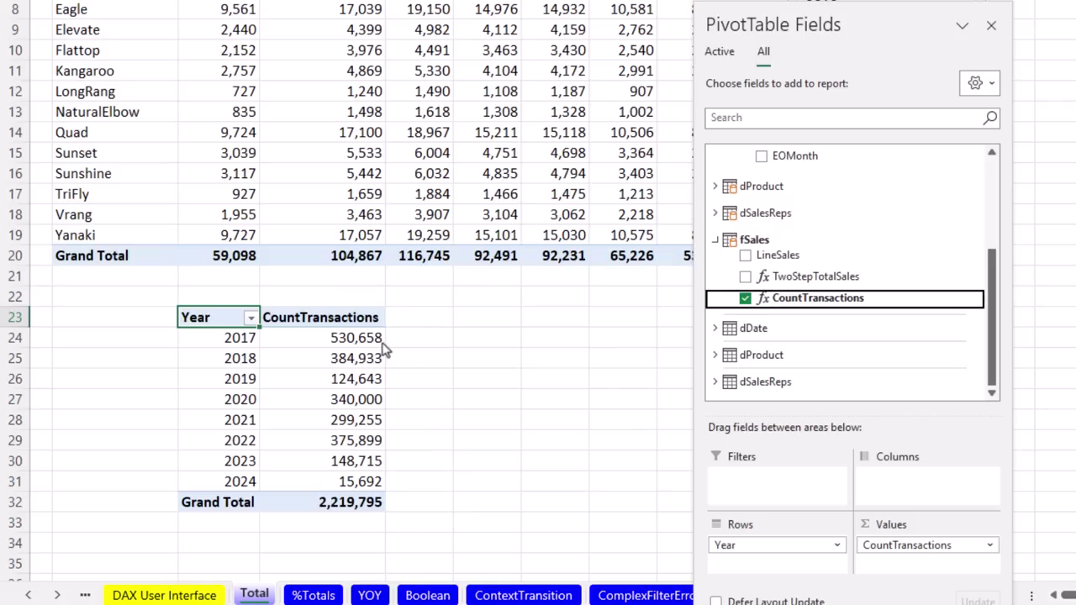
{"action": "scroll", "coordinate": [423, 473], "scroll_direction": "up", "scroll_amount": 1}
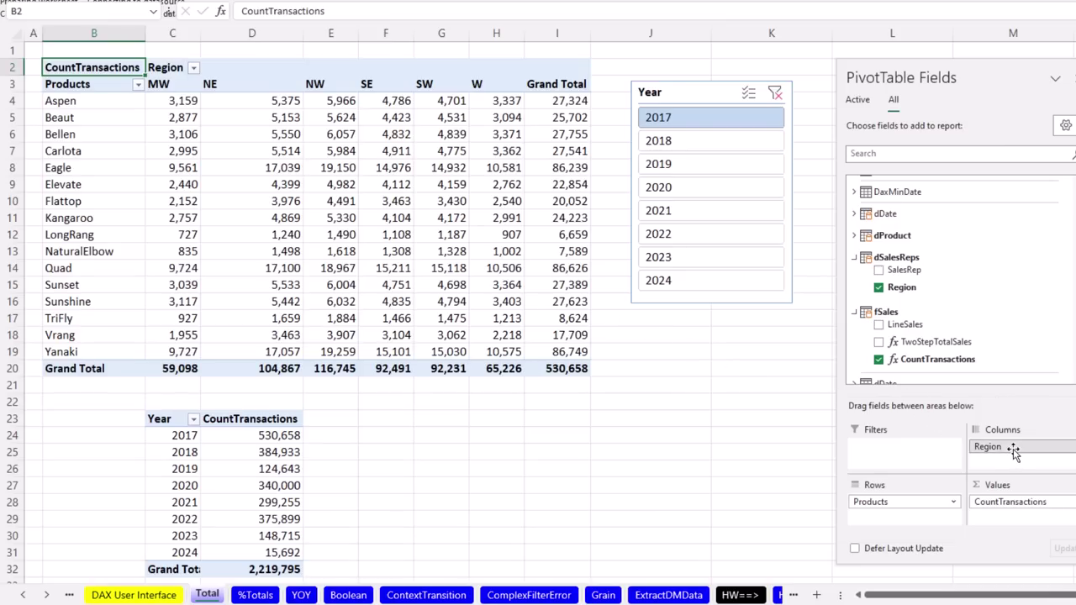
Drop Region and add TwoStepTotalSales and LineSales to the top pivot, then view Power Pivot's Advanced tab.
{"action": "left_click_drag", "start_coordinate": [1015, 451], "coordinate": [691, 429]}
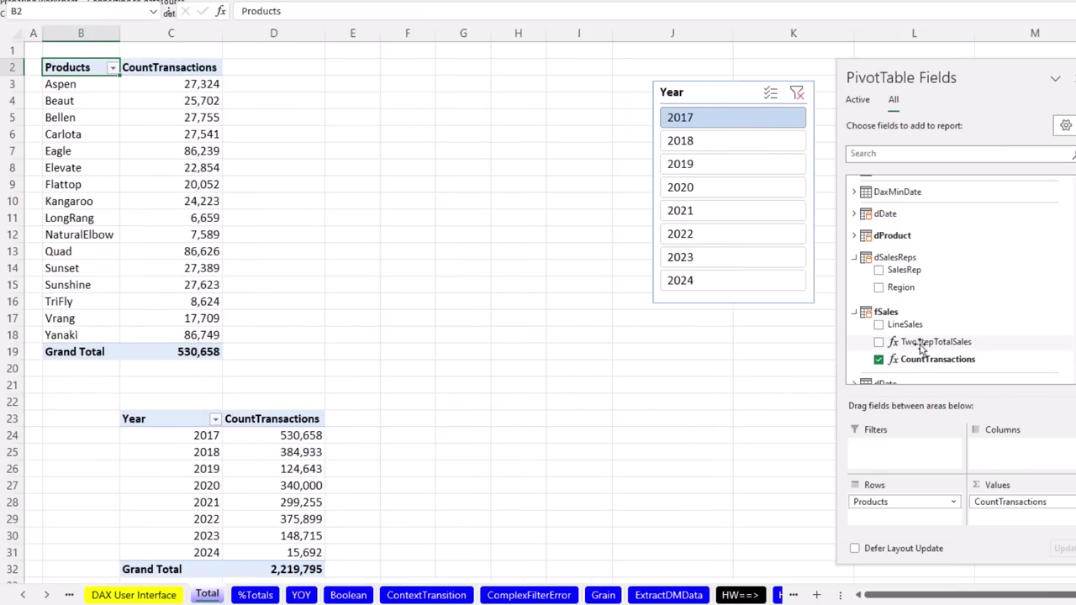
{"action": "left_click_drag", "start_coordinate": [922, 346], "coordinate": [1019, 498]}
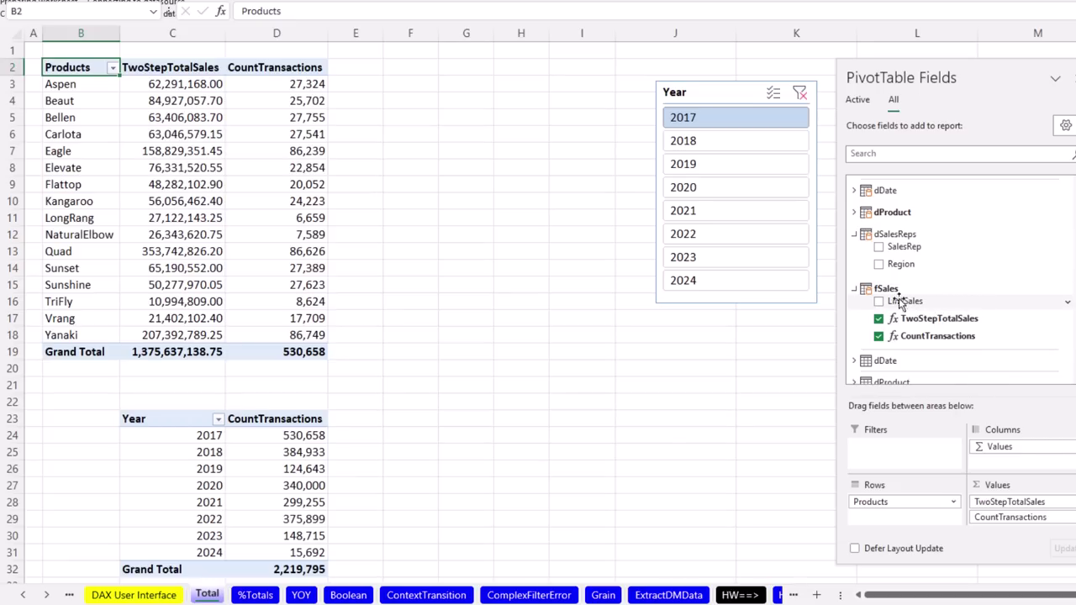
{"action": "left_click_drag", "start_coordinate": [894, 305], "coordinate": [1019, 522]}
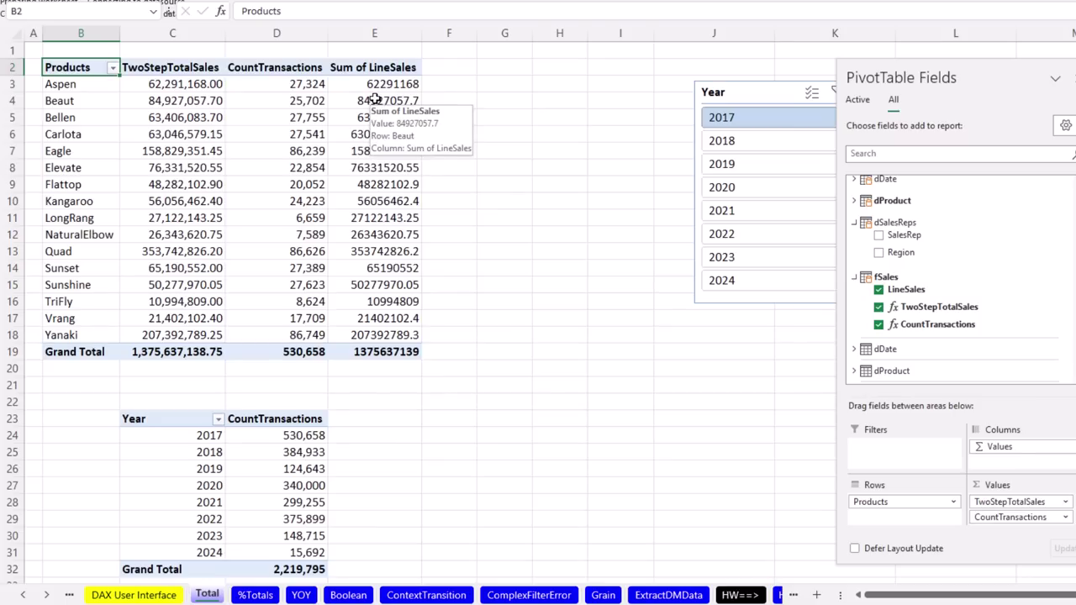
{"action": "mouse_move", "coordinate": [385, 268]}
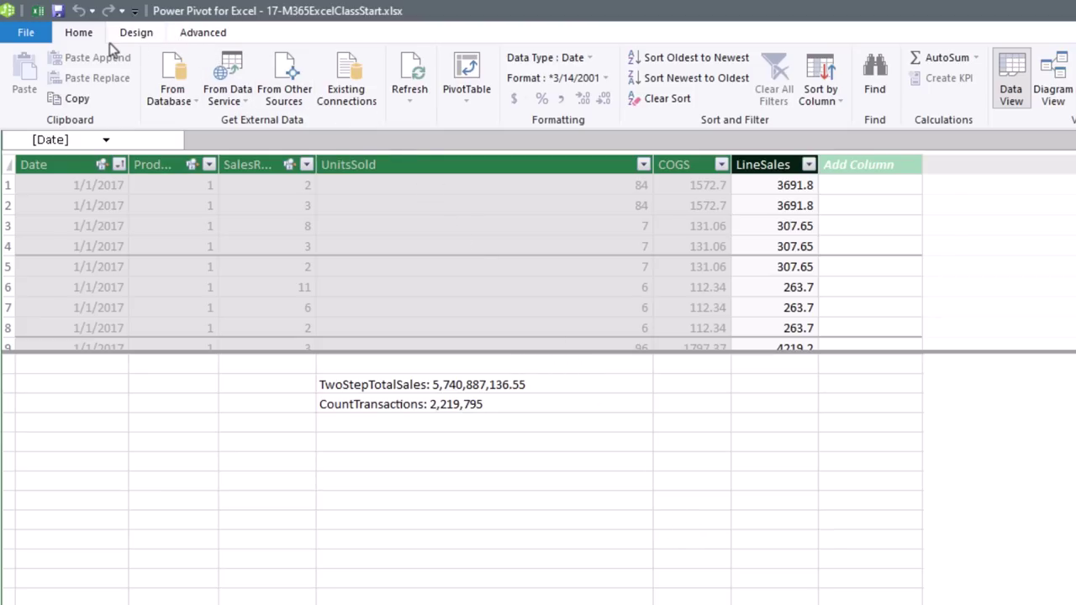
{"action": "left_click", "coordinate": [199, 34]}
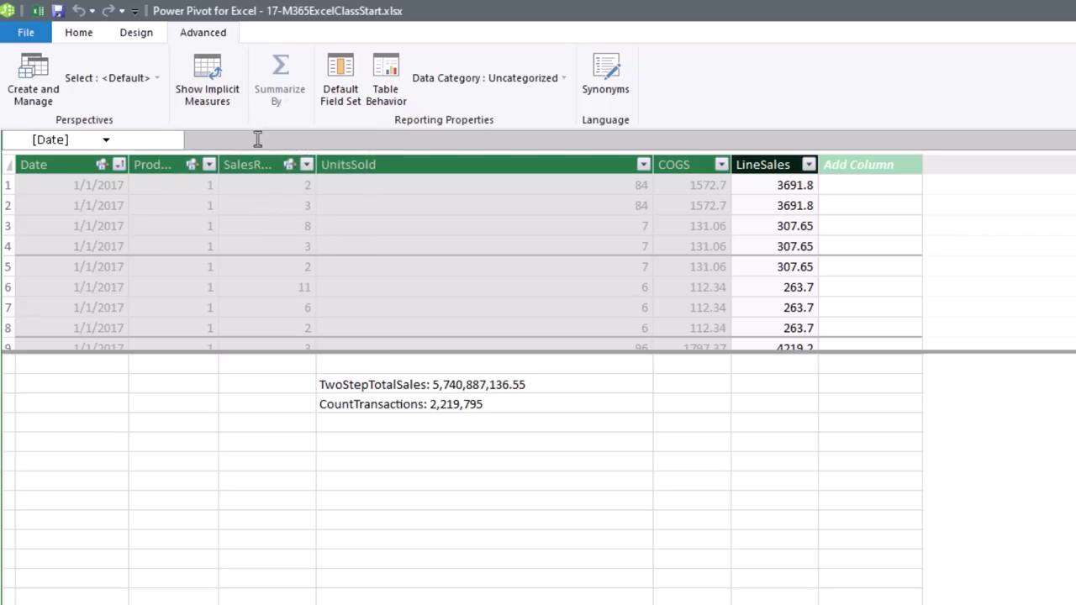
Show implicit measures and move the Sum of LineSales measure below CountTransactions.
{"action": "left_click", "coordinate": [212, 89]}
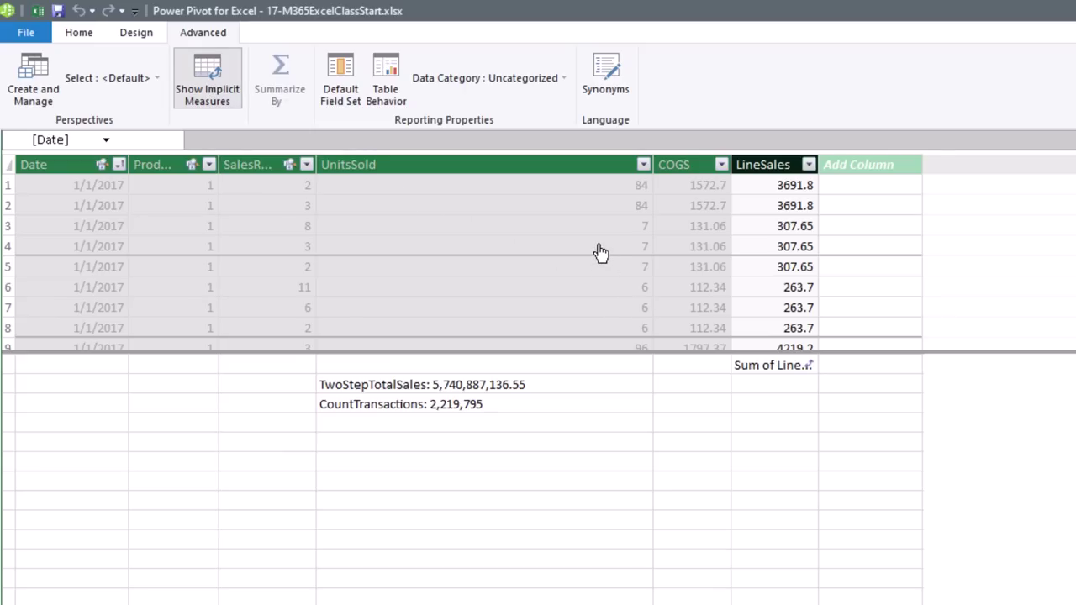
{"action": "left_click", "coordinate": [776, 369]}
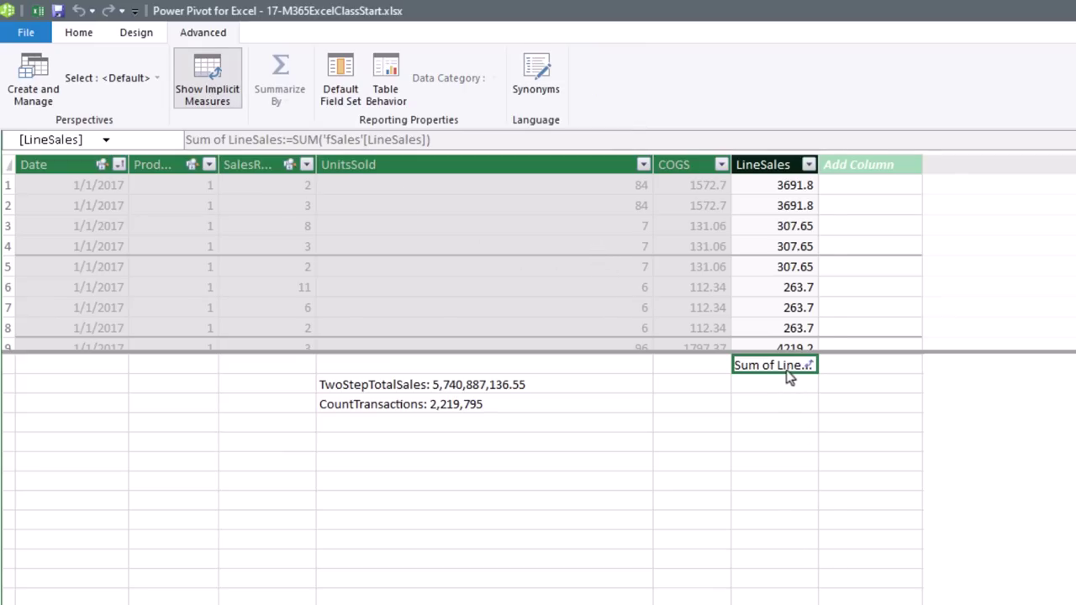
{"action": "key", "text": "ctrl+x"}
{"action": "left_click", "coordinate": [415, 425]}
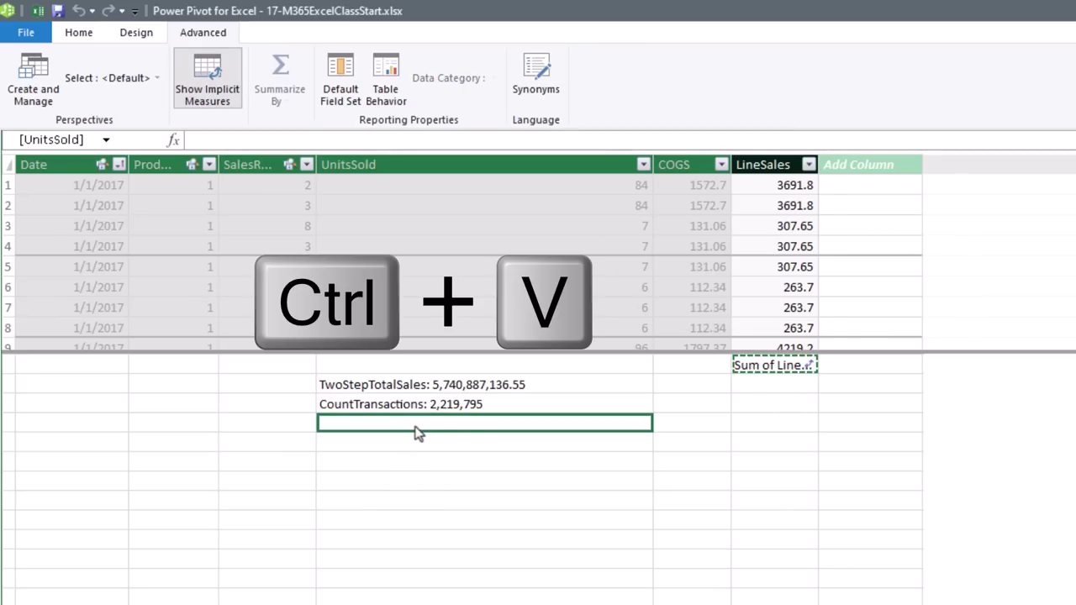
{"action": "key", "text": "ctrl+v"}
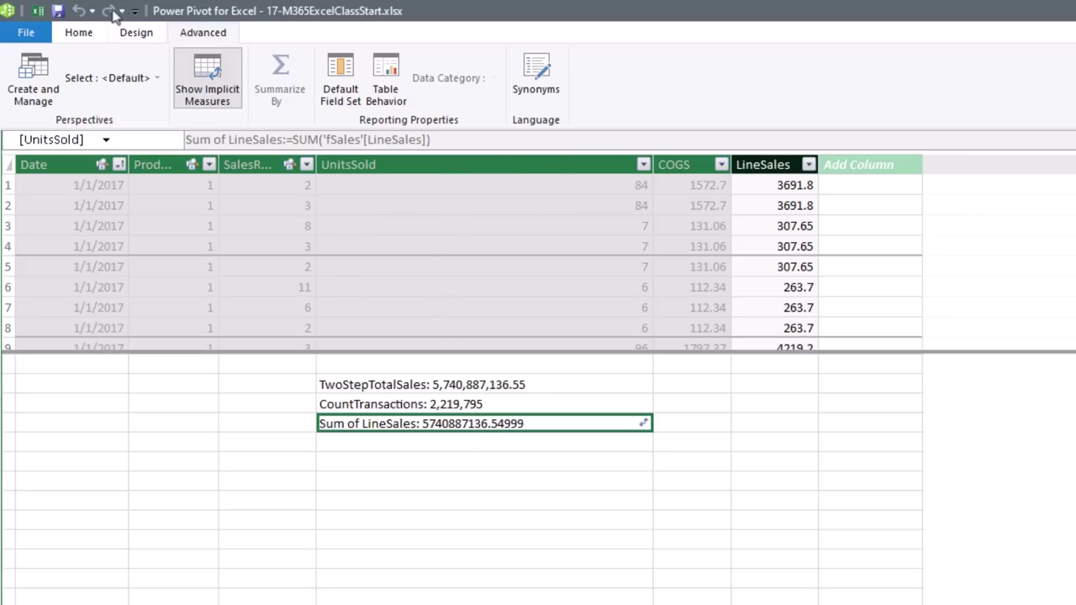
{"action": "left_click", "coordinate": [80, 35]}
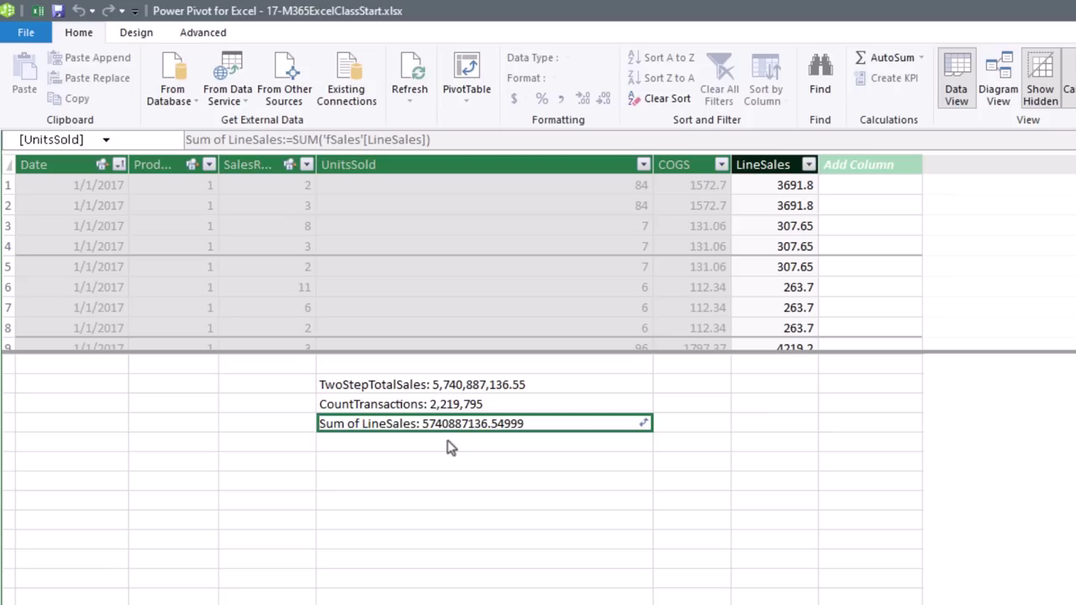
Check the Sum of LineSales value in pivot cell E8, then go back to Power Pivot.
{"action": "key", "text": "alt+Tab"}
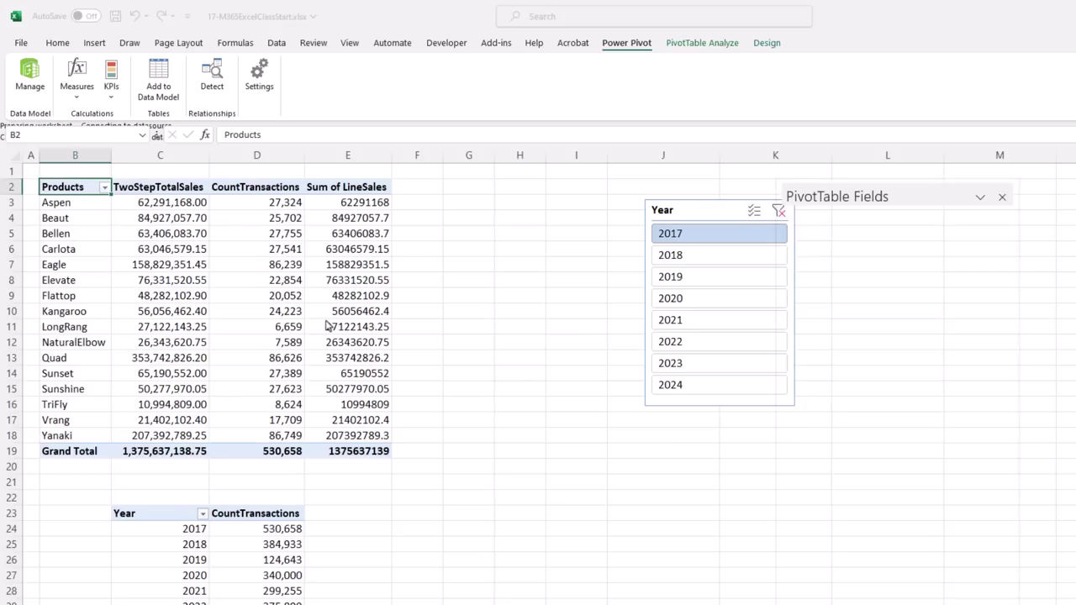
{"action": "left_click", "coordinate": [359, 278]}
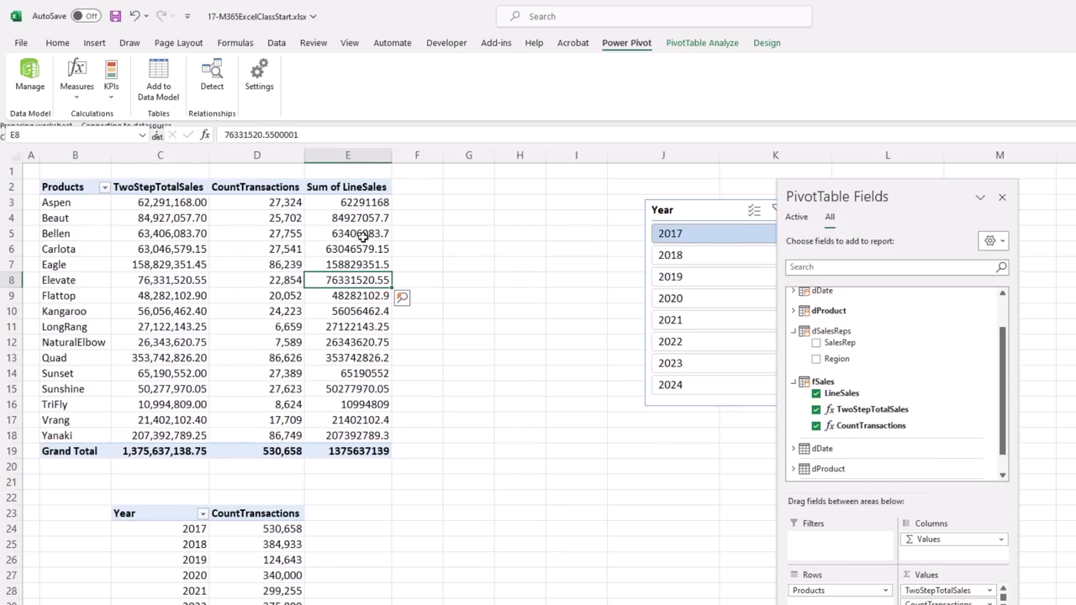
{"action": "mouse_move", "coordinate": [385, 300]}
{"action": "key", "text": "alt+Tab"}
{"action": "left_click", "coordinate": [559, 229]}
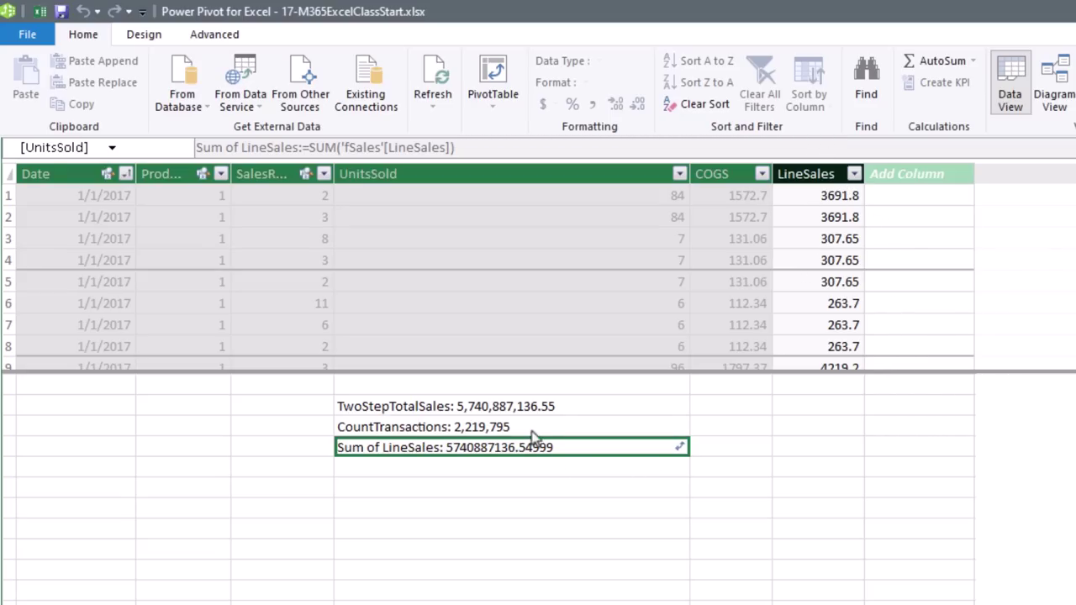
{"action": "left_click", "coordinate": [532, 406]}
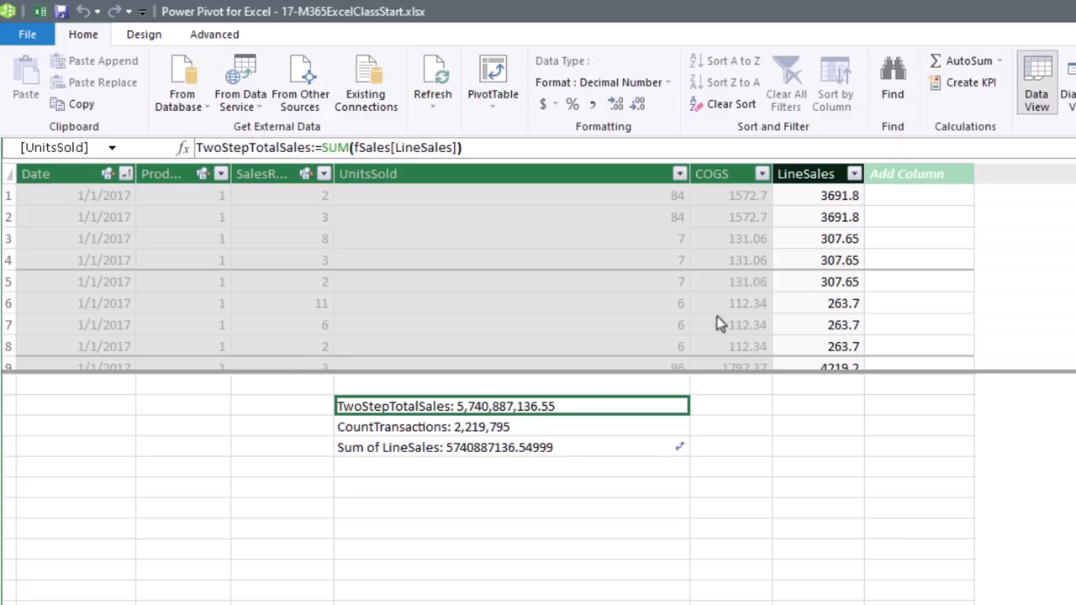
{"action": "left_click", "coordinate": [633, 473]}
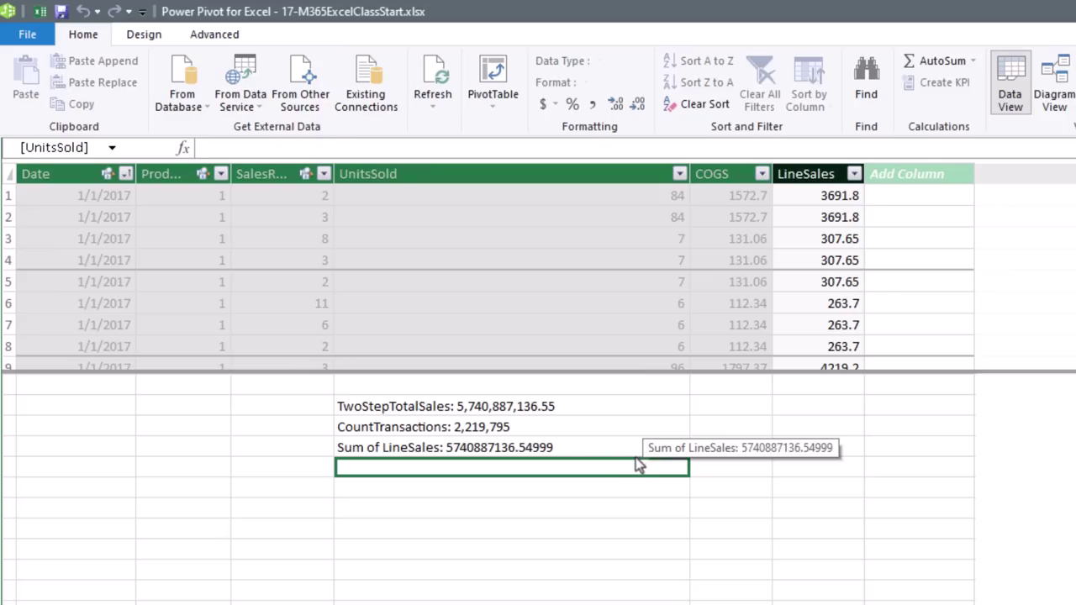
Start TotalSalesOneStep as SUMX over fSales with RELATED(dProduct[RetailPrice]).
{"action": "type", "text": "TotalSalesOneStep:=sumx"}
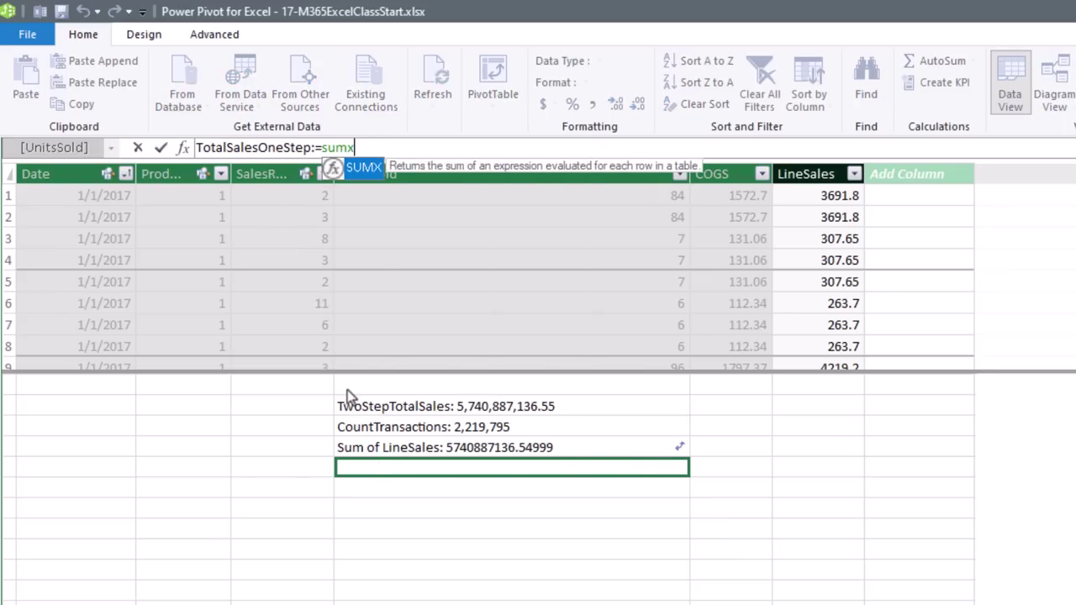
{"action": "type", "text": "("}
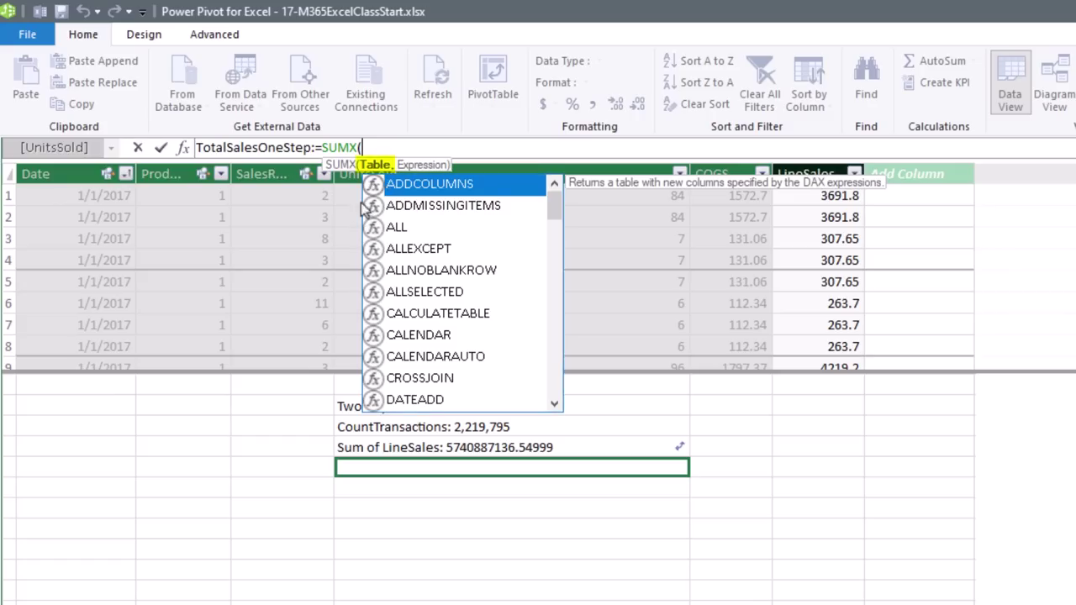
{"action": "type", "text": "f"}
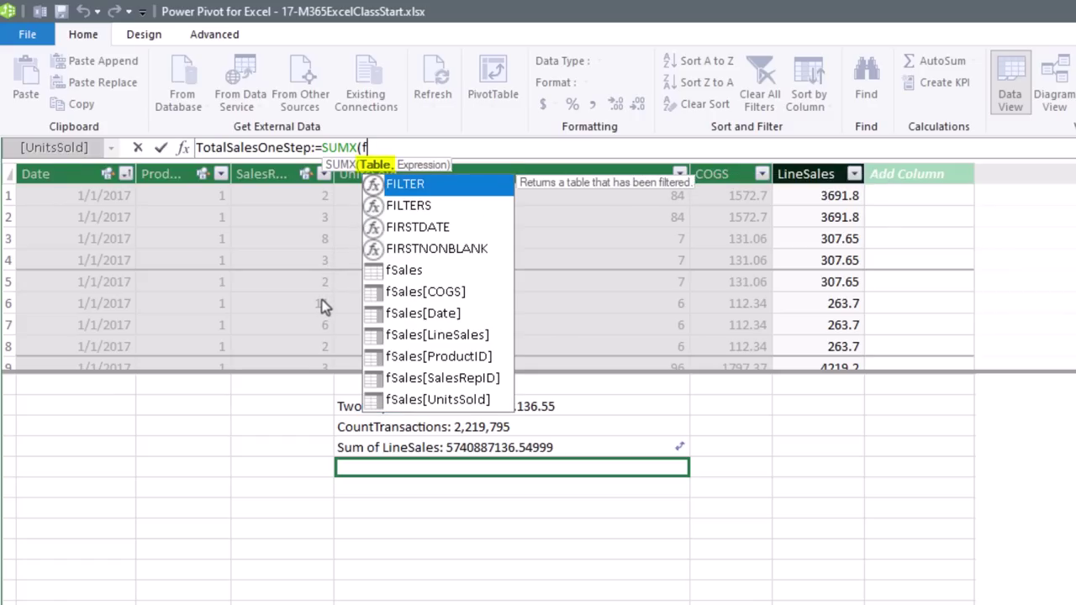
{"action": "type", "text": "s"}
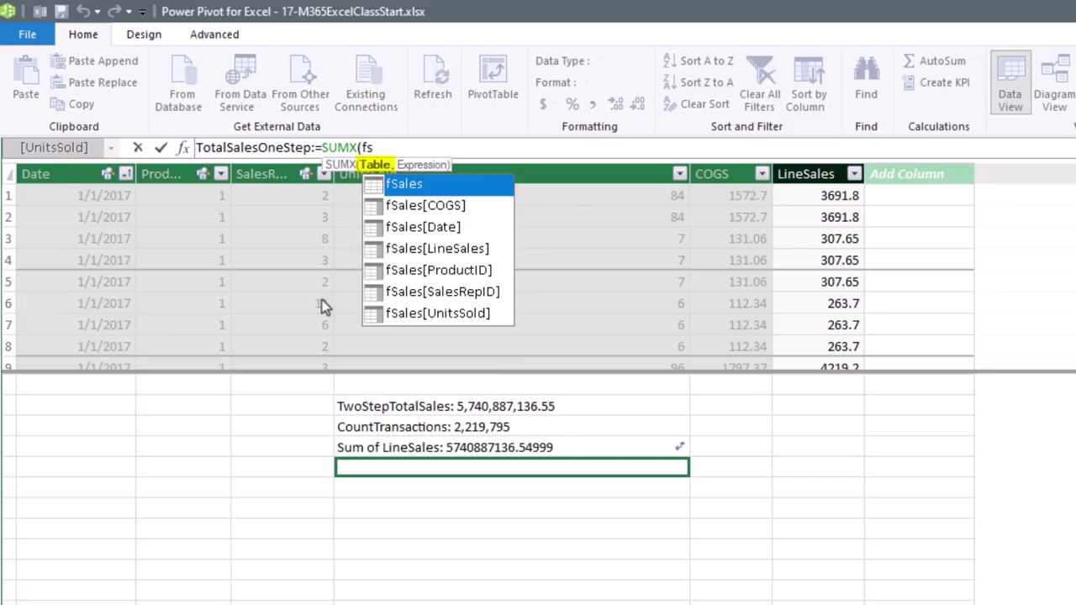
{"action": "key", "text": "Tab"}
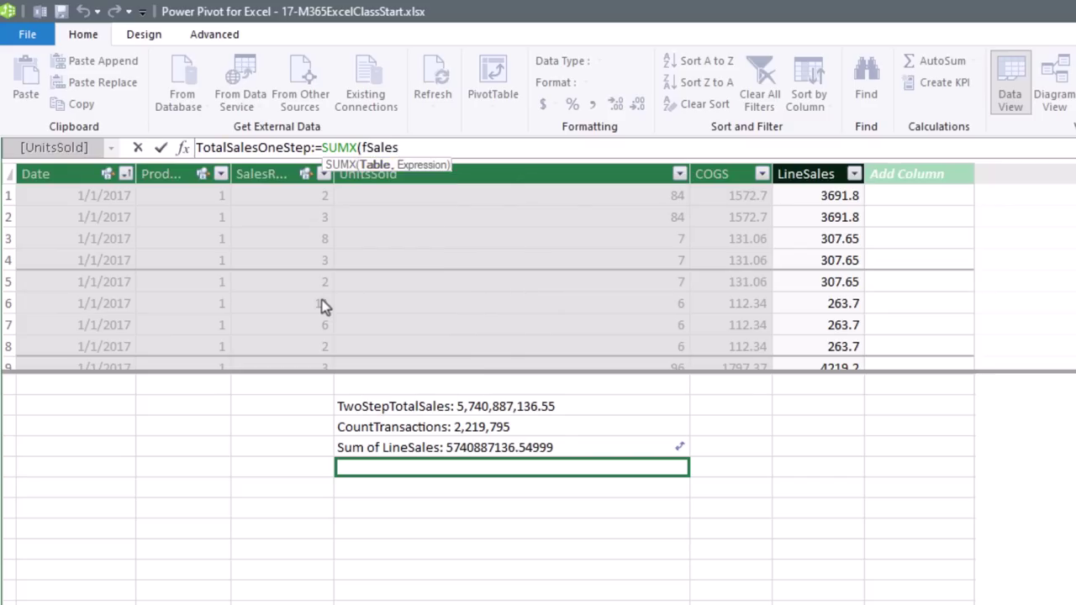
{"action": "type", "text": ","}
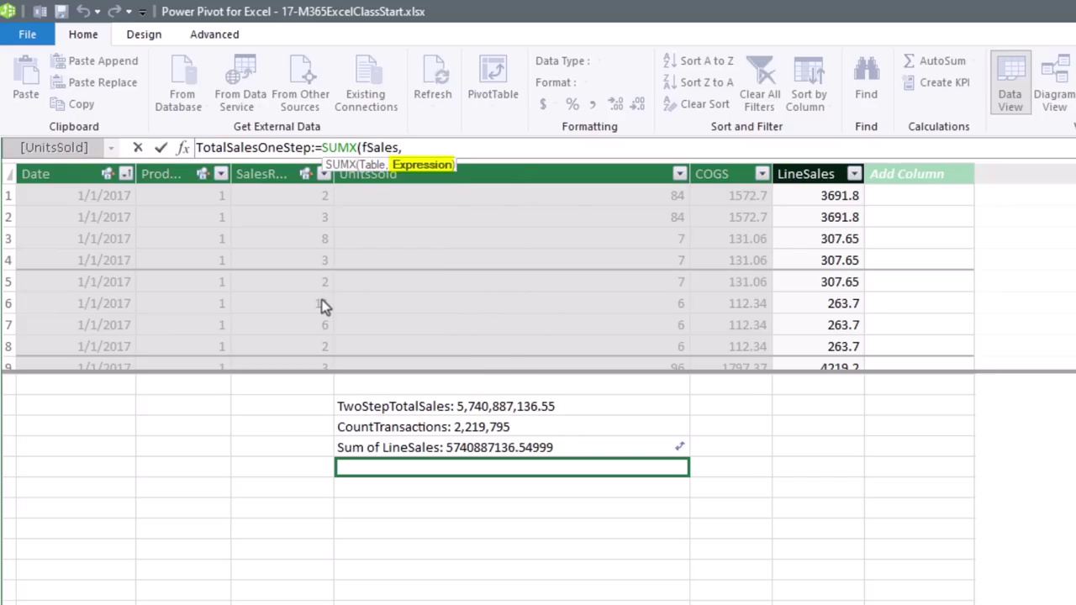
{"action": "type", "text": "r"}
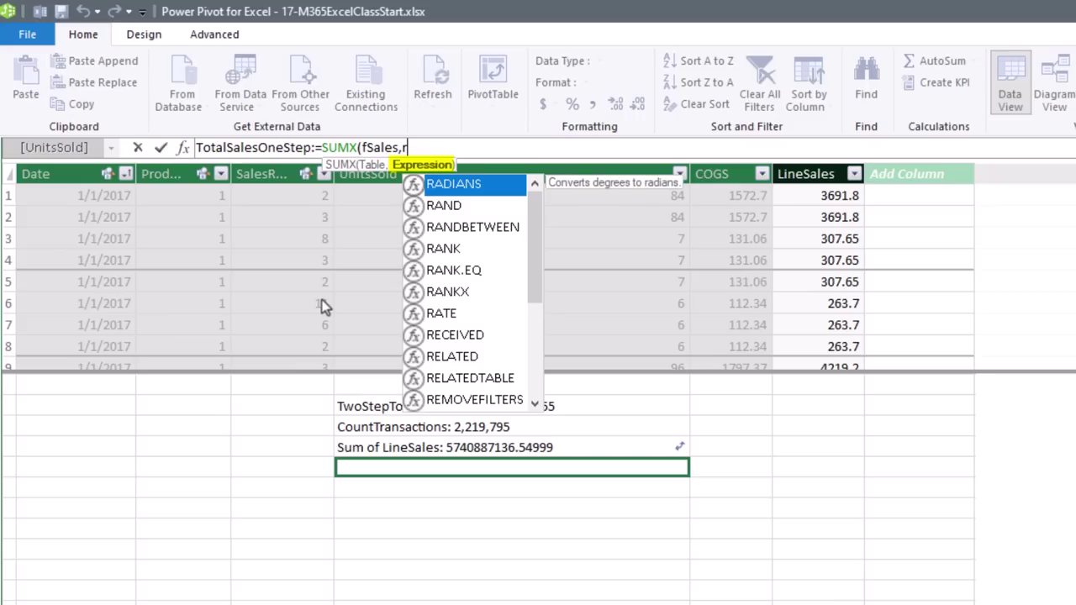
{"action": "type", "text": "el"}
{"action": "key", "text": "Tab"}
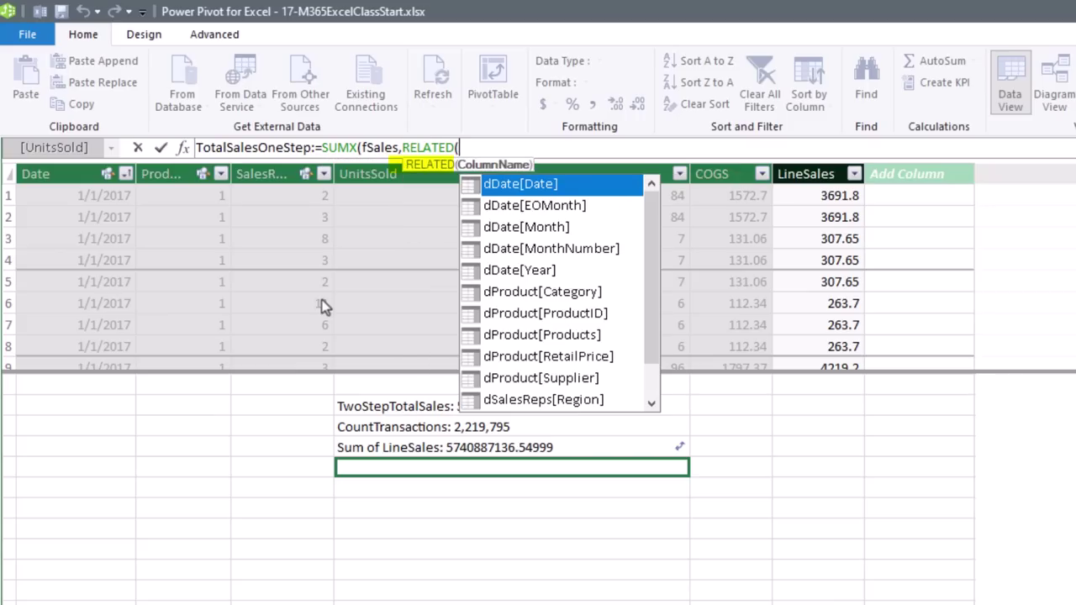
{"action": "type", "text": "dp"}
{"action": "key", "text": "Down"}
{"action": "key", "text": "Down"}
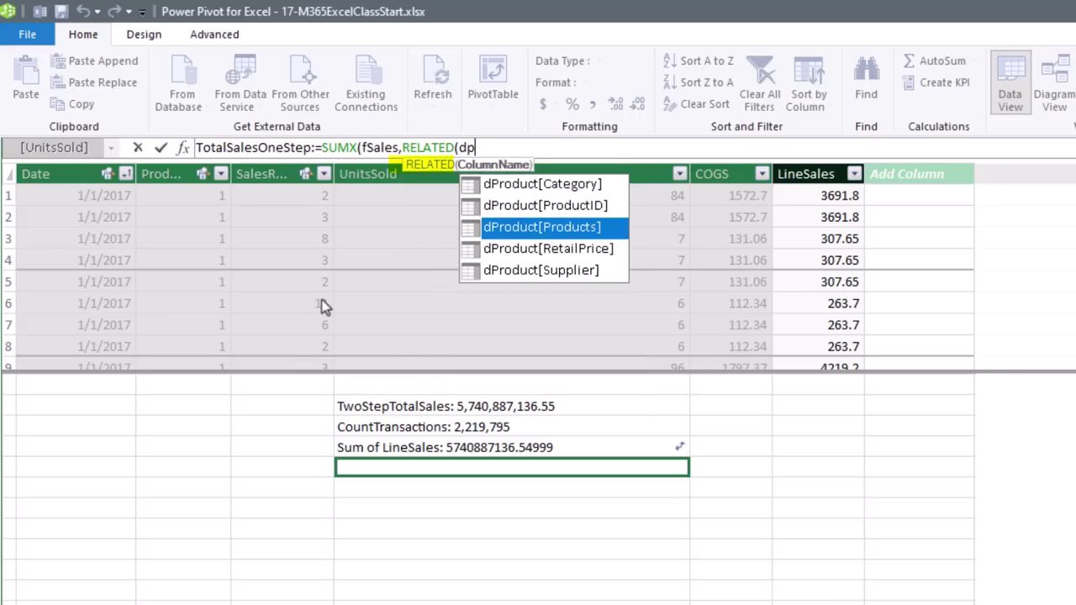
Multiply by fSales[UnitsSold], commit the measure and give it Comma Style formatting.
{"action": "key", "text": "Down"}
{"action": "key", "text": "Tab"}
{"action": "type", "text": ")*fs"}
{"action": "key", "text": "Down"}
{"action": "key", "text": "Down"}
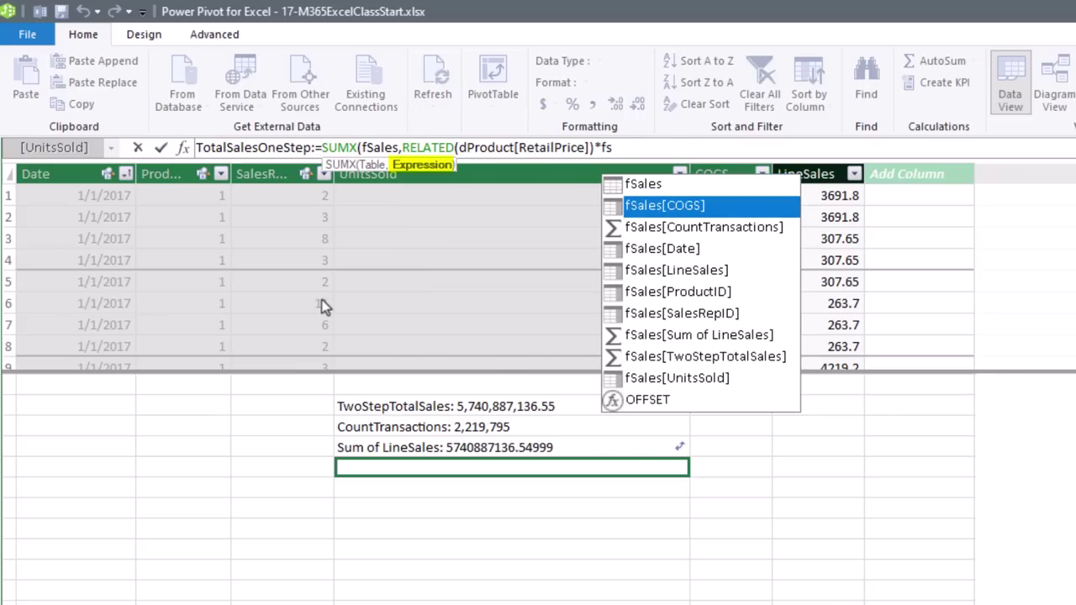
{"action": "key", "text": "Down"}
{"action": "key", "text": "Down"}
{"action": "key", "text": "Down"}
{"action": "key", "text": "Down"}
{"action": "key", "text": "Down"}
{"action": "key", "text": "Down"}
{"action": "key", "text": "Down"}
{"action": "key", "text": "Tab"}
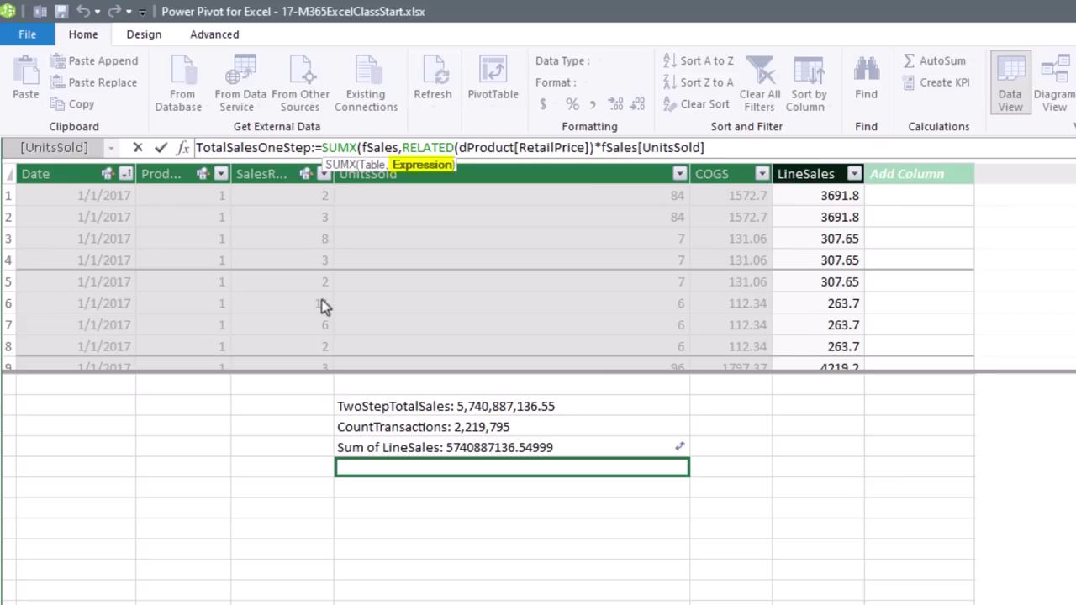
{"action": "type", "text": ")"}
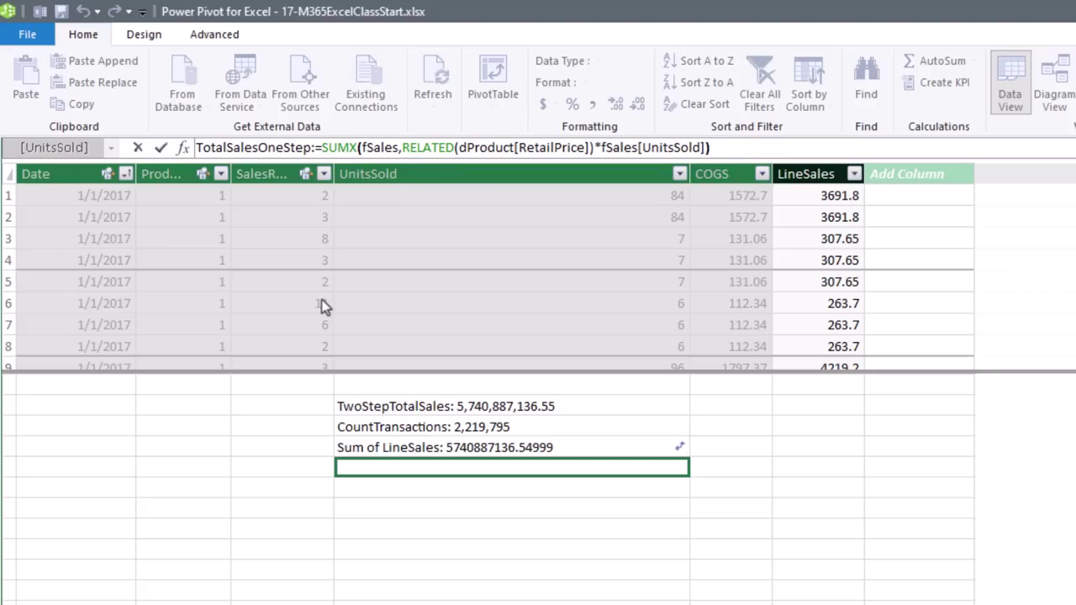
{"action": "key", "text": "Return"}
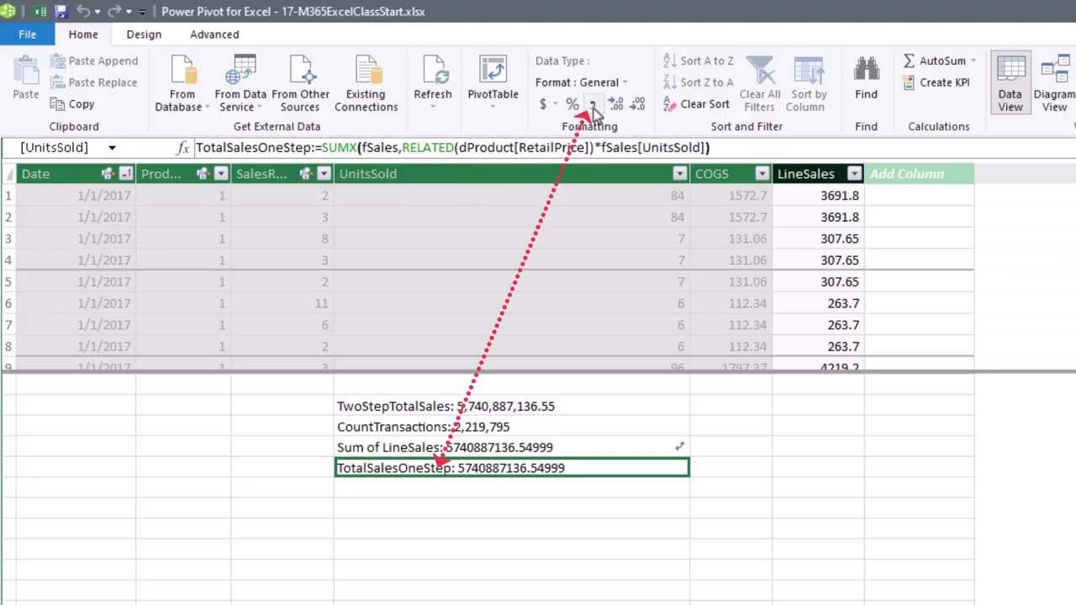
{"action": "left_click", "coordinate": [594, 105]}
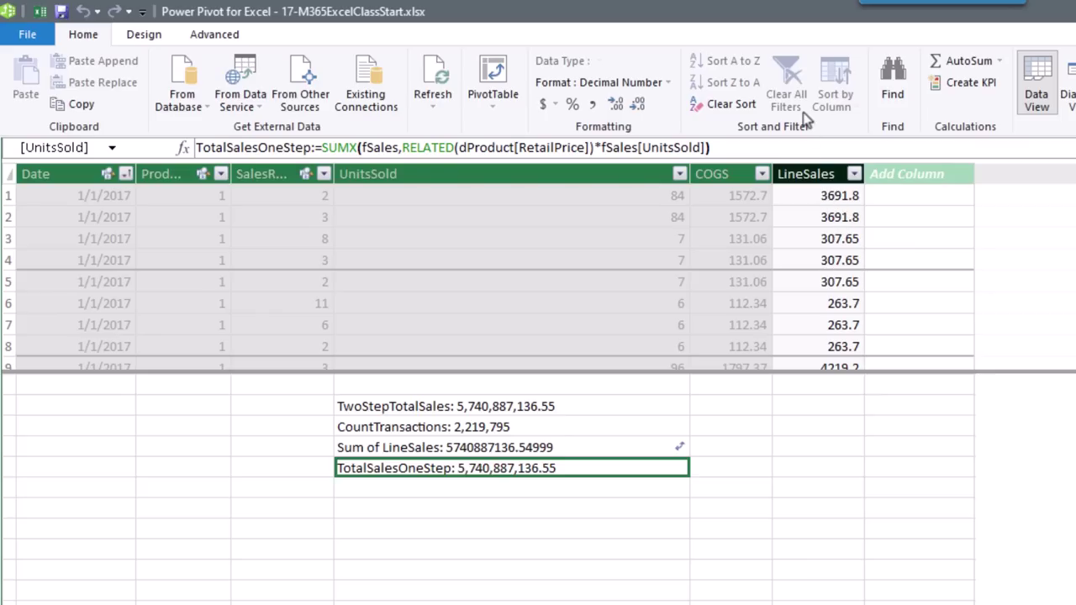
{"action": "left_click", "coordinate": [821, 166]}
{"action": "right_click", "coordinate": [821, 168]}
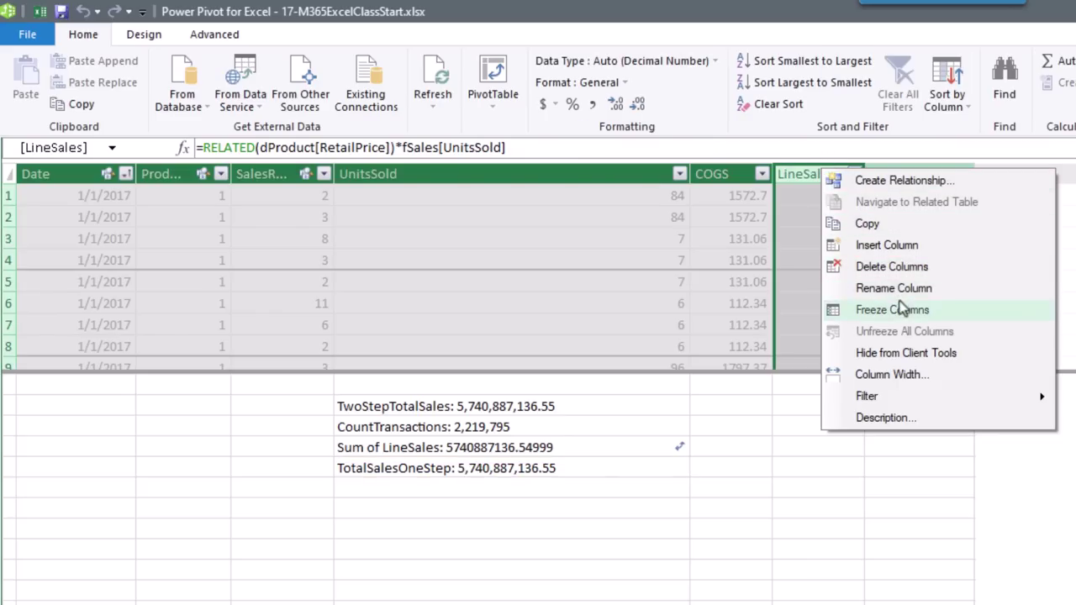
{"action": "left_click", "coordinate": [892, 267]}
{"action": "left_click", "coordinate": [905, 461]}
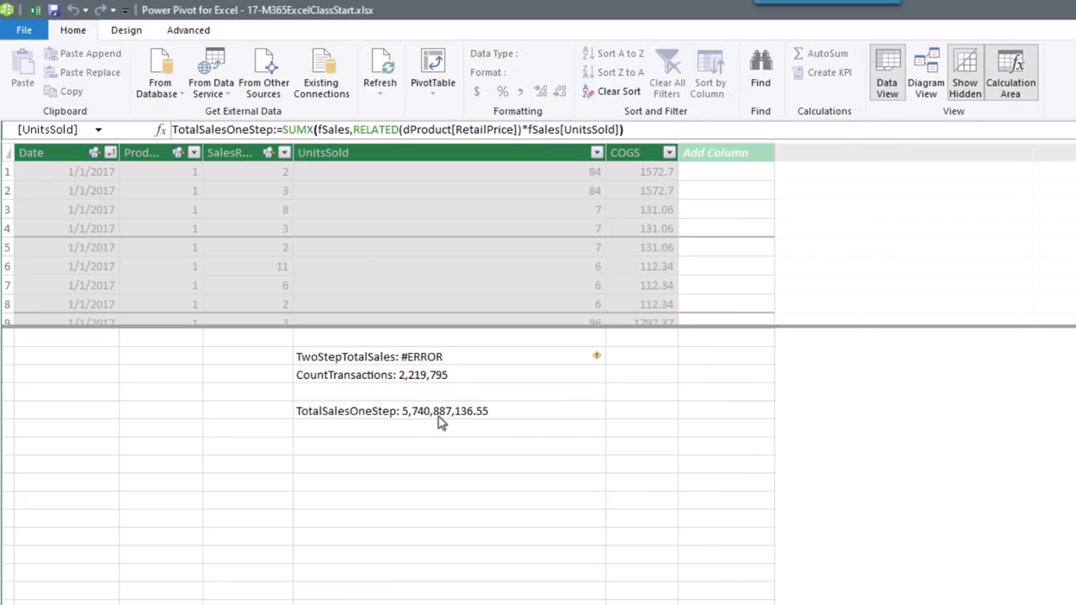
{"action": "left_click", "coordinate": [438, 414]}
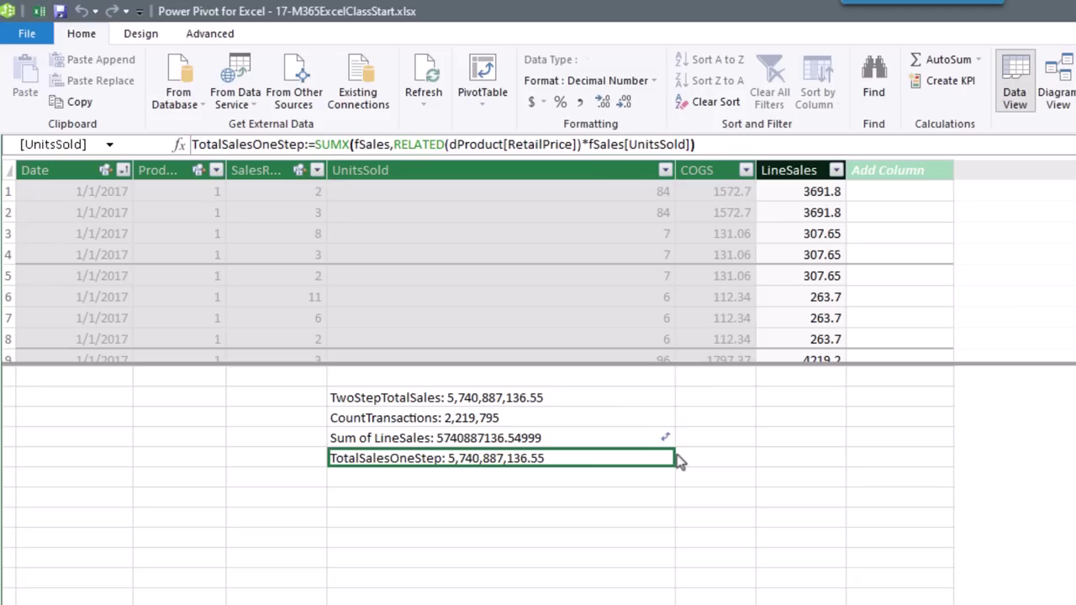
{"action": "key", "text": "ctrl+z"}
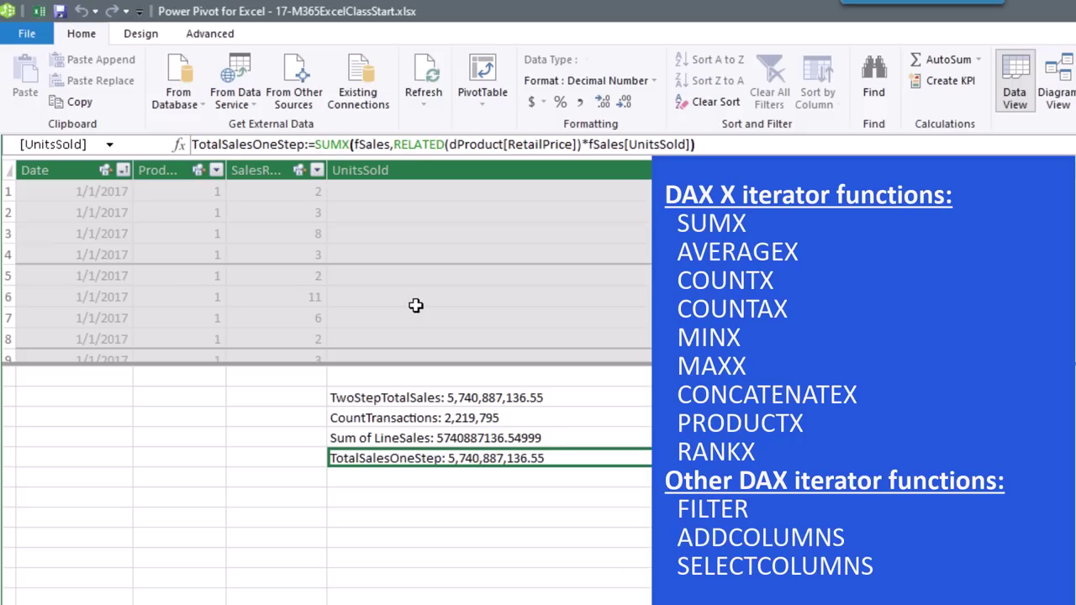
Rename the measure to OneStepTotalSales and return to the Excel workbook.
{"action": "key", "text": "ctrl+c"}
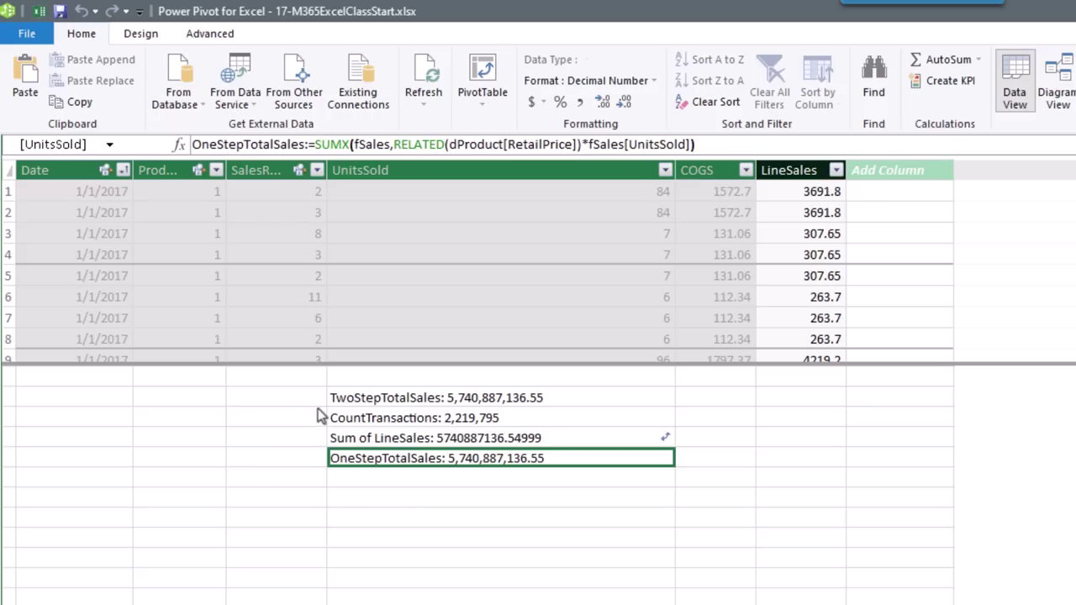
{"action": "key", "text": "alt+Tab"}
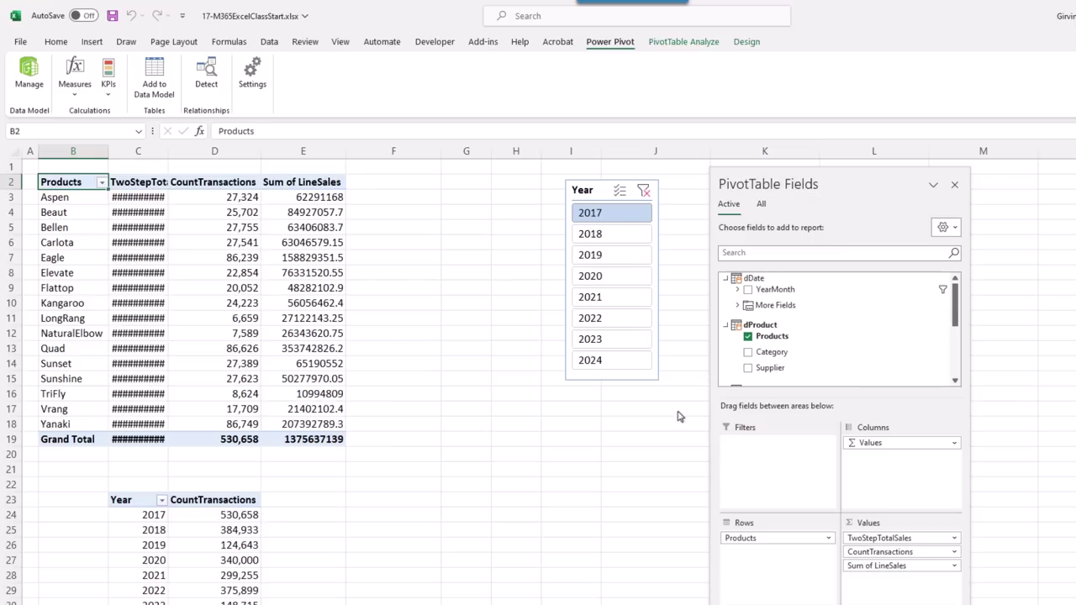
Add OneStepTotalSales to the pivot's Values, check Aspen's value, and clear the Year slicer.
{"action": "left_click", "coordinate": [315, 213]}
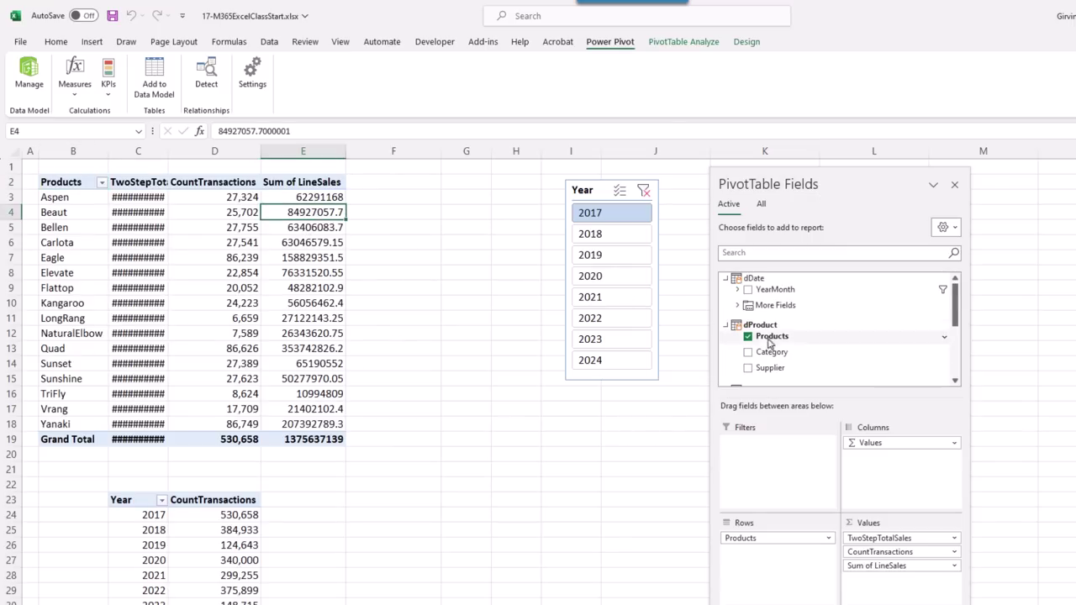
{"action": "scroll", "coordinate": [749, 369], "scroll_direction": "down", "scroll_amount": 5}
{"action": "left_click_drag", "start_coordinate": [749, 375], "coordinate": [874, 578]}
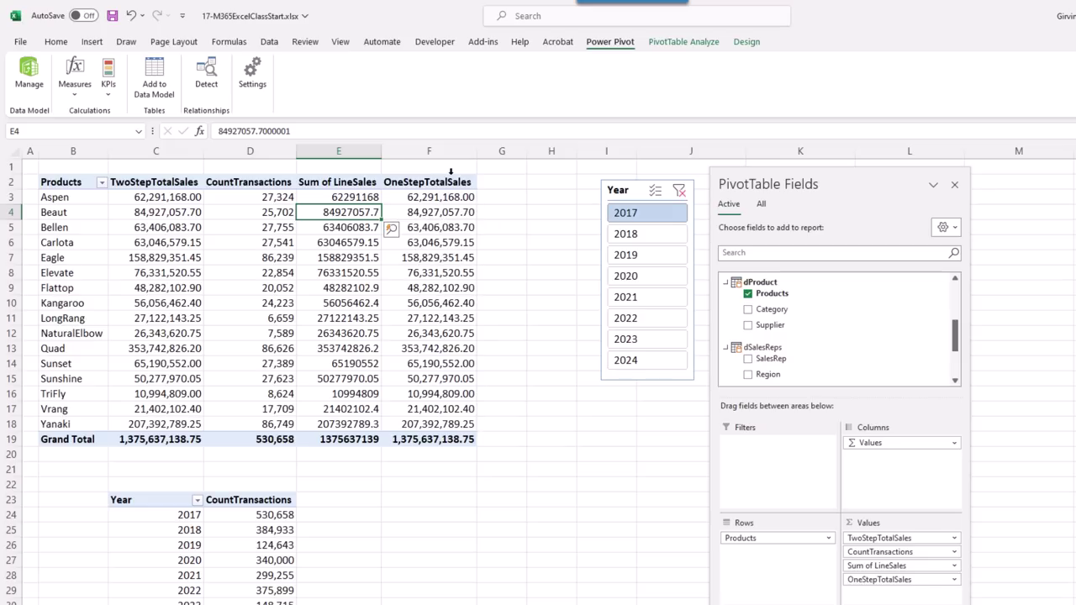
{"action": "left_click", "coordinate": [431, 196]}
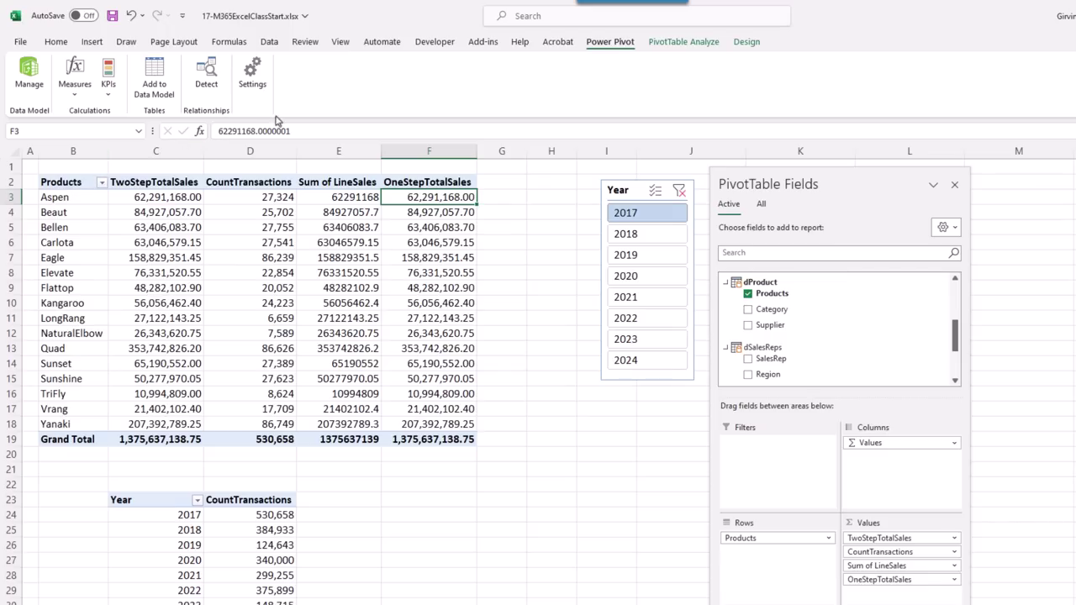
{"action": "left_click", "coordinate": [430, 198]}
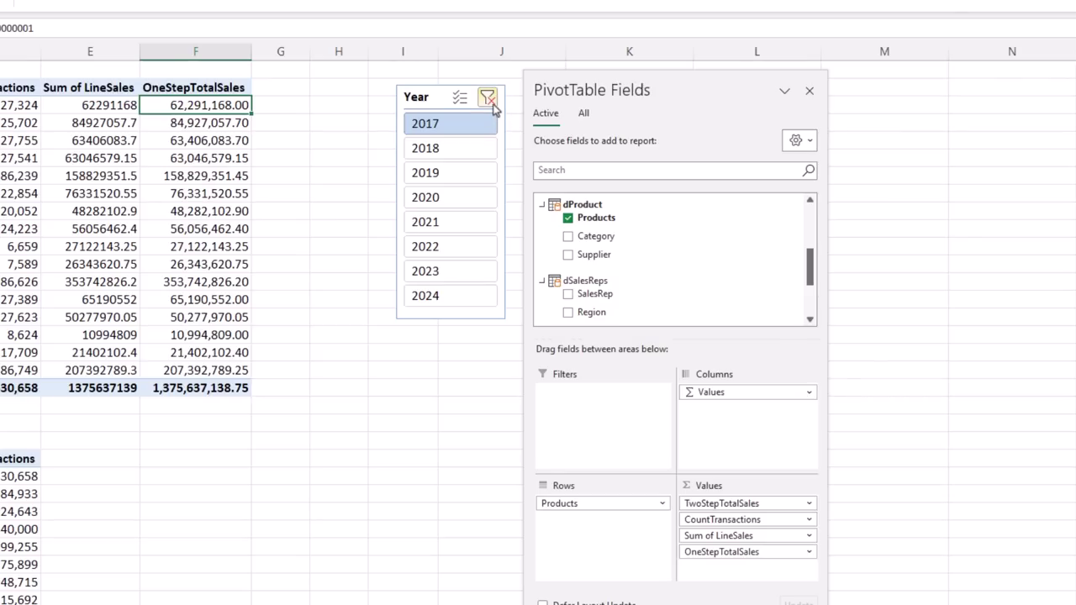
{"action": "left_click", "coordinate": [490, 100]}
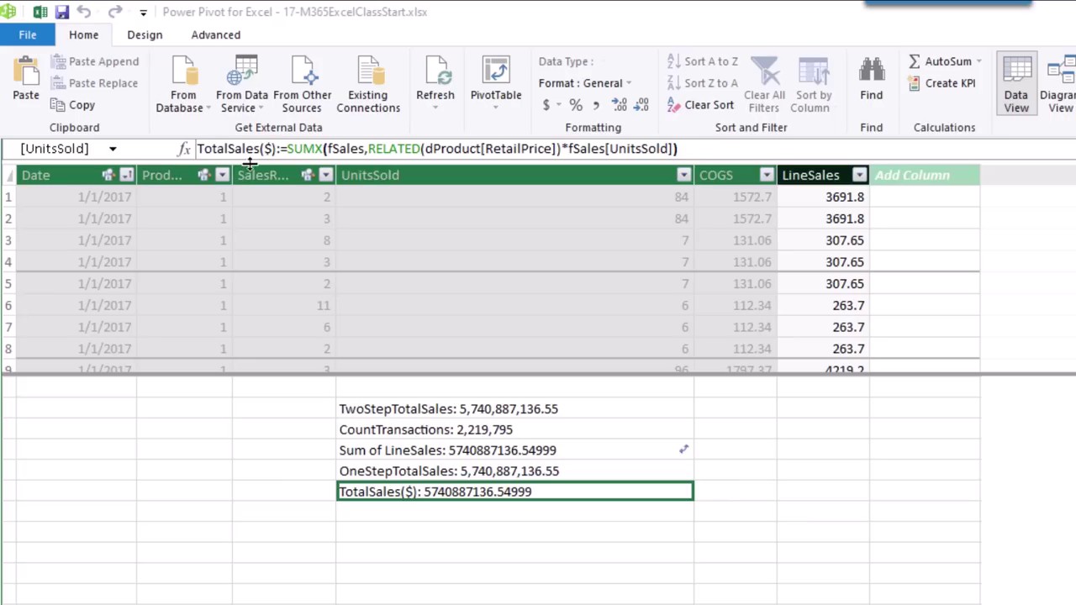
Create TotalCOGS($) as SUM of the COGS column; comma-format it and TotalSales($).
{"action": "left_click", "coordinate": [369, 519]}
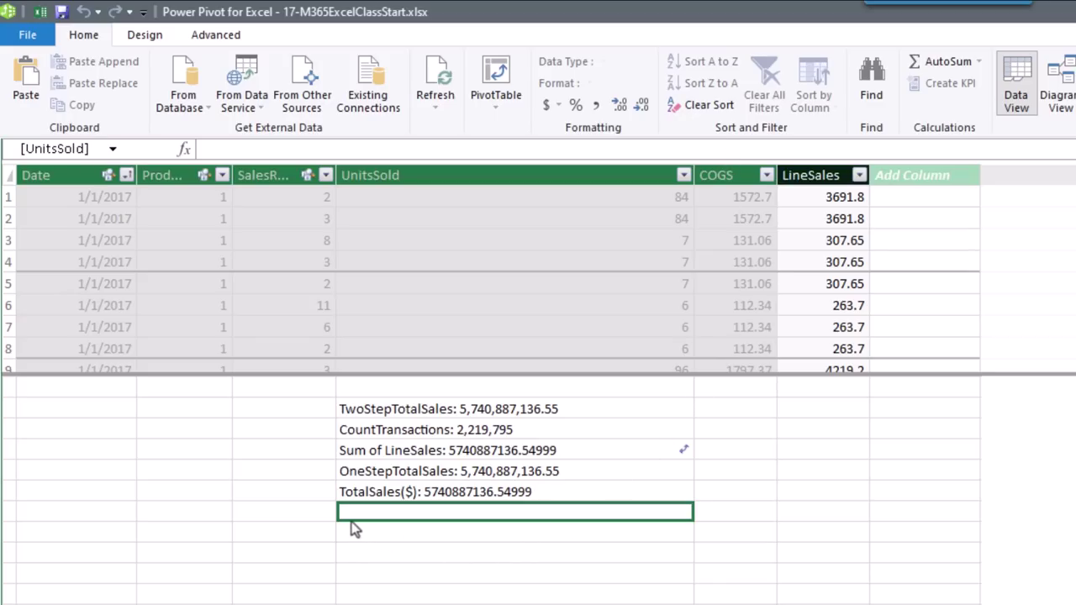
{"action": "type", "text": "TotalCOGS($):=SUM("}
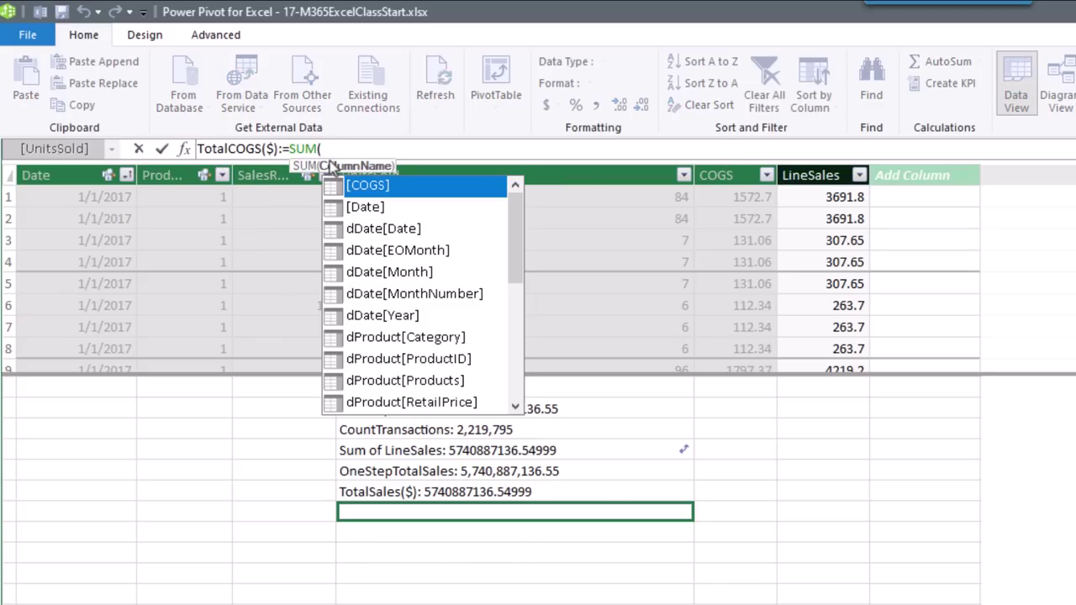
{"action": "left_click", "coordinate": [745, 162]}
{"action": "type", "text": ")"}
{"action": "key", "text": "Return"}
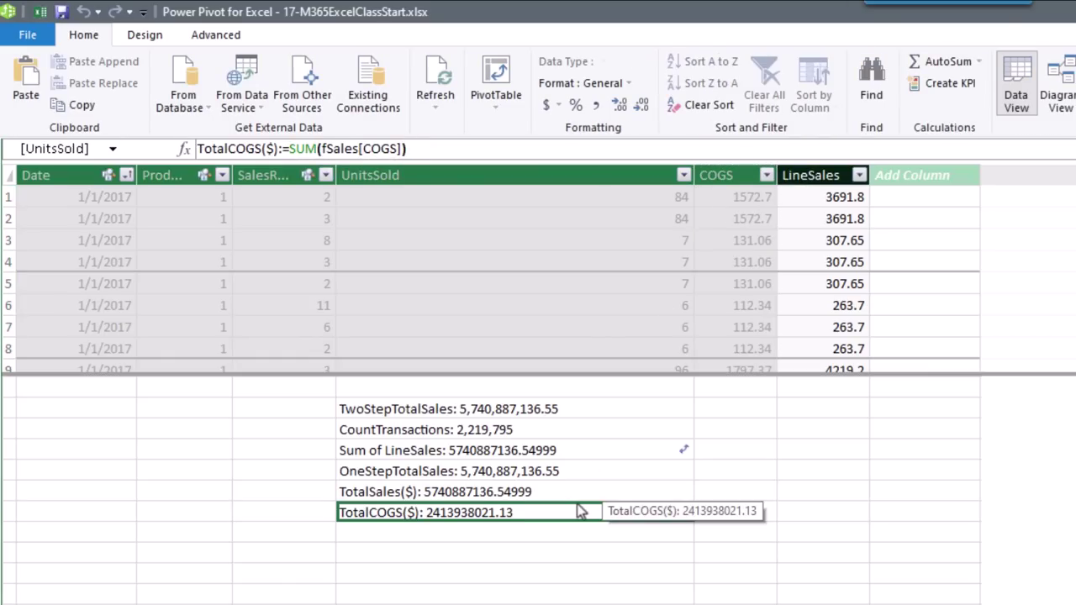
{"action": "left_click_drag", "start_coordinate": [582, 510], "coordinate": [588, 492]}
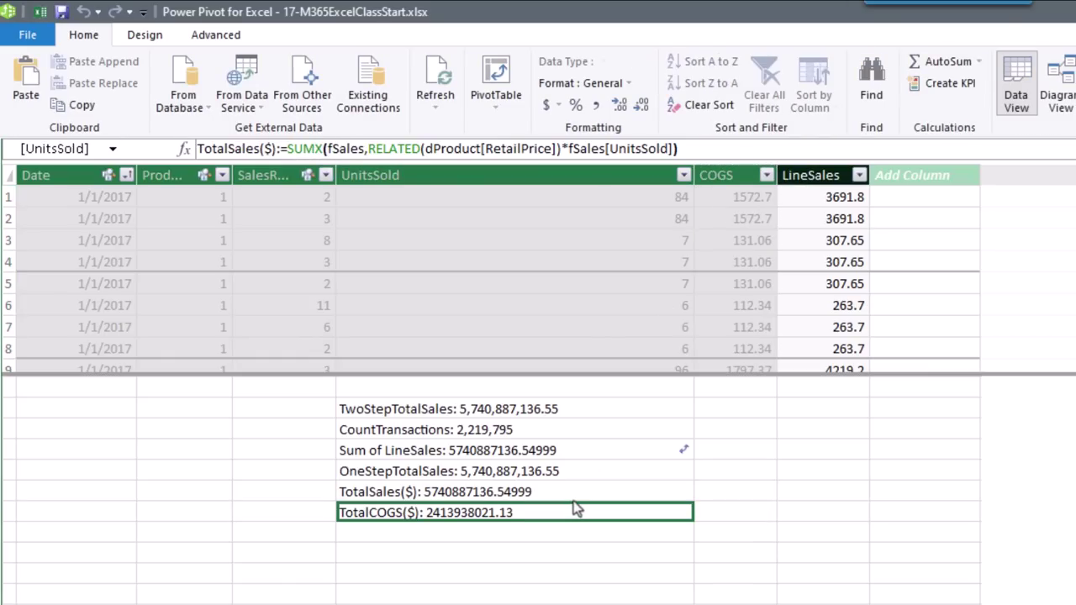
{"action": "left_click", "coordinate": [597, 107]}
{"action": "left_click", "coordinate": [490, 535]}
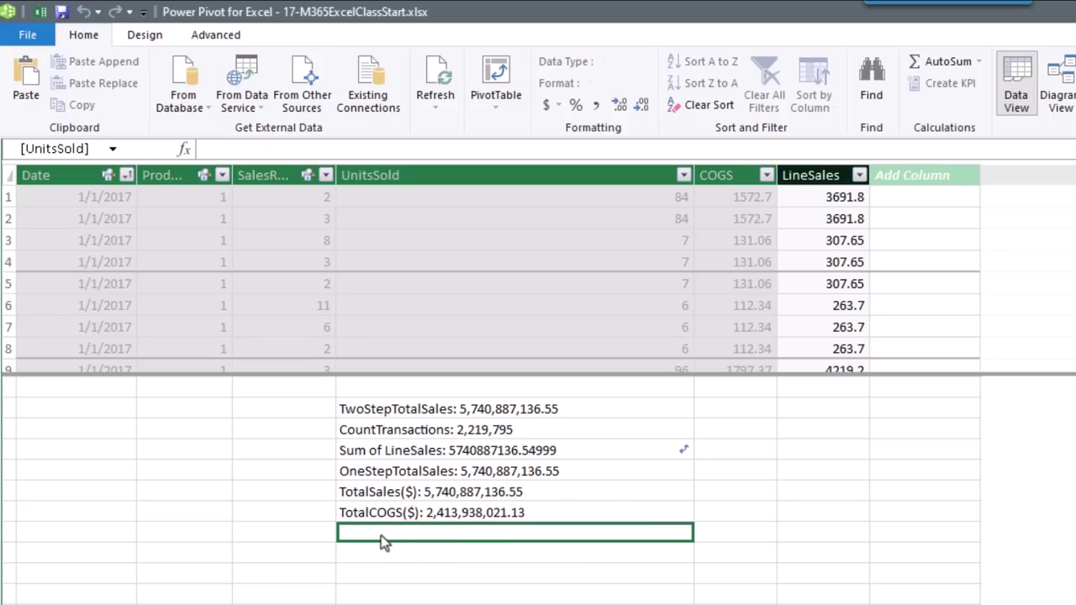
Create GrossProfit($) as [TotalSales($)]-[TotalCOGS($)] with thousands separators (3,326,949,115.42).
{"action": "type", "text": "GrossProfit($):="}
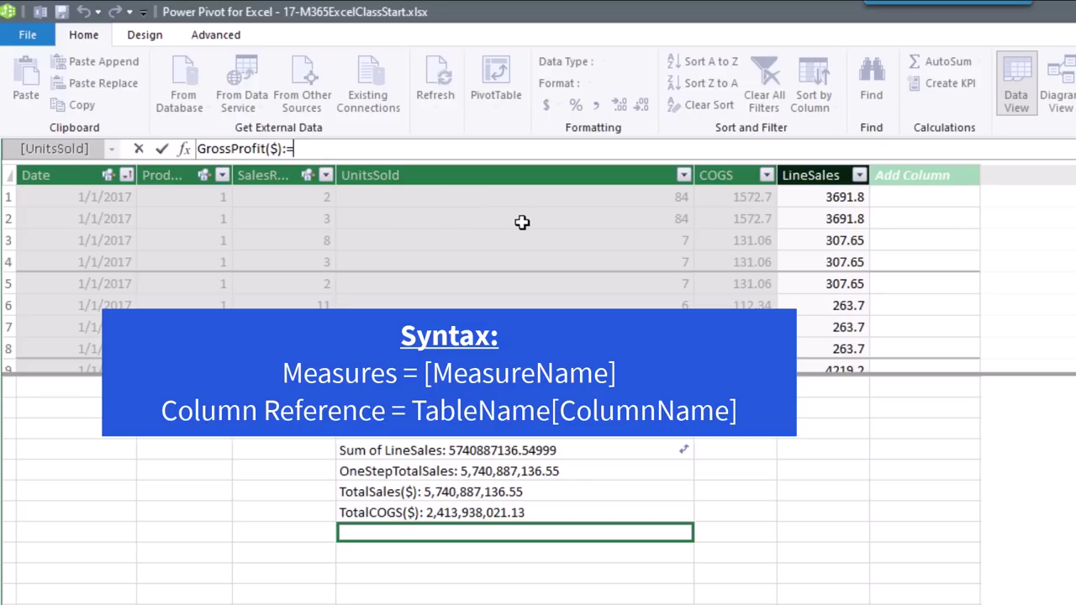
{"action": "type", "text": "["}
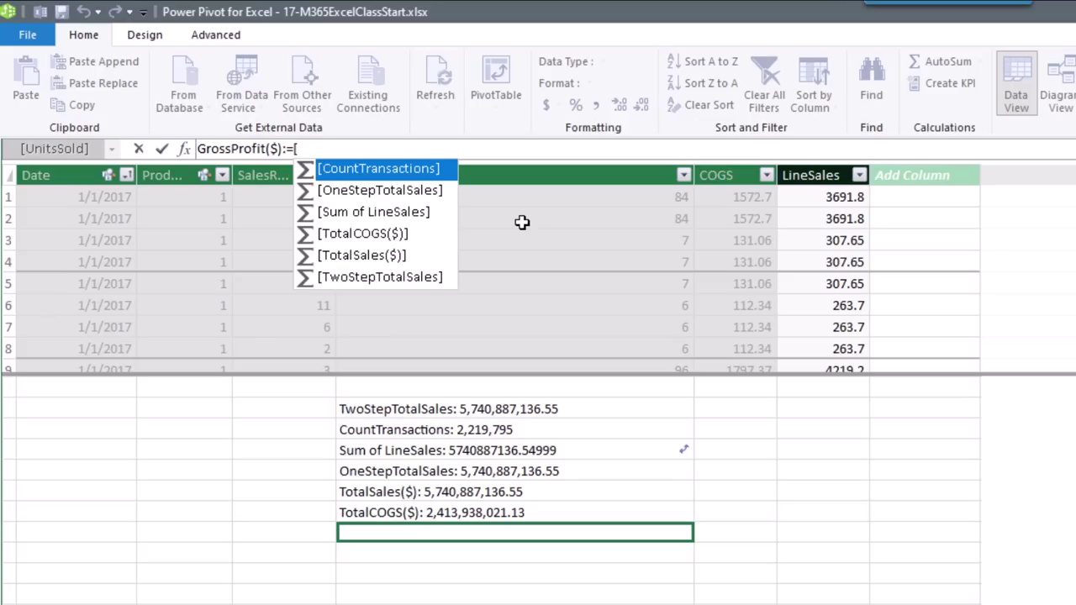
{"action": "key", "text": "Down"}
{"action": "key", "text": "Down"}
{"action": "key", "text": "Down"}
{"action": "key", "text": "Down"}
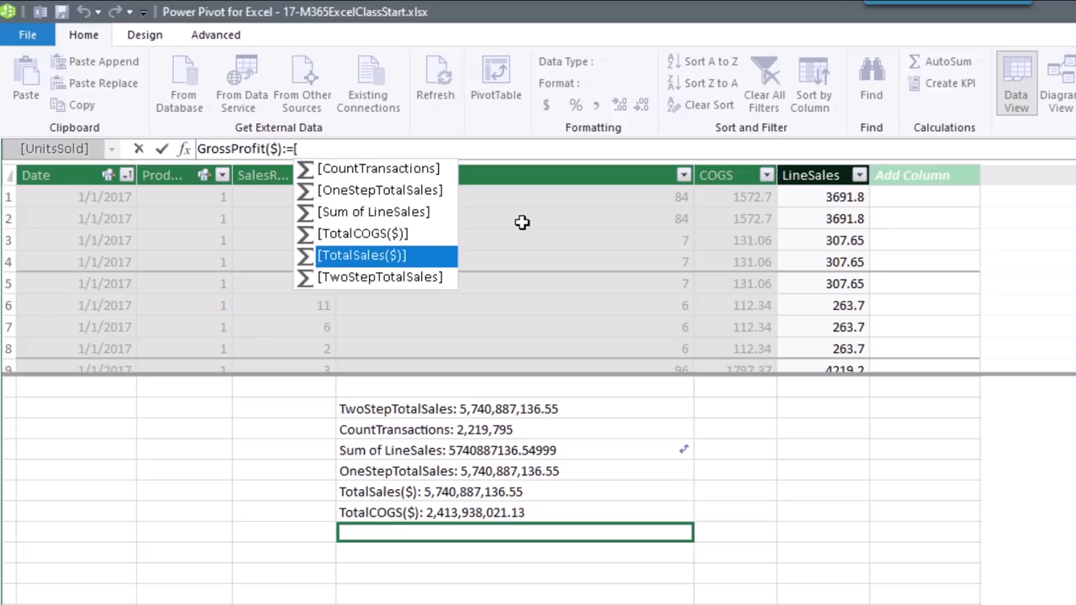
{"action": "key", "text": "Tab"}
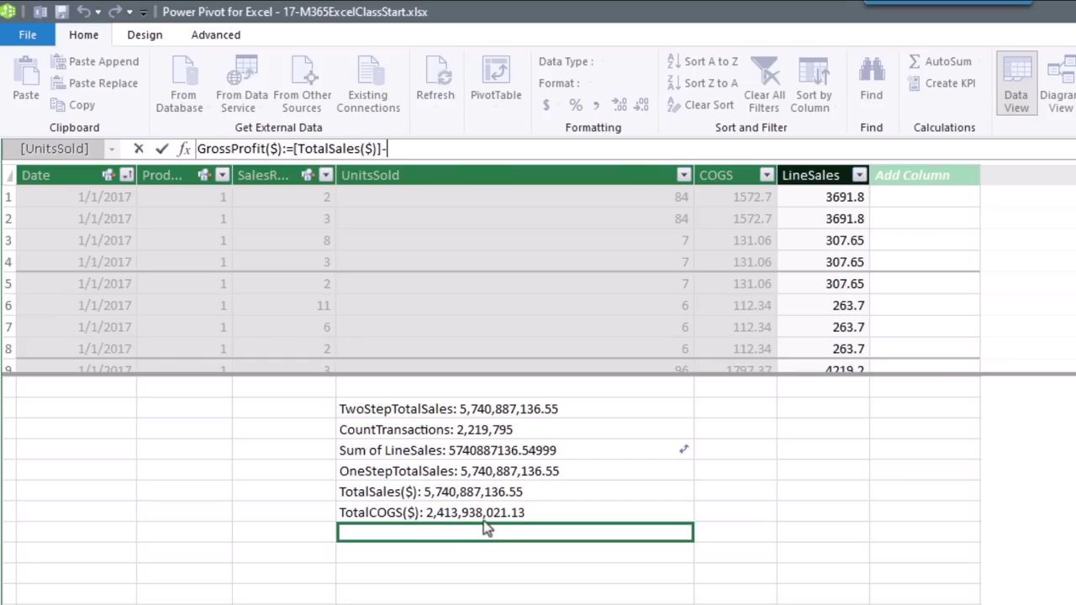
{"action": "left_click", "coordinate": [402, 518]}
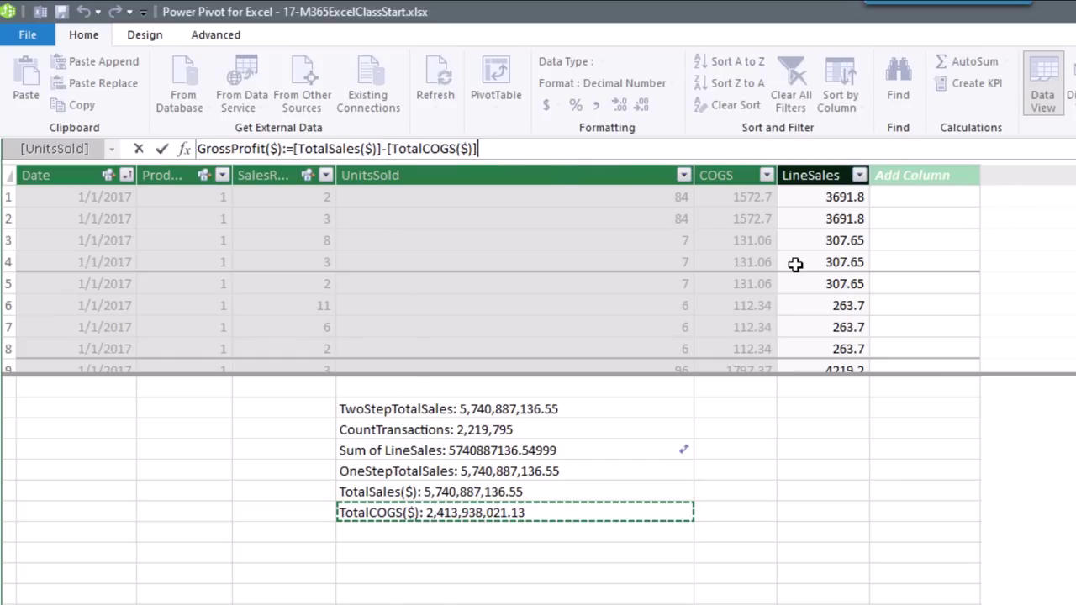
{"action": "key", "text": "Return"}
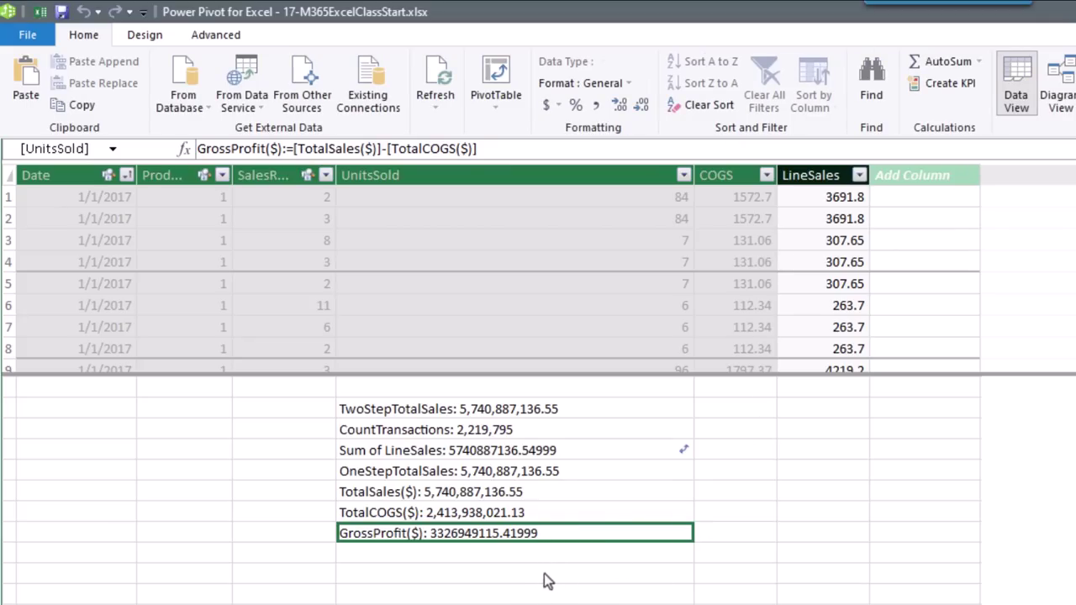
{"action": "key", "text": "Down"}
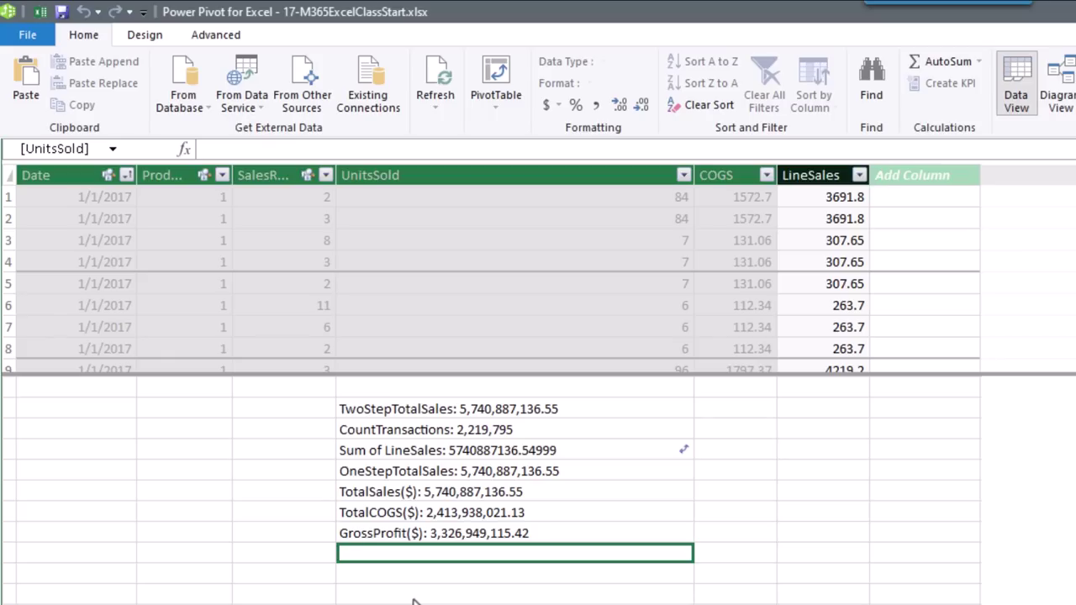
Create %GrossProfit as DIVIDE([GrossProfit($)],[TotalSales($)]), formatted as a percentage (57.95%).
{"action": "key", "text": "ctrl+v"}
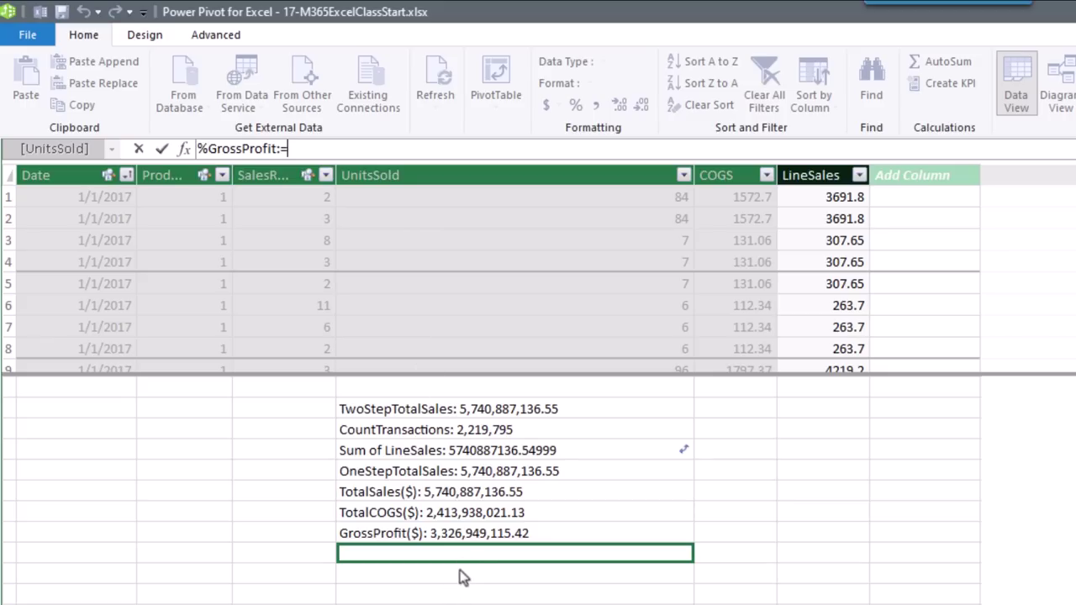
{"action": "type", "text": "di"}
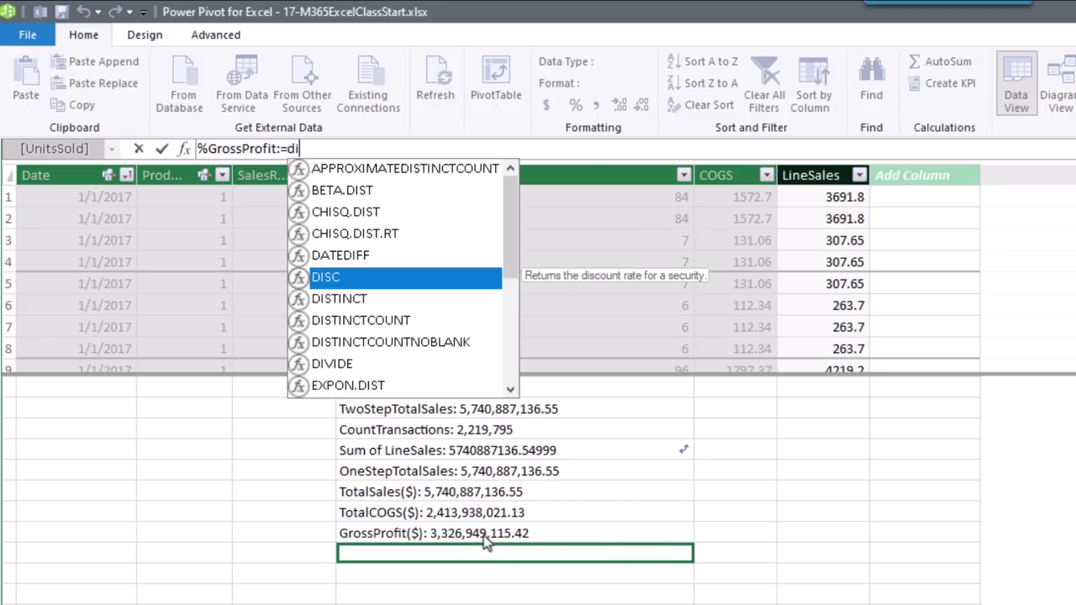
{"action": "type", "text": "v"}
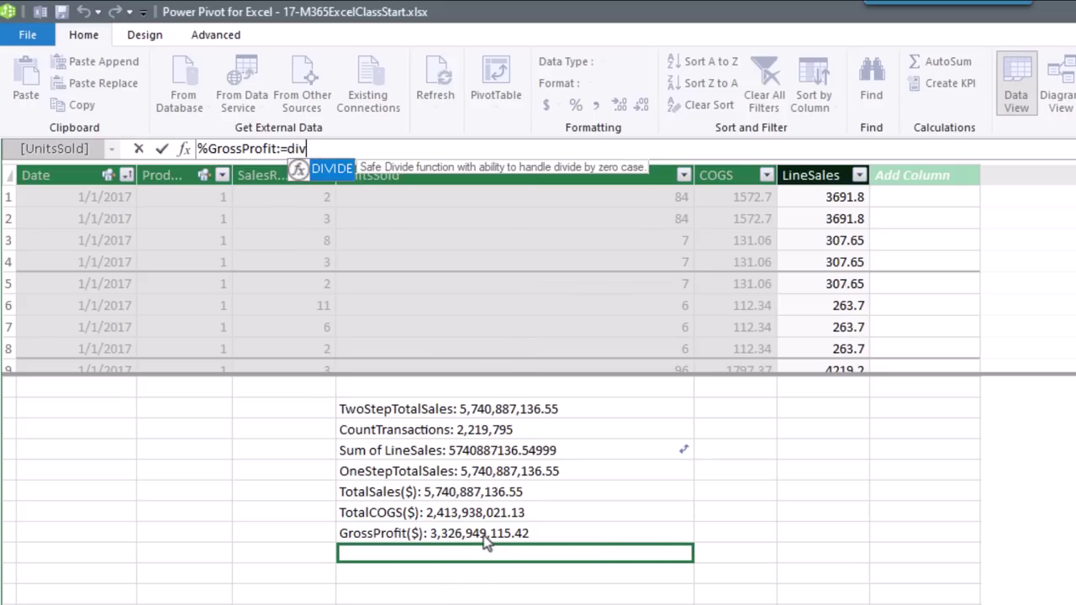
{"action": "key", "text": "Tab"}
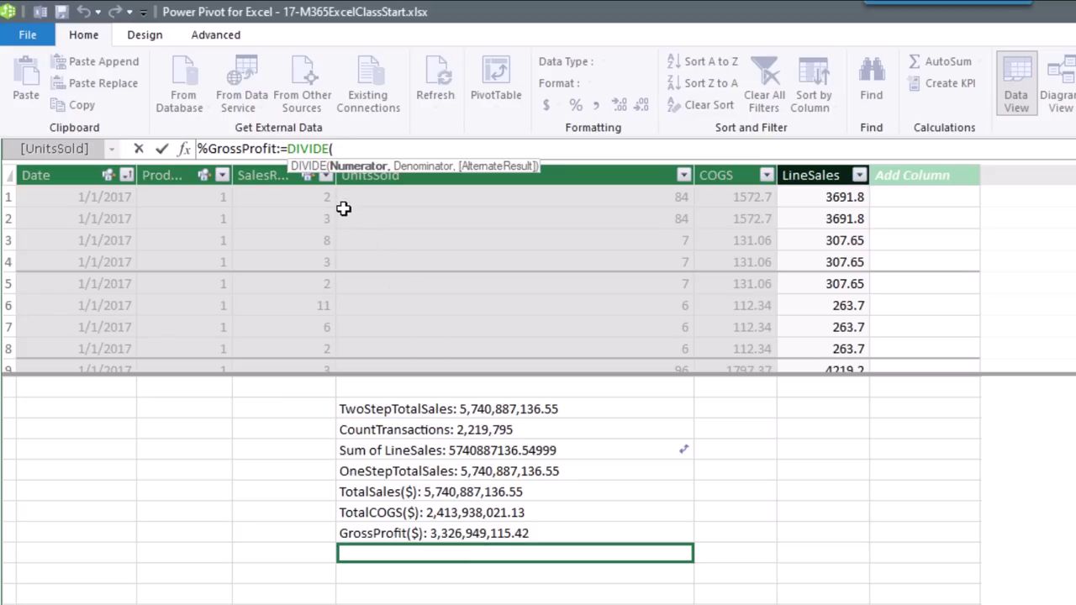
{"action": "left_click", "coordinate": [394, 534]}
{"action": "type", "text": ","}
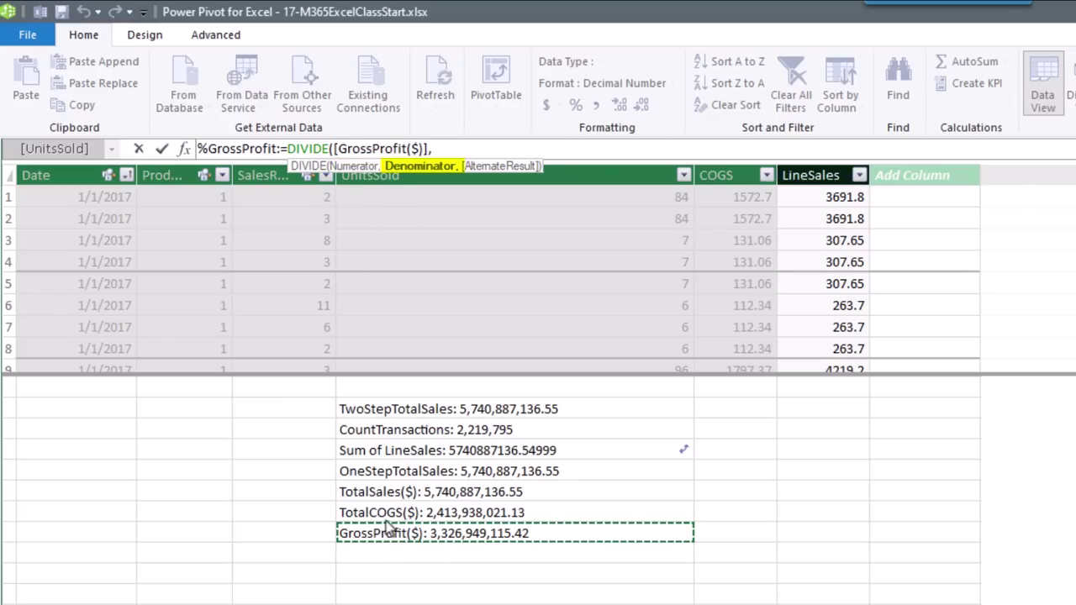
{"action": "left_click", "coordinate": [382, 494]}
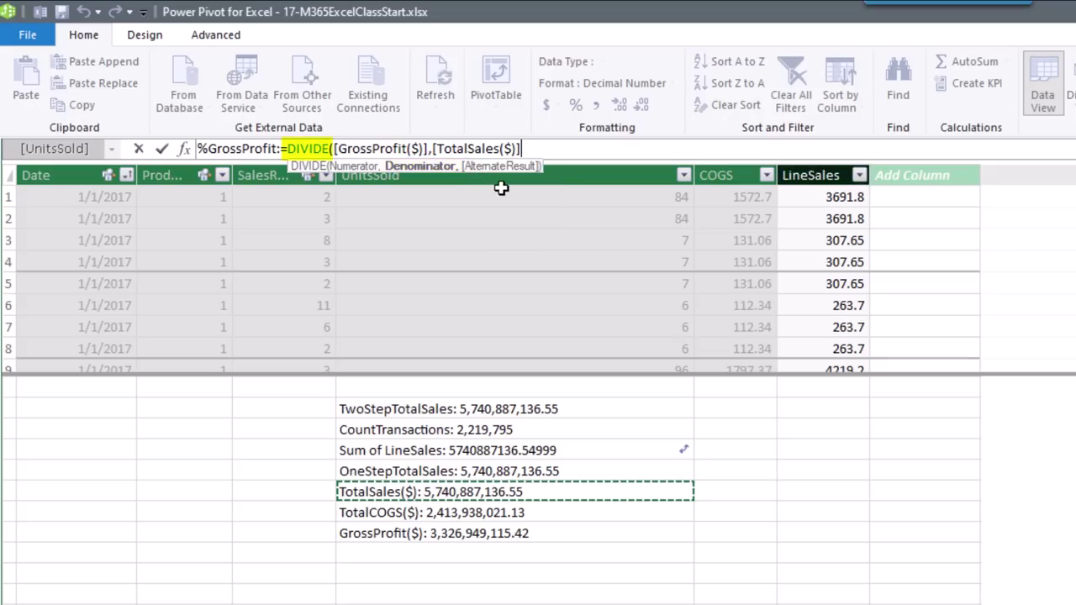
{"action": "type", "text": ","}
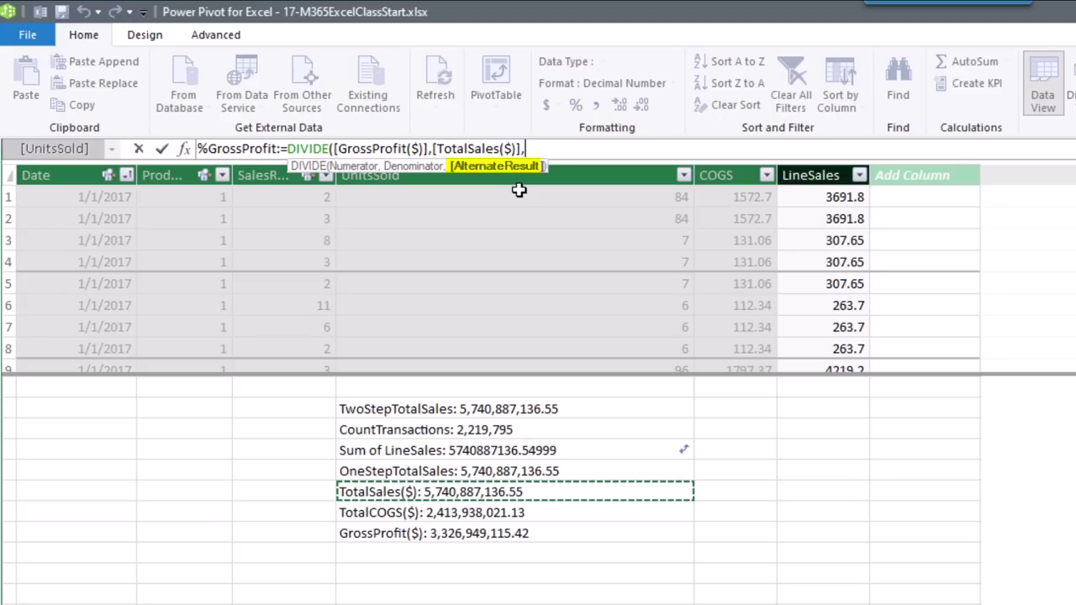
{"action": "key", "text": "BackSpace"}
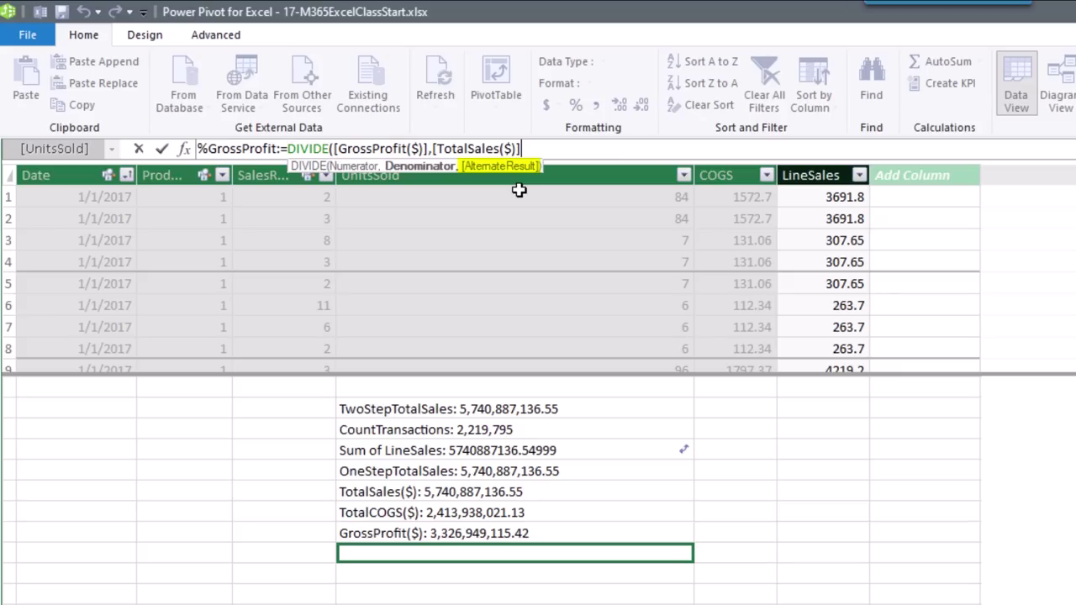
{"action": "type", "text": ")"}
{"action": "key", "text": "Return"}
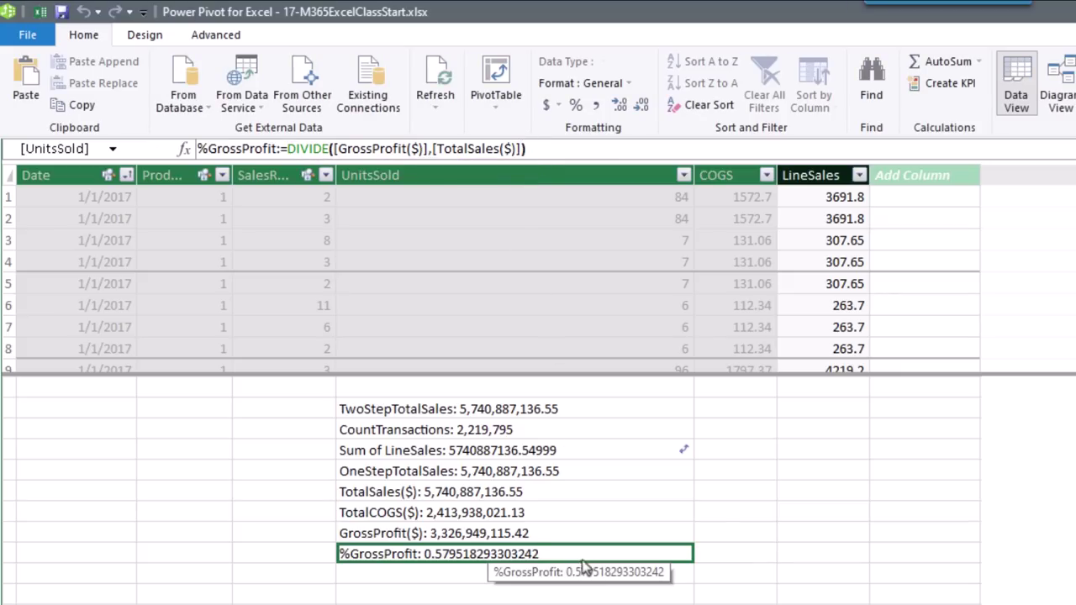
{"action": "left_click", "coordinate": [577, 106]}
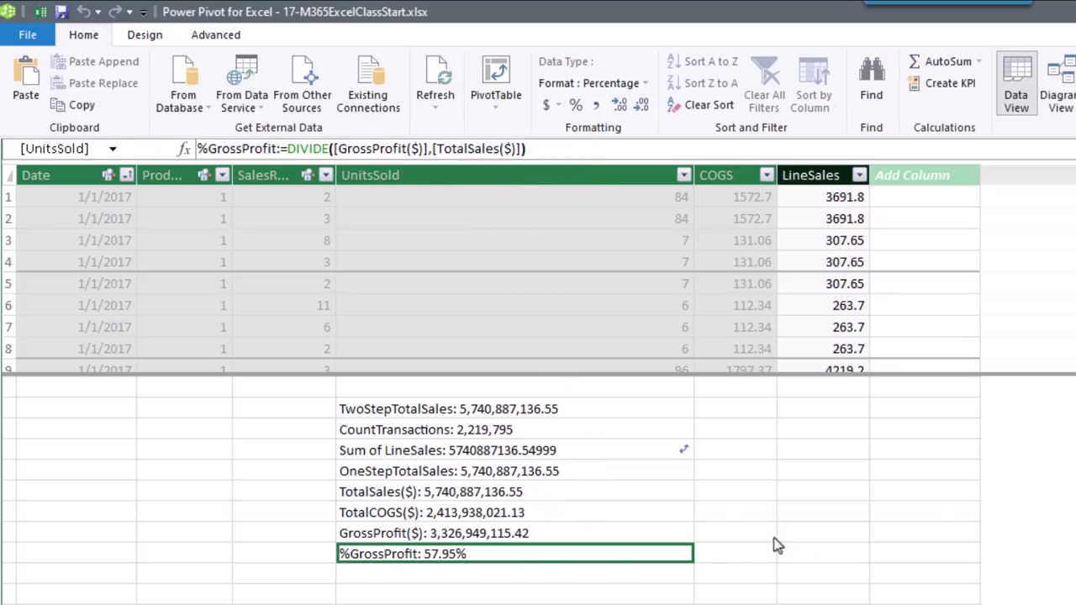
Switch back to the Excel workbook and select the PivotTable to bring up its fields.
{"action": "key", "text": "alt+Tab"}
{"action": "left_click", "coordinate": [865, 308]}
{"action": "left_click", "coordinate": [865, 322]}
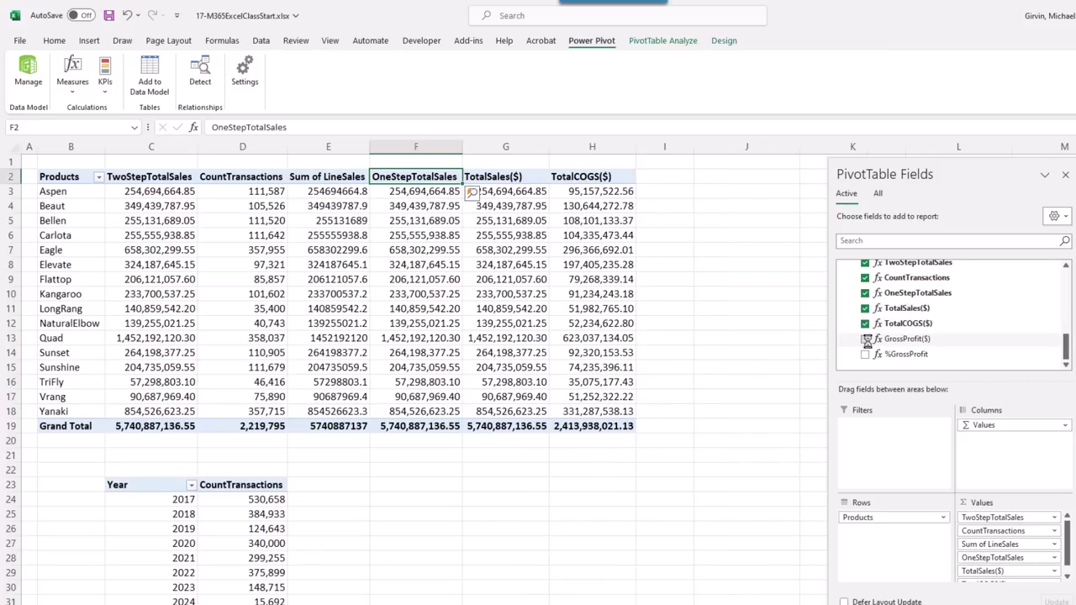
Add GrossProfit($) and %GrossProfit to the product PivotTable, then move the field list aside.
{"action": "left_click", "coordinate": [865, 339]}
{"action": "left_click", "coordinate": [865, 354]}
{"action": "left_click_drag", "start_coordinate": [920, 174], "coordinate": [993, 179]}
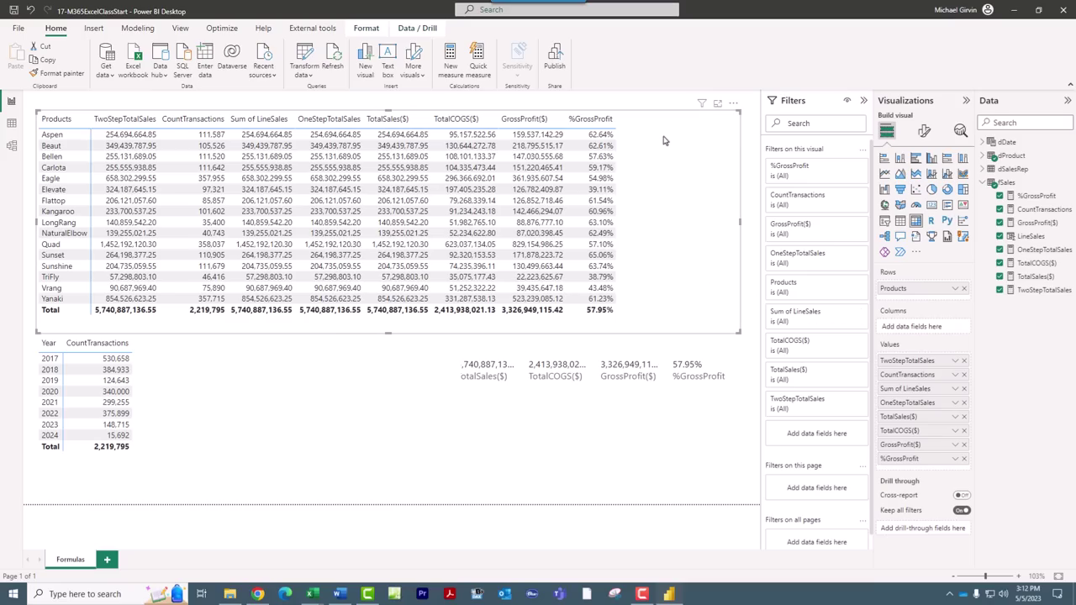
{"action": "left_click", "coordinate": [563, 439]}
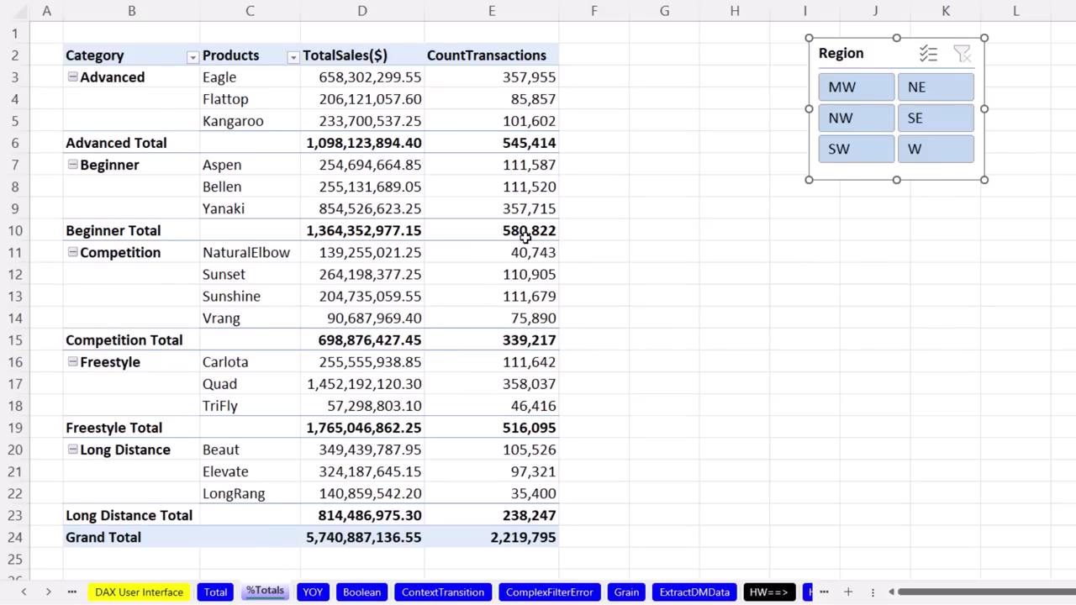
{"action": "mouse_move", "coordinate": [537, 245]}
{"action": "mouse_move", "coordinate": [368, 94]}
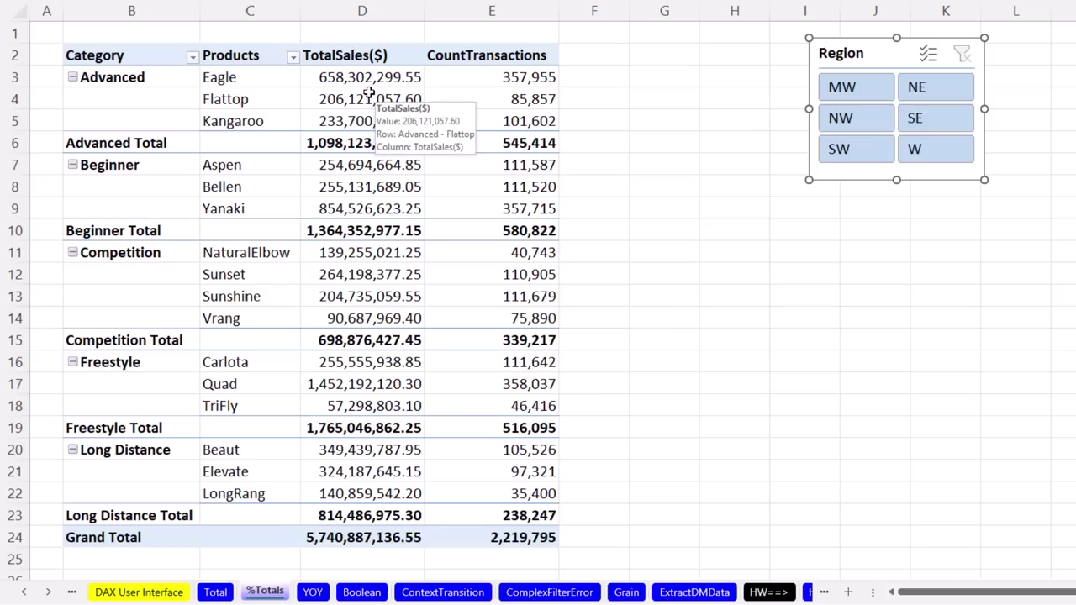
{"action": "mouse_move", "coordinate": [405, 77]}
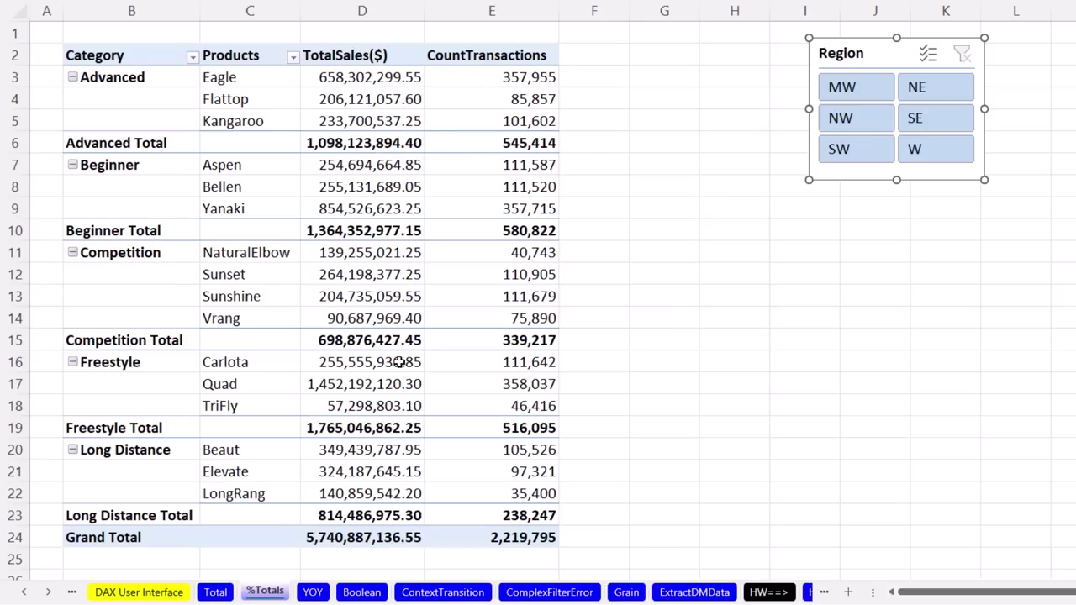
{"action": "mouse_move", "coordinate": [277, 362]}
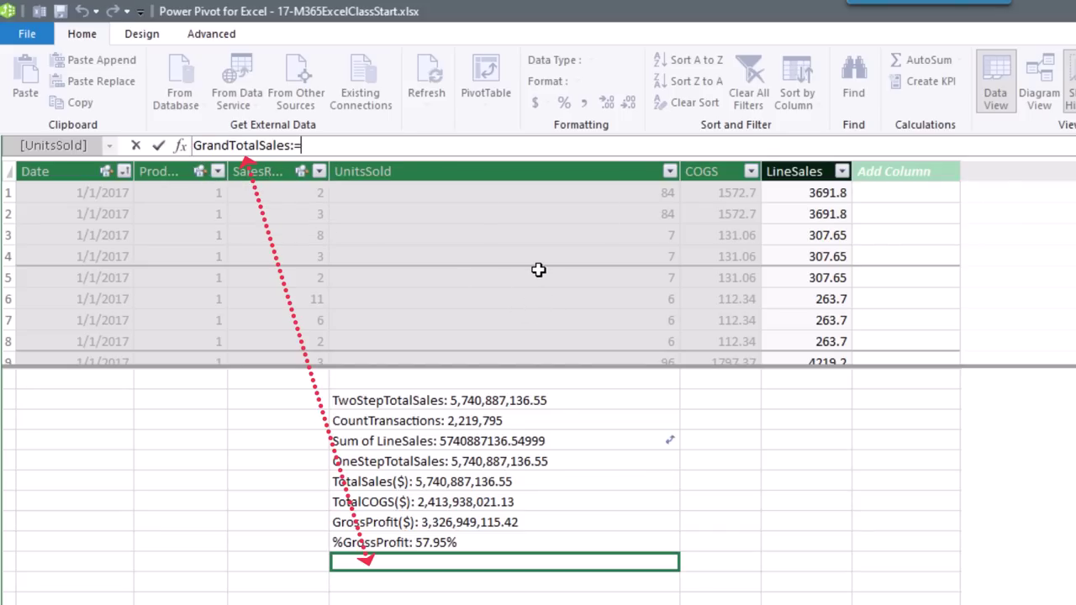
Start GrandTotalSales as CALCULATE with [TotalSales($)] as its expression.
{"action": "type", "text": "c"}
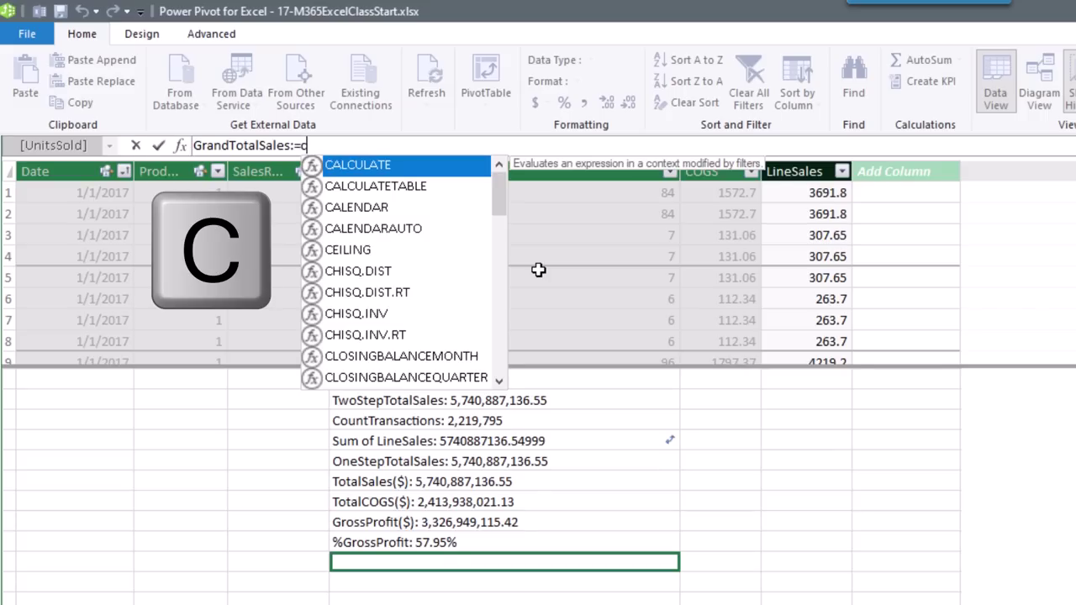
{"action": "key", "text": "Tab"}
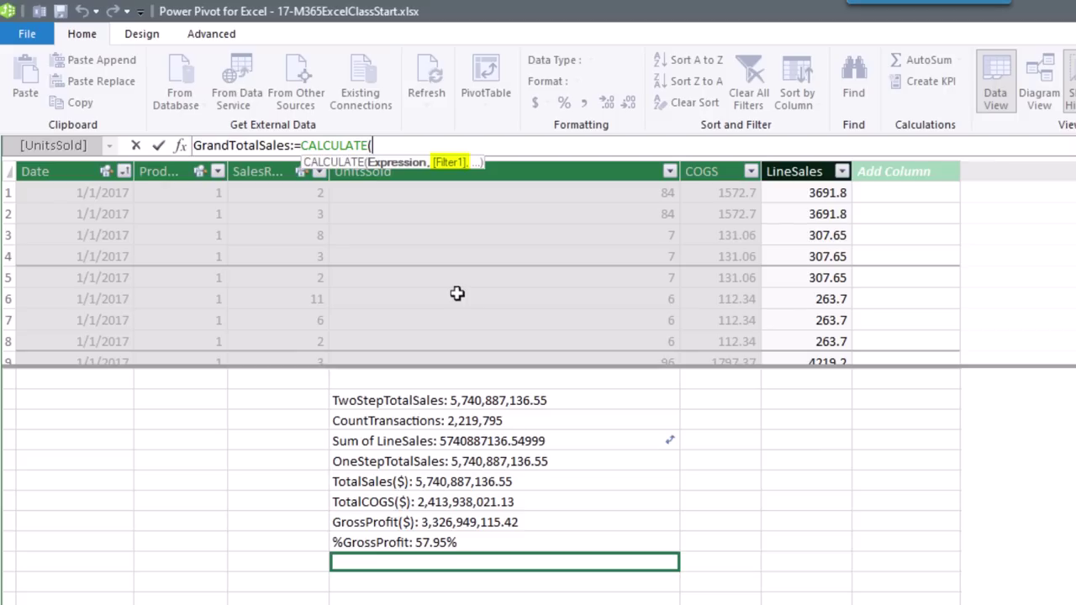
{"action": "type", "text": "["}
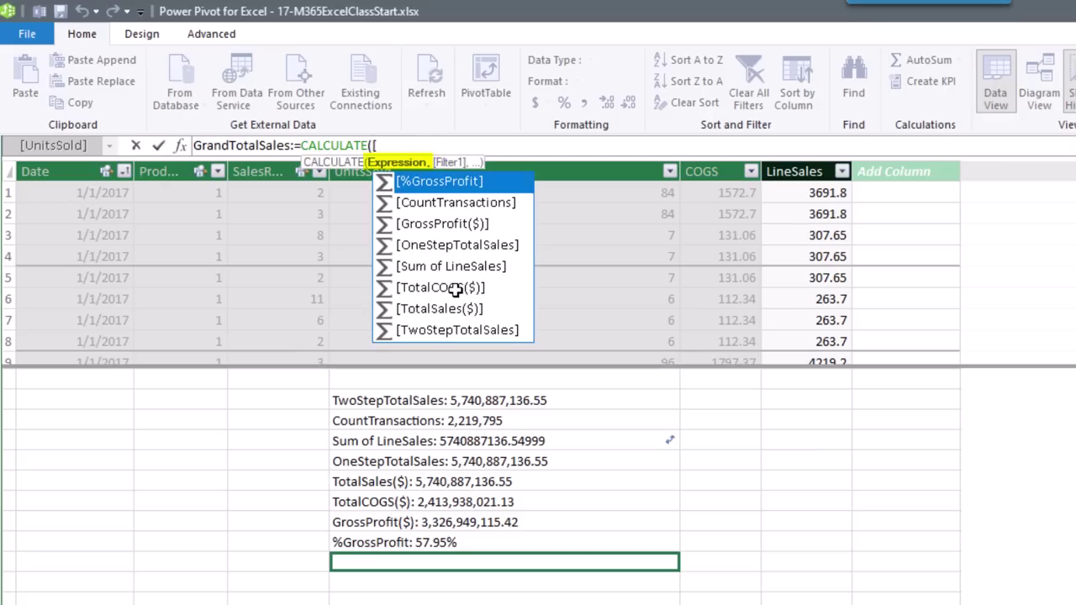
{"action": "type", "text": "t"}
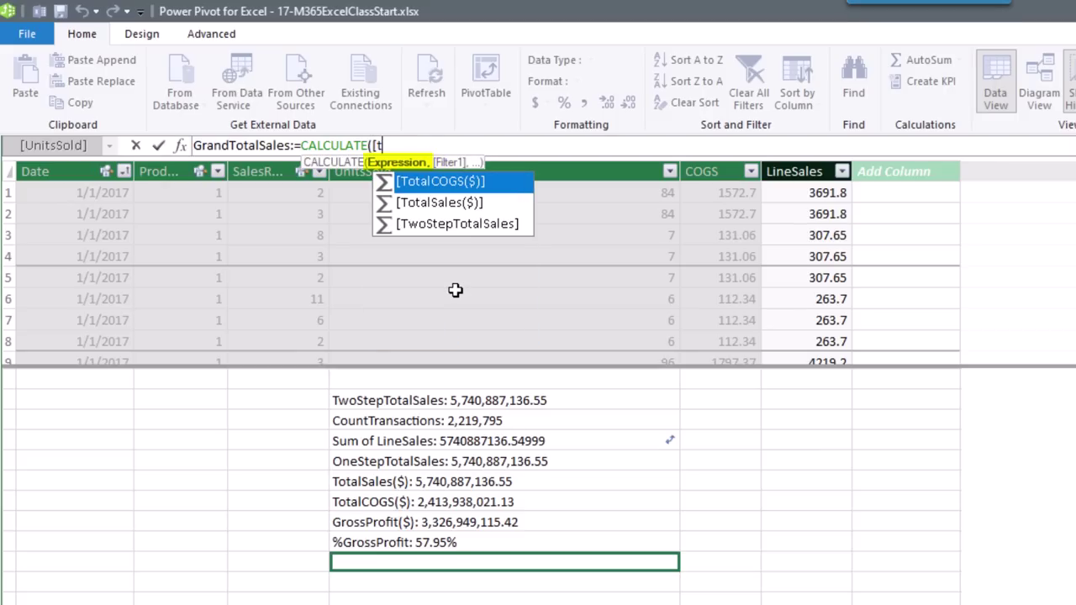
{"action": "key", "text": "Down"}
{"action": "key", "text": "Tab"}
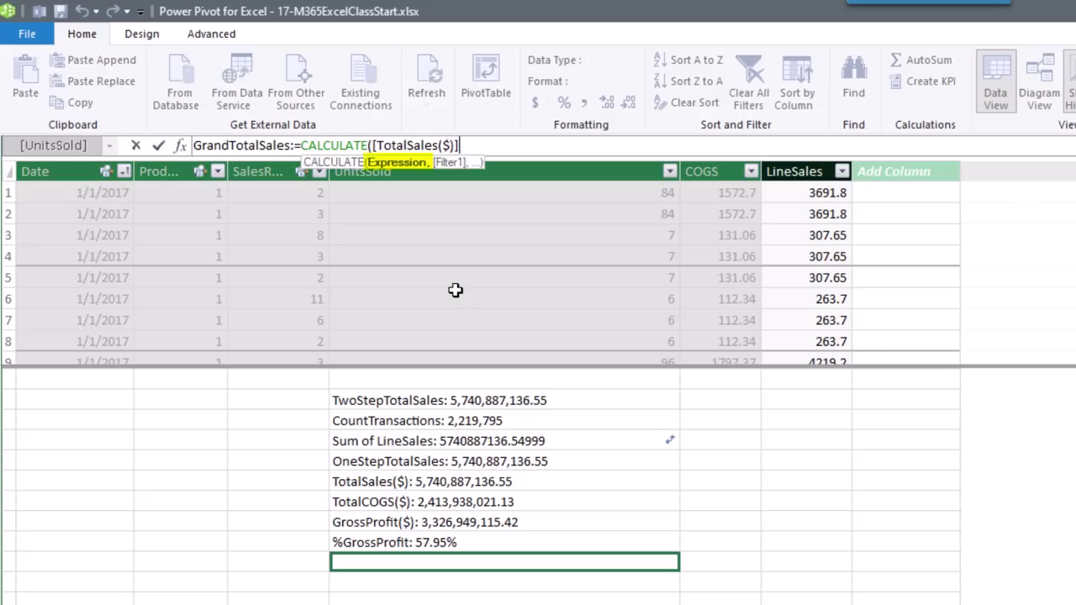
{"action": "type", "text": ","}
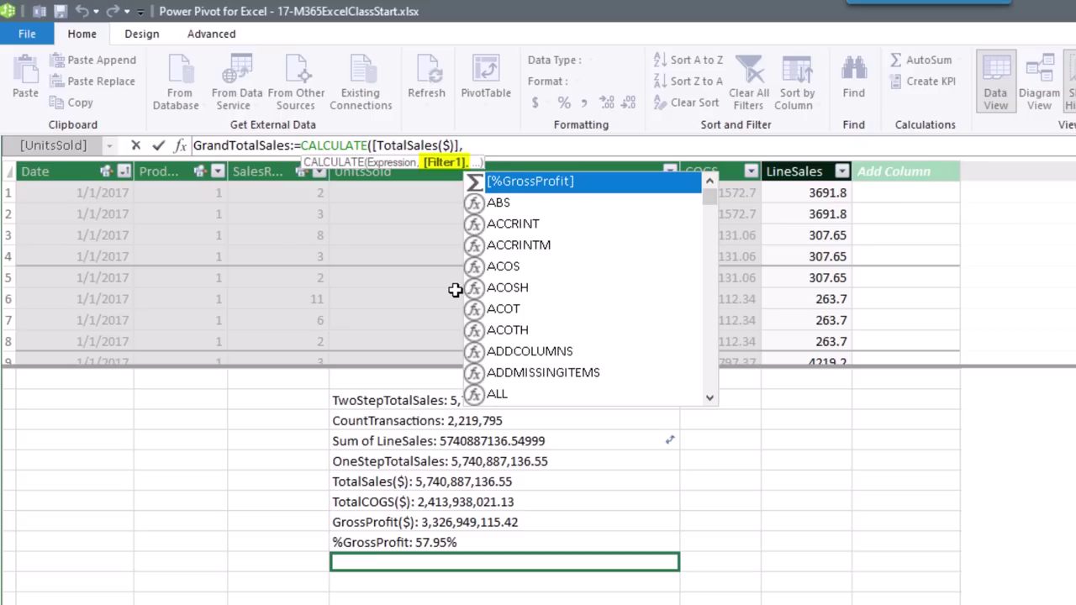
Add ALL() as the filter, commit the measure and apply thousands separators.
{"action": "type", "text": "all"}
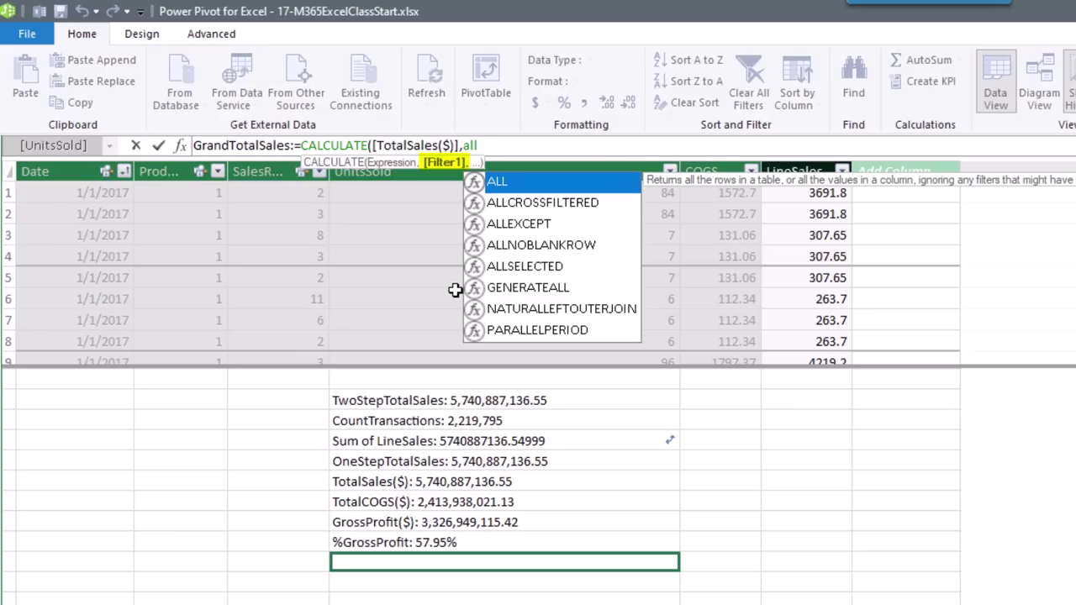
{"action": "key", "text": "Tab"}
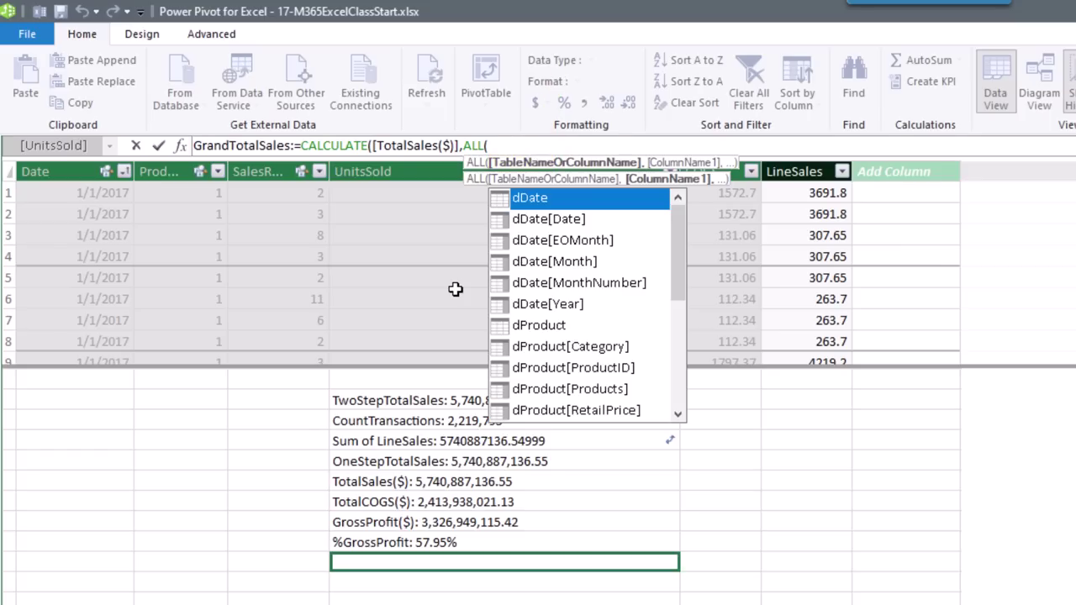
{"action": "type", "text": ")"}
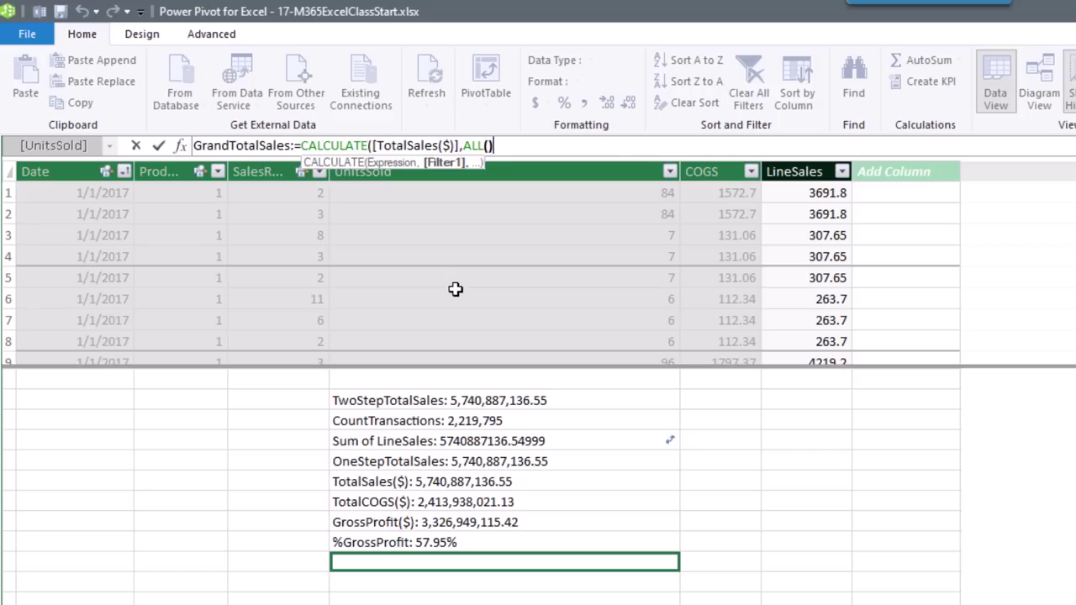
{"action": "type", "text": ")"}
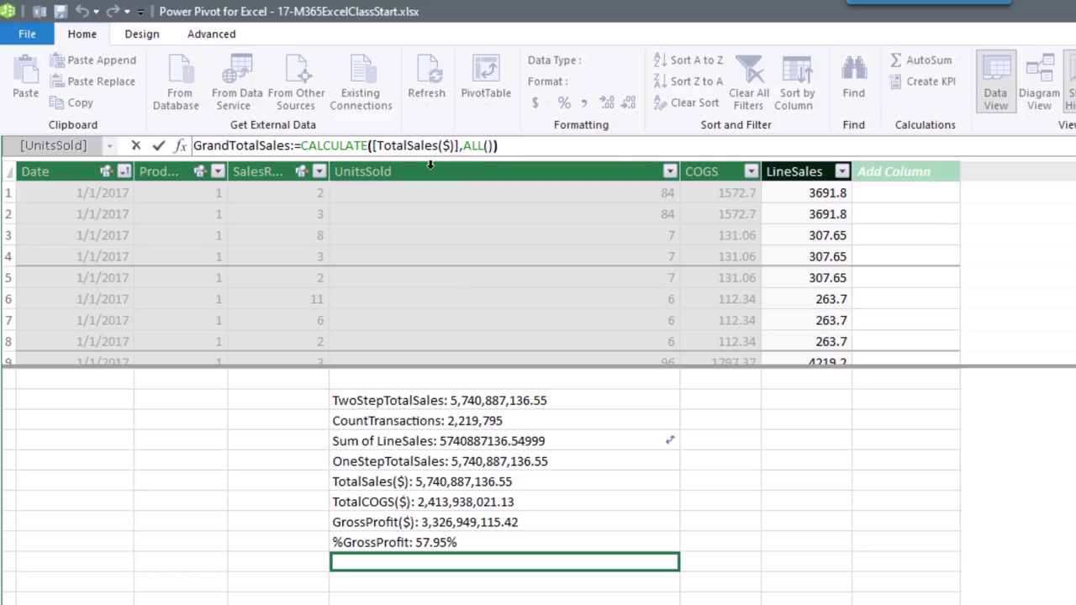
{"action": "left_click", "coordinate": [397, 147]}
{"action": "key", "text": "Right"}
{"action": "key", "text": "Right"}
{"action": "key", "text": "Right"}
{"action": "key", "text": "Right"}
{"action": "key", "text": "Right"}
{"action": "key", "text": "Right"}
{"action": "key", "text": "Right"}
{"action": "key", "text": "Right"}
{"action": "key", "text": "Right"}
{"action": "key", "text": "Right"}
{"action": "key", "text": "Right"}
{"action": "key", "text": "Right"}
{"action": "key", "text": "Right"}
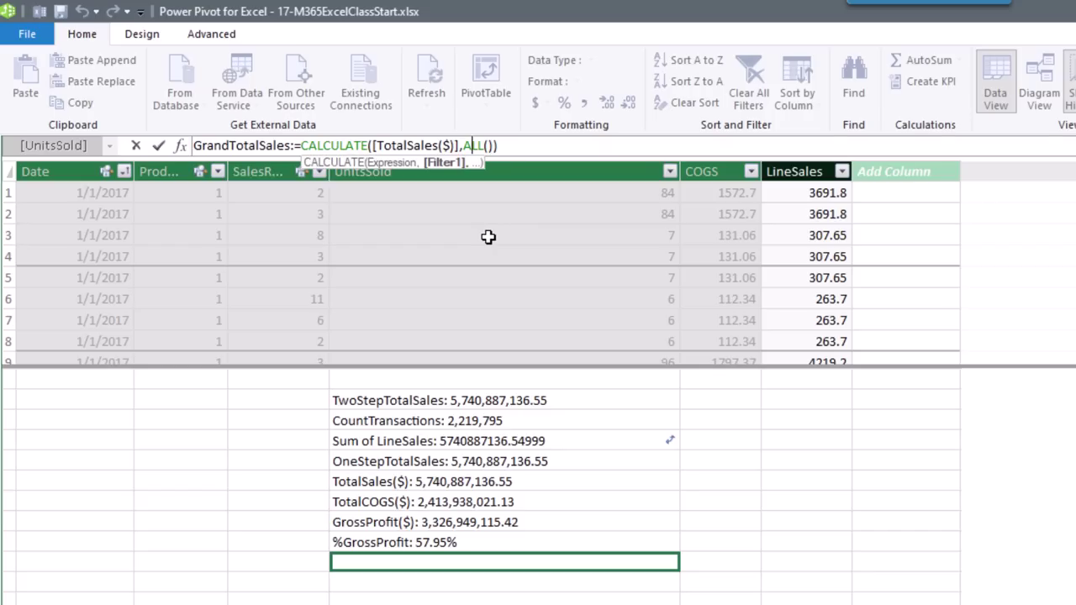
{"action": "key", "text": "Return"}
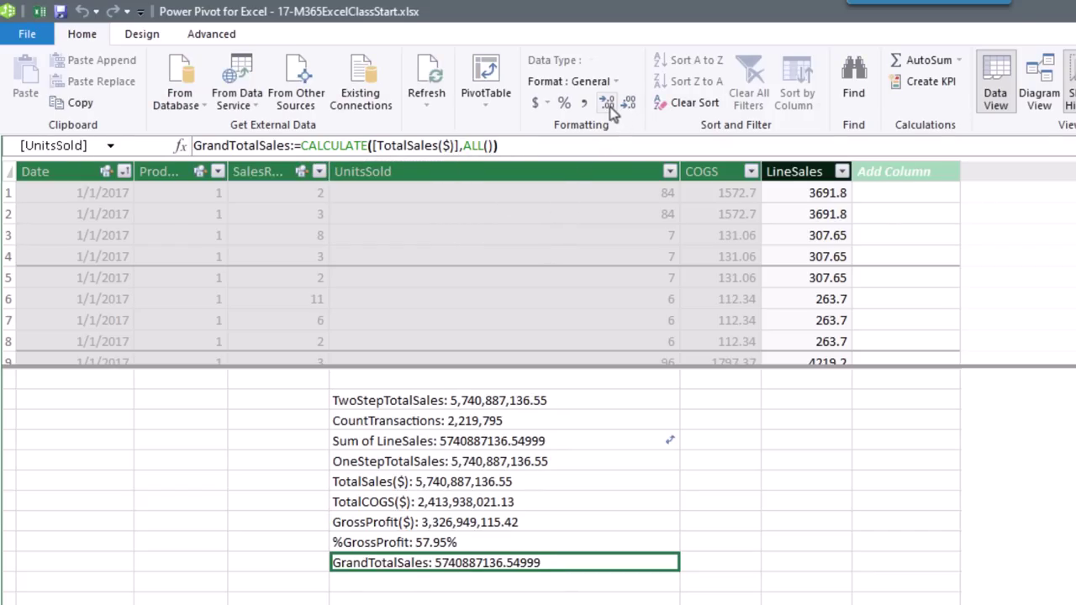
{"action": "left_click", "coordinate": [586, 103]}
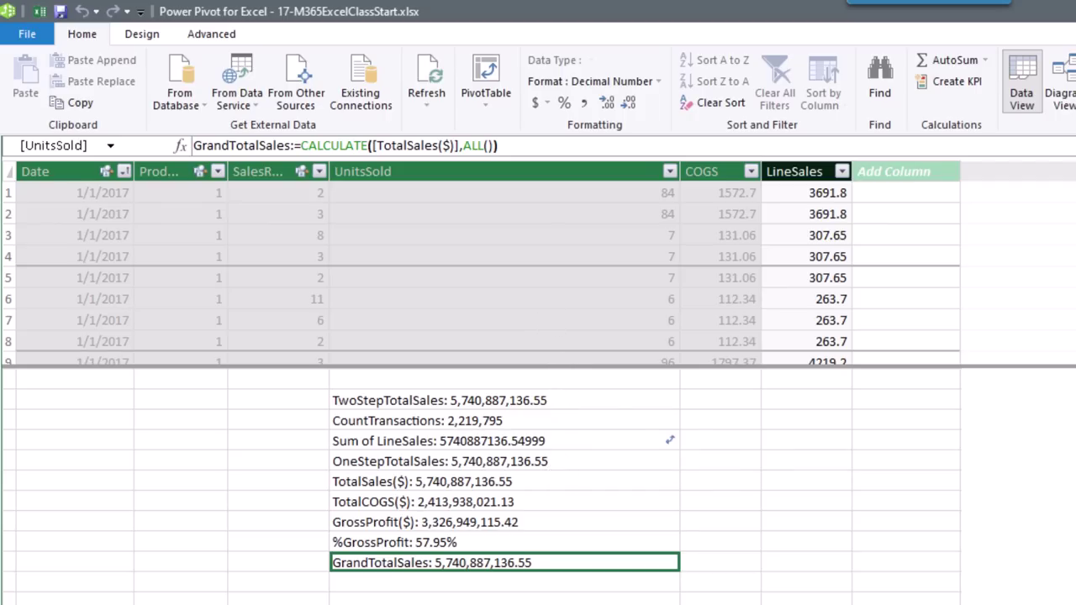
Add the GrandTotalSales measure from fSales to the PivotTable values.
{"action": "key", "text": "alt+Tab"}
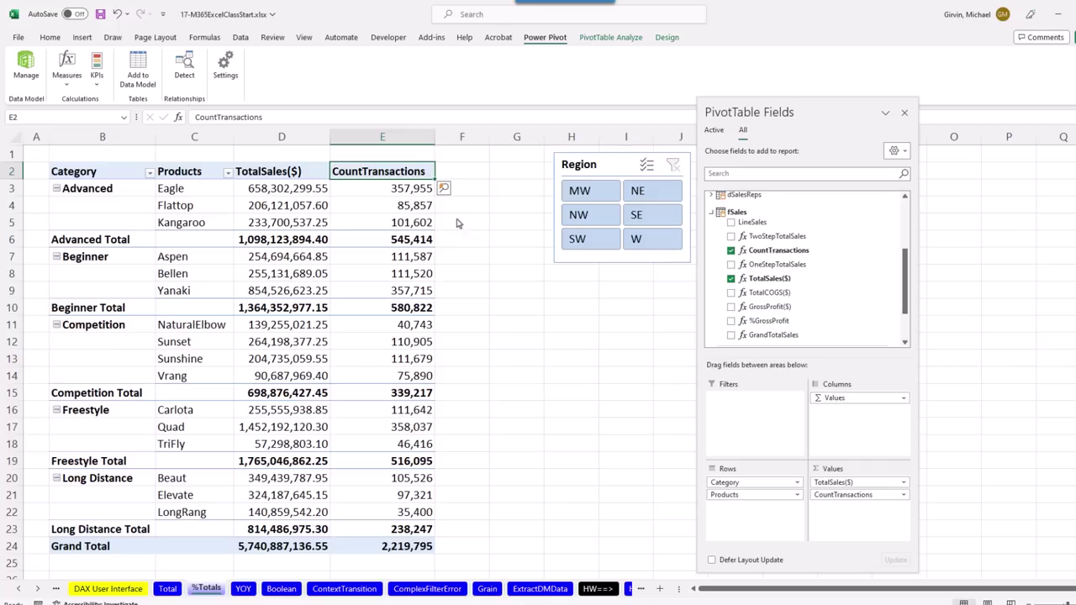
{"action": "scroll", "coordinate": [795, 336], "scroll_direction": "down", "scroll_amount": 3}
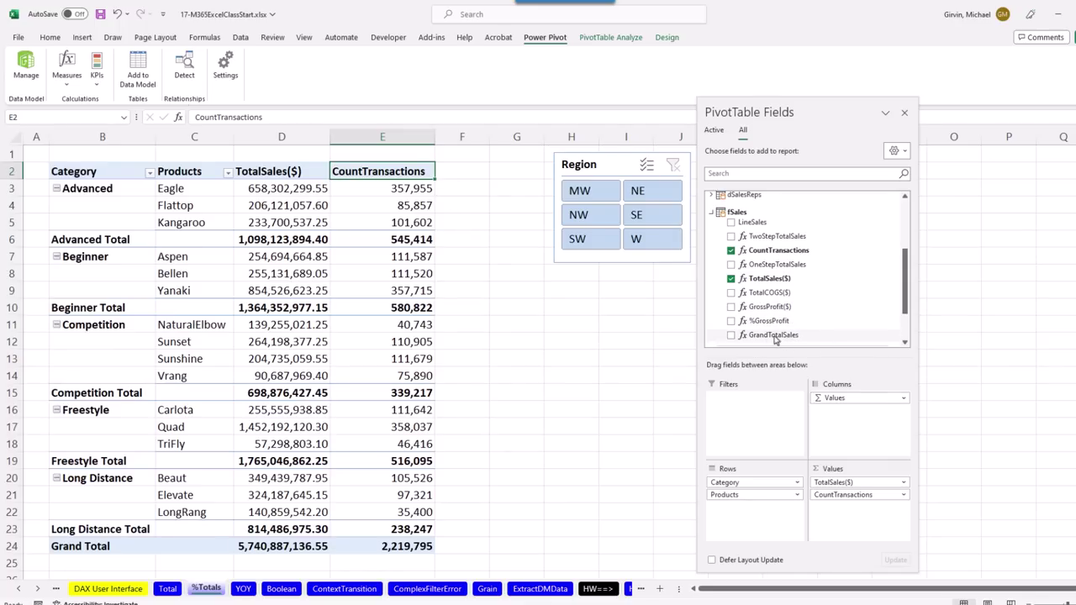
{"action": "left_click", "coordinate": [732, 335]}
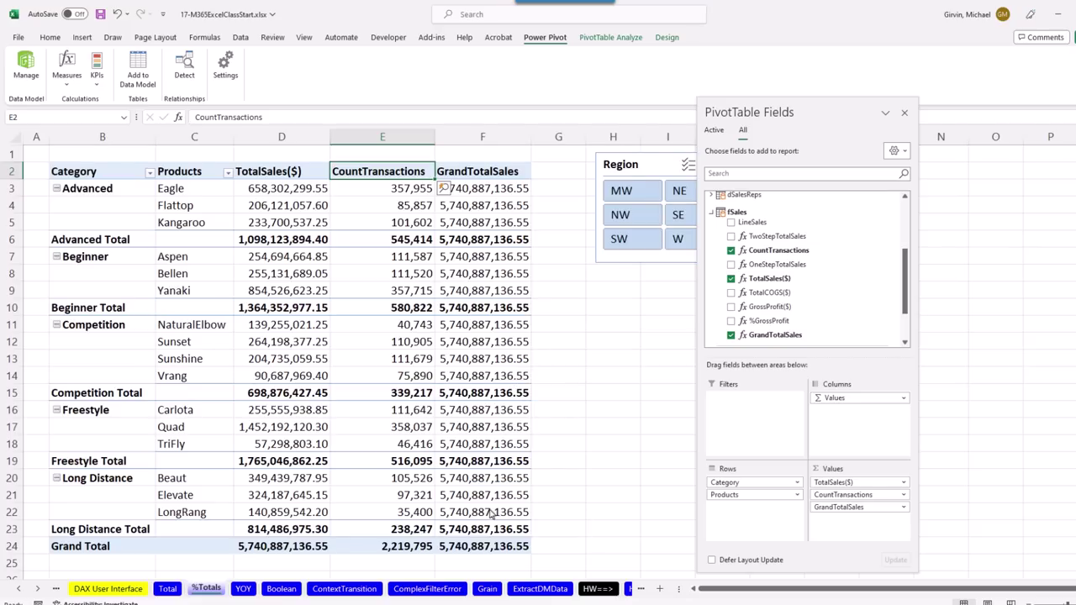
Move the PivotTable Fields pane and shift the Region slicer right and down out of the way.
{"action": "mouse_move", "coordinate": [490, 513]}
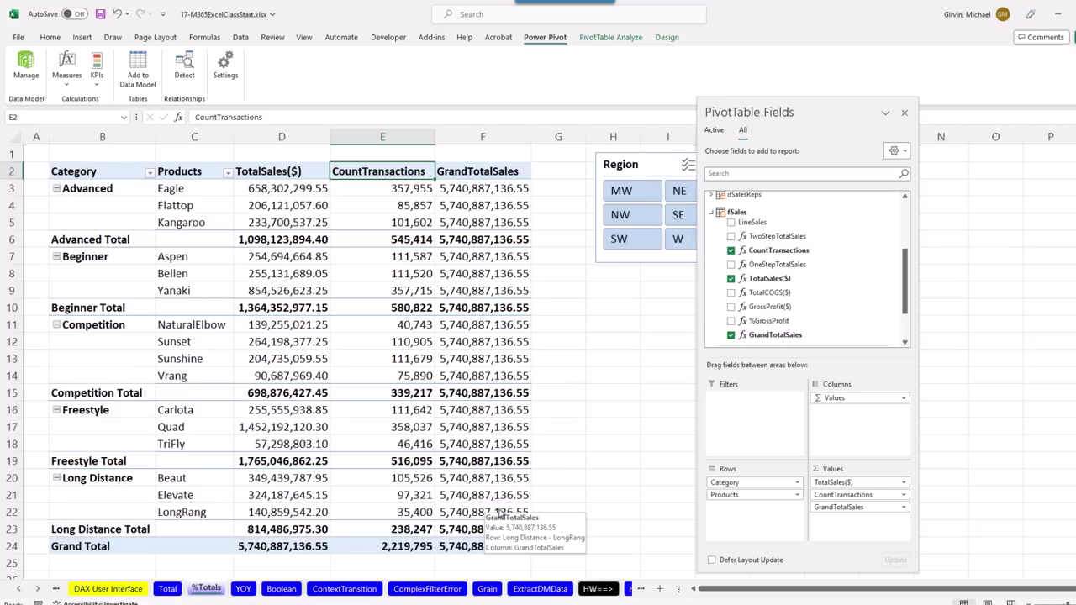
{"action": "left_click_drag", "start_coordinate": [754, 107], "coordinate": [889, 109]}
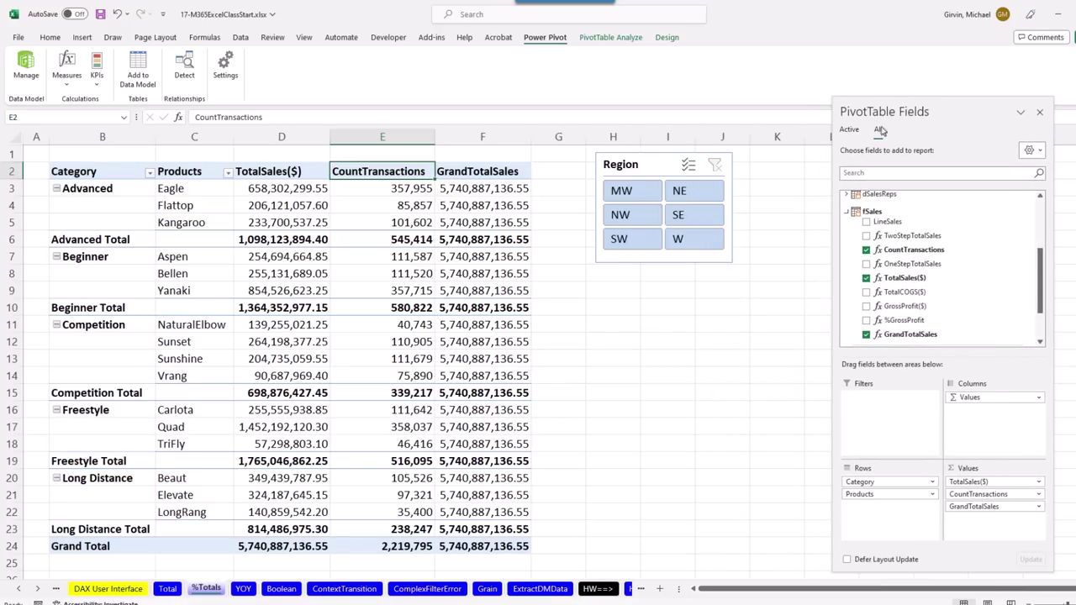
{"action": "left_click_drag", "start_coordinate": [641, 160], "coordinate": [710, 177]}
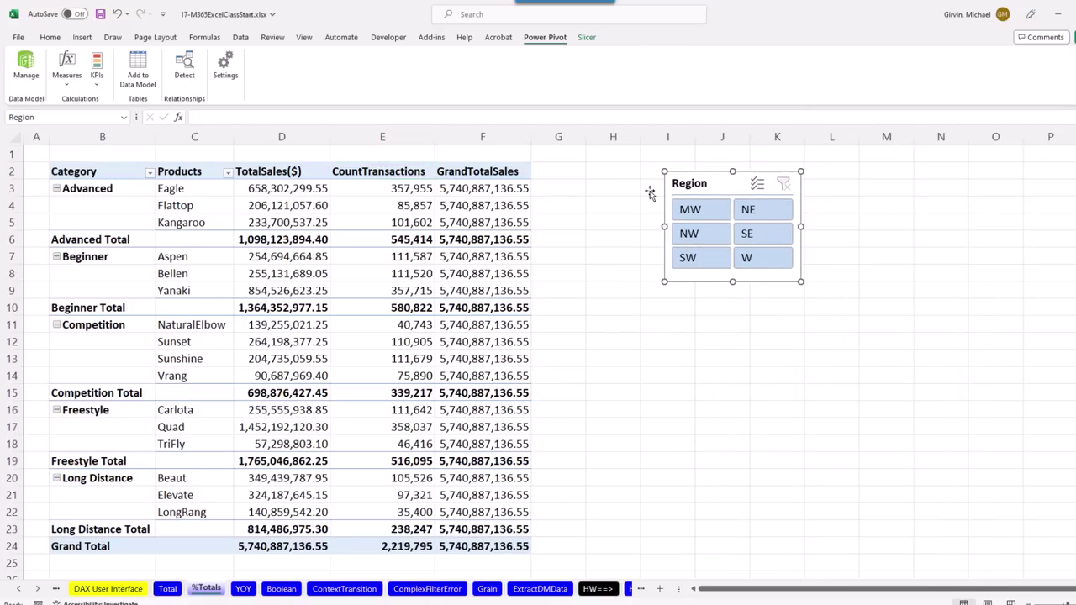
Enter =D3/$D$24 in H3 and fill it down through H23.
{"action": "left_click", "coordinate": [601, 189]}
{"action": "type", "text": "="}
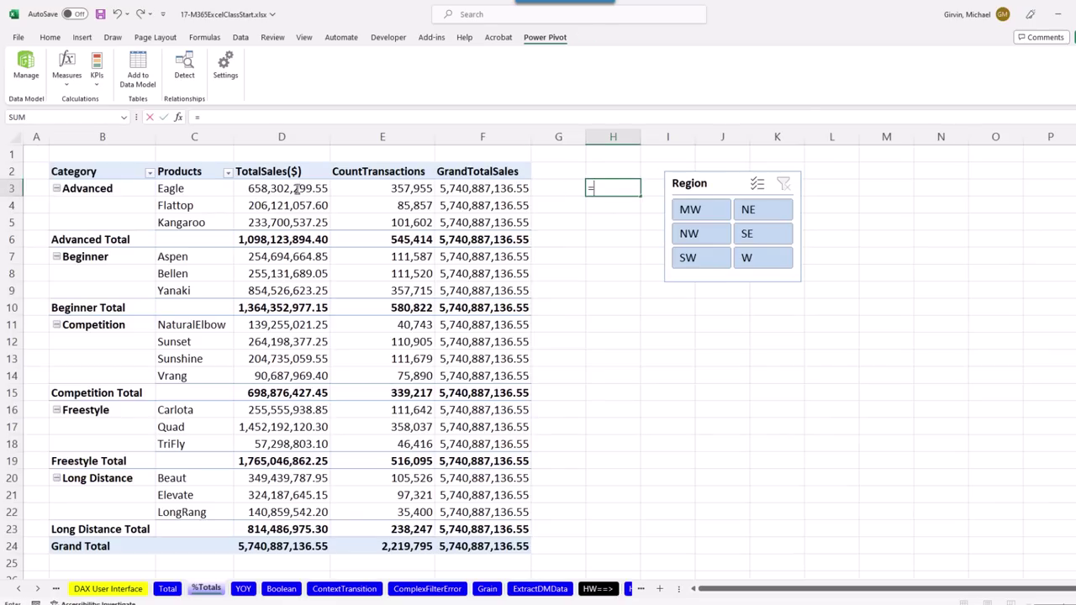
{"action": "left_click", "coordinate": [290, 190]}
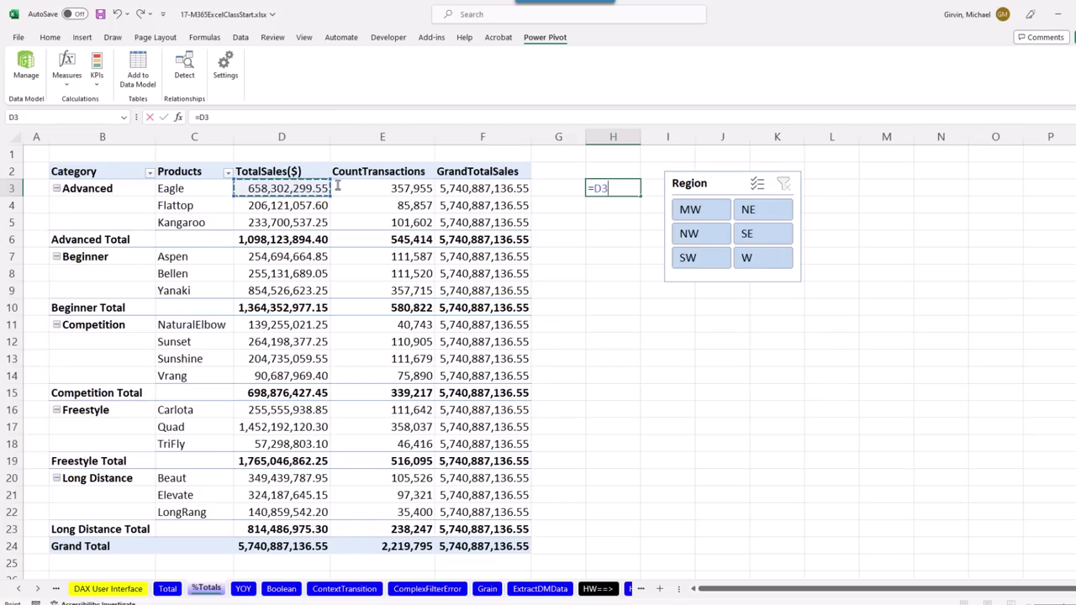
{"action": "type", "text": "/"}
{"action": "left_click", "coordinate": [270, 547]}
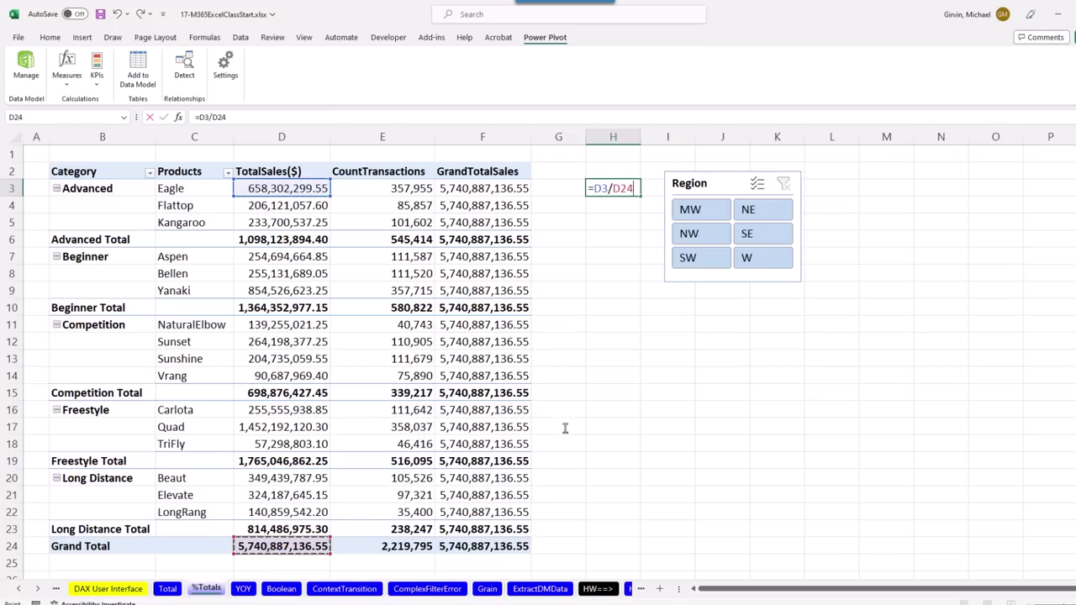
{"action": "key", "text": "F4"}
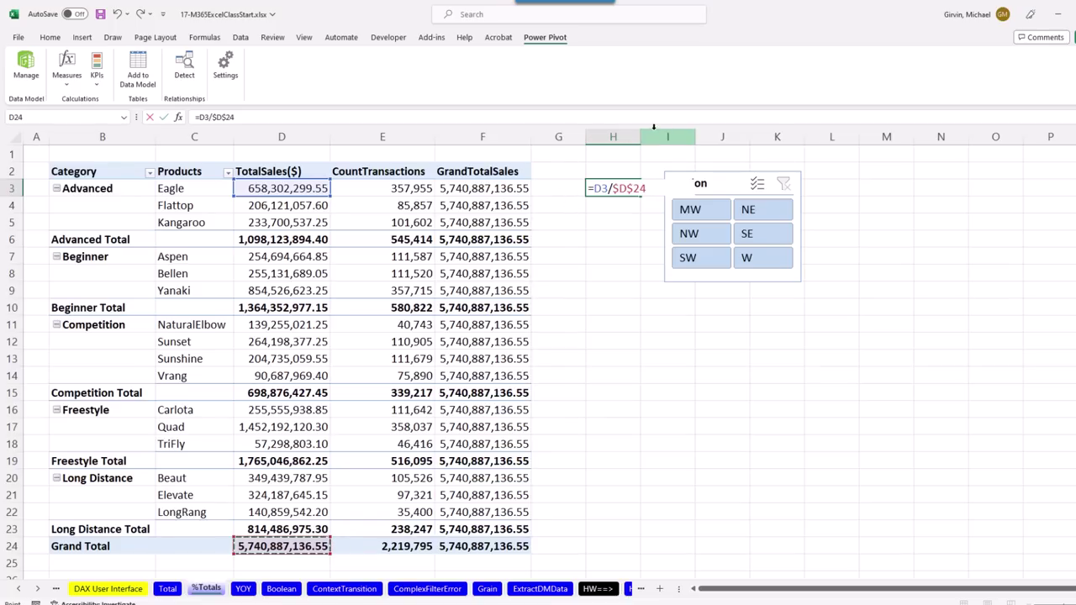
{"action": "key", "text": "ctrl+Return"}
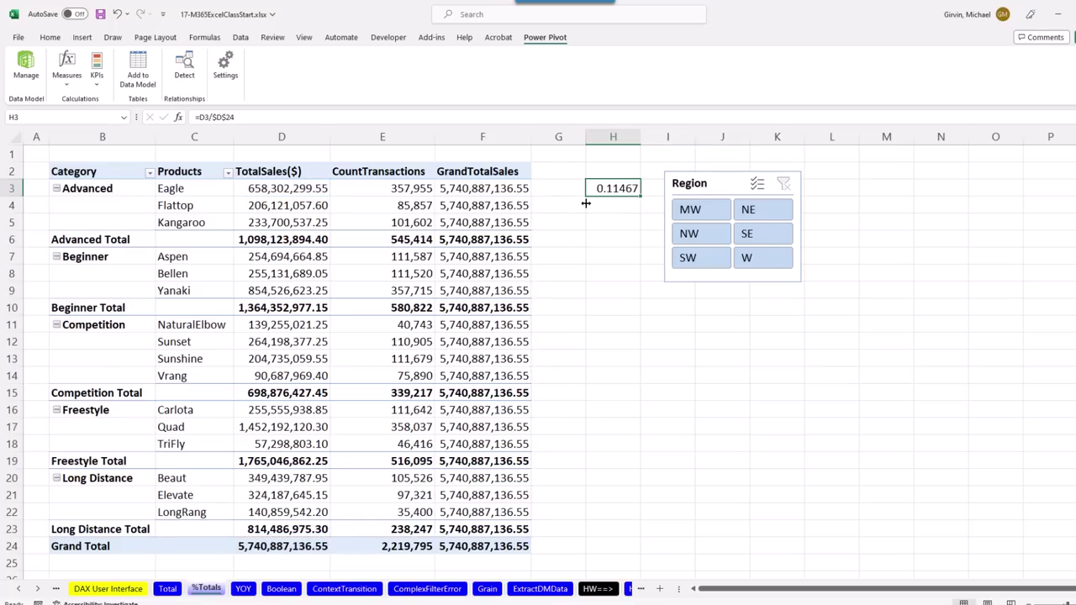
{"action": "left_click_drag", "start_coordinate": [640, 195], "coordinate": [643, 551]}
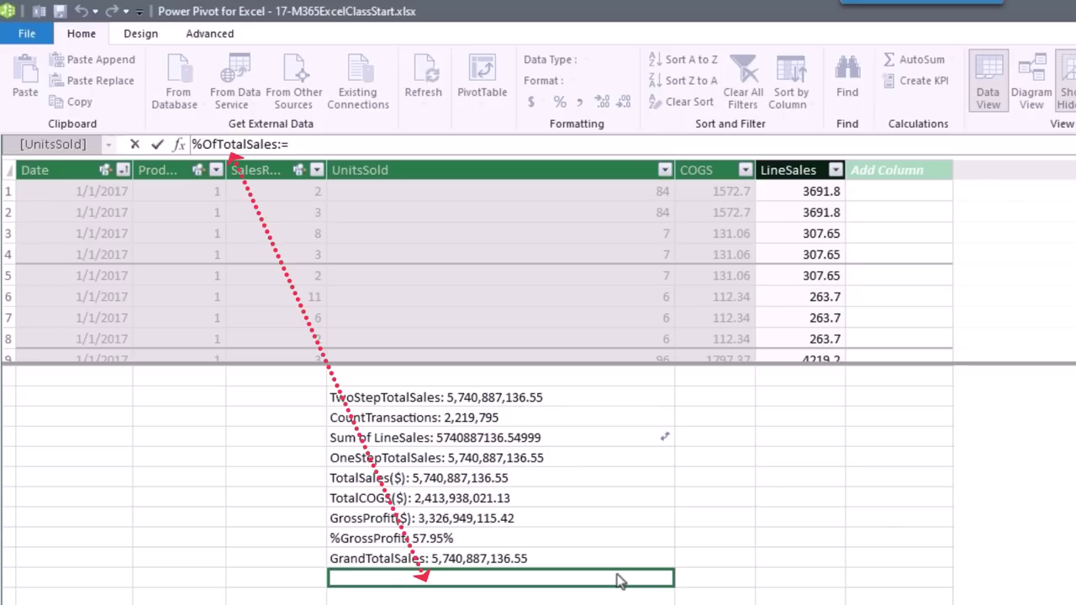
Define %OfTotalSales as DIVIDE([TotalSales($)],[GrandTotalSales]) and format it as a percentage.
{"action": "type", "text": "div"}
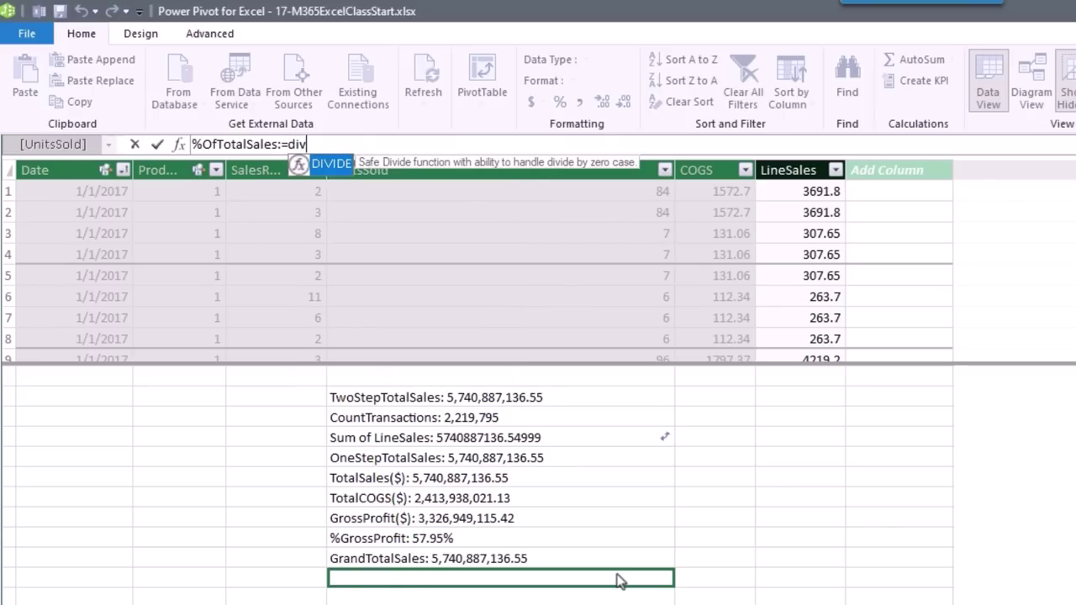
{"action": "key", "text": "Tab"}
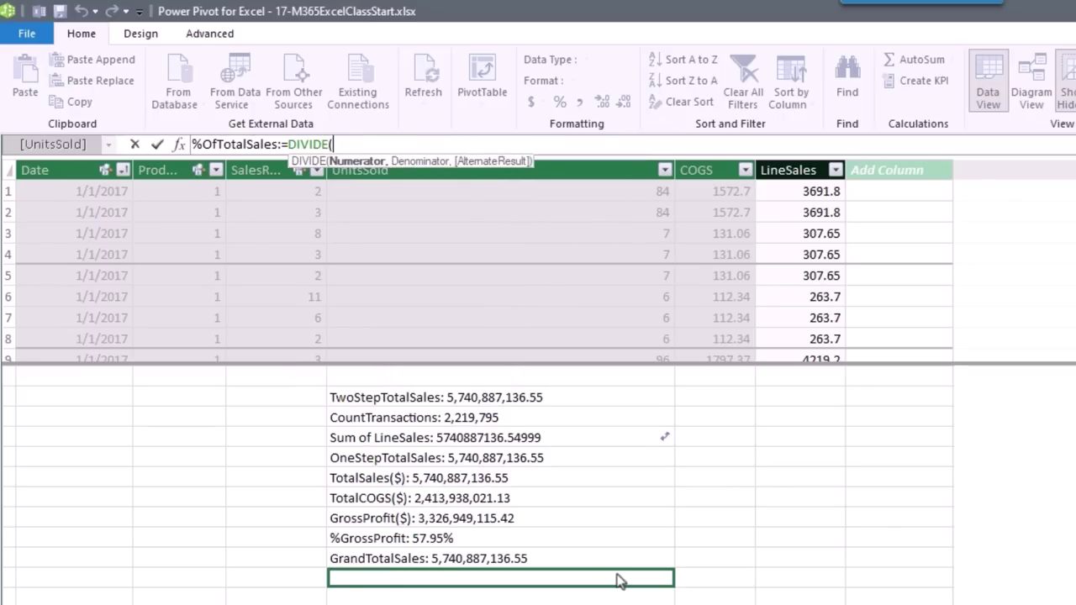
{"action": "type", "text": "[t"}
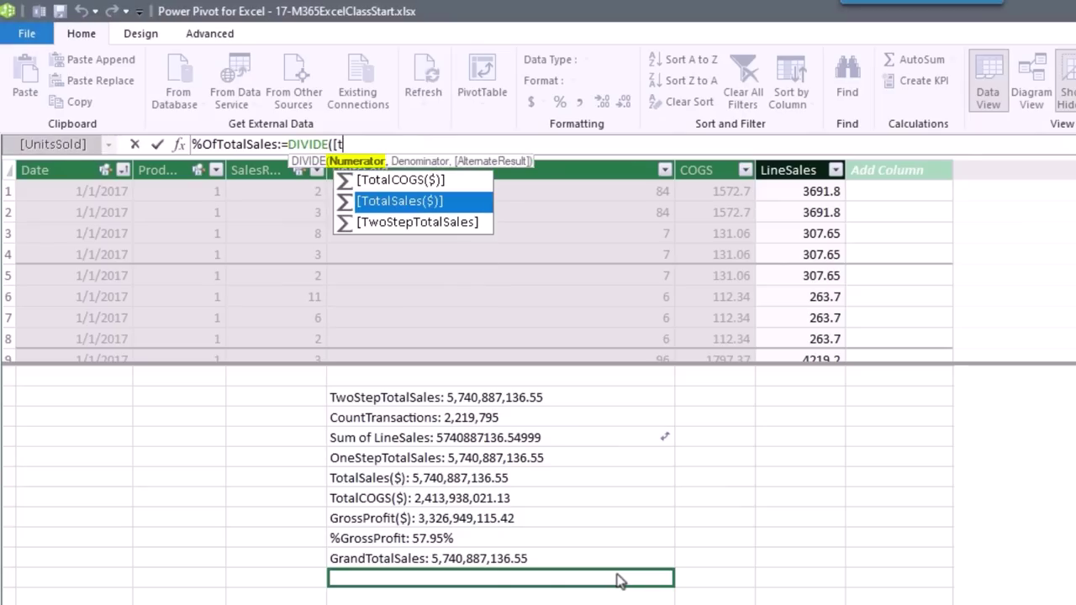
{"action": "key", "text": "Tab"}
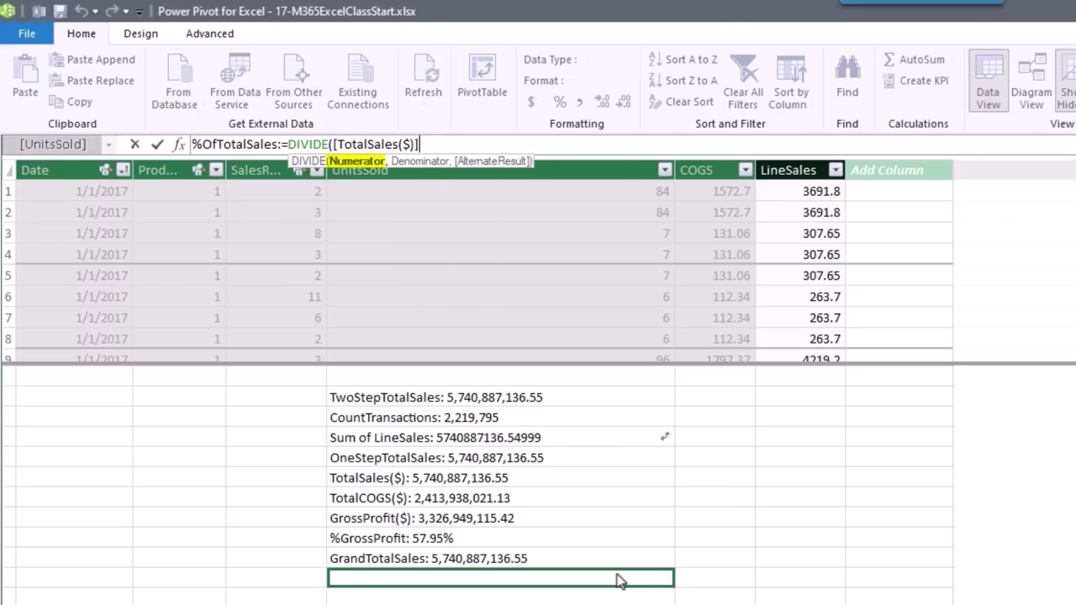
{"action": "type", "text": ","}
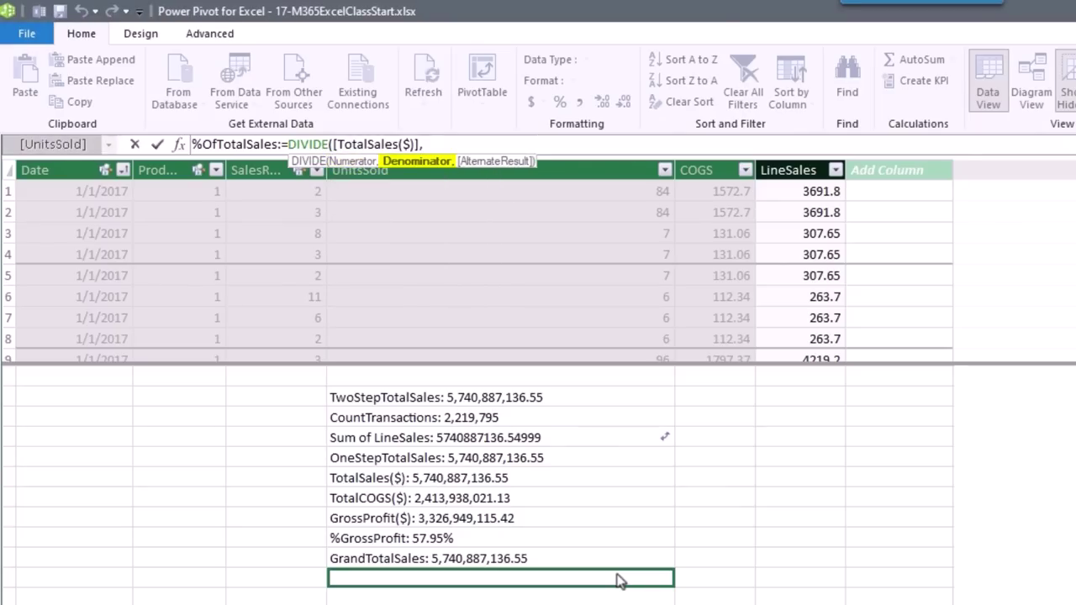
{"action": "type", "text": "["}
{"action": "key", "text": "Down"}
{"action": "key", "text": "Down"}
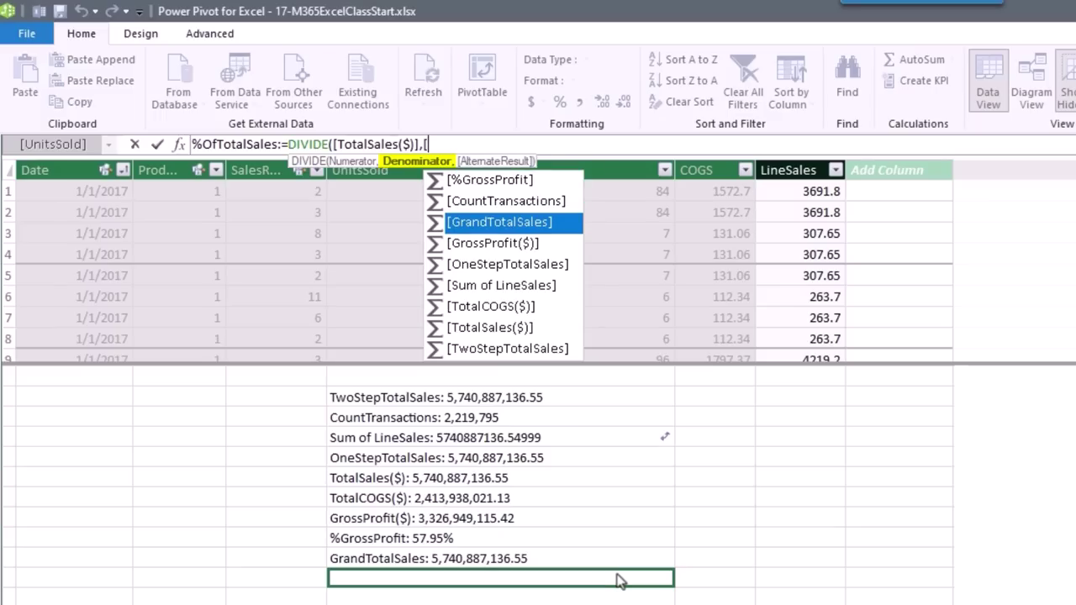
{"action": "key", "text": "Tab"}
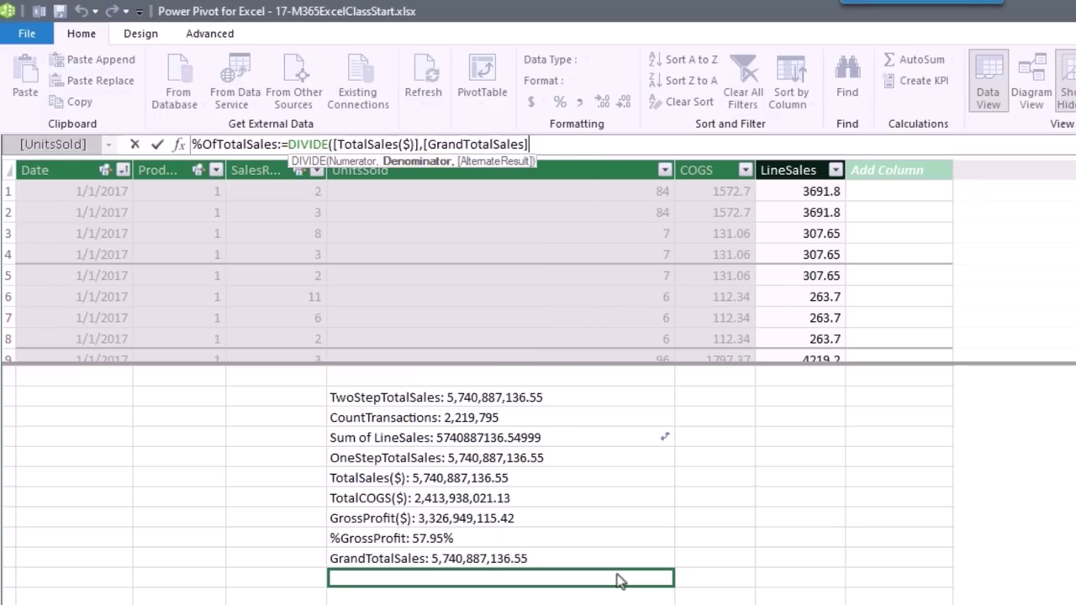
{"action": "type", "text": ")"}
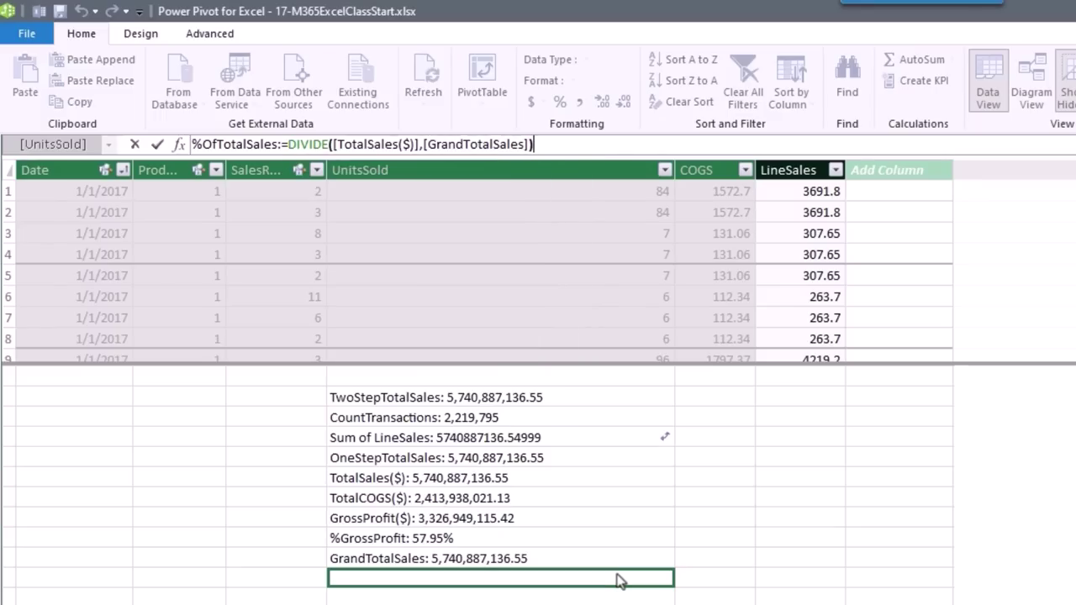
{"action": "key", "text": "Return"}
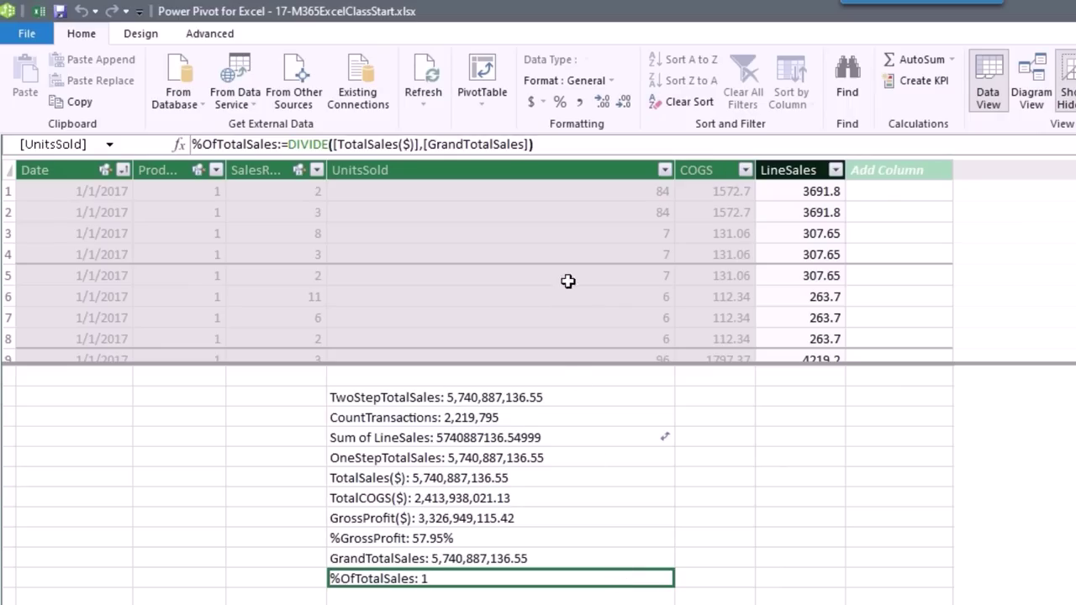
{"action": "left_click", "coordinate": [560, 103]}
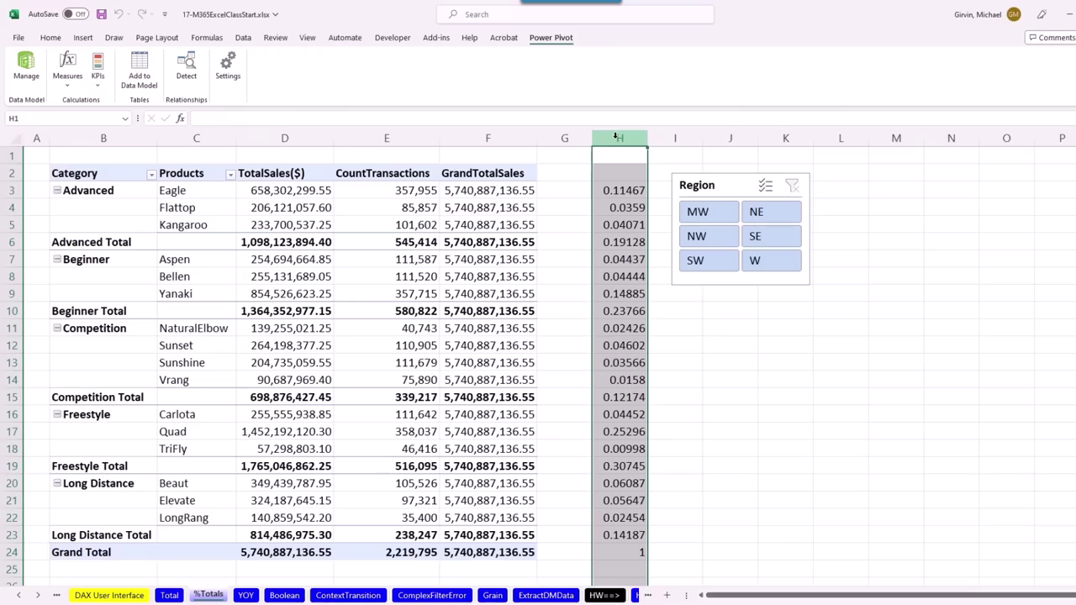
{"action": "right_click", "coordinate": [620, 139]}
Insert a blank column at H and add %OfTotalSales to the PivotTable values.
{"action": "left_click", "coordinate": [649, 256]}
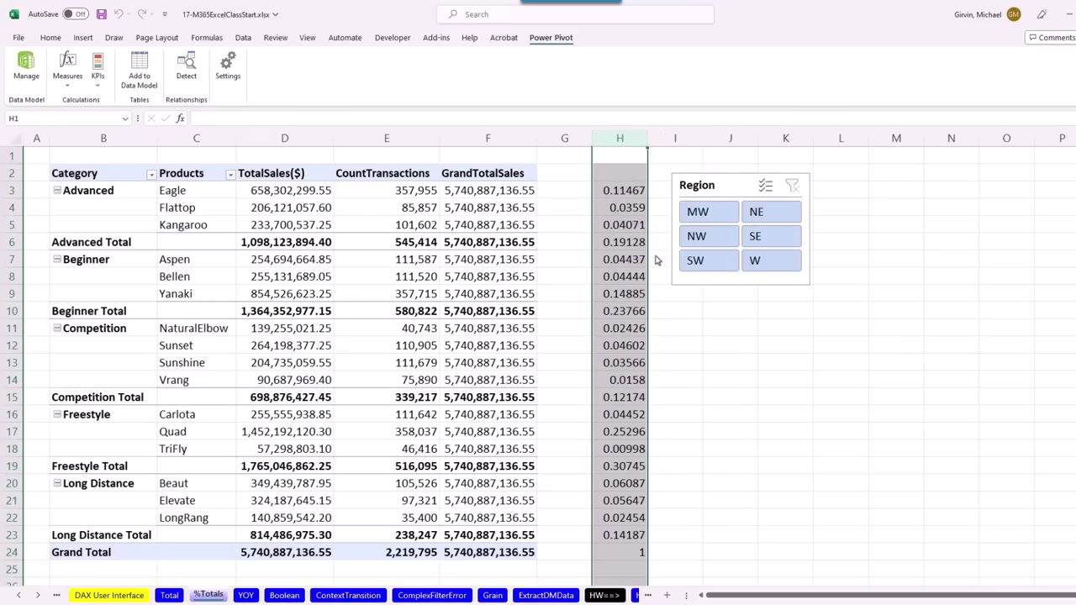
{"action": "left_click", "coordinate": [524, 185]}
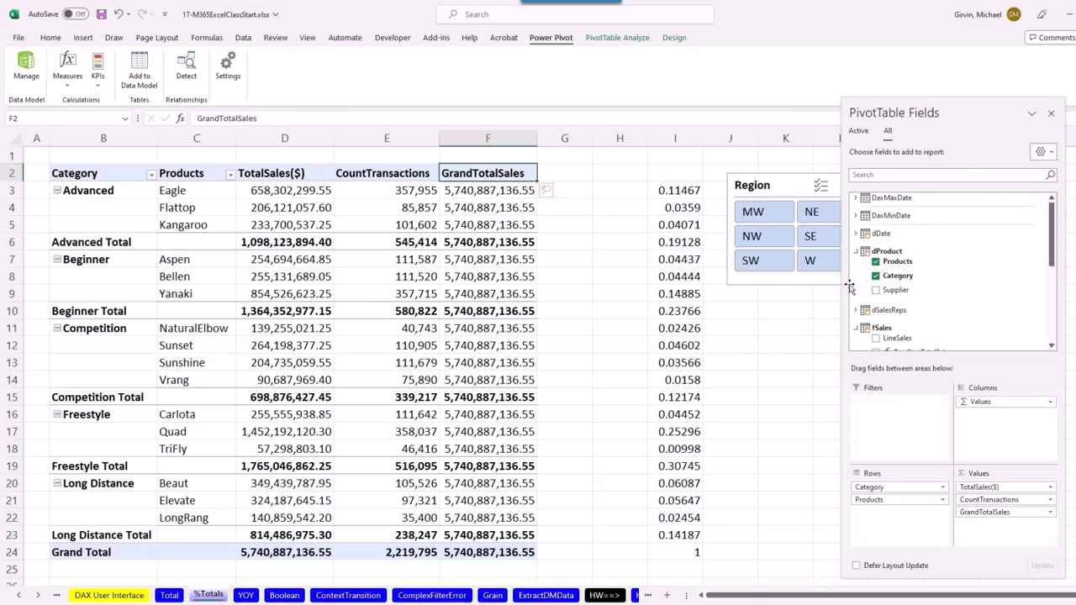
{"action": "scroll", "coordinate": [954, 322], "scroll_direction": "down", "scroll_amount": 3}
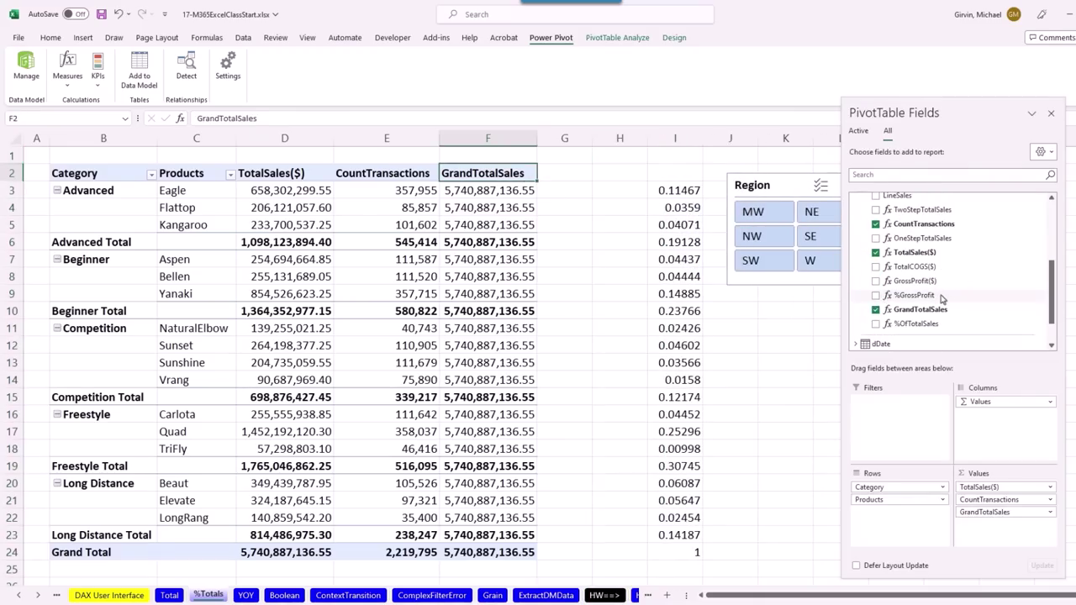
{"action": "left_click", "coordinate": [877, 325]}
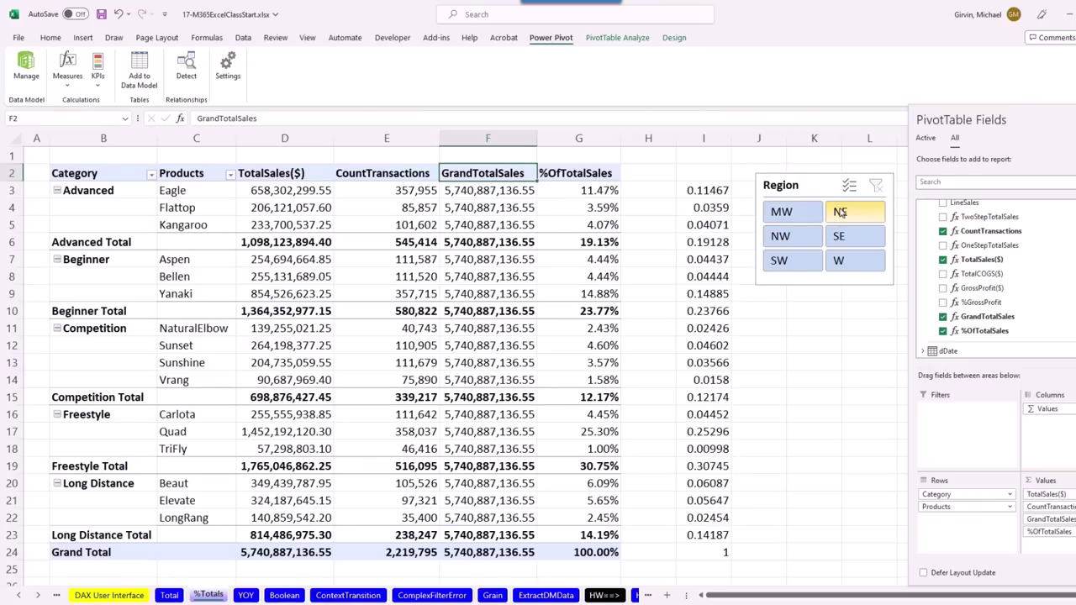
Select MW on the Region slicer to filter the pivot.
{"action": "left_click", "coordinate": [799, 219]}
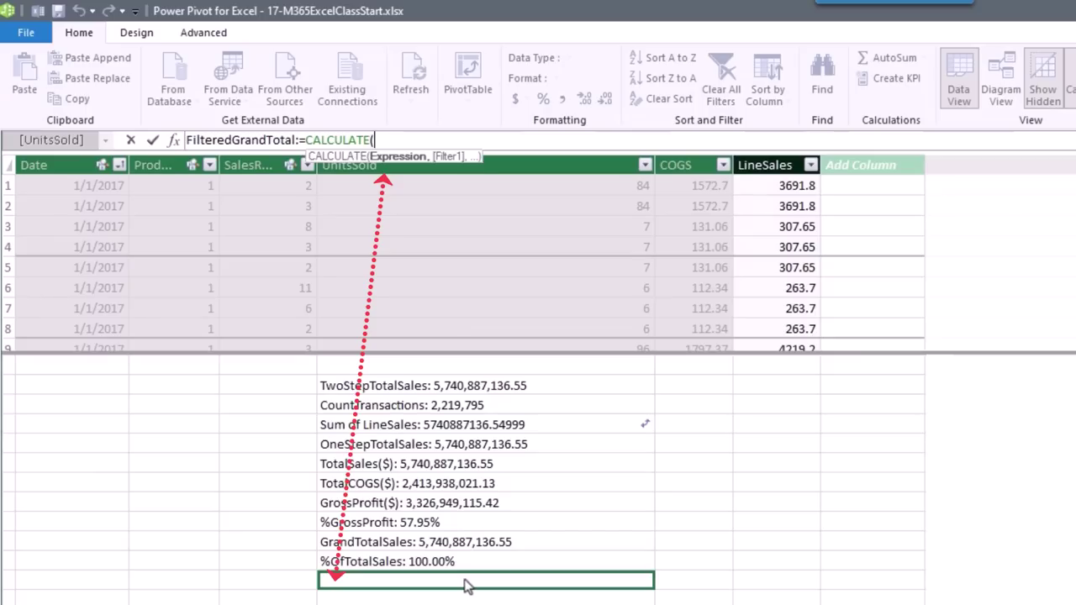
Complete FilteredGrandTotal as CALCULATE([TotalSales($)],ALLSELECTED()) with thousands separators.
{"action": "type", "text": "[t"}
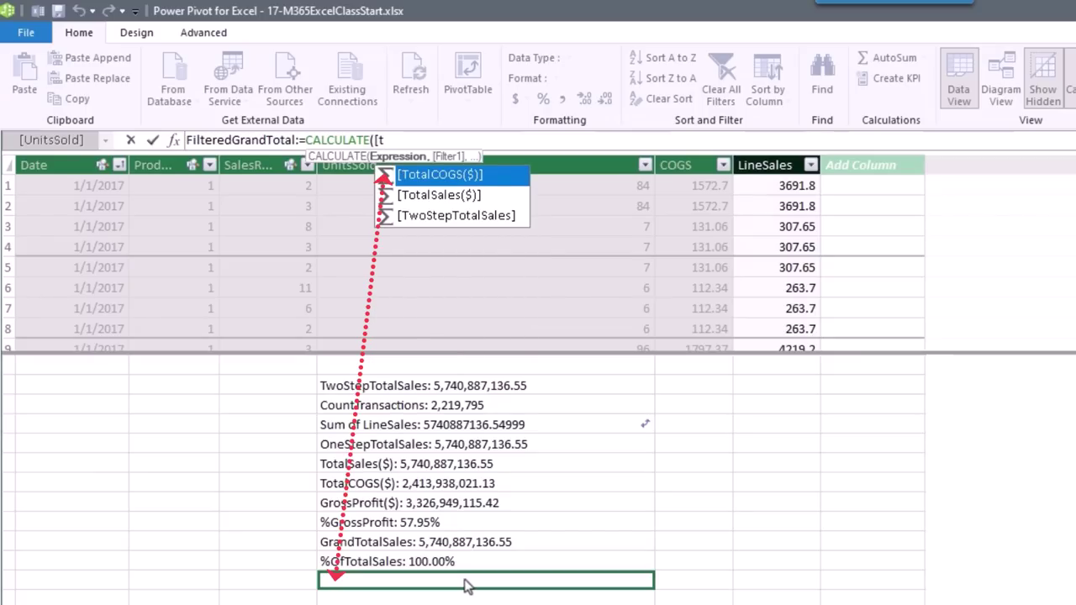
{"action": "key", "text": "Down"}
{"action": "key", "text": "Tab"}
{"action": "type", "text": ","}
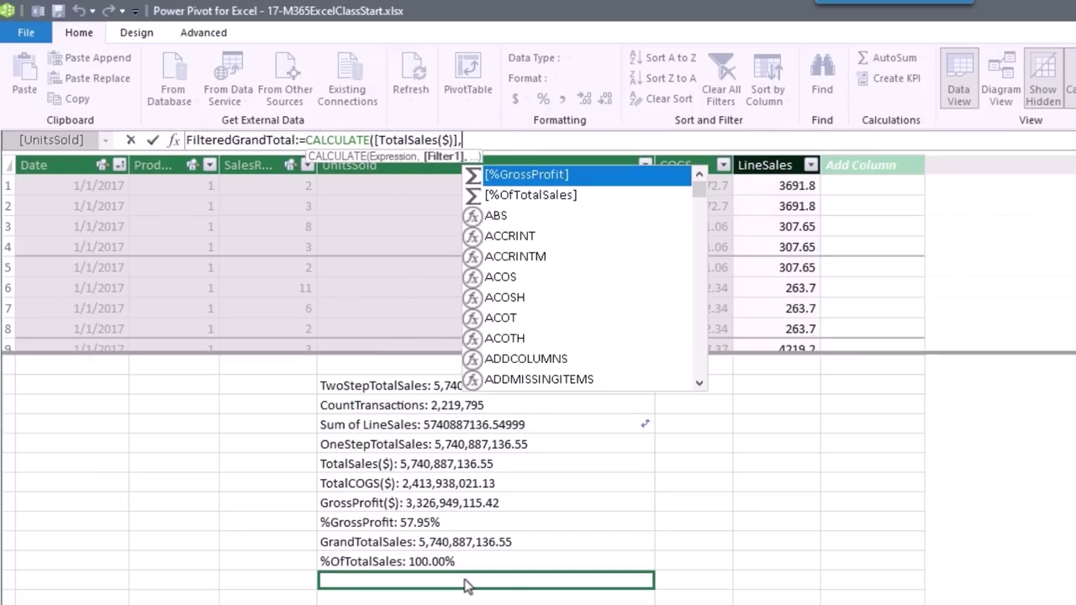
{"action": "type", "text": "all"}
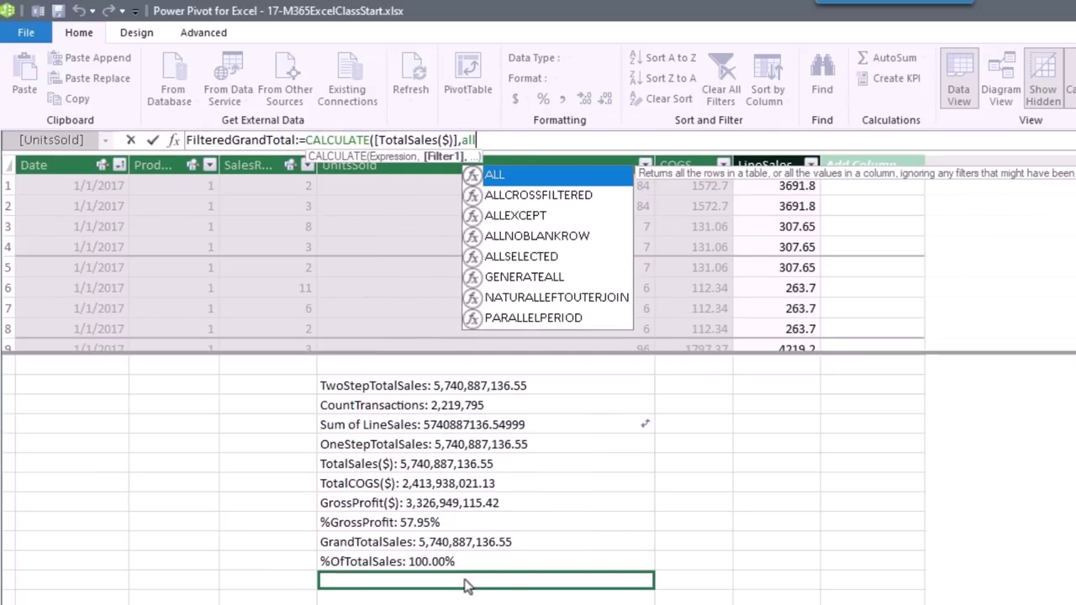
{"action": "type", "text": "s"}
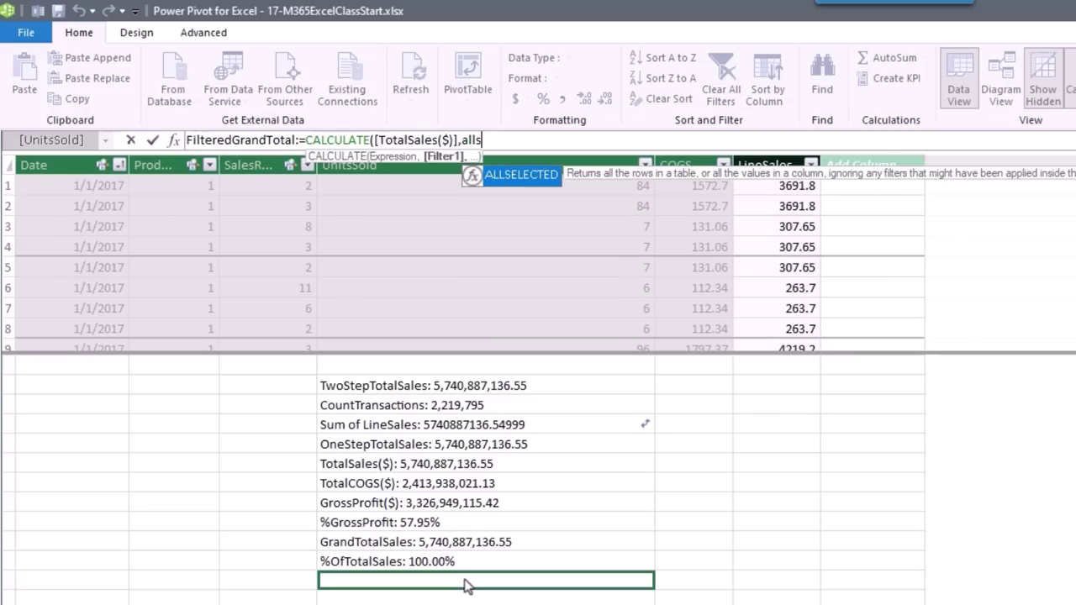
{"action": "key", "text": "Tab"}
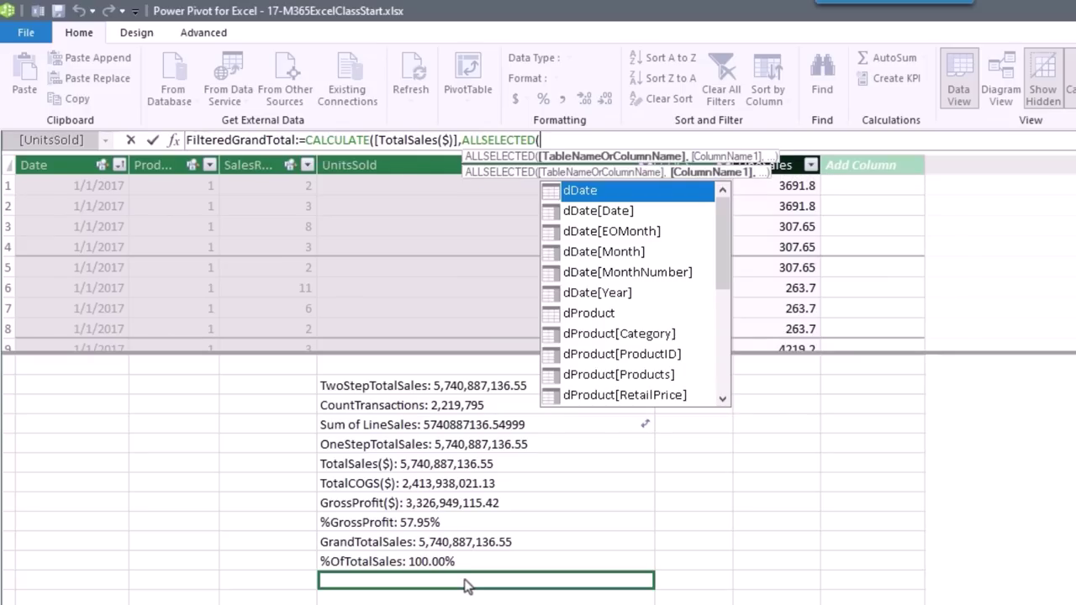
{"action": "type", "text": ")"}
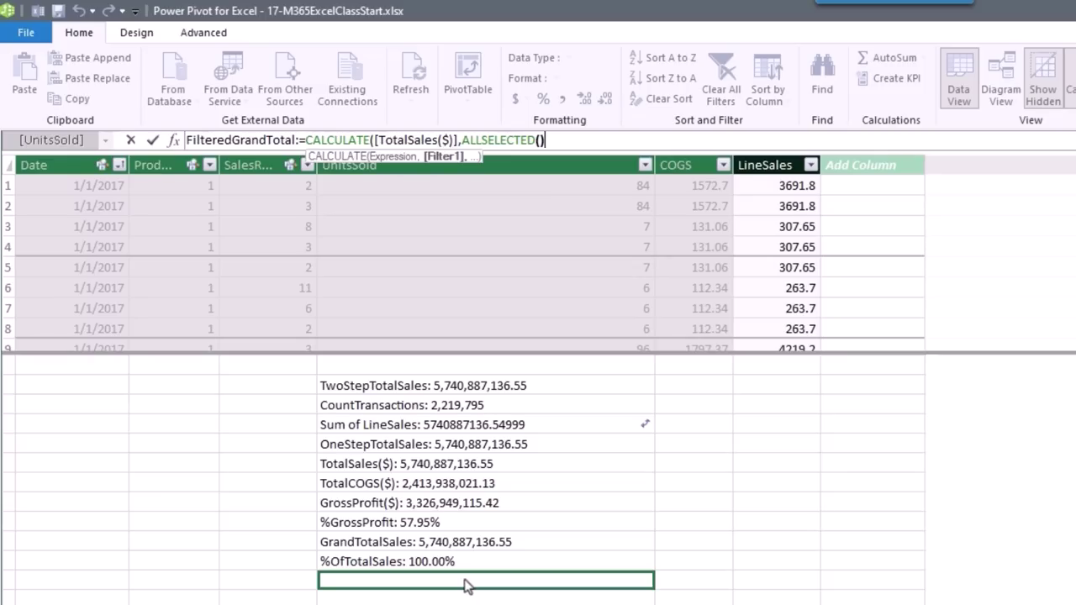
{"action": "type", "text": ")"}
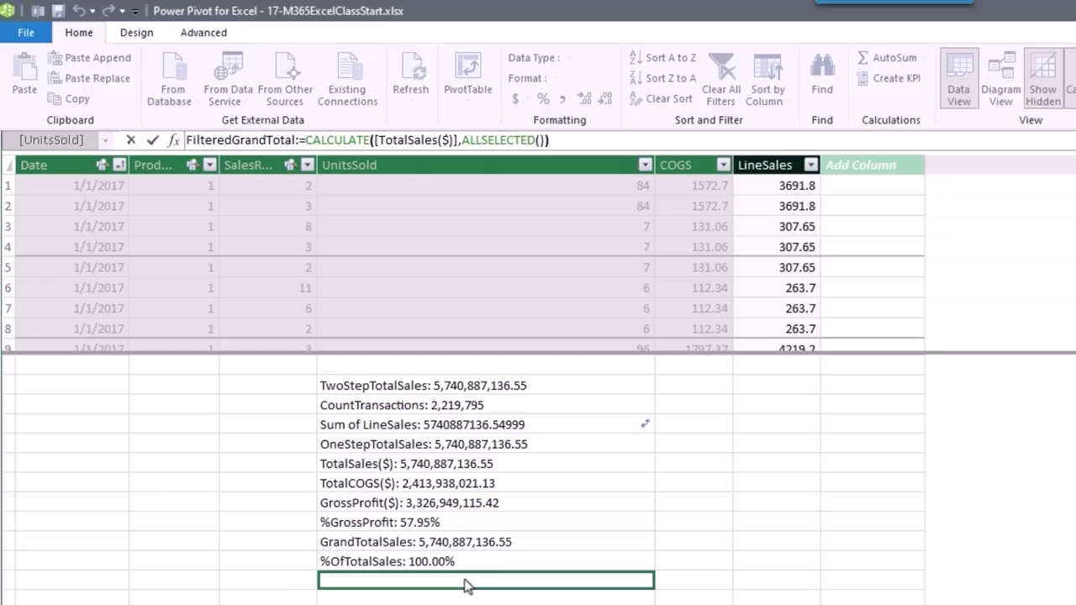
{"action": "key", "text": "Return"}
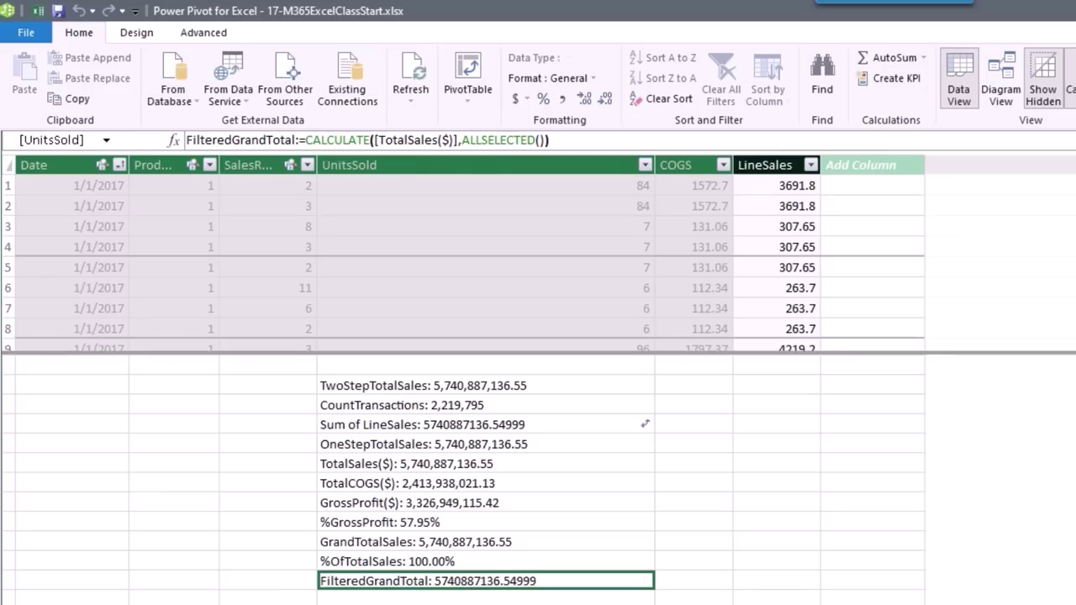
{"action": "left_click", "coordinate": [564, 99]}
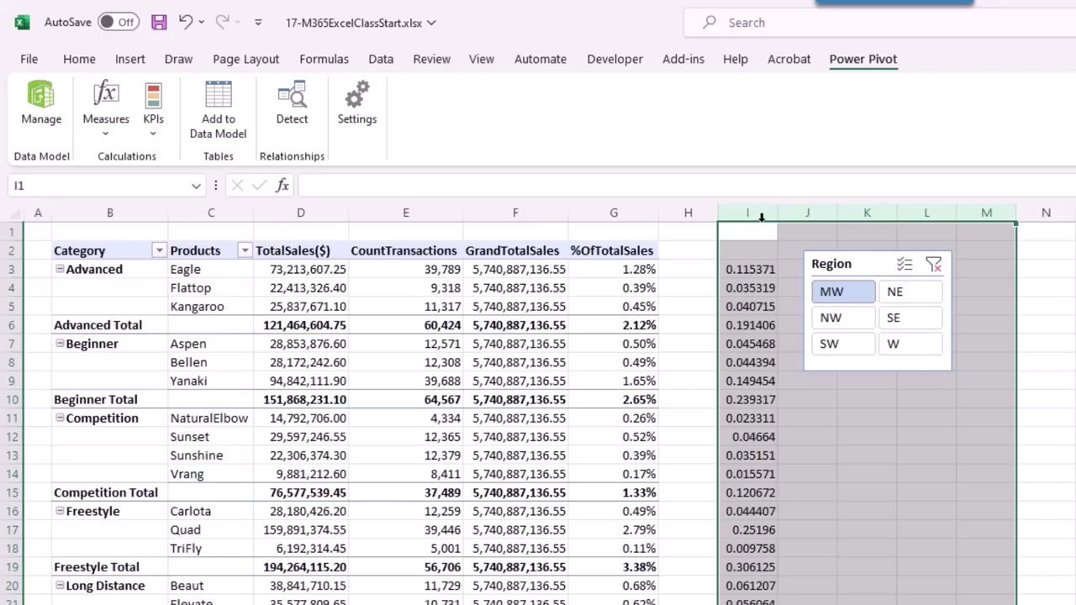
Add FilteredGrandTotal to the pivot, try the SW region, then clear the Region slicer filter.
{"action": "right_click", "coordinate": [766, 220]}
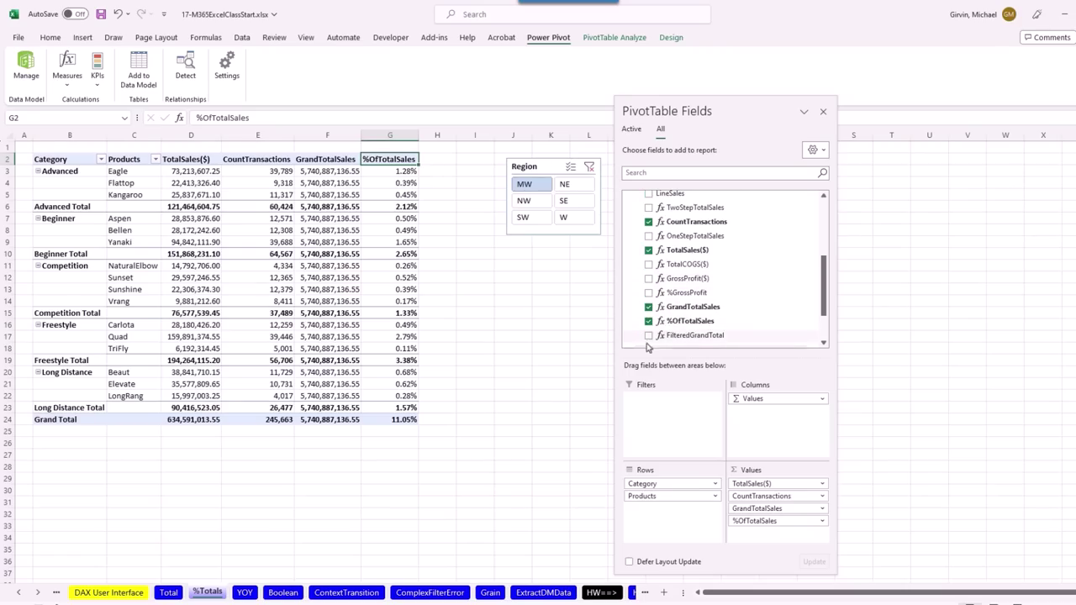
{"action": "left_click", "coordinate": [648, 336]}
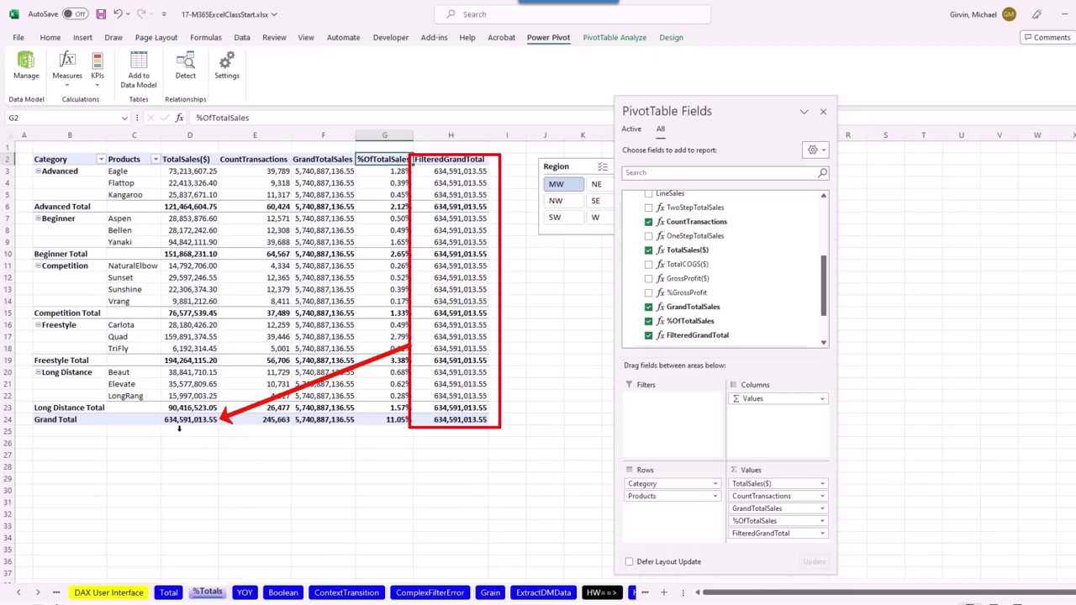
{"action": "left_click", "coordinate": [556, 218]}
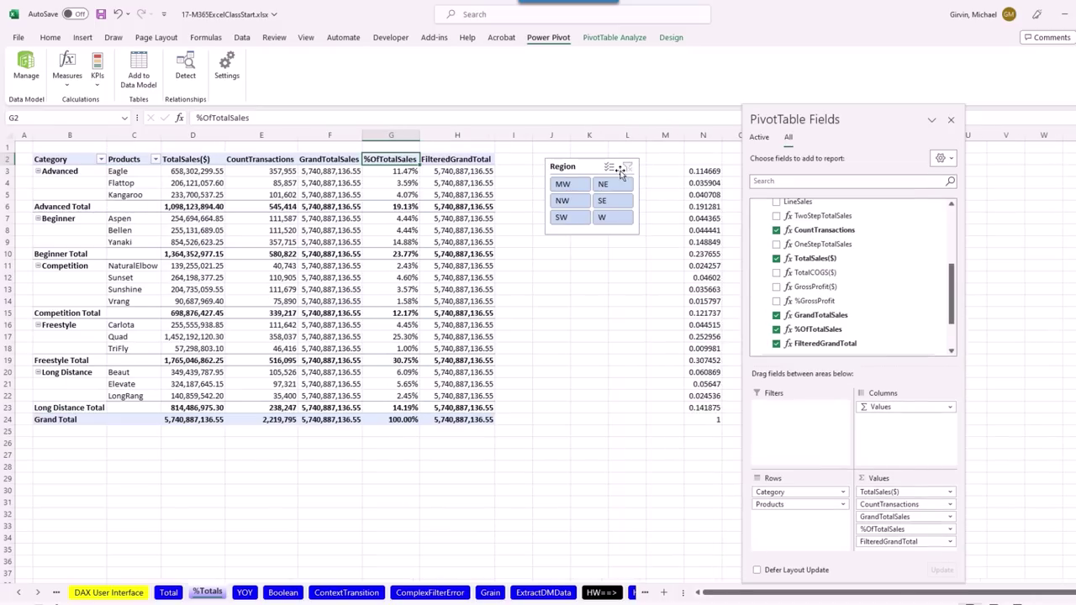
{"action": "left_click", "coordinate": [622, 170]}
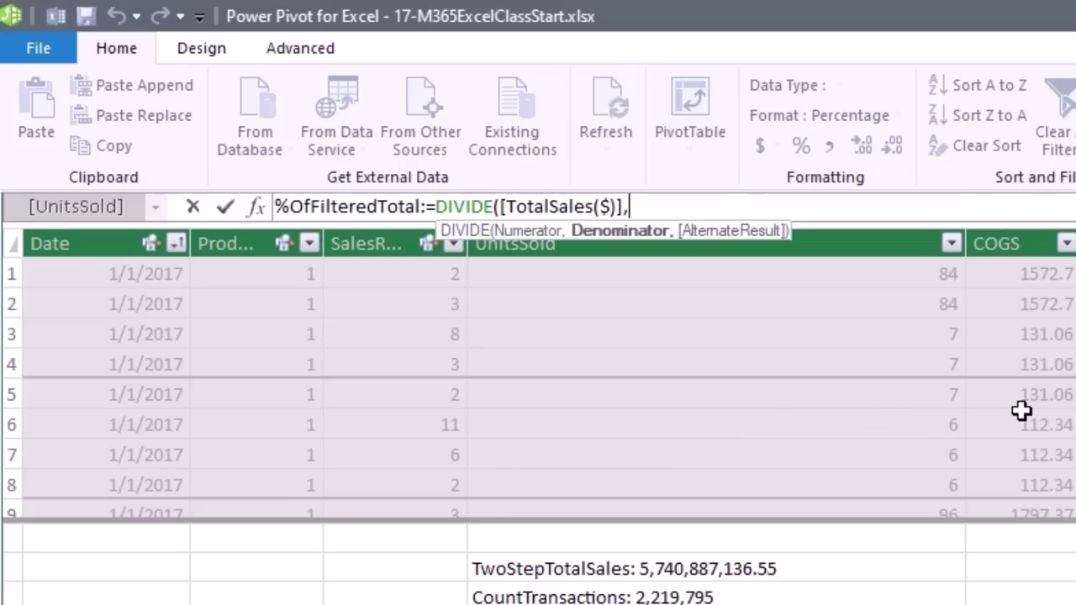
Finish %OfFilteredTotal as DIVIDE([TotalSales($)],[FilteredGrandTotal]) and add it to the PivotTable values.
{"action": "type", "text": "["}
{"action": "key", "text": "Down"}
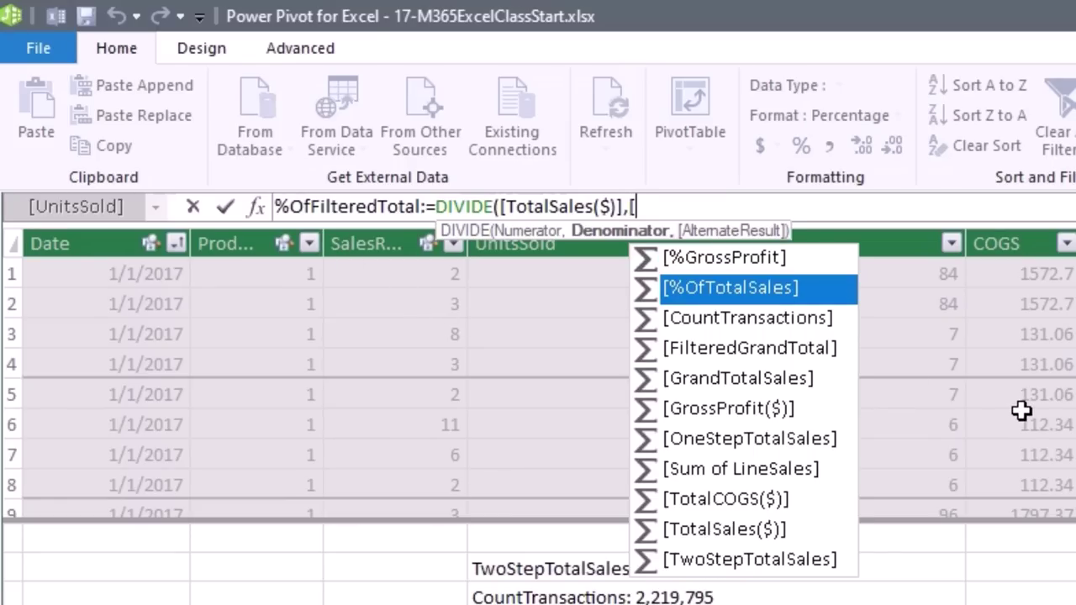
{"action": "key", "text": "Down"}
{"action": "key", "text": "Down"}
{"action": "key", "text": "Tab"}
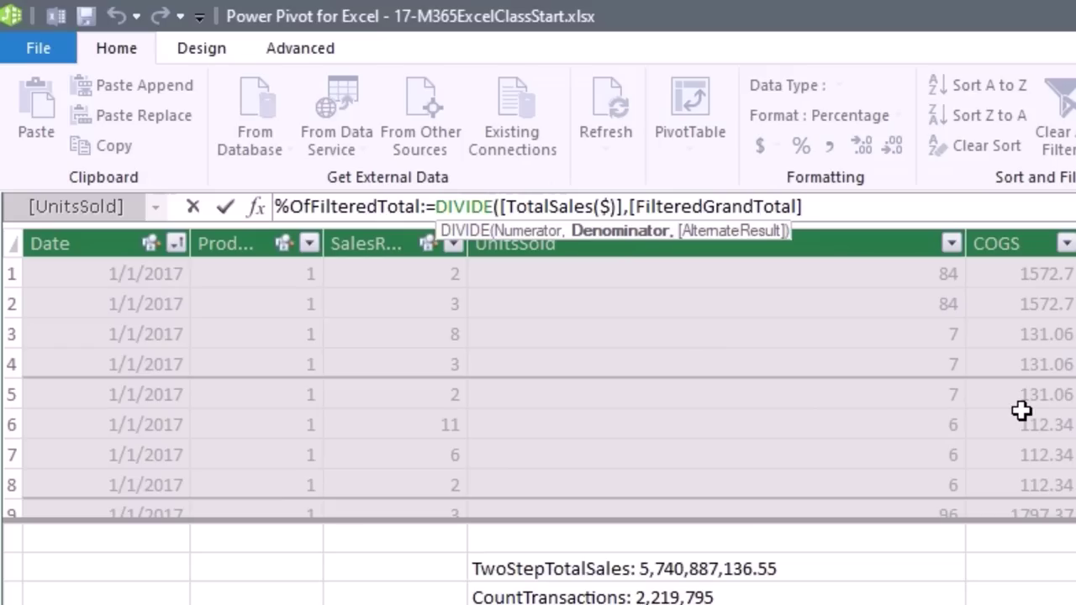
{"action": "type", "text": ")"}
{"action": "key", "text": "Return"}
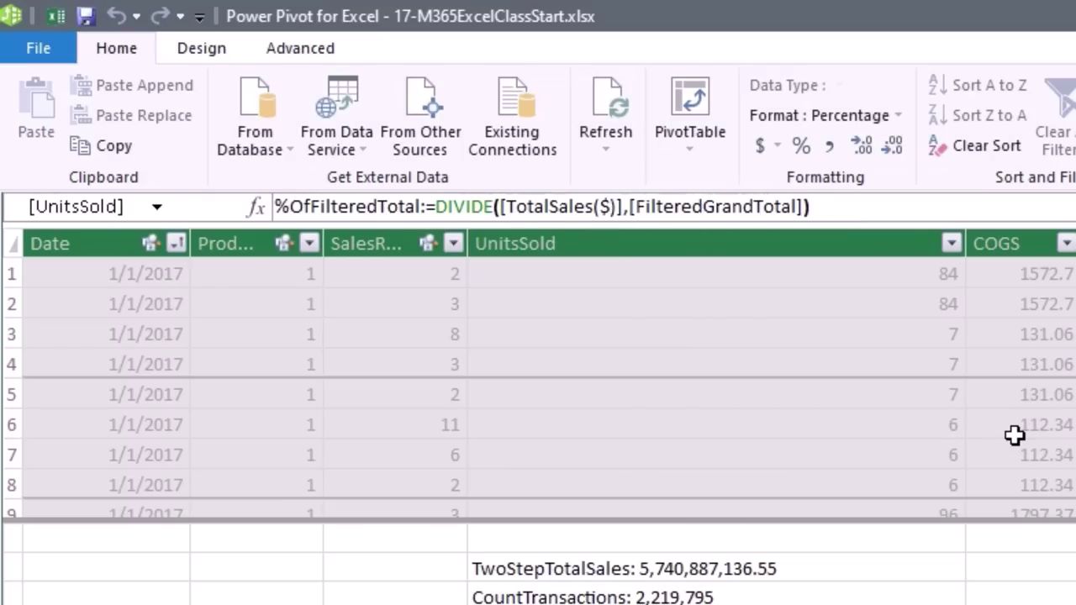
{"action": "key", "text": "alt+Tab"}
{"action": "left_click", "coordinate": [829, 306]}
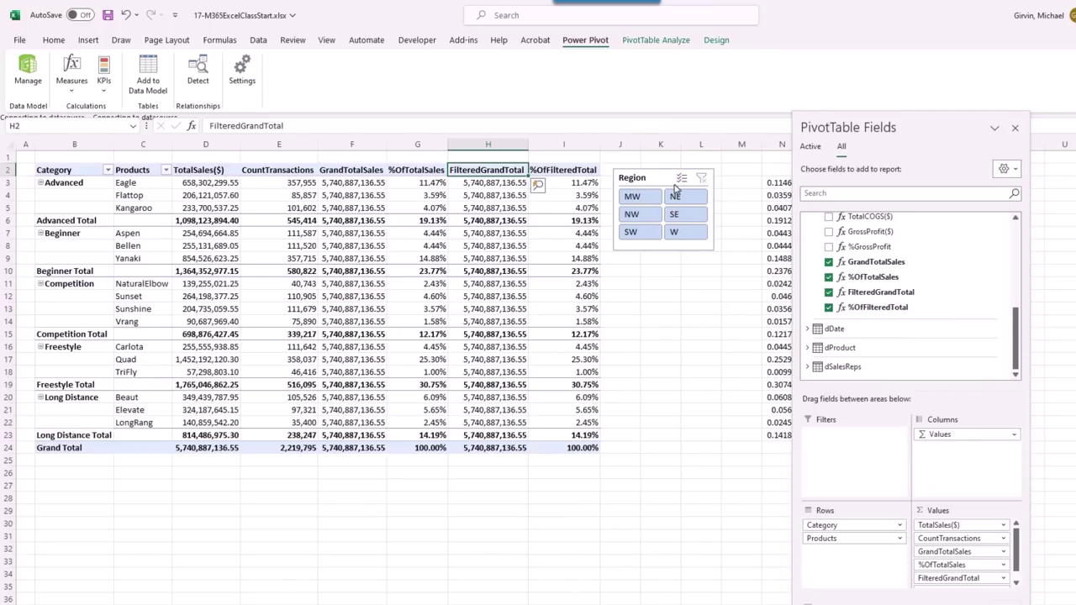
Filter the PivotTable to the MW region with the Region slicer.
{"action": "left_click", "coordinate": [637, 200]}
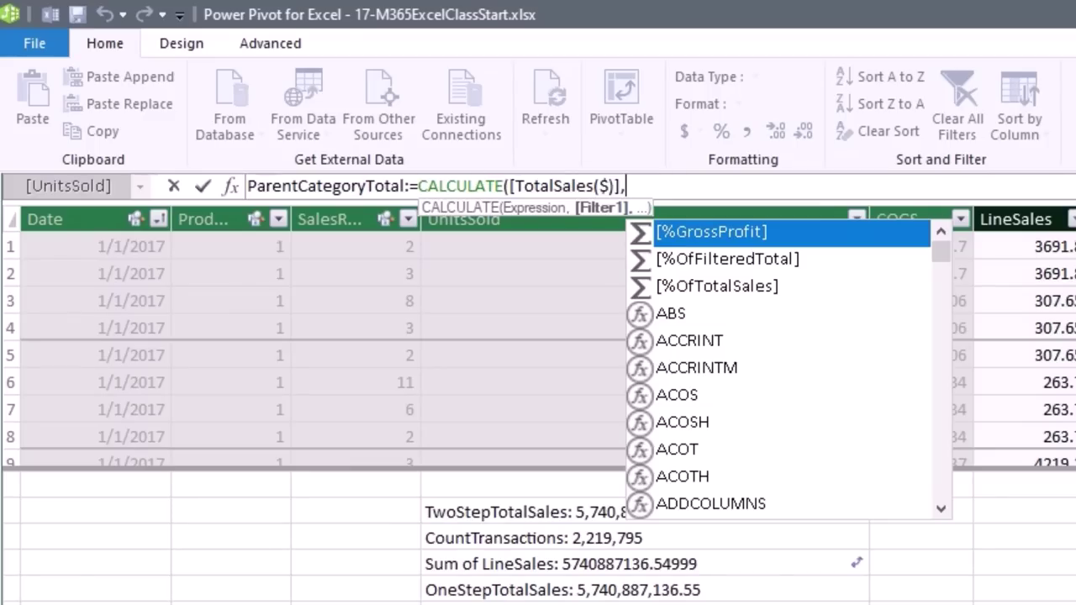
Complete ParentCategoryTotal with ALLEXCEPT(fSales,dProduct[Category]) as the CALCULATE filter.
{"action": "type", "text": "all"}
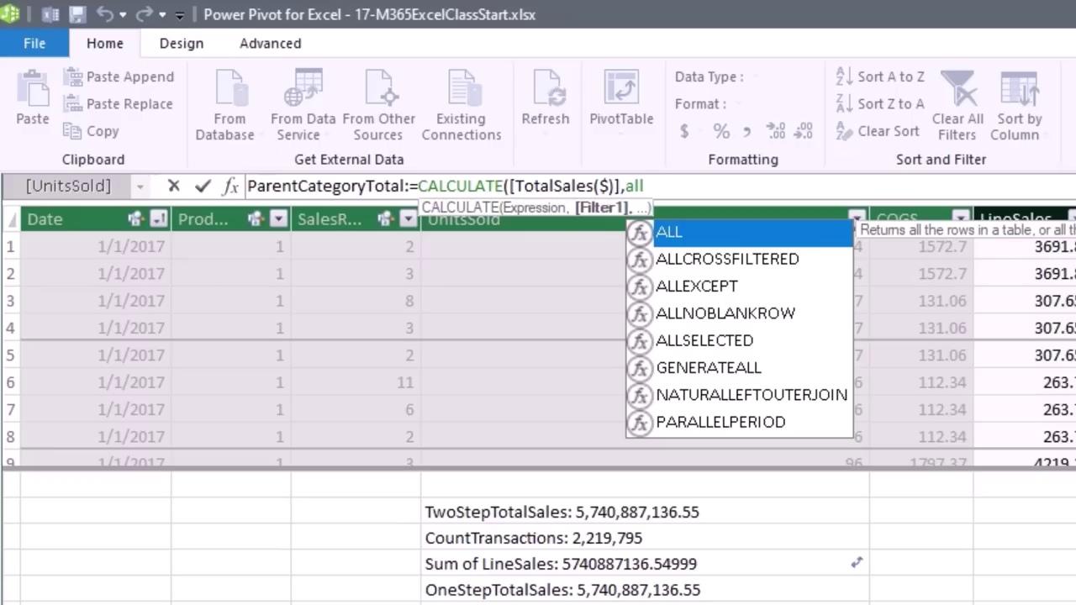
{"action": "type", "text": "e"}
{"action": "key", "text": "Tab"}
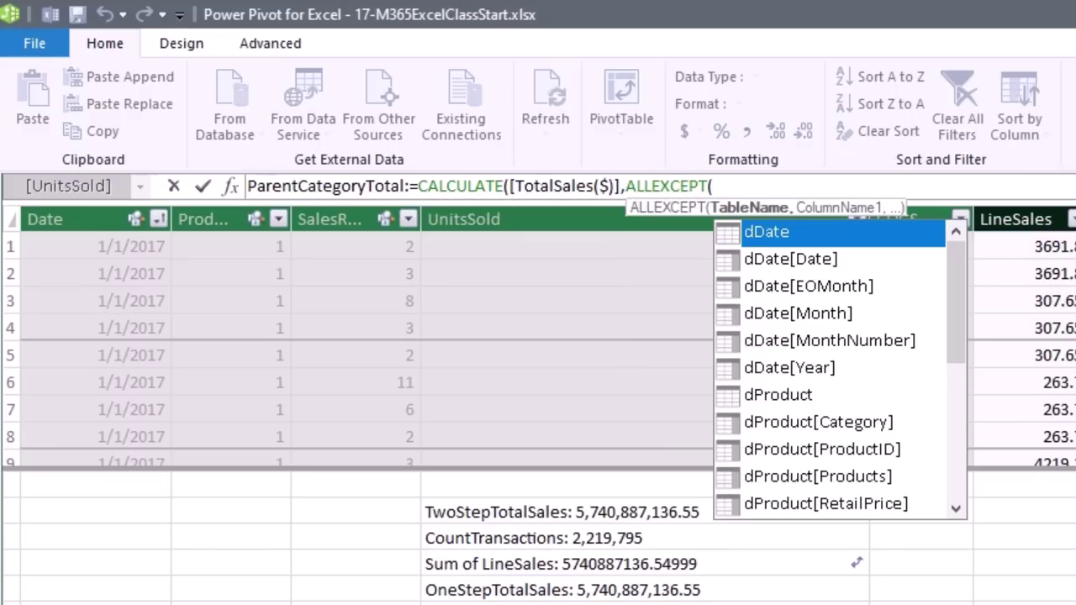
{"action": "type", "text": "fs"}
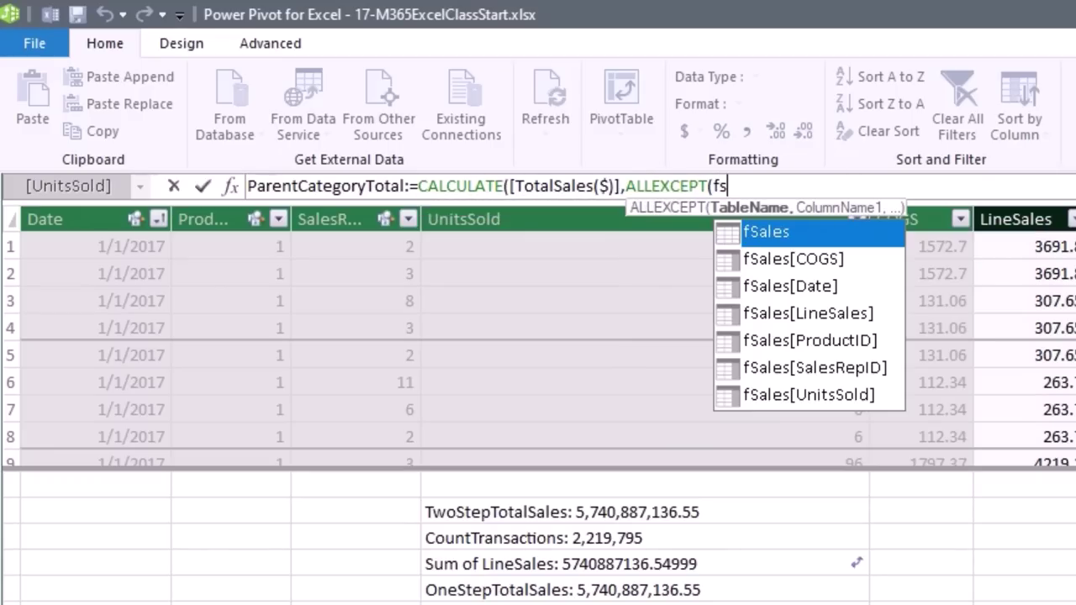
{"action": "key", "text": "Tab"}
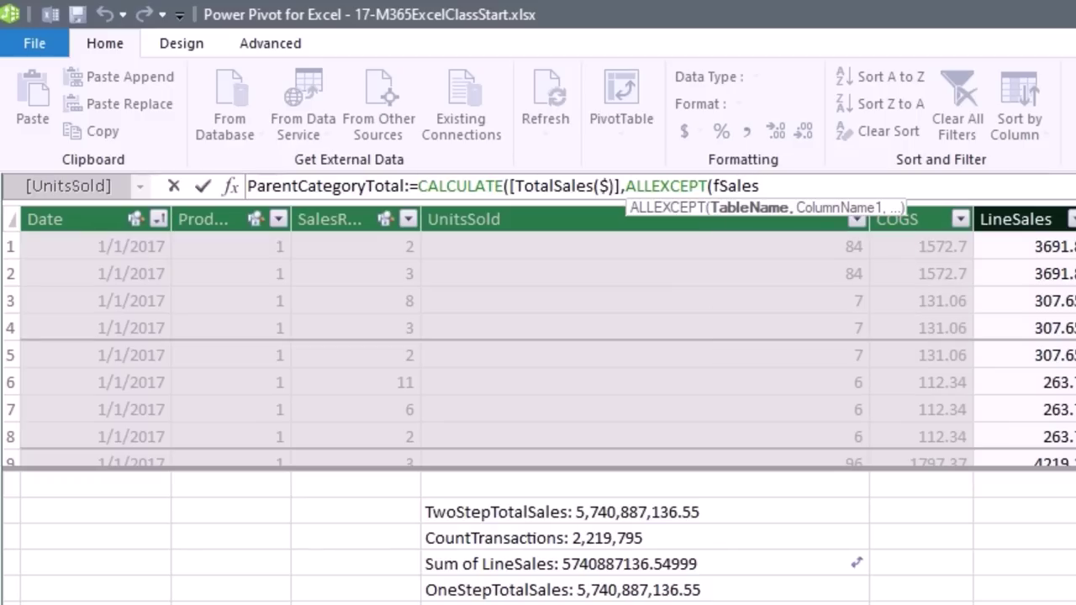
{"action": "type", "text": ","}
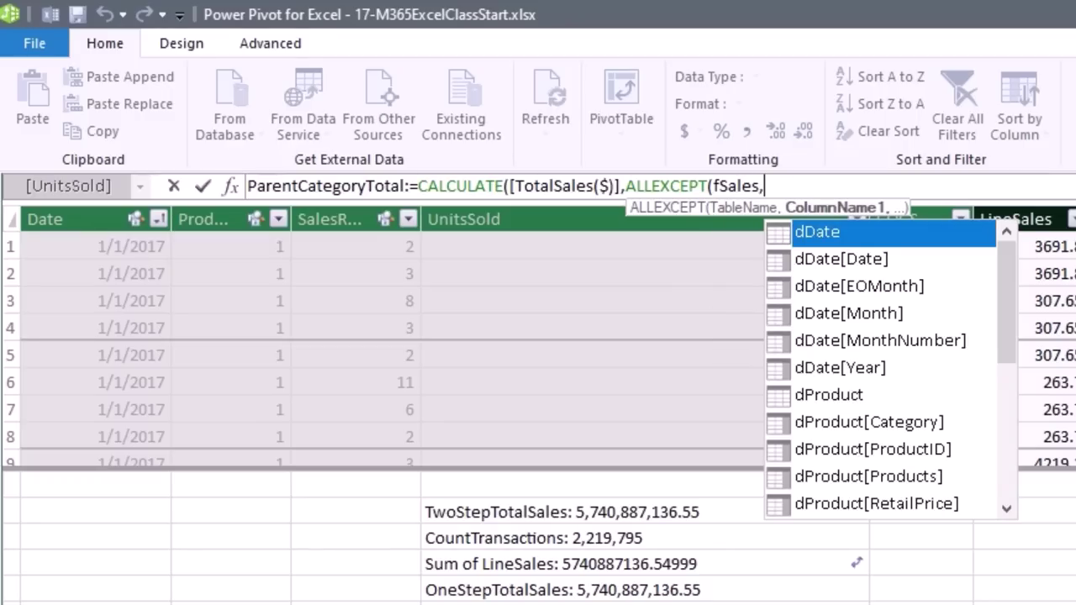
{"action": "type", "text": "dp"}
{"action": "key", "text": "Down"}
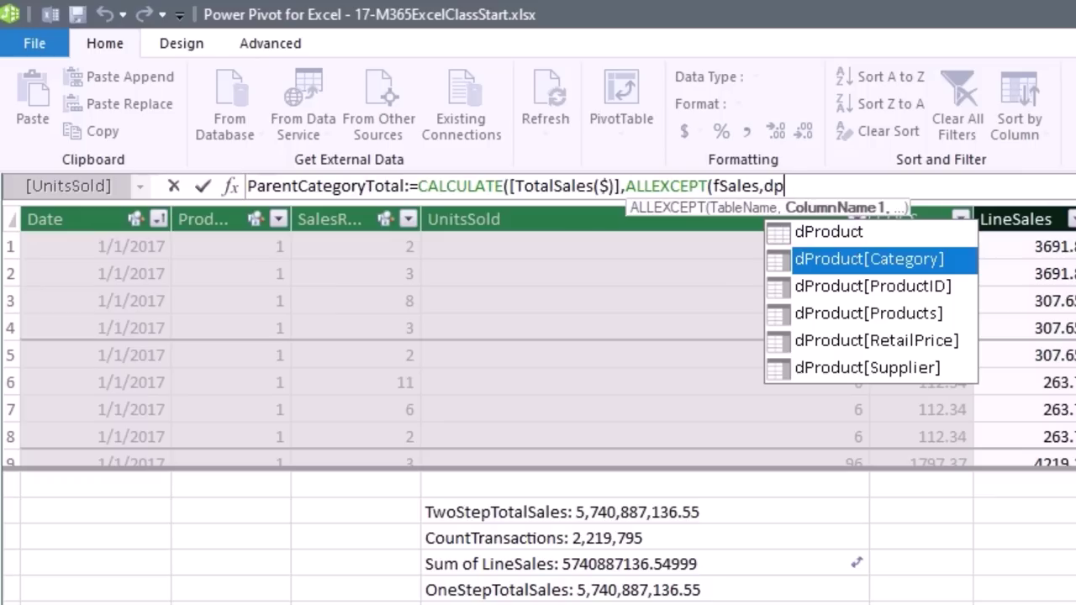
{"action": "key", "text": "Tab"}
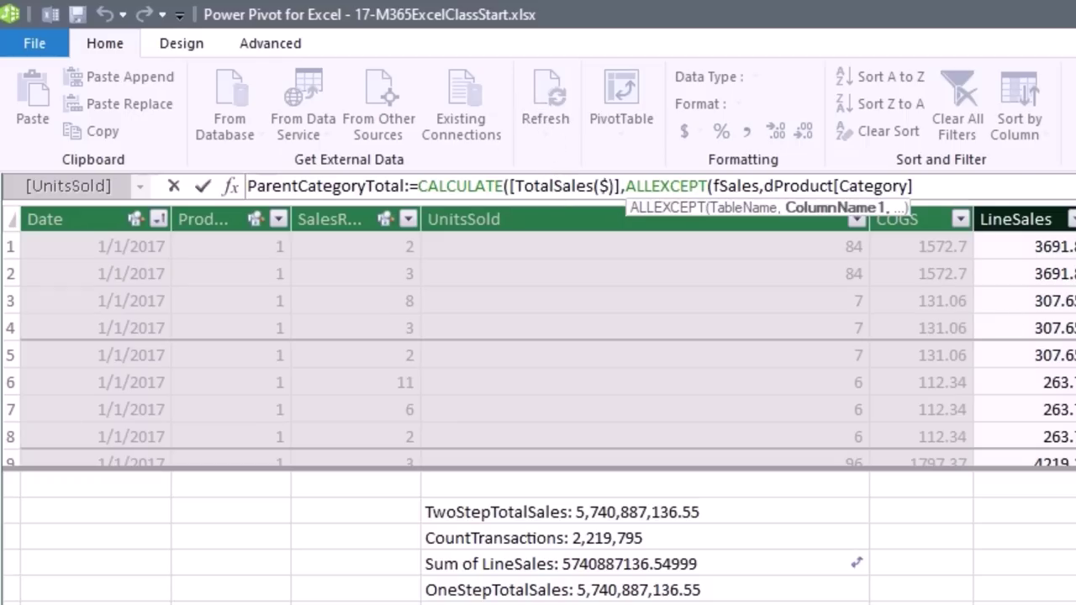
{"action": "type", "text": ")"}
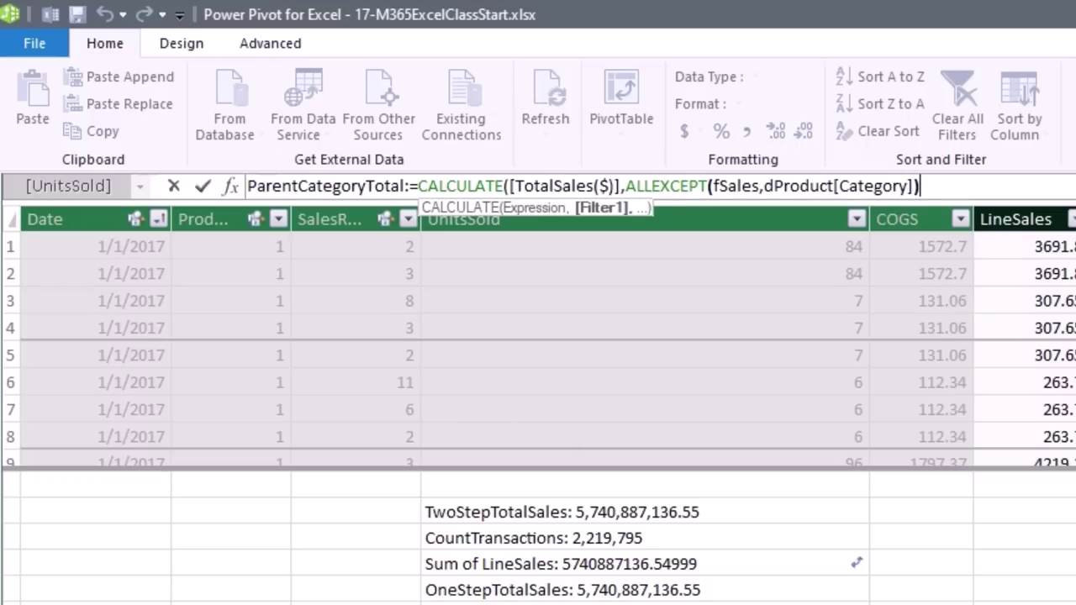
{"action": "key", "text": "Return"}
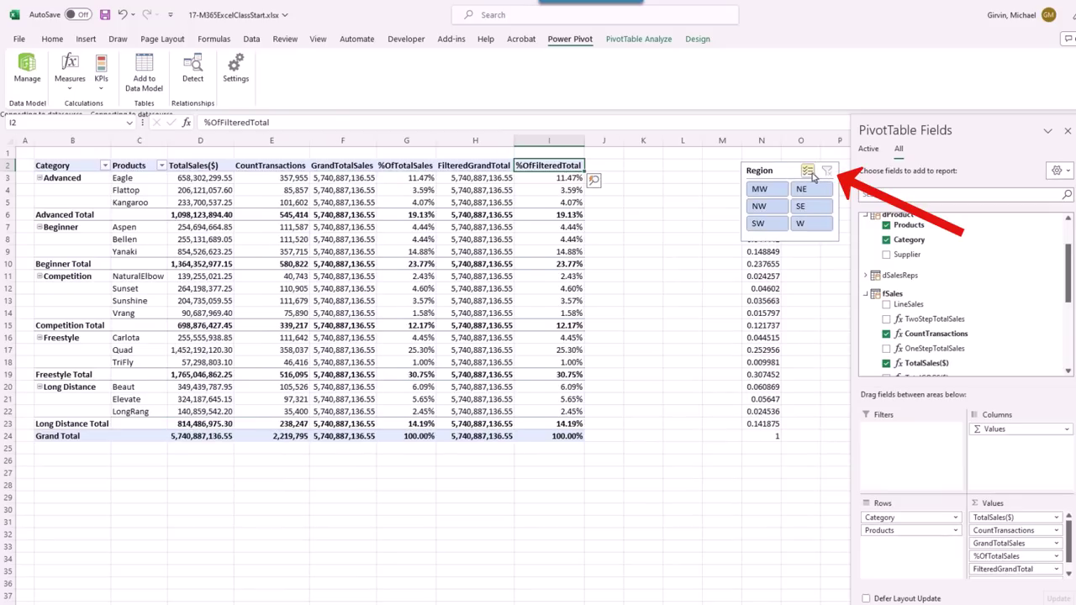
Add the ParentCategoryTotal measure to the PivotTable values and select MW in the Region slicer.
{"action": "scroll", "coordinate": [948, 340], "scroll_direction": "down", "scroll_amount": 4}
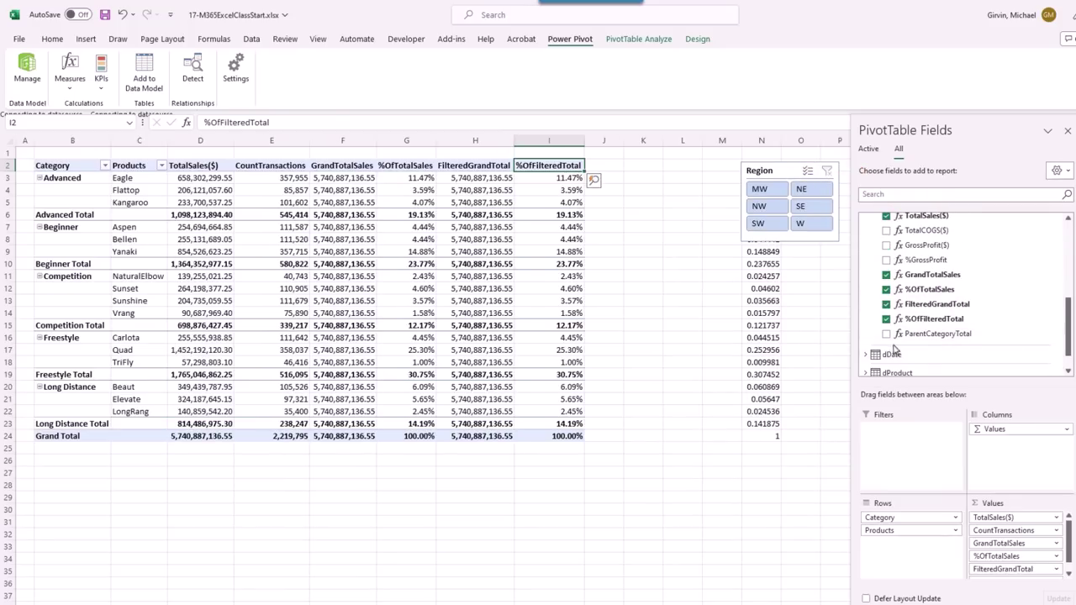
{"action": "left_click", "coordinate": [886, 335]}
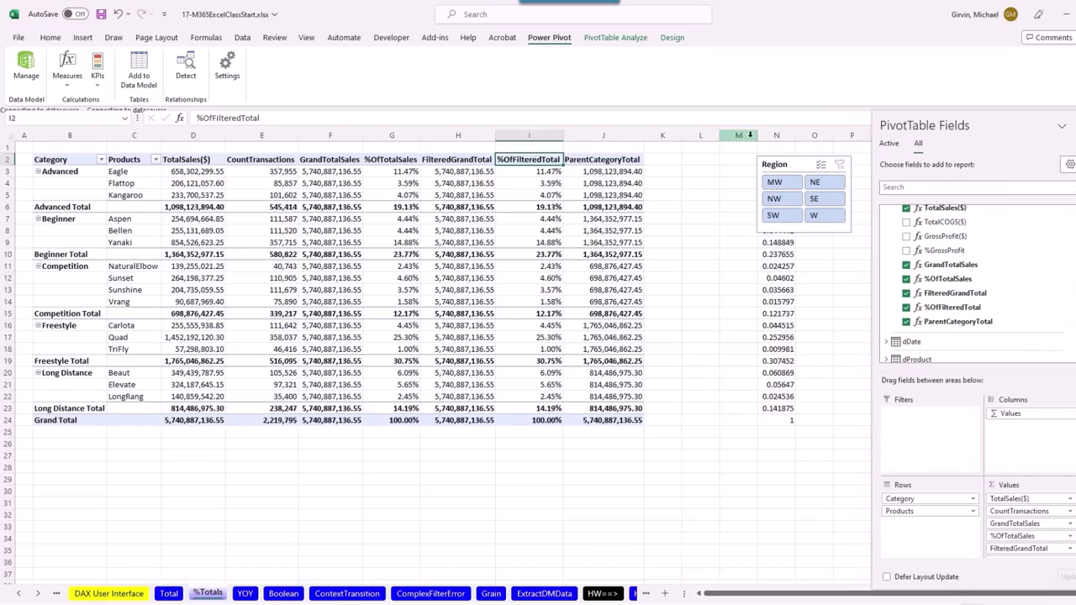
{"action": "left_click", "coordinate": [775, 184]}
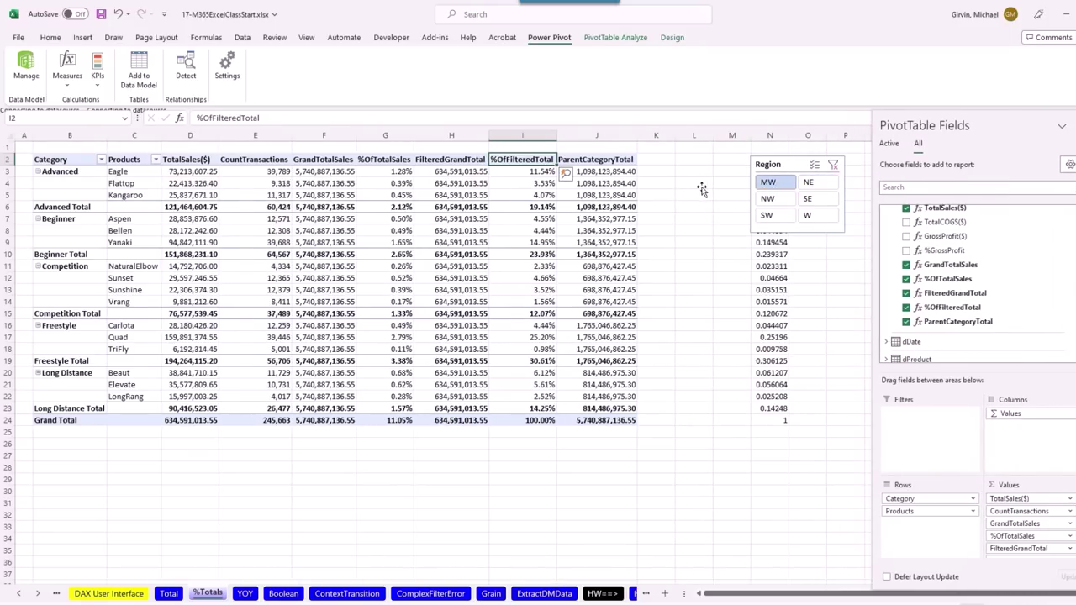
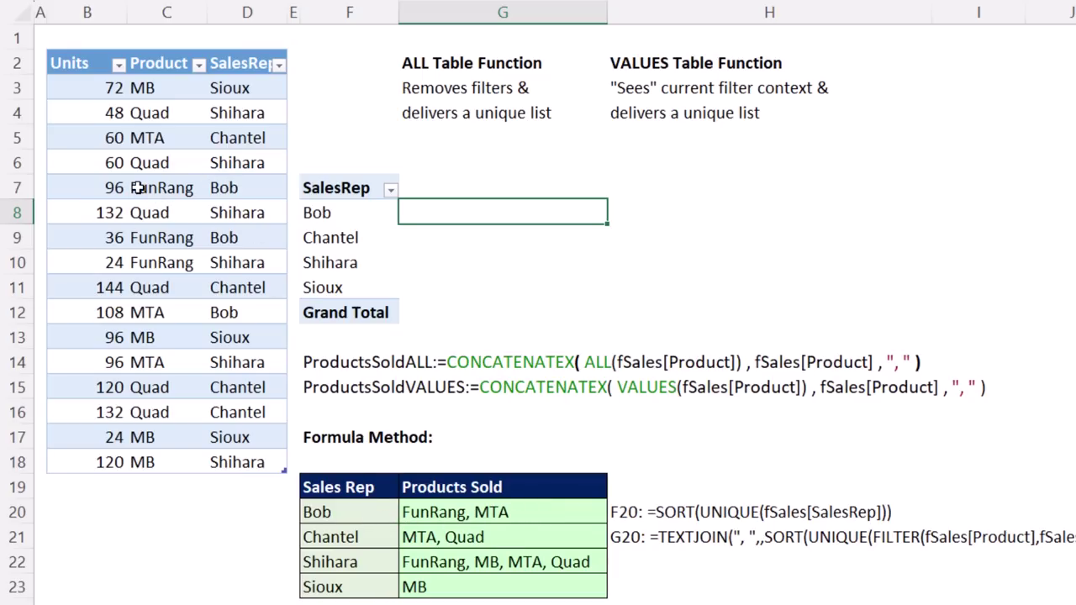
Select Bob's three sales rows, C7:D7, C9:D9 and C12:D12, in the source table.
{"action": "left_click_drag", "start_coordinate": [137, 188], "coordinate": [219, 187]}
{"action": "left_click_drag", "start_coordinate": [152, 238], "coordinate": [227, 238]}
{"action": "left_click_drag", "start_coordinate": [152, 312], "coordinate": [227, 319]}
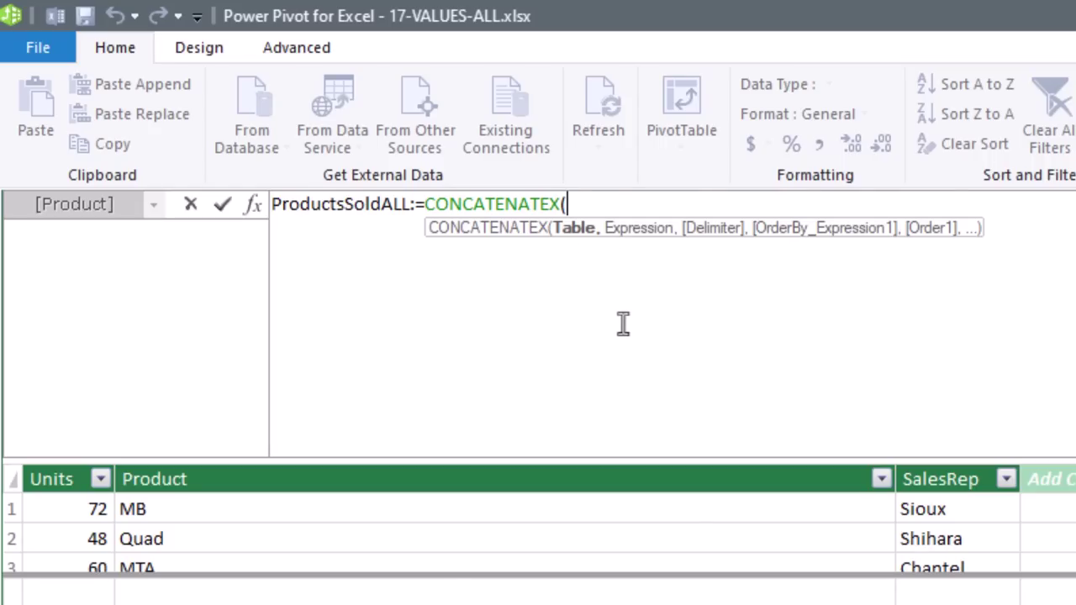
Finish ProductsSoldALL as CONCATENATEX(ALL(fSales[Product]),fSales[Product],", ") and commit the measure.
{"action": "type", "text": "all("}
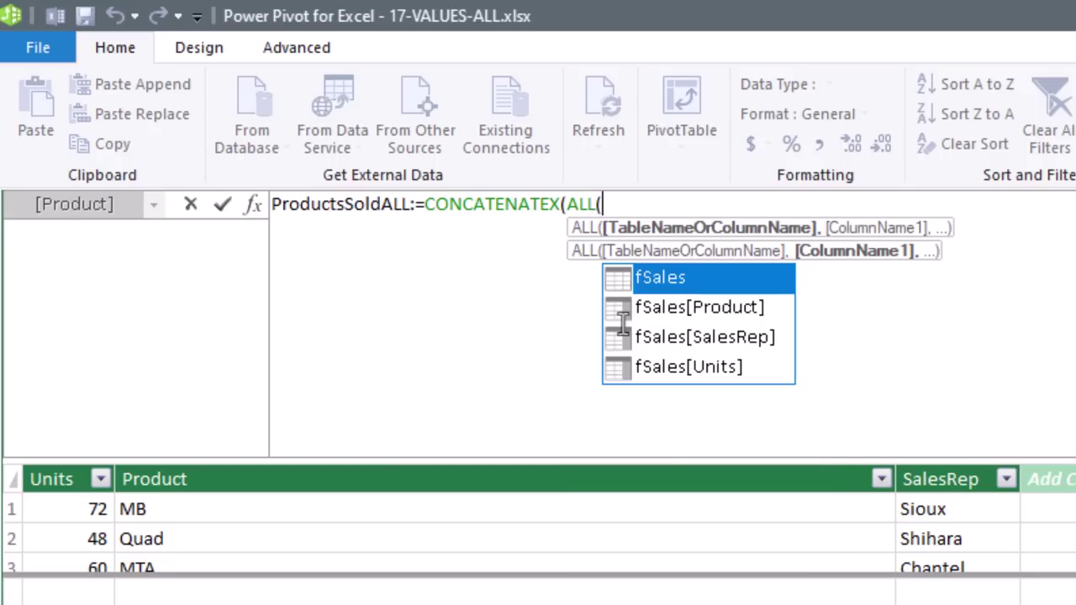
{"action": "type", "text": "f"}
{"action": "key", "text": "Down"}
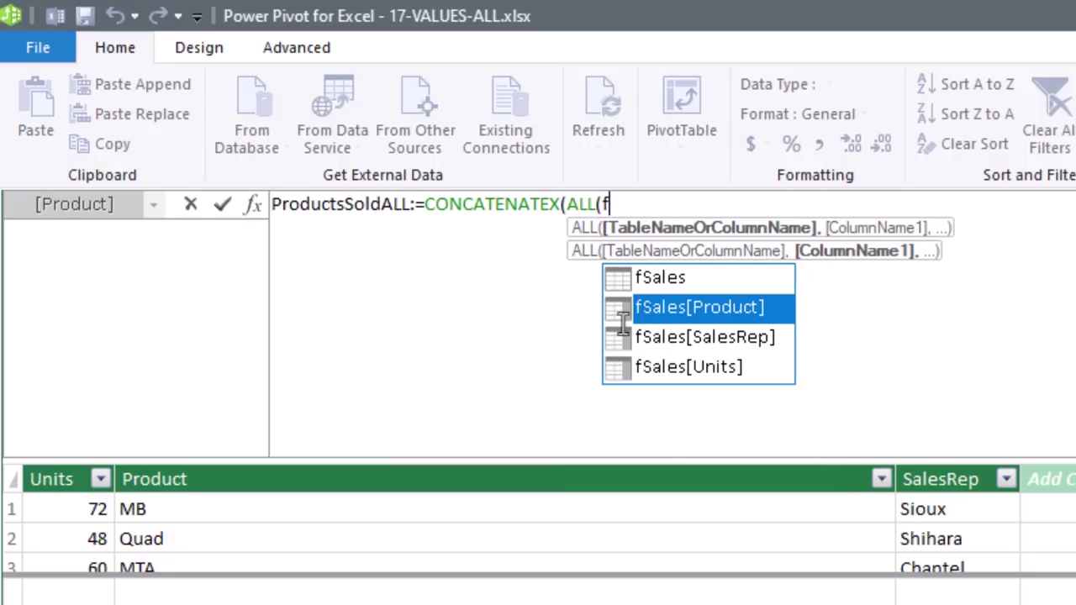
{"action": "key", "text": "Tab"}
{"action": "type", "text": ")"}
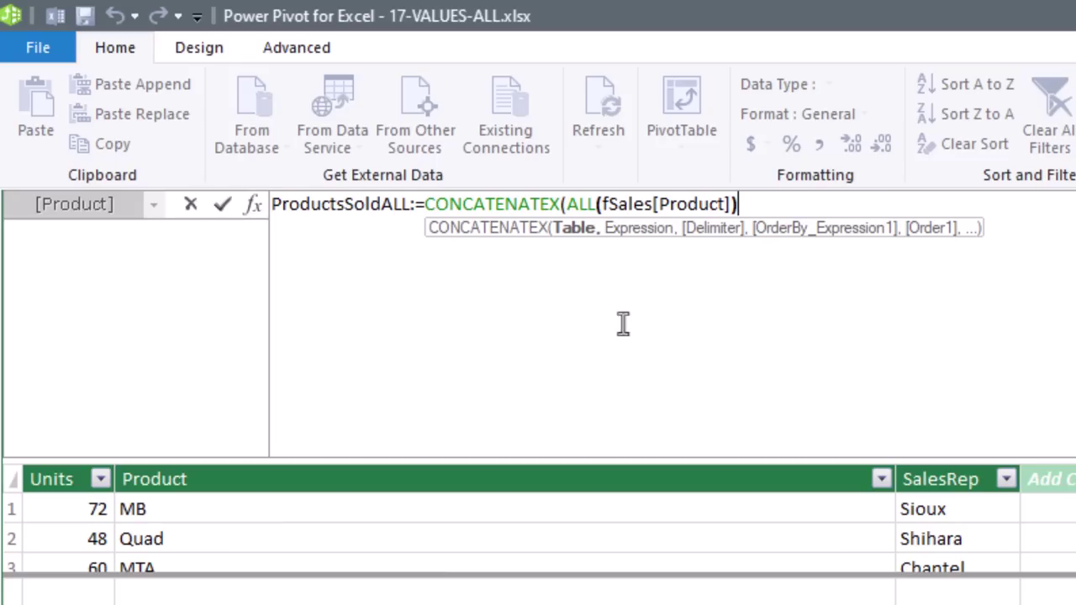
{"action": "type", "text": ","}
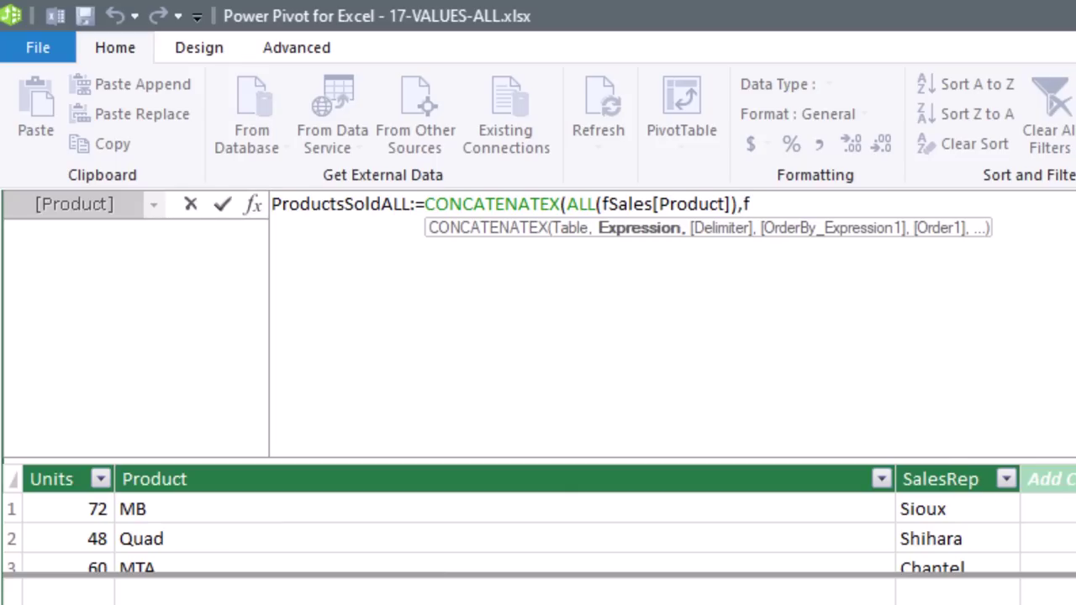
{"action": "type", "text": "fs"}
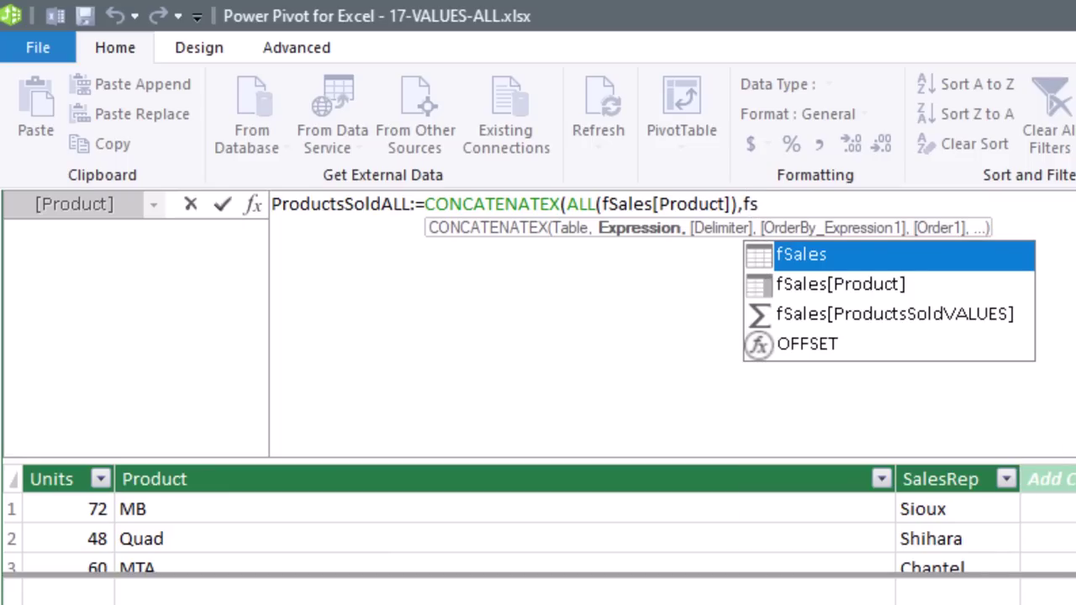
{"action": "key", "text": "Down"}
{"action": "key", "text": "Tab"}
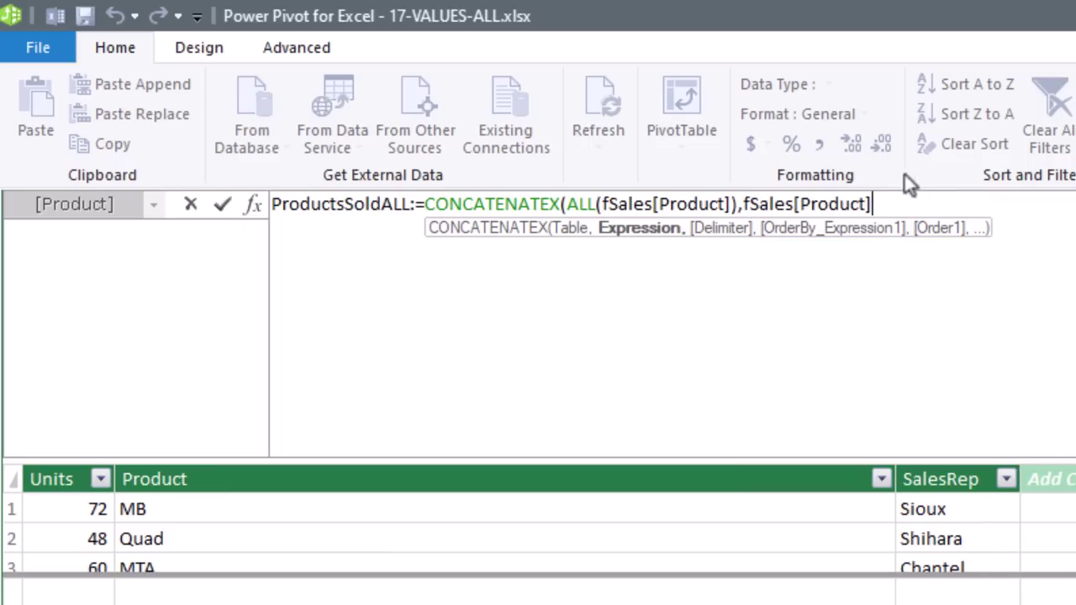
{"action": "type", "text": ","}
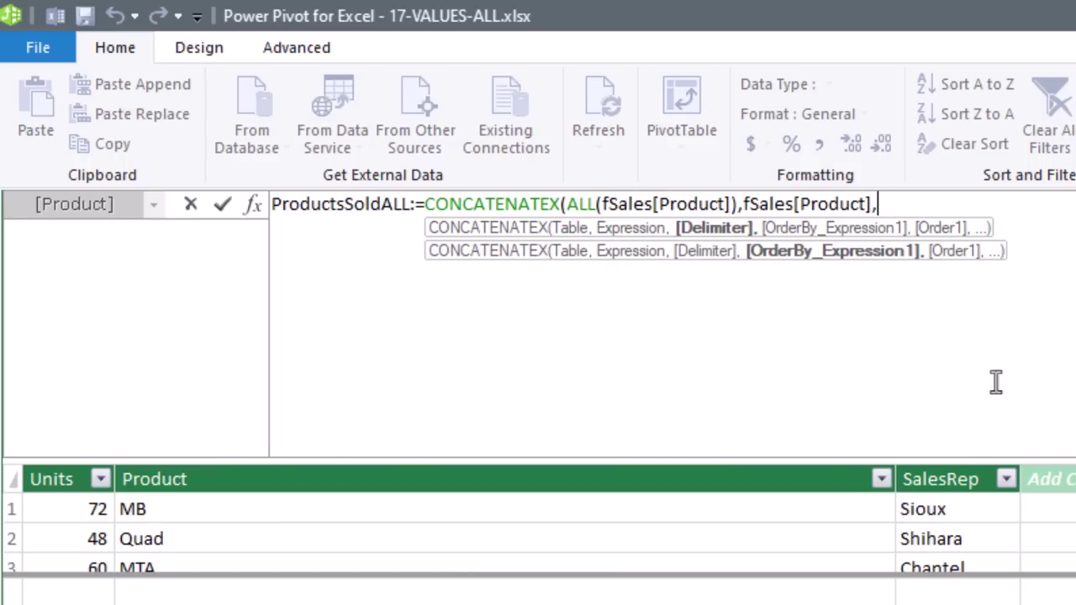
{"action": "type", "text": "\", \")"}
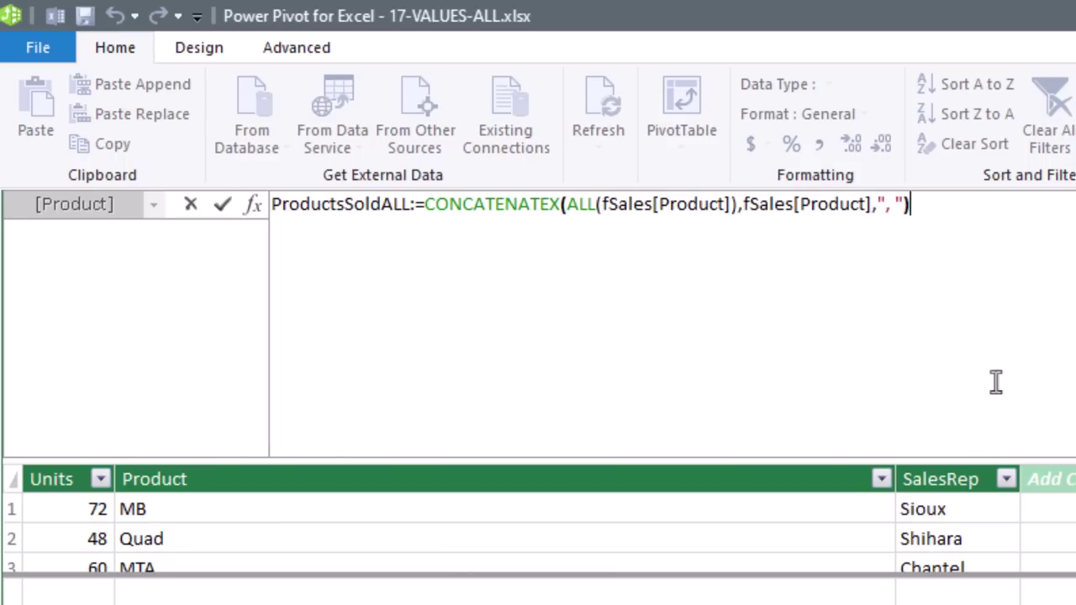
{"action": "key", "text": "Return"}
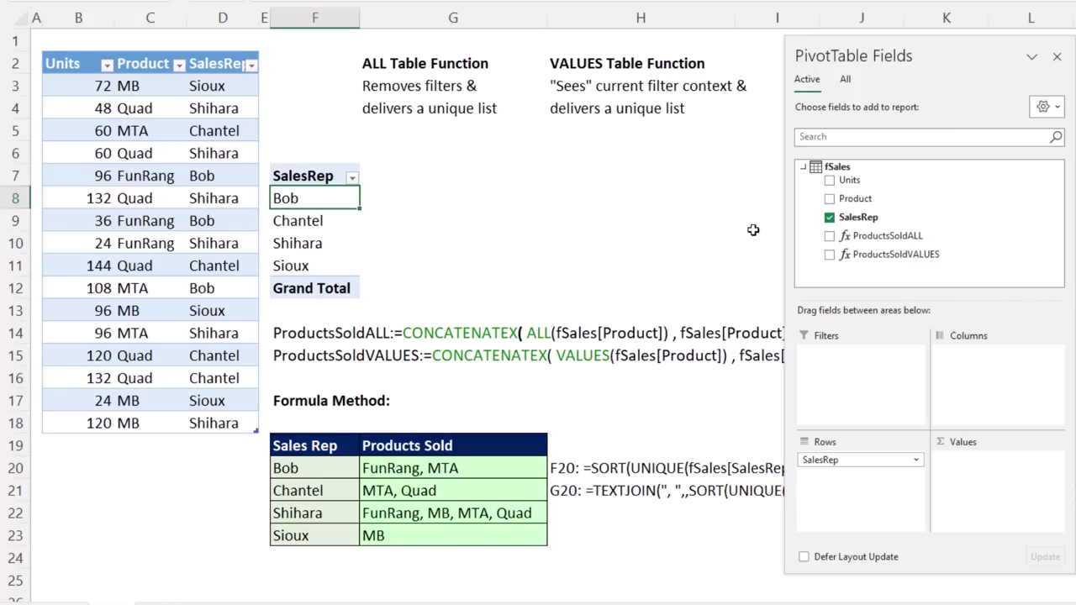
Add ProductsSoldALL to the PivotTable values, then highlight Bob's three rows in the source table.
{"action": "left_click_drag", "start_coordinate": [862, 238], "coordinate": [971, 454]}
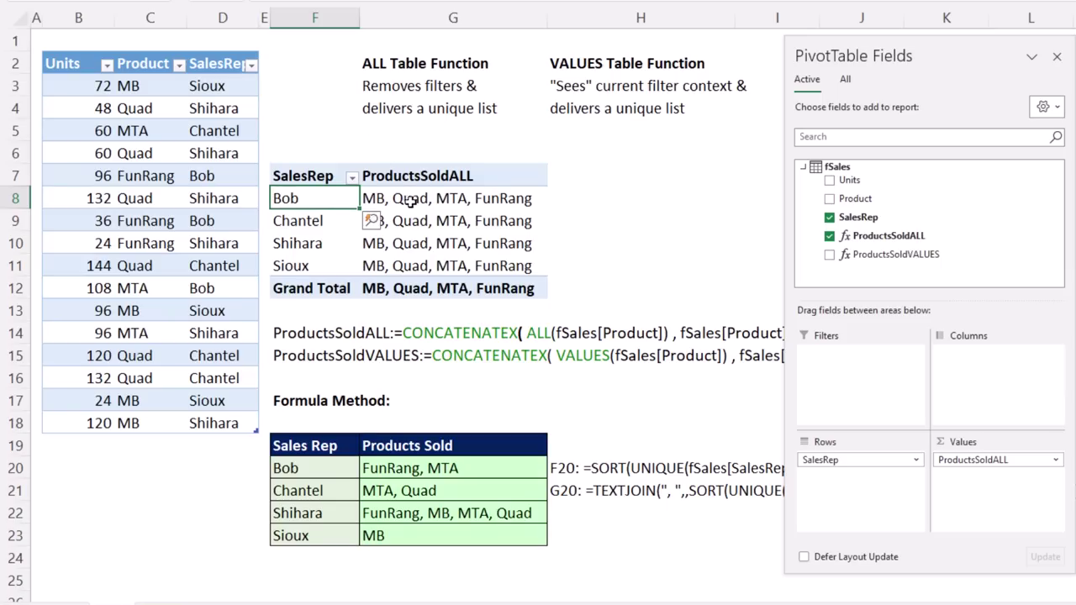
{"action": "left_click_drag", "start_coordinate": [134, 175], "coordinate": [210, 176]}
{"action": "left_click_drag", "start_coordinate": [134, 221], "coordinate": [210, 221]}
{"action": "left_click_drag", "start_coordinate": [134, 287], "coordinate": [202, 288]}
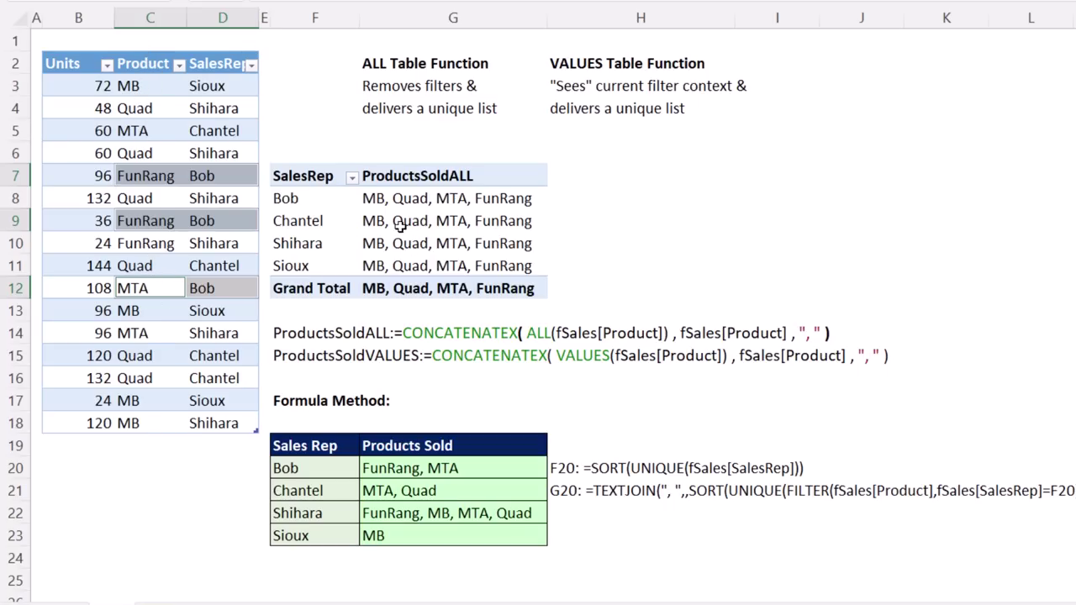
Add ProductsSoldVALUES to the PivotTable values beside ProductsSoldALL and inspect Bob's result.
{"action": "mouse_move", "coordinate": [374, 216]}
{"action": "left_click", "coordinate": [454, 198]}
{"action": "left_click_drag", "start_coordinate": [896, 254], "coordinate": [997, 517]}
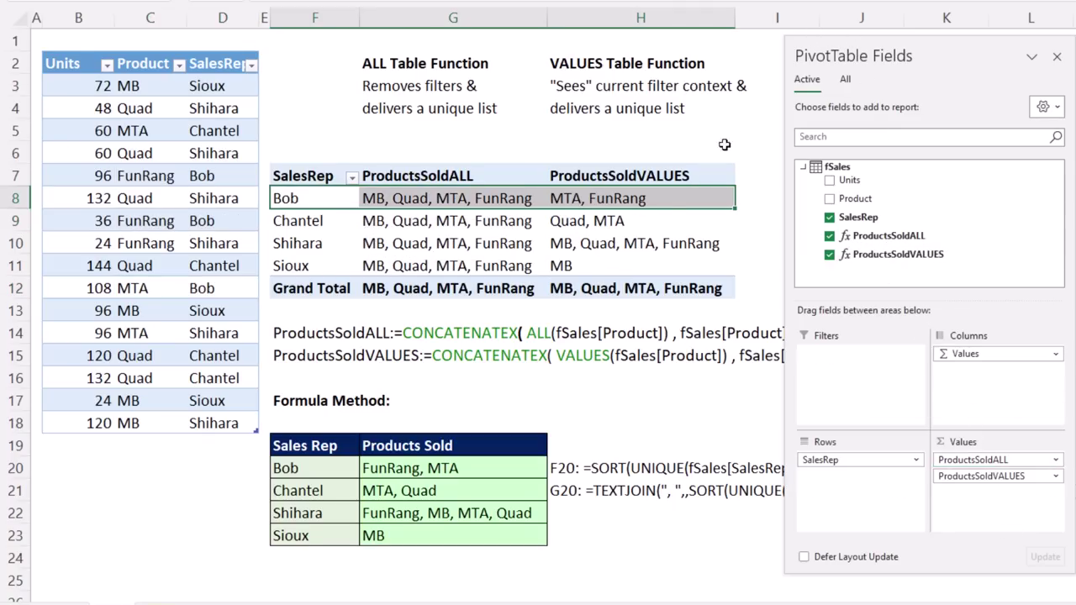
{"action": "left_click", "coordinate": [593, 200]}
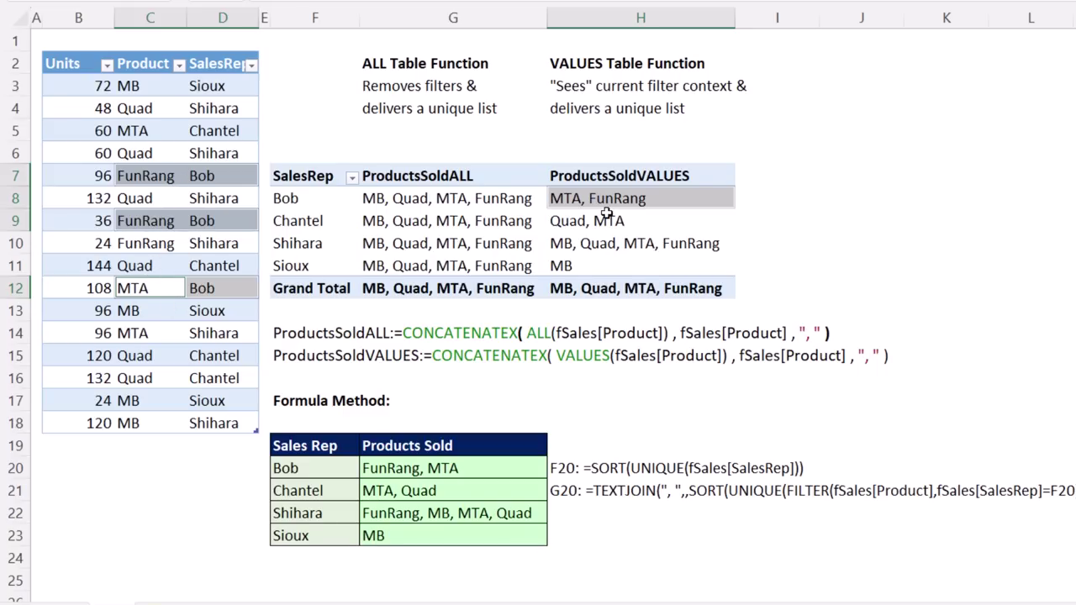
{"action": "mouse_move", "coordinate": [606, 213]}
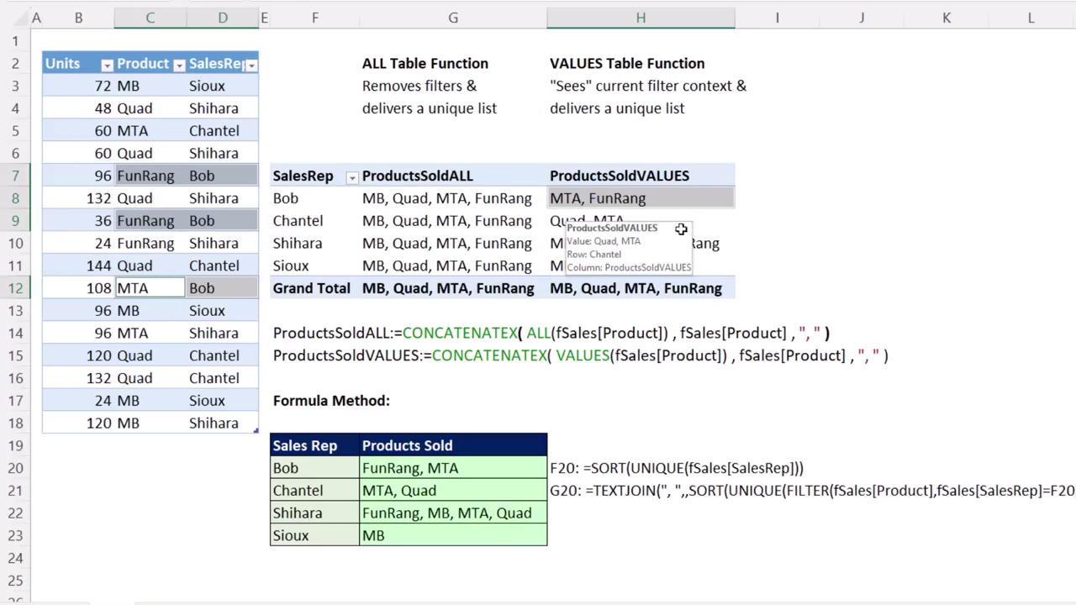
{"action": "mouse_move", "coordinate": [664, 232]}
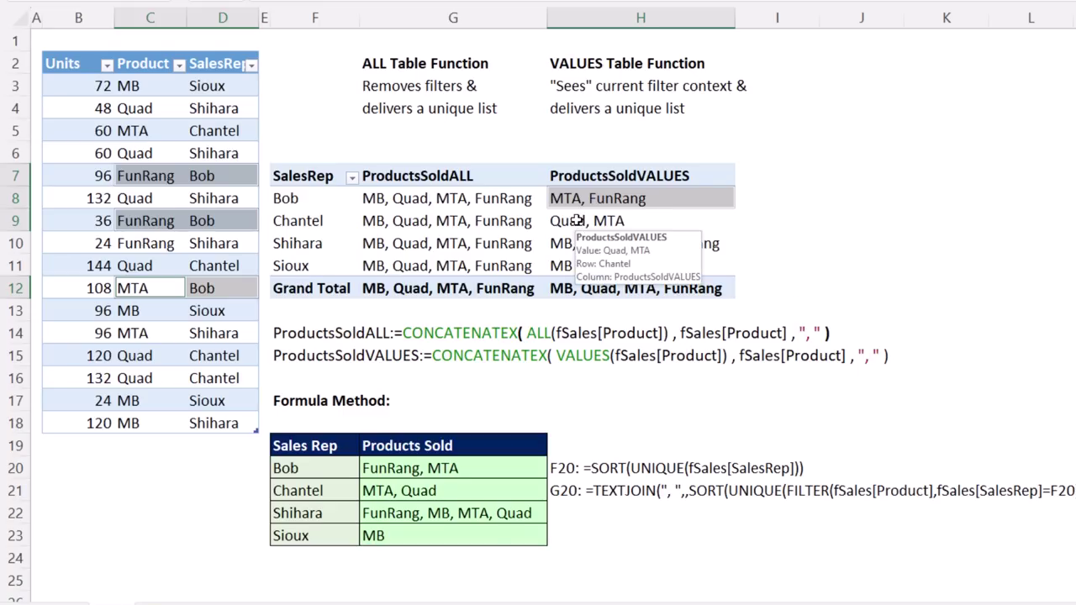
{"action": "left_click", "coordinate": [468, 205]}
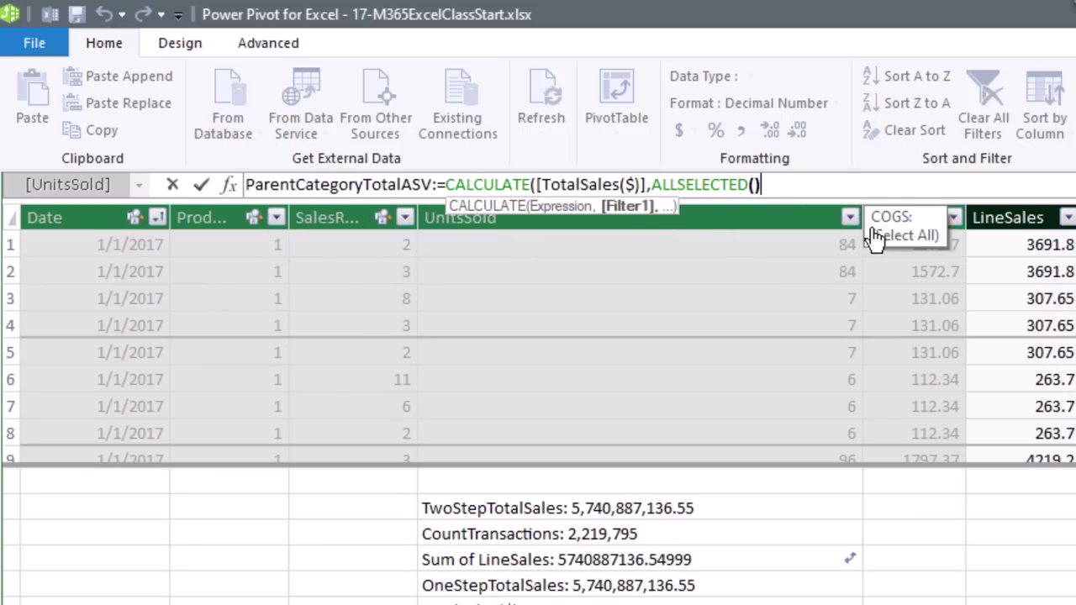
Append VALUES(dProduct[Category]) after ALLSELECTED() in ParentCategoryTotalASV and commit the measure.
{"action": "type", "text": ","}
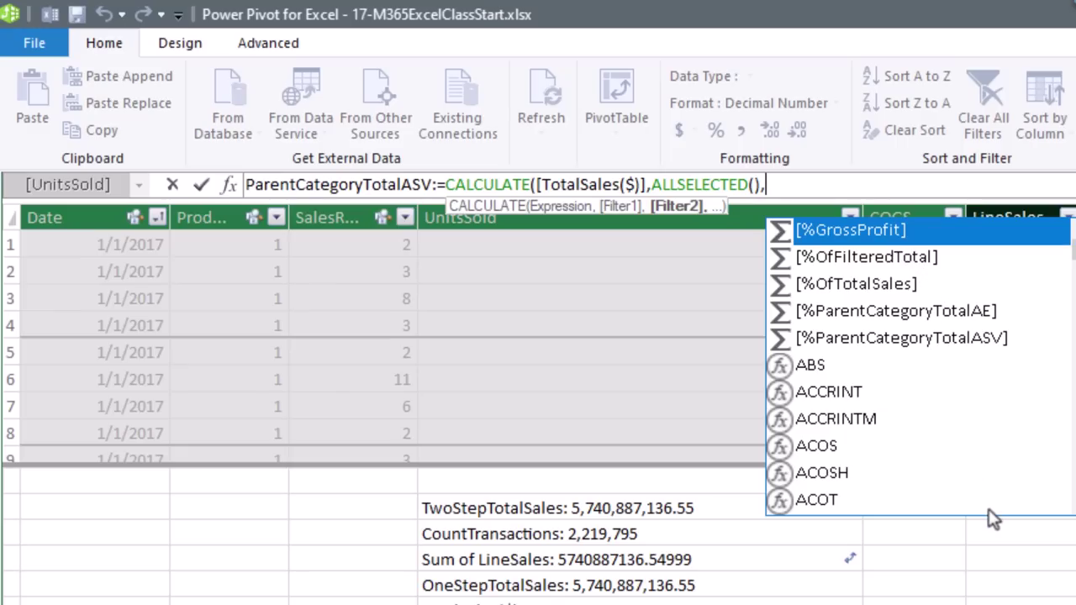
{"action": "type", "text": "values("}
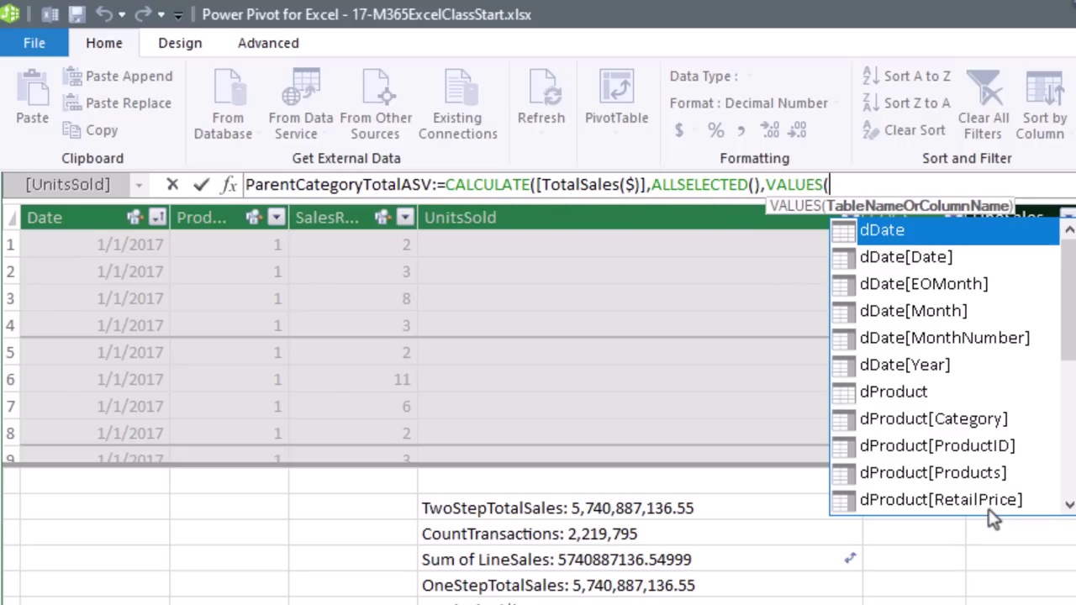
{"action": "type", "text": "dp"}
{"action": "key", "text": "Down"}
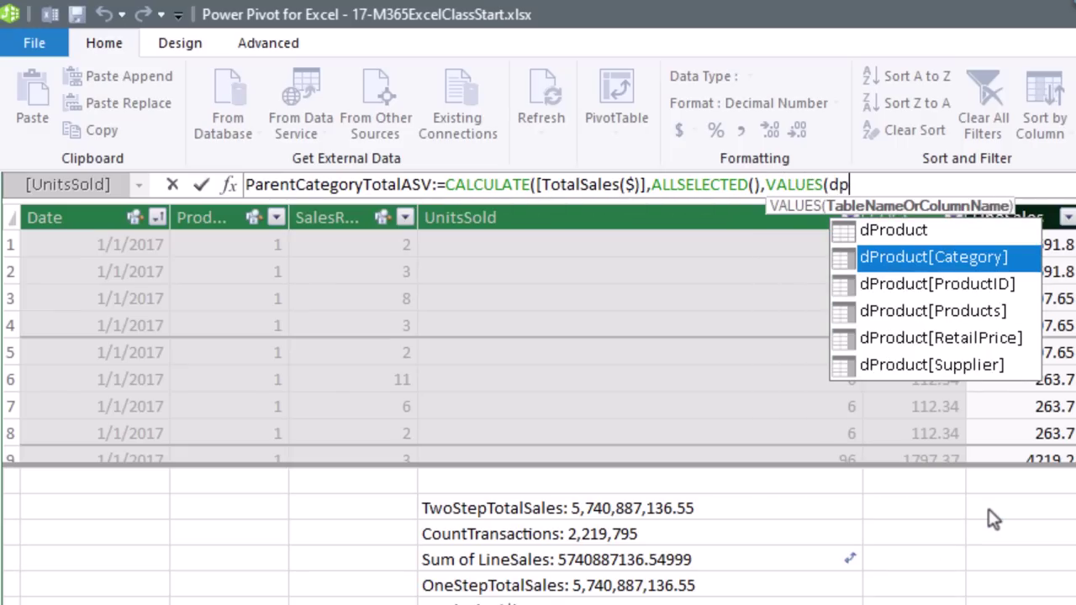
{"action": "key", "text": "Tab"}
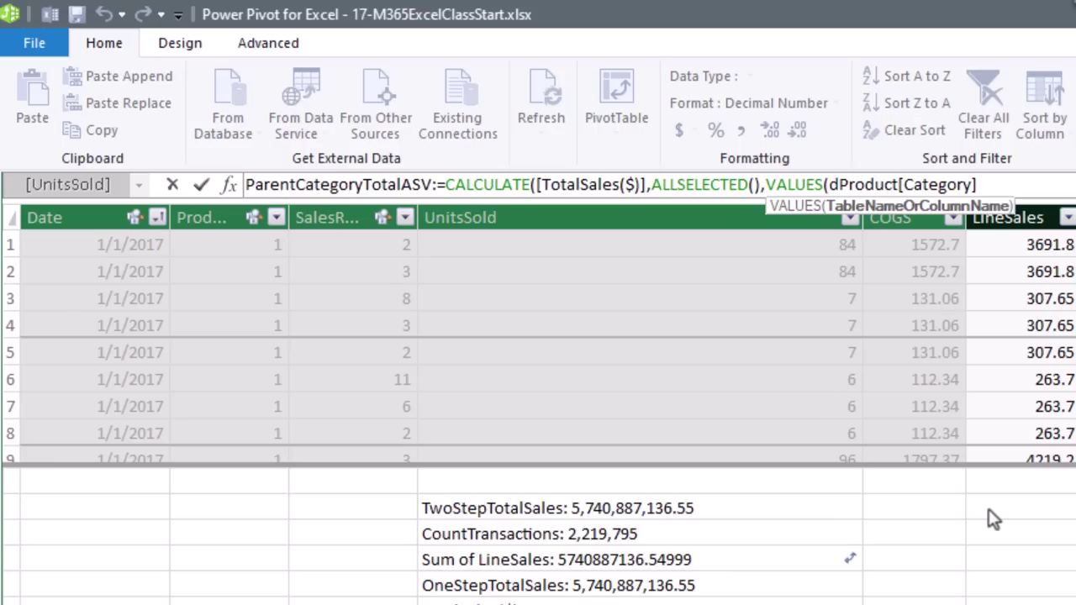
{"action": "type", "text": ")"}
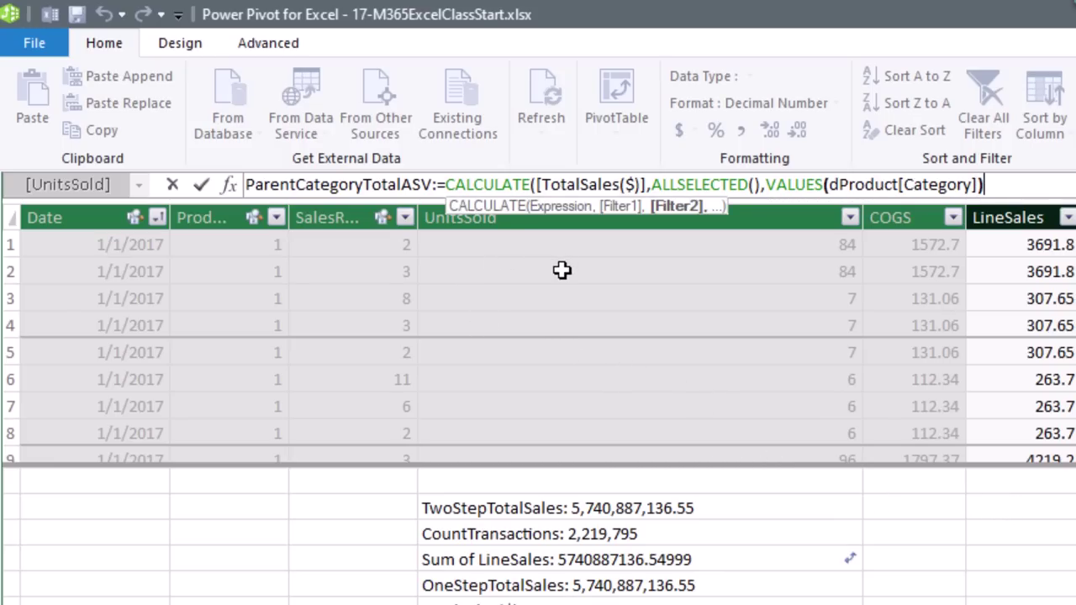
{"action": "left_click", "coordinate": [705, 184]}
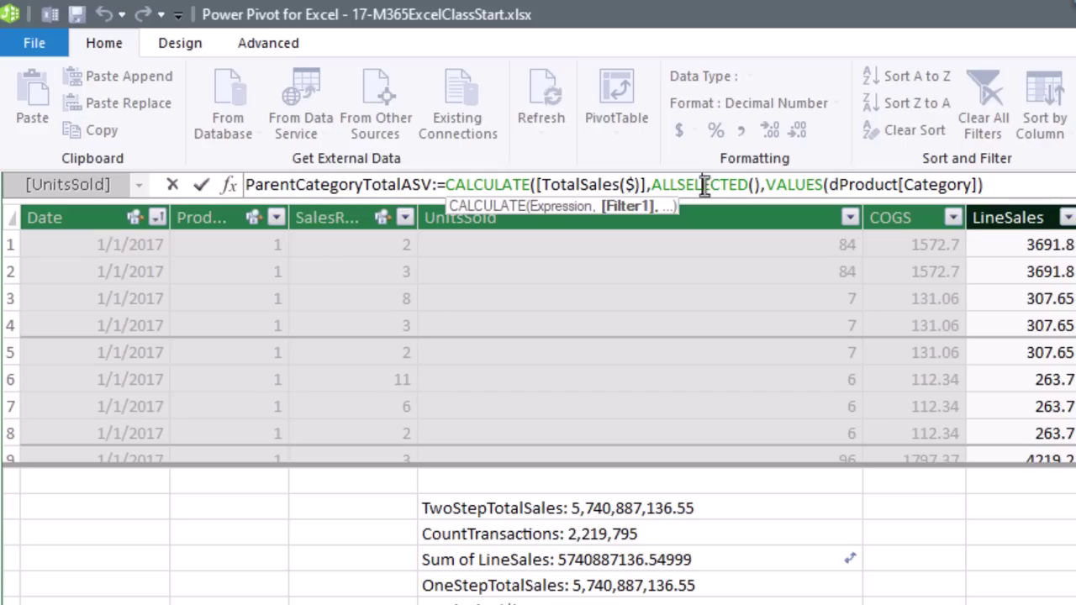
{"action": "left_click", "coordinate": [788, 185]}
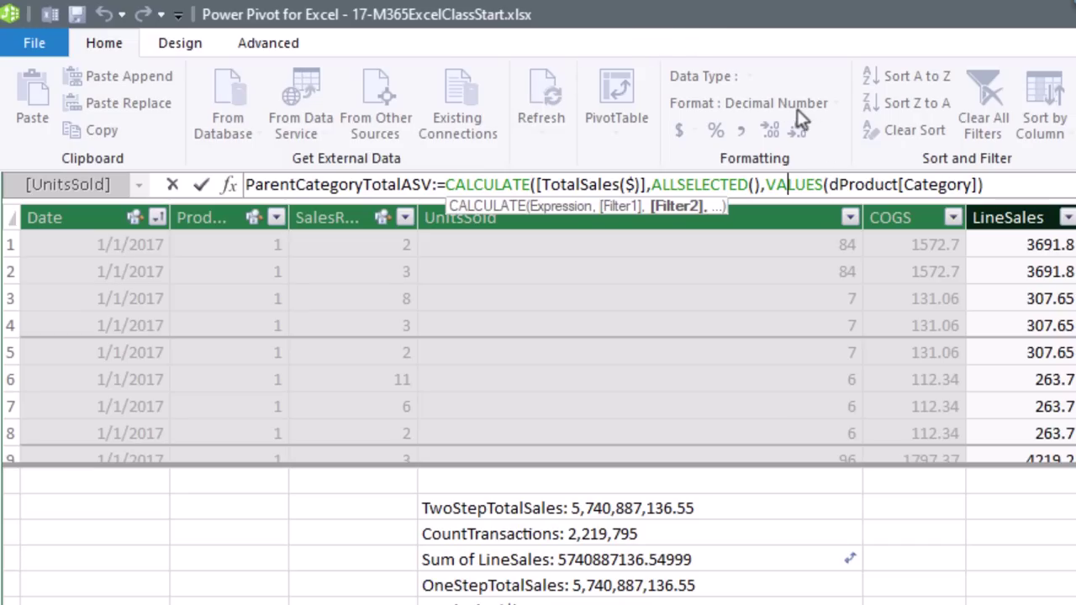
{"action": "left_click", "coordinate": [1018, 185]}
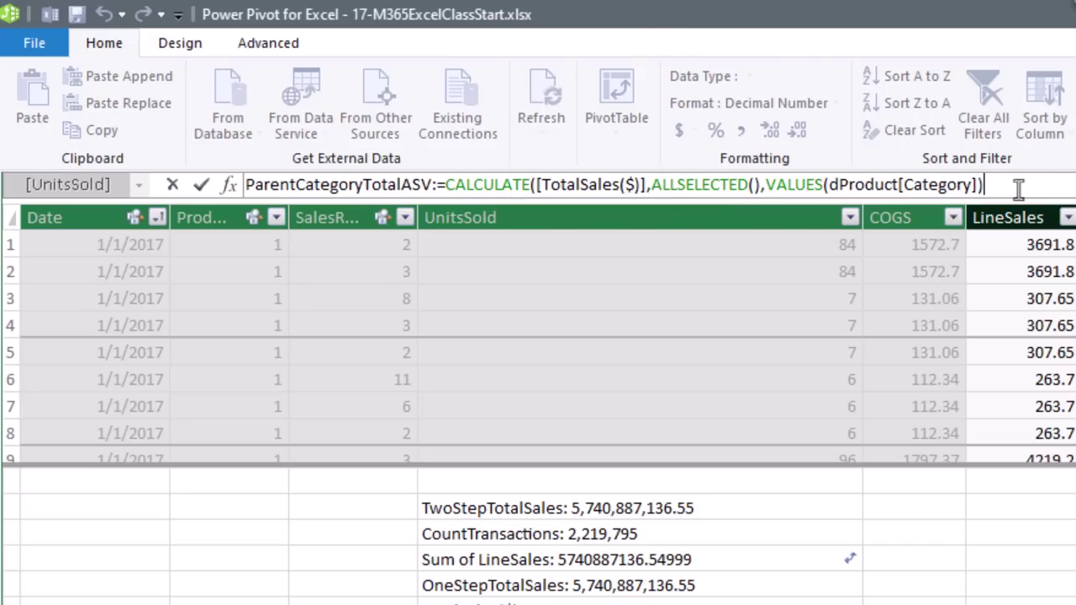
{"action": "type", "text": ")"}
{"action": "key", "text": "Return"}
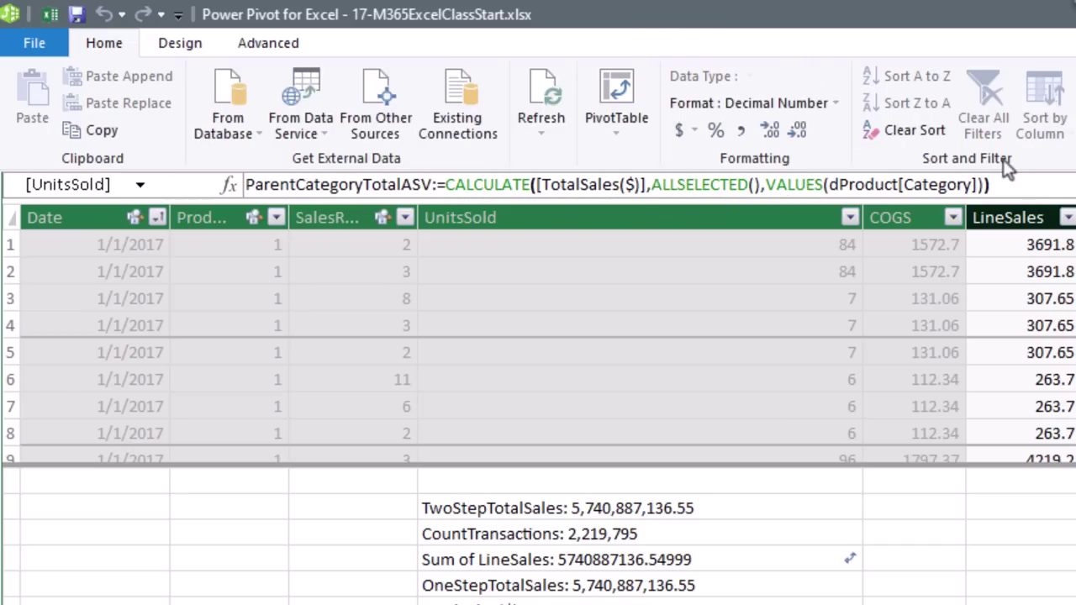
{"action": "key", "text": "alt+Tab"}
{"action": "left_click", "coordinate": [840, 300]}
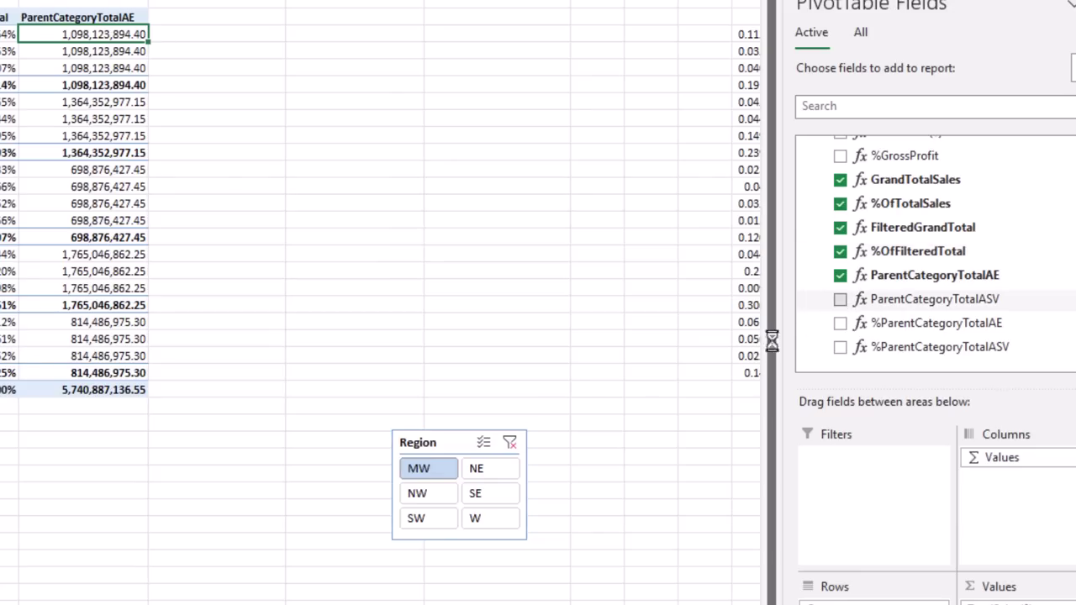
{"action": "left_click", "coordinate": [508, 443]}
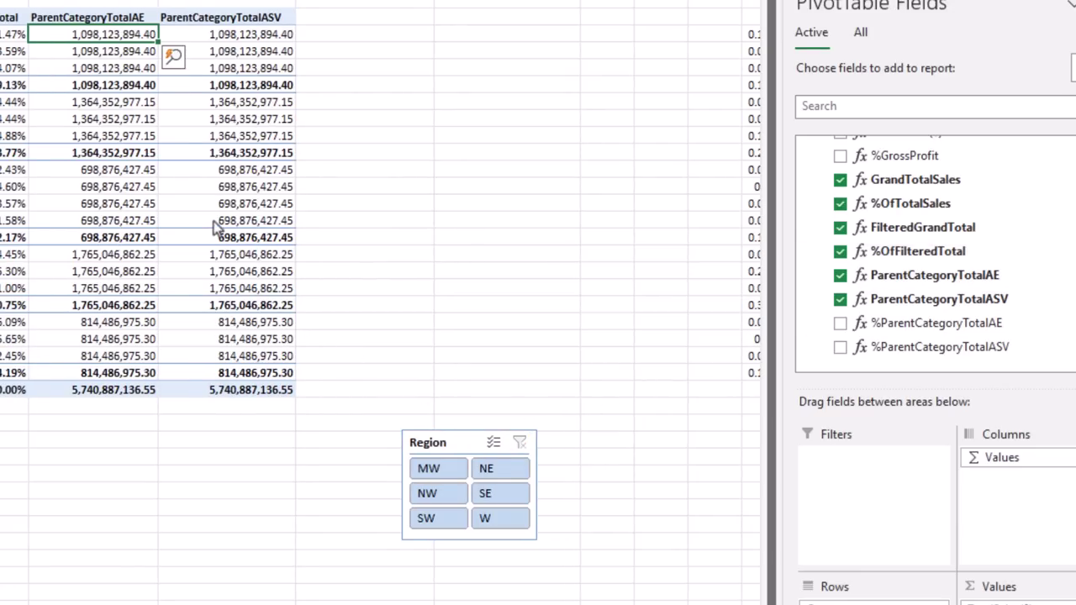
{"action": "left_click", "coordinate": [431, 471]}
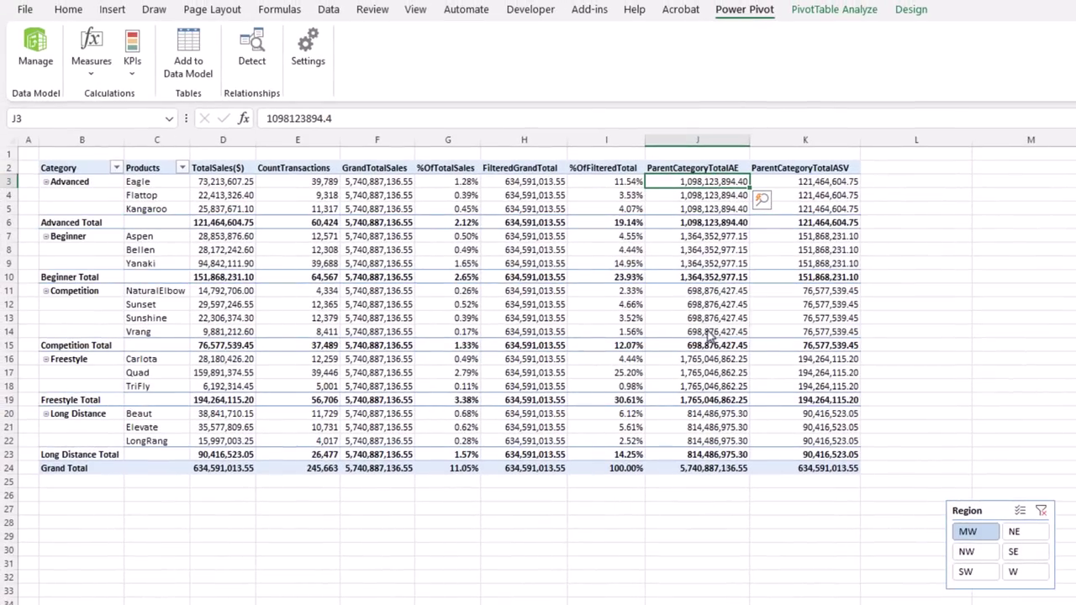
{"action": "mouse_move", "coordinate": [723, 439]}
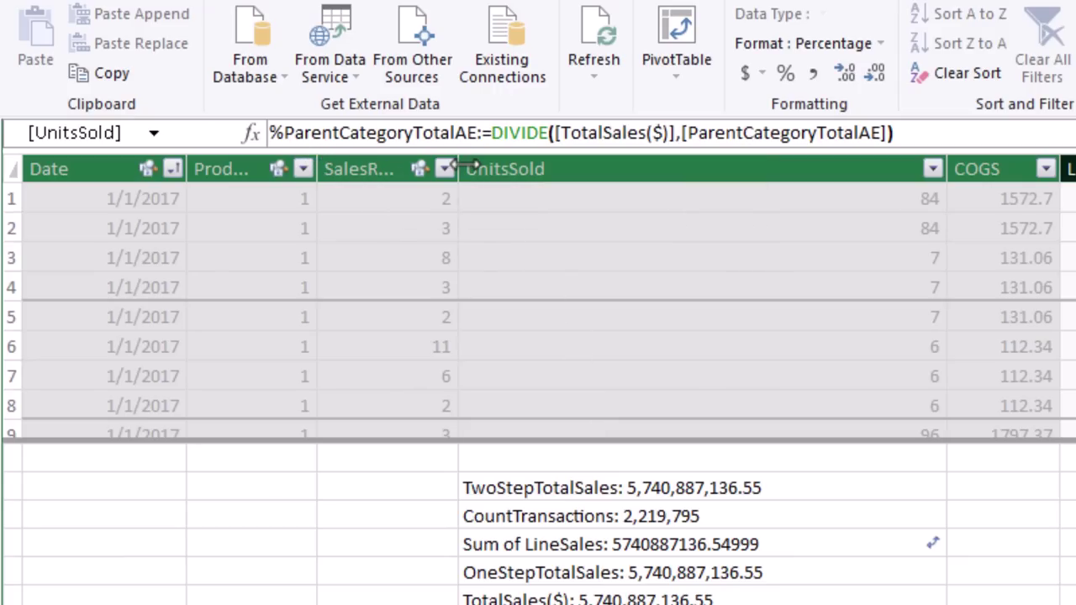
Review the DIVIDE formulas of the %ParentCategoryTotalAE and %ParentCategoryTotalASV measures.
{"action": "left_click", "coordinate": [736, 133]}
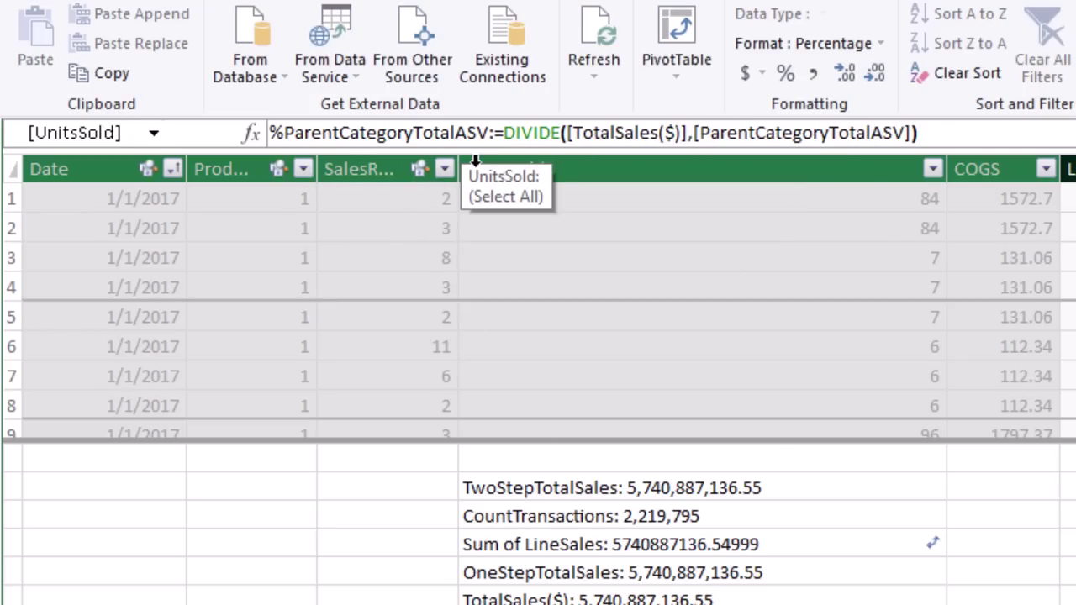
{"action": "left_click", "coordinate": [747, 135]}
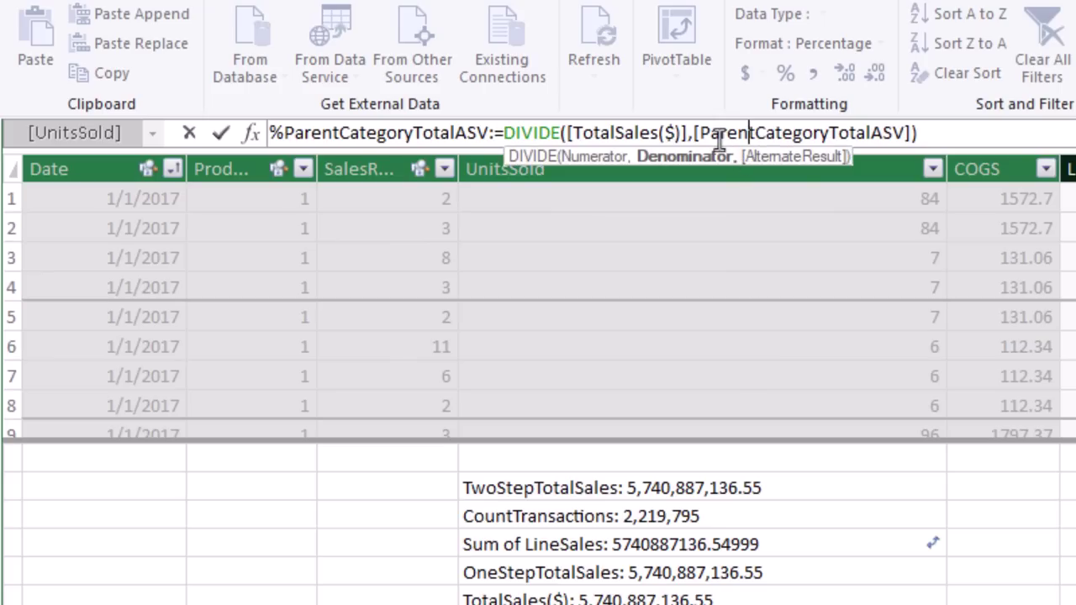
{"action": "left_click", "coordinate": [937, 133]}
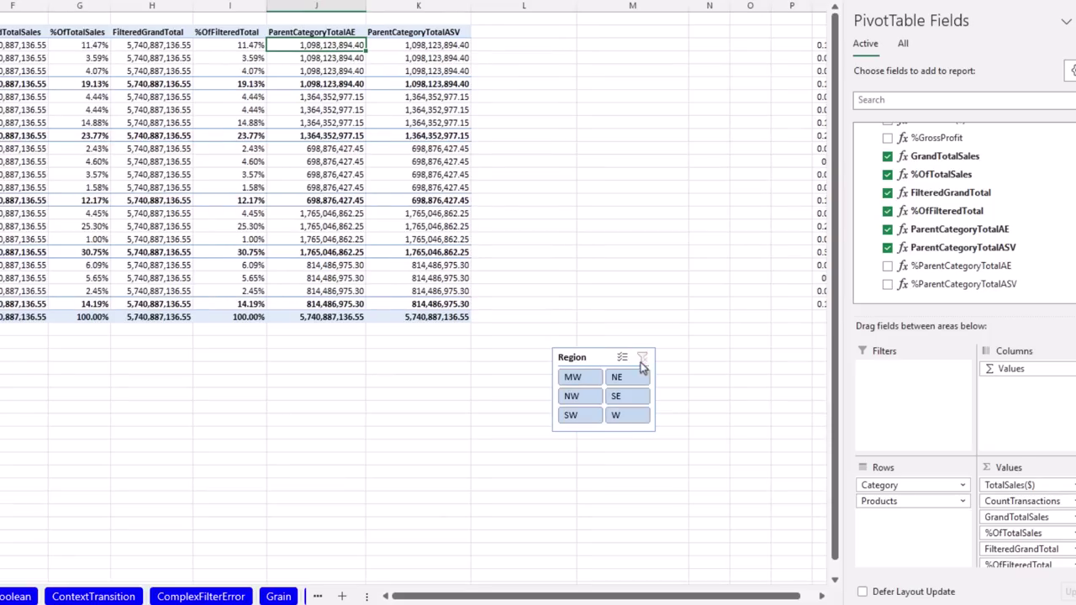
Add %ParentCategoryTotalAE and %ParentCategoryTotalASV to the pivot values, then filter Region to MW.
{"action": "left_click", "coordinate": [888, 266]}
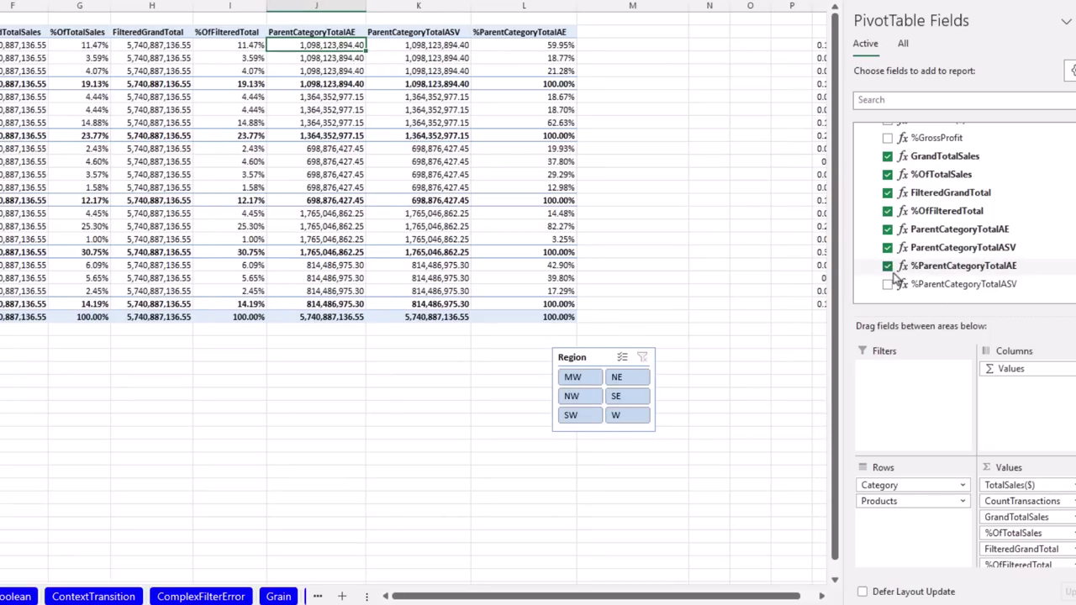
{"action": "left_click", "coordinate": [888, 285]}
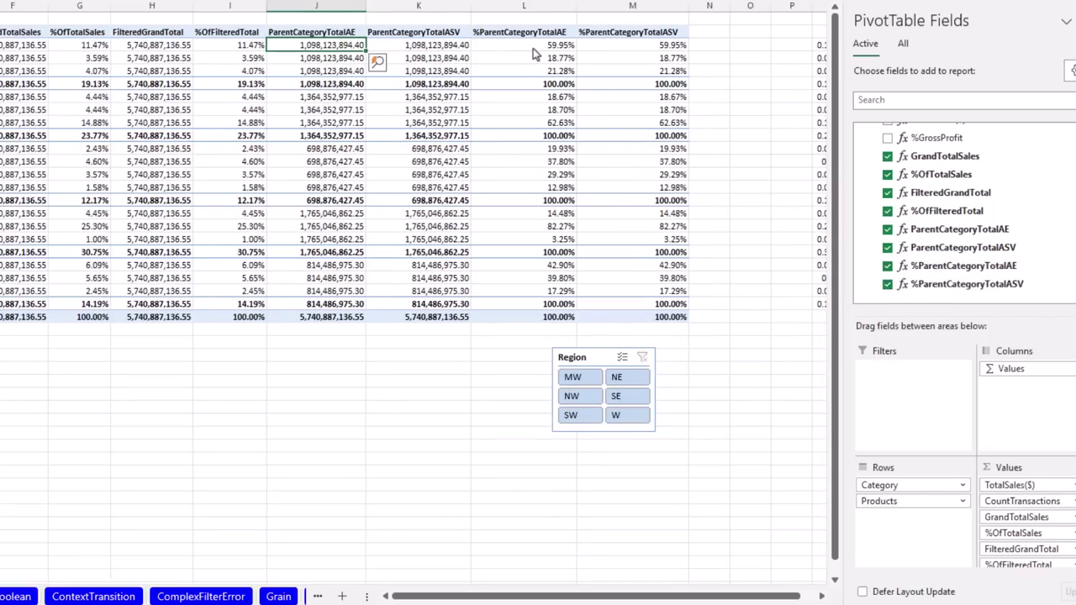
{"action": "left_click", "coordinate": [585, 378]}
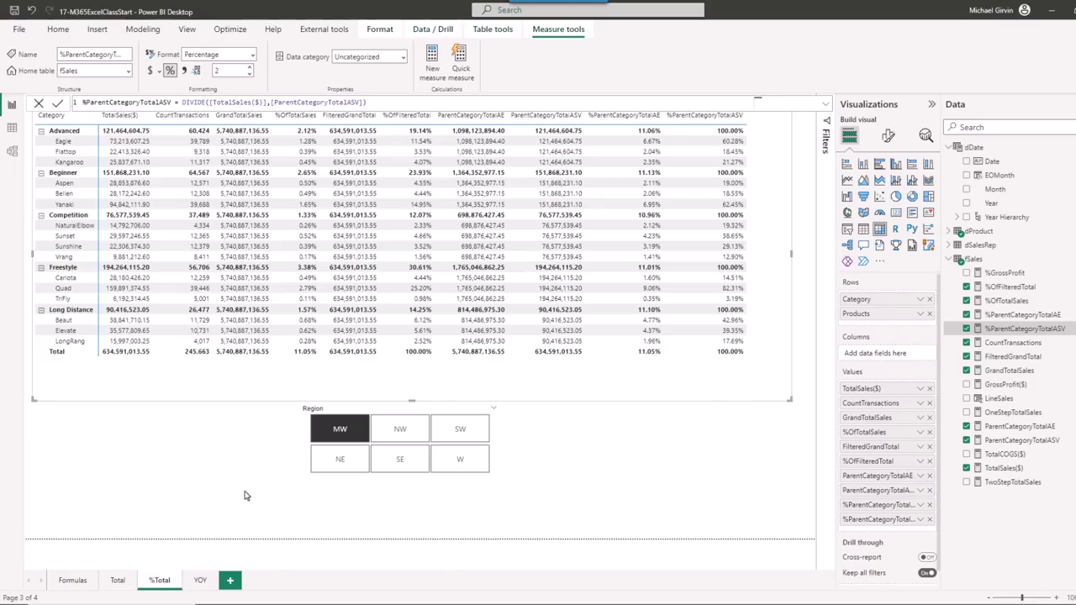
Switch to the YOY report page.
{"action": "left_click", "coordinate": [199, 580]}
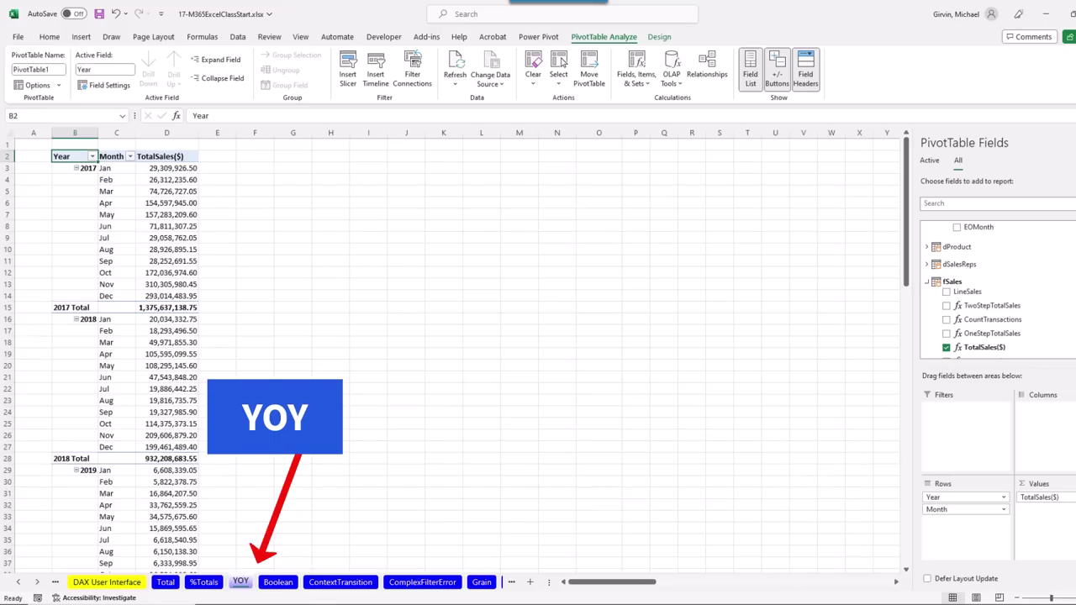
On the YOY sheet, enter =D17-D4 in F17 for the Feb year-over-year difference.
{"action": "key", "text": "ctrl+Page_Up"}
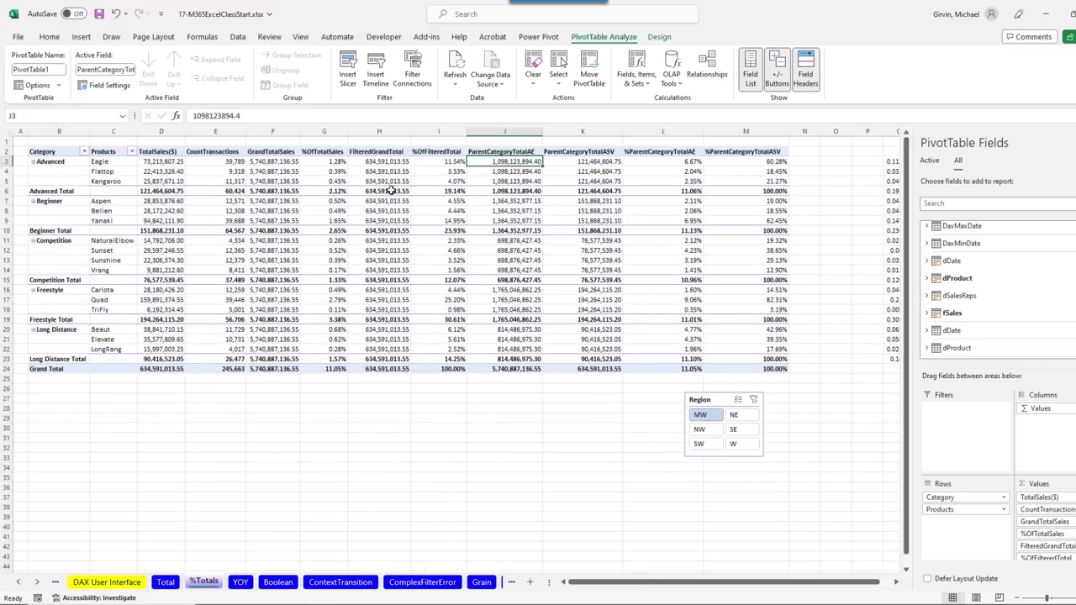
{"action": "mouse_move", "coordinate": [276, 160]}
{"action": "mouse_move", "coordinate": [276, 350]}
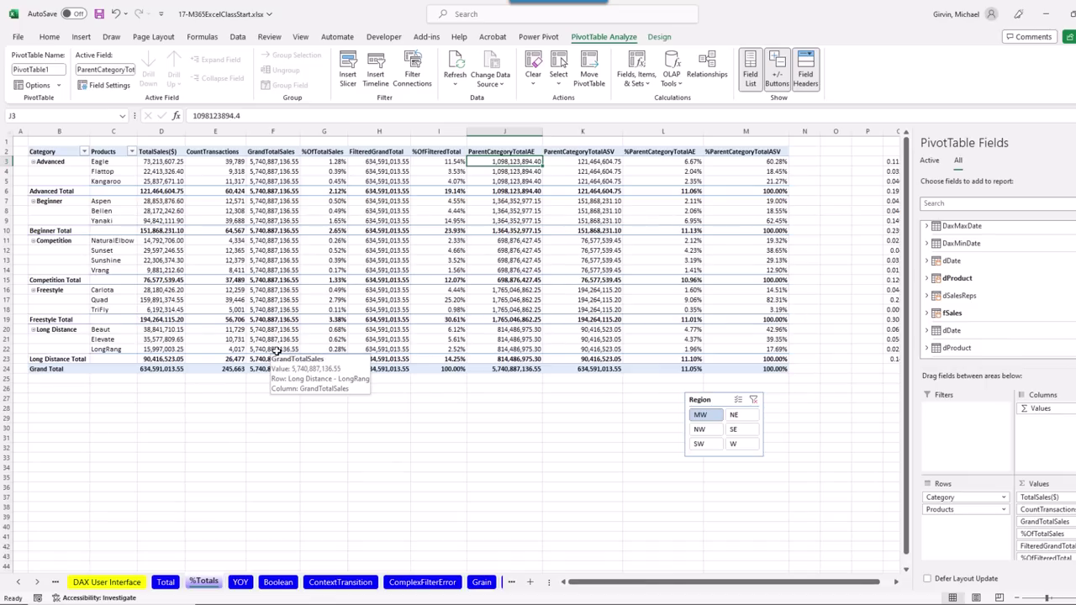
{"action": "left_click", "coordinate": [242, 583]}
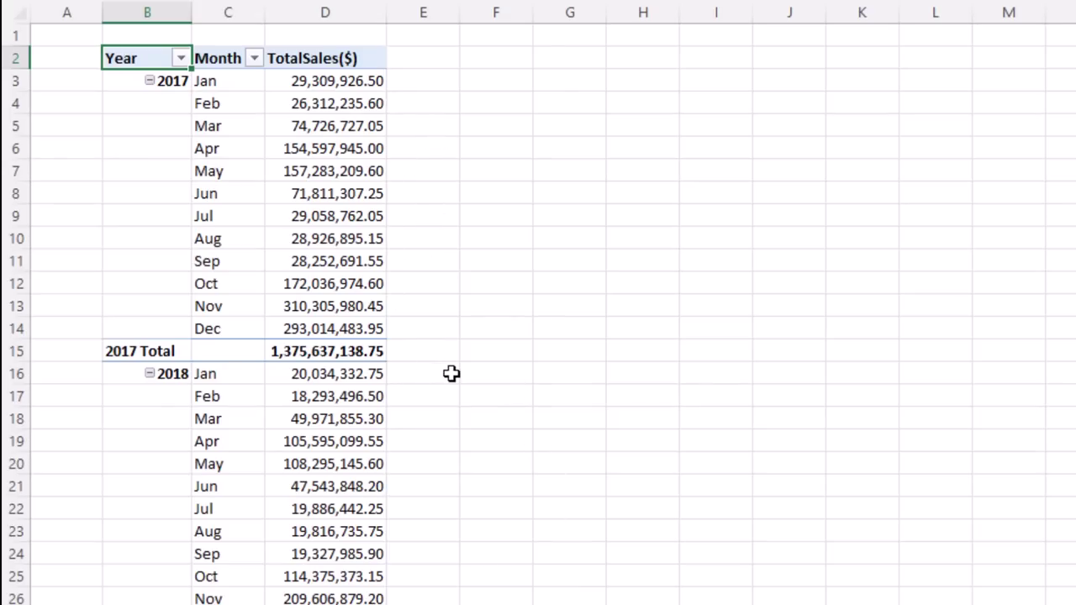
{"action": "left_click", "coordinate": [481, 398]}
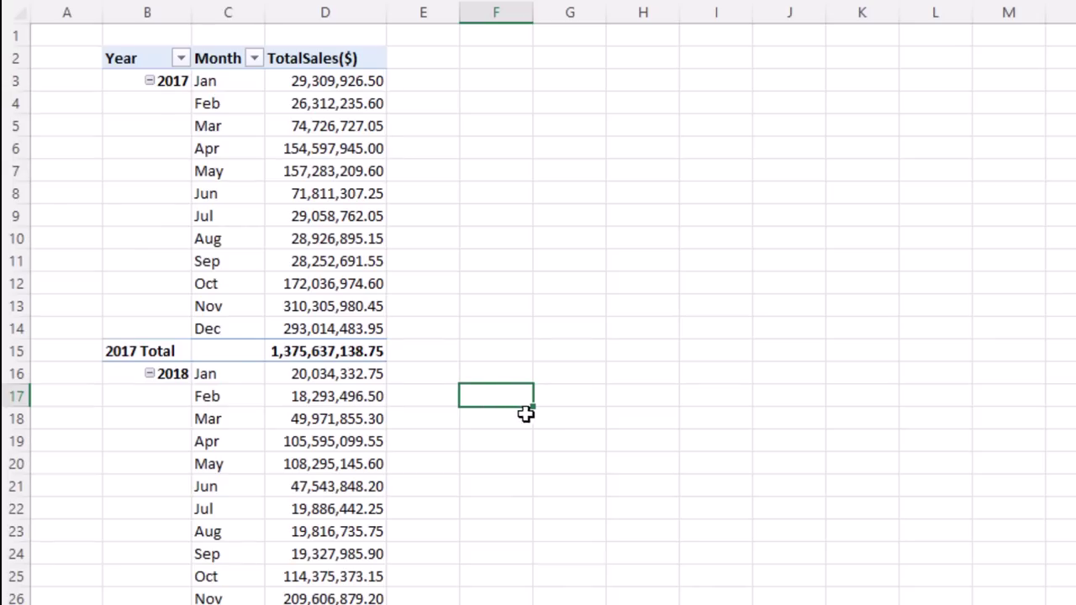
{"action": "type", "text": "="}
{"action": "left_click", "coordinate": [341, 395]}
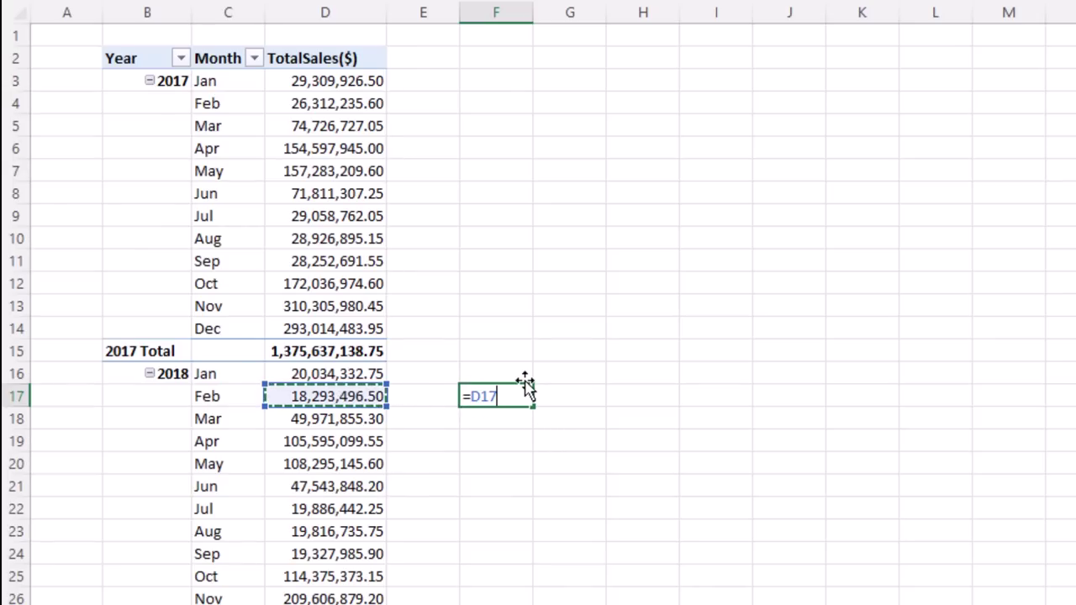
{"action": "type", "text": "-"}
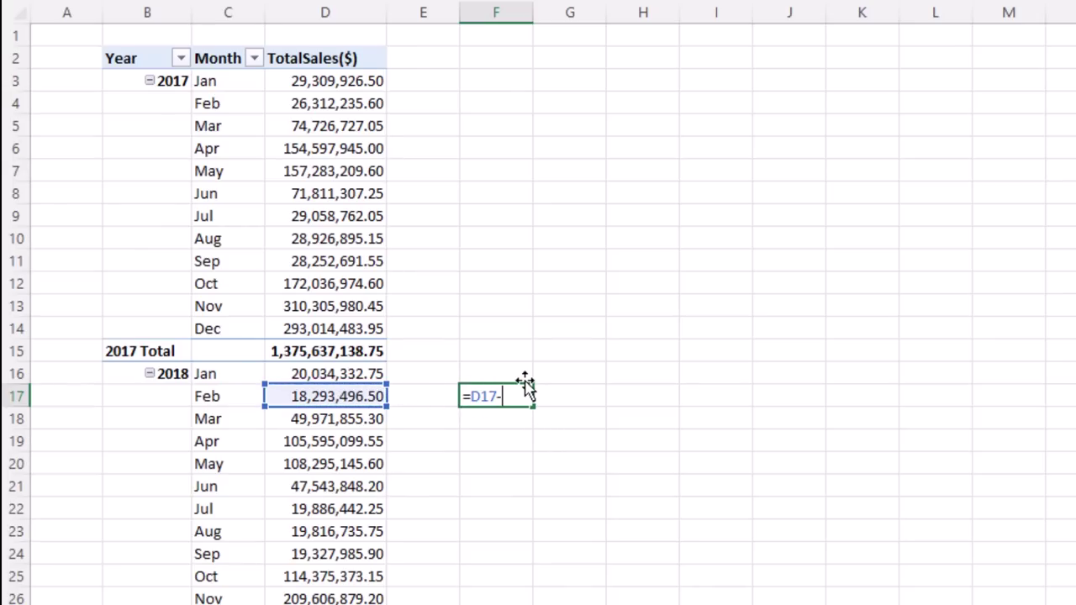
{"action": "left_click", "coordinate": [307, 104]}
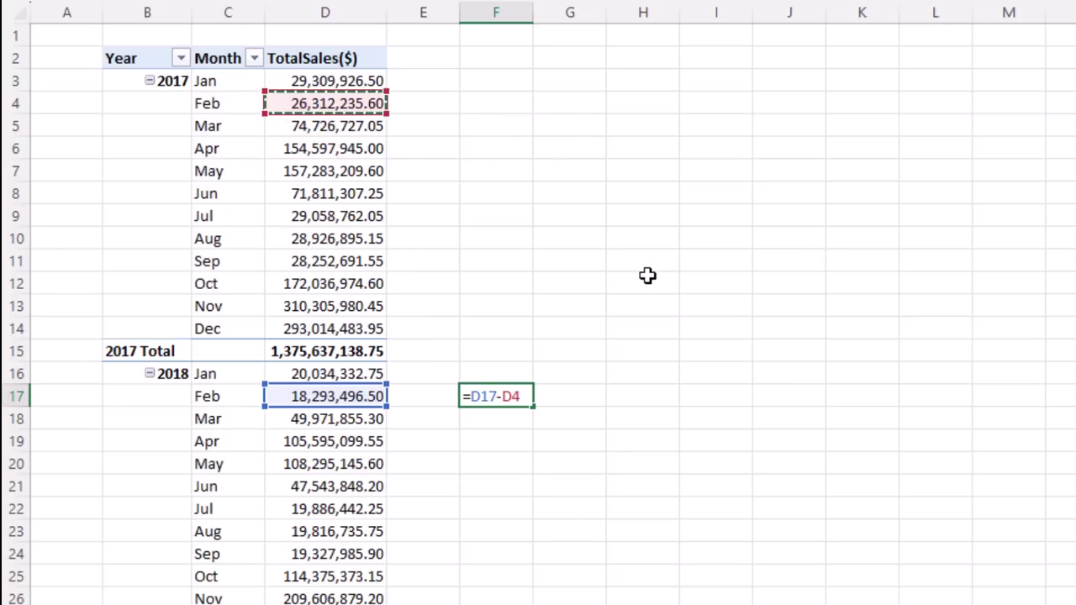
{"action": "key", "text": "ctrl+Return"}
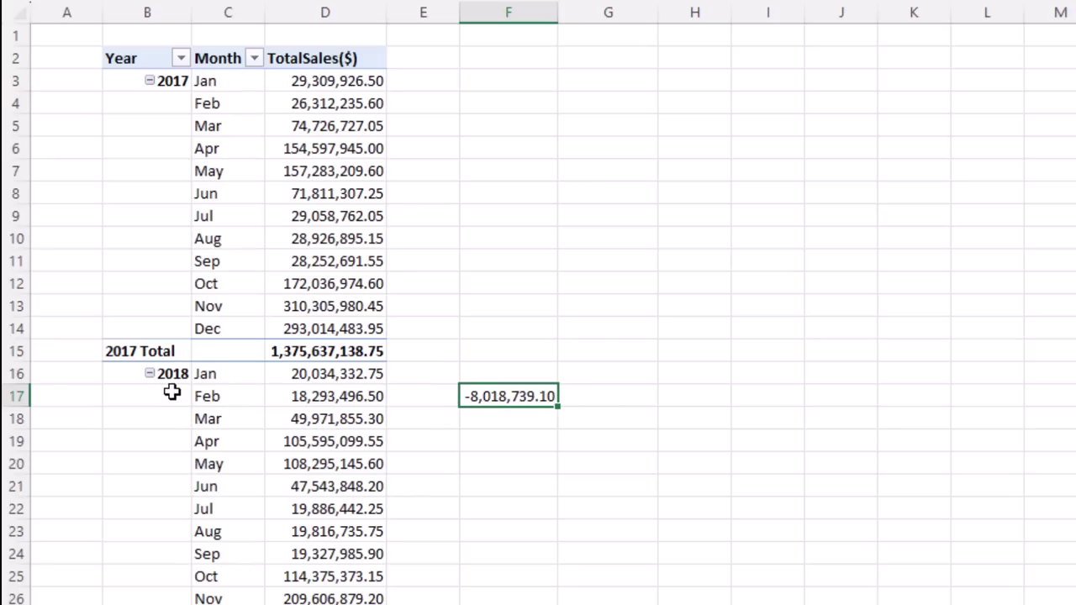
Put prior-year sales in G17 and G18 with =D4 and =D5.
{"action": "left_click", "coordinate": [587, 396]}
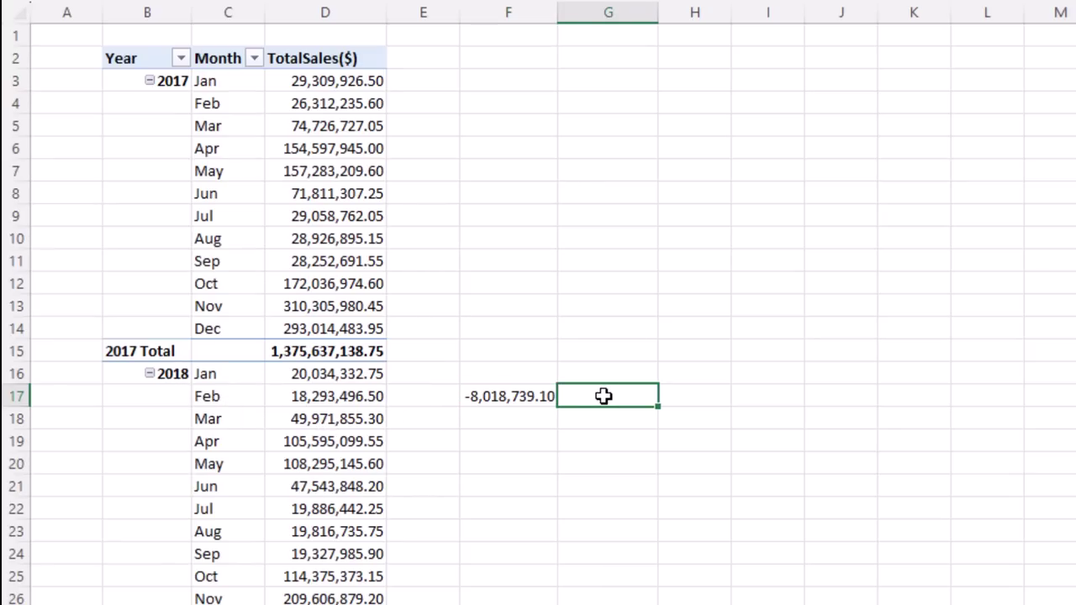
{"action": "type", "text": "="}
{"action": "left_click", "coordinate": [341, 106]}
{"action": "key", "text": "Return"}
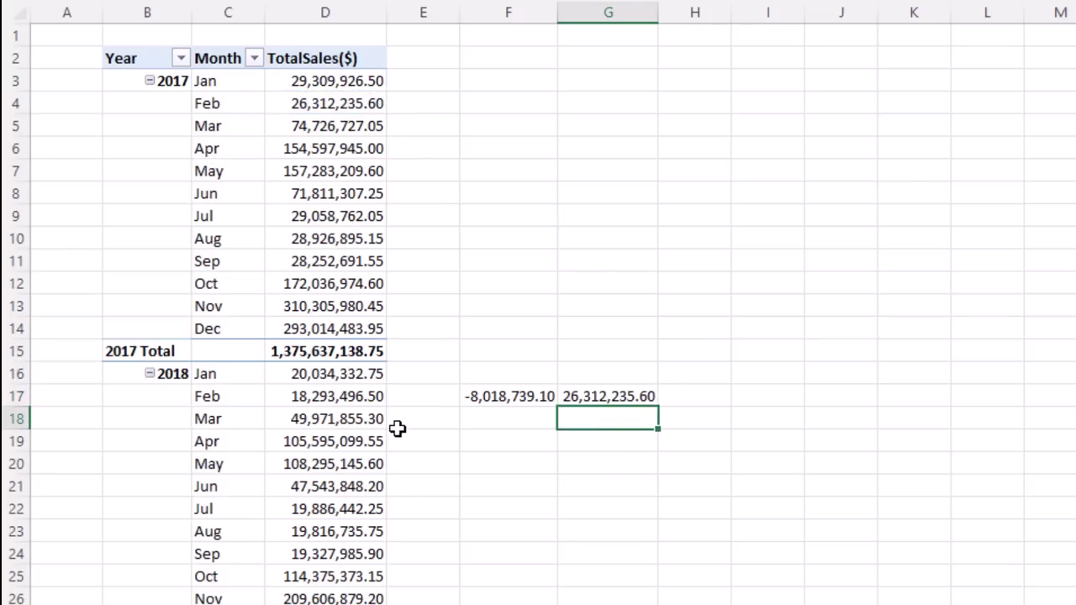
{"action": "type", "text": "="}
{"action": "left_click", "coordinate": [339, 122]}
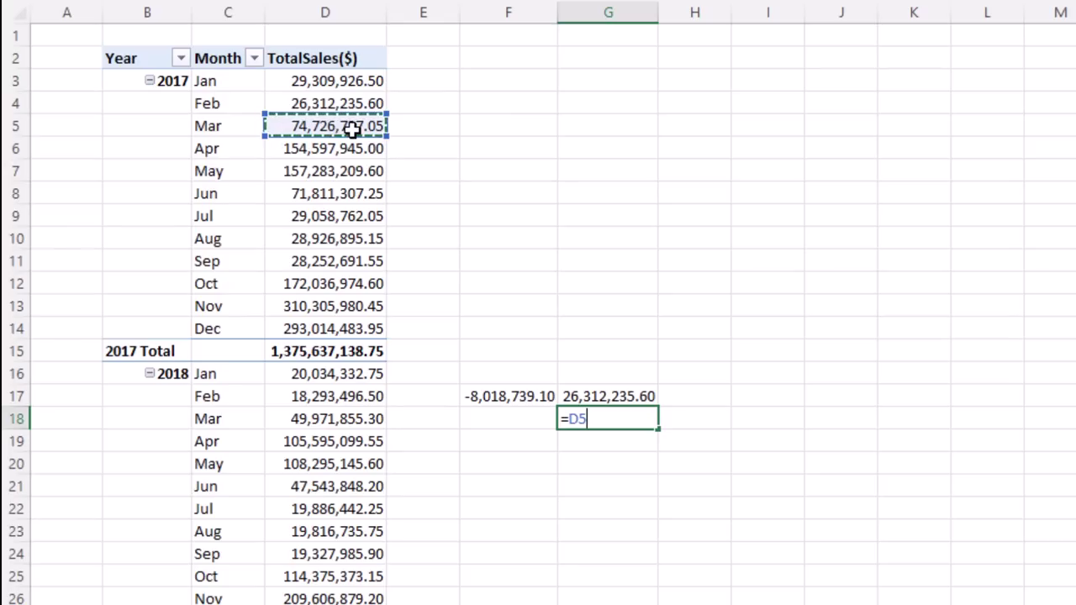
{"action": "key", "text": "Return"}
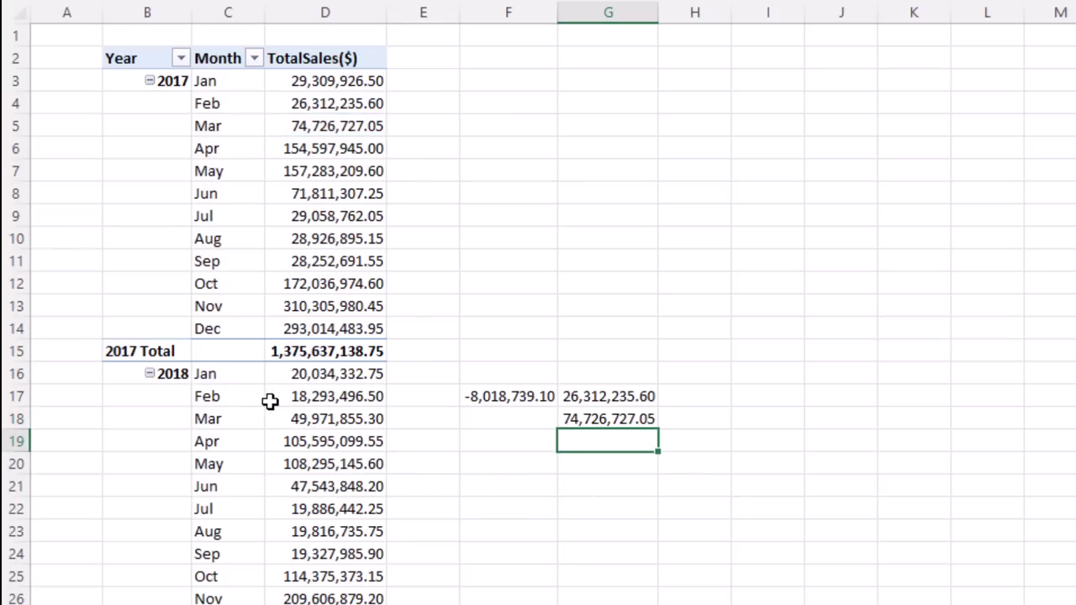
Compare the Feb 2018 sales in D17 with last year's Feb sales in G17.
{"action": "left_click", "coordinate": [343, 396]}
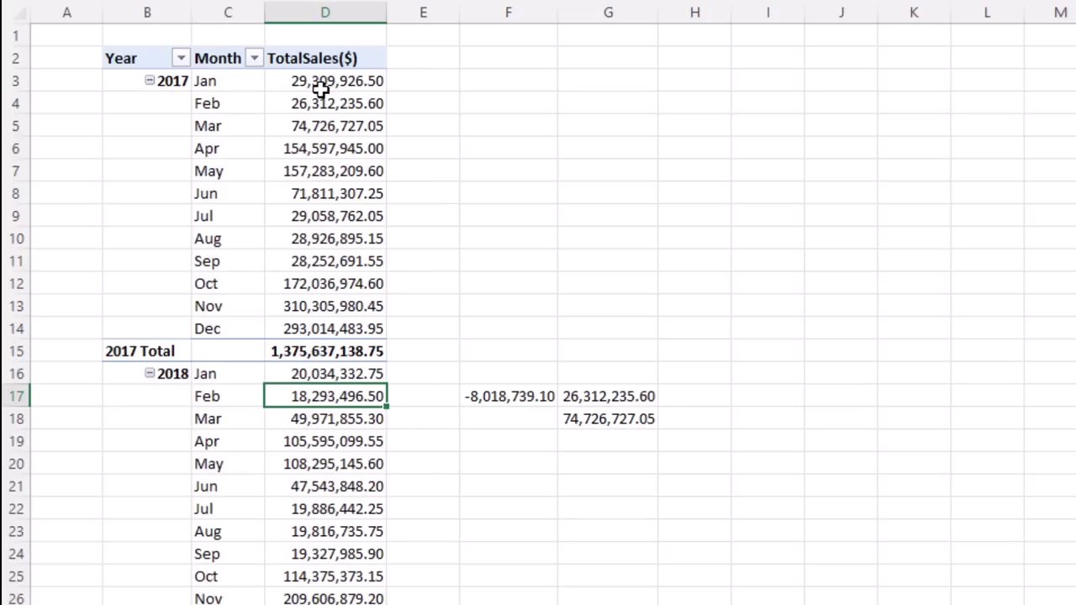
{"action": "mouse_move", "coordinate": [345, 105]}
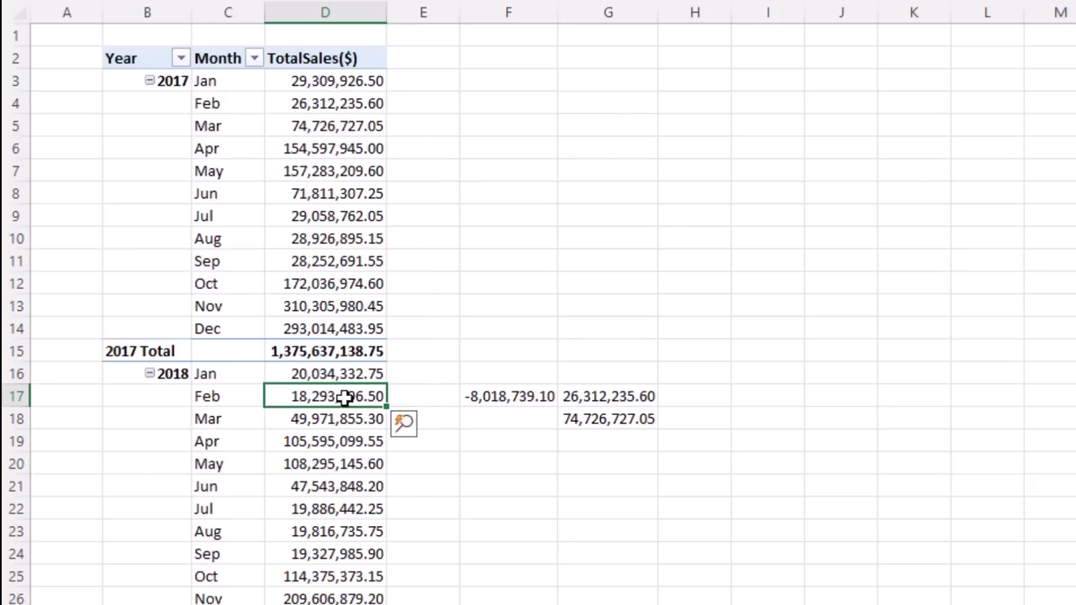
{"action": "mouse_move", "coordinate": [345, 399]}
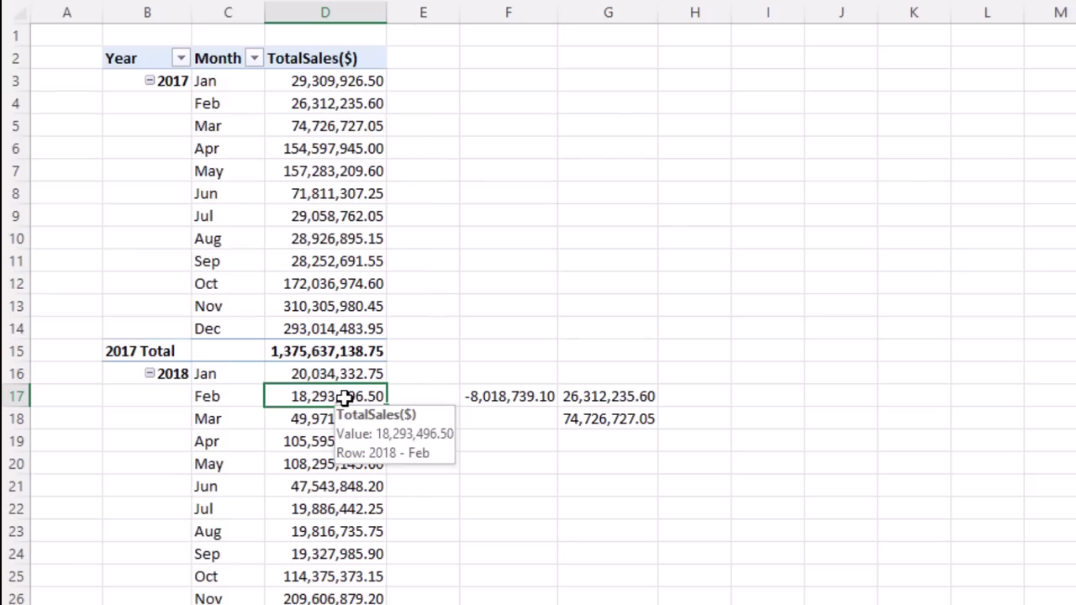
{"action": "left_click", "coordinate": [593, 401]}
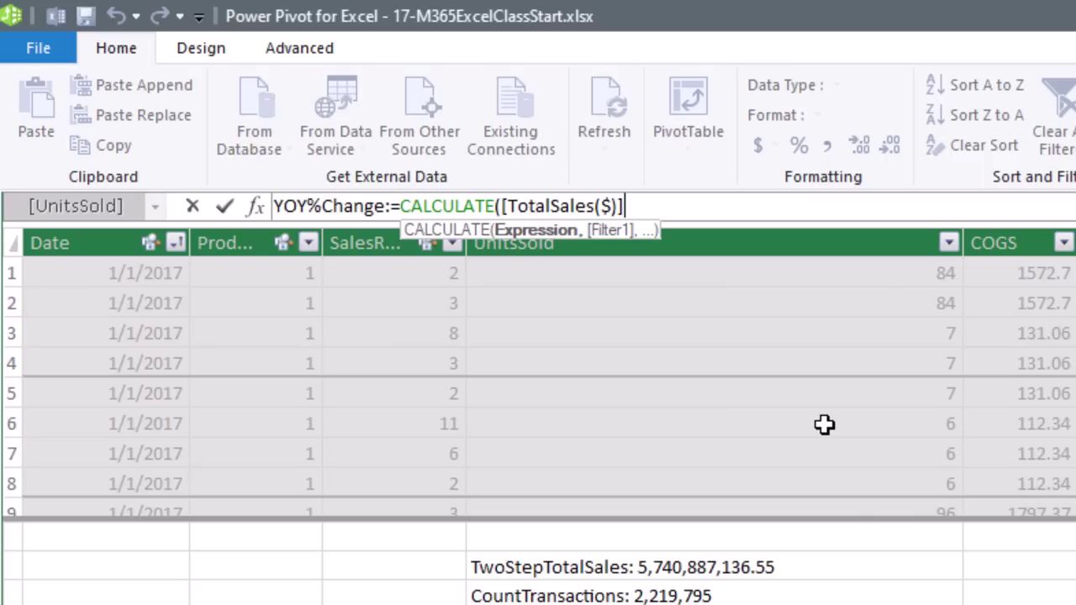
Complete YOY%Change with SAMEPERIODLASTYEAR(dDate[Date]) as the CALCULATE filter and commit it.
{"action": "type", "text": ",sam"}
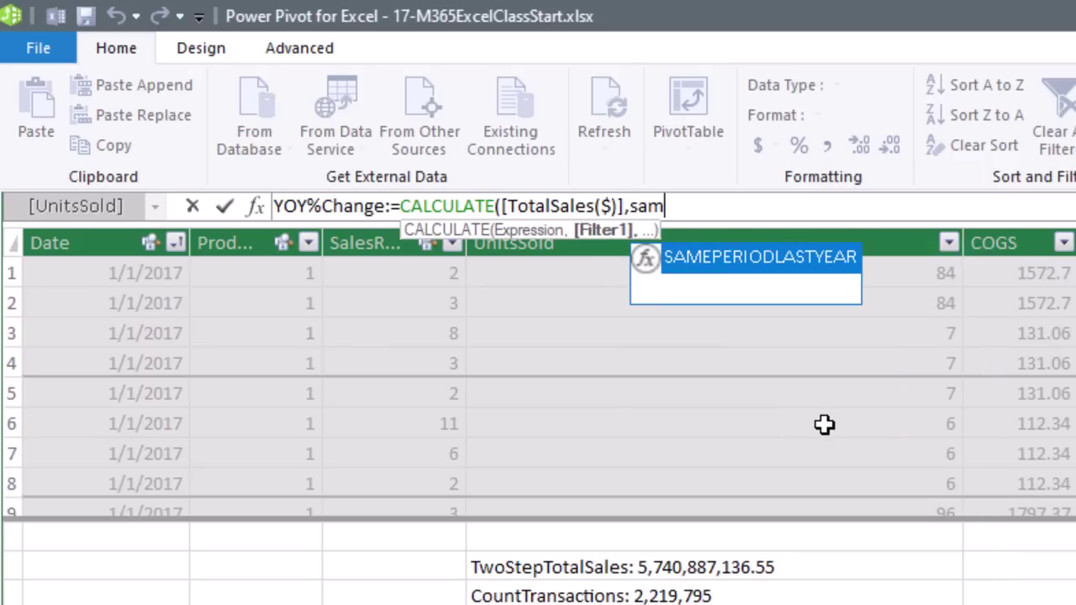
{"action": "type", "text": "e"}
{"action": "key", "text": "Tab"}
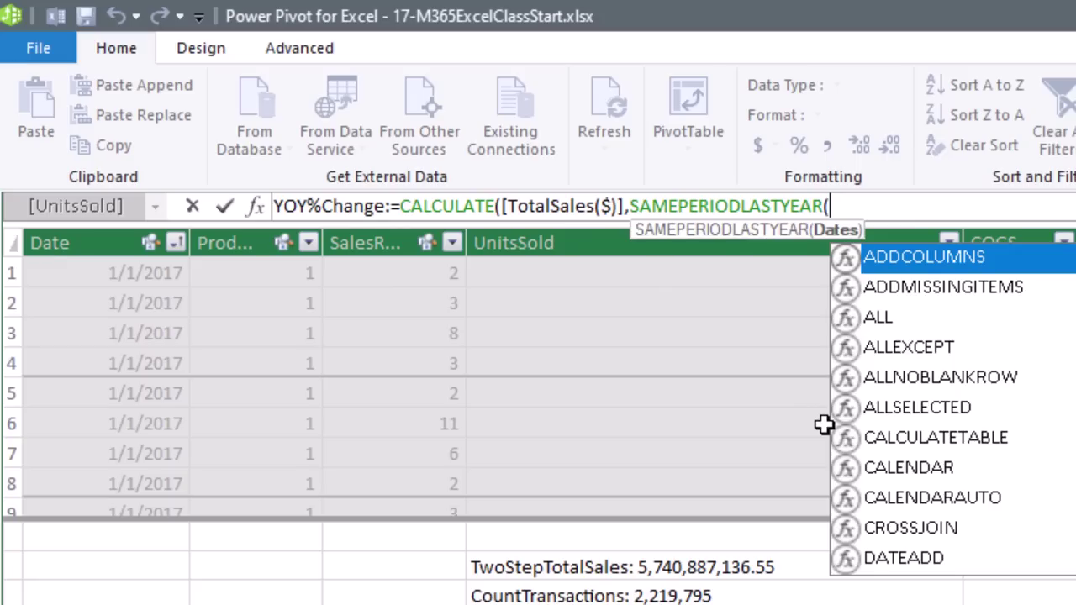
{"action": "type", "text": "dd"}
{"action": "key", "text": "Down"}
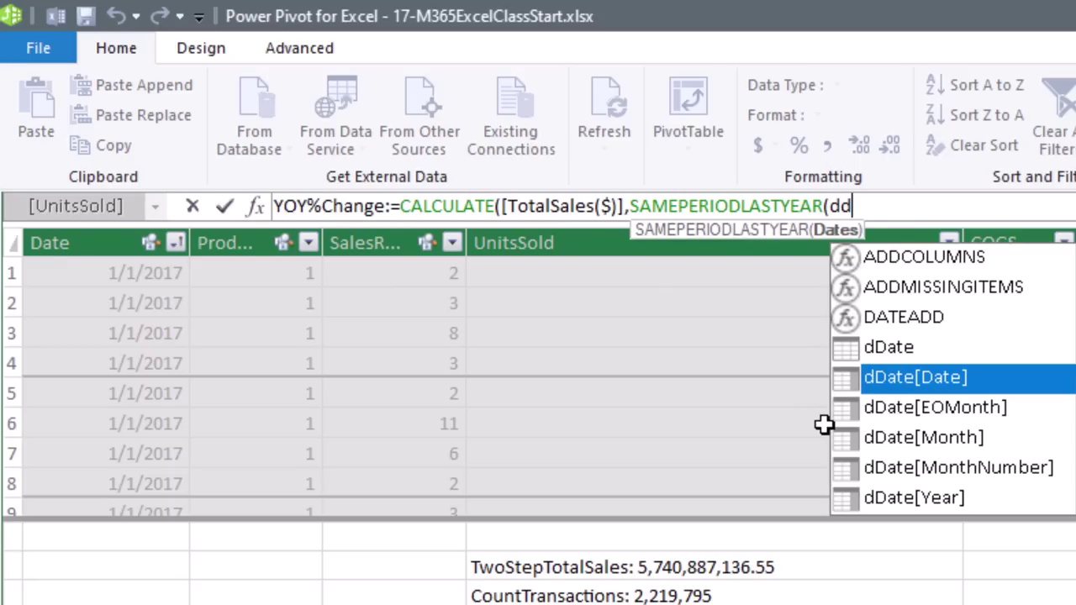
{"action": "key", "text": "Tab"}
{"action": "type", "text": ")"}
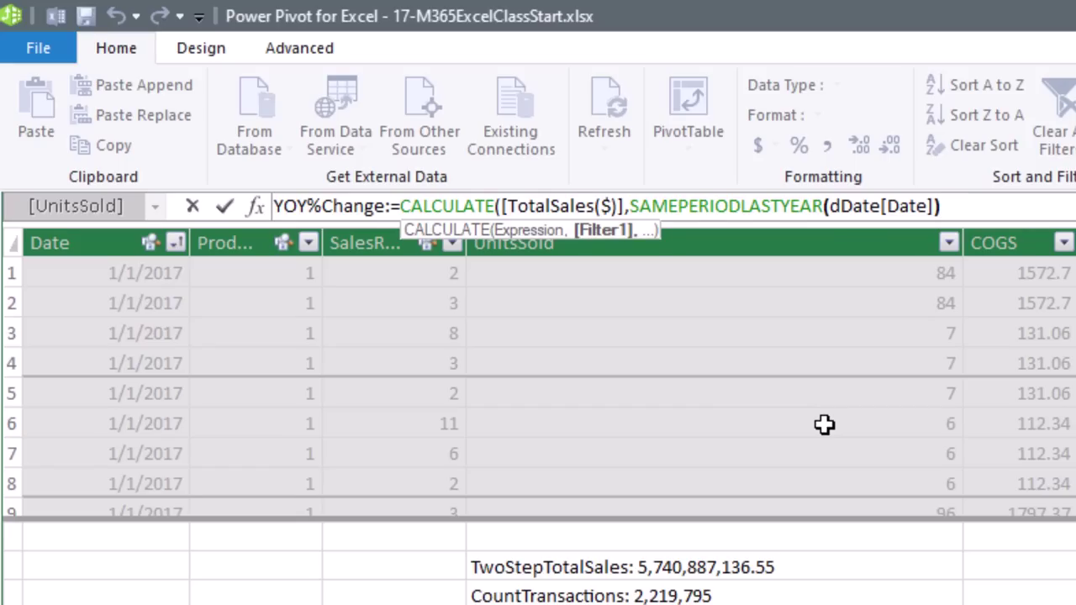
{"action": "type", "text": ")"}
{"action": "key", "text": "Return"}
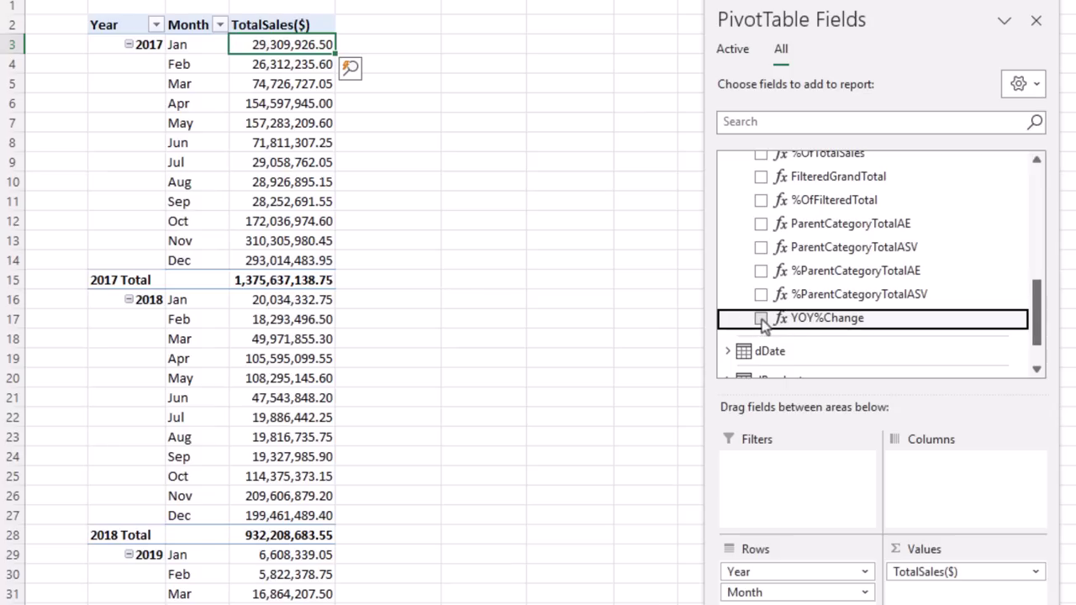
Add YOY%Change to the PivotTable and compare its Feb 2018 and 2018 Total values with sales.
{"action": "left_click", "coordinate": [760, 318]}
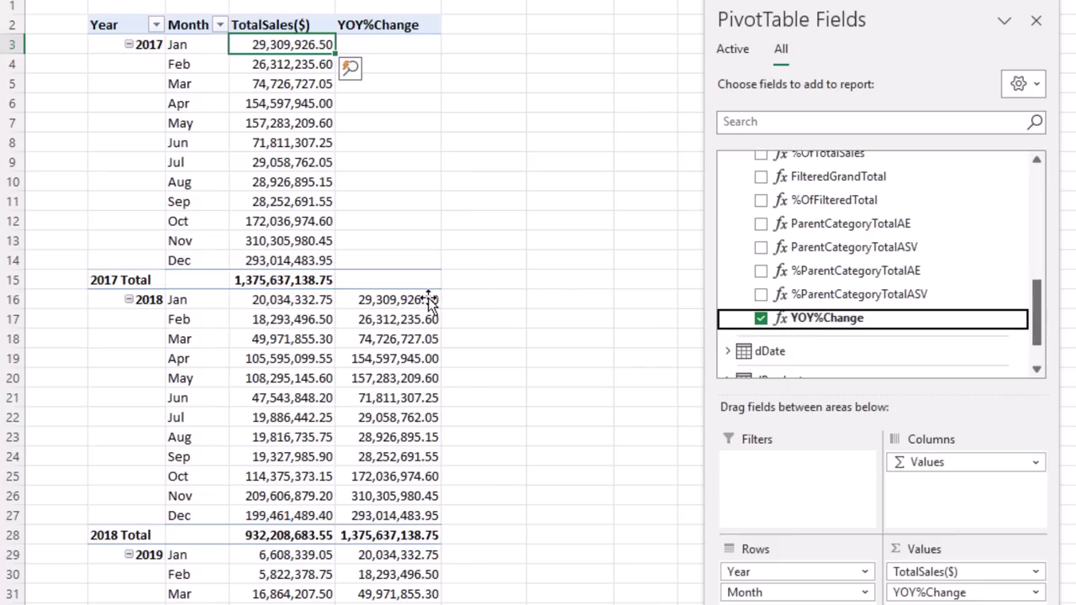
{"action": "left_click", "coordinate": [386, 325]}
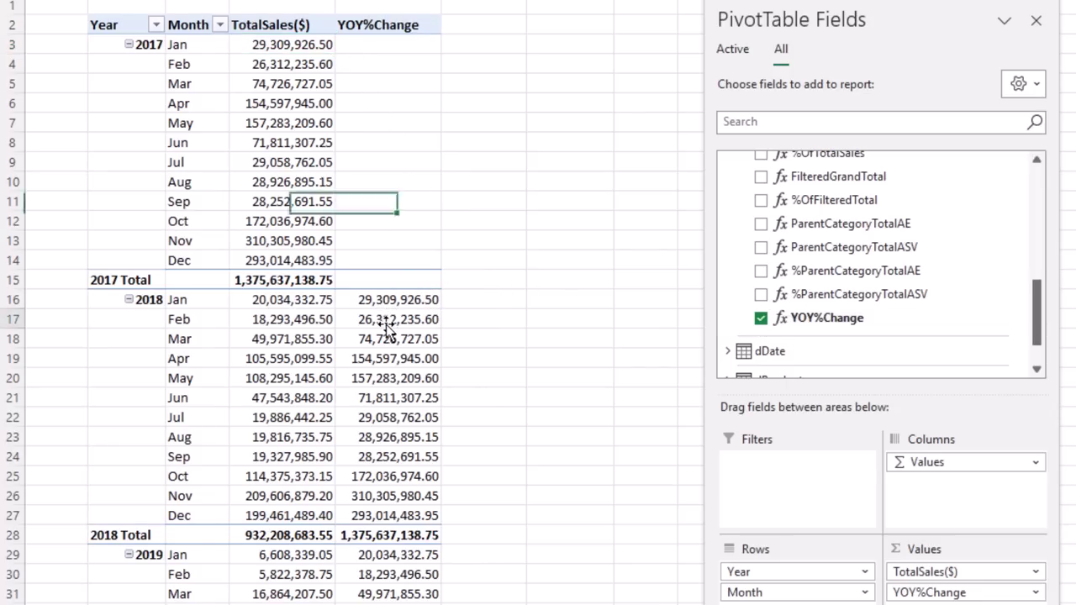
{"action": "left_click", "coordinate": [280, 72]}
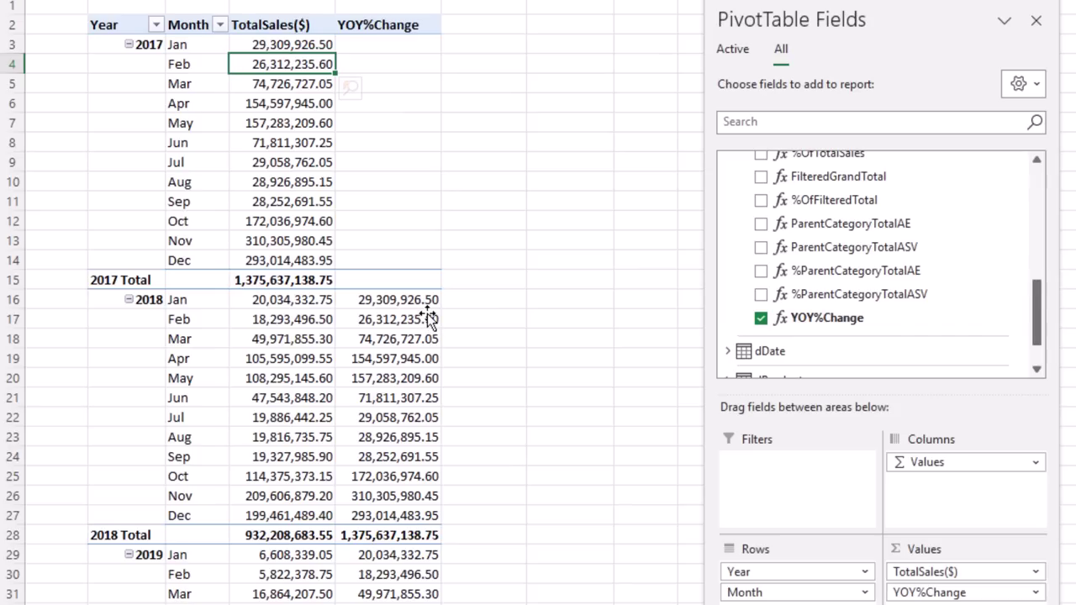
{"action": "left_click", "coordinate": [387, 539]}
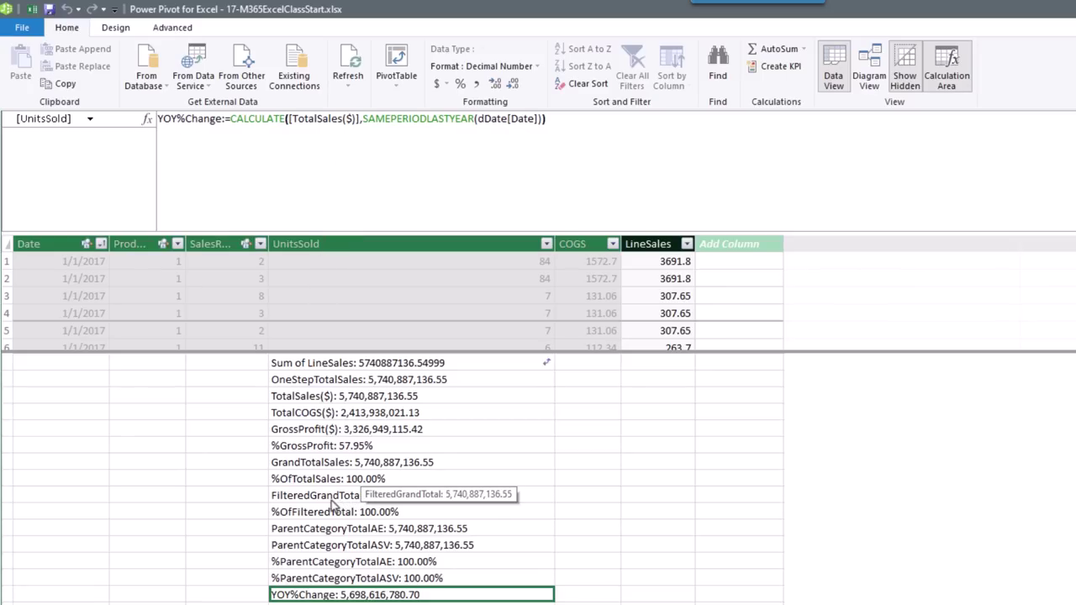
{"action": "left_click", "coordinate": [321, 467]}
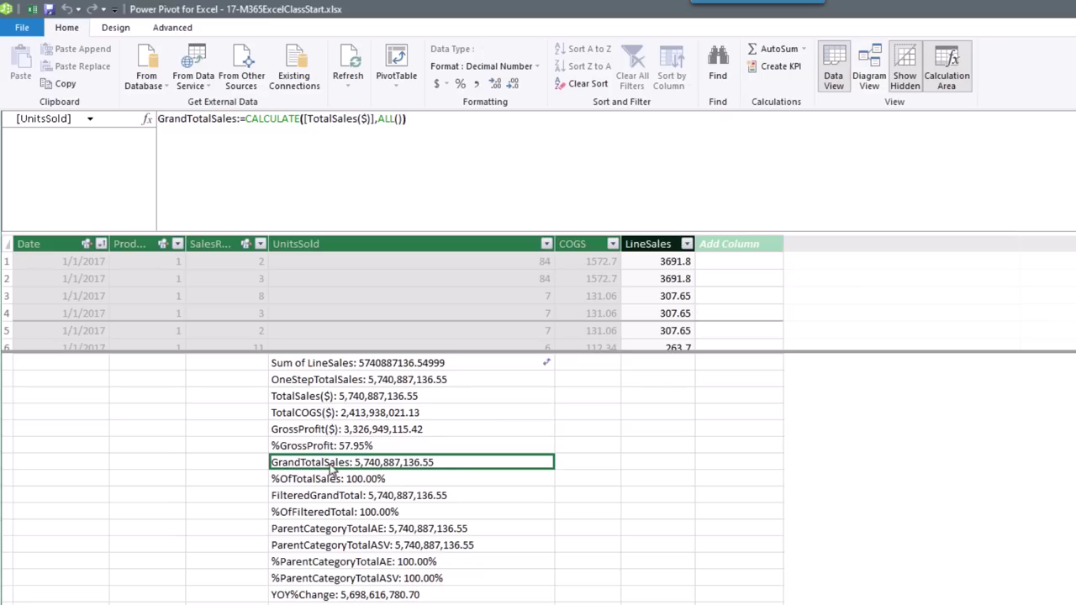
{"action": "left_click", "coordinate": [307, 479]}
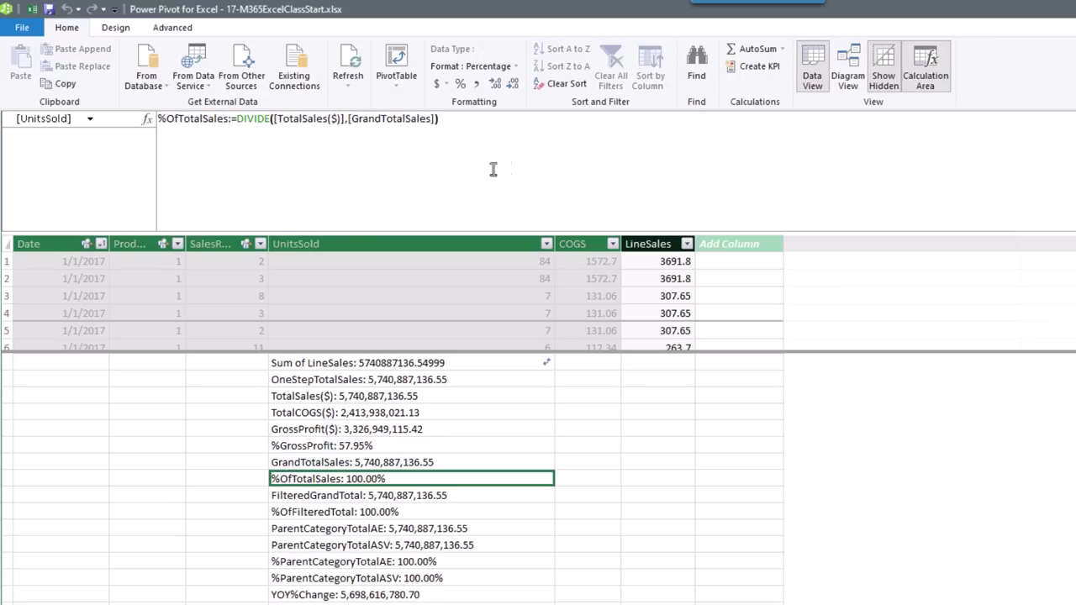
{"action": "left_click", "coordinate": [342, 595]}
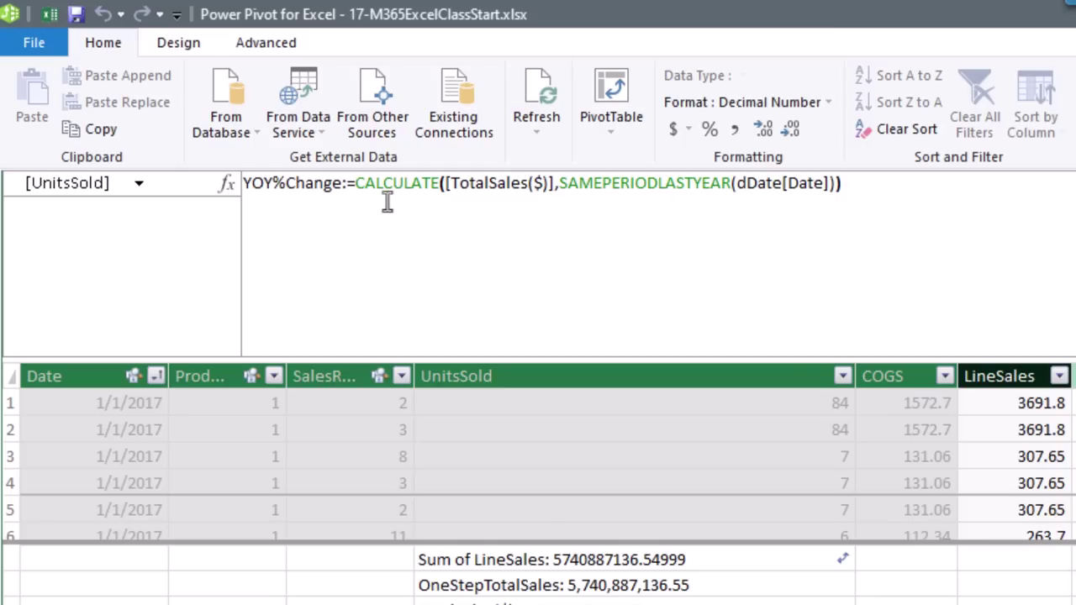
Turn the CALCULATE expression into a VAR LastYear variable in the YOY%Change formula.
{"action": "left_click", "coordinate": [422, 217]}
{"action": "key", "text": "alt+Return"}
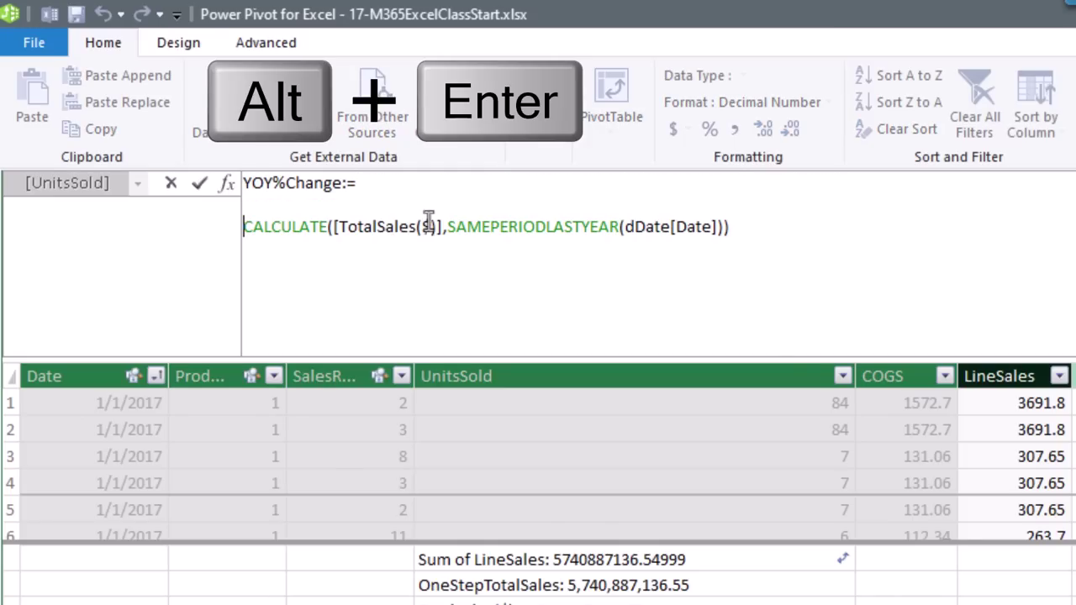
{"action": "key", "text": "Up"}
{"action": "type", "text": "VAR"}
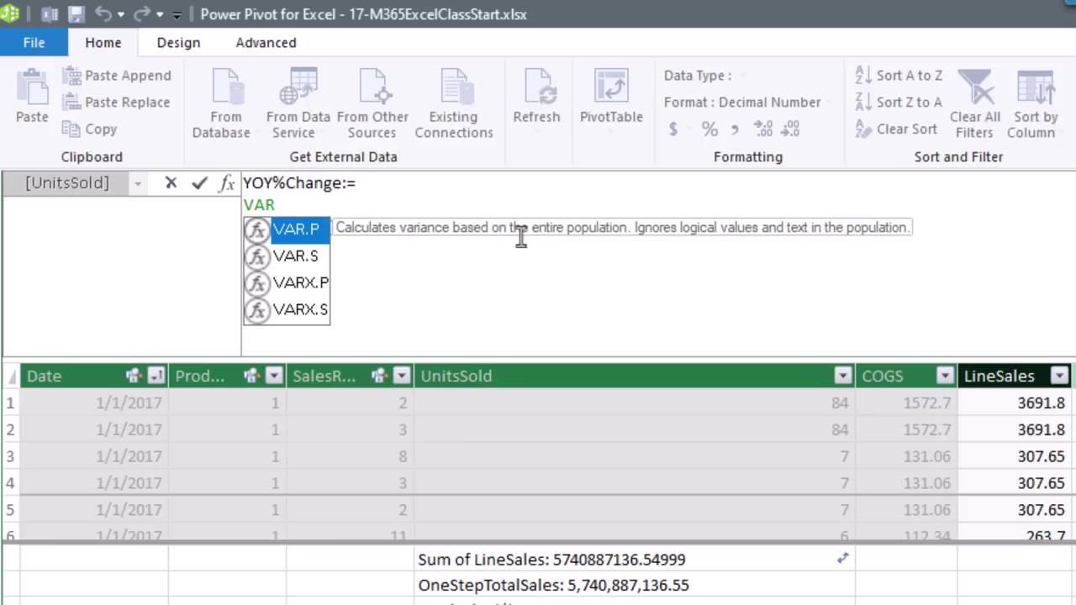
{"action": "key", "text": "Escape"}
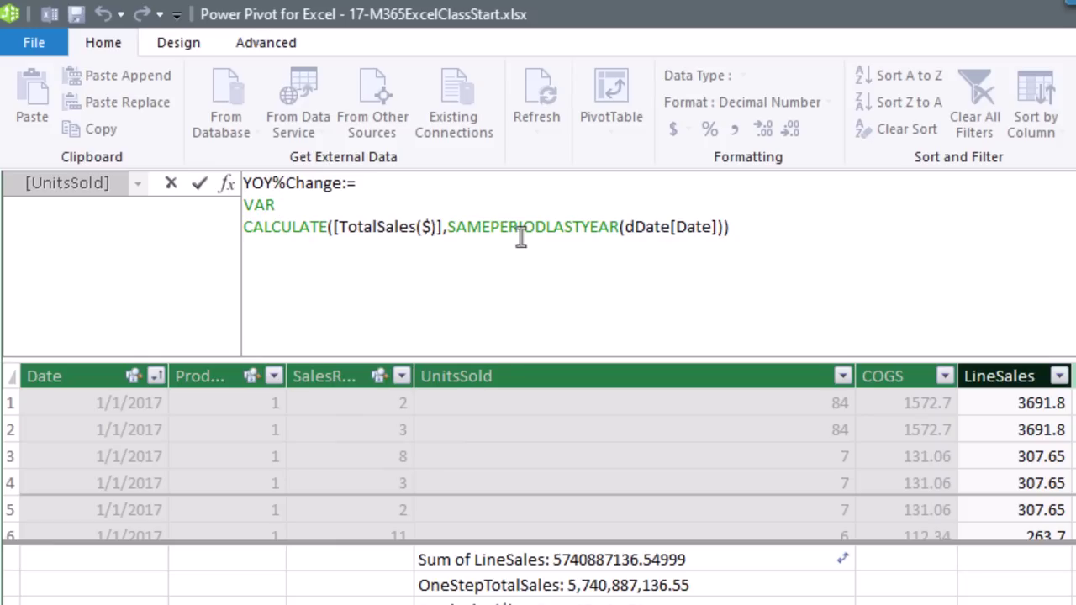
{"action": "type", "text": "LastYear ="}
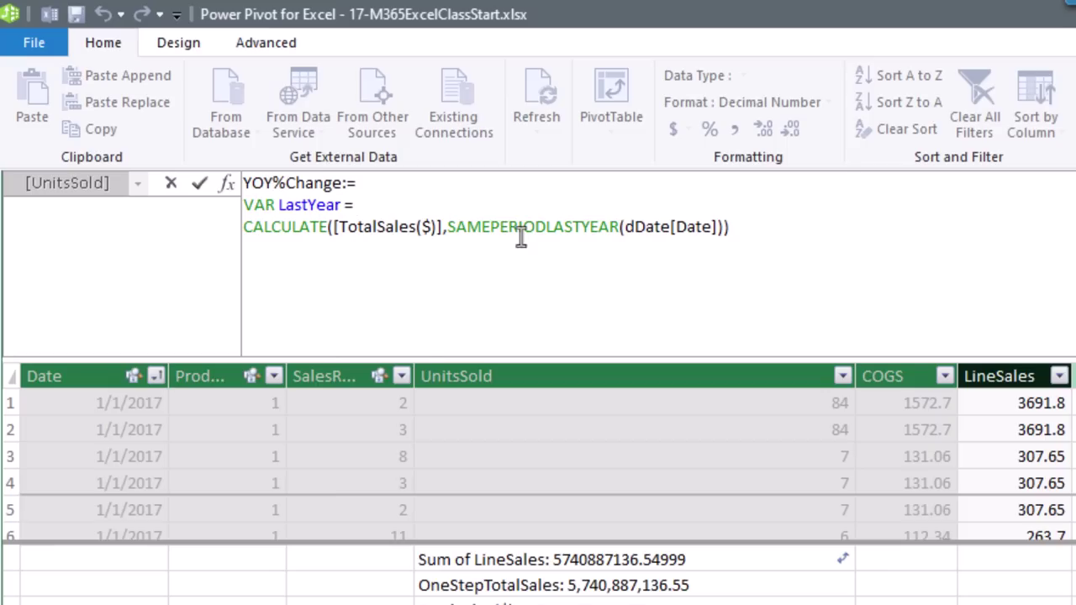
{"action": "key", "text": "Delete"}
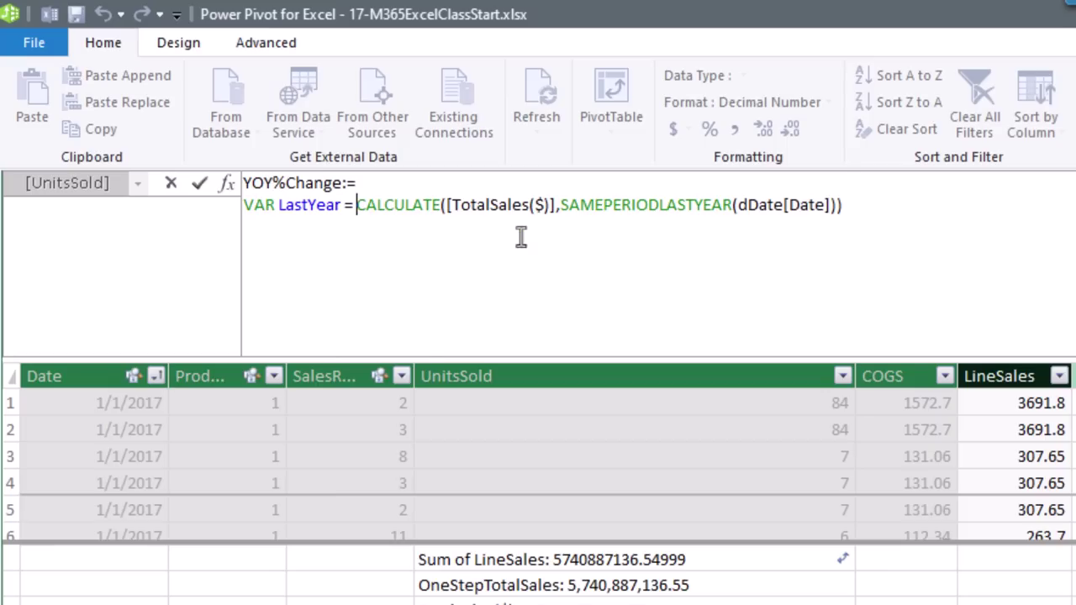
{"action": "left_click", "coordinate": [903, 212]}
Add a VAR ThisYear = [TotalSales($)] line below LastYear.
{"action": "key", "text": "alt+Return"}
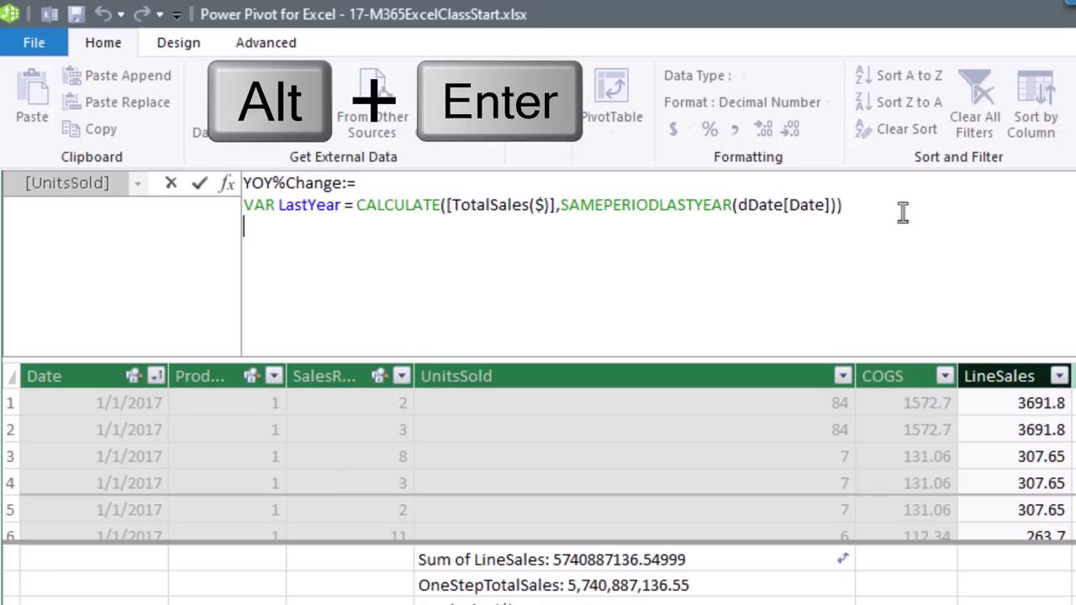
{"action": "type", "text": "Var"}
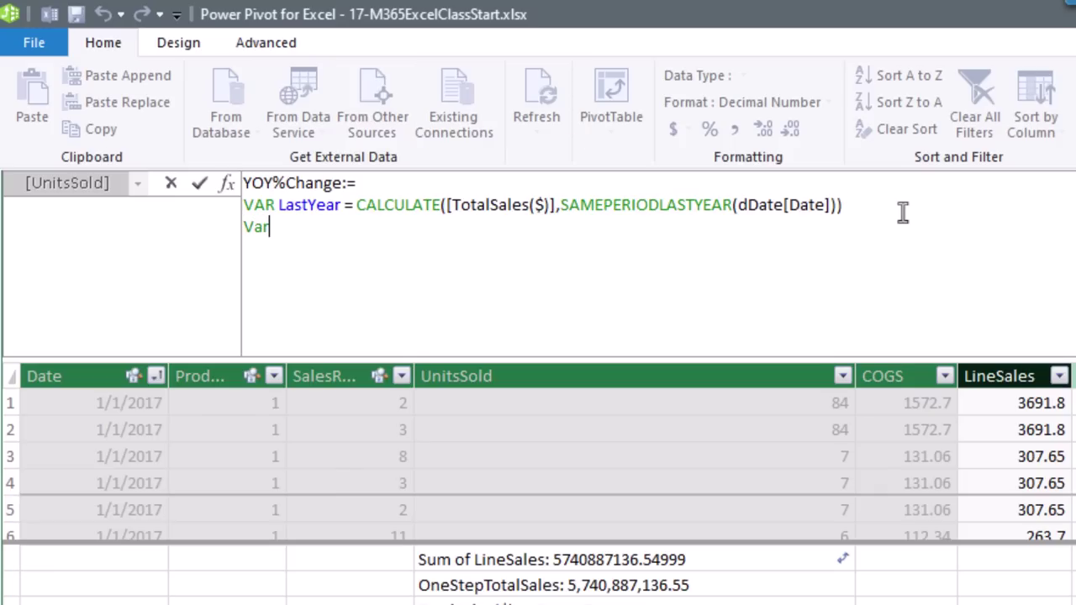
{"action": "type", "text": " ThisYear = "}
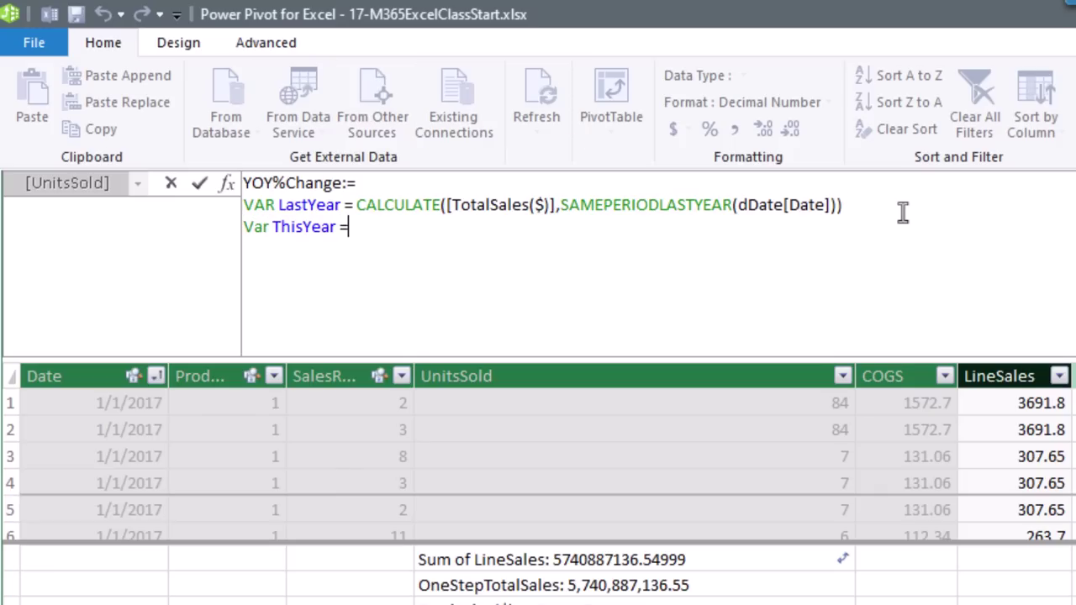
{"action": "type", "text": "[t"}
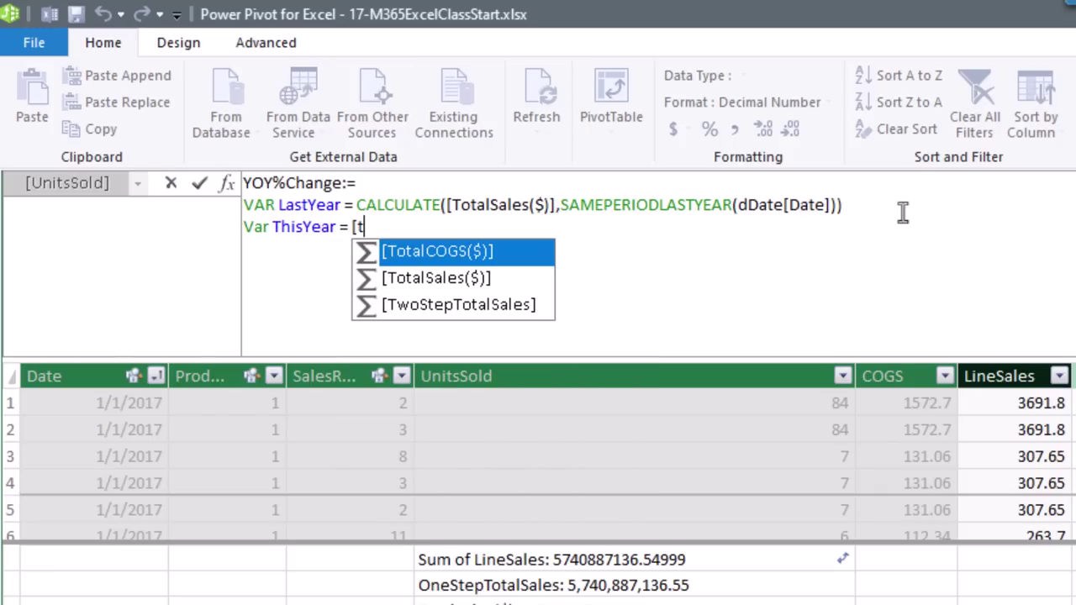
{"action": "key", "text": "Down"}
{"action": "key", "text": "Tab"}
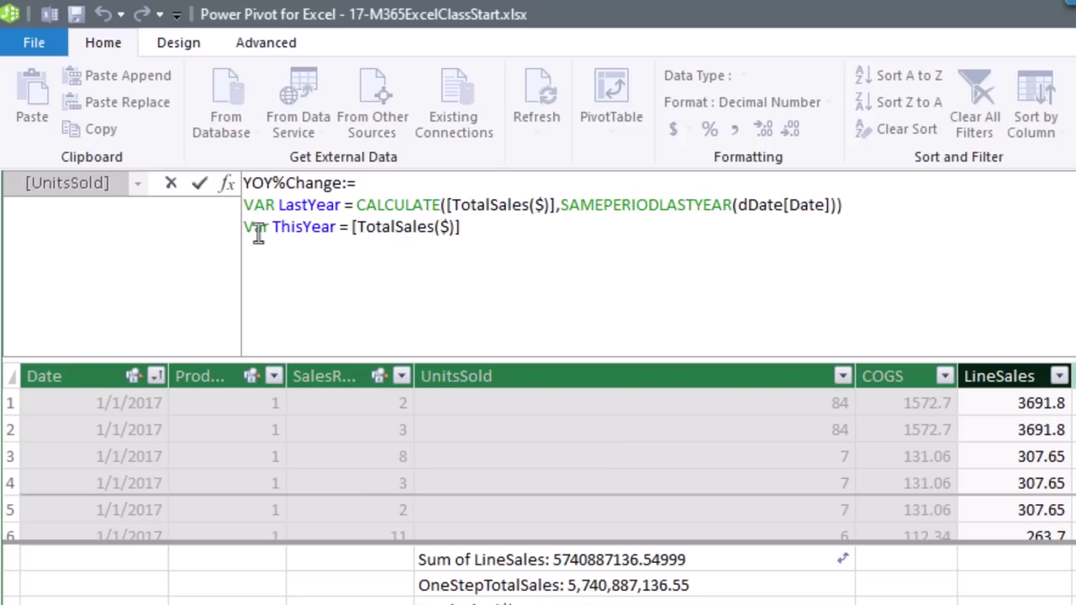
{"action": "left_click_drag", "start_coordinate": [267, 233], "coordinate": [256, 236]}
{"action": "type", "text": "AR"}
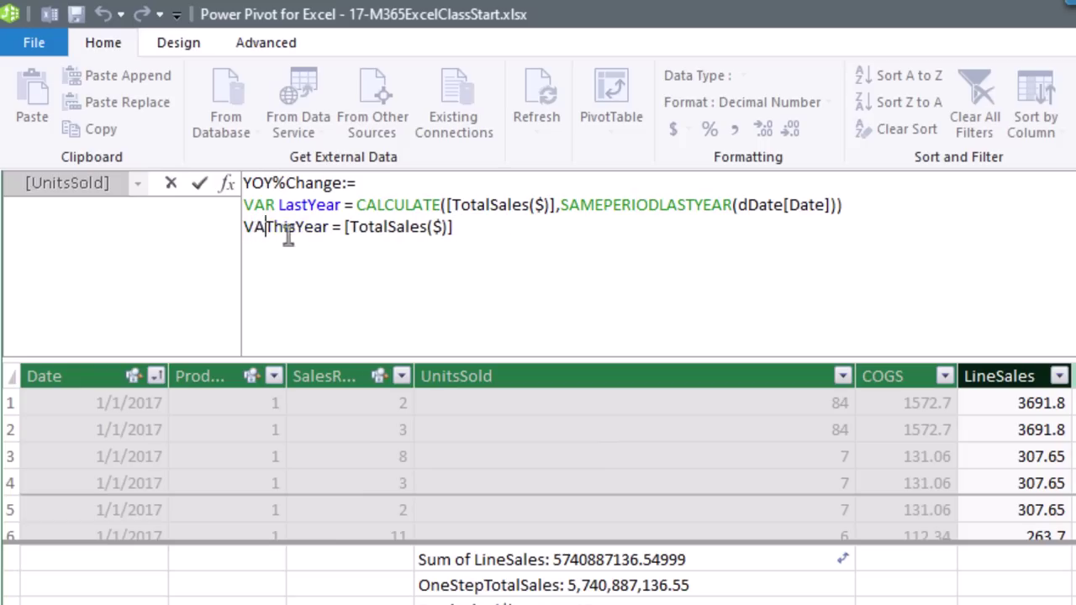
{"action": "left_click", "coordinate": [469, 229]}
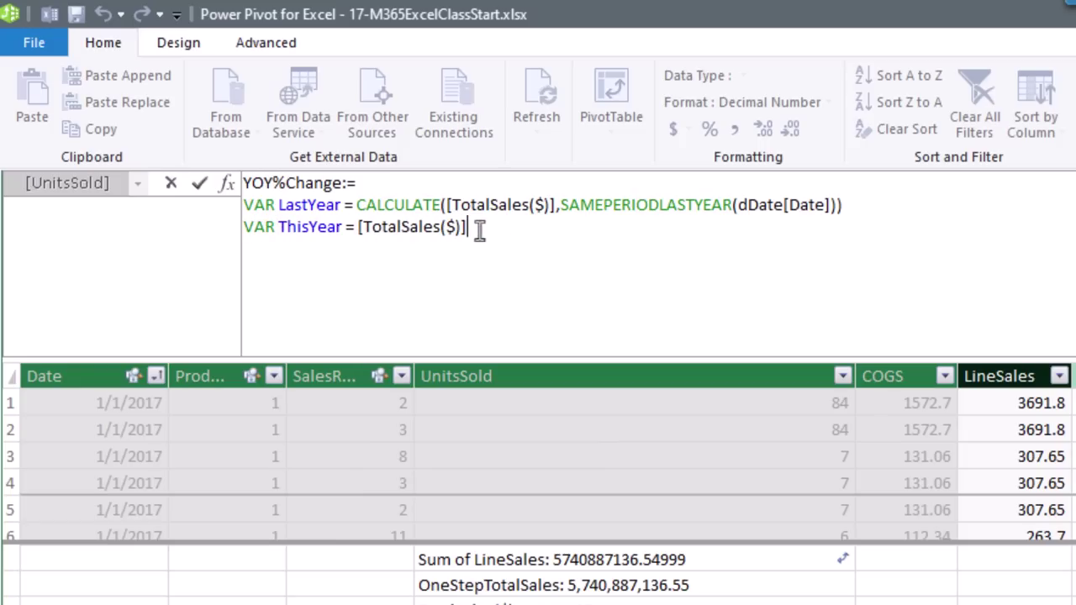
Finish the measure with RETURN ThisYear - LastYear and commit it.
{"action": "key", "text": "shift+Return"}
{"action": "type", "text": "RETURN"}
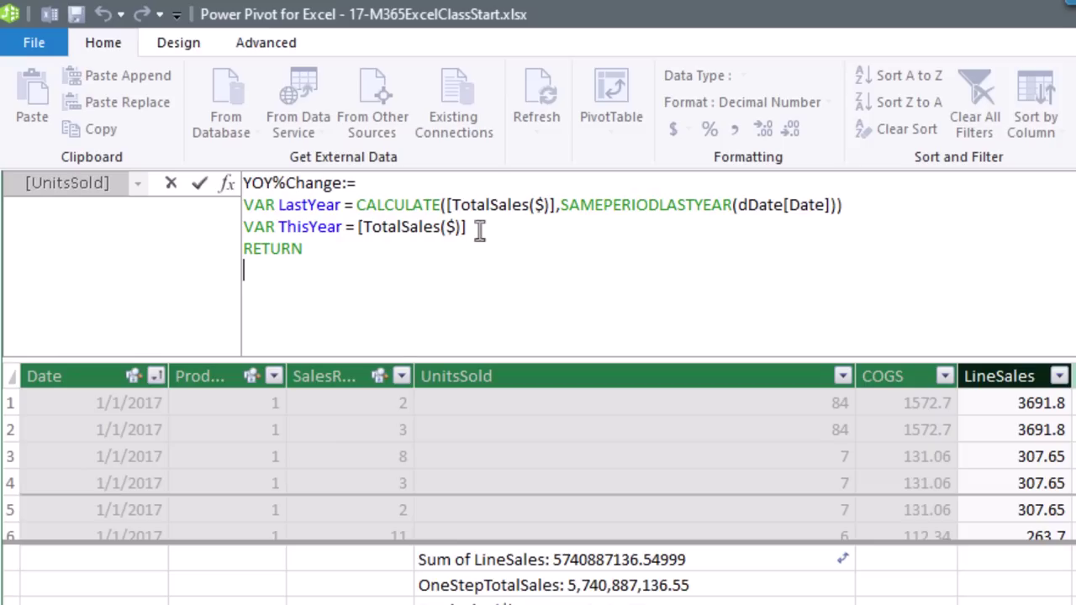
{"action": "type", "text": "This"}
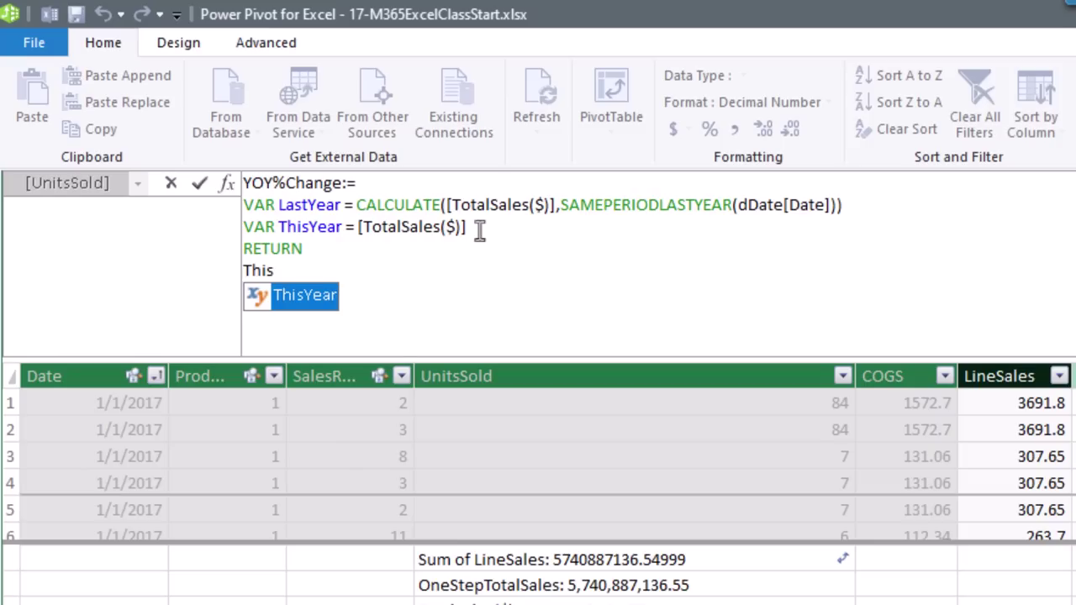
{"action": "key", "text": "Tab"}
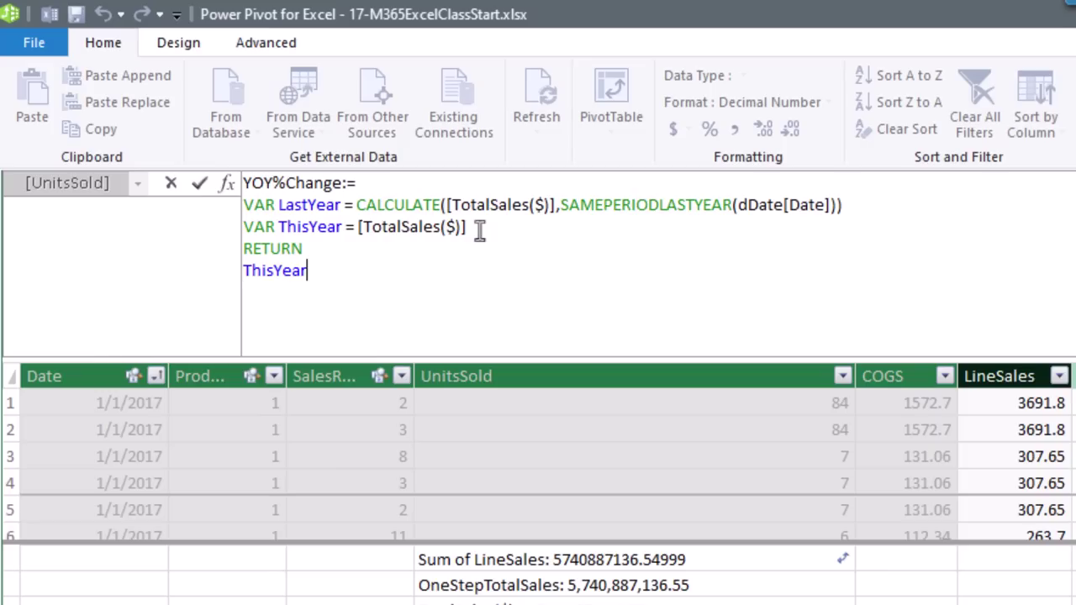
{"action": "type", "text": "- Last"}
{"action": "key", "text": "Tab"}
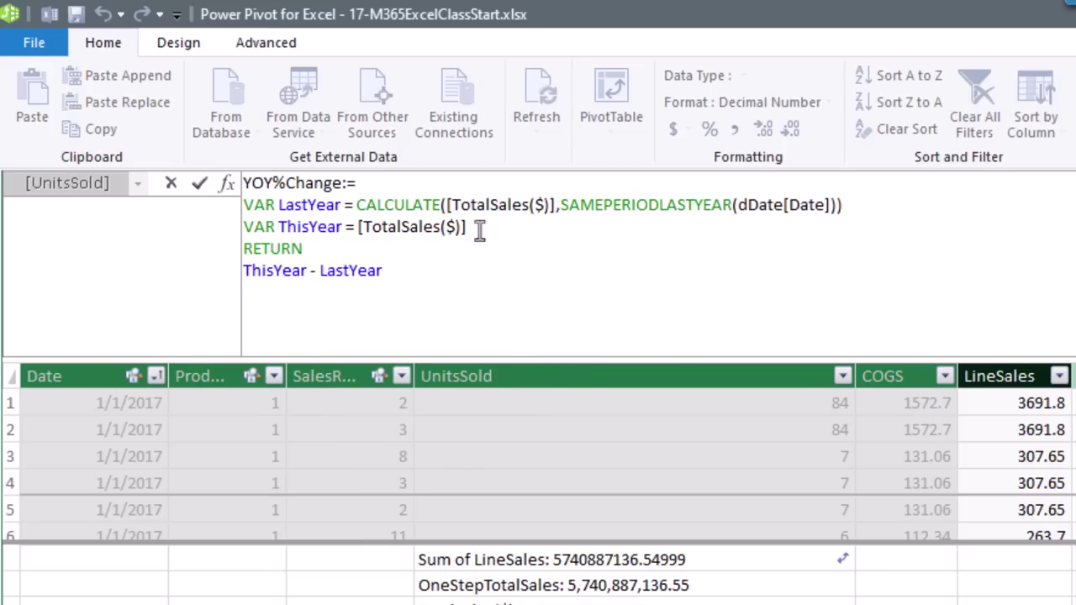
{"action": "key", "text": "Return"}
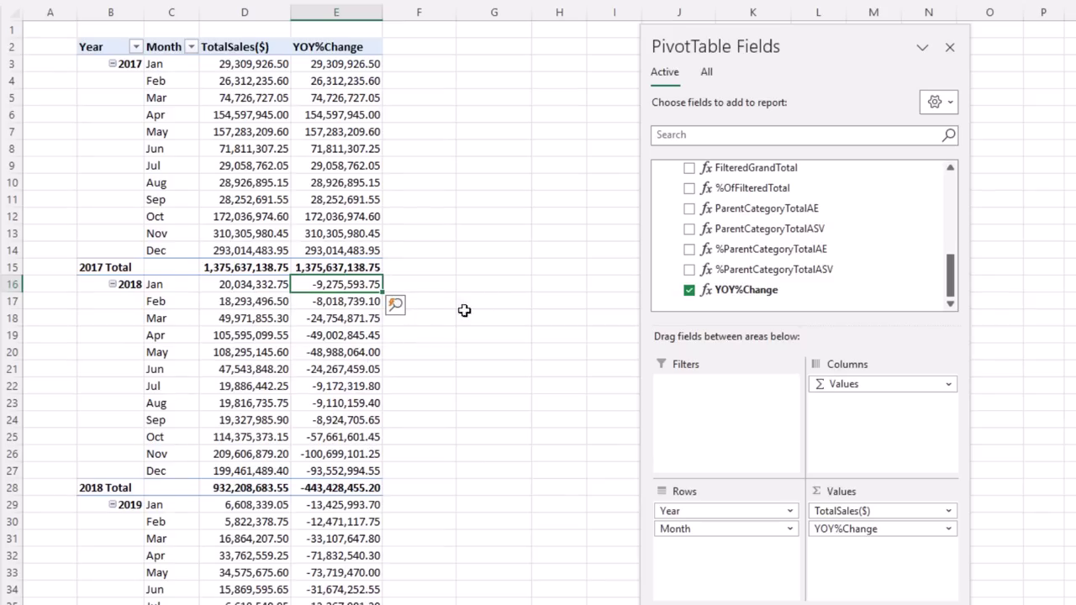
Enter =D16-D3 in G16 to confirm the Jan 2018 difference of -9,275,593.75.
{"action": "left_click", "coordinate": [496, 286]}
{"action": "type", "text": "="}
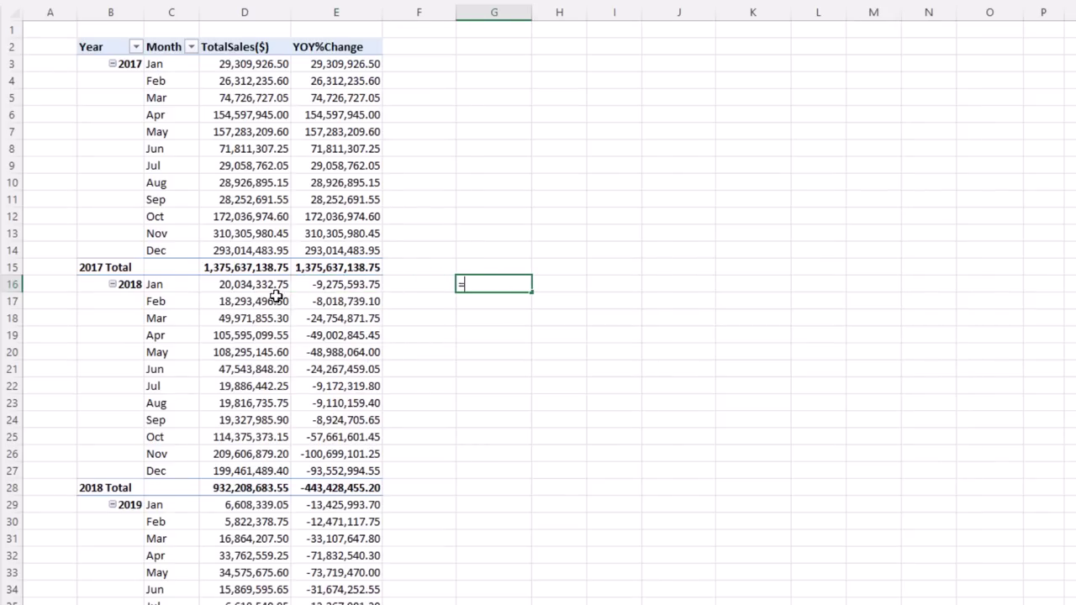
{"action": "left_click", "coordinate": [228, 286]}
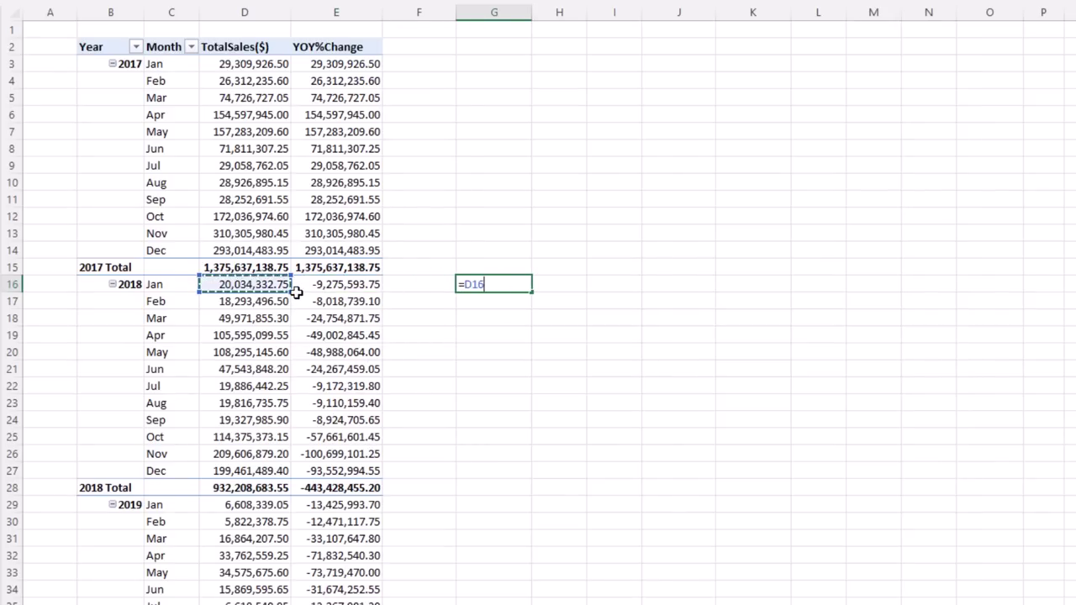
{"action": "type", "text": "-"}
{"action": "left_click", "coordinate": [264, 65]}
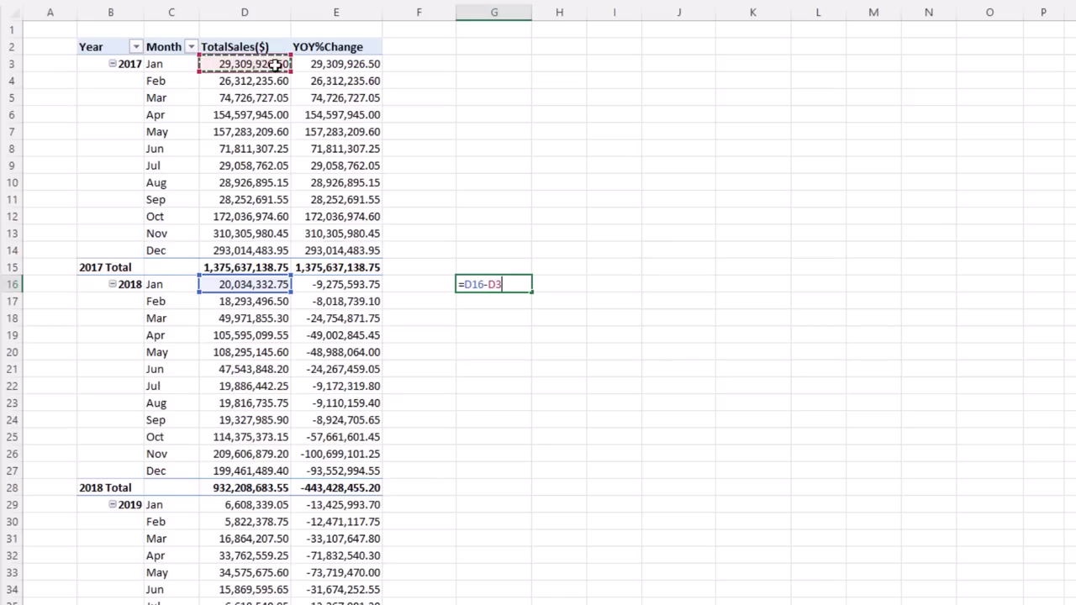
{"action": "key", "text": "Return"}
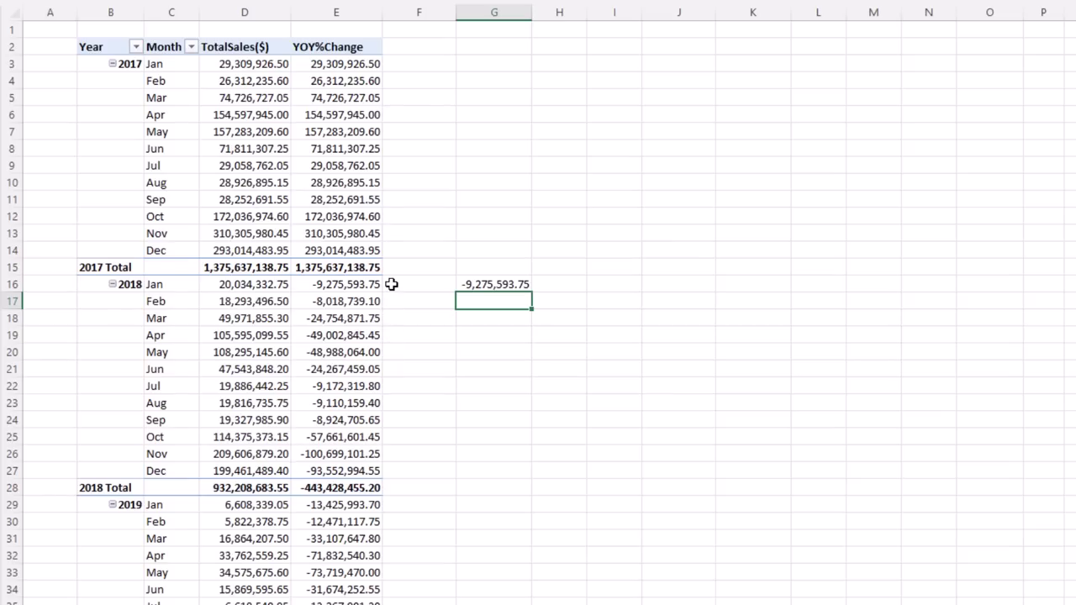
{"action": "mouse_move", "coordinate": [356, 307]}
{"action": "scroll", "coordinate": [403, 429], "scroll_direction": "down", "scroll_amount": 20}
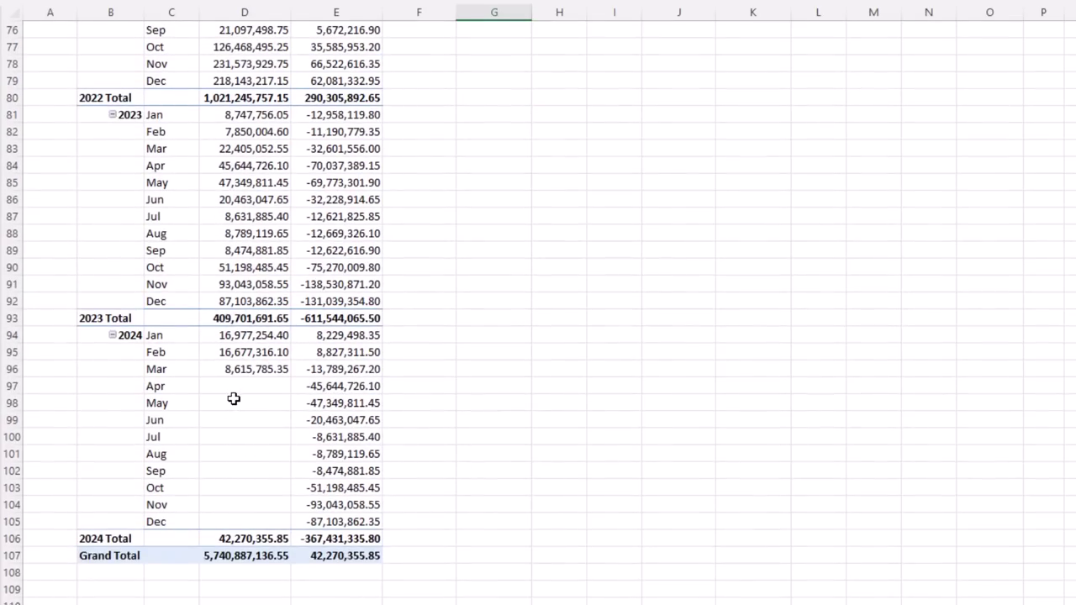
{"action": "mouse_move", "coordinate": [230, 495]}
{"action": "left_click", "coordinate": [339, 558]}
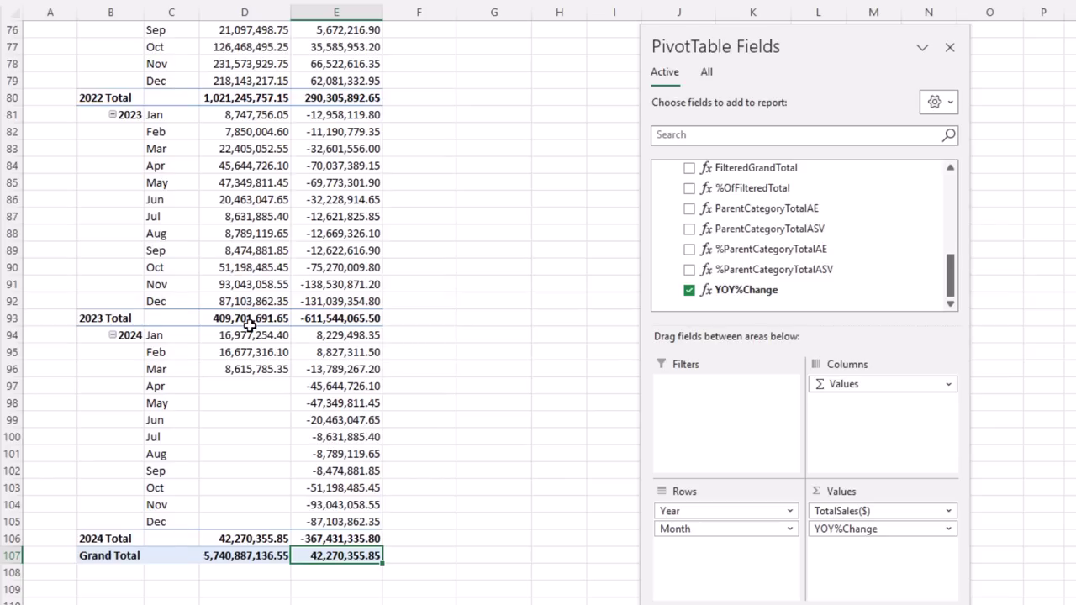
{"action": "left_click", "coordinate": [242, 538]}
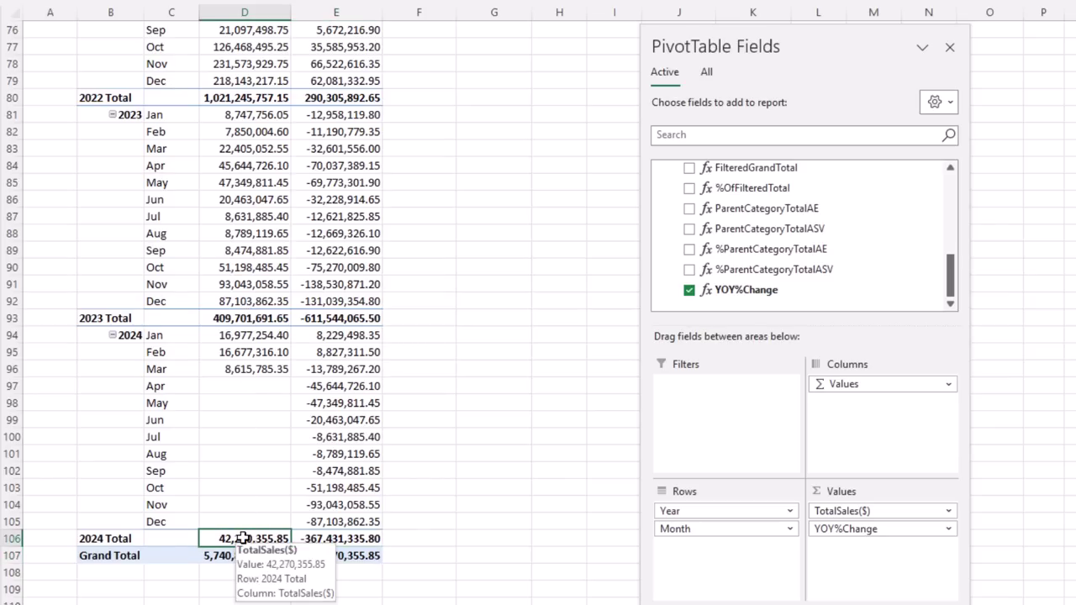
{"action": "left_click", "coordinate": [358, 560]}
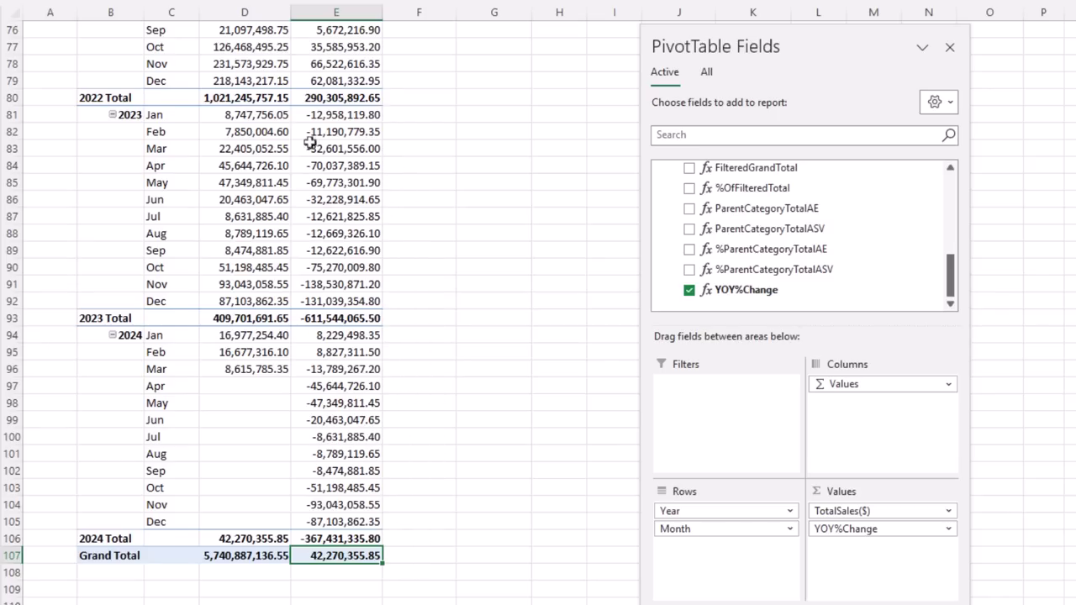
Change the RETURN expression to DIVIDE(ThisYear - LastYear, LastYear).
{"action": "key", "text": "alt+Tab"}
{"action": "type", "text": "Div"}
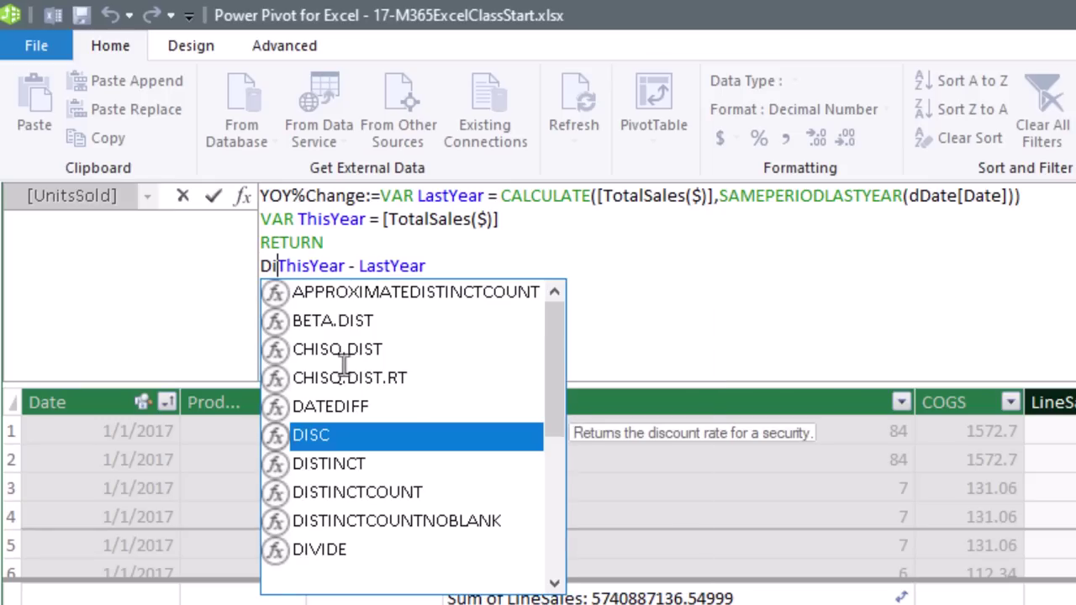
{"action": "key", "text": "Tab"}
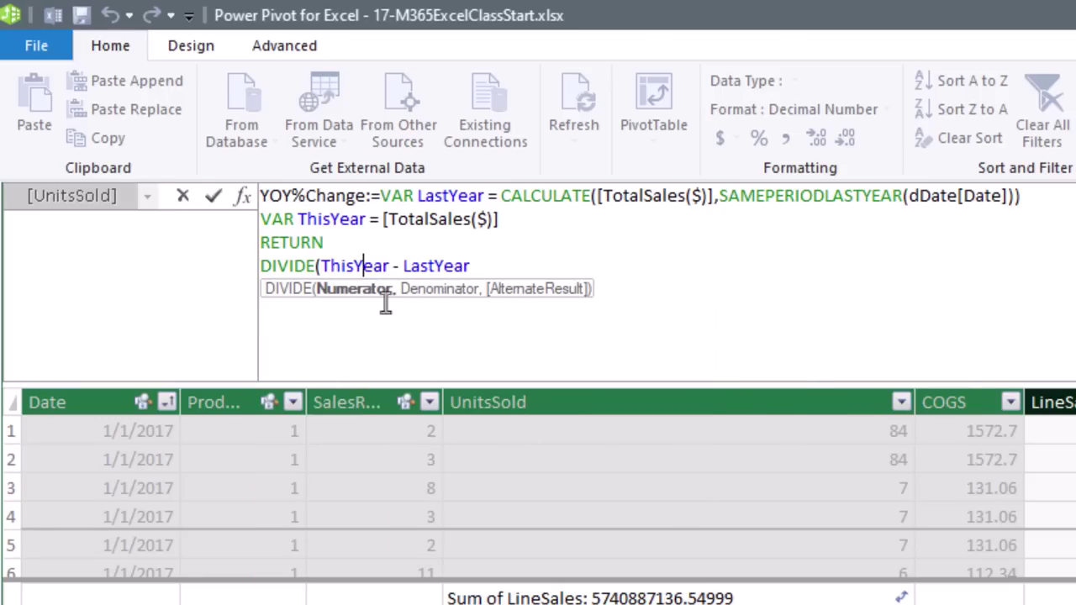
{"action": "left_click", "coordinate": [498, 266]}
{"action": "type", "text": ",last"}
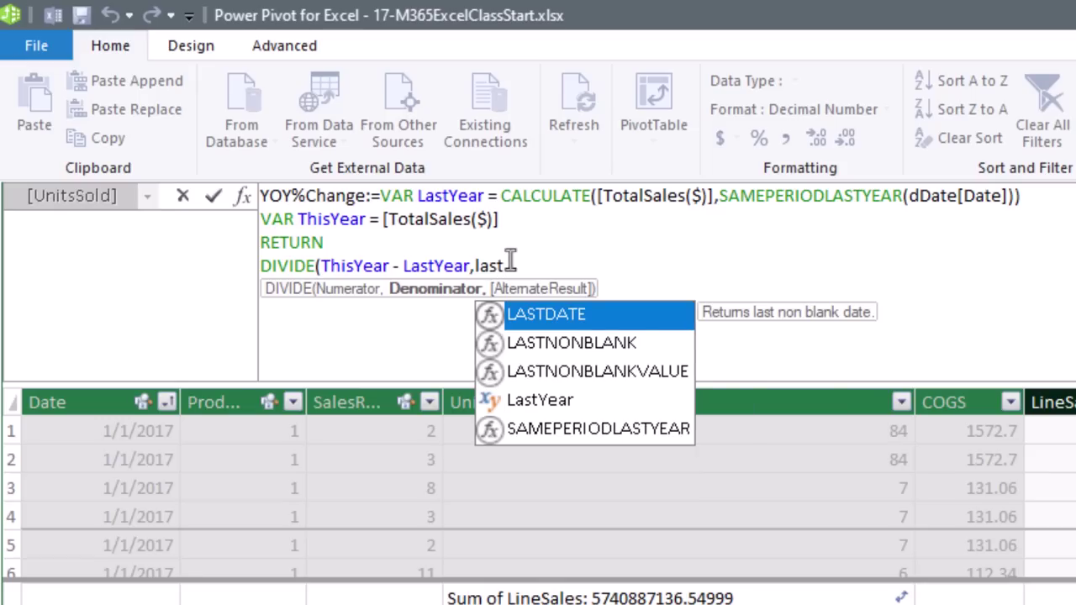
{"action": "key", "text": "Down"}
{"action": "key", "text": "Down"}
{"action": "key", "text": "Down"}
{"action": "key", "text": "Tab"}
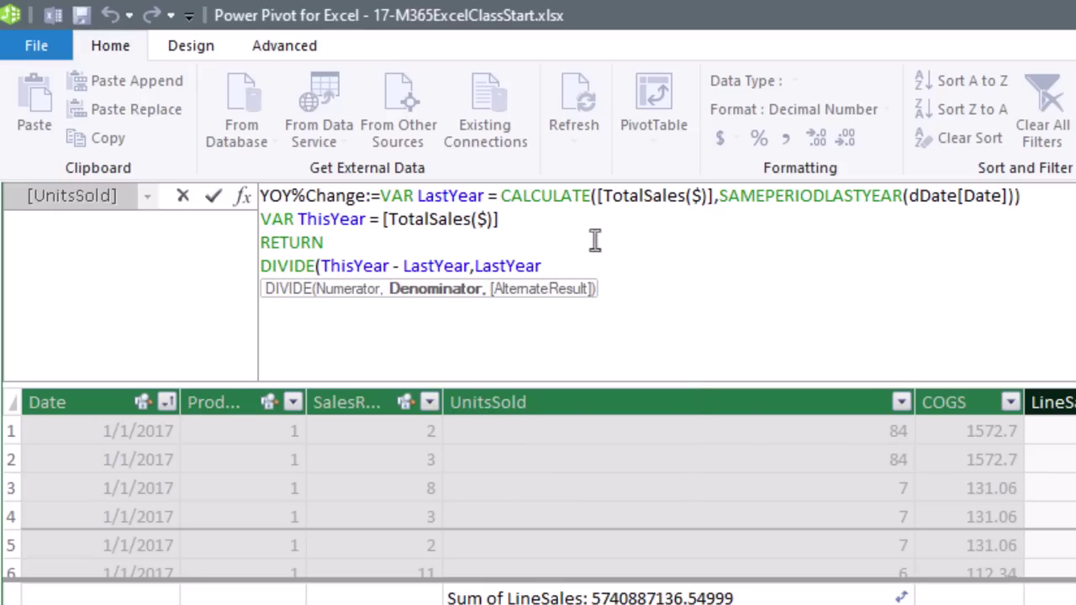
{"action": "type", "text": ")"}
Commit the edited YOY%Change measure and format it as a percentage.
{"action": "left_click", "coordinate": [516, 266]}
{"action": "left_click", "coordinate": [735, 269]}
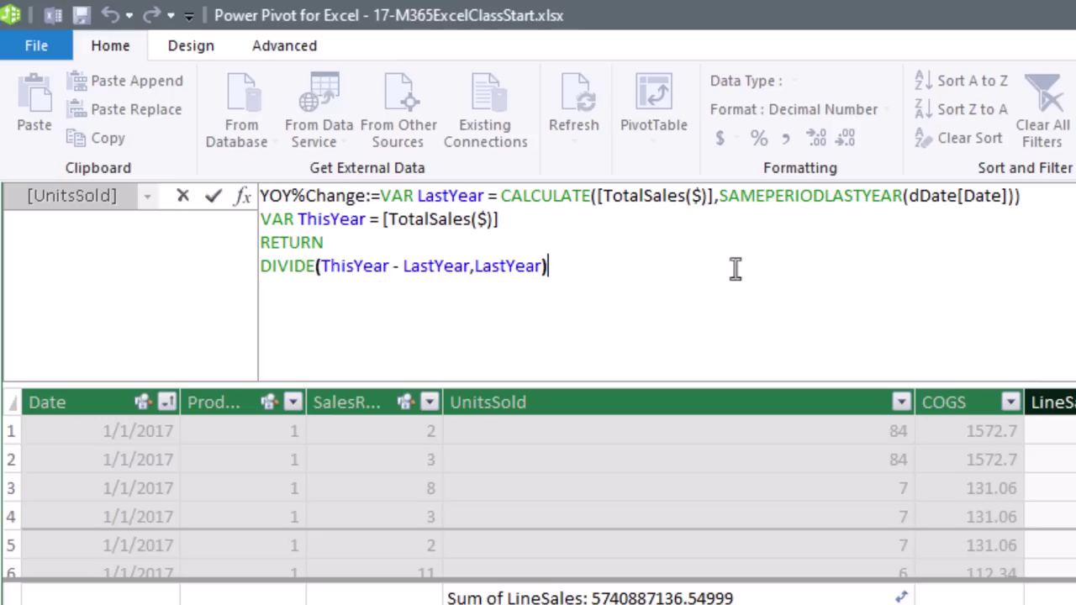
{"action": "key", "text": "Return"}
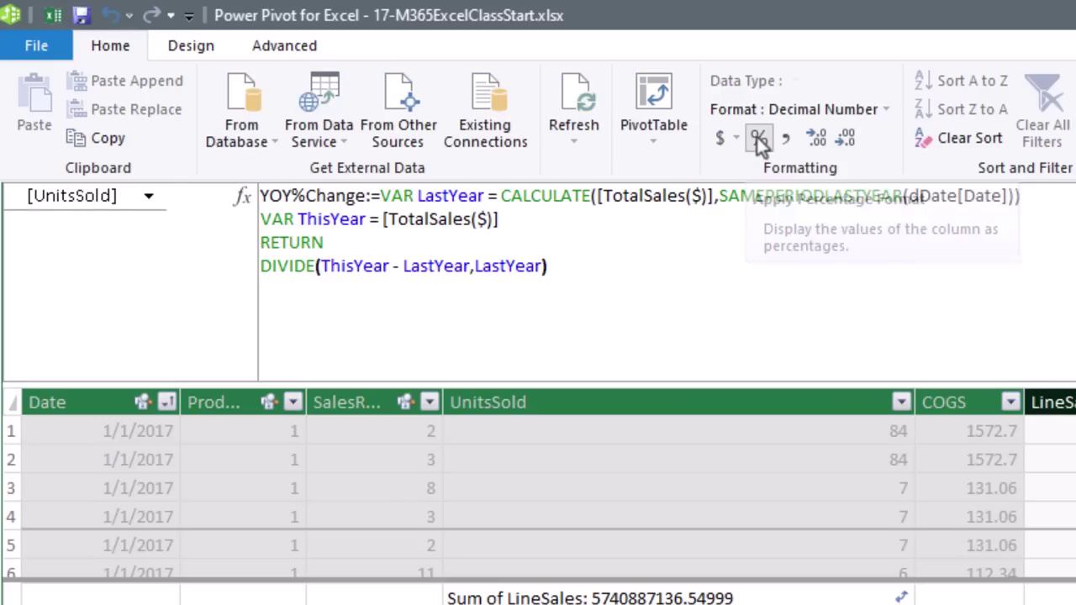
{"action": "left_click", "coordinate": [759, 140]}
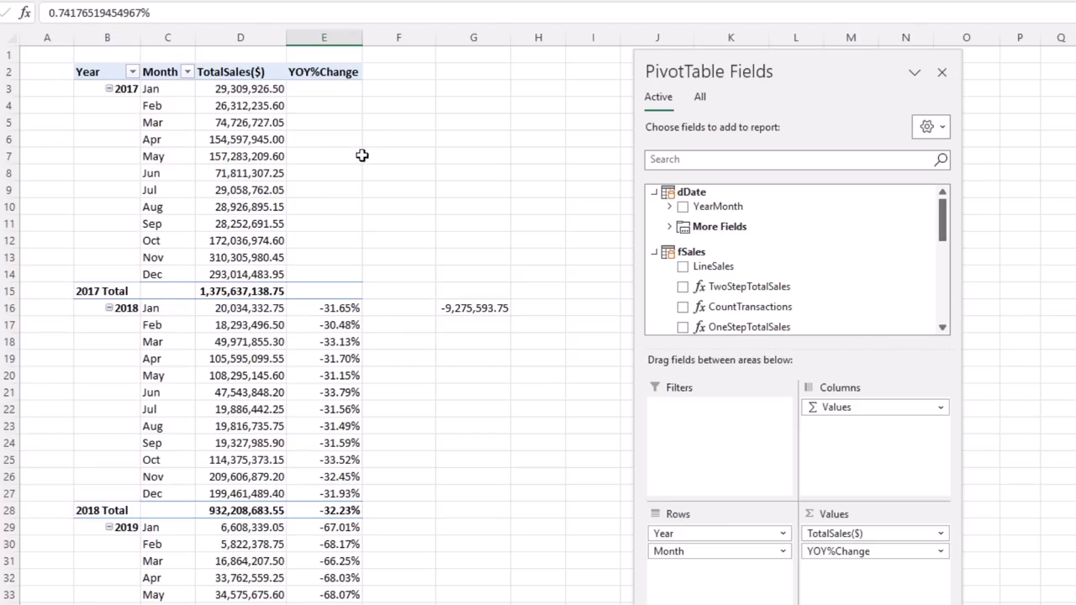
Enter =G16/D3 in H16, giving -0.31647 to match the -31.65% pivot value.
{"action": "left_click", "coordinate": [539, 308]}
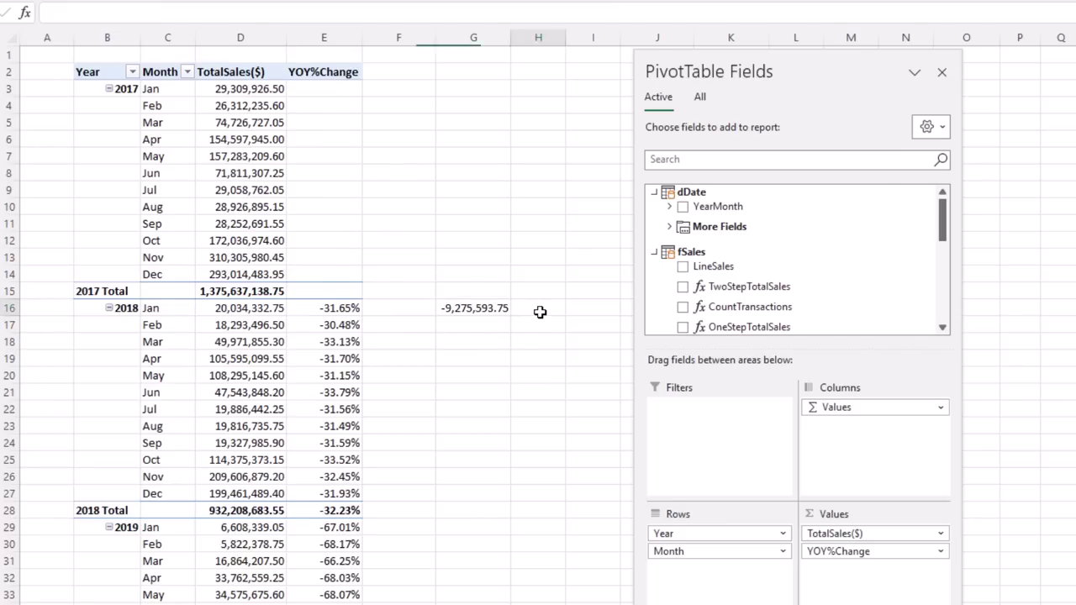
{"action": "type", "text": "="}
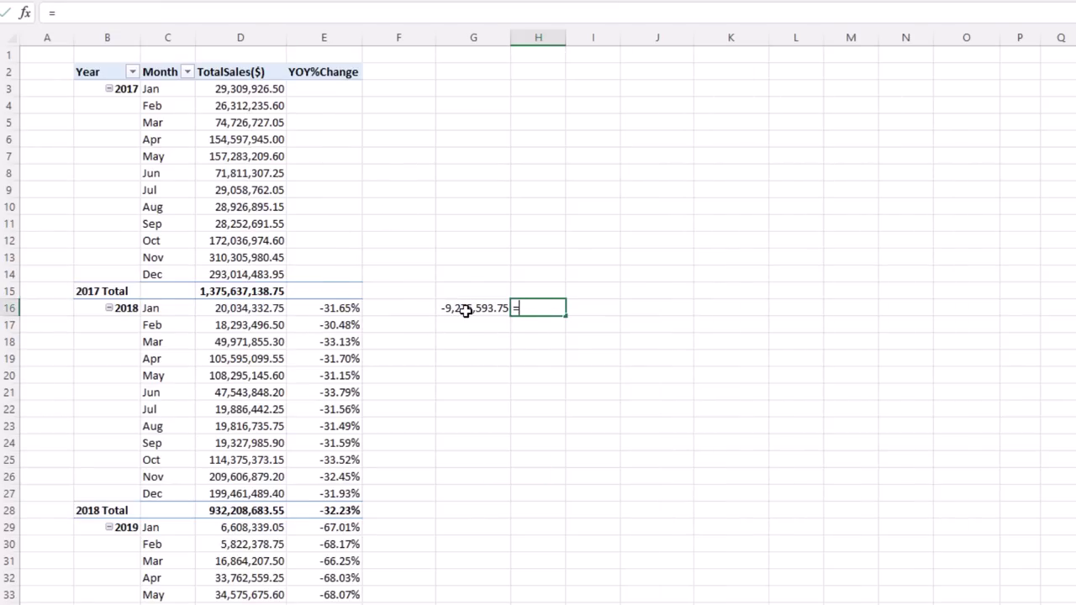
{"action": "left_click", "coordinate": [466, 310]}
{"action": "type", "text": "/"}
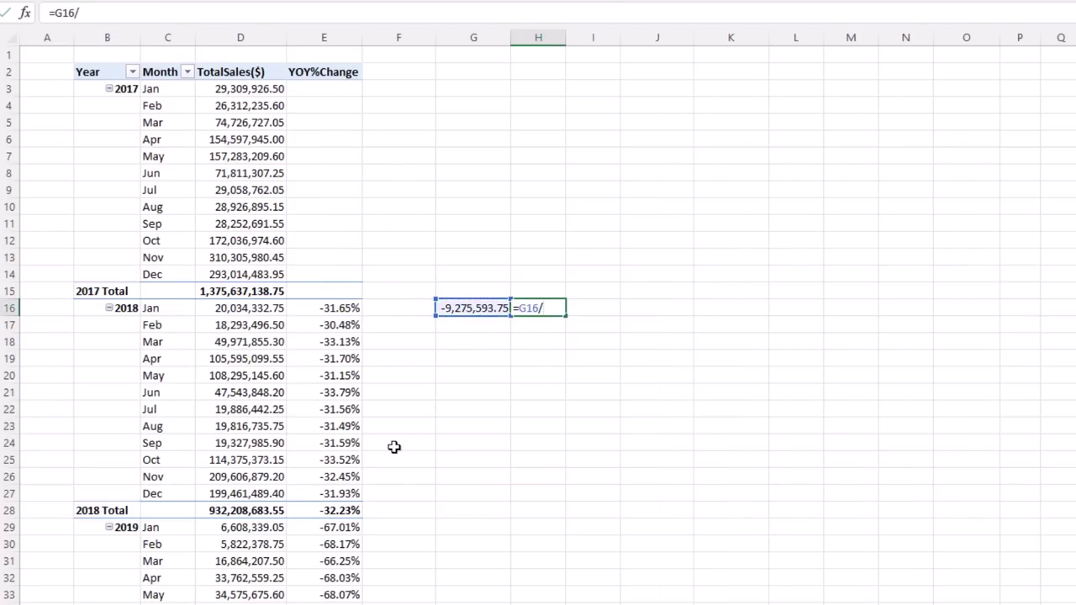
{"action": "left_click", "coordinate": [216, 90]}
{"action": "key", "text": "Return"}
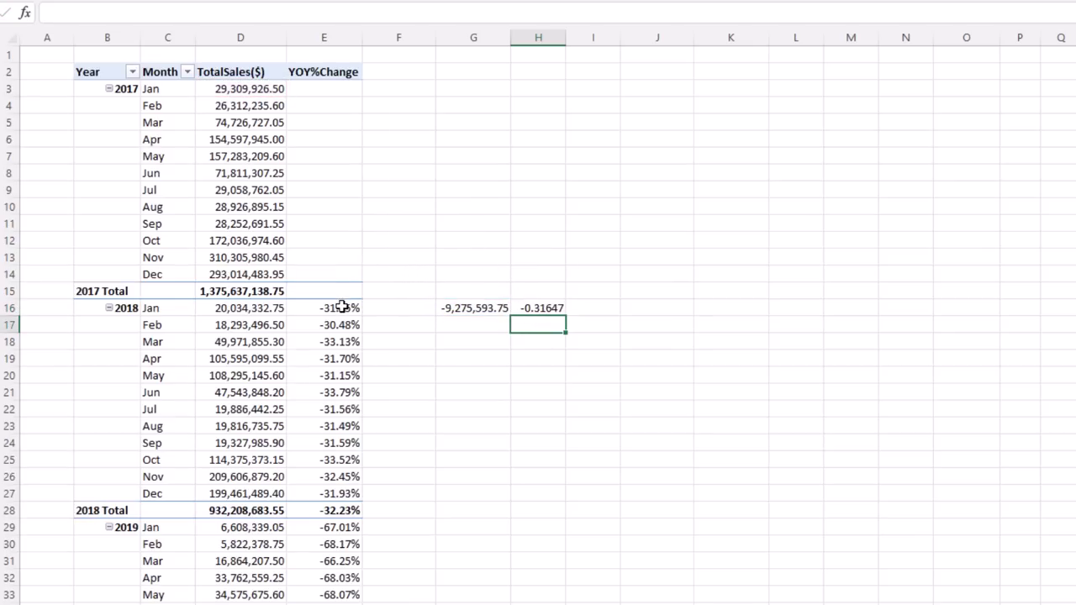
Check the 0.74% Grand Total and the -100.00% for blank April 2024 sales.
{"action": "scroll", "coordinate": [324, 353], "scroll_direction": "down", "scroll_amount": 20}
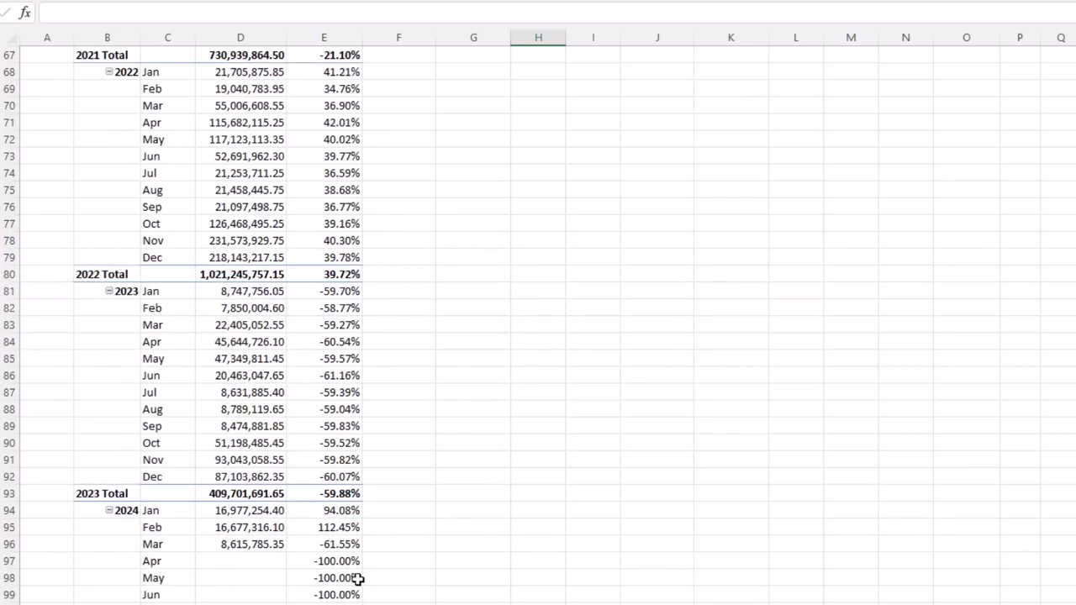
{"action": "scroll", "coordinate": [357, 578], "scroll_direction": "down", "scroll_amount": 4}
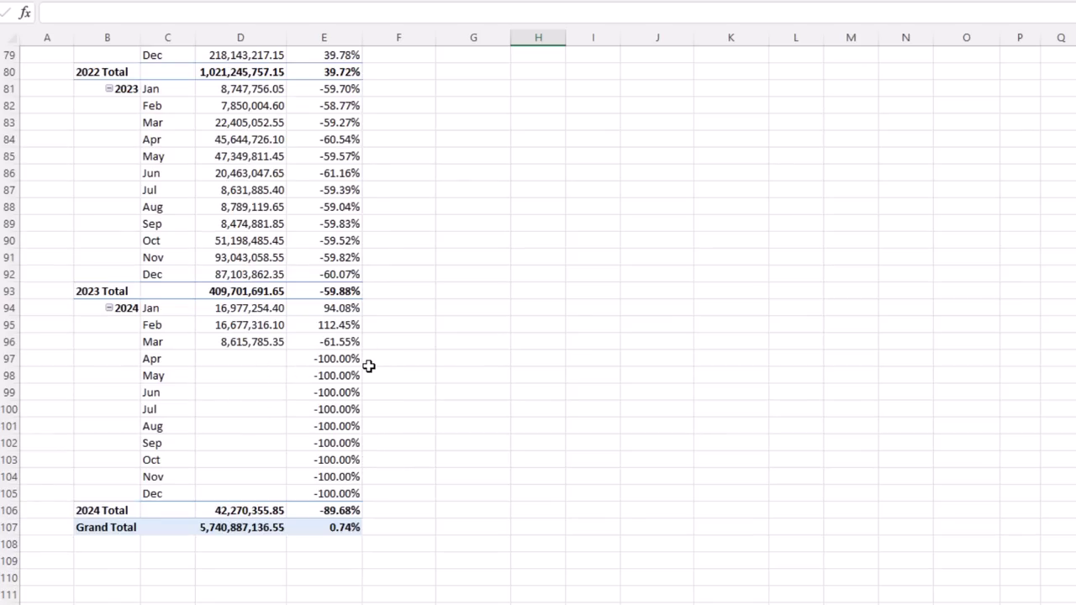
{"action": "left_click", "coordinate": [342, 527]}
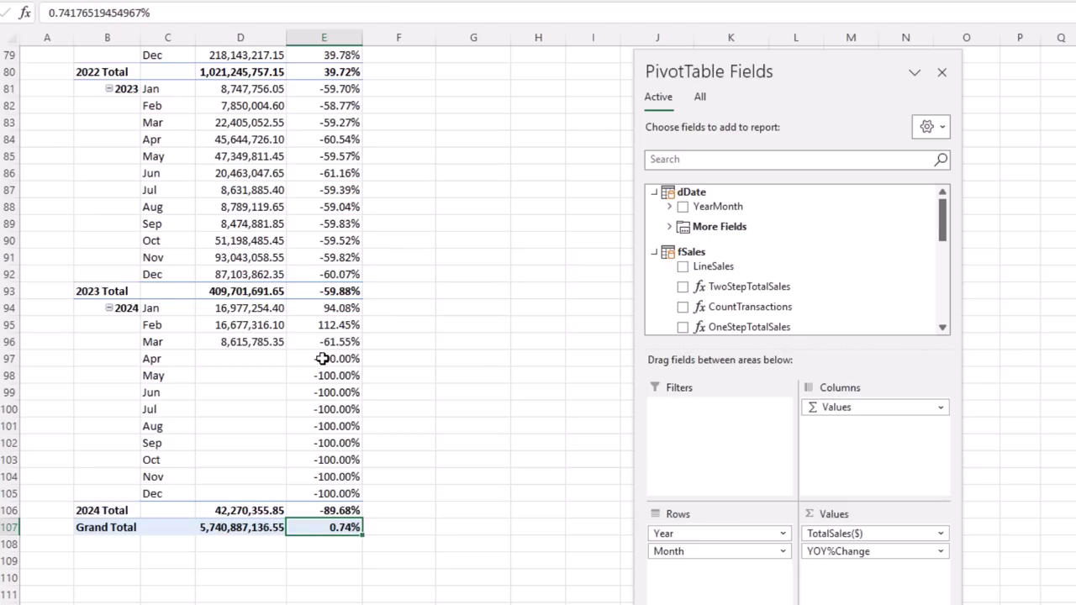
{"action": "left_click", "coordinate": [241, 358]}
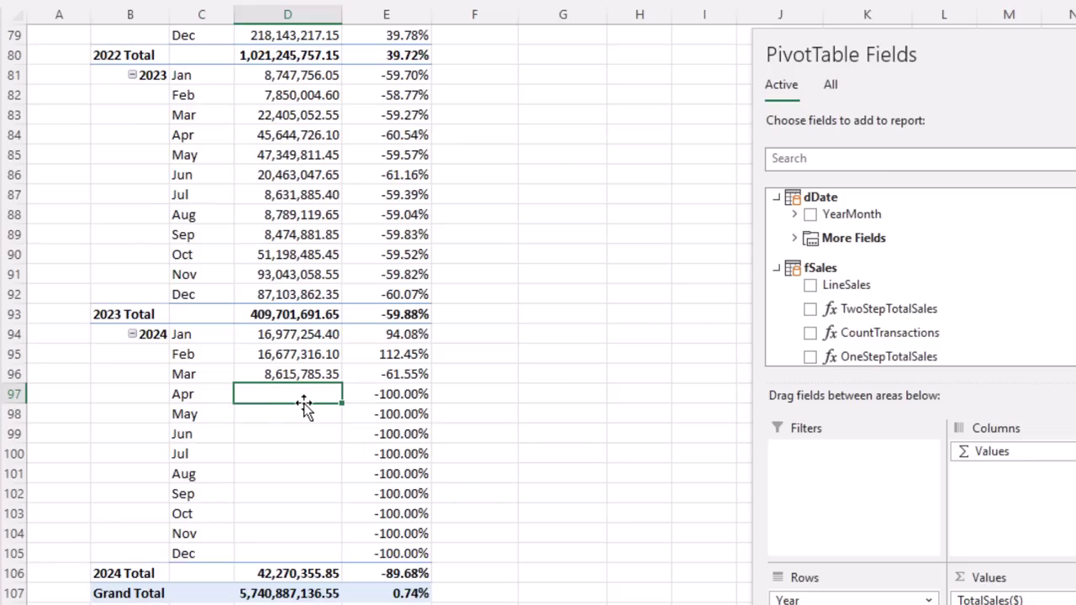
Return to the Power Pivot window to display the dDate date table.
{"action": "mouse_move", "coordinate": [235, 413]}
{"action": "mouse_move", "coordinate": [371, 501]}
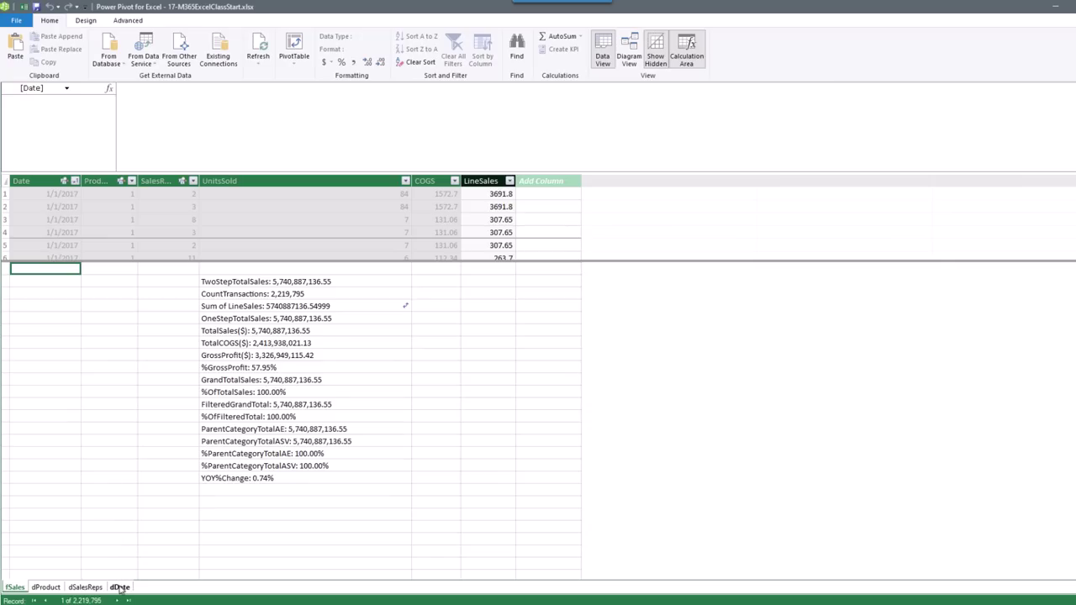
Add a calculated column named ValidDatesForPartialYearSaleYOYCalc to the dDate table.
{"action": "left_click", "coordinate": [121, 587]}
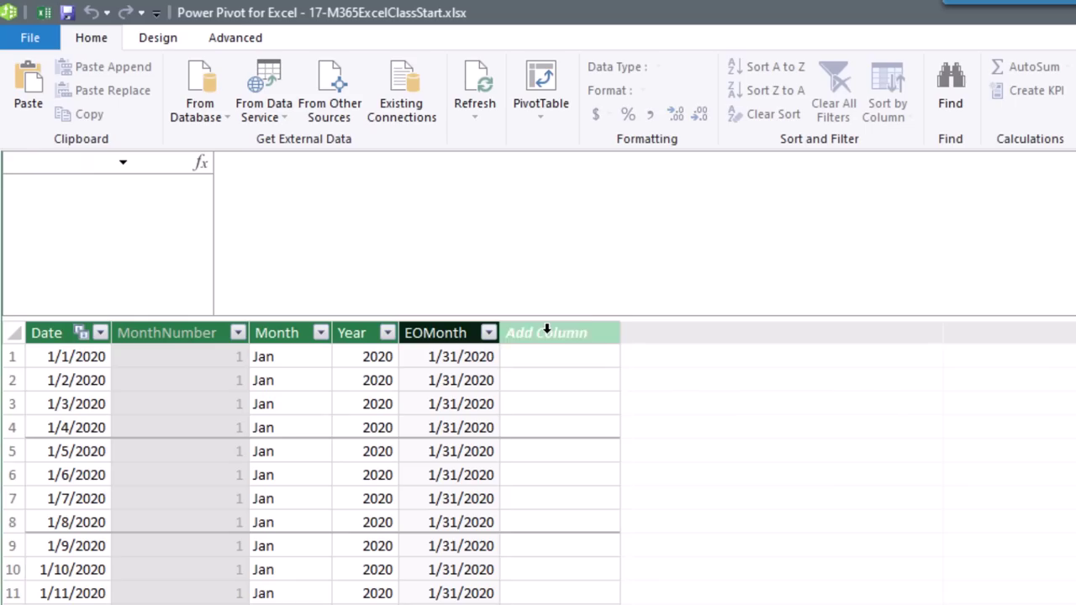
{"action": "double_click", "coordinate": [298, 180]}
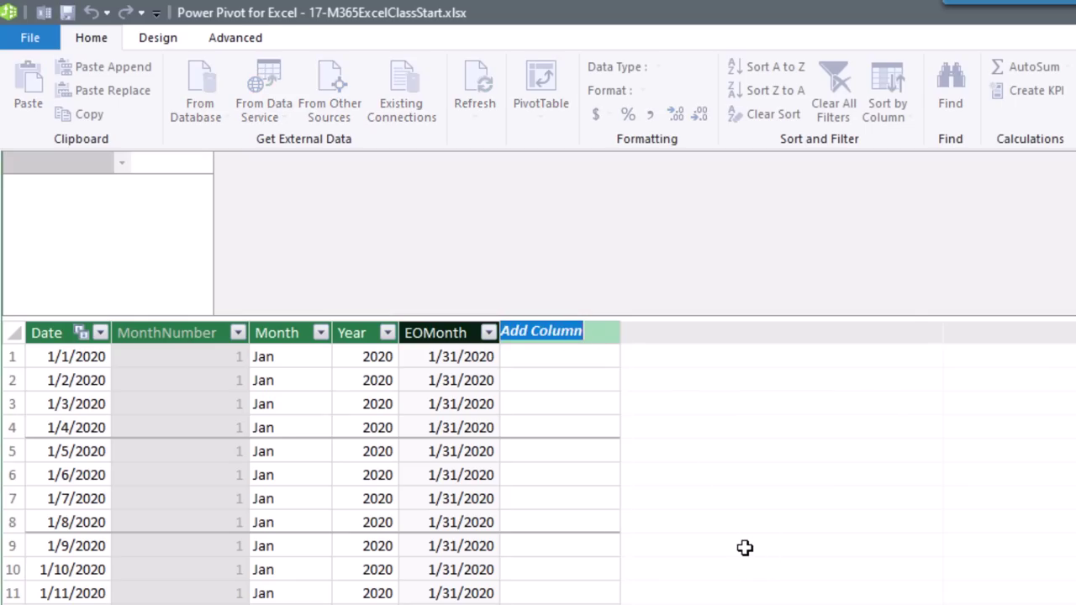
{"action": "type", "text": "ValidDatesForPartialYearSaleYOYCalc"}
{"action": "key", "text": "Return"}
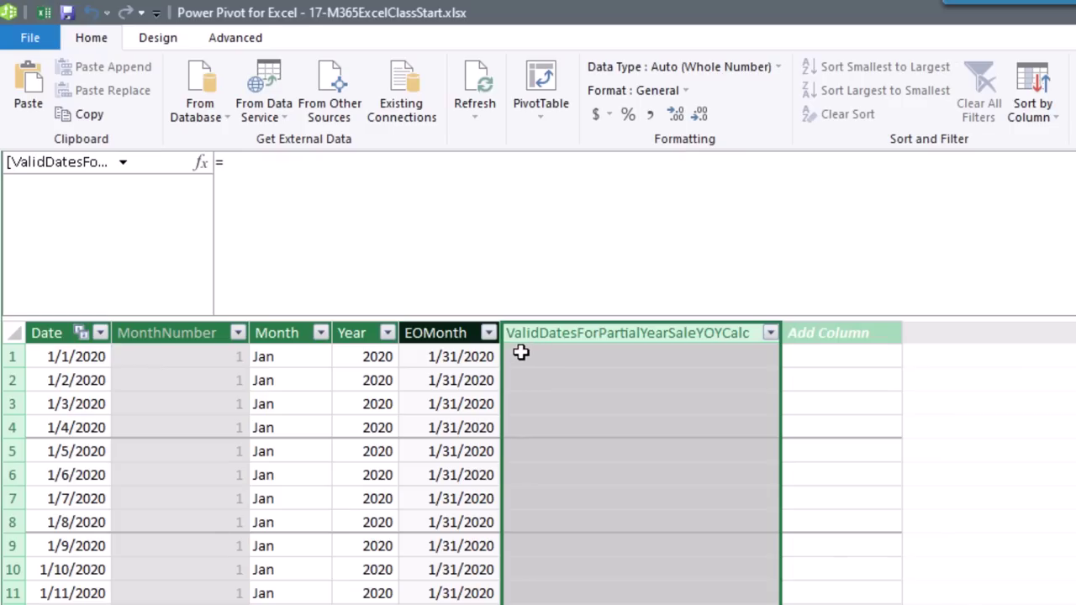
Give the new column the formula =MAX(fSales[Date]).
{"action": "left_click", "coordinate": [270, 168]}
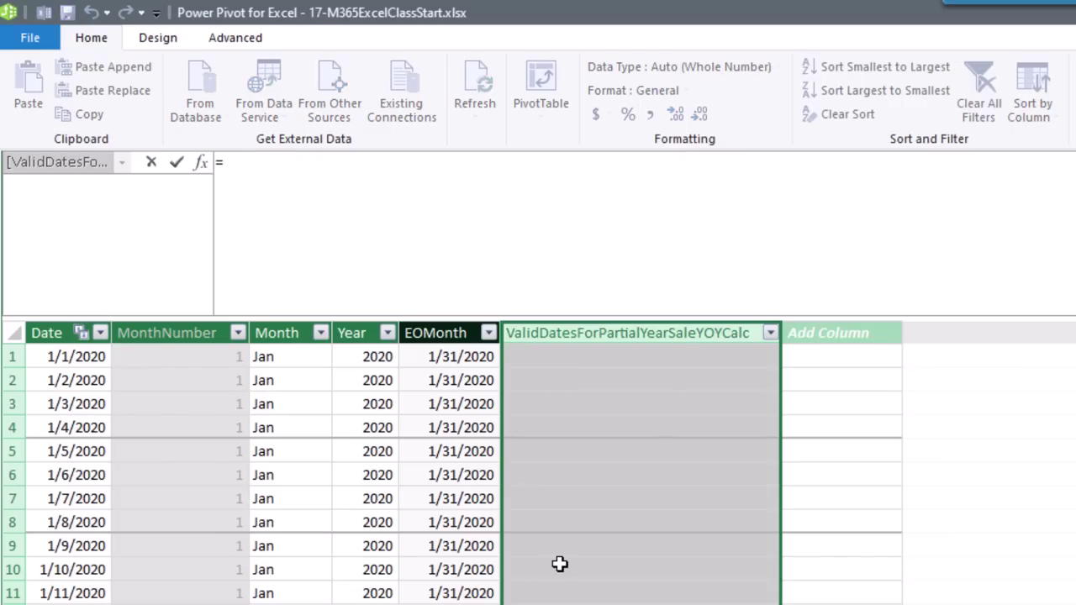
{"action": "type", "text": "max"}
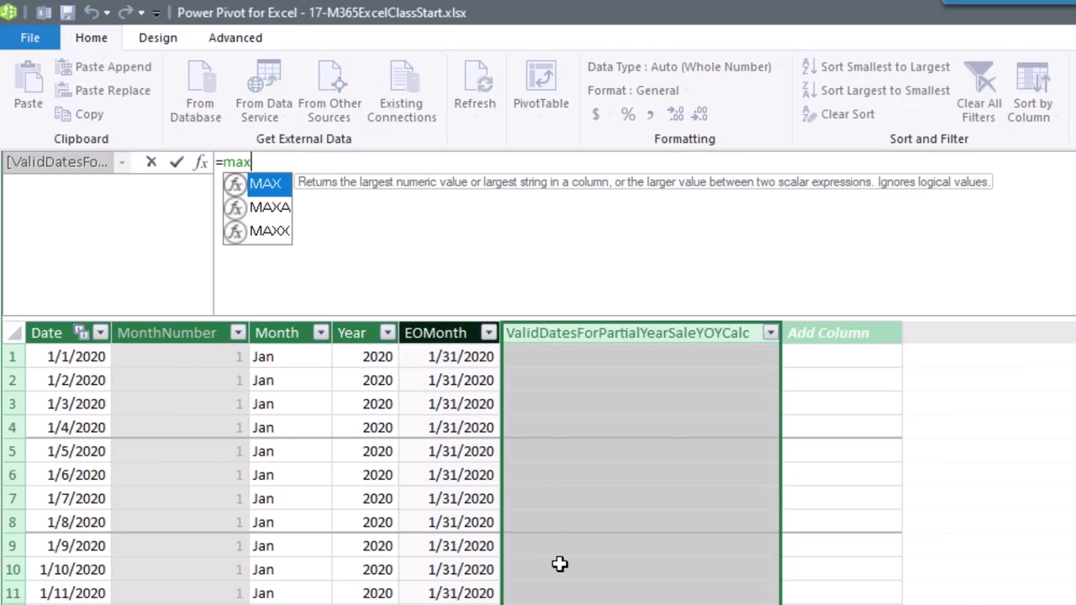
{"action": "key", "text": "Tab"}
{"action": "type", "text": "fs"}
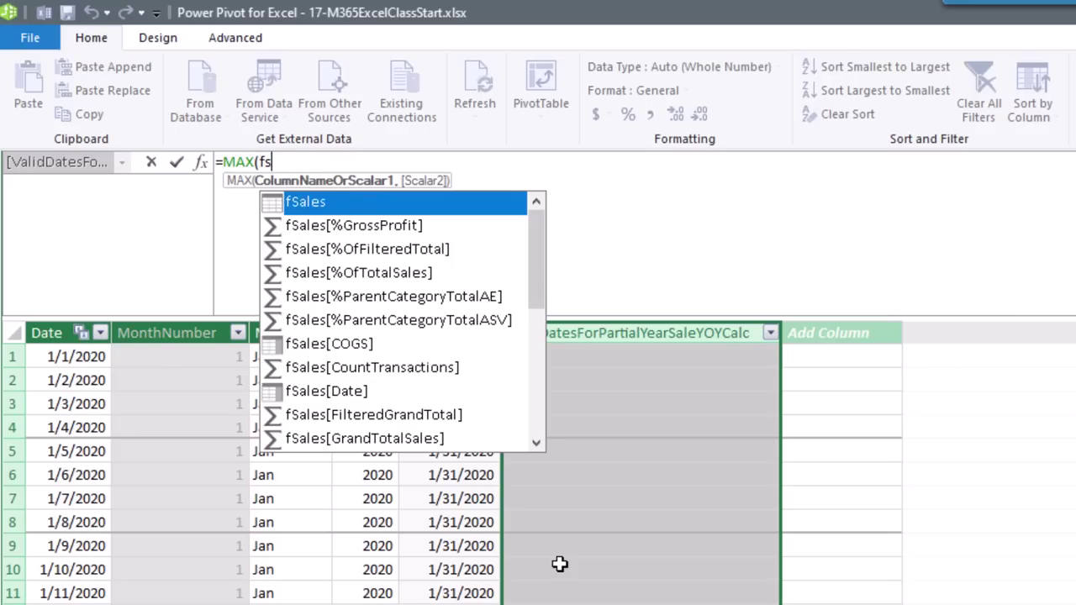
{"action": "key", "text": "Down"}
{"action": "key", "text": "Down"}
{"action": "key", "text": "Down"}
{"action": "key", "text": "Down"}
{"action": "key", "text": "Down"}
{"action": "key", "text": "Down"}
{"action": "key", "text": "Down"}
{"action": "key", "text": "Down"}
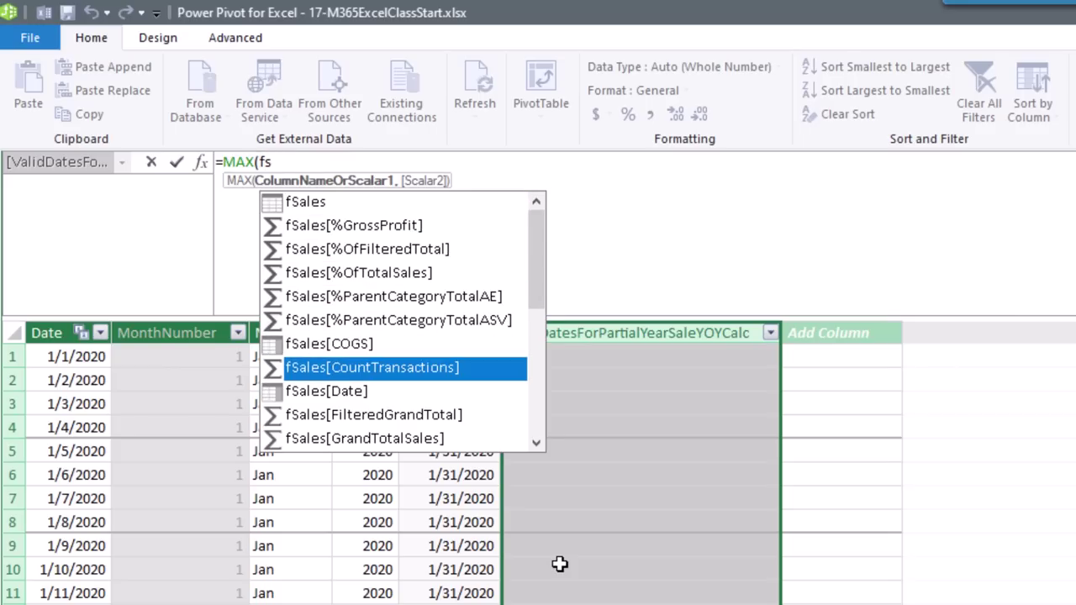
{"action": "key", "text": "Tab"}
{"action": "type", "text": ")"}
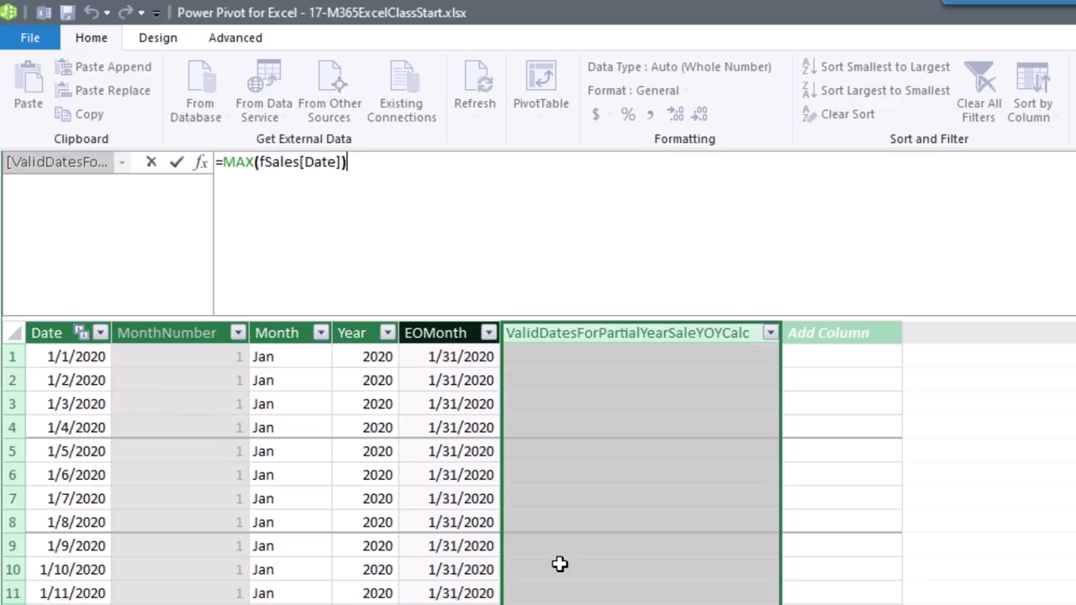
{"action": "key", "text": "Return"}
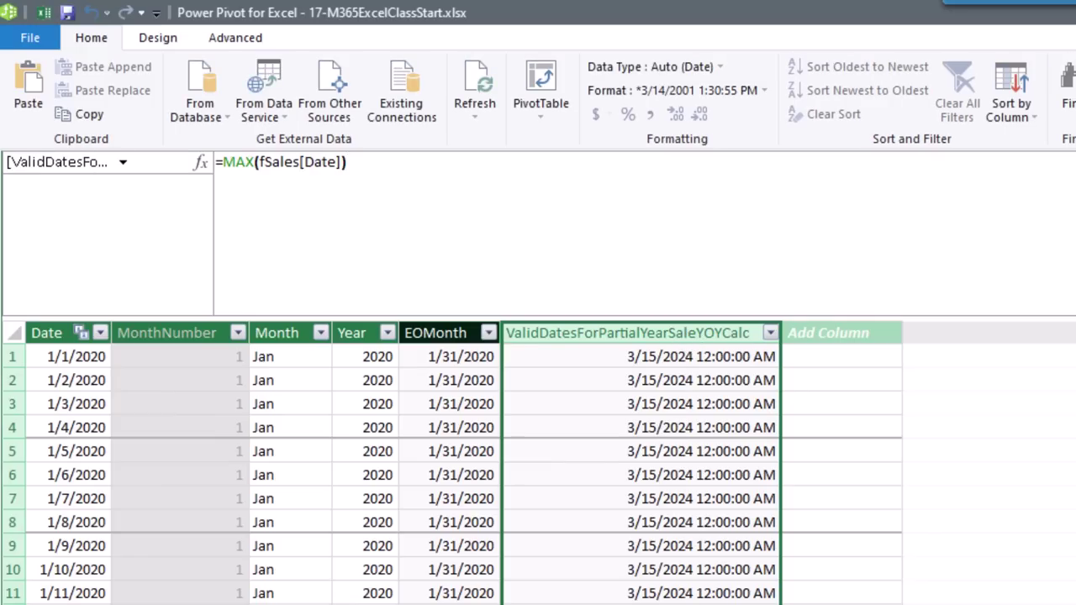
Wrap the formula in EDATE to get =EDATE(MAX(fSales[Date]),-12).
{"action": "left_click", "coordinate": [220, 165]}
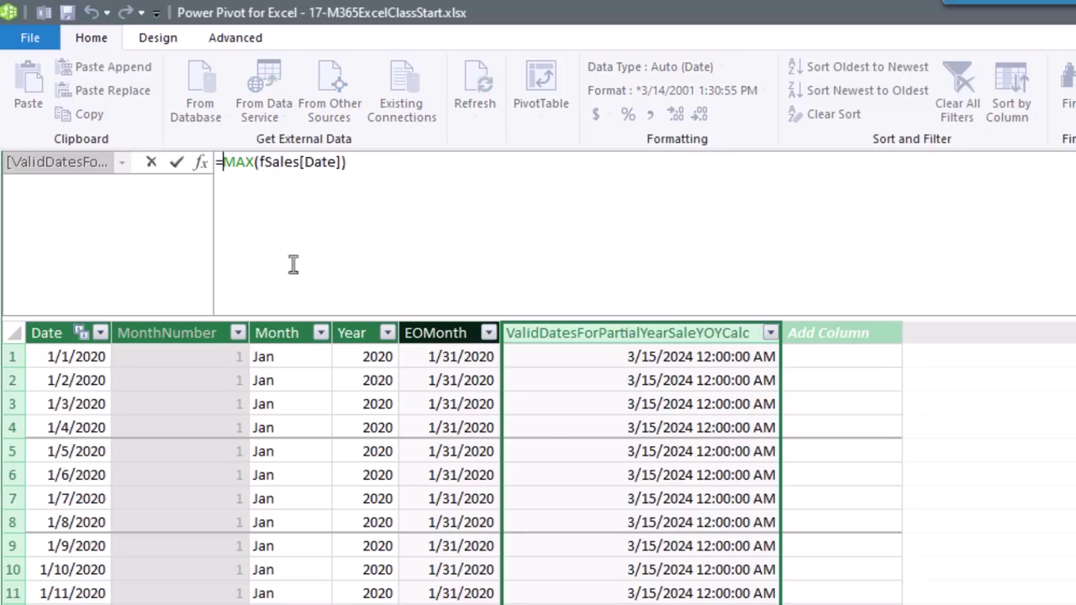
{"action": "type", "text": "ed"}
{"action": "double_click", "coordinate": [364, 294]}
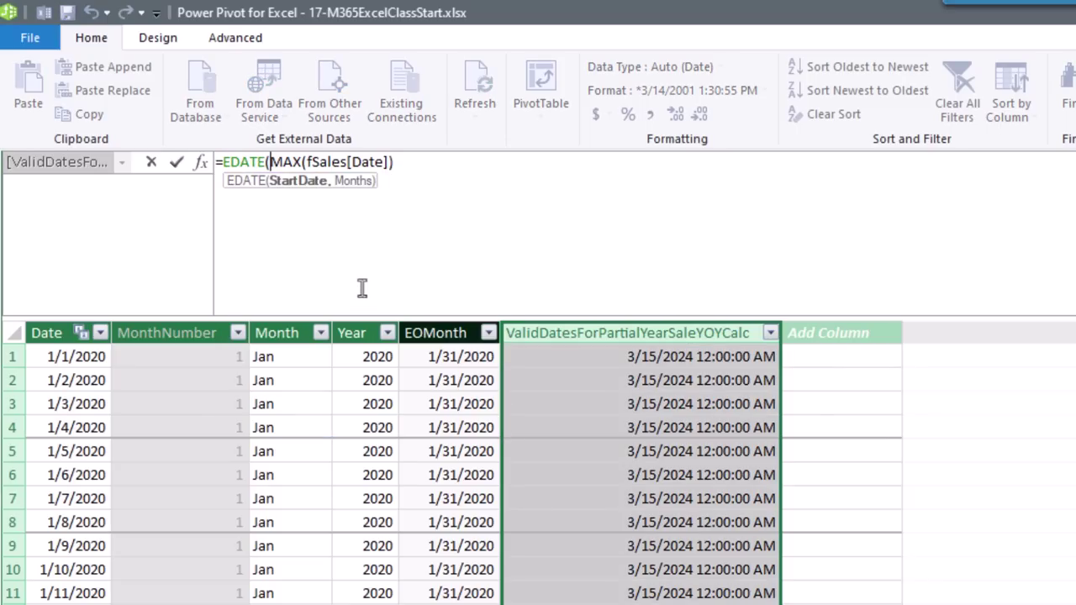
{"action": "left_click", "coordinate": [413, 165]}
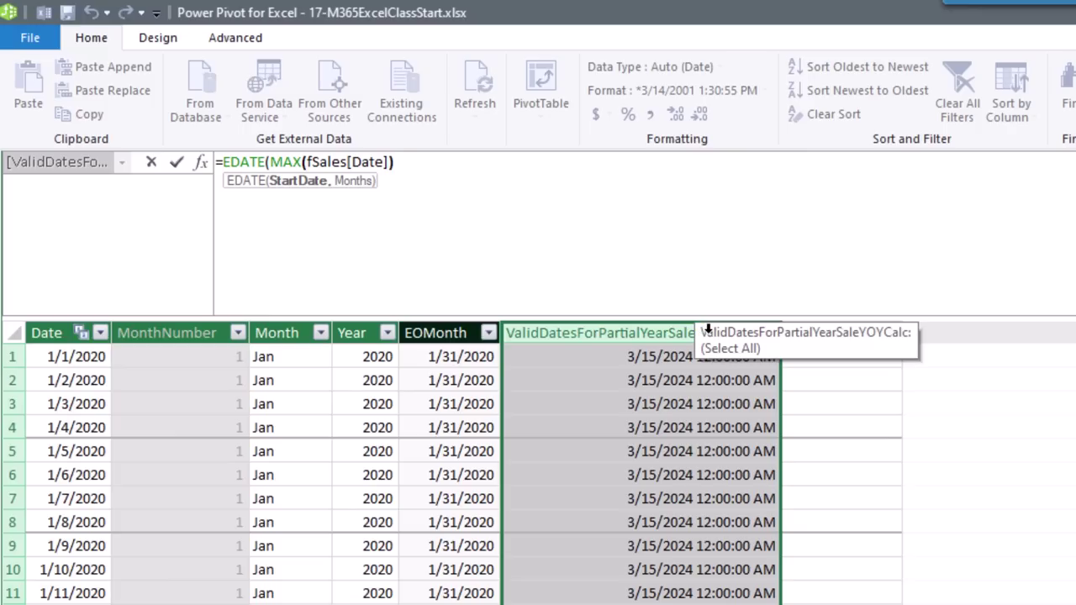
{"action": "type", "text": ","}
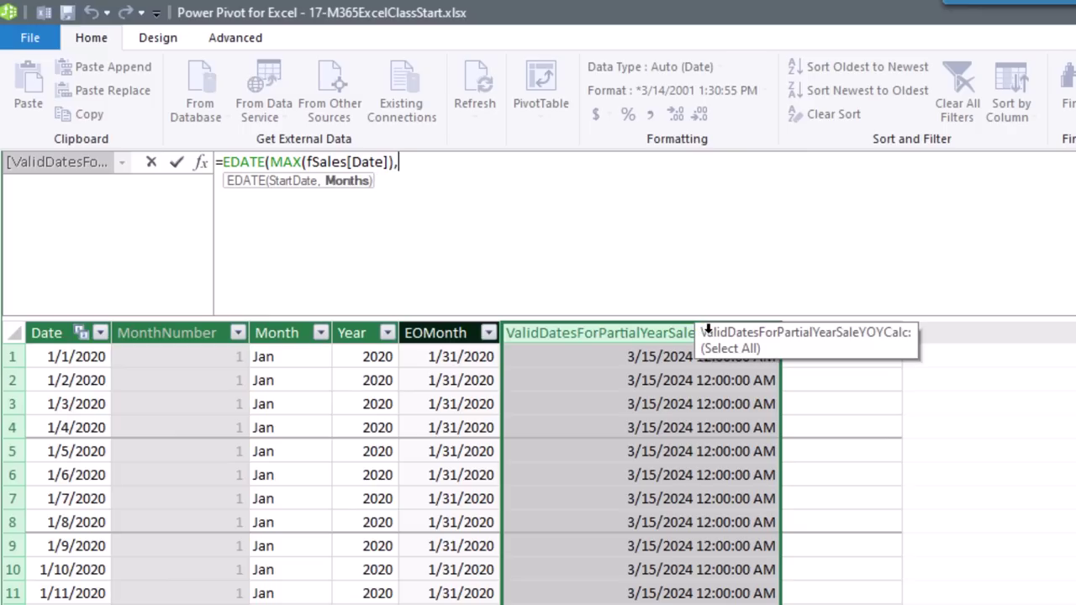
{"action": "type", "text": "-12)"}
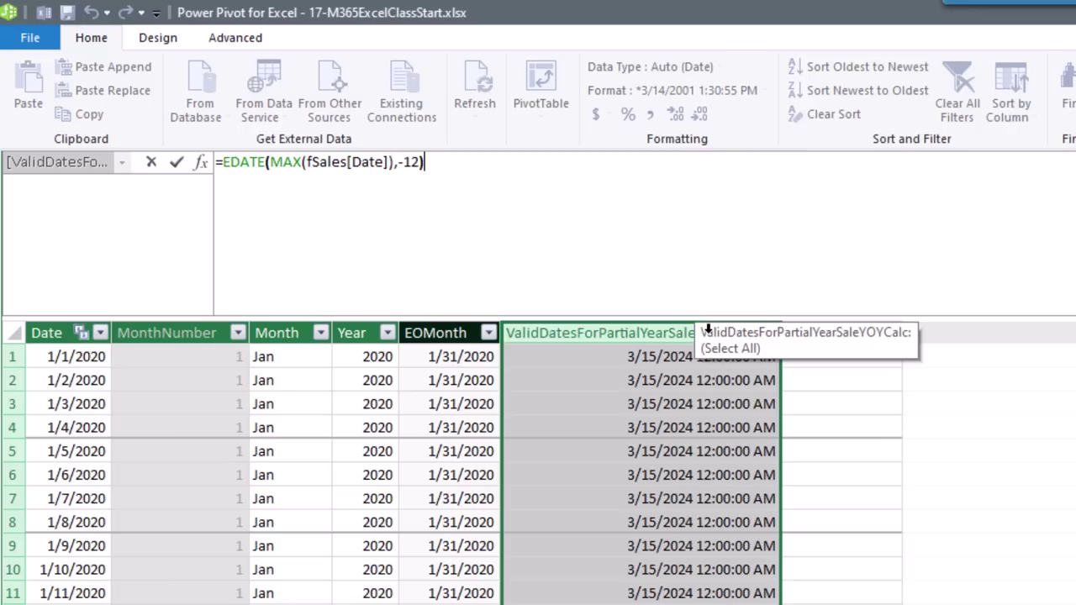
{"action": "key", "text": "Return"}
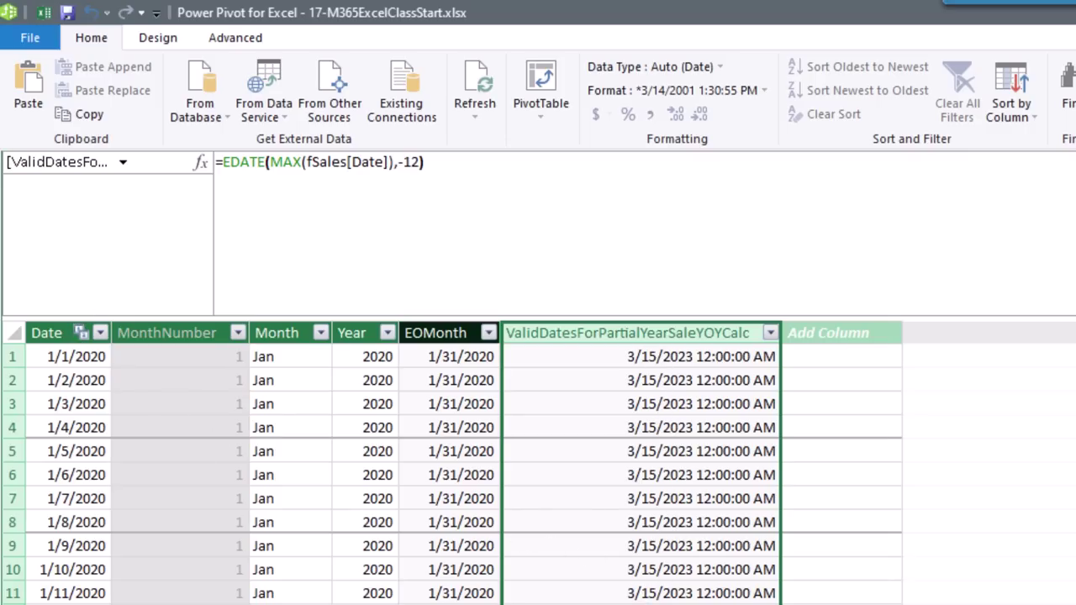
Prefix dDate[Date]<= so the column flags dates on or before that cutoff.
{"action": "left_click", "coordinate": [223, 165]}
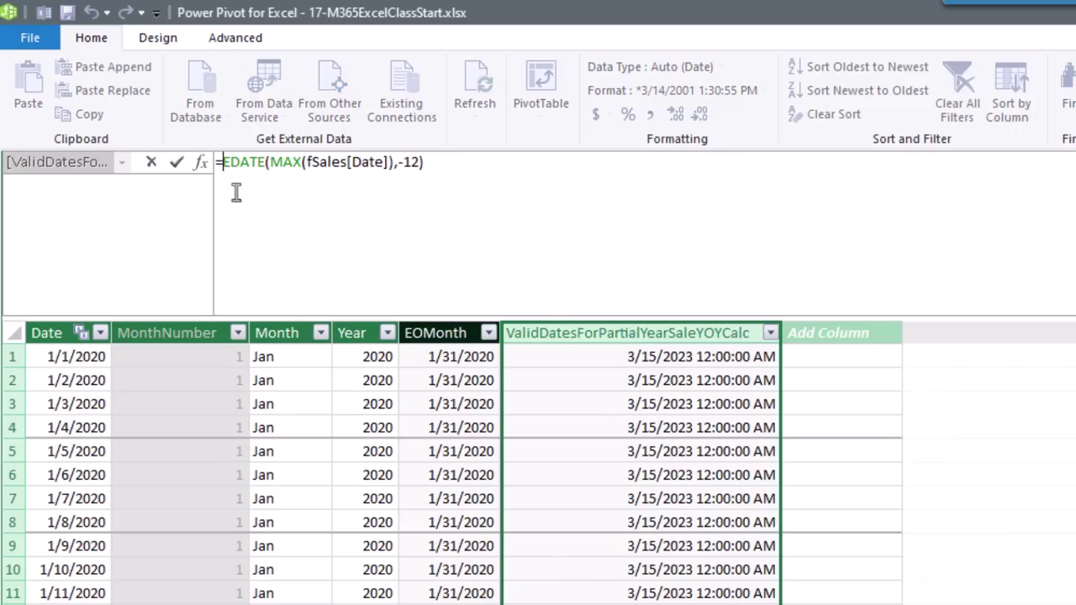
{"action": "left_click", "coordinate": [64, 322]}
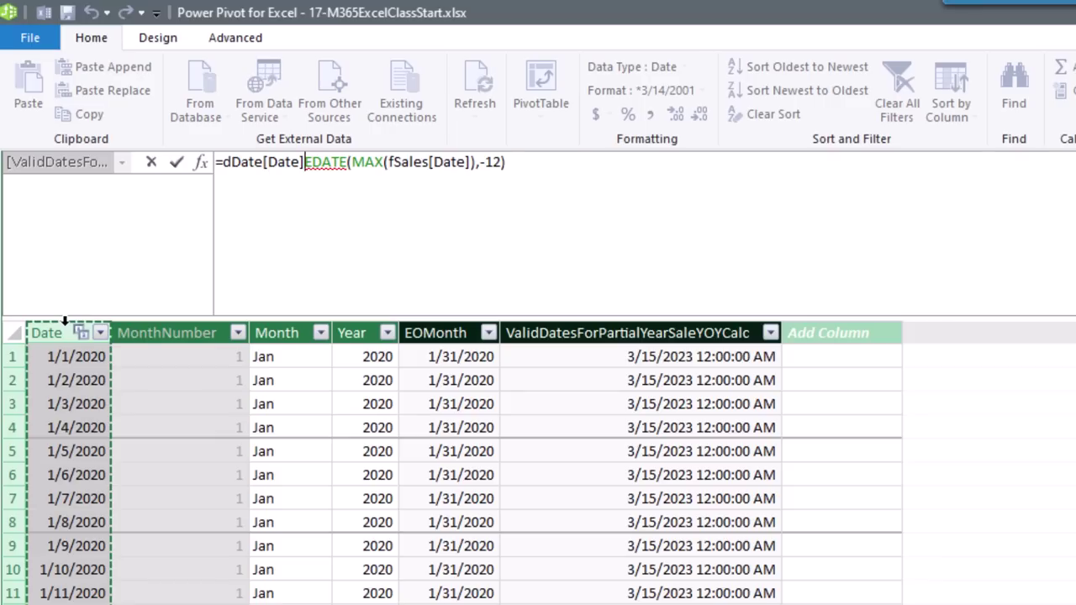
{"action": "type", "text": "<="}
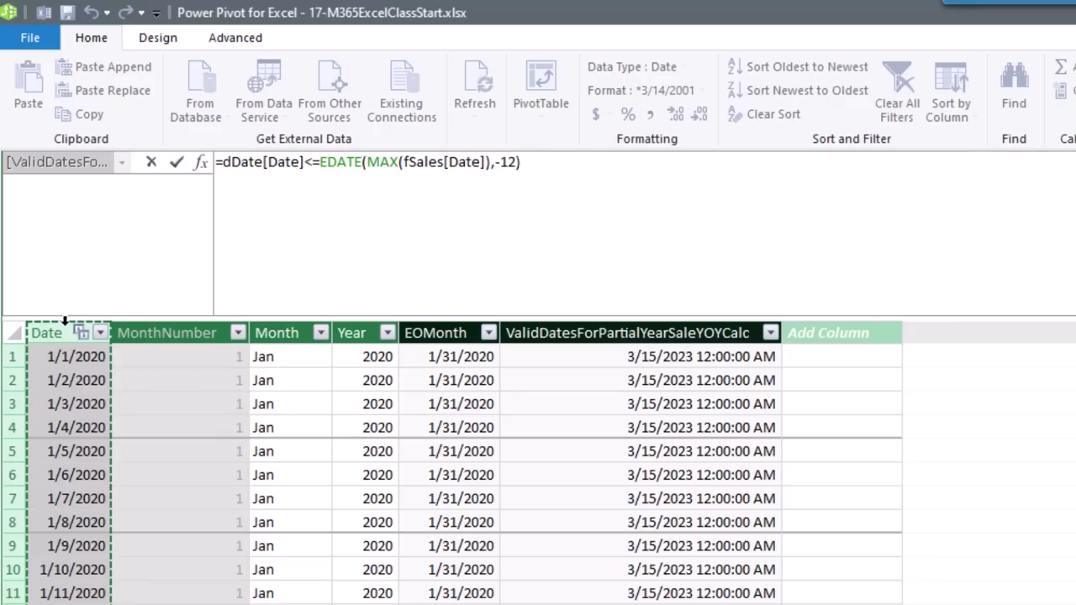
{"action": "key", "text": "Return"}
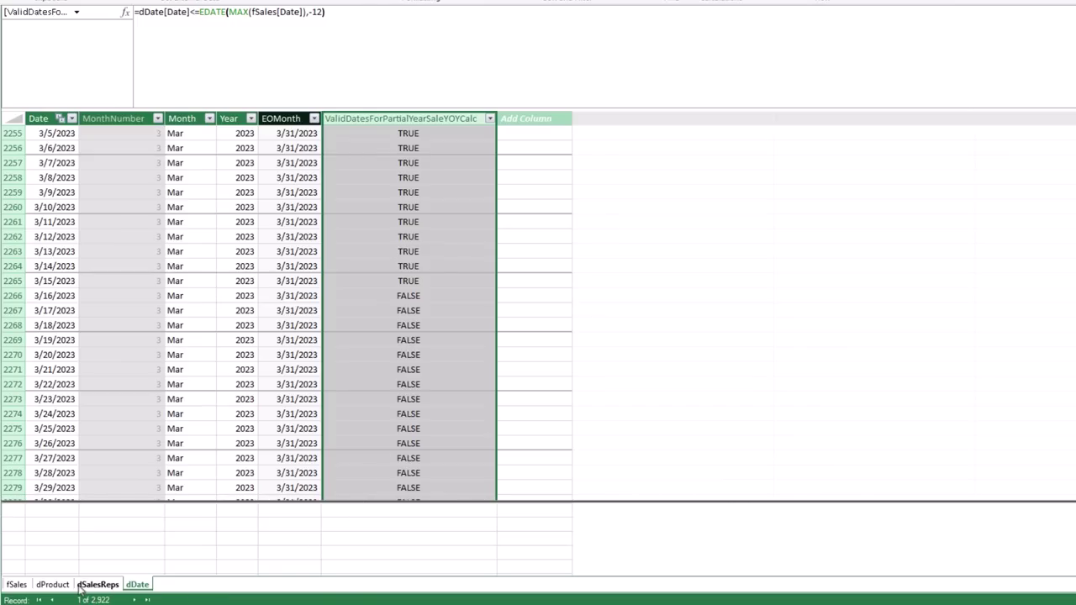
Add dDate[ValidDatesForPartialYearSaleYOYCalc] as a second filter in YOY%Change's LastYear CALCULATE.
{"action": "left_click", "coordinate": [16, 586]}
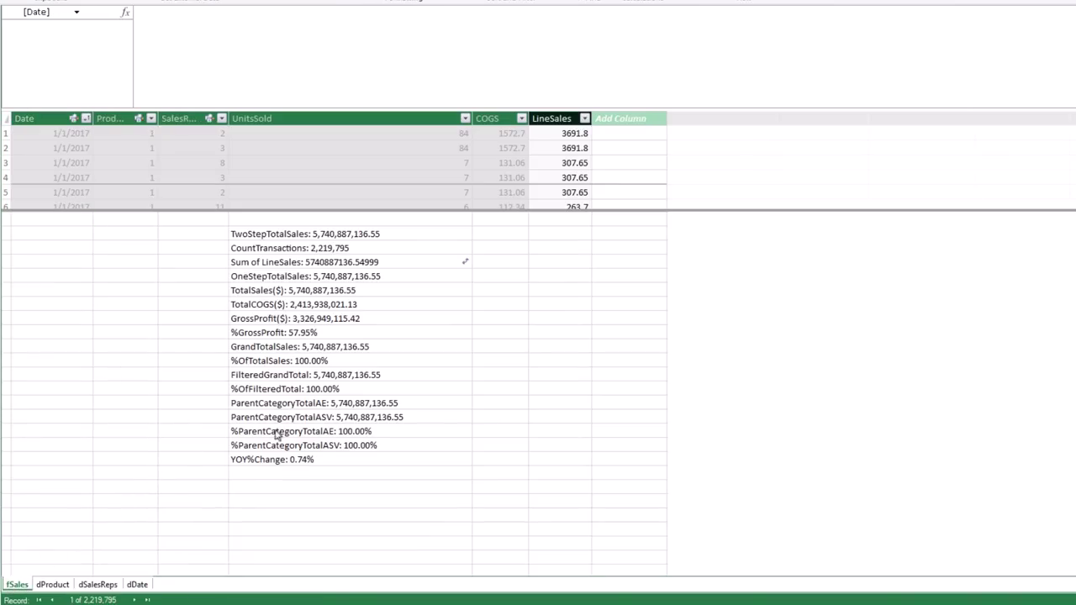
{"action": "left_click", "coordinate": [289, 464]}
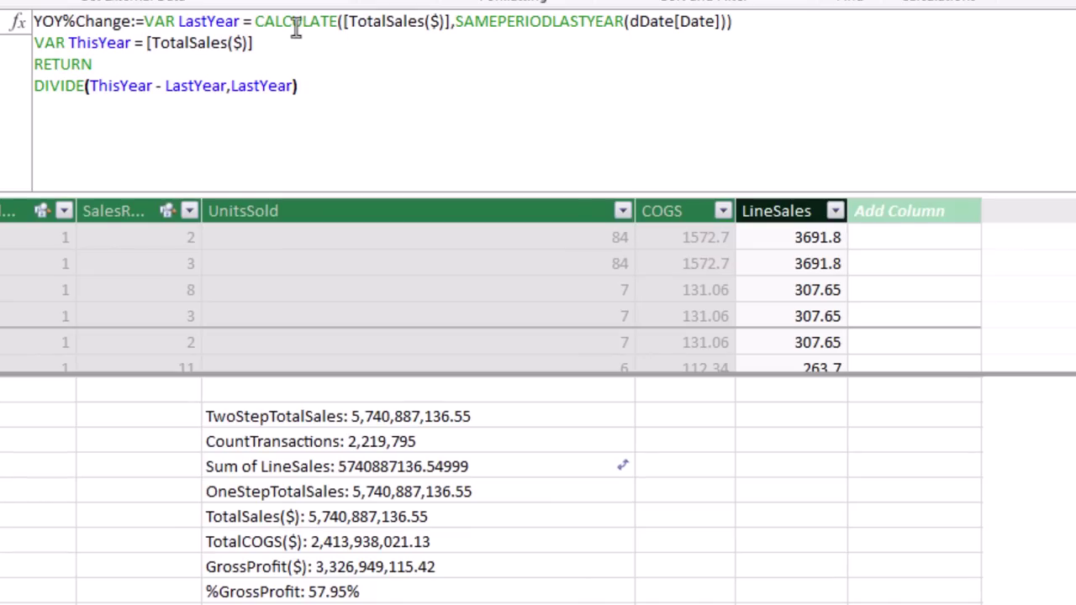
{"action": "left_click", "coordinate": [293, 24]}
{"action": "left_click", "coordinate": [727, 22]}
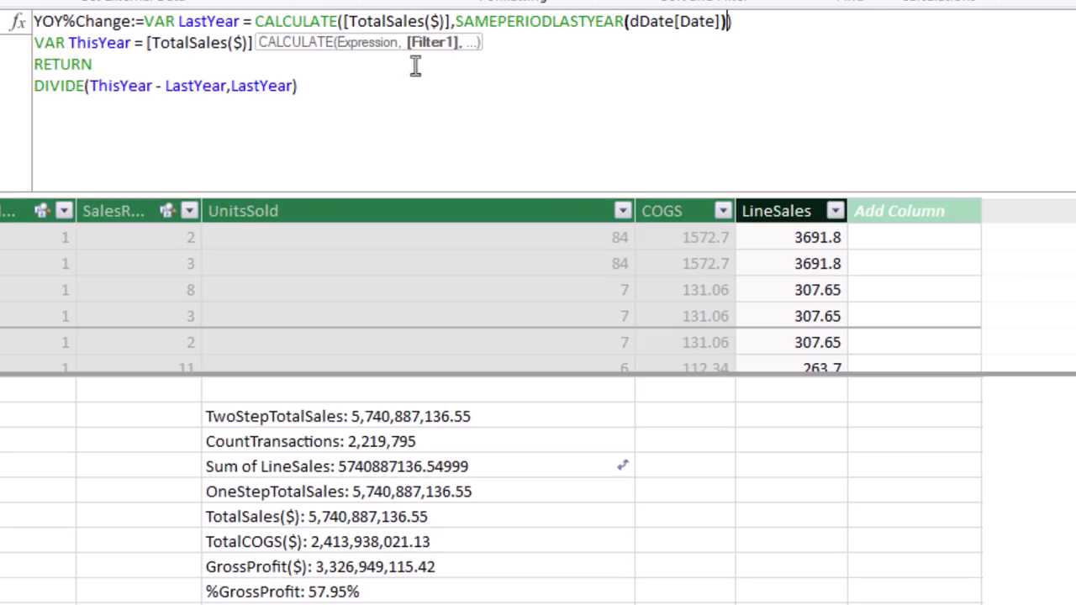
{"action": "type", "text": ","}
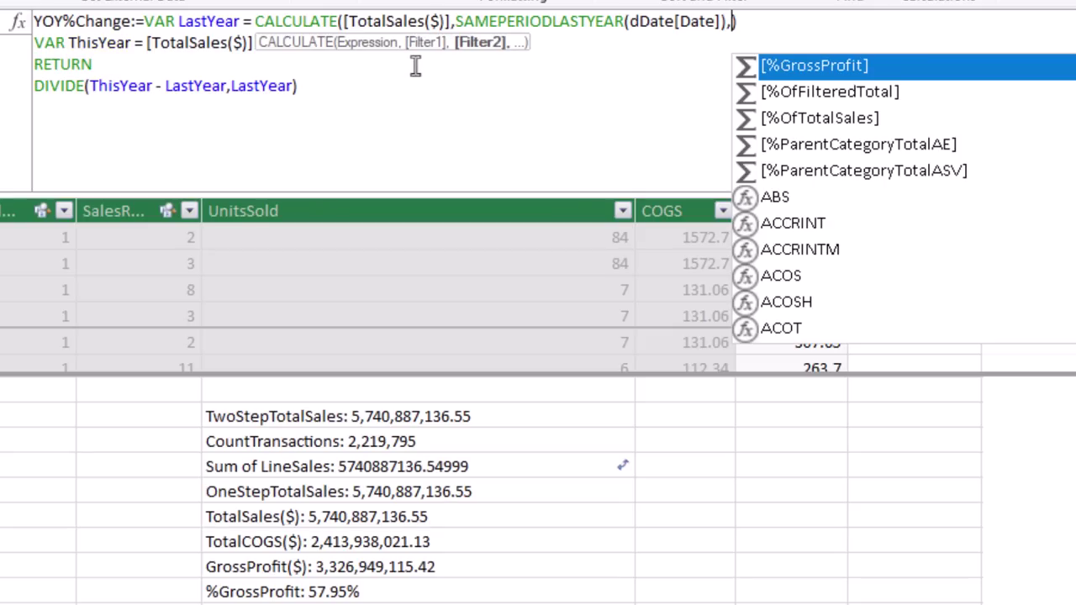
{"action": "type", "text": "dd"}
{"action": "key", "text": "Down"}
{"action": "key", "text": "Down"}
{"action": "key", "text": "Down"}
{"action": "key", "text": "Down"}
{"action": "key", "text": "Down"}
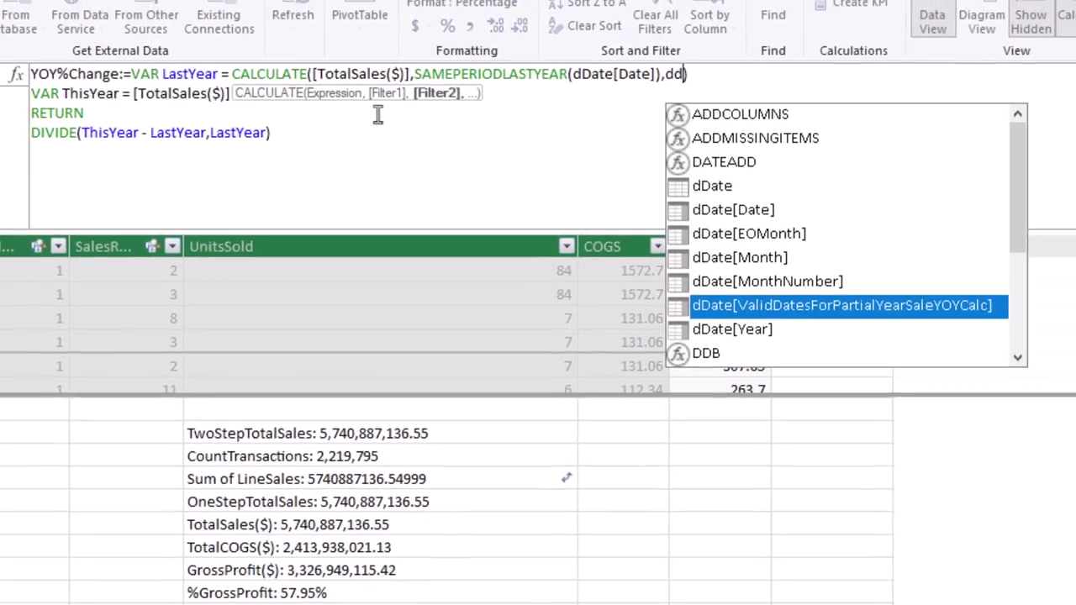
{"action": "key", "text": "Tab"}
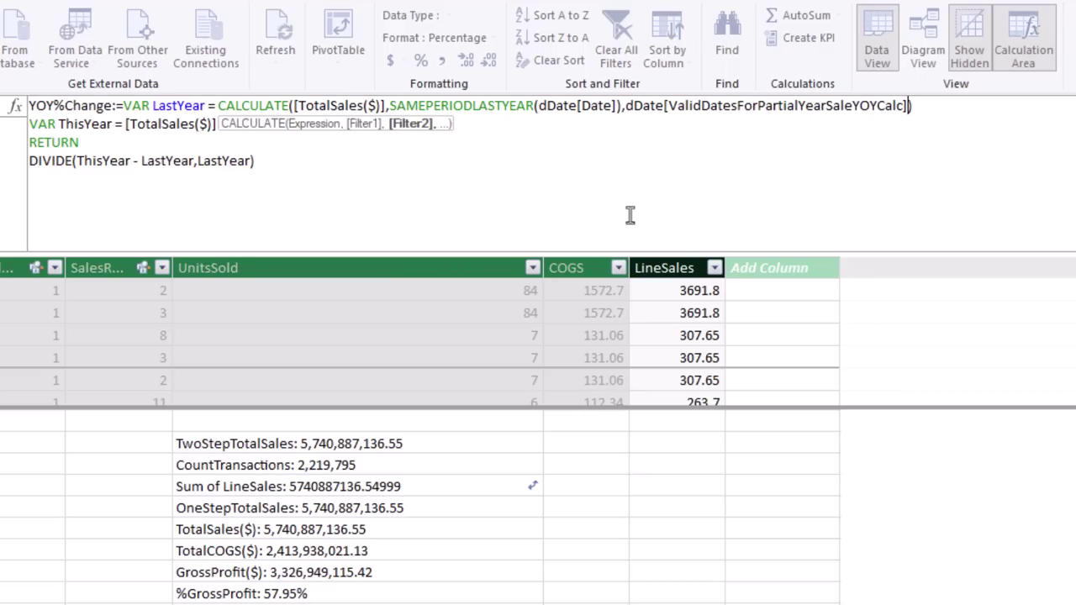
{"action": "key", "text": "ctrl+z"}
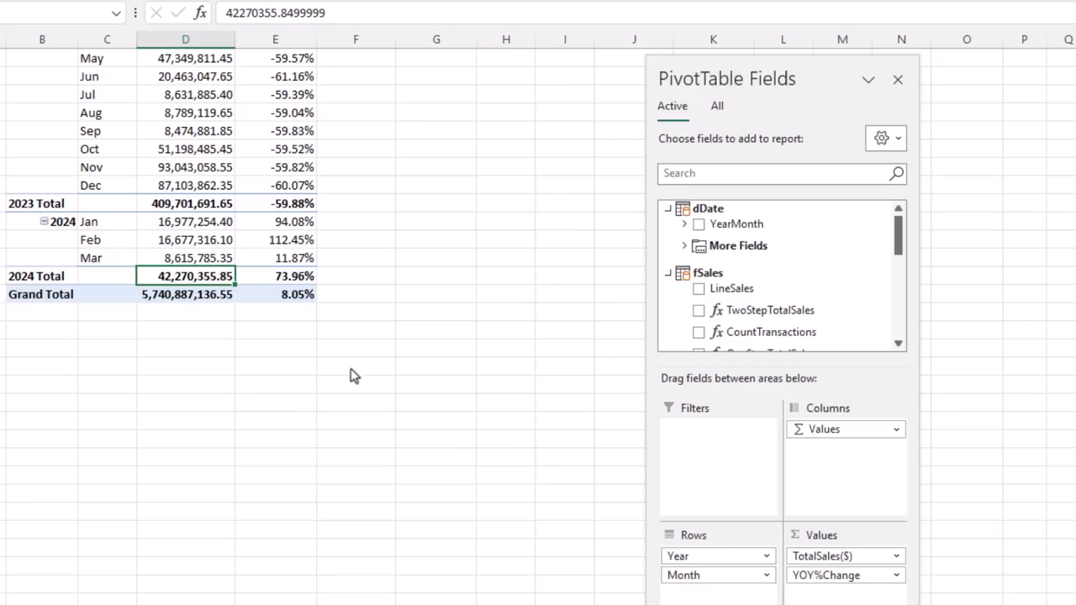
Inspect the 8.05% Grand Total alongside the 2022 Total, Feb 2023 and Mar 2023 rows.
{"action": "scroll", "coordinate": [354, 411], "scroll_direction": "up", "scroll_amount": 3}
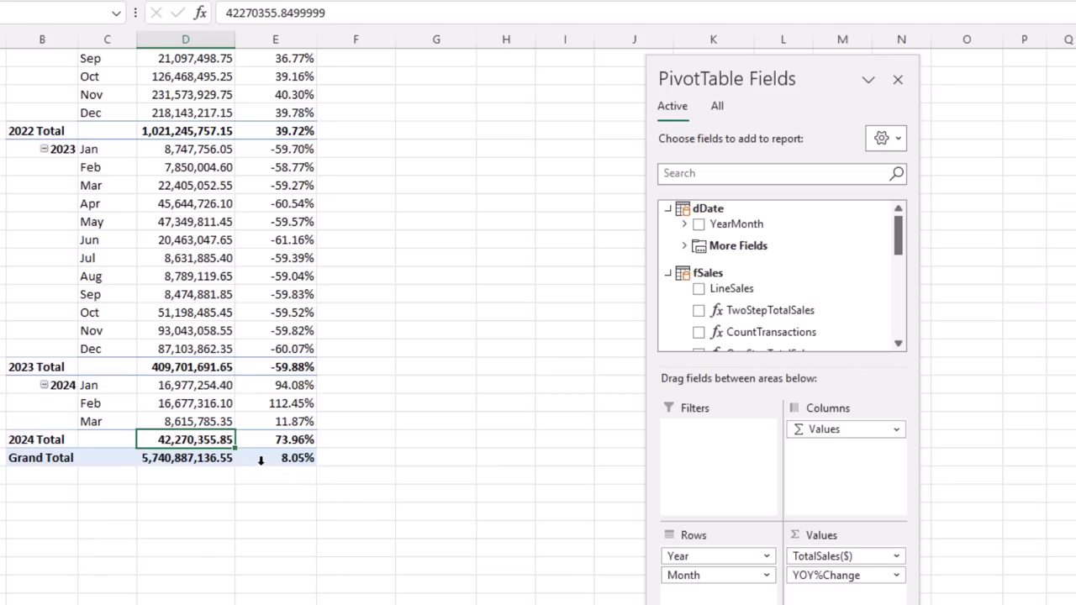
{"action": "left_click", "coordinate": [263, 458]}
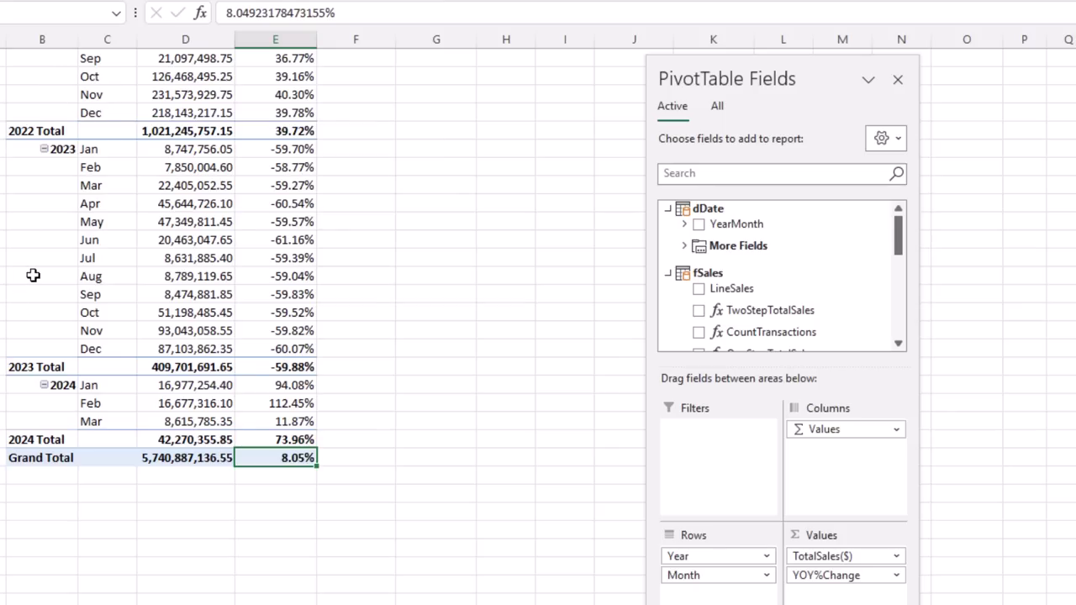
{"action": "left_click", "coordinate": [102, 131]}
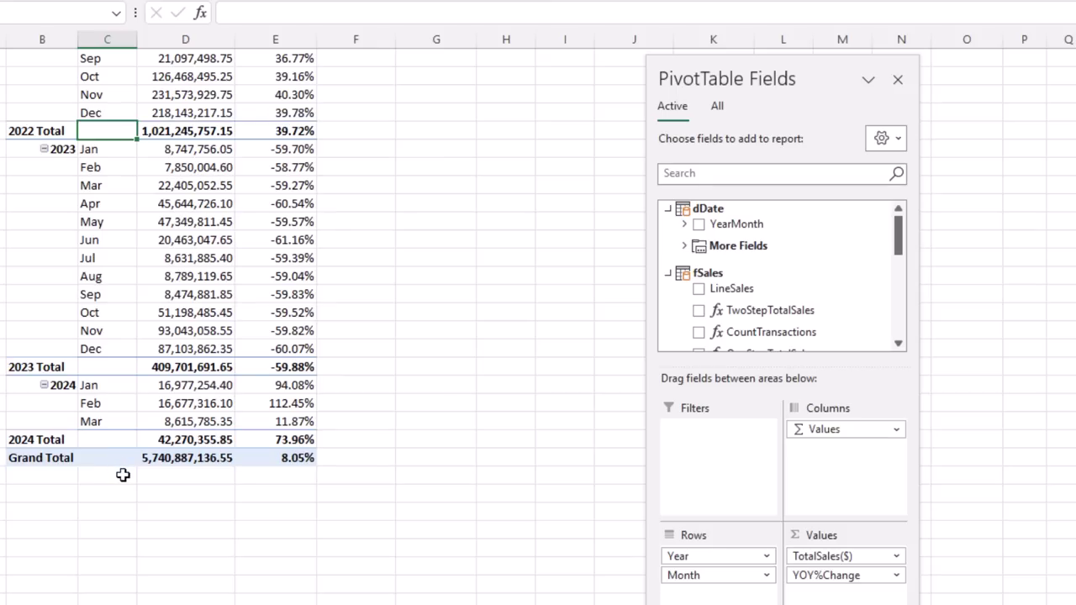
{"action": "left_click", "coordinate": [101, 169]}
{"action": "left_click", "coordinate": [105, 186]}
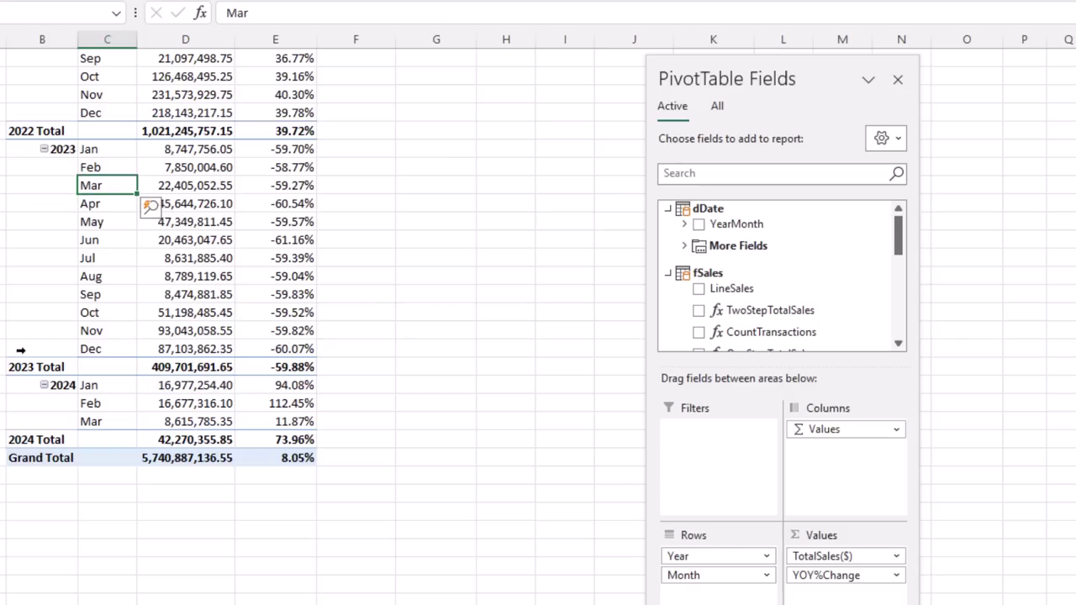
{"action": "left_click", "coordinate": [279, 461]}
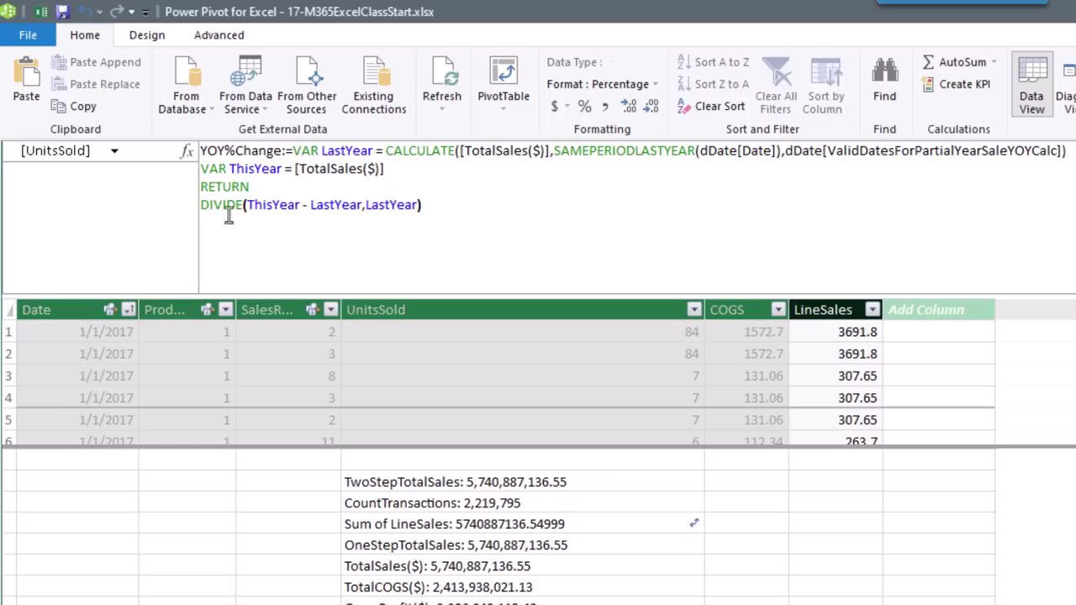
Wrap DIVIDE in IF(HASONEVALUE(dDate[Year]), ...) so the Grand Total shows blank.
{"action": "left_click", "coordinate": [202, 206]}
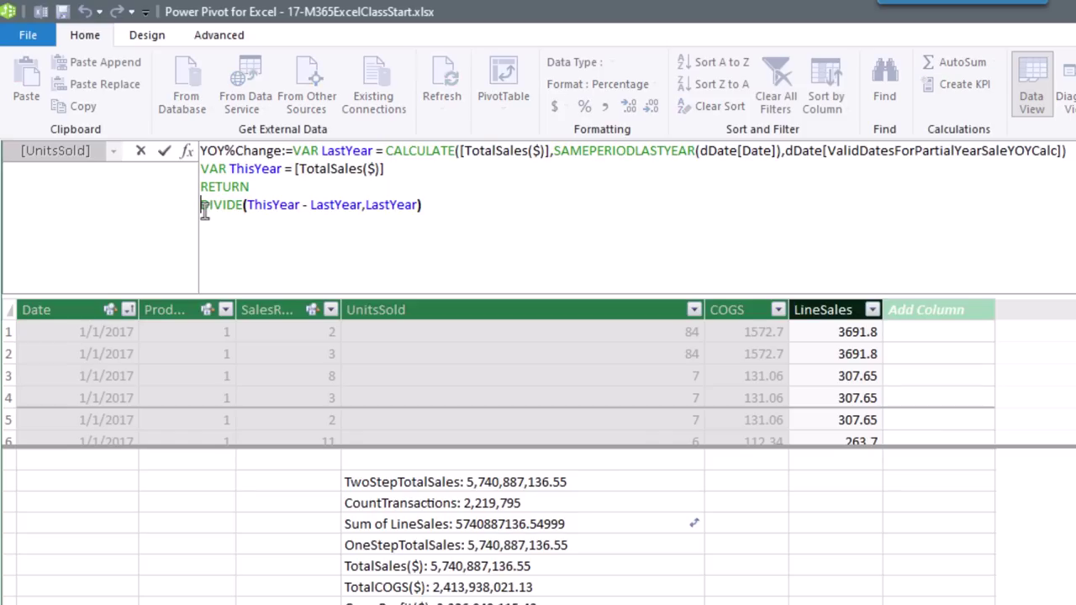
{"action": "type", "text": "IF("}
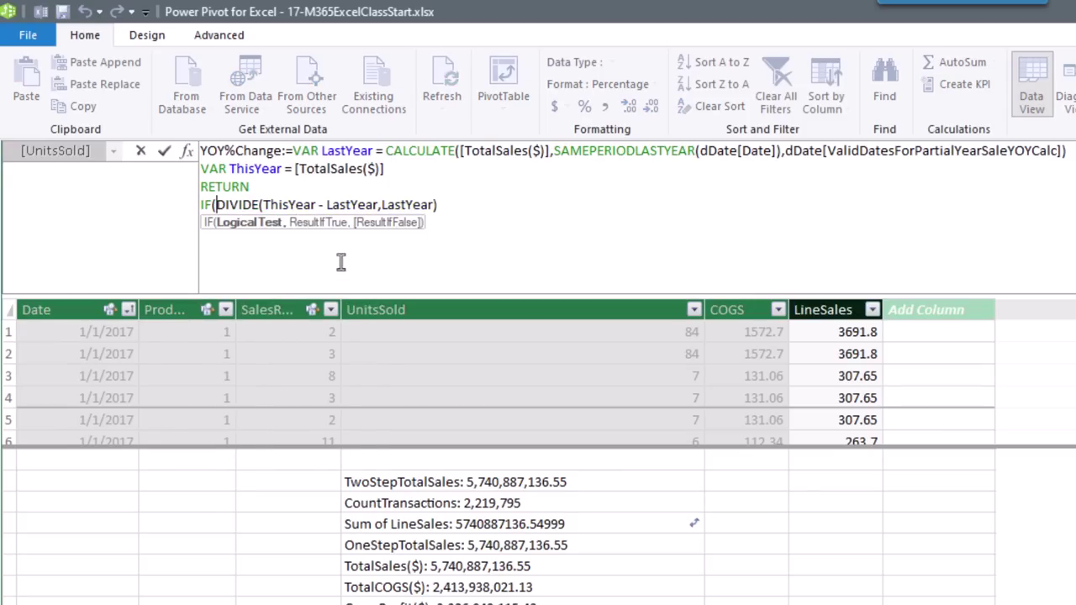
{"action": "type", "text": "haso"}
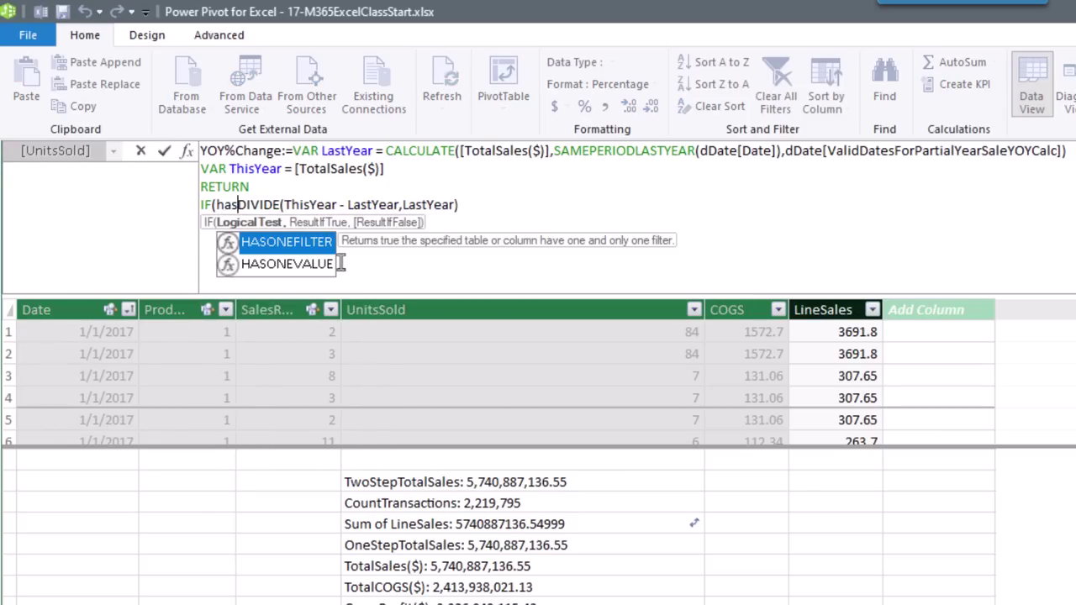
{"action": "key", "text": "Tab"}
{"action": "key", "text": "Down"}
{"action": "key", "text": "Down"}
{"action": "key", "text": "Down"}
{"action": "key", "text": "Down"}
{"action": "key", "text": "Down"}
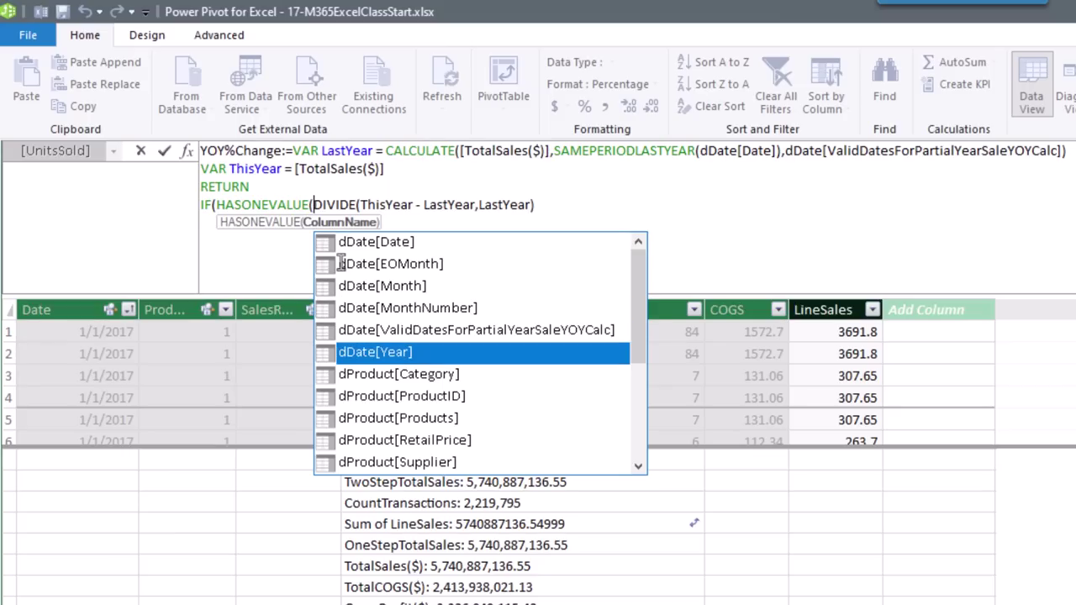
{"action": "key", "text": "Tab"}
{"action": "type", "text": ")"}
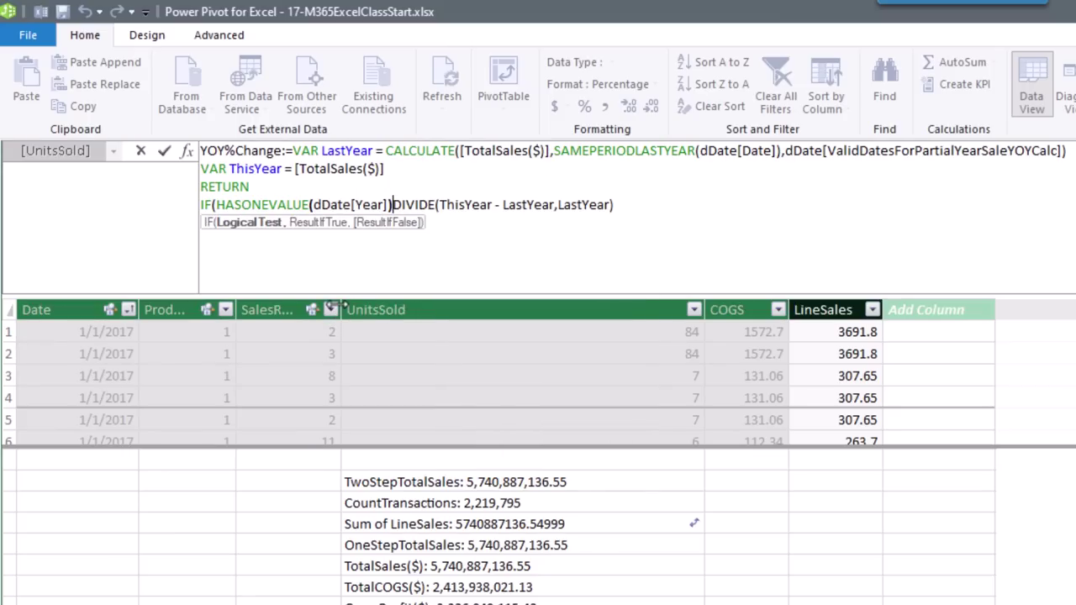
{"action": "type", "text": ","}
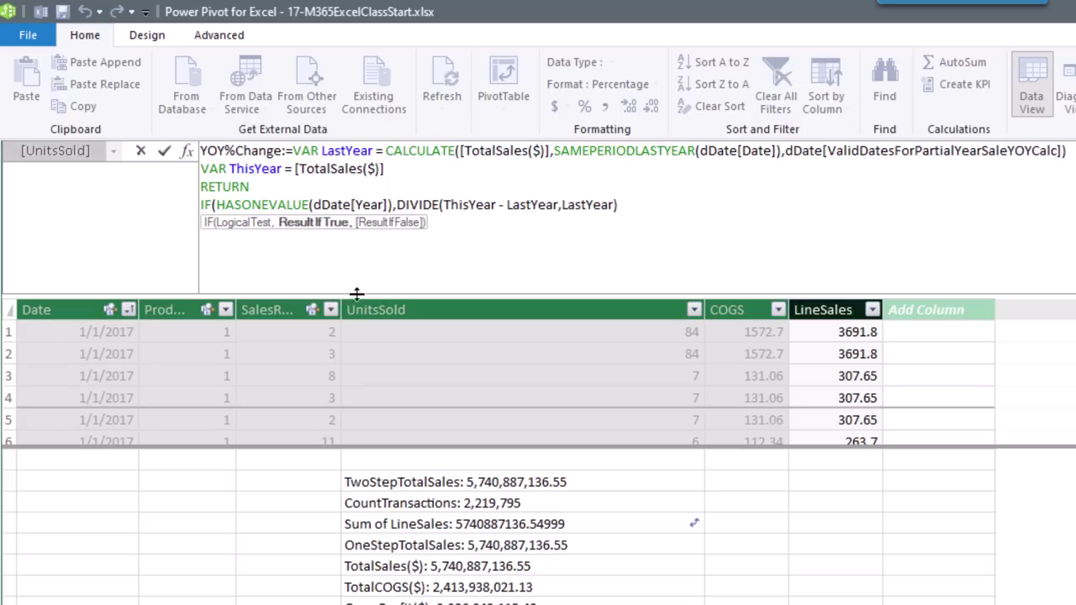
{"action": "left_click", "coordinate": [630, 206]}
{"action": "type", "text": ")"}
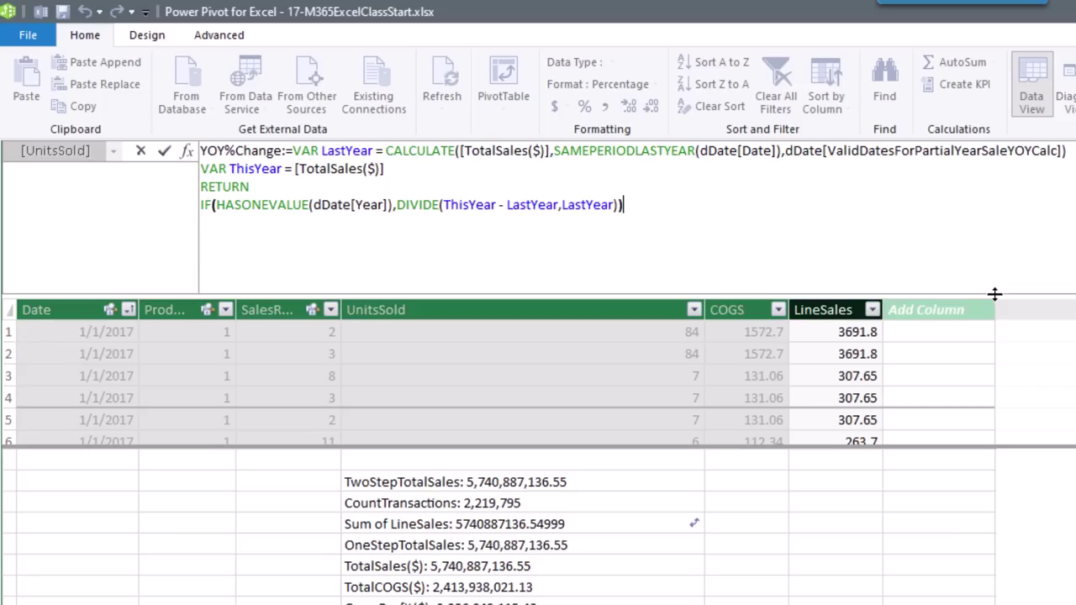
{"action": "key", "text": "Return"}
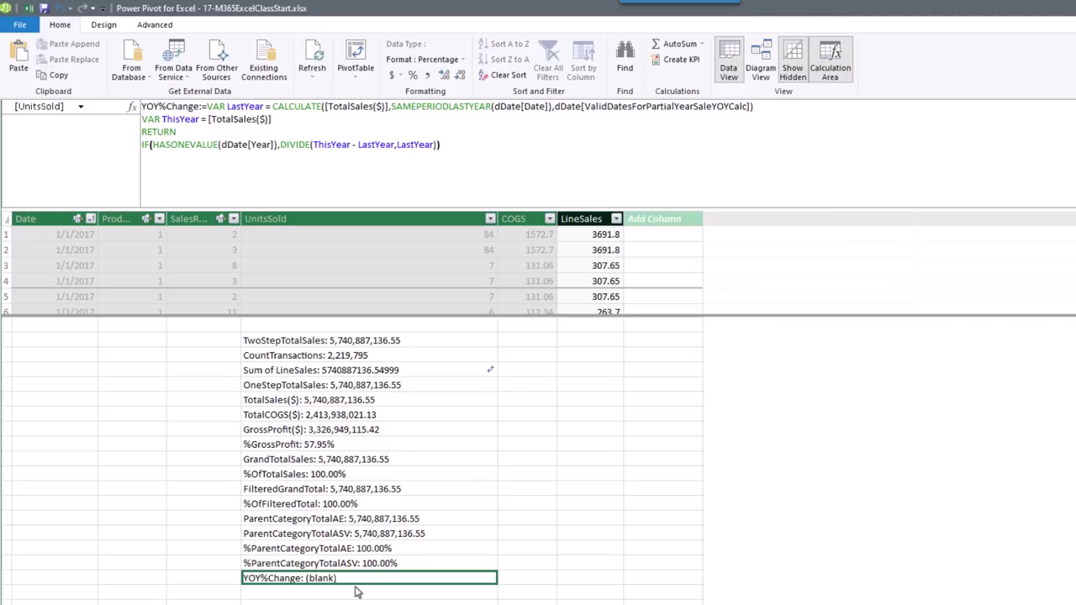
{"action": "key", "text": "alt+Tab"}
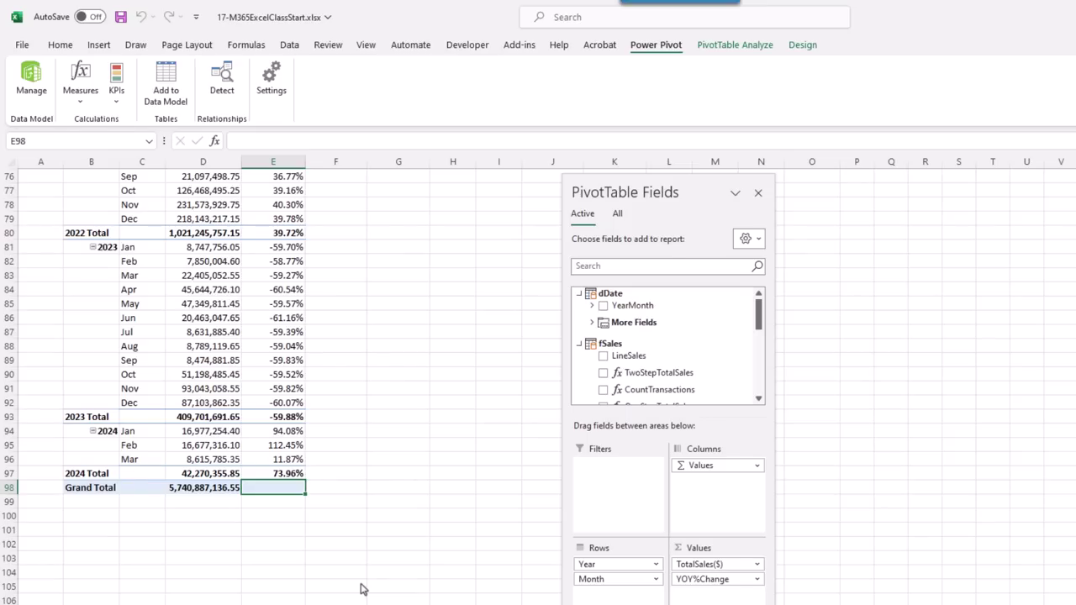
Scroll to the PivotTable's top, then return to the Power Pivot fSales measure grid.
{"action": "scroll", "coordinate": [360, 589], "scroll_direction": "up", "scroll_amount": 20}
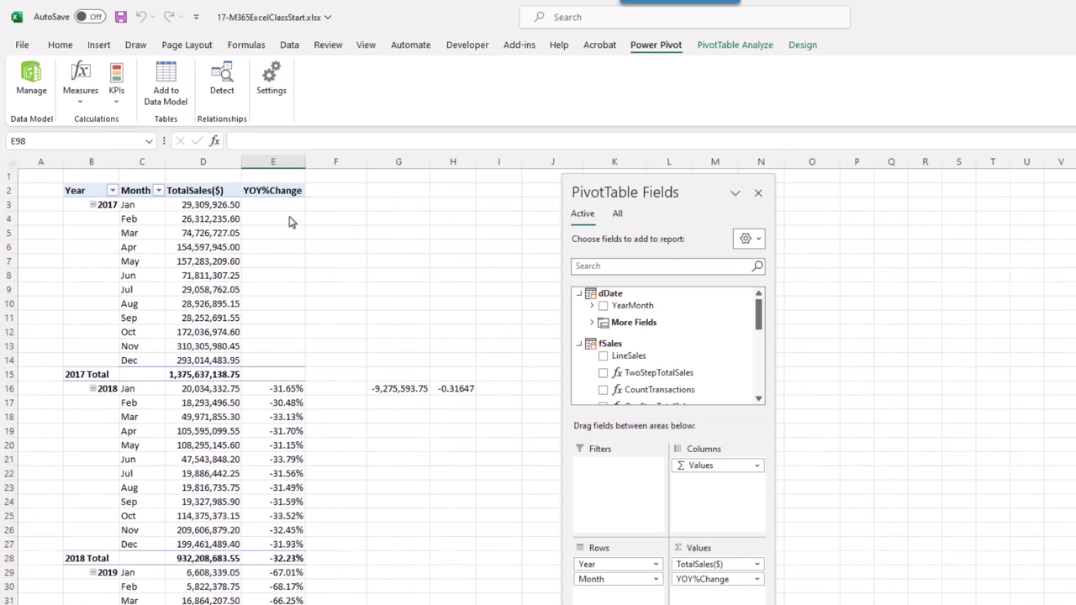
{"action": "key", "text": "alt+Tab"}
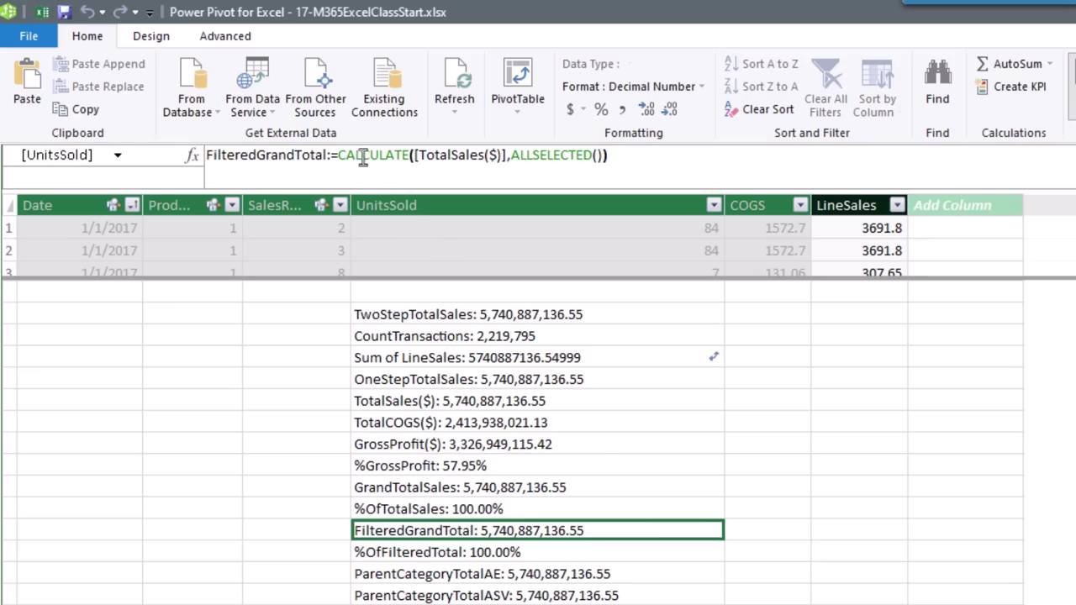
Inspect a measure's formula and its VALUES filter argument in the formula bar.
{"action": "left_click", "coordinate": [558, 159]}
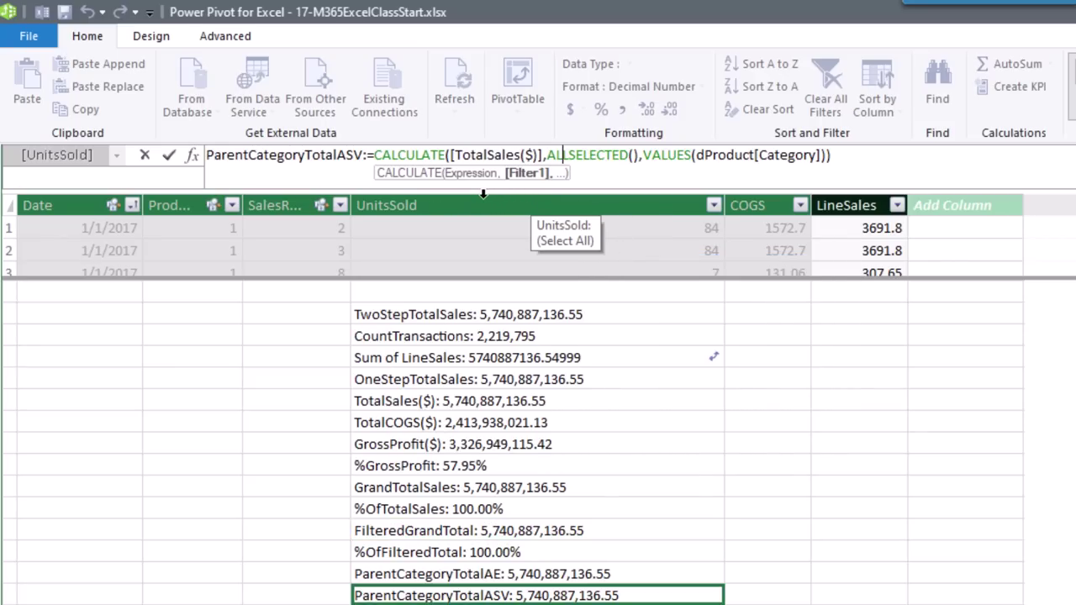
{"action": "left_click", "coordinate": [683, 157]}
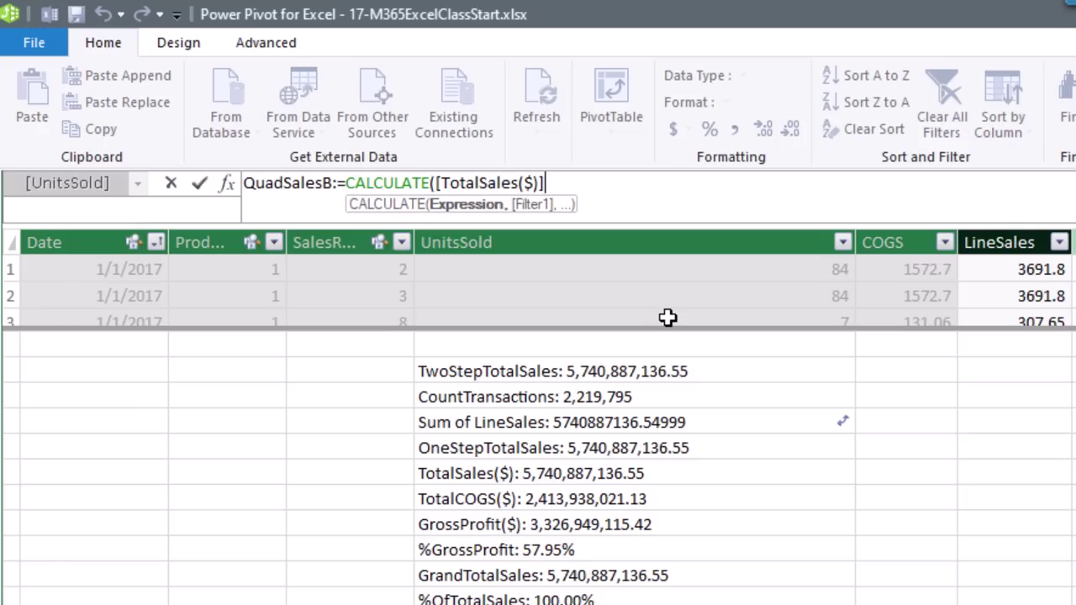
Complete QuadSalesB with the filter dProduct[Products]="Quad" and give it Comma Style formatting.
{"action": "type", "text": ","}
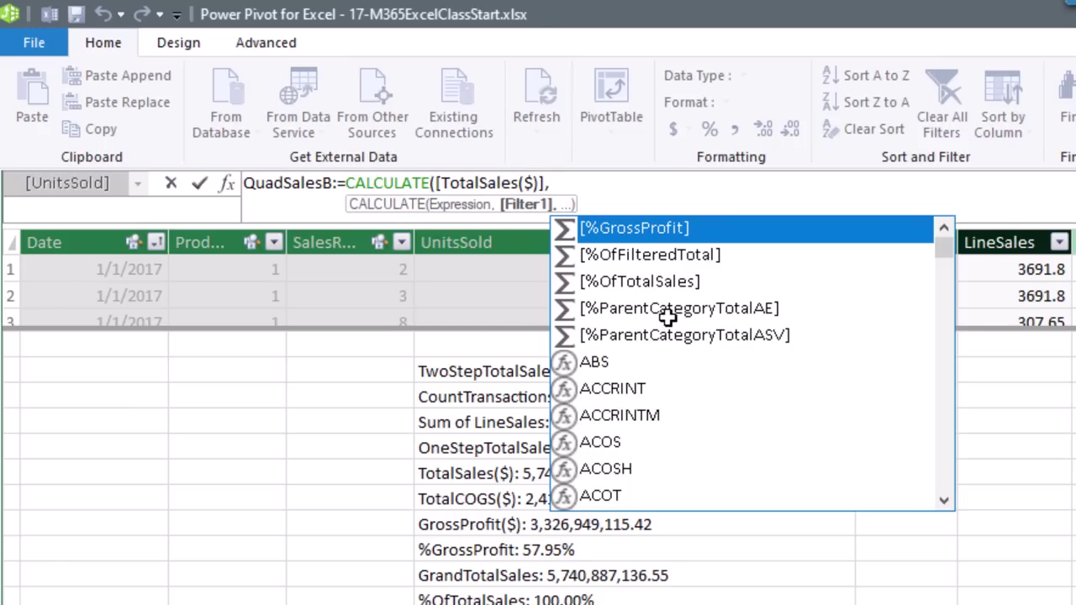
{"action": "type", "text": "dp"}
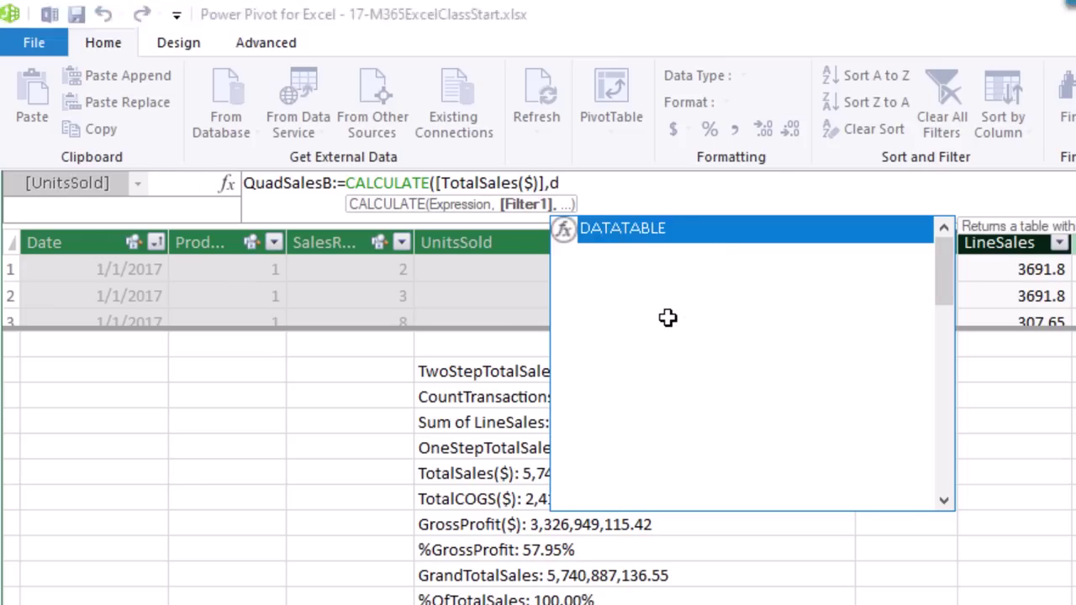
{"action": "key", "text": "Down"}
{"action": "key", "text": "Down"}
{"action": "key", "text": "Down"}
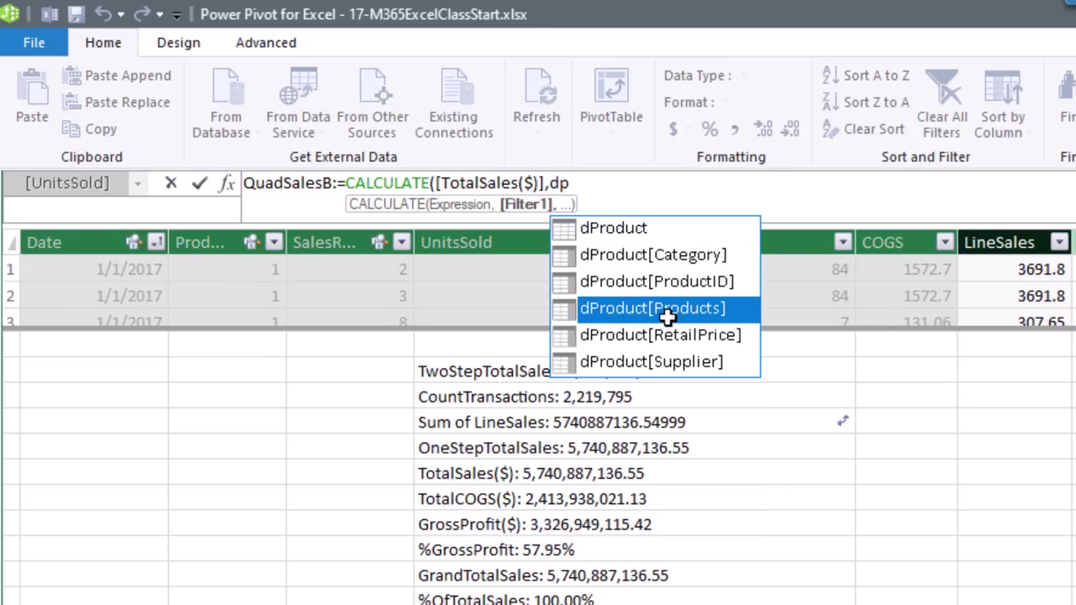
{"action": "key", "text": "Tab"}
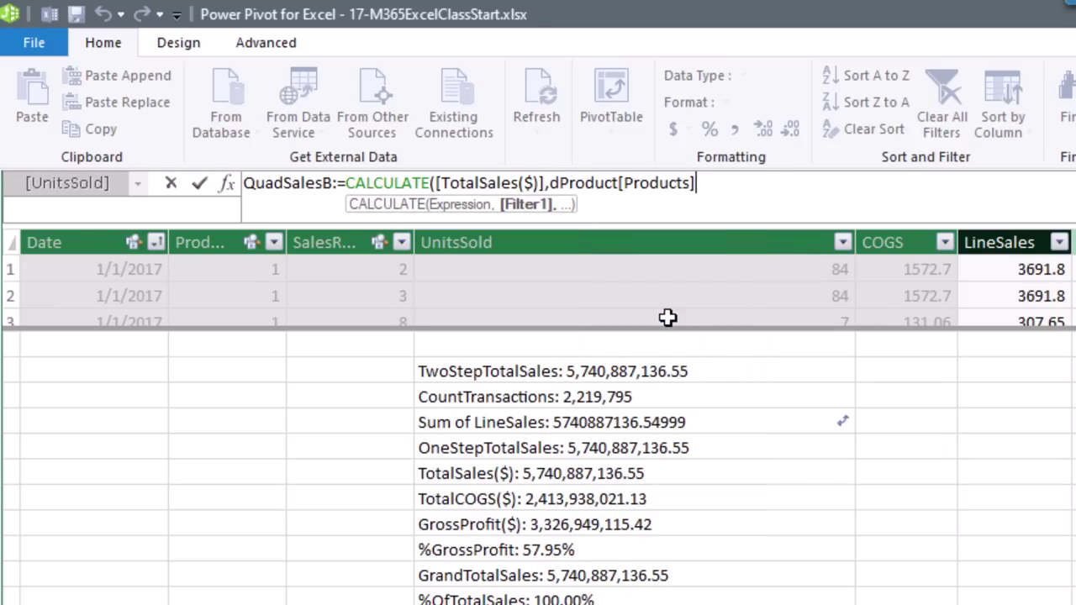
{"action": "type", "text": "="}
{"action": "type", "text": "\"Quad"}
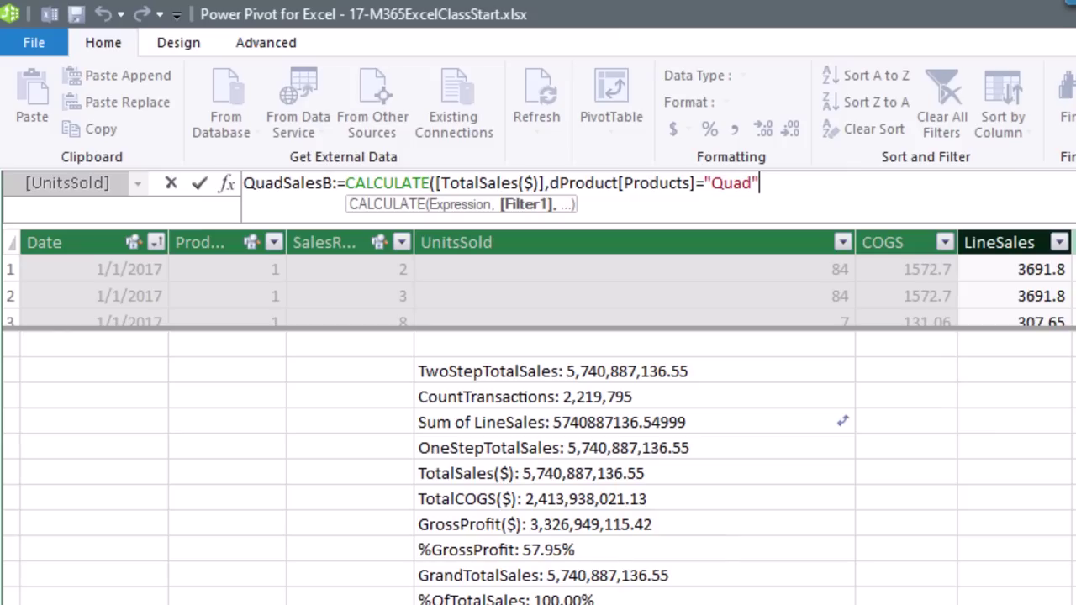
{"action": "type", "text": ")"}
{"action": "key", "text": "Return"}
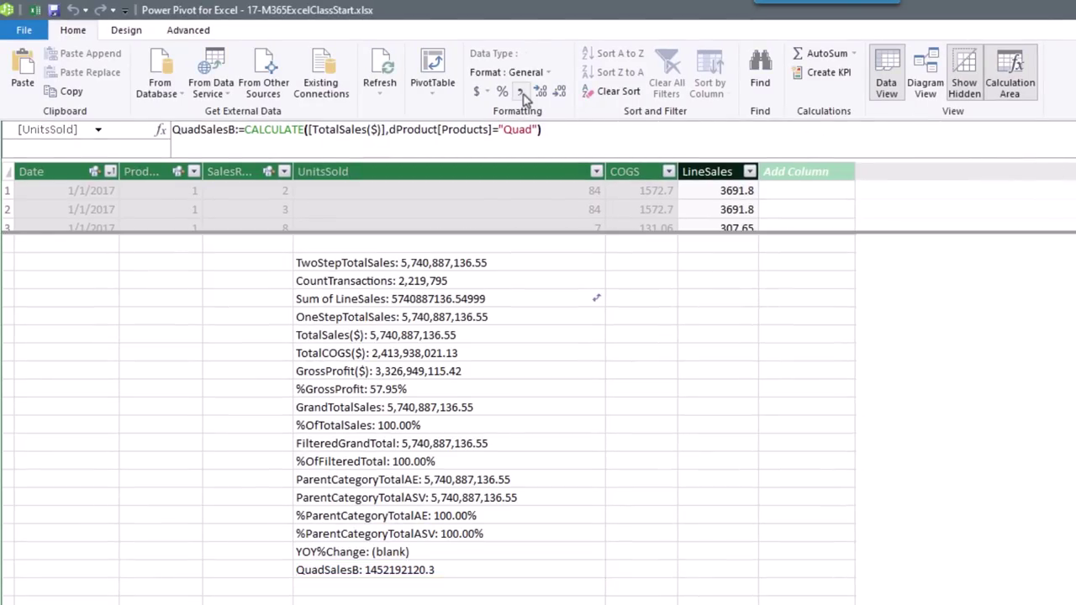
{"action": "left_click", "coordinate": [520, 91]}
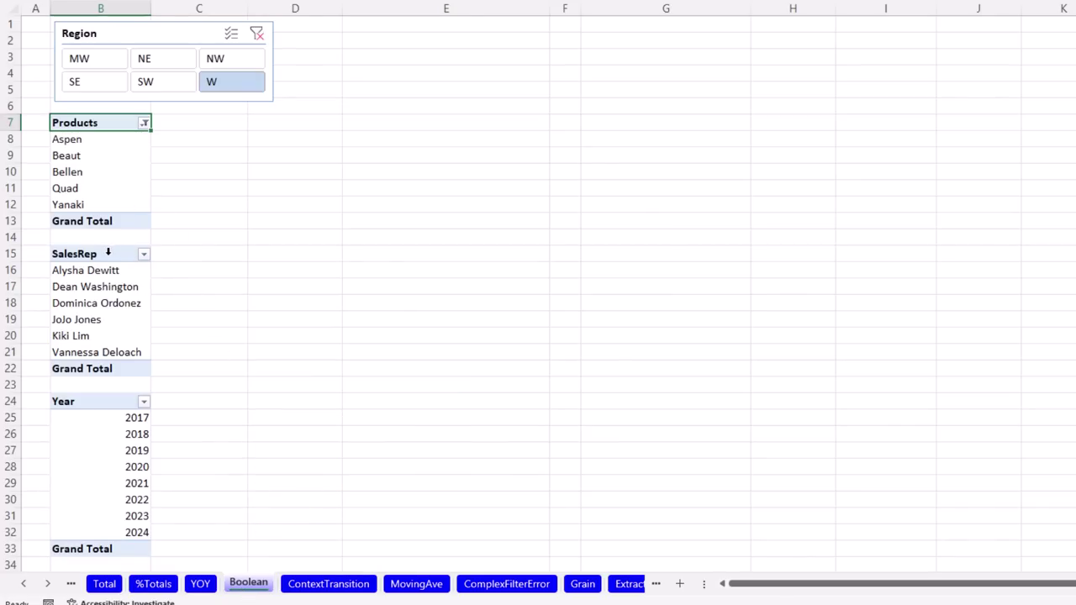
Add QuadSalesB to the SalesRep and Year PivotTables, then check the 2017 and first-rep values.
{"action": "left_click", "coordinate": [106, 253]}
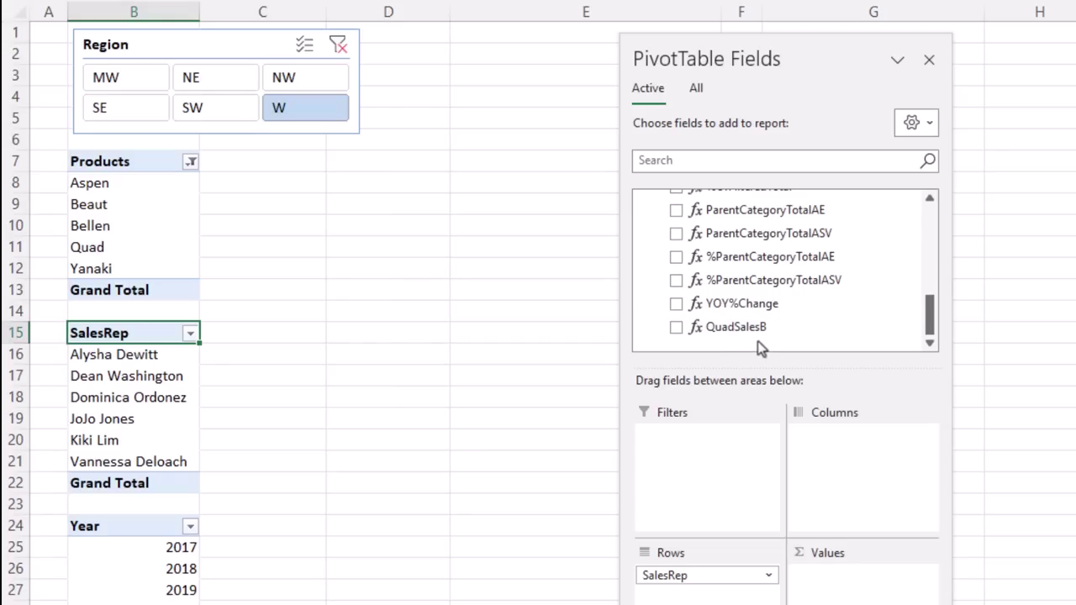
{"action": "left_click", "coordinate": [676, 327]}
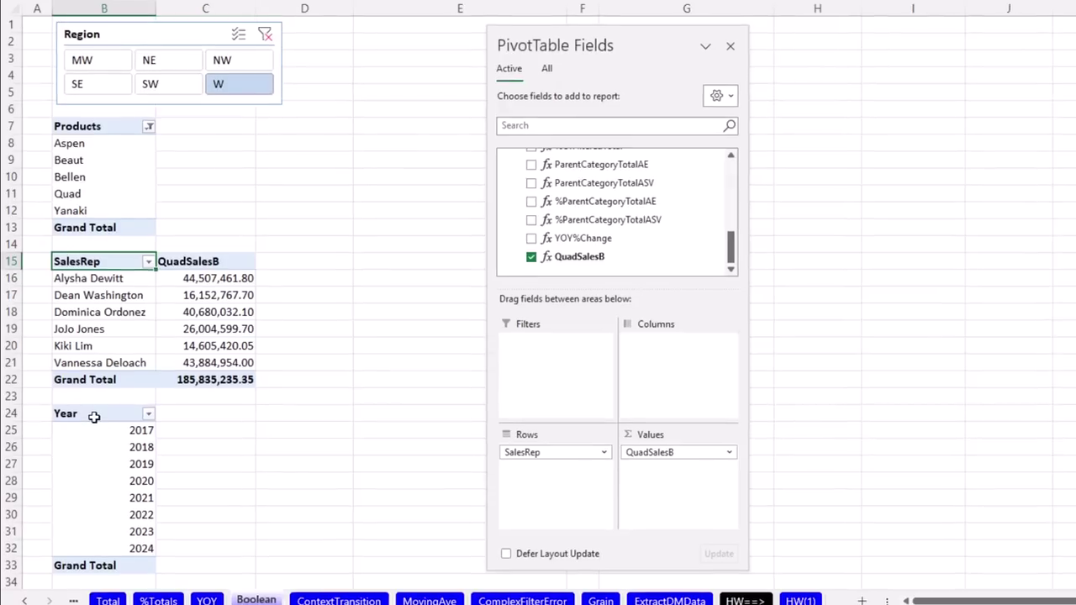
{"action": "left_click", "coordinate": [121, 526]}
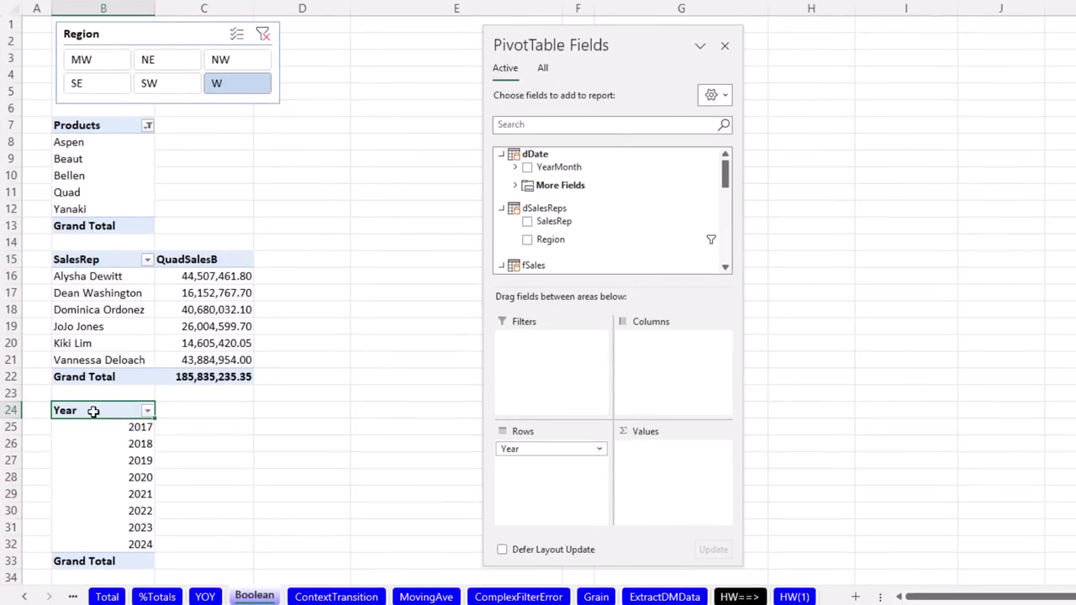
{"action": "scroll", "coordinate": [656, 235], "scroll_direction": "down", "scroll_amount": 10}
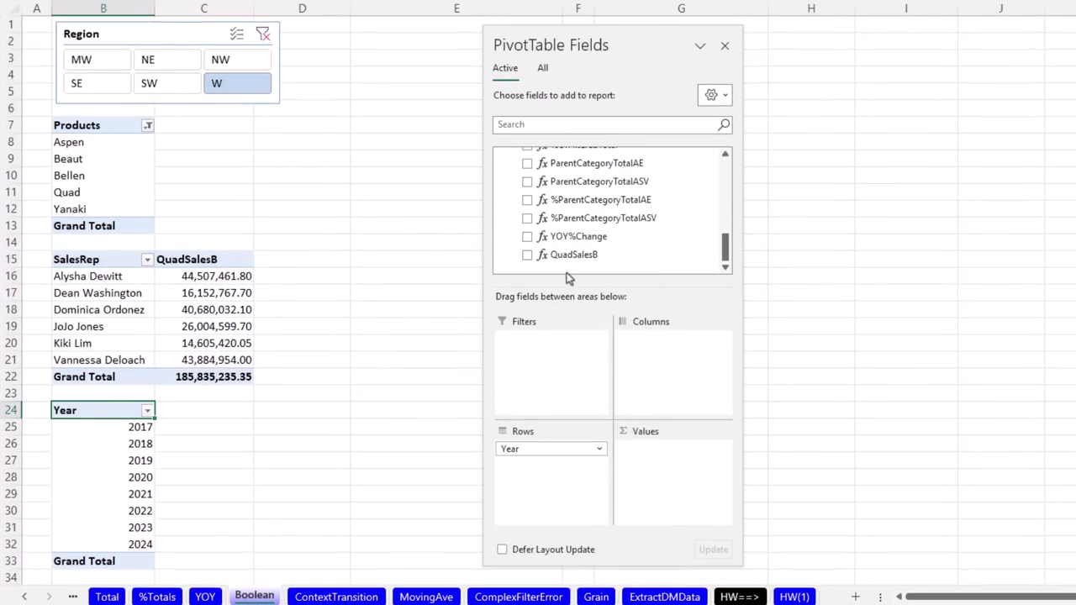
{"action": "left_click", "coordinate": [527, 255]}
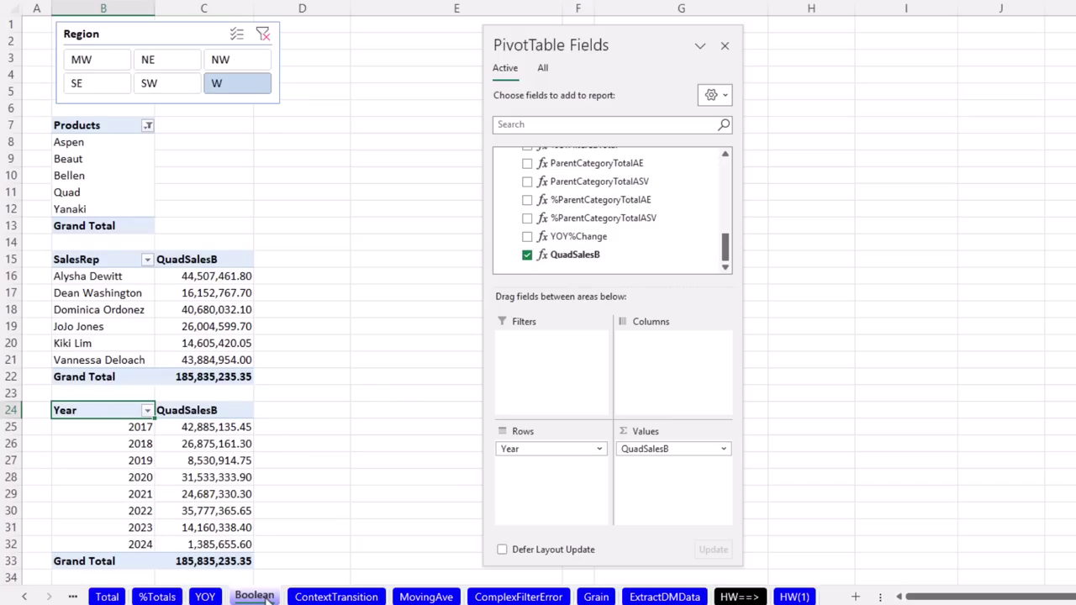
{"action": "left_click", "coordinate": [194, 431]}
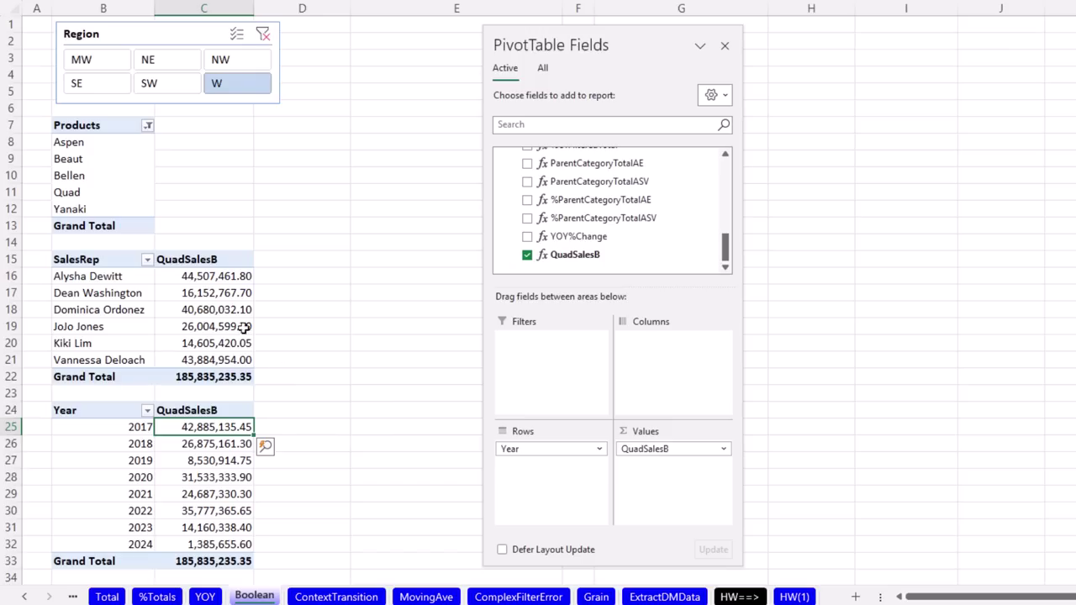
{"action": "left_click", "coordinate": [191, 276]}
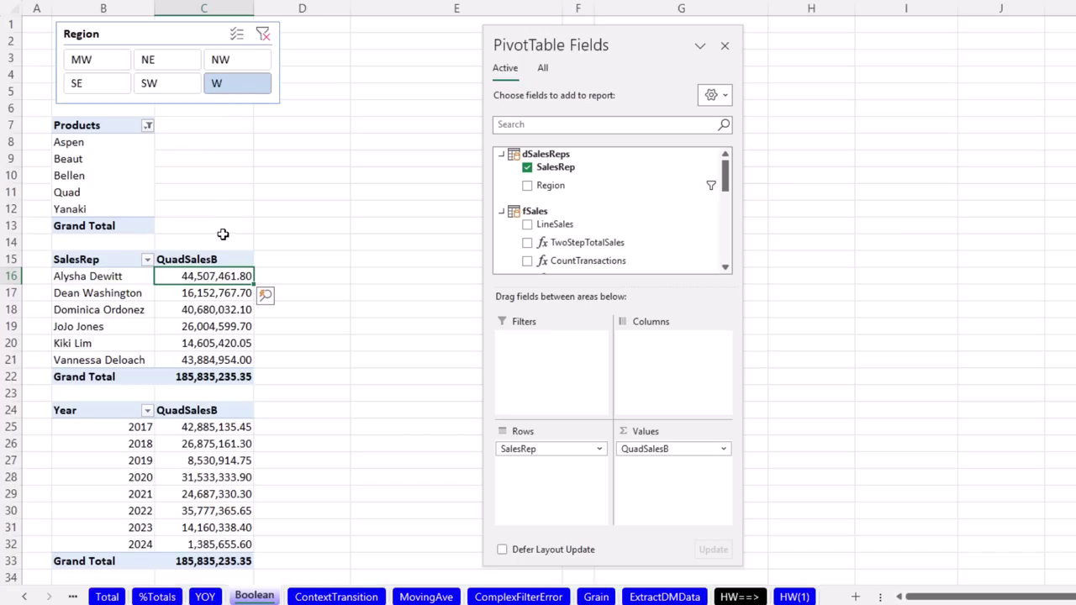
Select the first sales rep's row label before consulting the page 24 Boolean filter notes.
{"action": "left_click", "coordinate": [99, 276]}
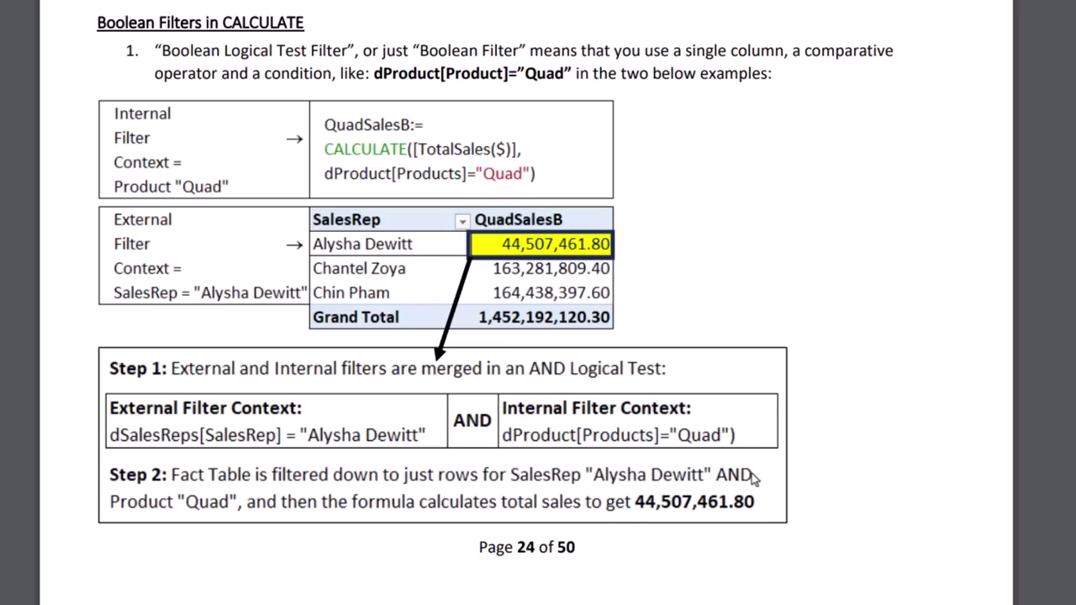
Switch from the PDF notes back to the Excel Boolean sheet.
{"action": "key", "text": "alt+Tab"}
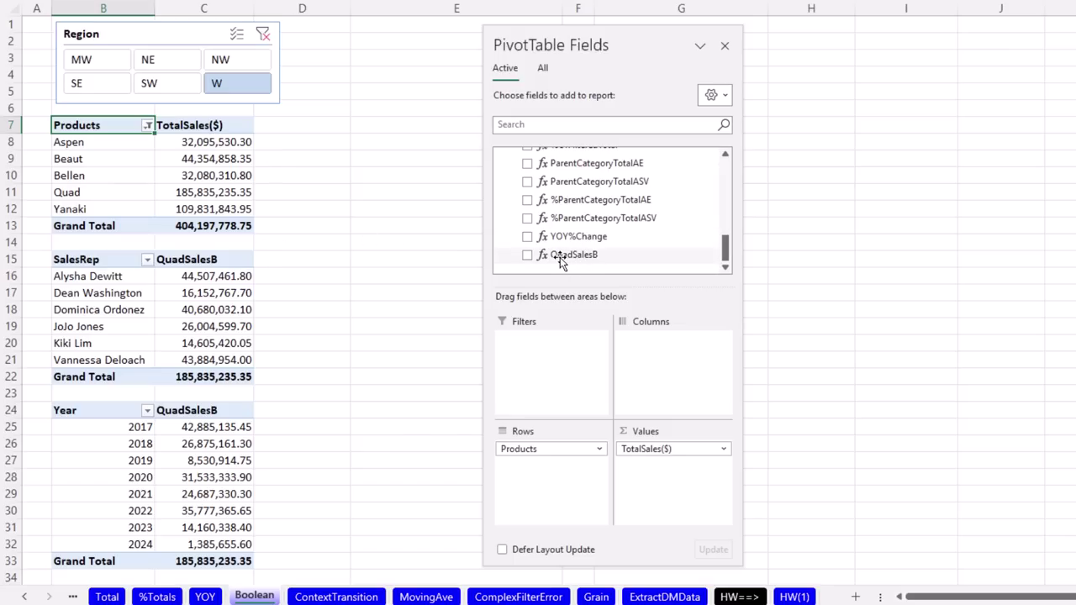
Drag QuadSalesB into the Products PivotTable's Values area beneath TotalSales($).
{"action": "left_click_drag", "start_coordinate": [552, 262], "coordinate": [672, 521]}
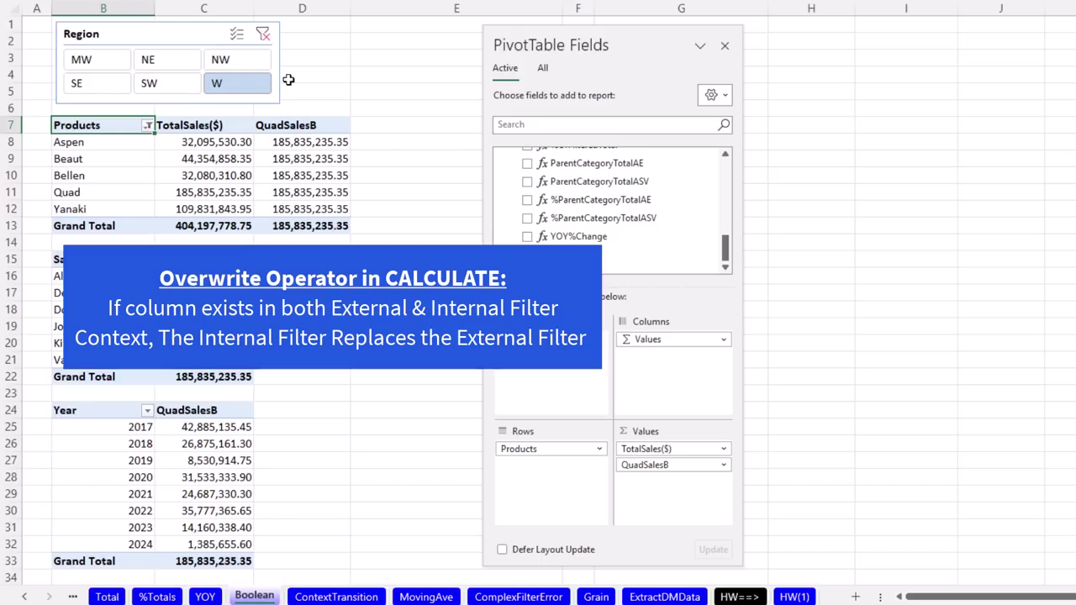
Check that Aspen and Beaut both show the same 185,835,235.35 QuadSalesB value.
{"action": "left_click", "coordinate": [290, 143]}
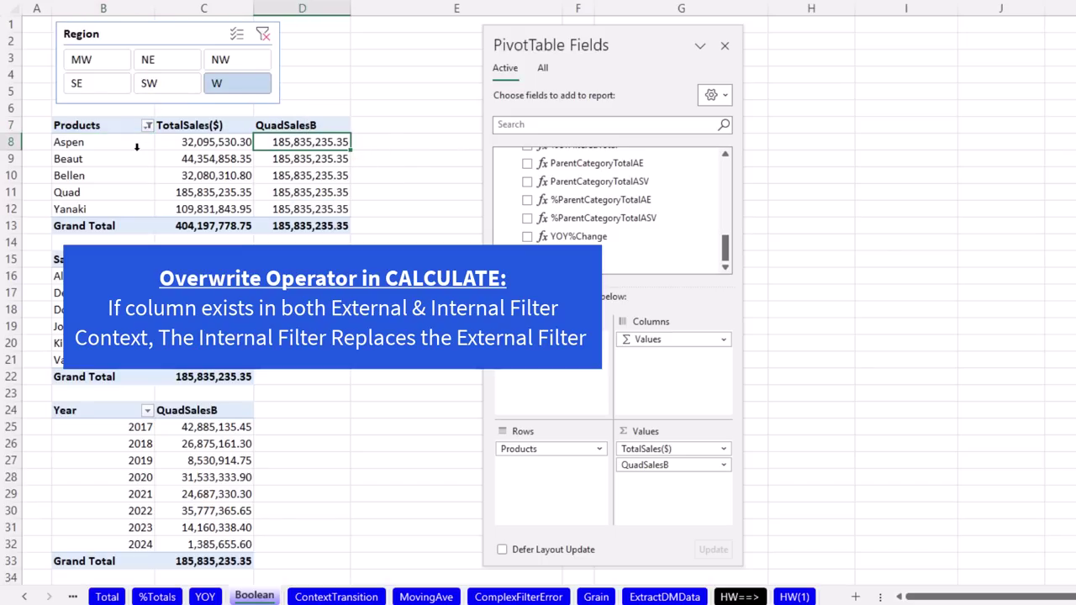
{"action": "left_click", "coordinate": [303, 159]}
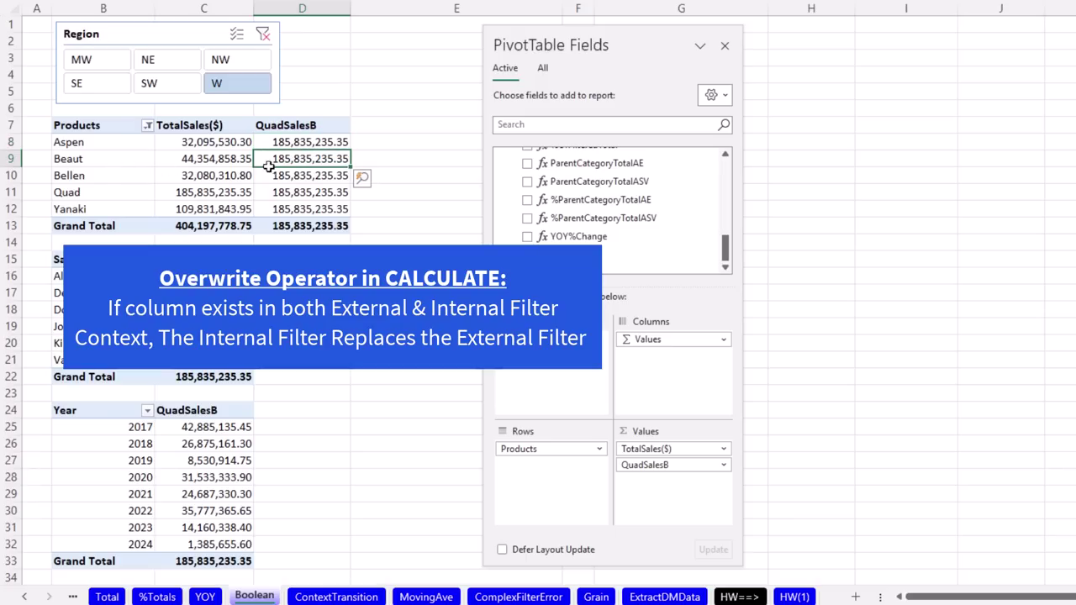
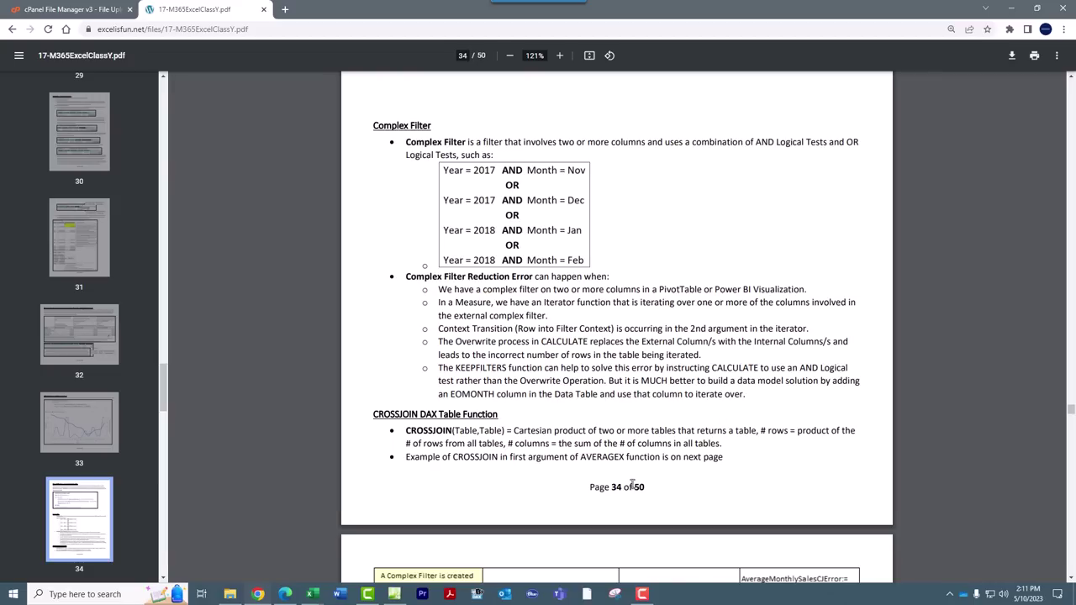
Scroll the class notes PDF down to page 35's complex-filter example.
{"action": "scroll", "coordinate": [631, 486], "scroll_direction": "down", "scroll_amount": 5}
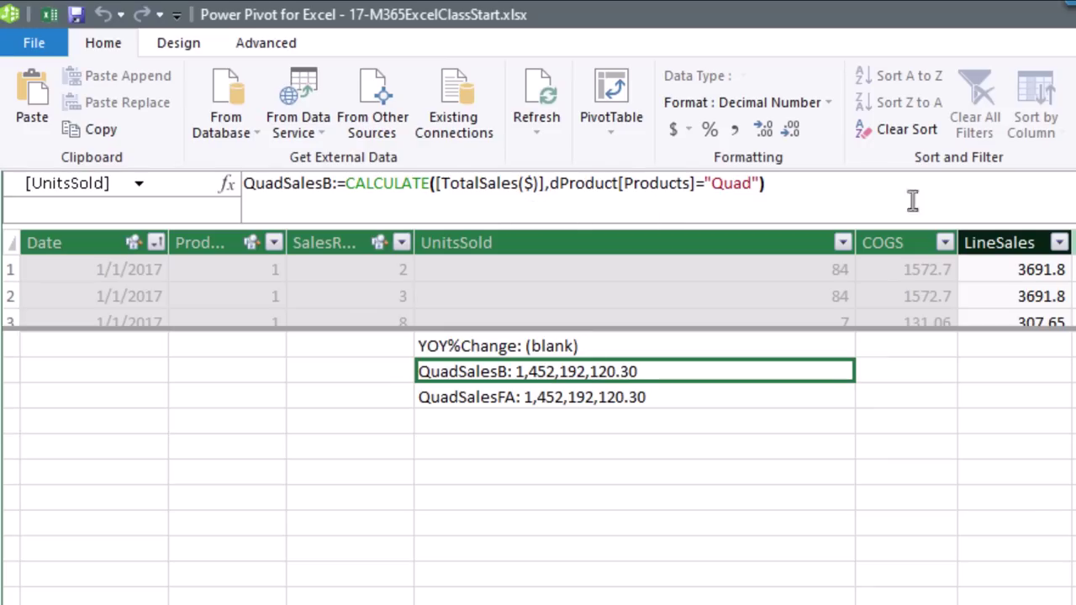
{"action": "left_click", "coordinate": [549, 404]}
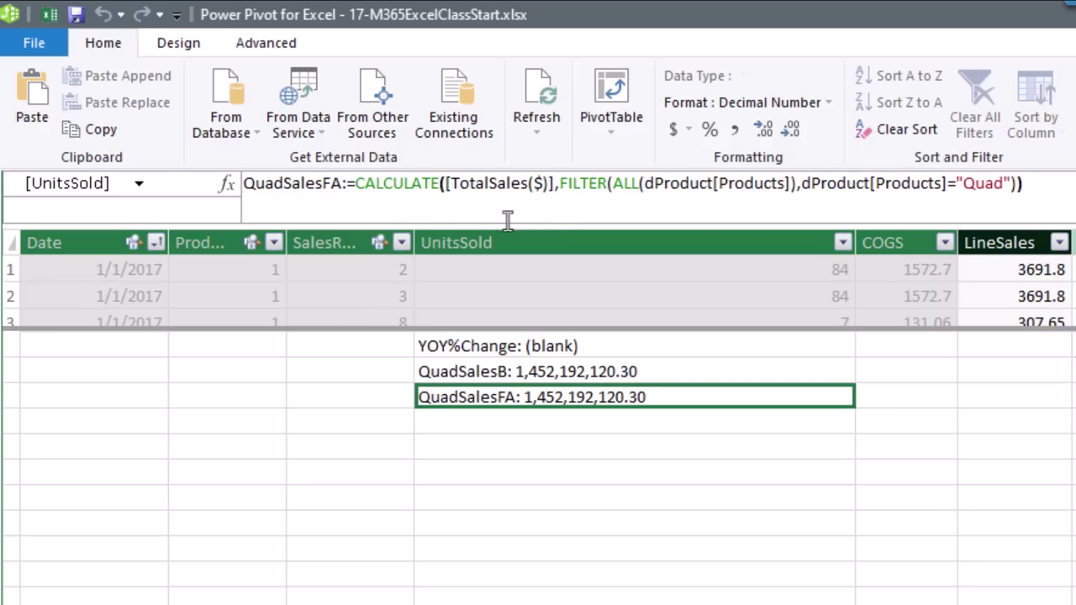
{"action": "left_click", "coordinate": [555, 375]}
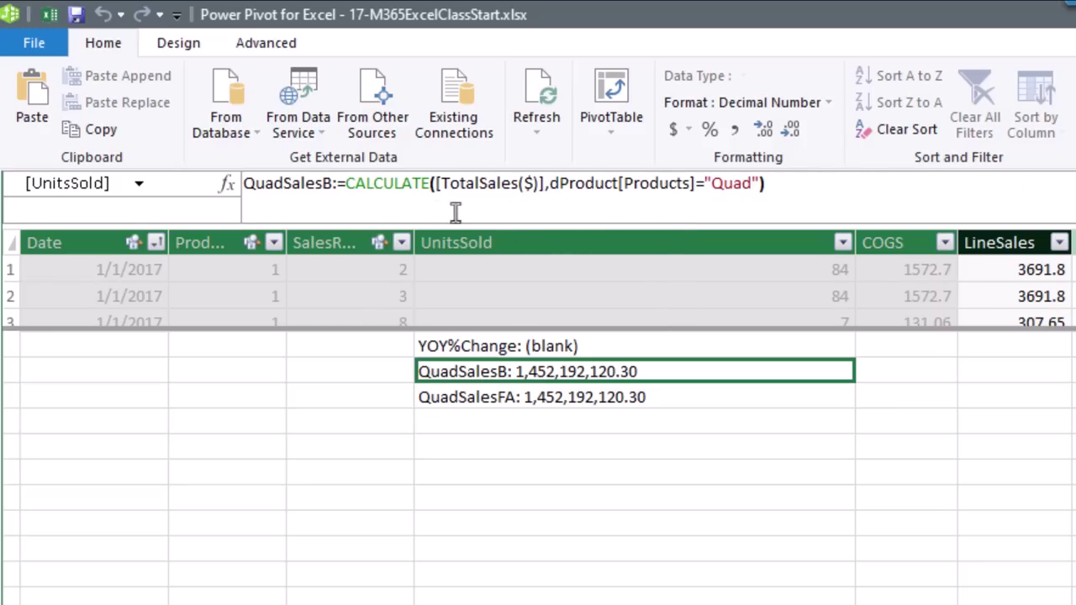
{"action": "left_click", "coordinate": [576, 402]}
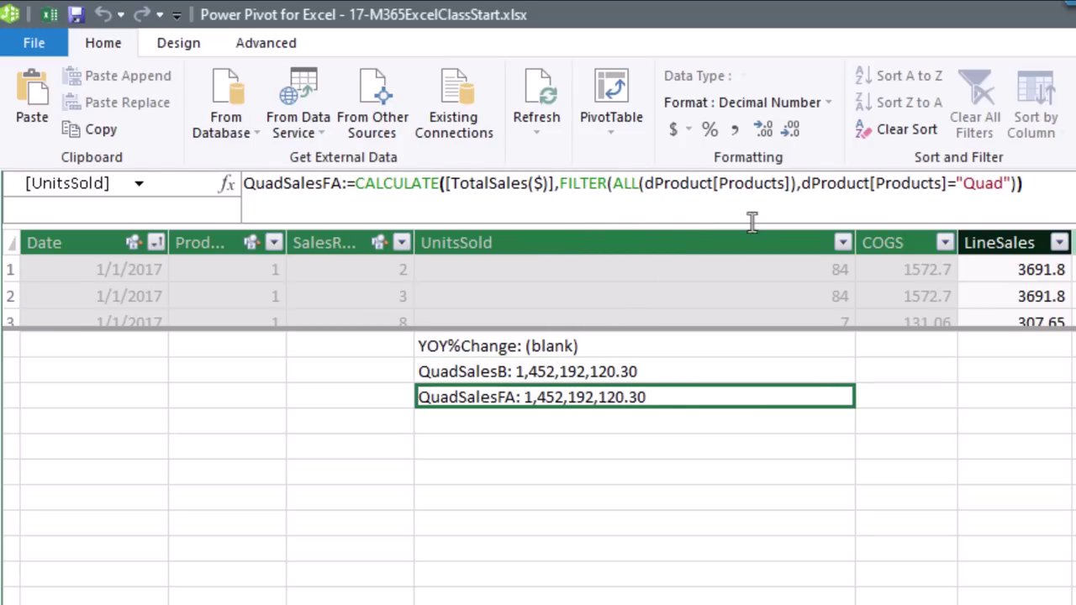
{"action": "left_click", "coordinate": [570, 187]}
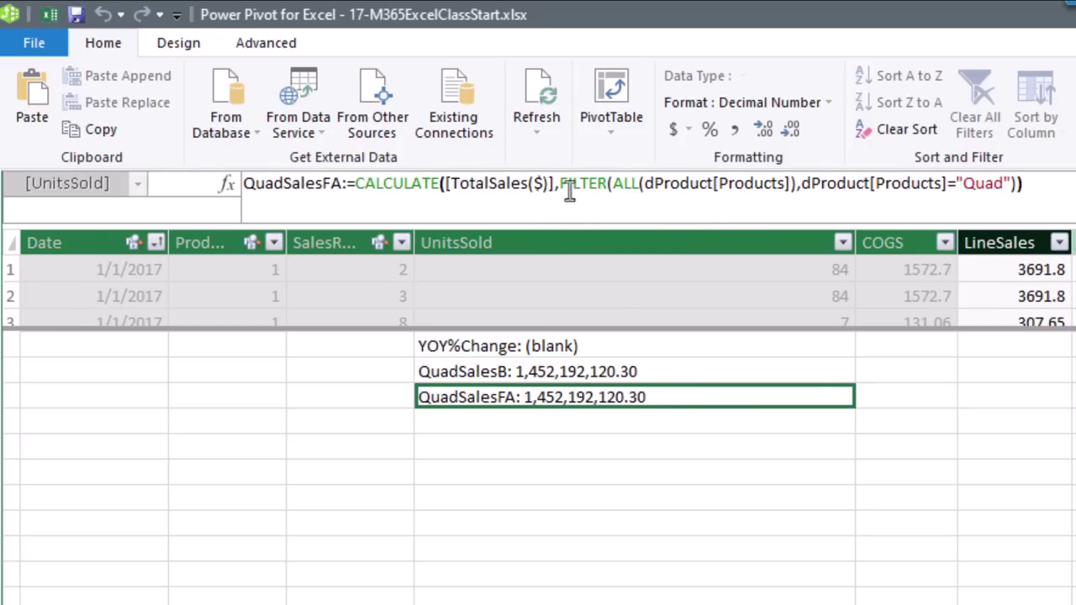
{"action": "left_click_drag", "start_coordinate": [562, 185], "coordinate": [1013, 184]}
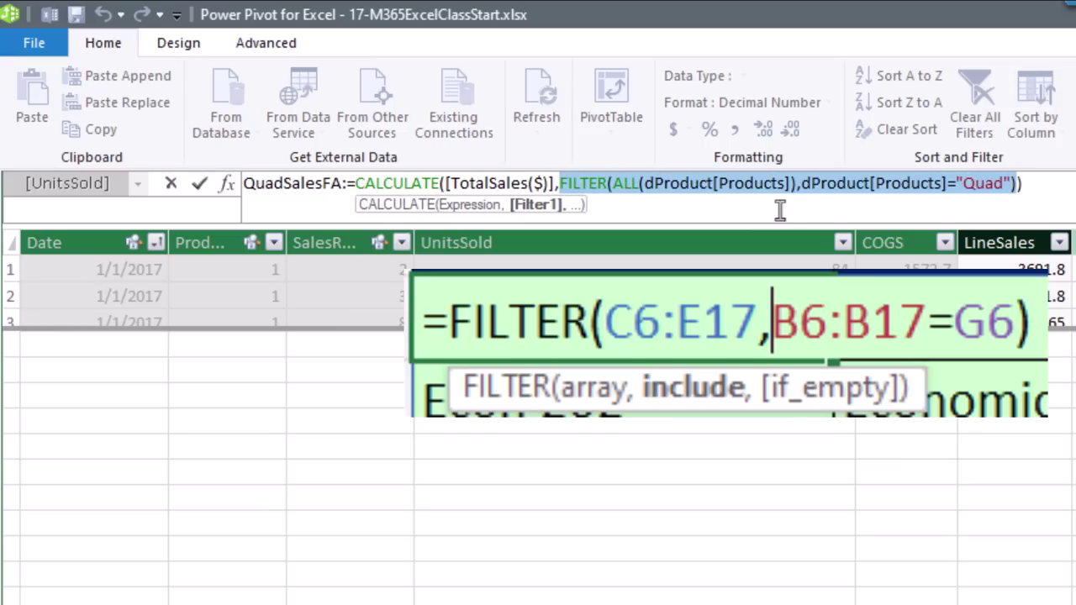
{"action": "left_click", "coordinate": [613, 183]}
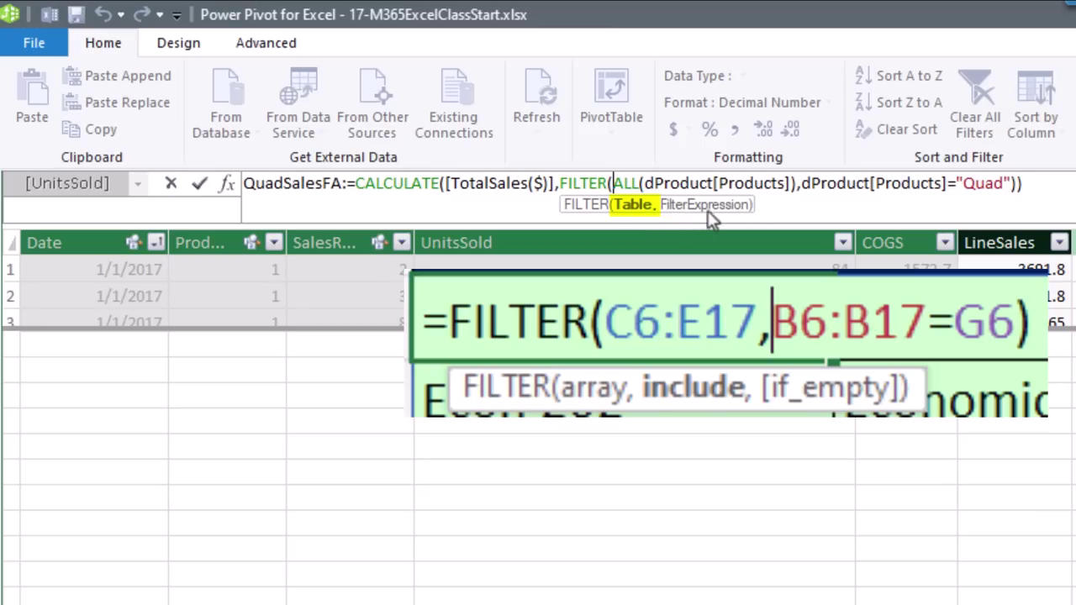
{"action": "left_click", "coordinate": [846, 183]}
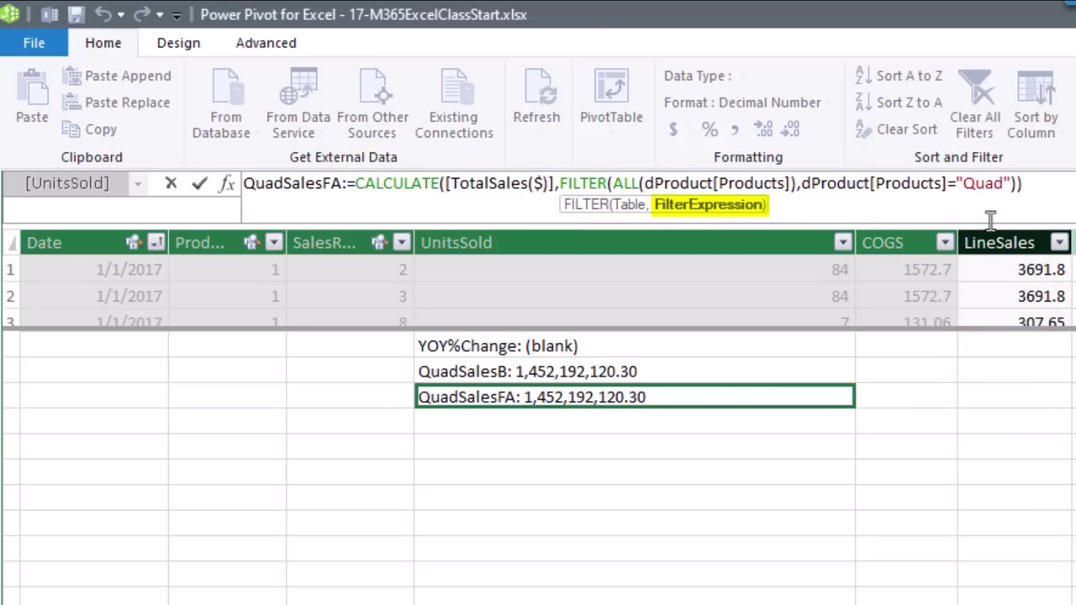
{"action": "double_click", "coordinate": [630, 184]}
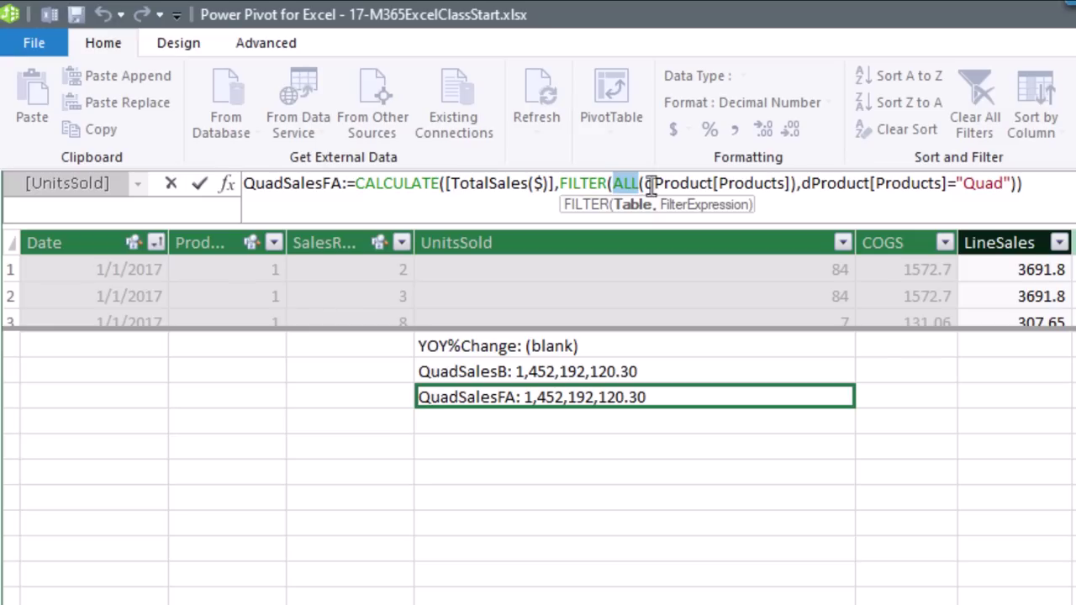
{"action": "left_click_drag", "start_coordinate": [645, 185], "coordinate": [796, 188]}
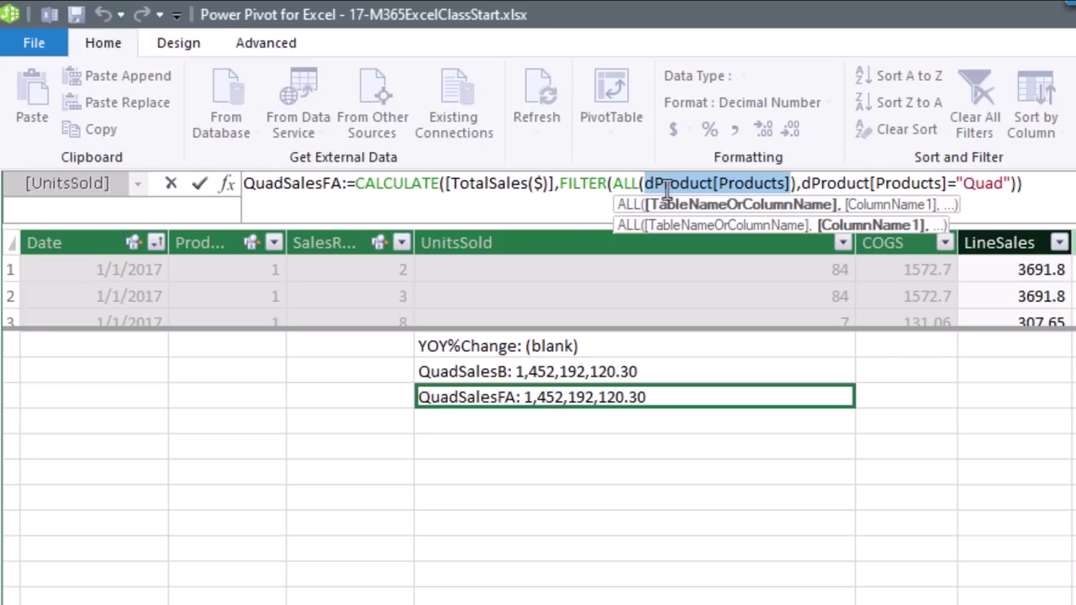
{"action": "left_click", "coordinate": [639, 183]}
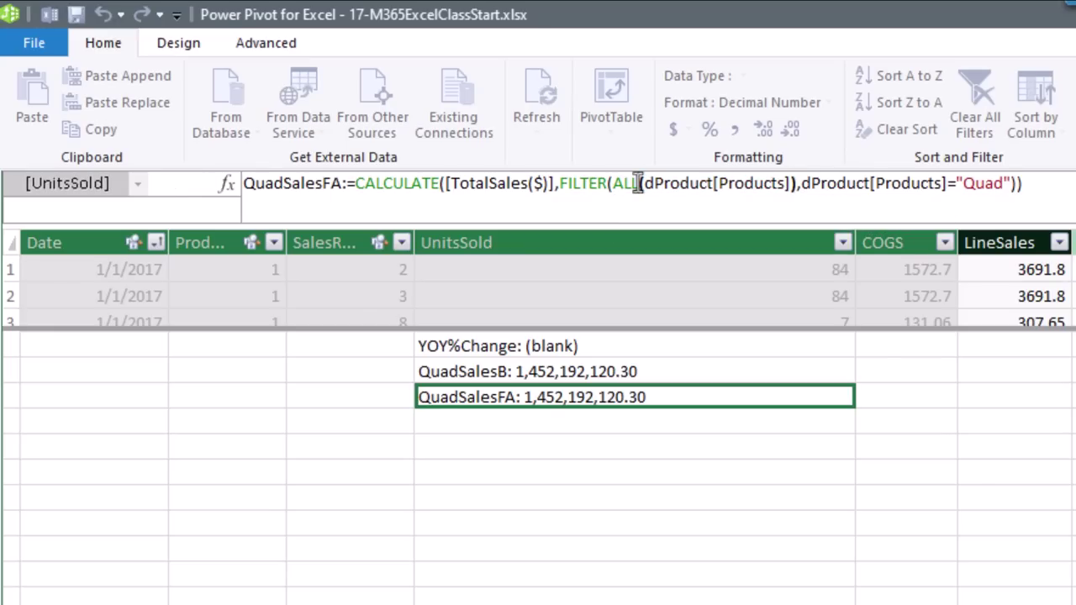
{"action": "left_click", "coordinate": [809, 185]}
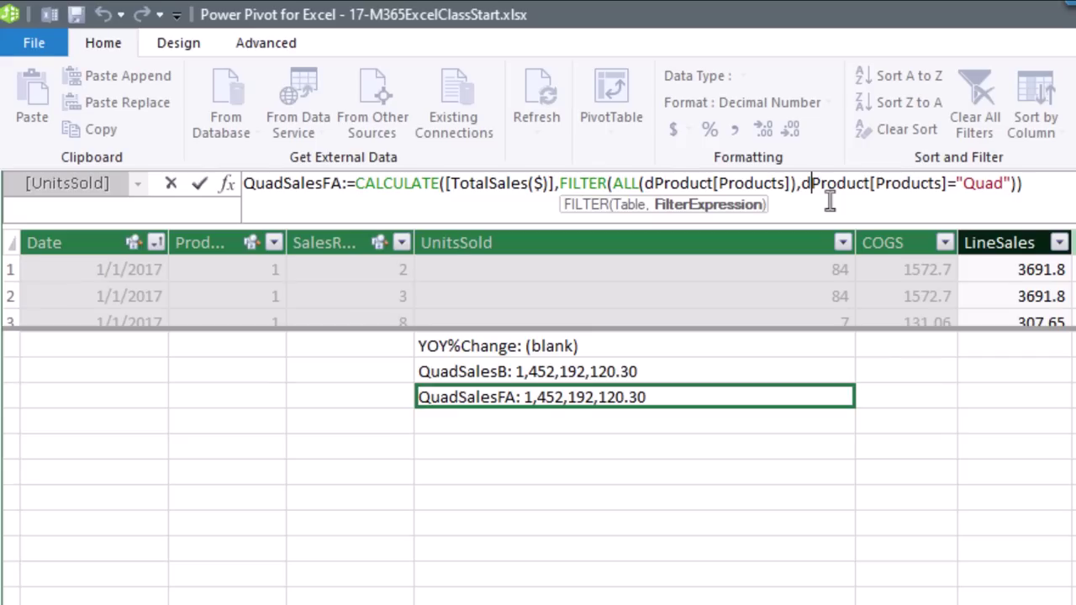
{"action": "left_click", "coordinate": [561, 184]}
{"action": "left_click_drag", "start_coordinate": [561, 184], "coordinate": [1018, 185]}
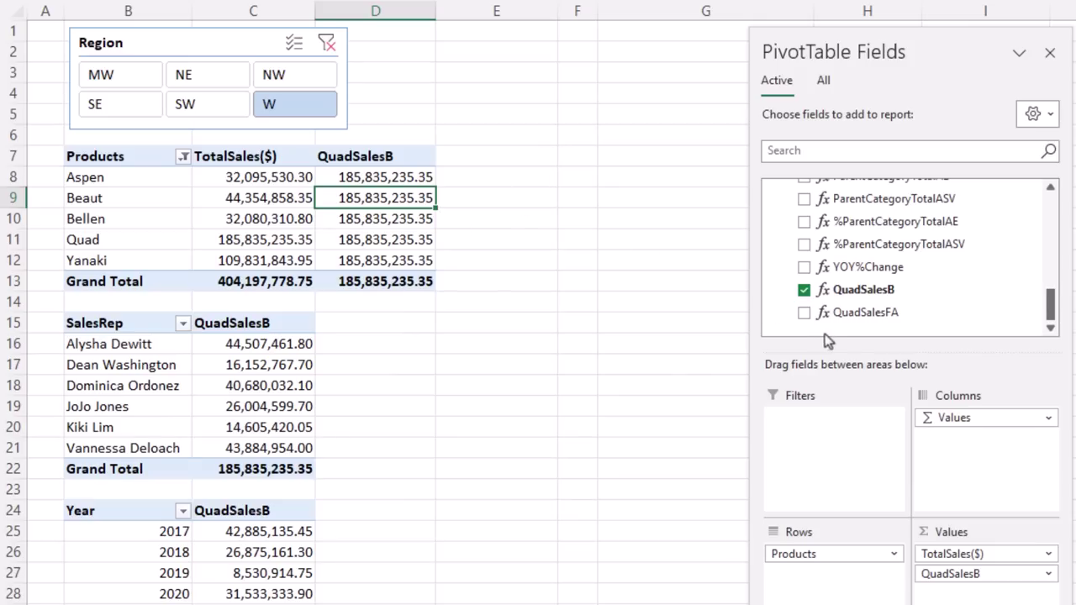
Add QuadSalesFA to the Products PivotTable beside QuadSalesB and view QuadSalesB's formula.
{"action": "left_click", "coordinate": [804, 314]}
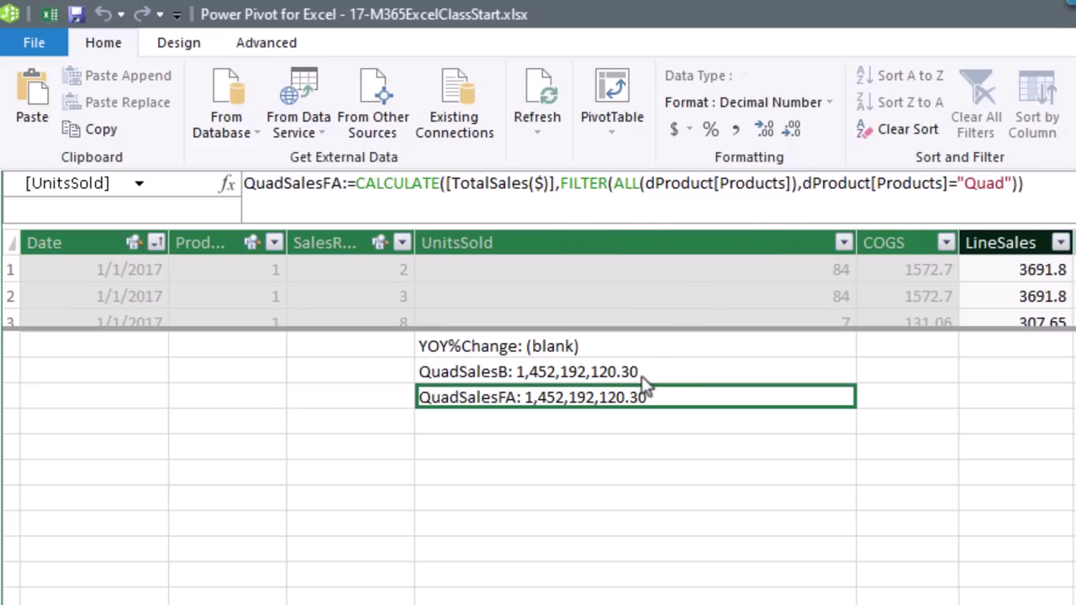
{"action": "left_click", "coordinate": [622, 379]}
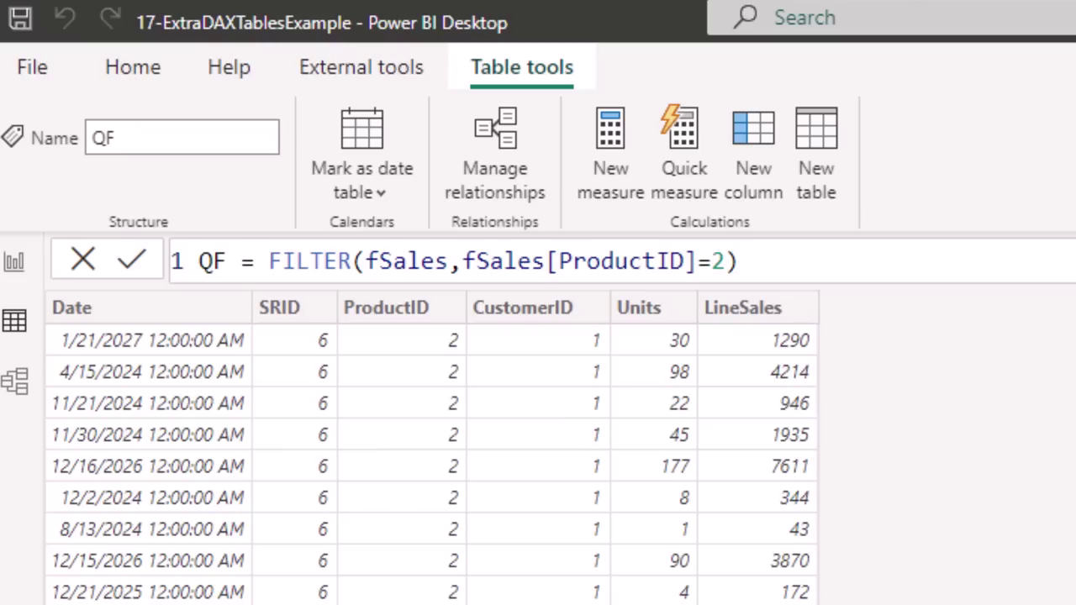
{"action": "key", "text": "BackSpace"}
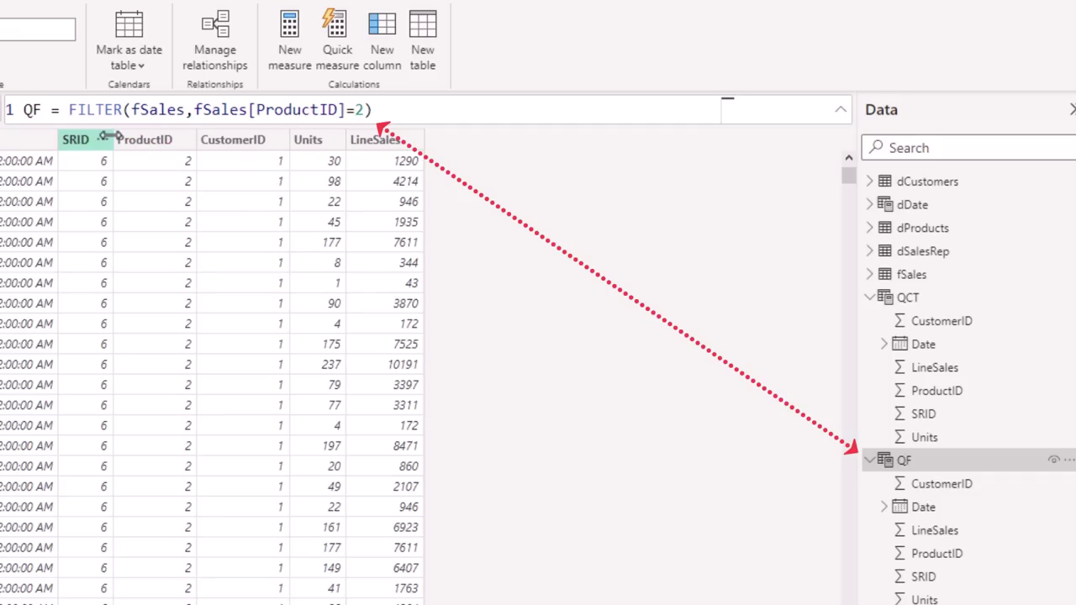
{"action": "left_click", "coordinate": [907, 299]}
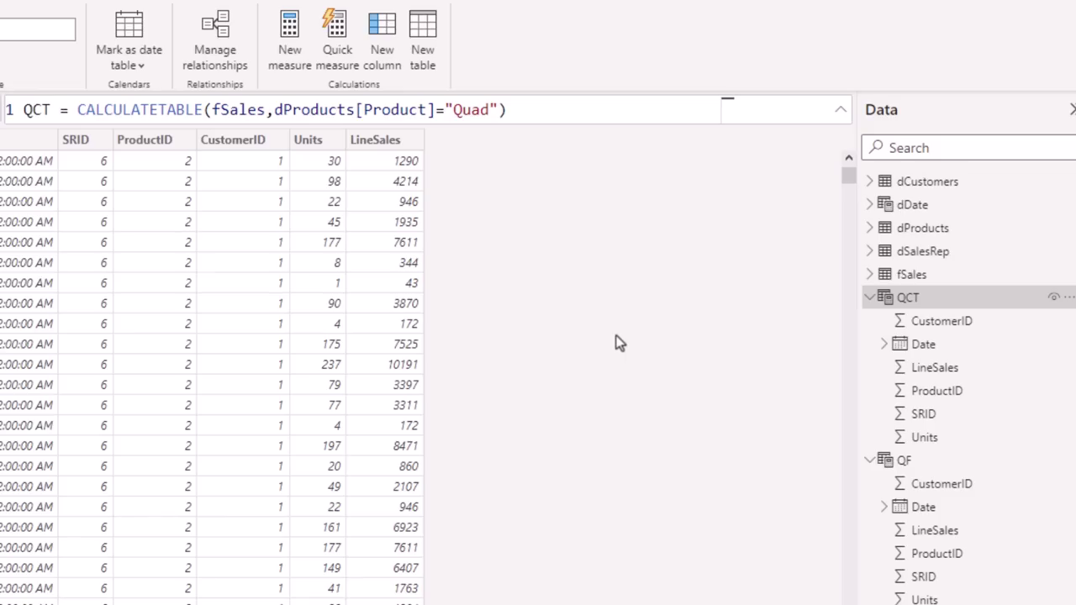
{"action": "left_click", "coordinate": [232, 110]}
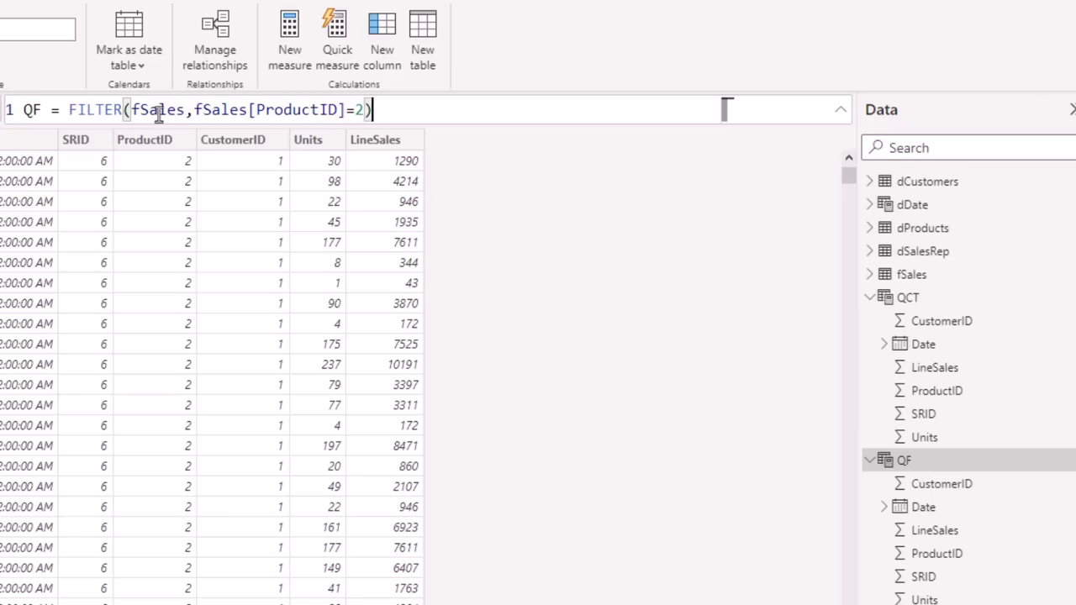
{"action": "left_click", "coordinate": [158, 116]}
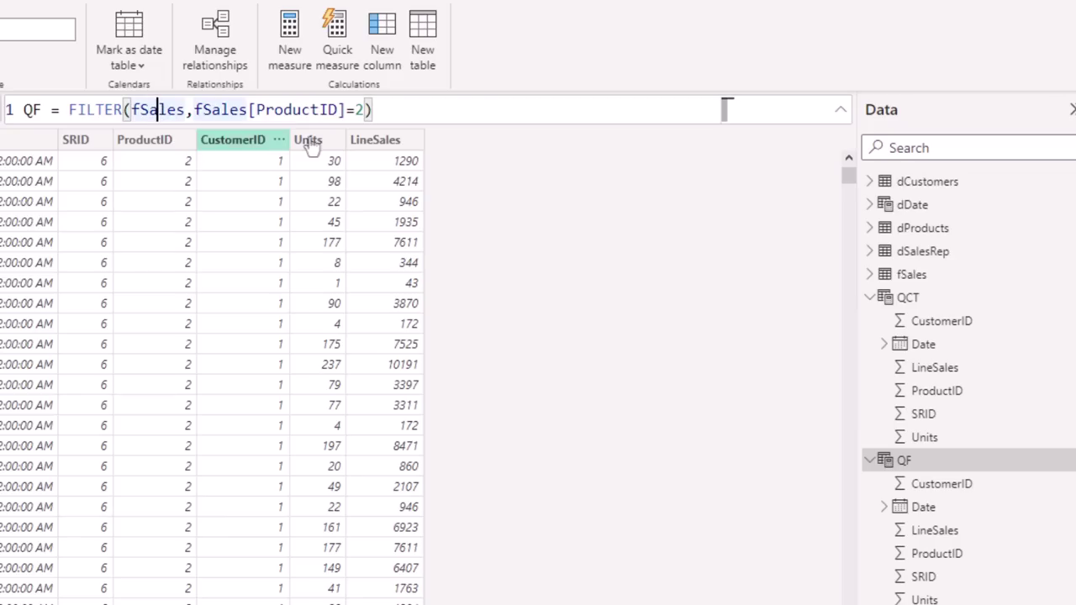
{"action": "left_click", "coordinate": [413, 110]}
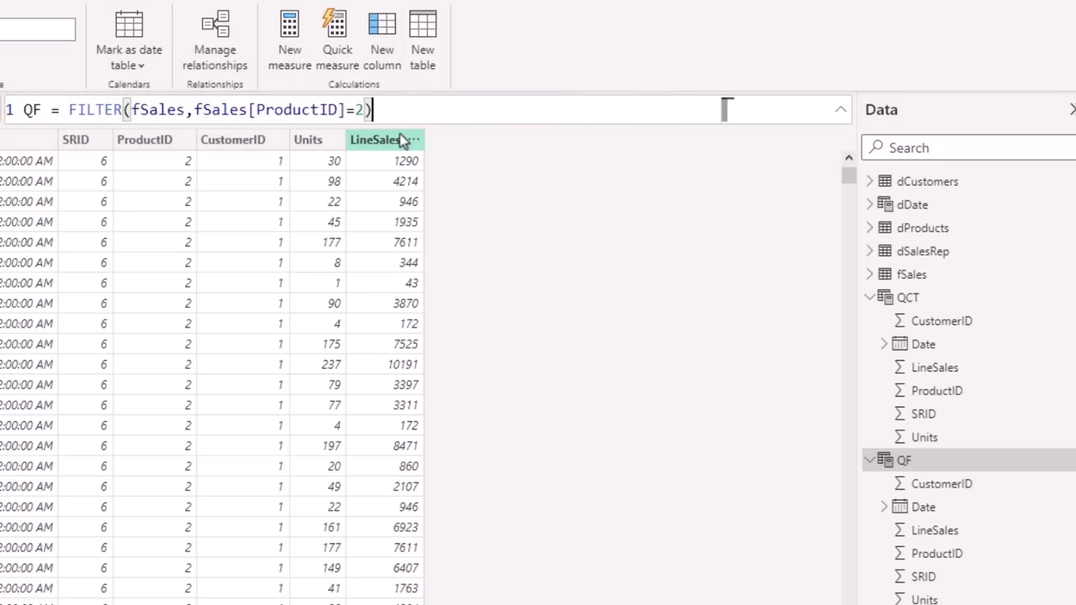
{"action": "left_click", "coordinate": [913, 312]}
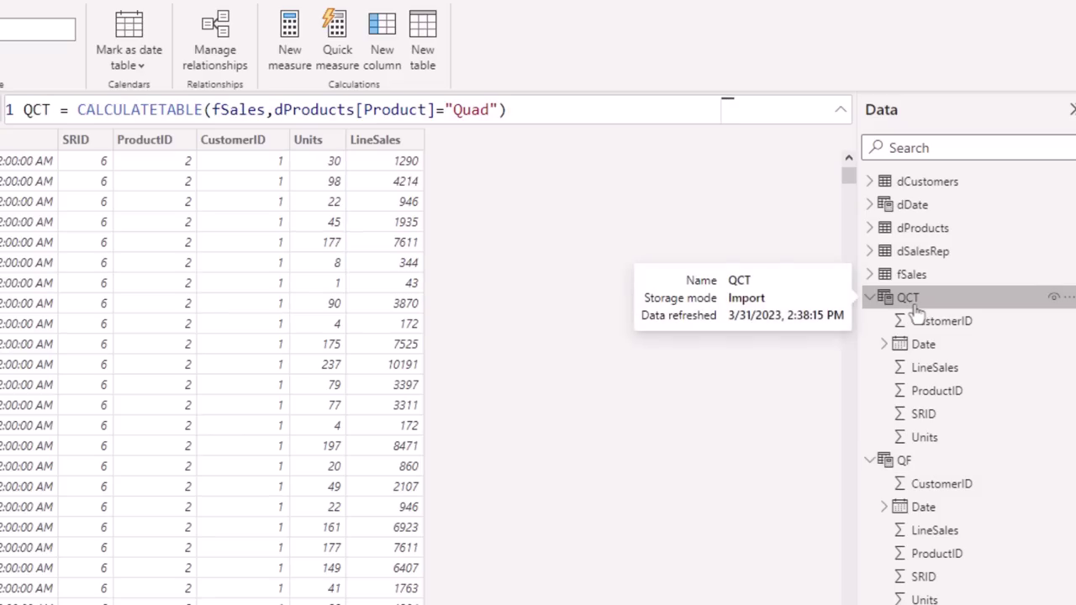
{"action": "left_click", "coordinate": [901, 467]}
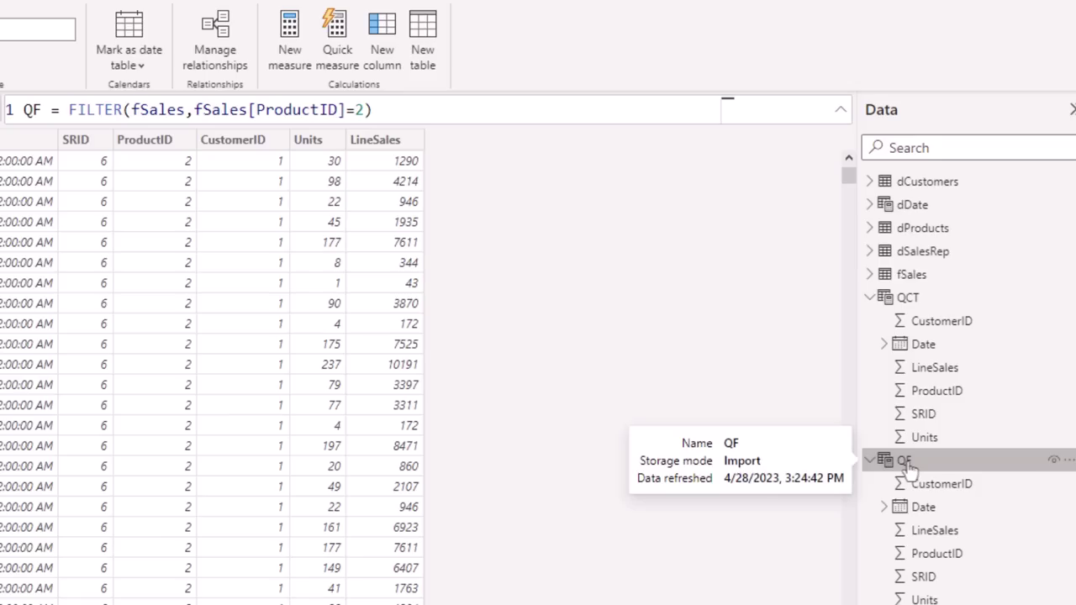
{"action": "left_click", "coordinate": [912, 301]}
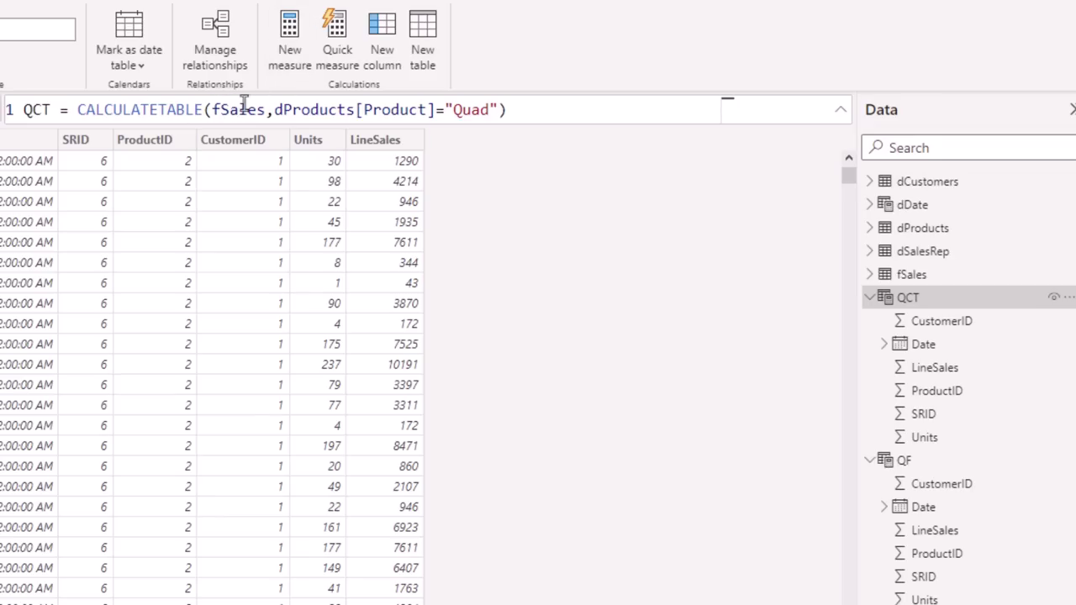
{"action": "left_click", "coordinate": [906, 459]}
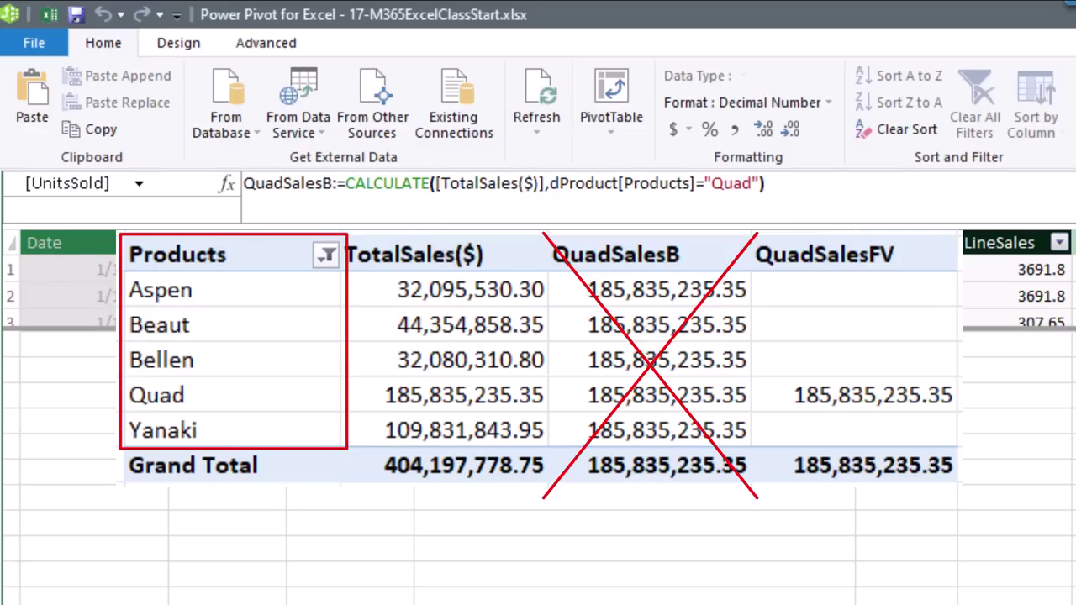
Compare QuadSalesFA with QuadSalesFV's FILTER(VALUES(dProduct[Products]),dProduct[Products]="Quad") formula, leaving it unchanged.
{"action": "left_click", "coordinate": [720, 398]}
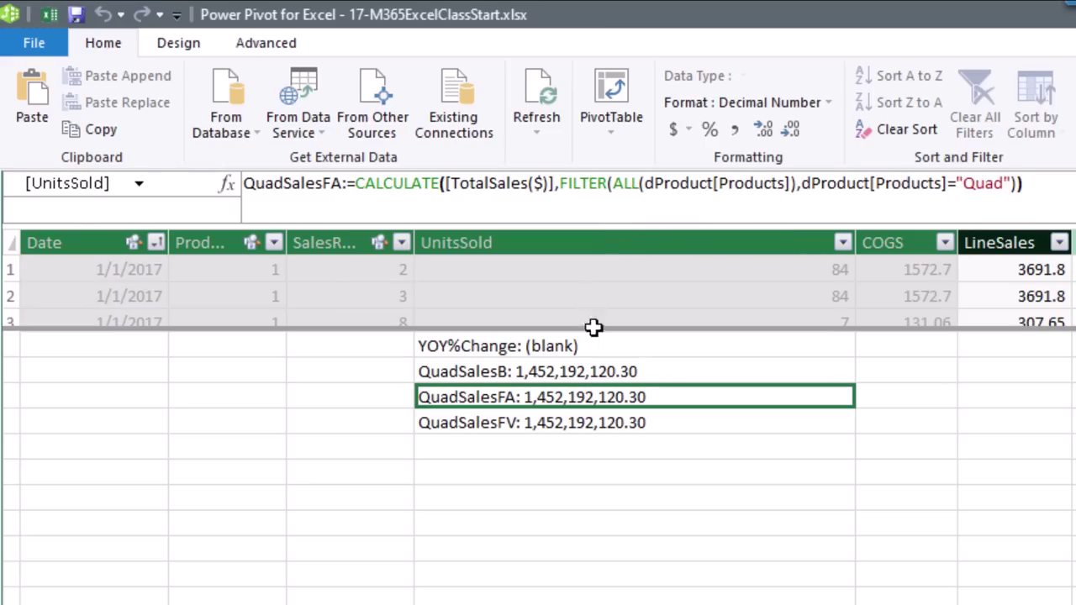
{"action": "left_click", "coordinate": [622, 427]}
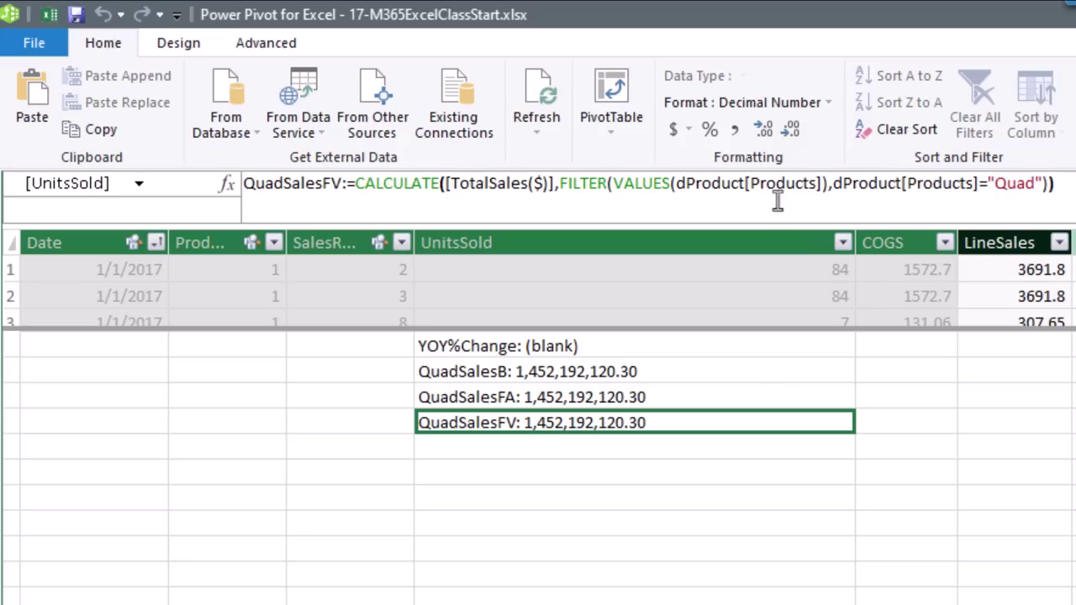
{"action": "left_click_drag", "start_coordinate": [557, 183], "coordinate": [1053, 182]}
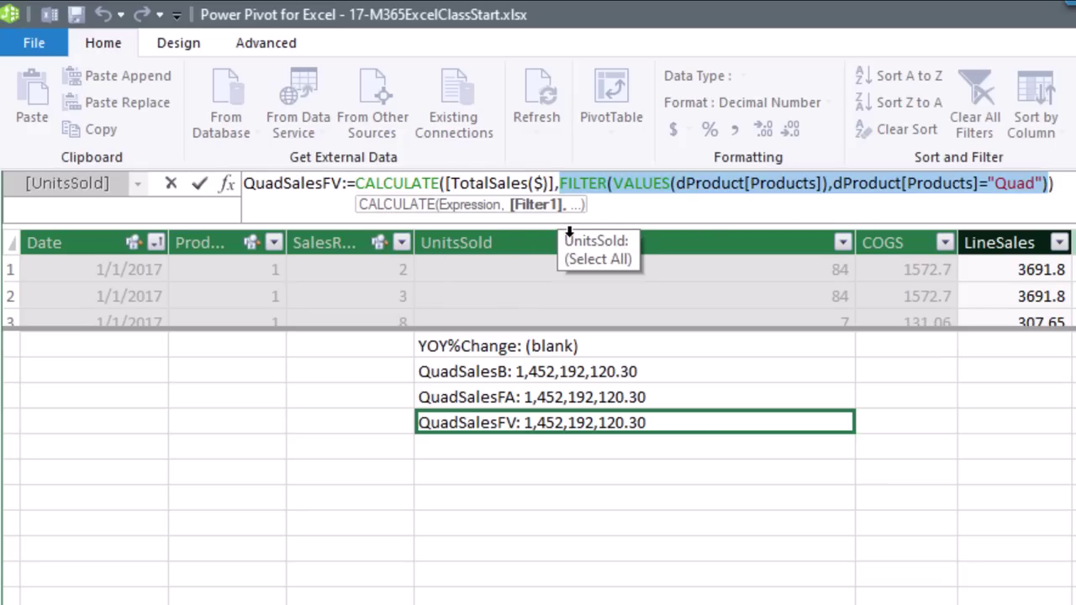
{"action": "left_click", "coordinate": [636, 183]}
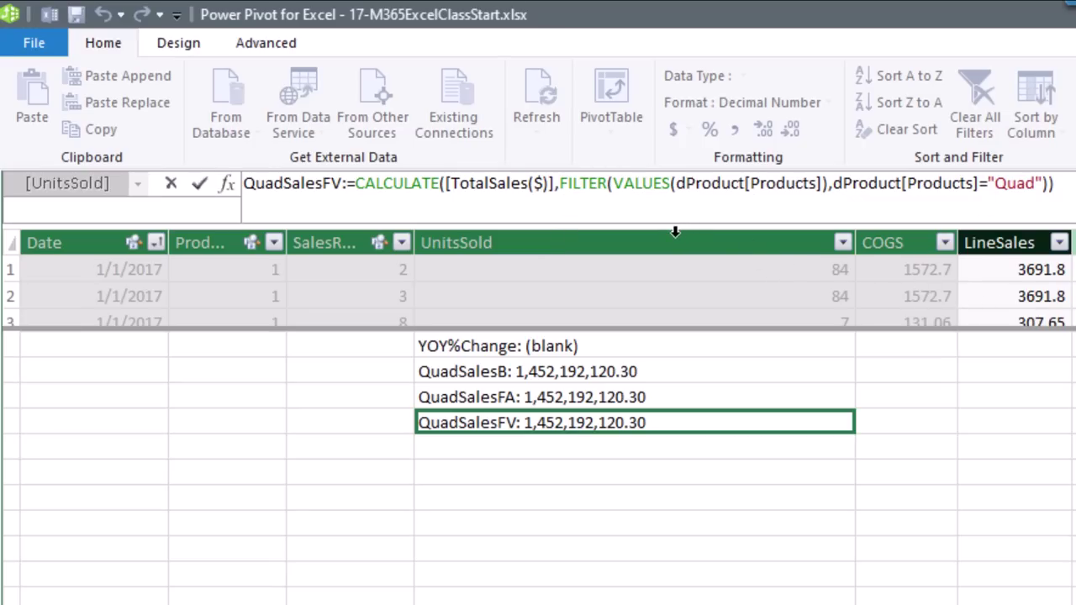
{"action": "key", "text": "Return"}
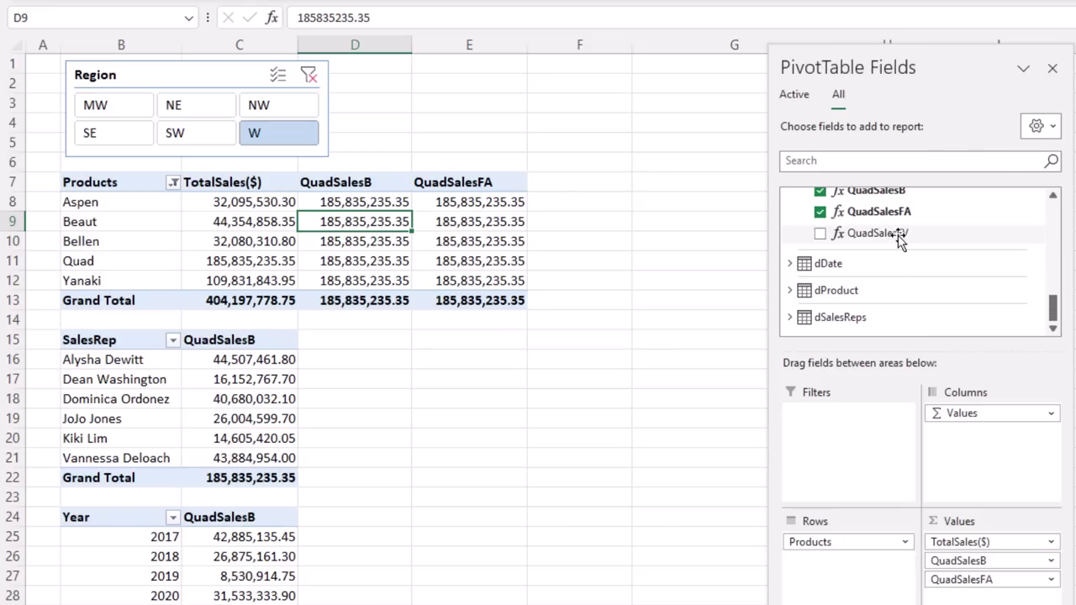
Add QuadSalesFV to the PivotTable and compare Aspen's blank value with Quad's value.
{"action": "left_click", "coordinate": [822, 240]}
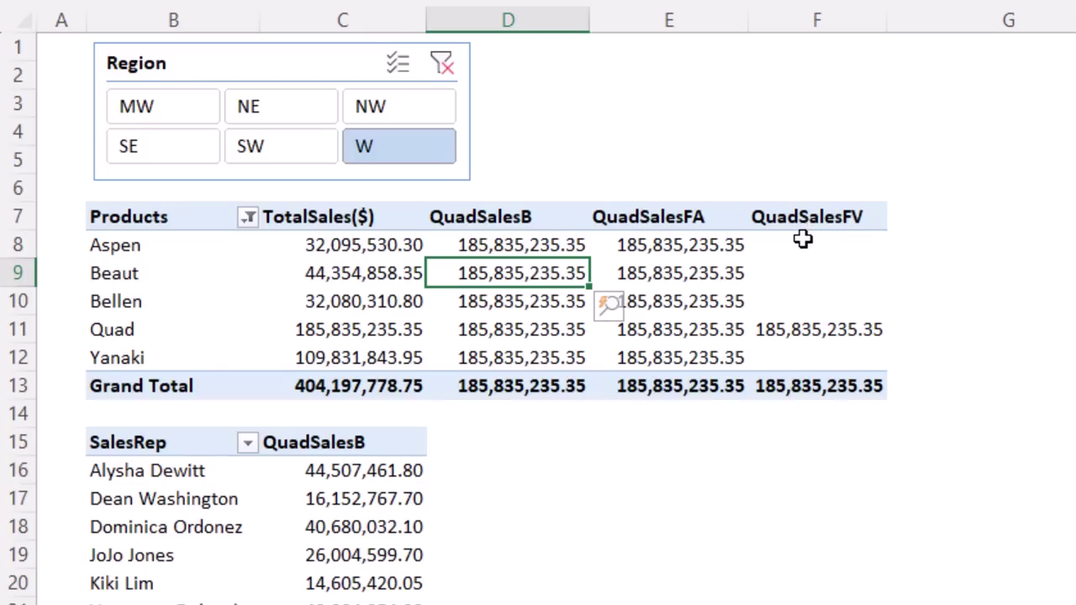
{"action": "left_click", "coordinate": [569, 200]}
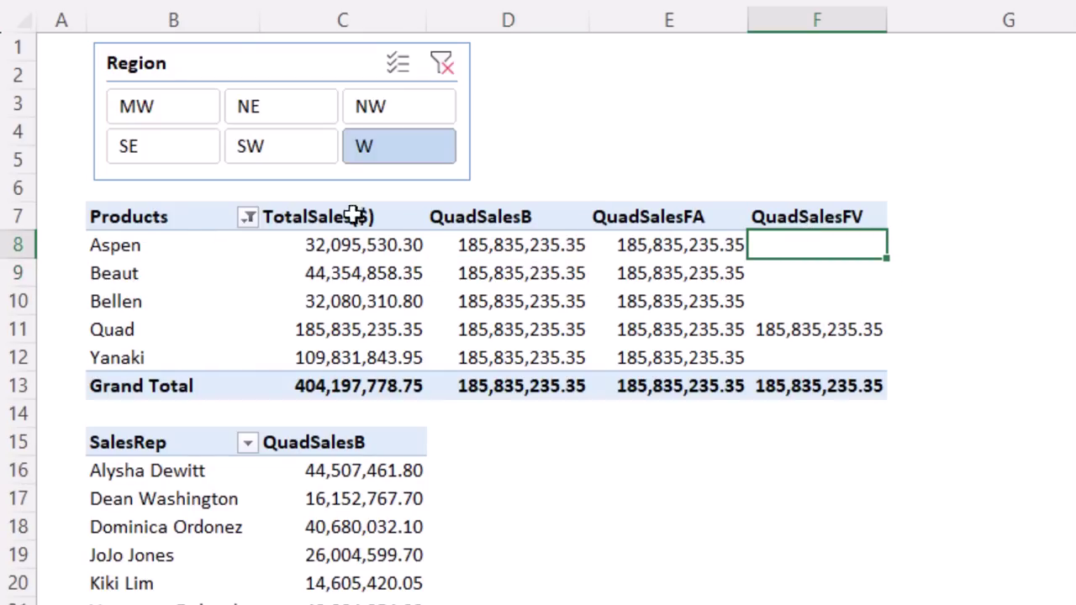
{"action": "mouse_move", "coordinate": [710, 300]}
{"action": "left_click", "coordinate": [820, 334]}
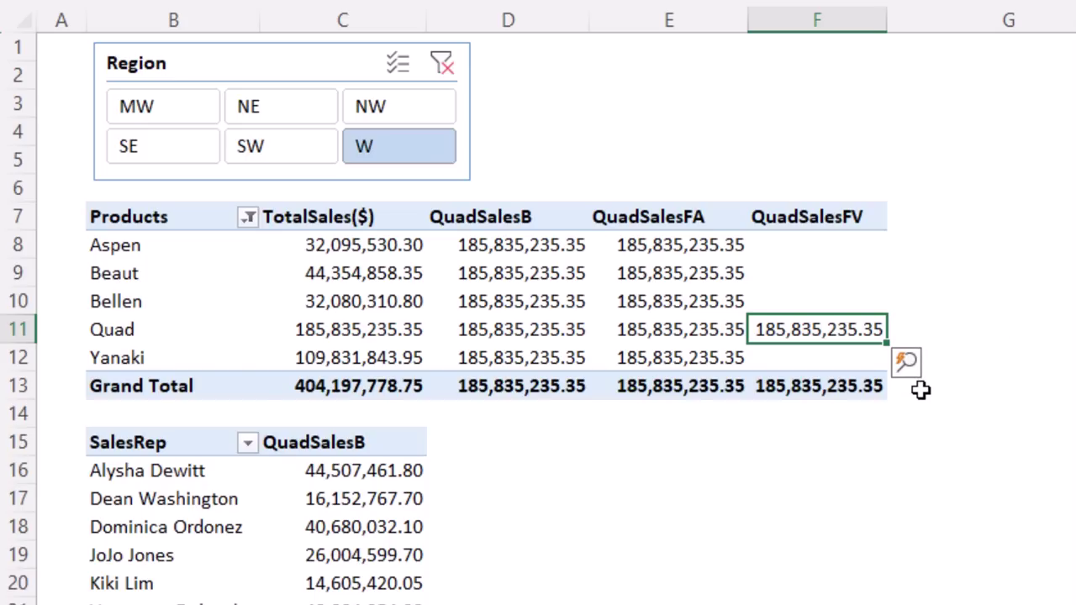
{"action": "mouse_move", "coordinate": [759, 359]}
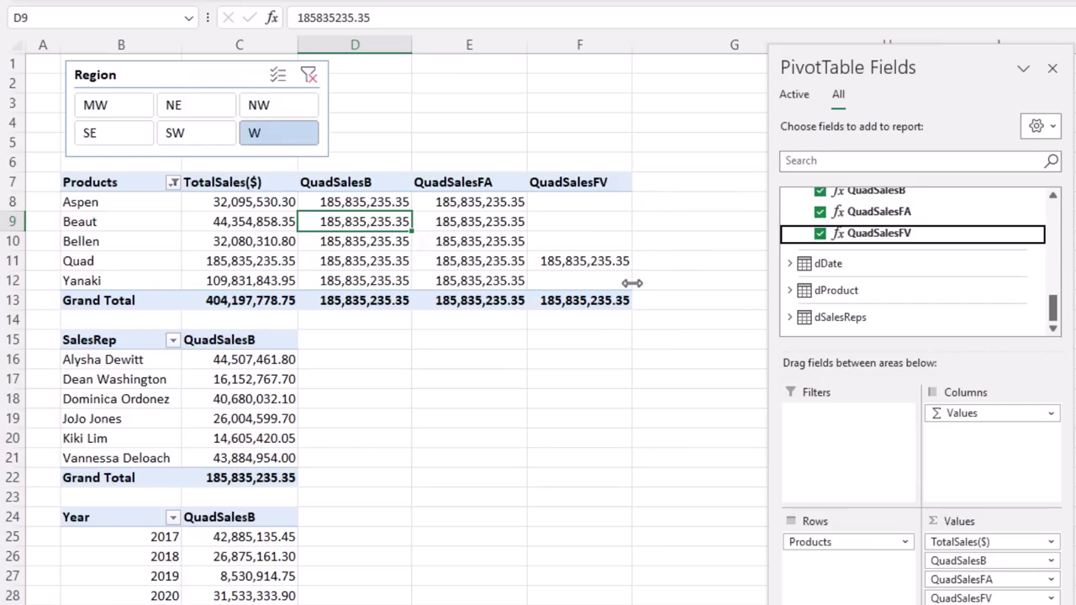
{"action": "mouse_move", "coordinate": [628, 286]}
{"action": "mouse_move", "coordinate": [595, 201]}
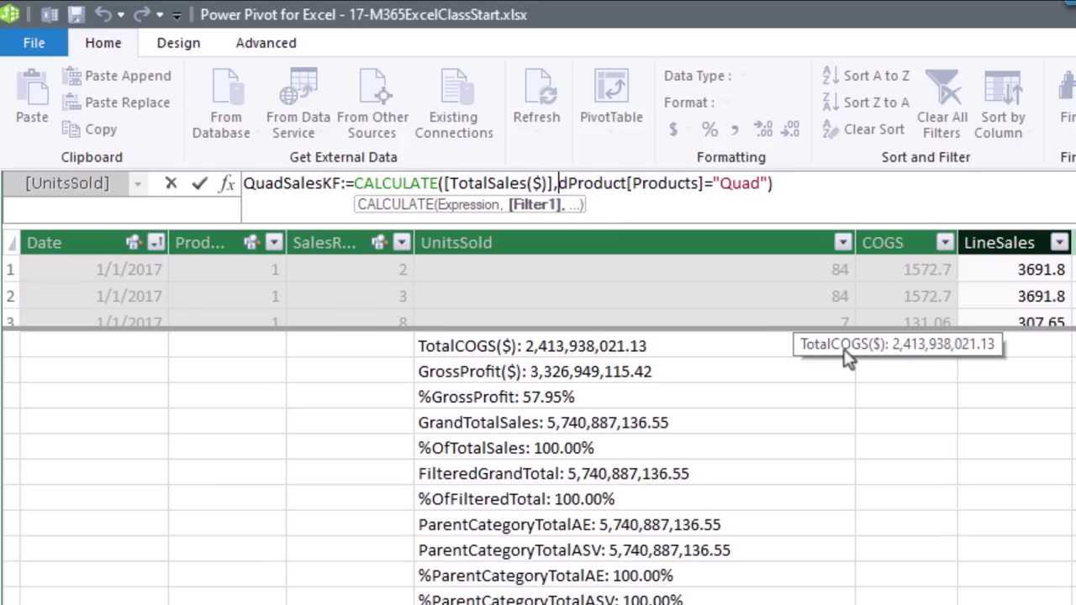
Wrap QuadSalesKF's Quad filter in KEEPFILTERS and add QuadSalesKF to the PivotTable.
{"action": "type", "text": "kee"}
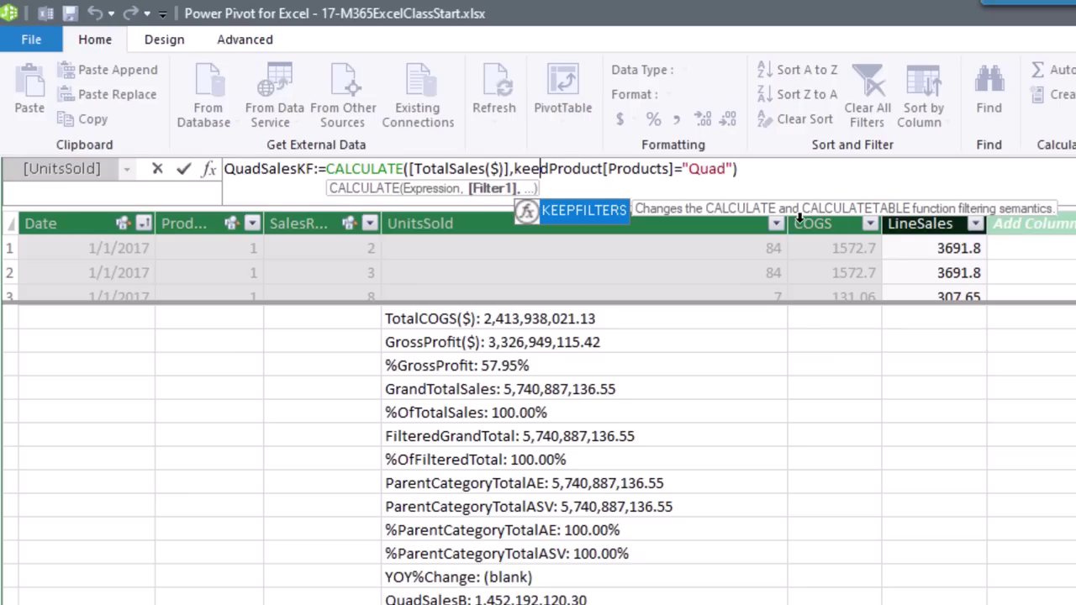
{"action": "key", "text": "Tab"}
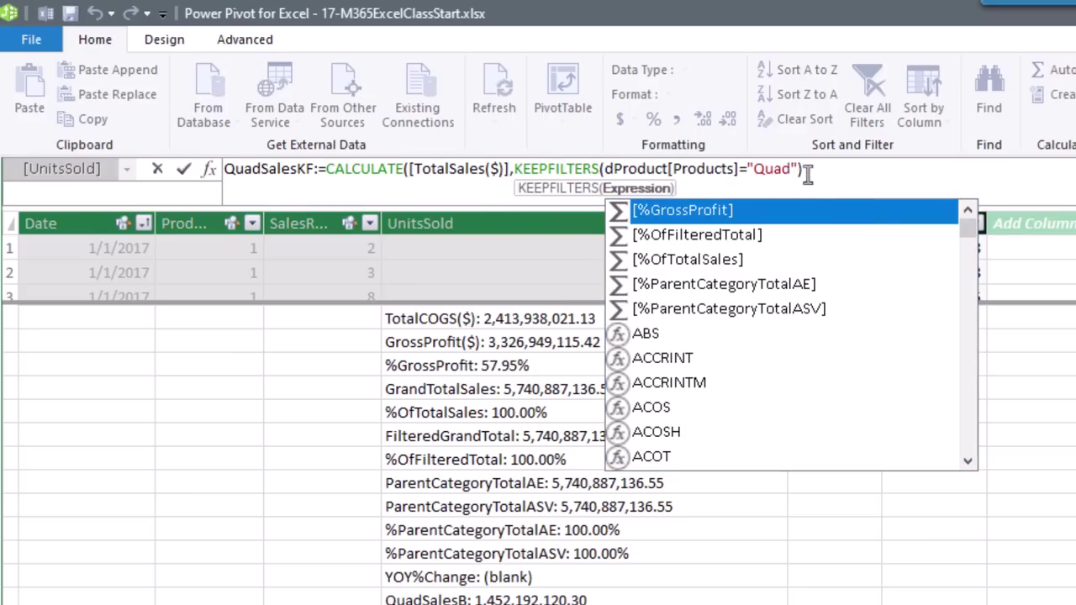
{"action": "left_click", "coordinate": [807, 174]}
{"action": "type", "text": ")"}
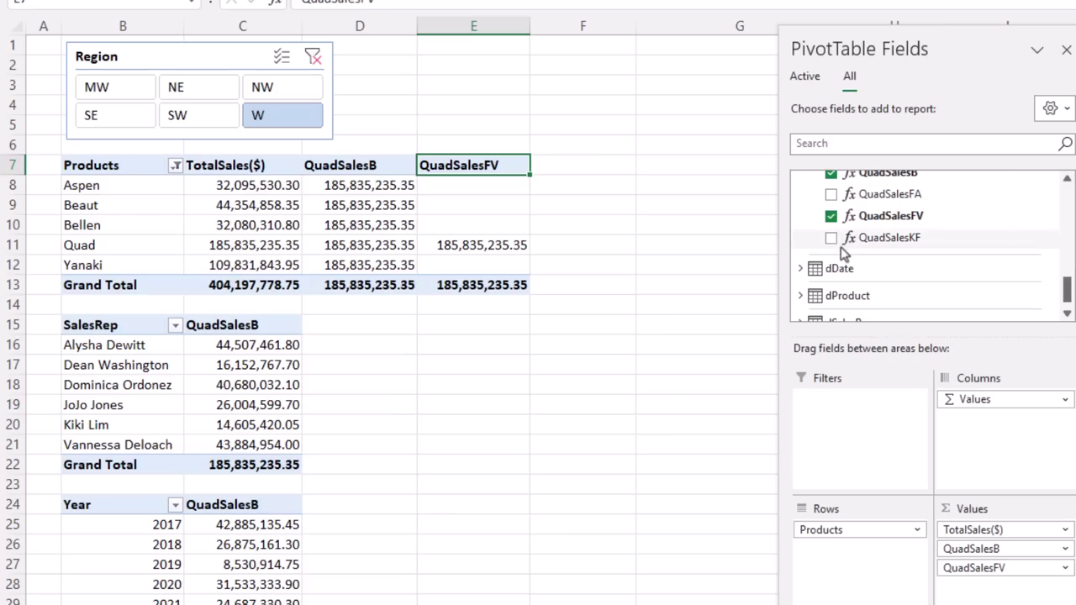
{"action": "left_click", "coordinate": [831, 237]}
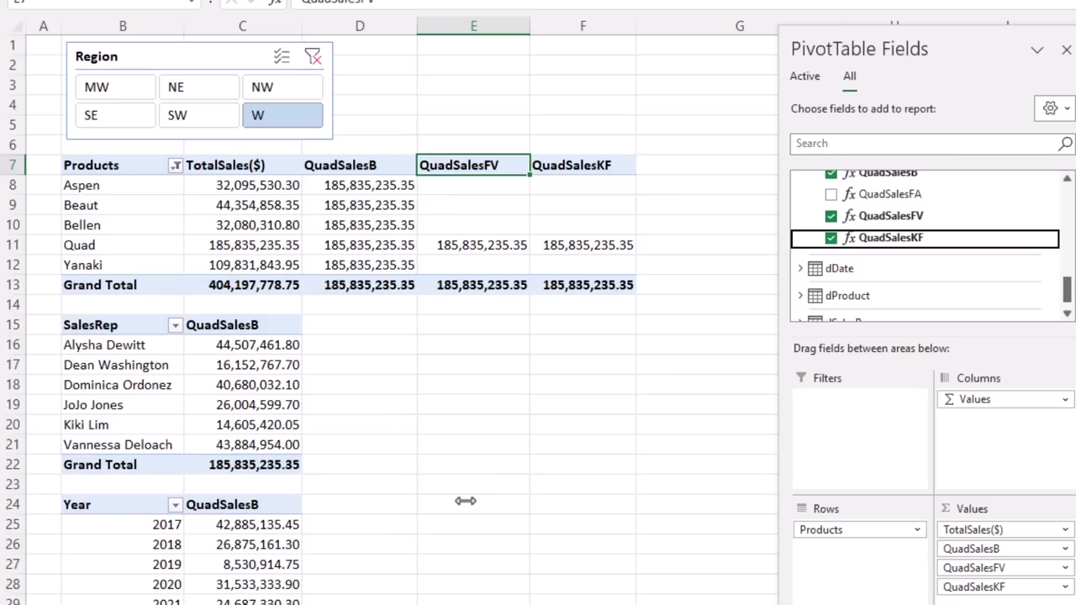
Return to Power Pivot to view the TrickCatchBoomSales Carlota-and-Quad formula.
{"action": "key", "text": "alt+Tab"}
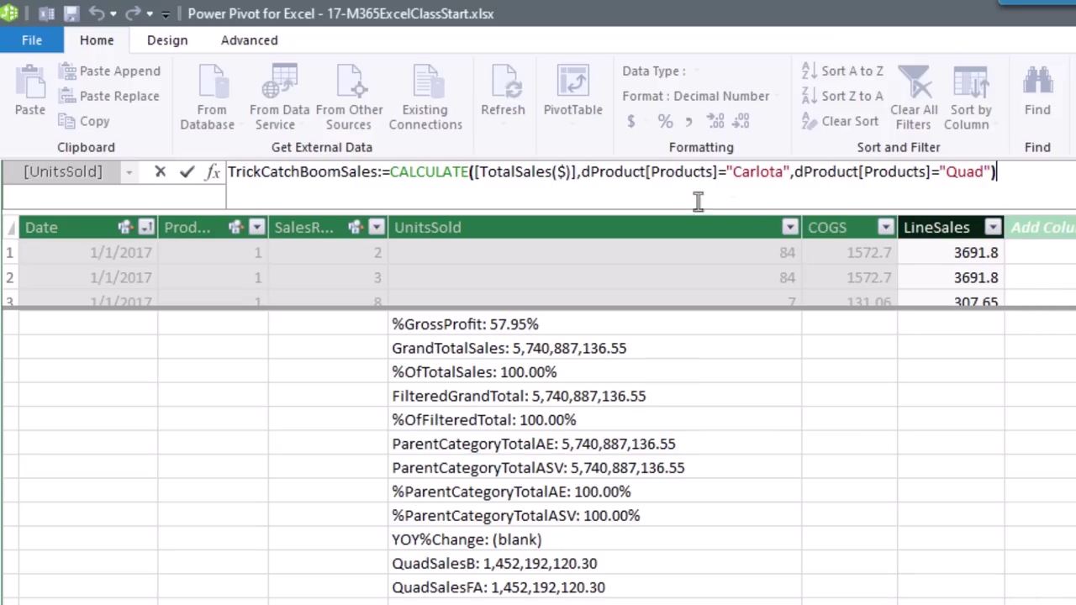
Replace the comma between TrickCatchBoomSales' Carlota and Quad conditions with || and commit.
{"action": "left_click", "coordinate": [617, 173]}
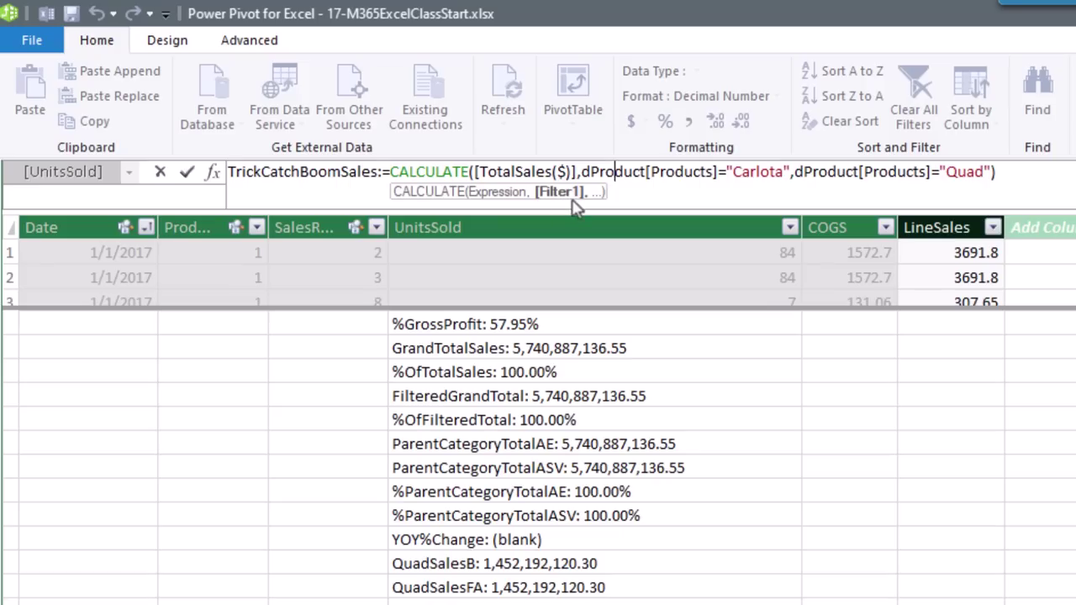
{"action": "left_click", "coordinate": [854, 172]}
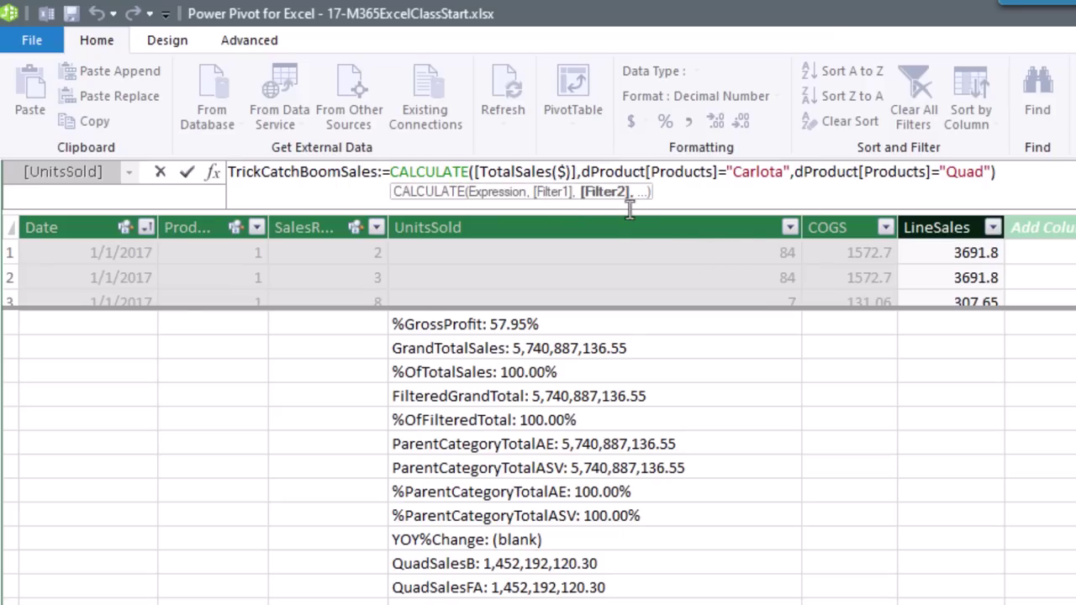
{"action": "left_click", "coordinate": [793, 173]}
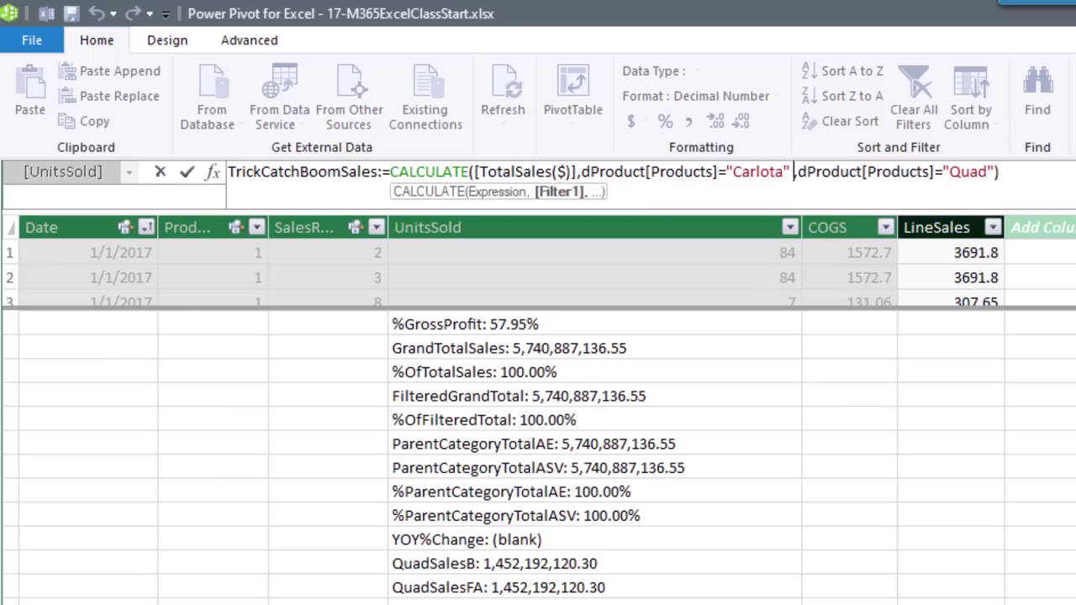
{"action": "key", "text": "Delete"}
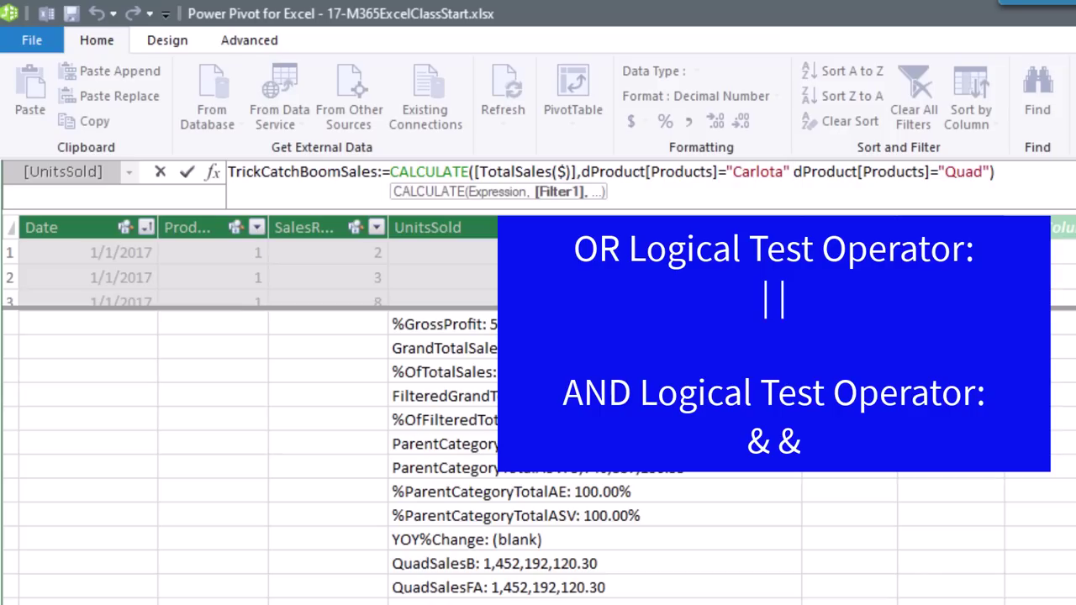
{"action": "type", "text": "||"}
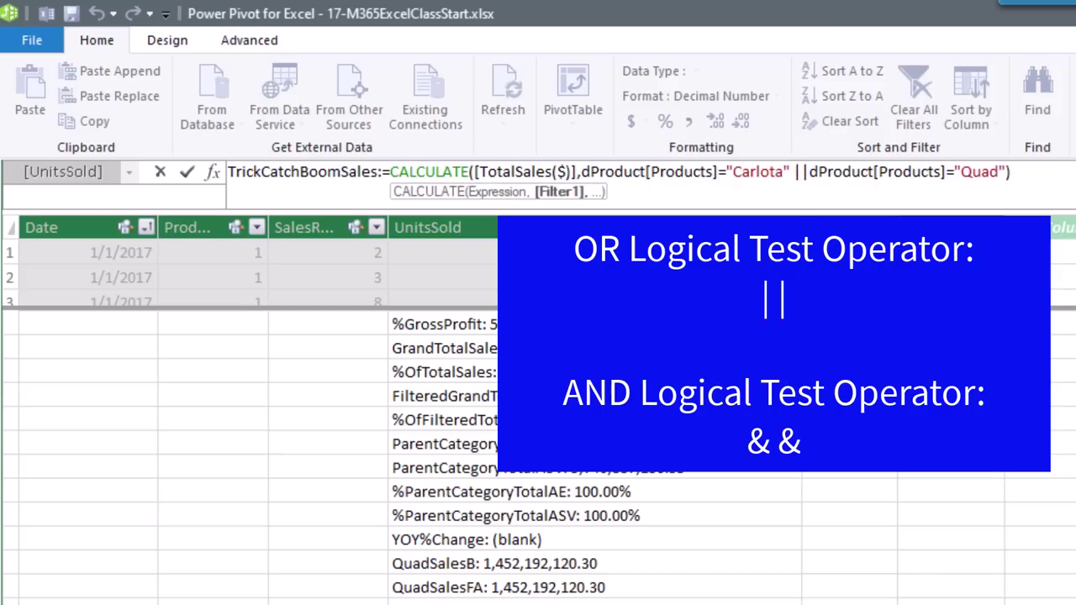
{"action": "key", "text": "Return"}
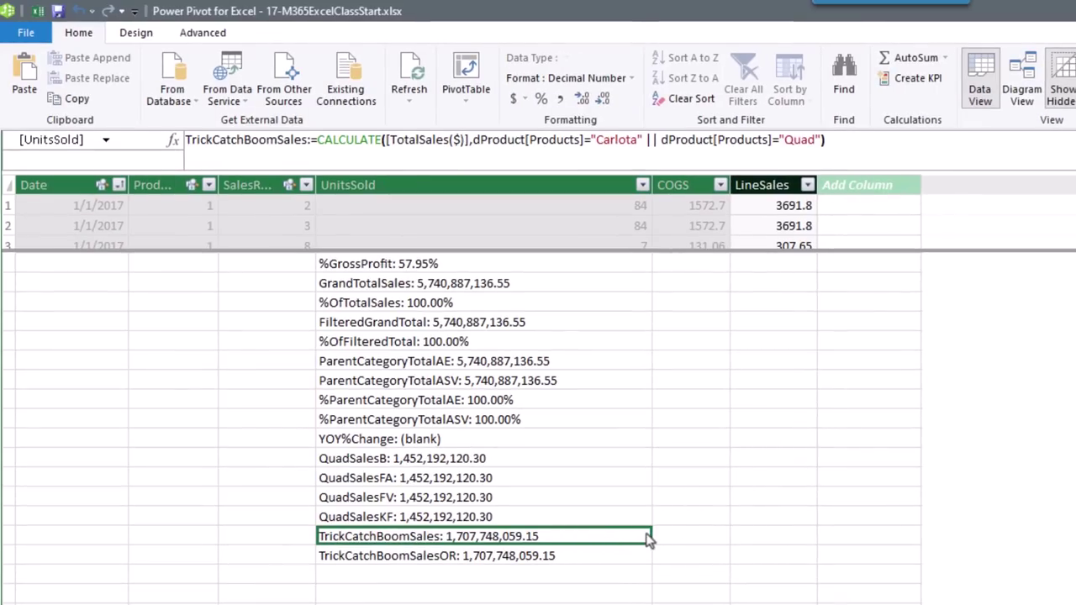
Inspect TrickCatchBoomSalesOR's OR() formula for comparison.
{"action": "left_click", "coordinate": [605, 554]}
{"action": "left_click", "coordinate": [496, 142]}
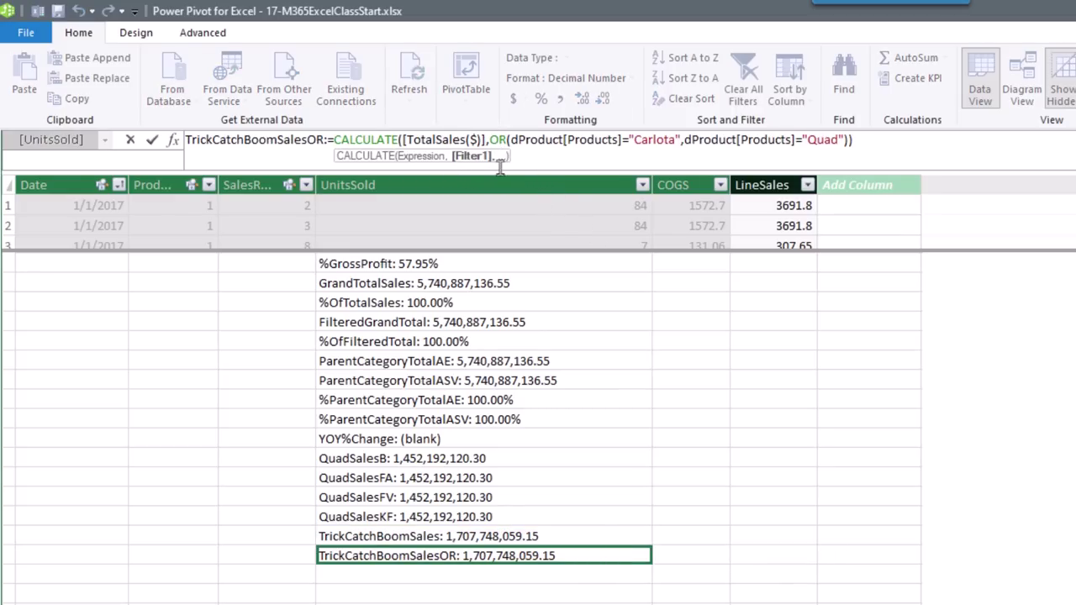
{"action": "left_click", "coordinate": [511, 140]}
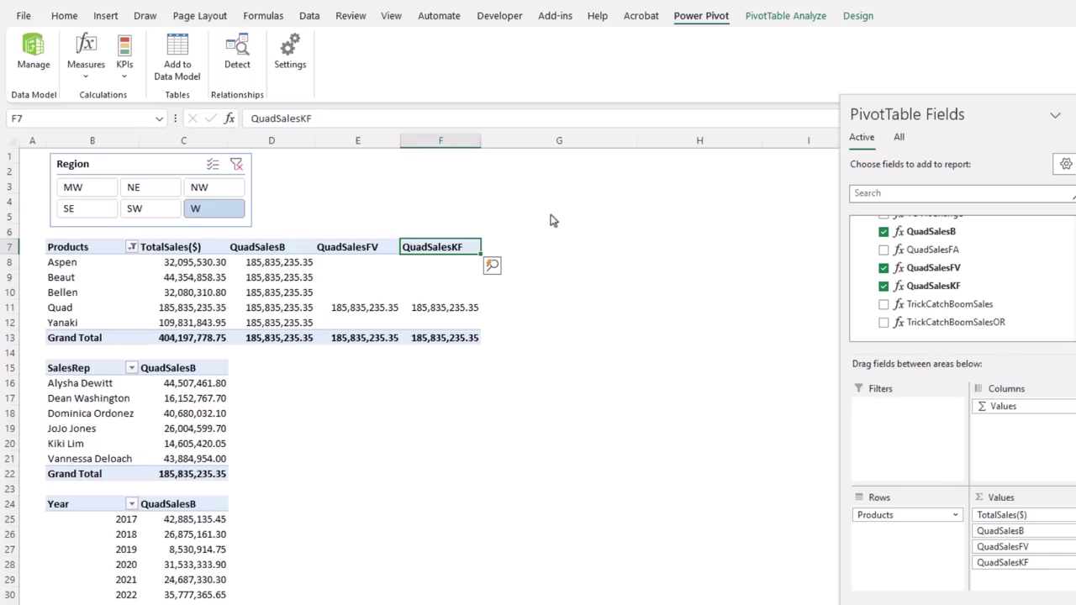
Add TrickCatchBoomSales and TrickCatchBoomSalesOR to the Products PivotTable values.
{"action": "left_click", "coordinate": [884, 305]}
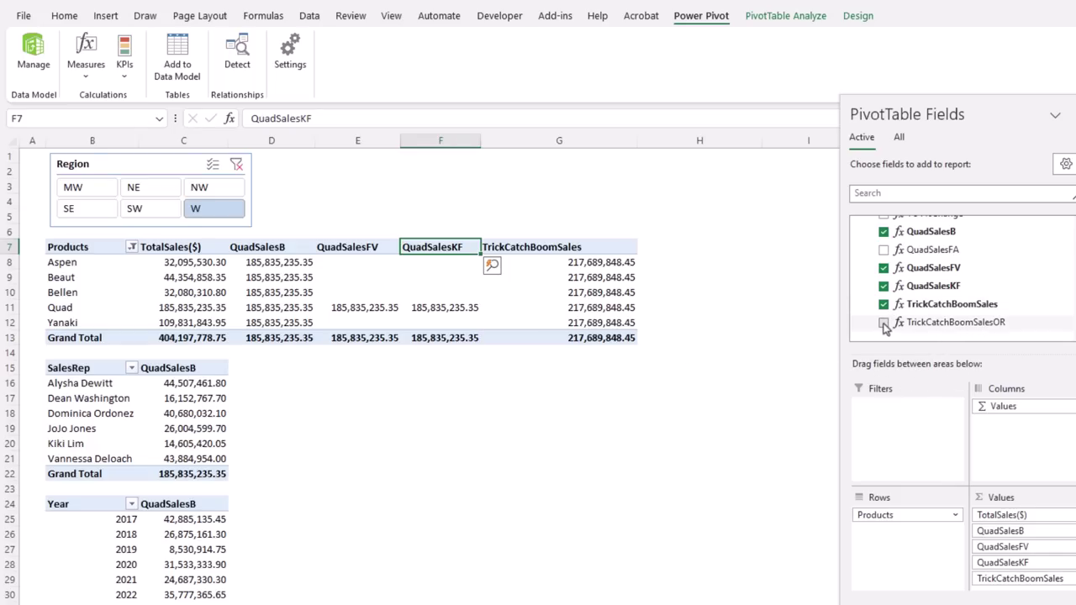
{"action": "left_click", "coordinate": [884, 323]}
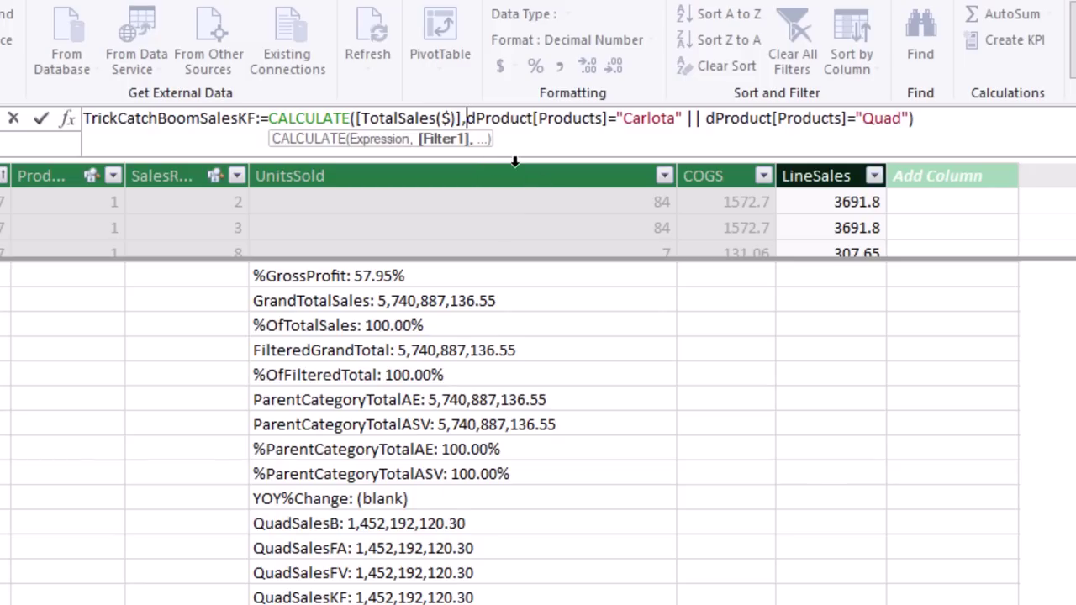
Wrap TrickCatchBoomSalesKF's Carlota || Quad filter in KEEPFILTERS and commit the measure.
{"action": "type", "text": "kee"}
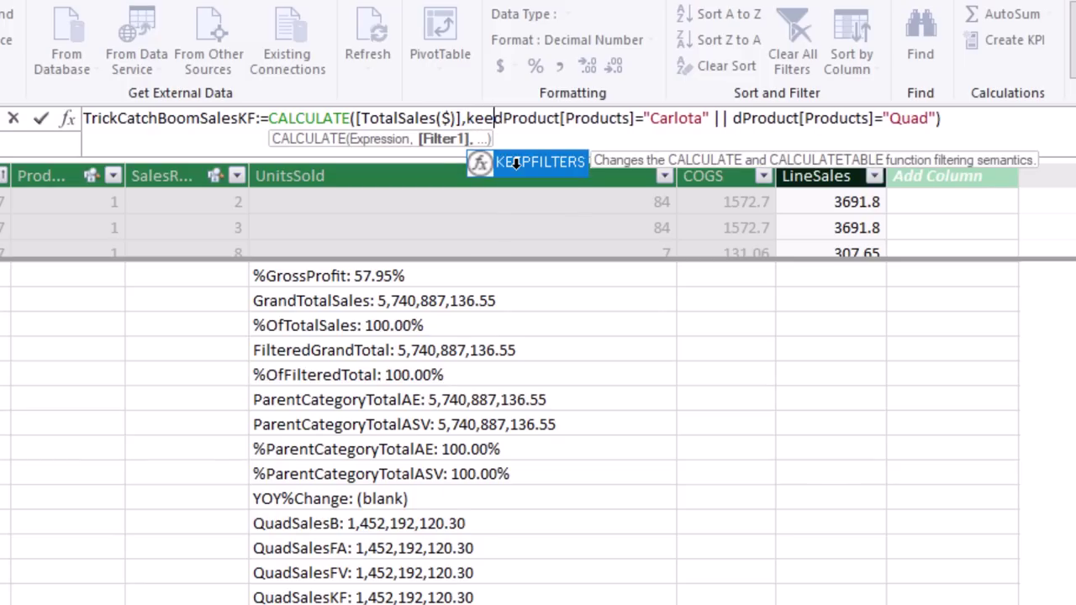
{"action": "double_click", "coordinate": [515, 163]}
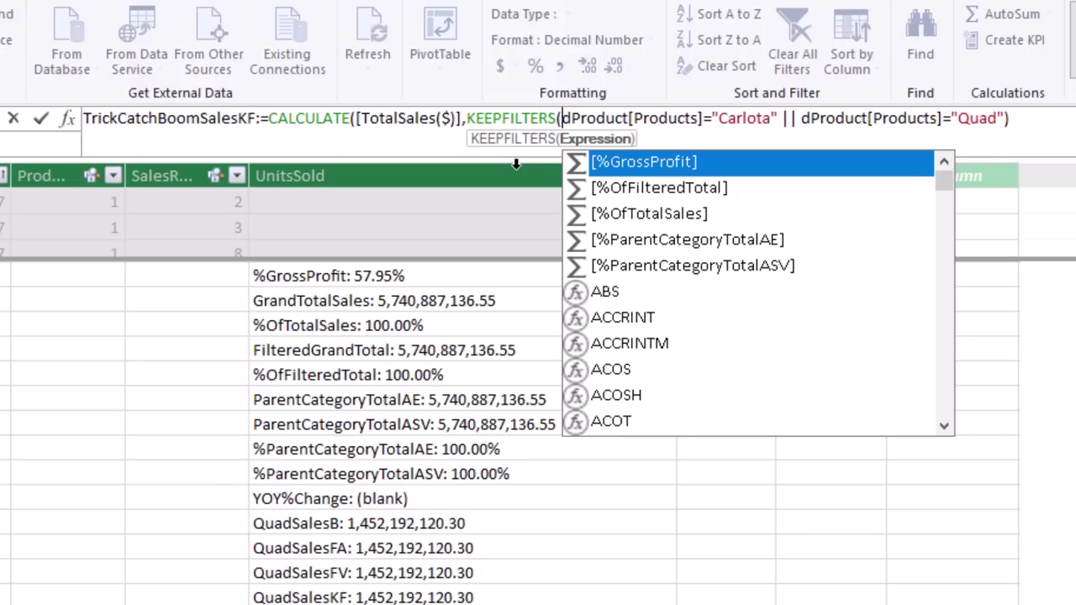
{"action": "left_click", "coordinate": [1048, 117]}
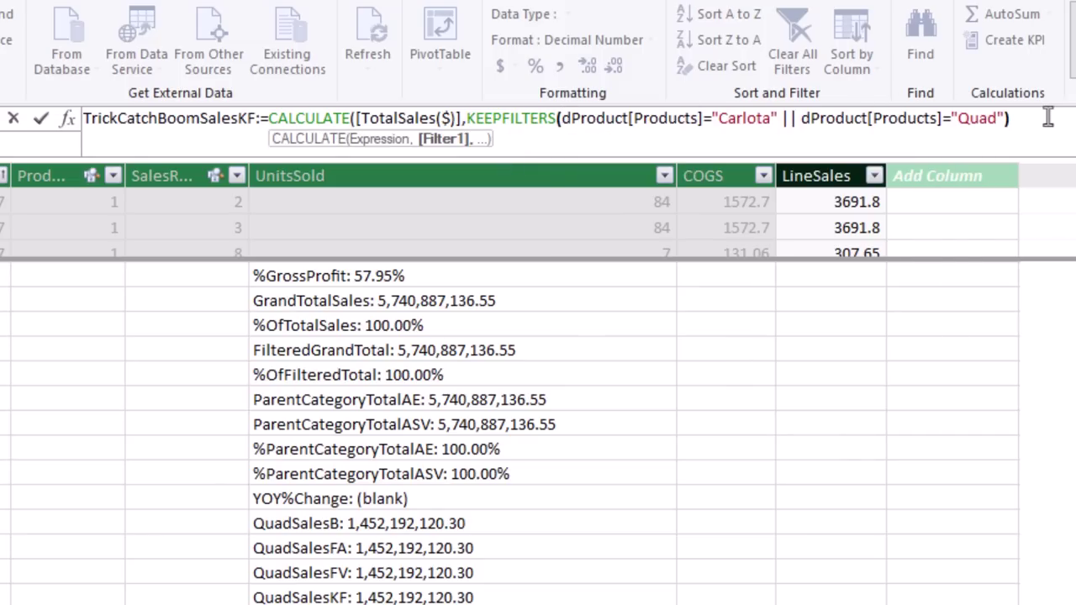
{"action": "type", "text": ")"}
{"action": "key", "text": "Return"}
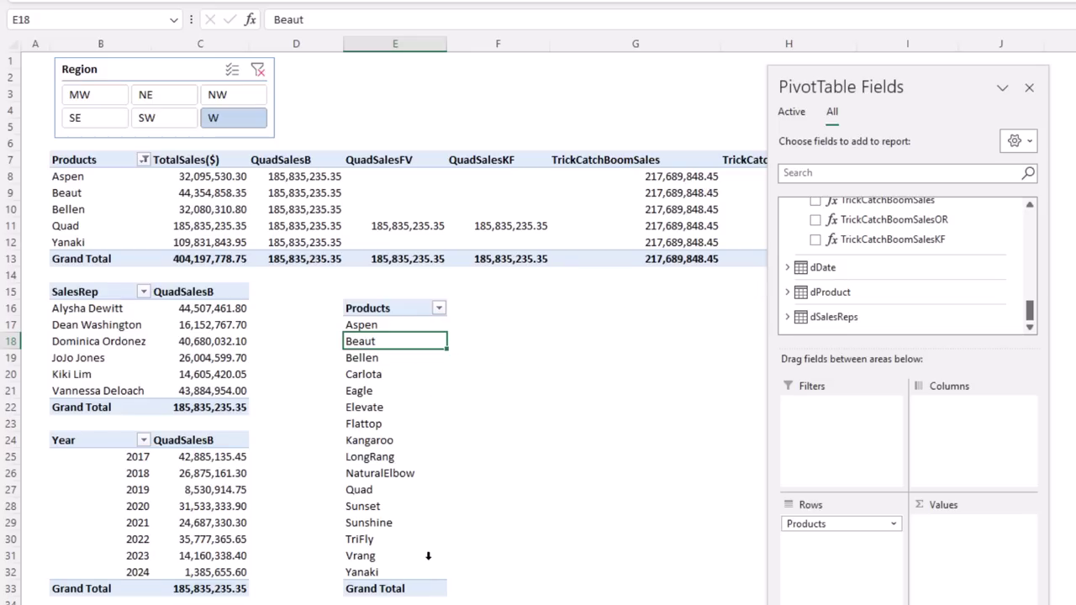
Add TrickCatchBoomSalesKF to the new pivot and check its Grand Total, Carlota and Quad values.
{"action": "left_click", "coordinate": [815, 240]}
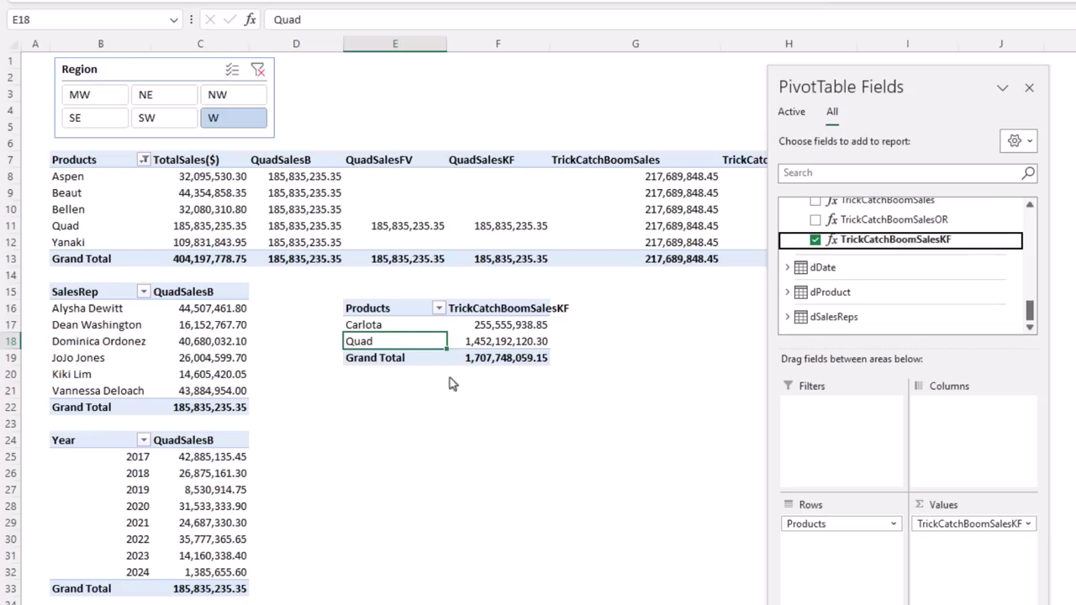
{"action": "left_click", "coordinate": [471, 360]}
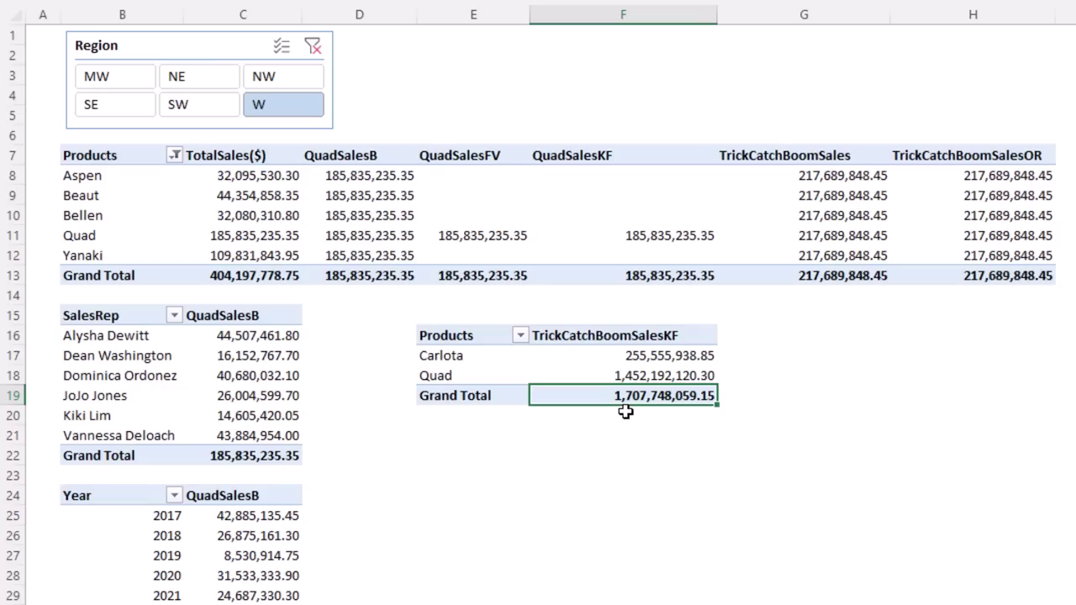
{"action": "left_click", "coordinate": [676, 356]}
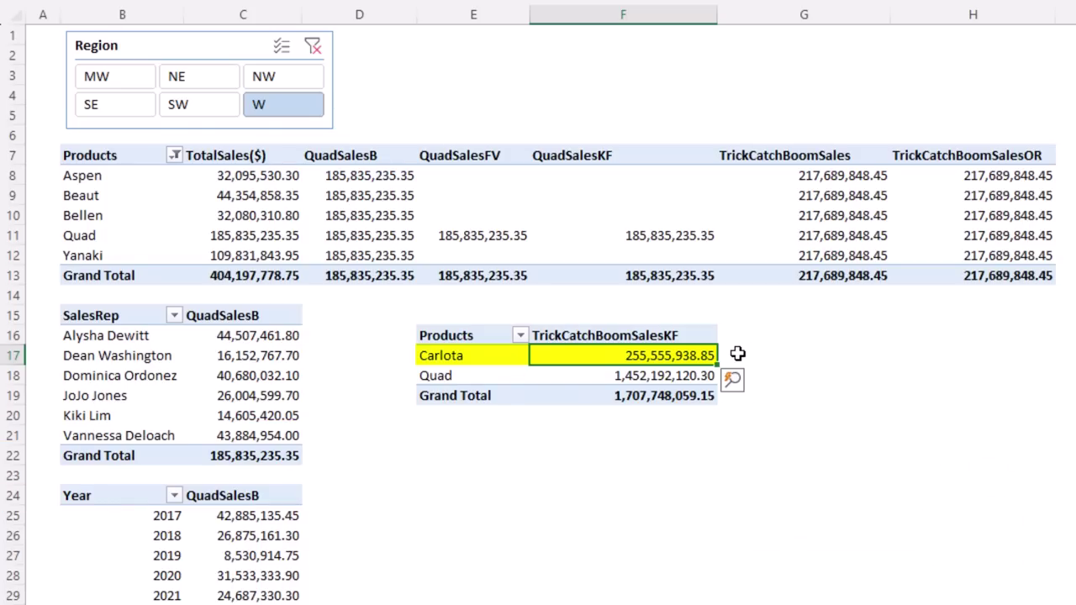
{"action": "left_click", "coordinate": [680, 381]}
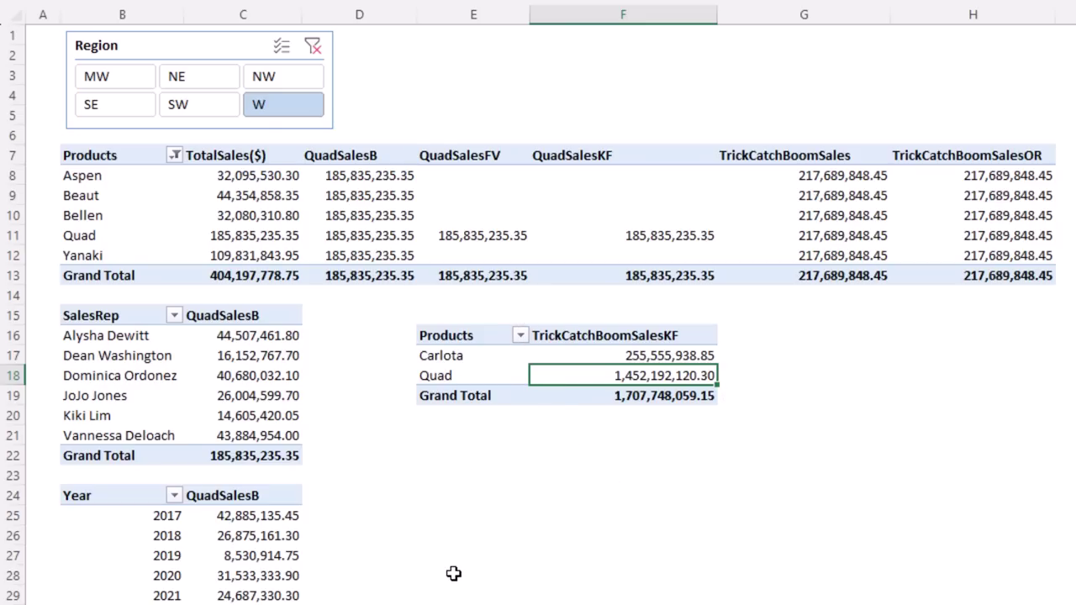
{"action": "key", "text": "alt+Tab"}
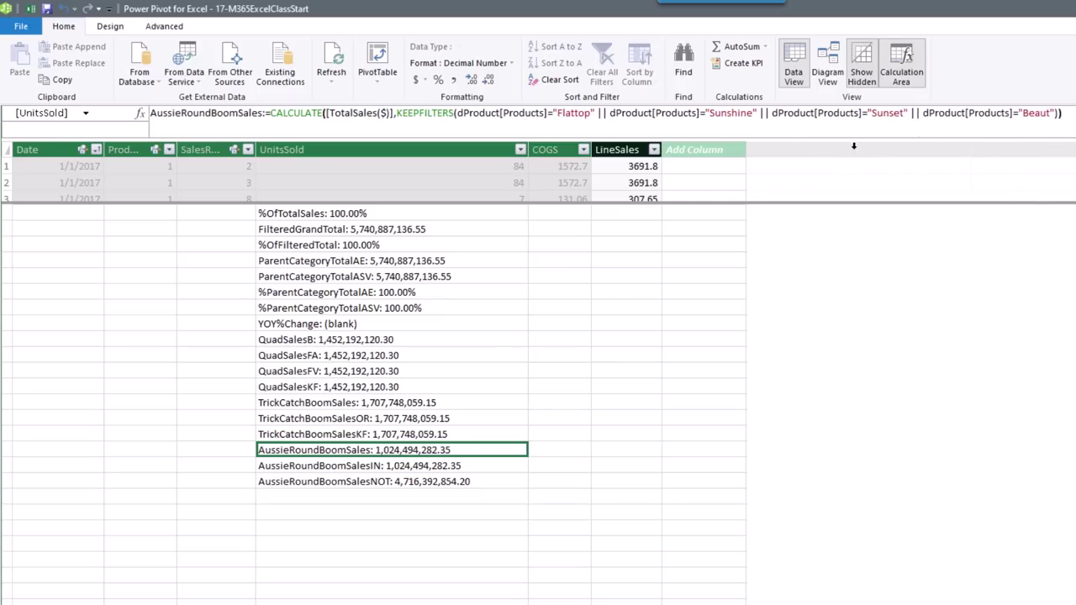
Select the AussieRoundBoomSalesIN measure and put its IN formula into edit mode in the formula bar.
{"action": "left_click", "coordinate": [486, 467]}
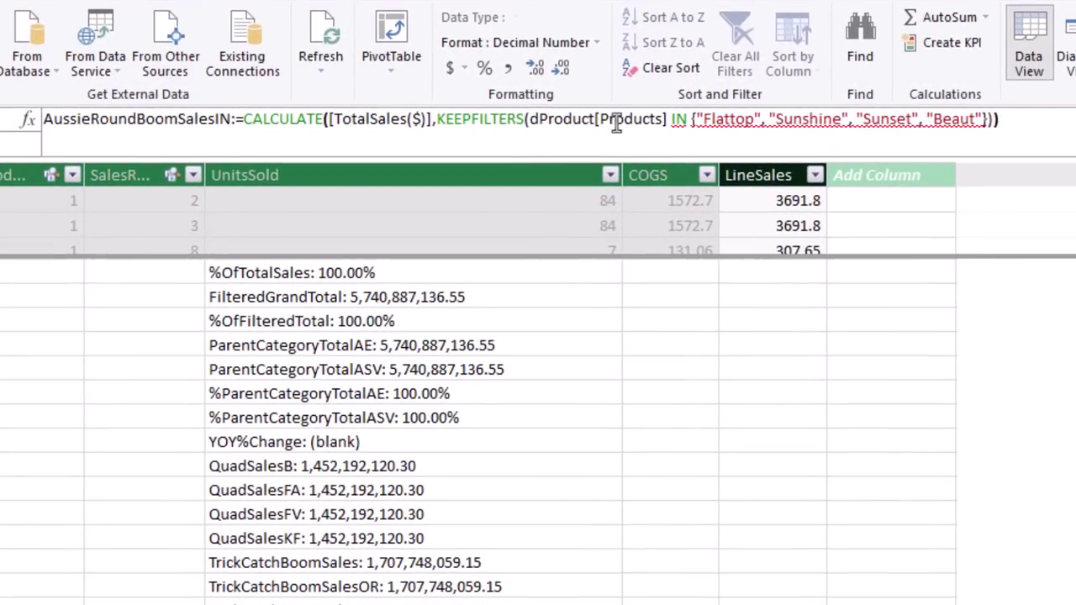
{"action": "left_click", "coordinate": [611, 118]}
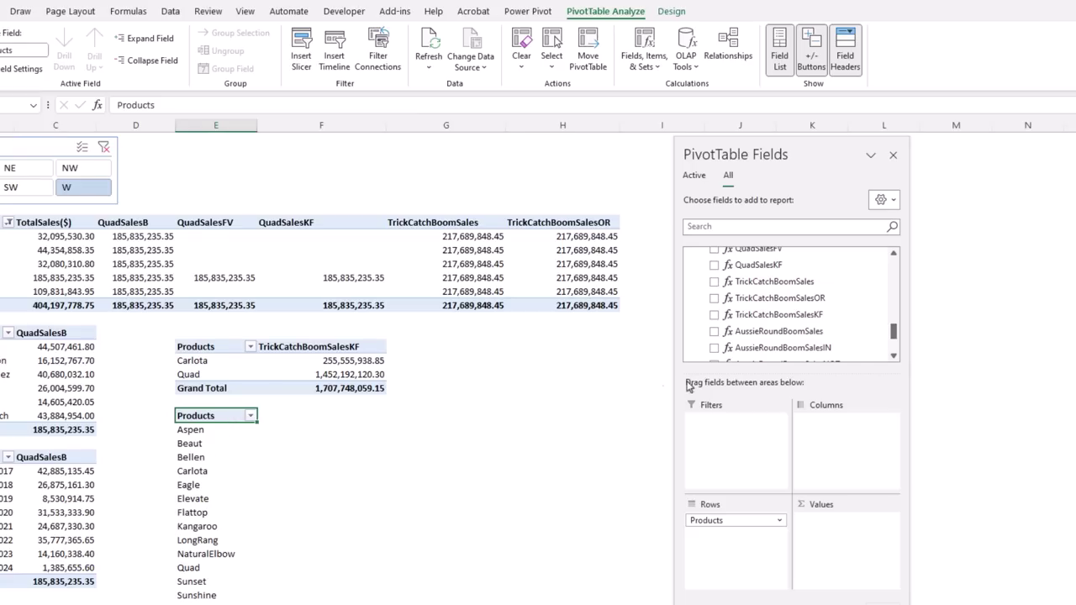
Check AussieRoundBoomSales and AussieRoundBoomSalesIN as the Products pivot's value columns.
{"action": "left_click", "coordinate": [714, 333]}
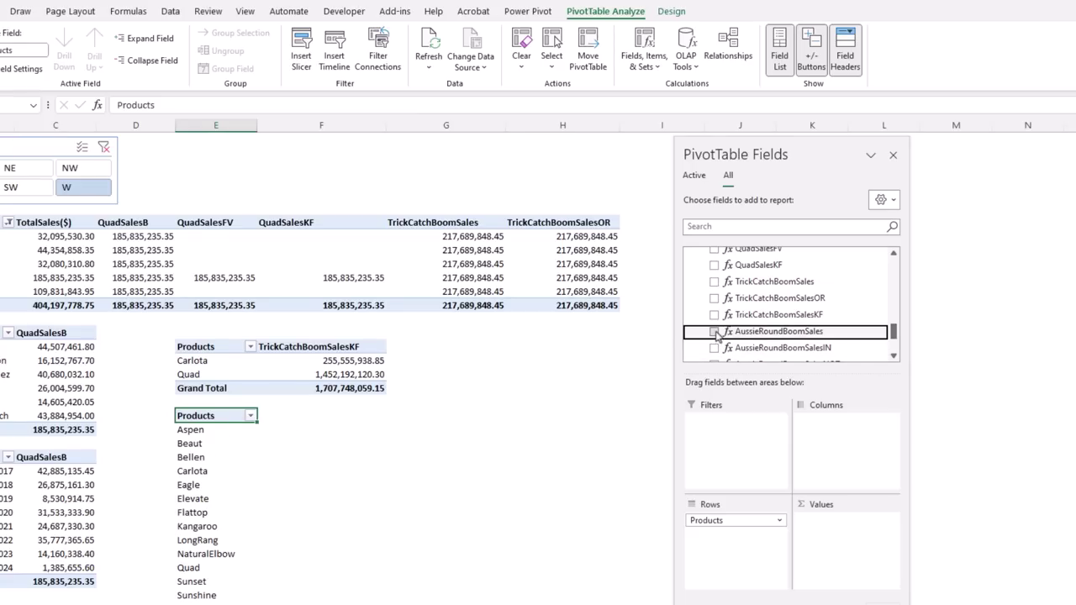
{"action": "left_click", "coordinate": [714, 348]}
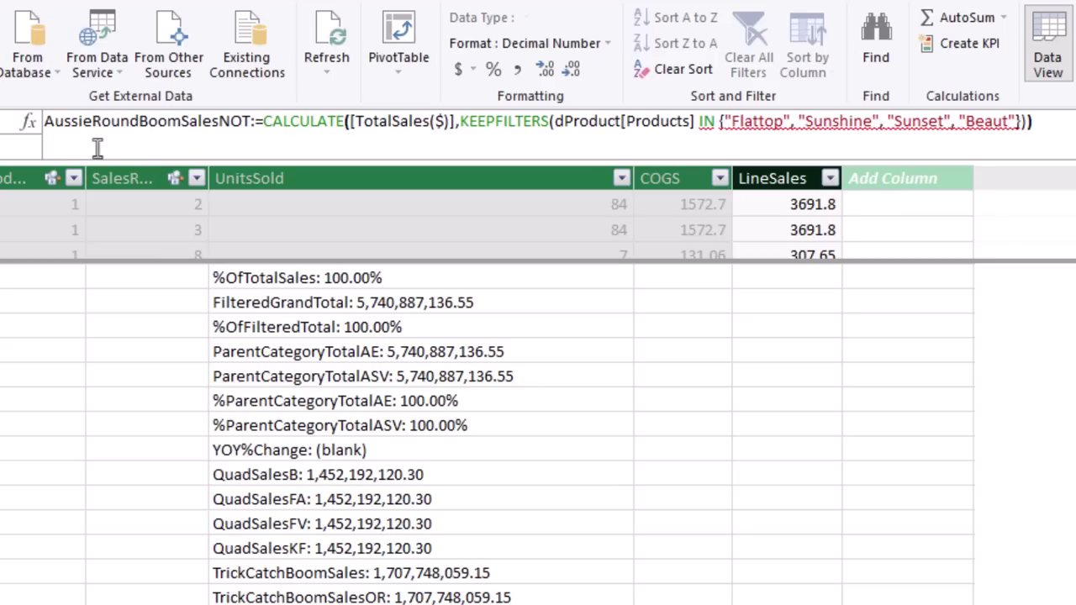
Wrap AussieRoundBoomSalesNOT's IN filter in NOT( ), commit it, and switch back to Excel.
{"action": "left_click", "coordinate": [555, 122]}
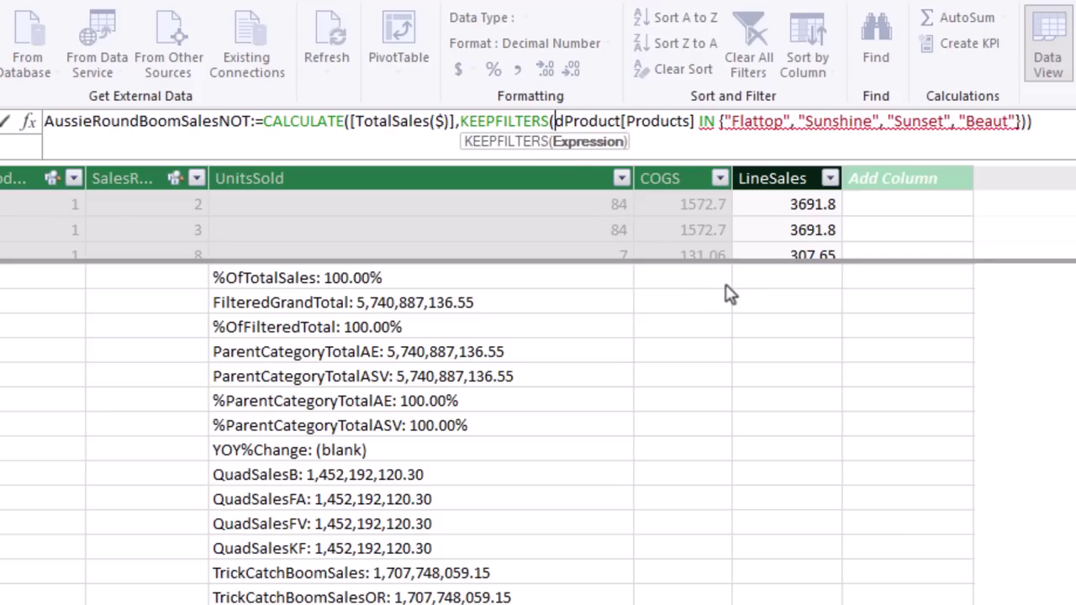
{"action": "type", "text": "NOT("}
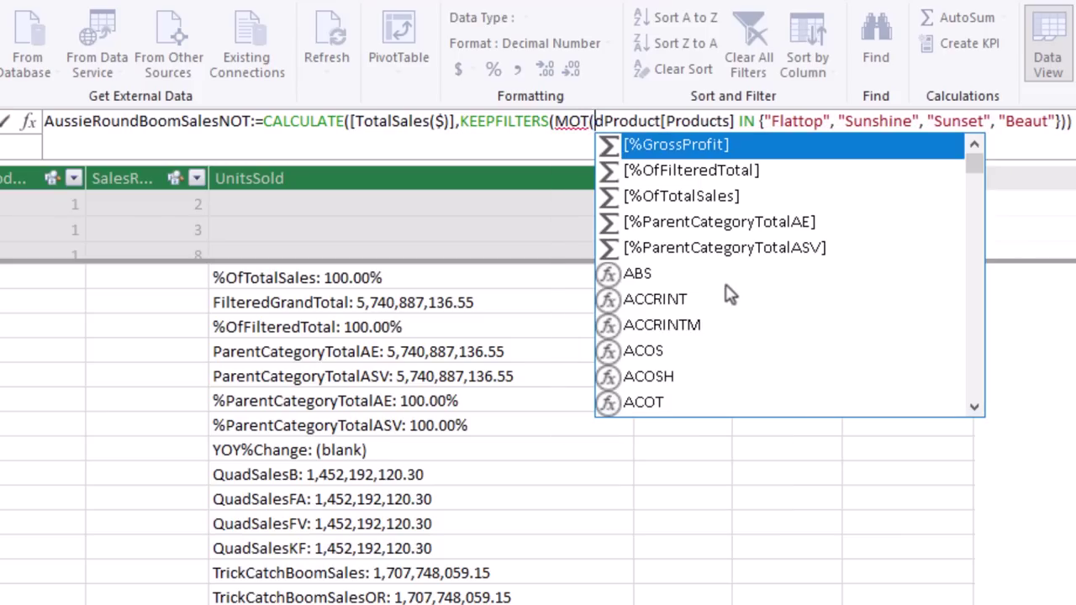
{"action": "left_click", "coordinate": [556, 125]}
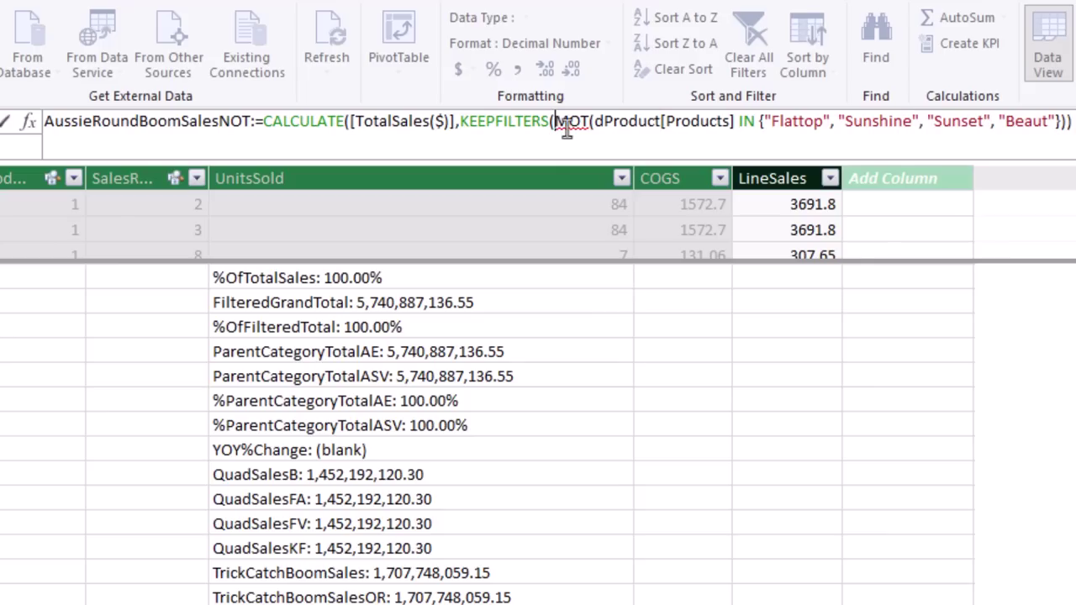
{"action": "left_click_drag", "start_coordinate": [566, 124], "coordinate": [555, 125]}
{"action": "type", "text": "N"}
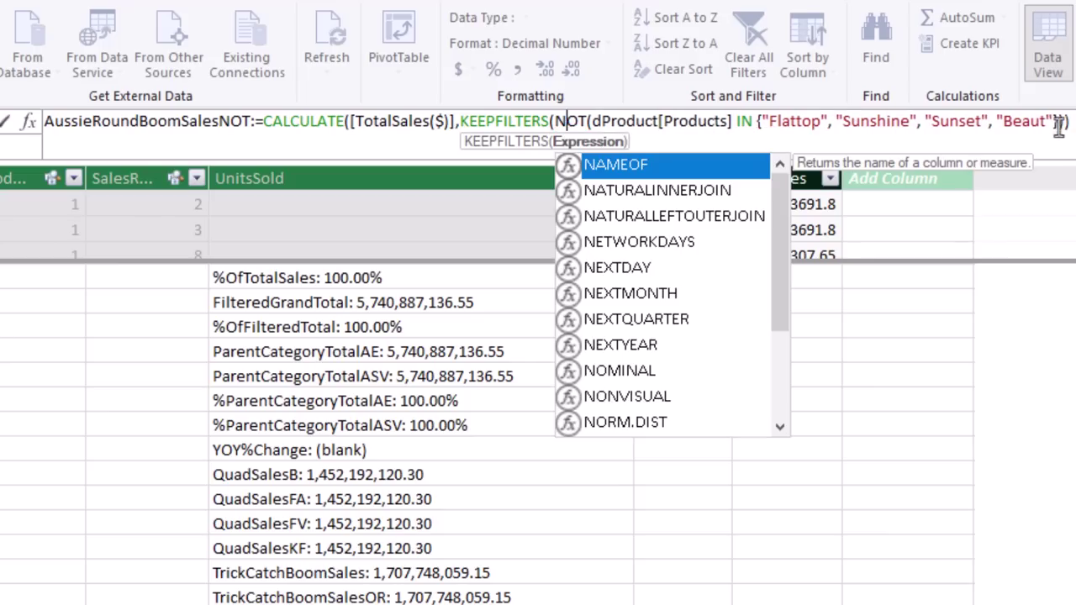
{"action": "left_click", "coordinate": [1059, 124]}
{"action": "type", "text": "))"}
{"action": "key", "text": "Return"}
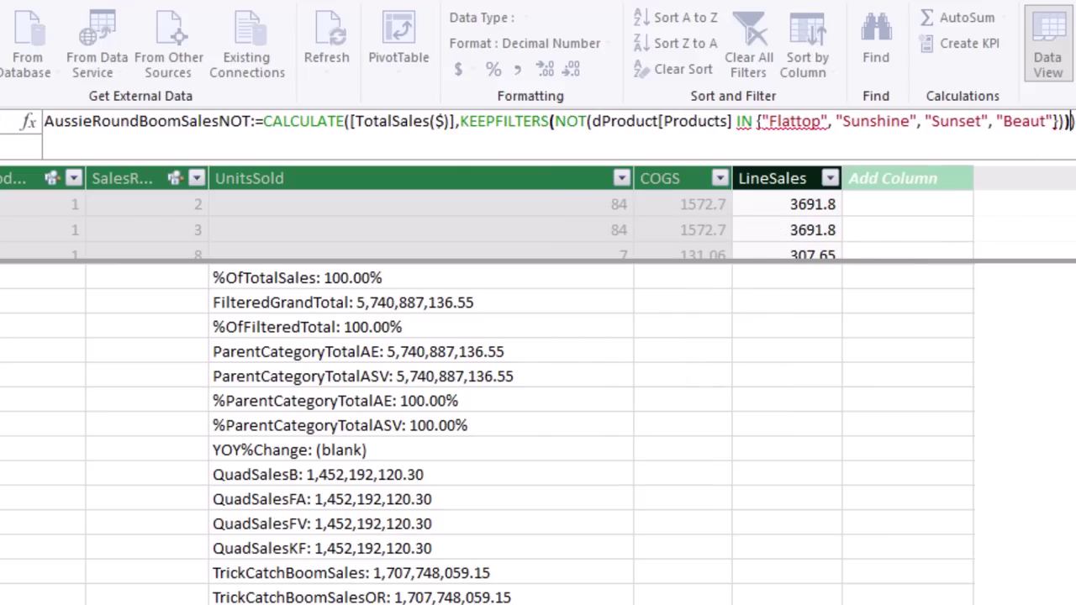
{"action": "key", "text": "alt+Tab"}
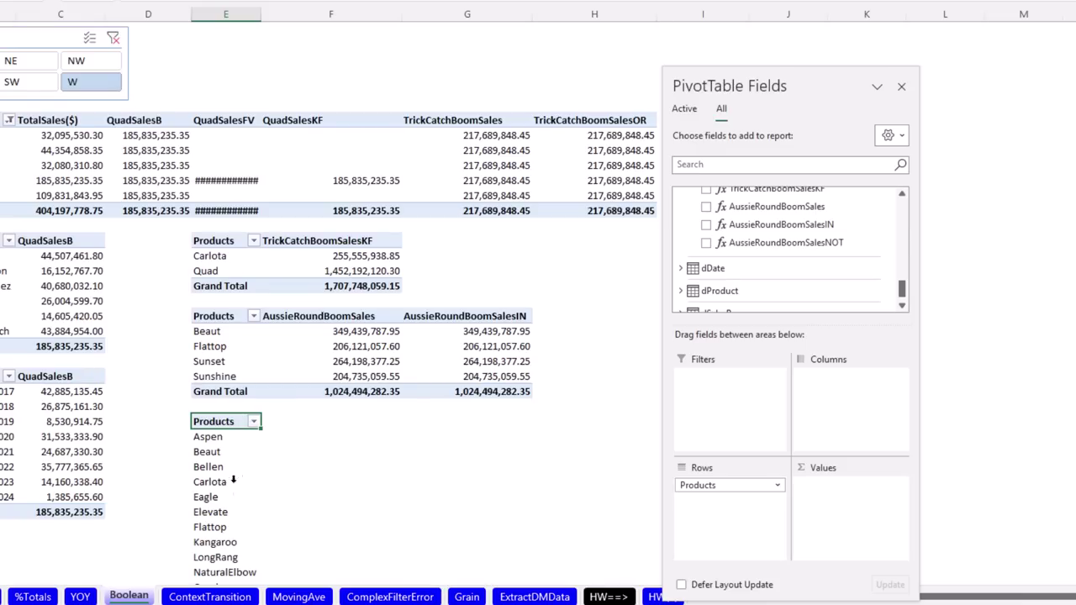
Check AussieRoundBoomSalesNOT so the pivot shows sales like Quad at 1,452,192,120.30.
{"action": "left_click", "coordinate": [706, 243]}
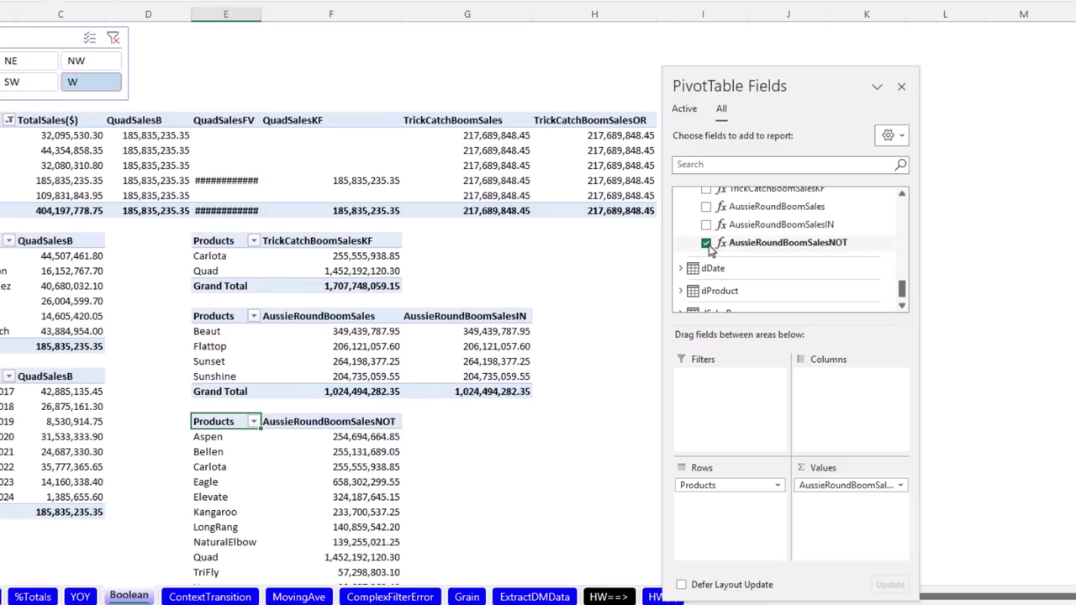
{"action": "scroll", "coordinate": [516, 437], "scroll_direction": "down", "scroll_amount": 2}
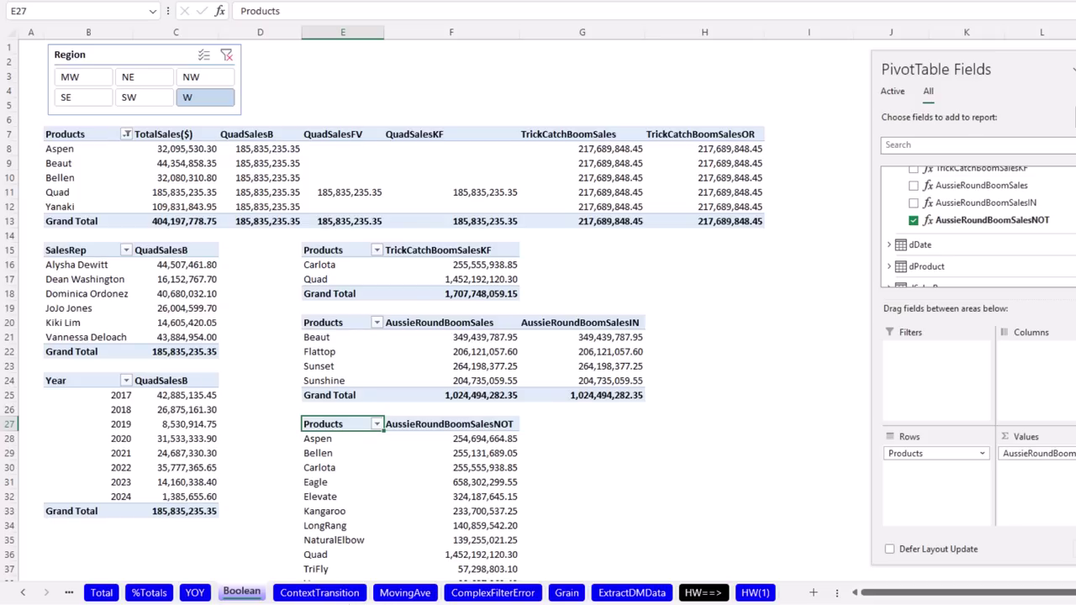
Switch to the ContextTransition worksheet.
{"action": "left_click", "coordinate": [326, 593]}
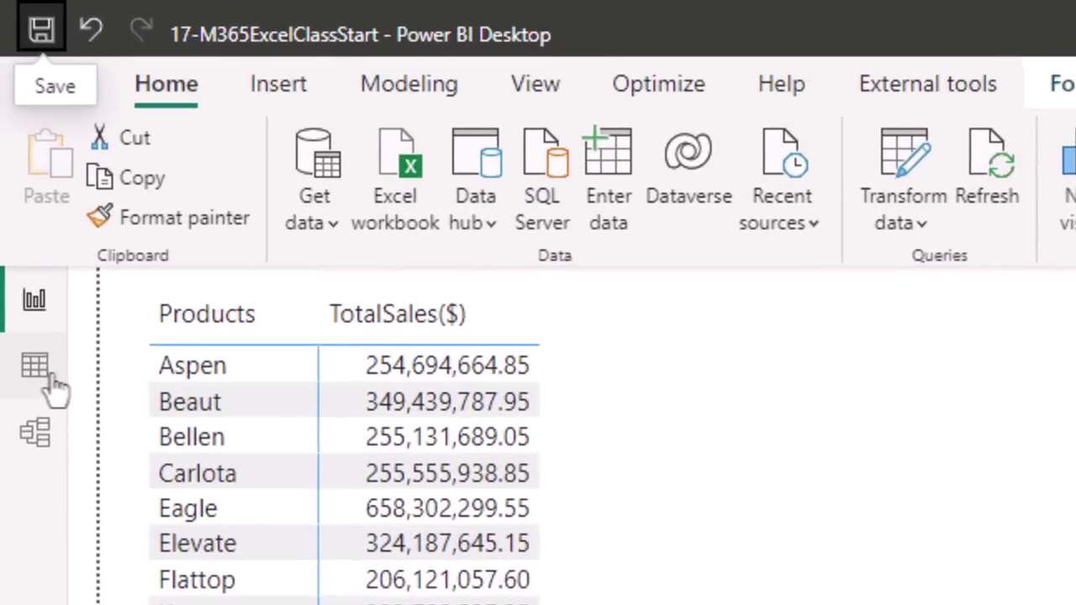
Display the dProduct table's rows in Power BI Desktop's Data view.
{"action": "left_click", "coordinate": [37, 389]}
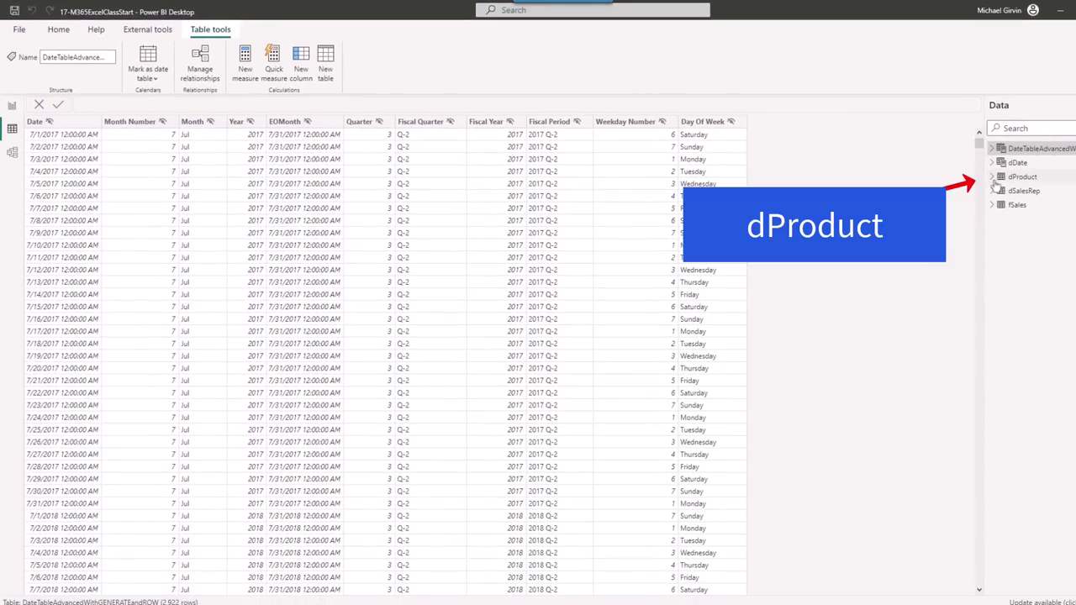
{"action": "left_click", "coordinate": [1022, 178]}
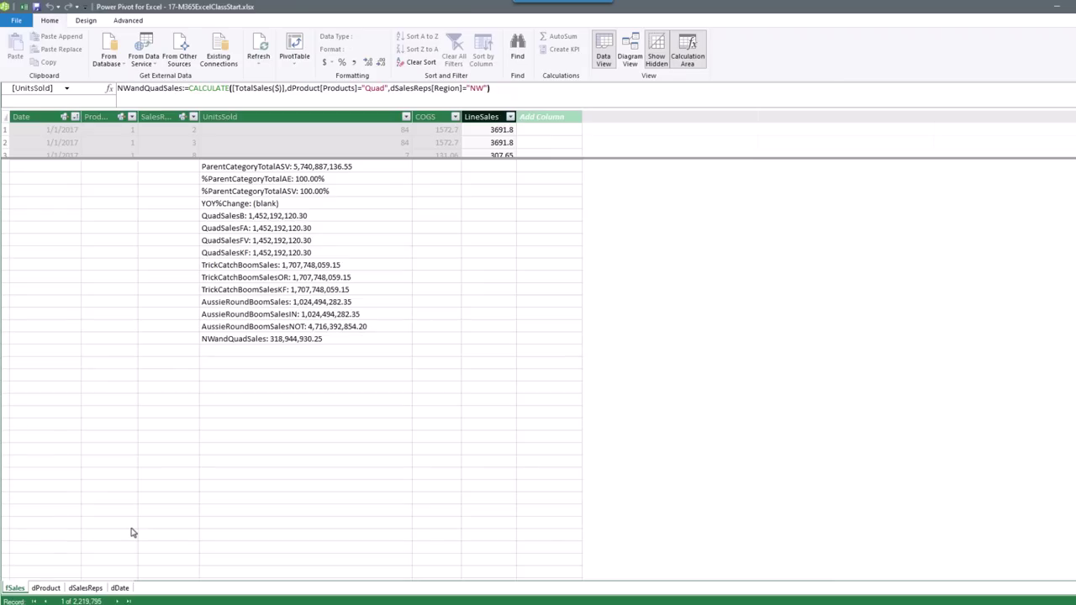
Open the dProduct table with its Products, RetailPrice, Category and Supplier columns.
{"action": "left_click", "coordinate": [46, 589]}
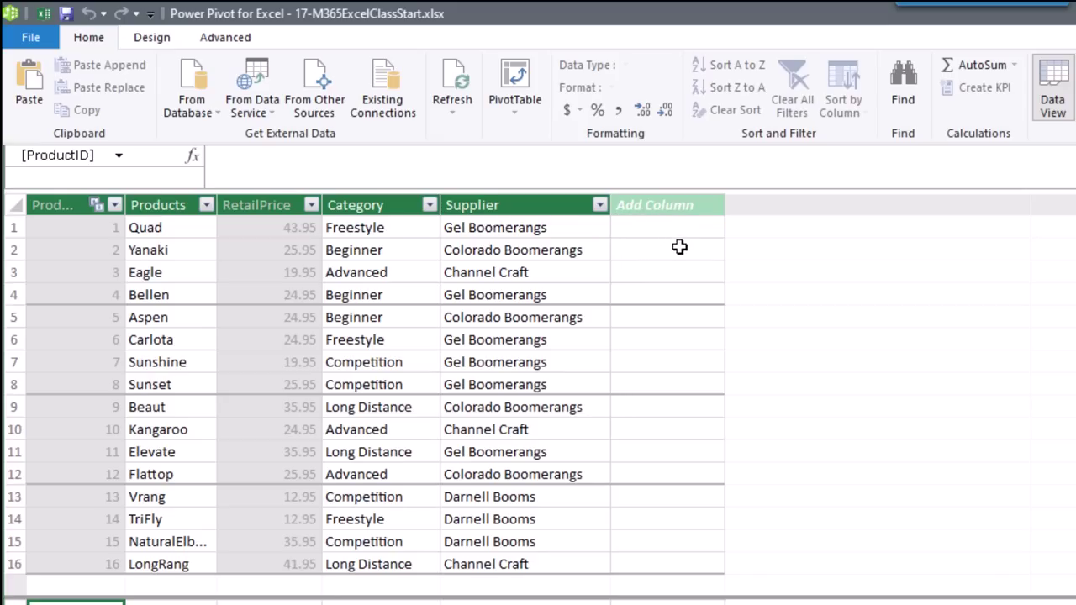
Create a column named SUM with =SUM(fSales[LineSales]), showing 5740887136.54999 on every row.
{"action": "double_click", "coordinate": [666, 205]}
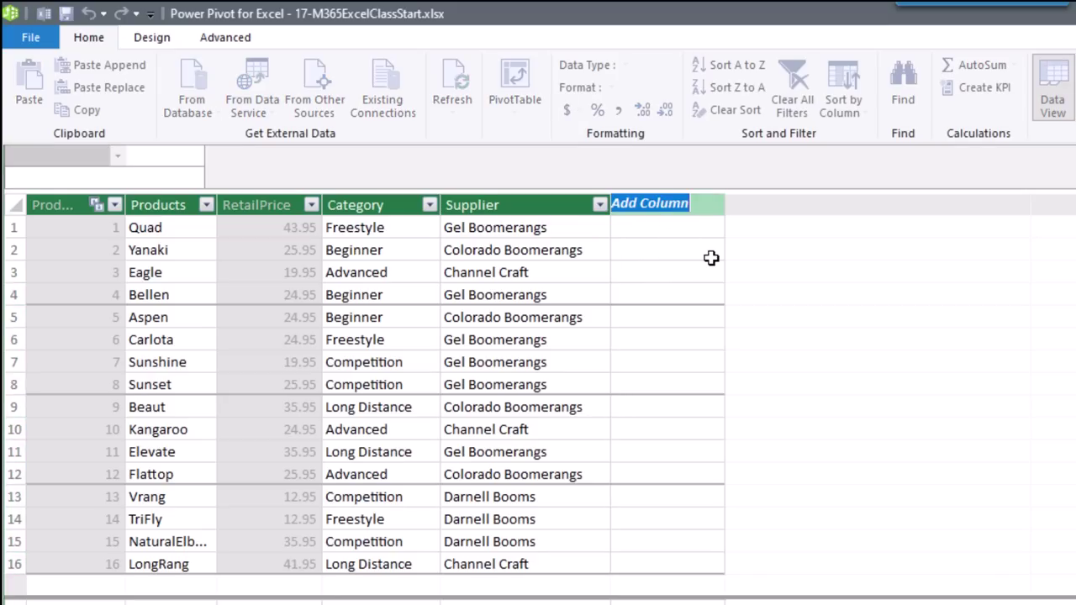
{"action": "type", "text": "SUM"}
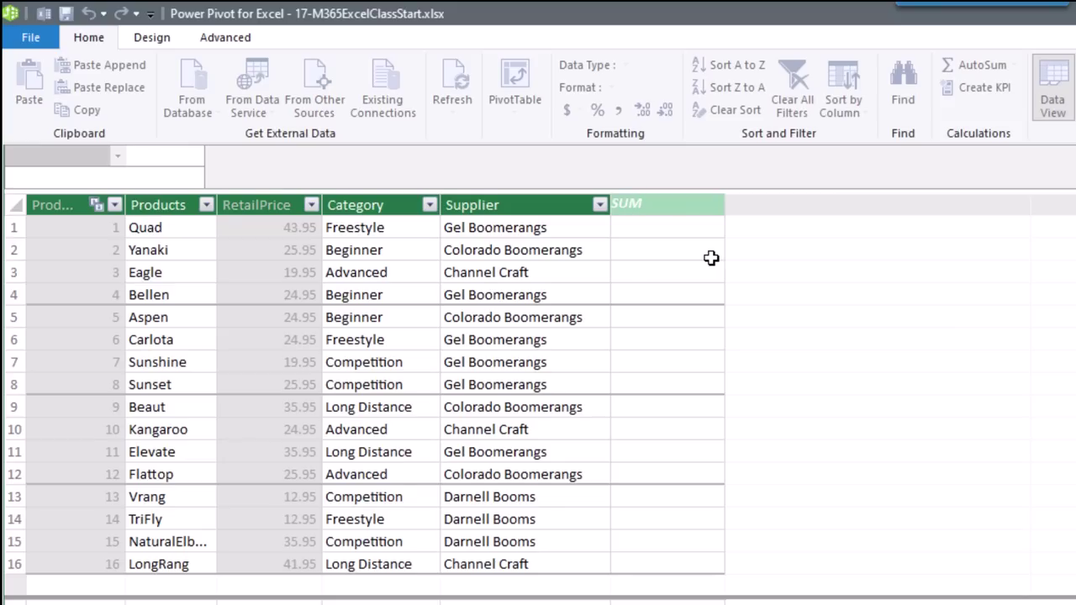
{"action": "key", "text": "Return"}
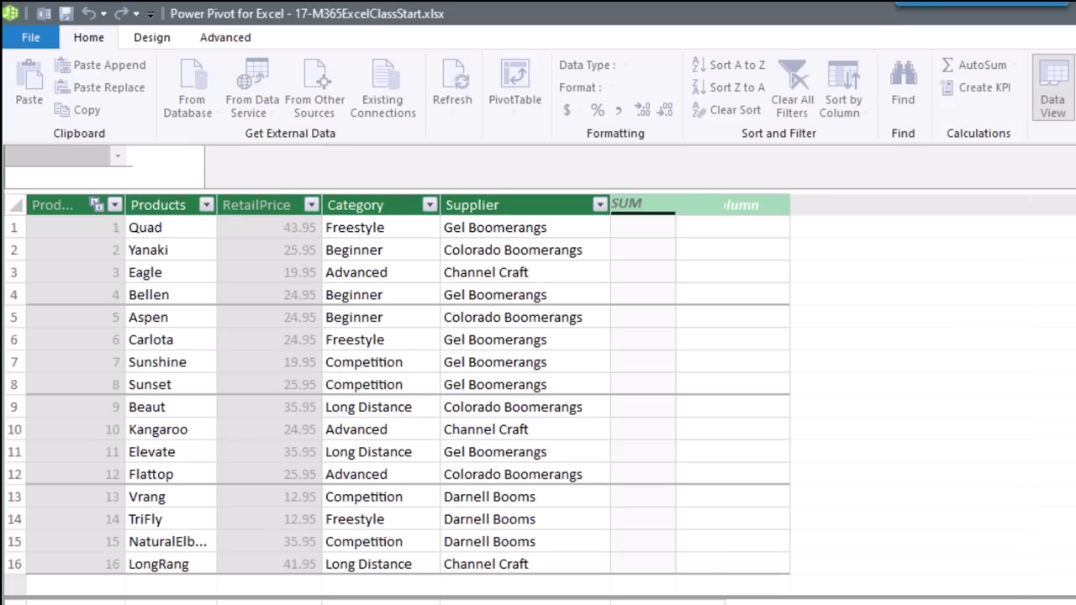
{"action": "left_click", "coordinate": [296, 156]}
{"action": "type", "text": "=SUM(fs"}
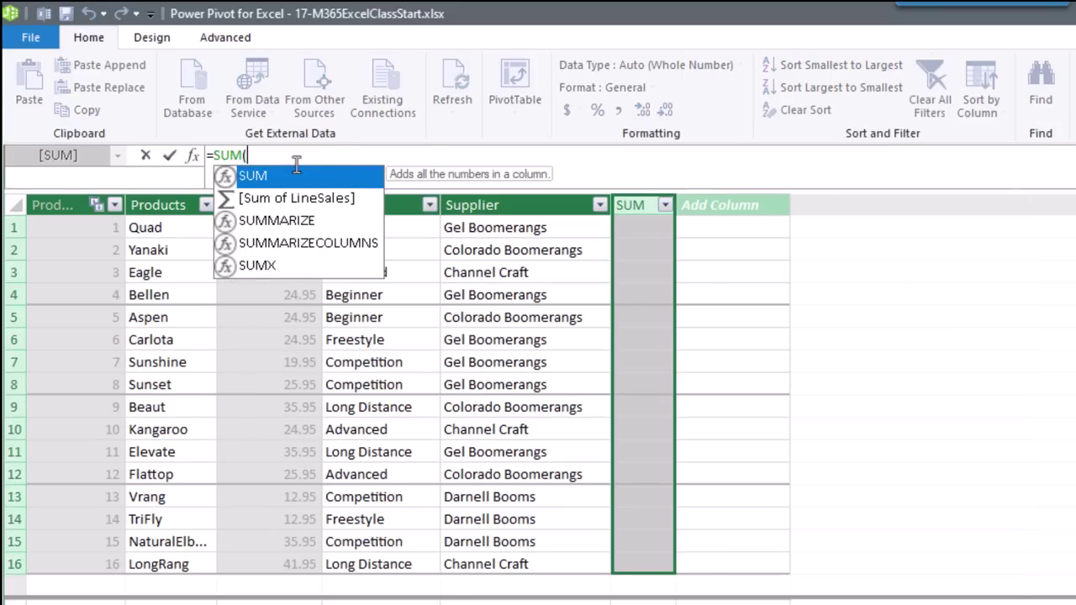
{"action": "key", "text": "Down"}
{"action": "key", "text": "Down"}
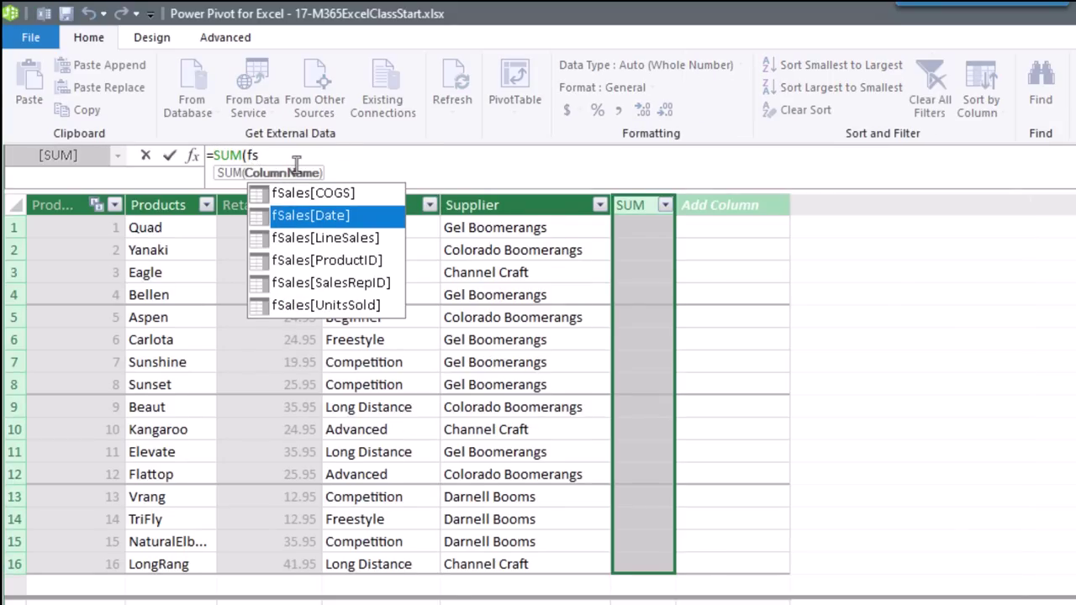
{"action": "key", "text": "Tab"}
{"action": "type", "text": ")"}
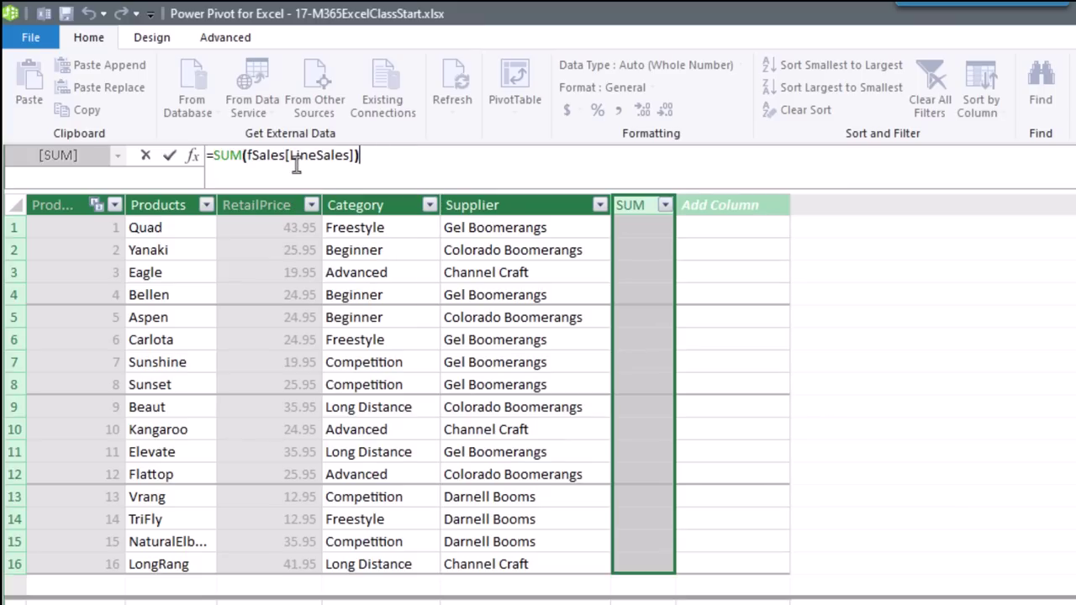
{"action": "key", "text": "Return"}
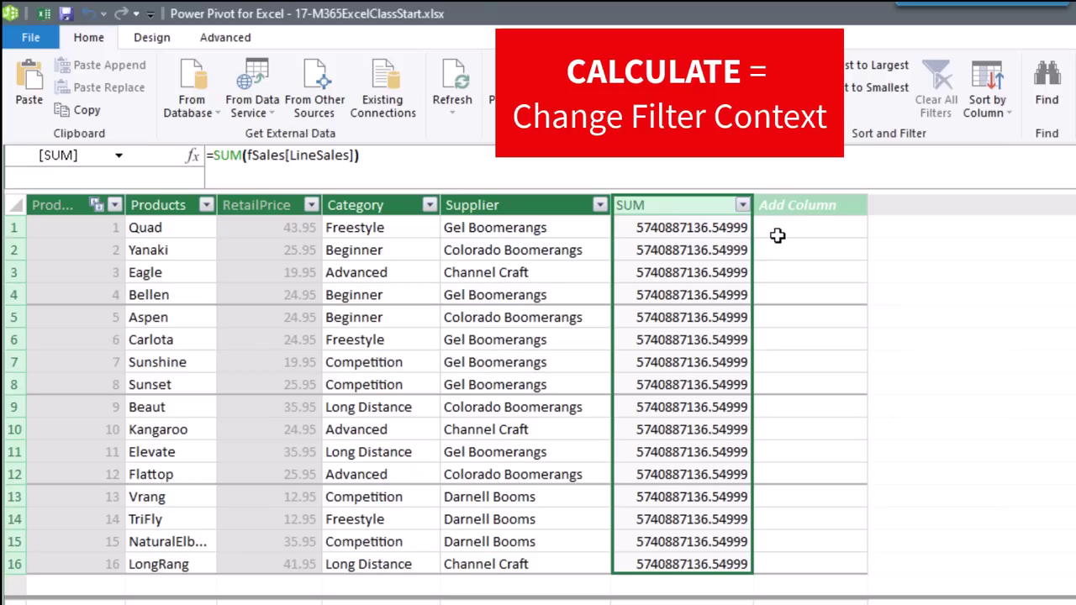
Add a column named CALCULATESum with the formula =SUM(fSales[LineSales]).
{"action": "double_click", "coordinate": [791, 205]}
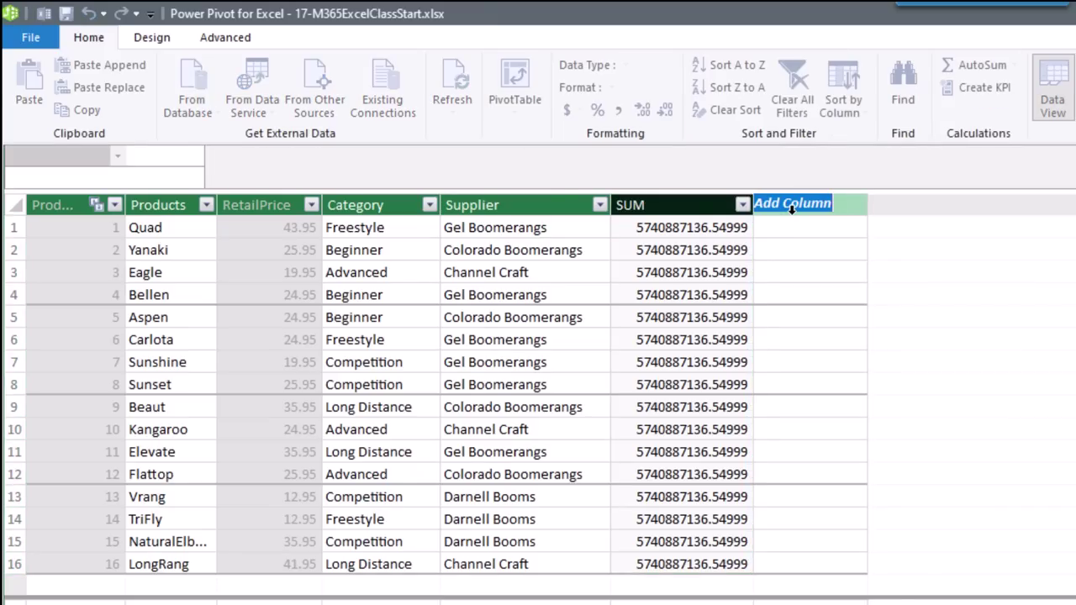
{"action": "type", "text": "CALCULATESum"}
{"action": "key", "text": "Return"}
{"action": "left_click", "coordinate": [305, 168]}
{"action": "type", "text": "="}
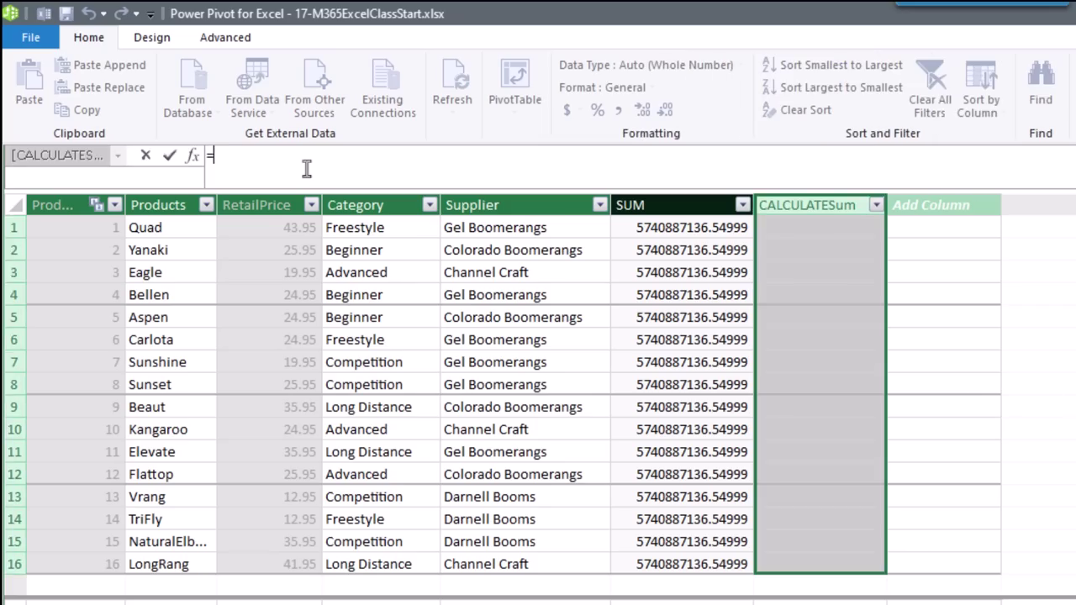
{"action": "type", "text": "SUM(fSales"}
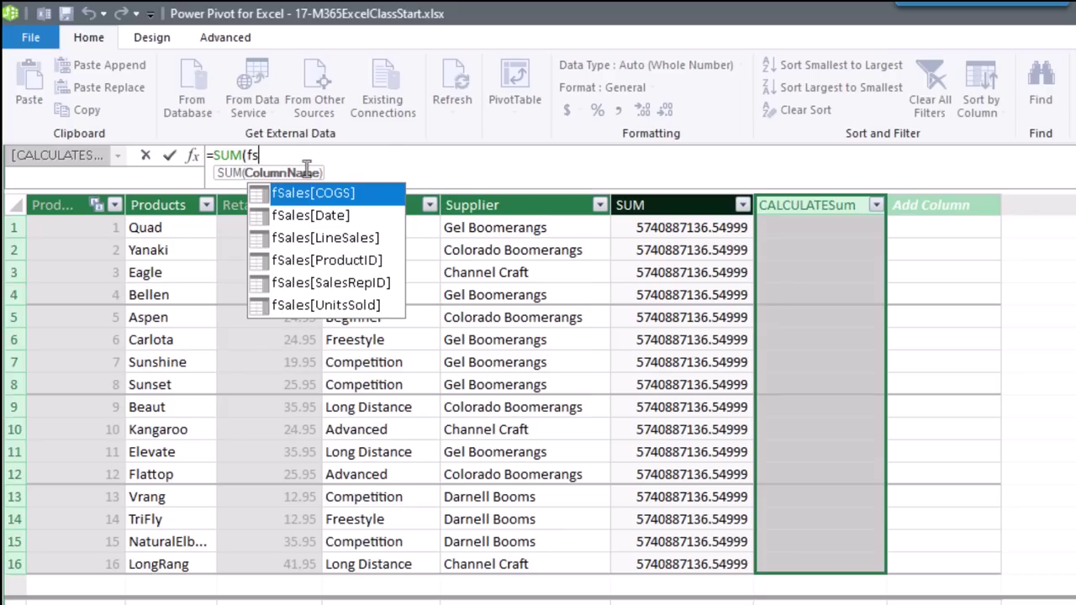
{"action": "key", "text": "Down"}
{"action": "key", "text": "Down"}
{"action": "key", "text": "Tab"}
{"action": "type", "text": ")"}
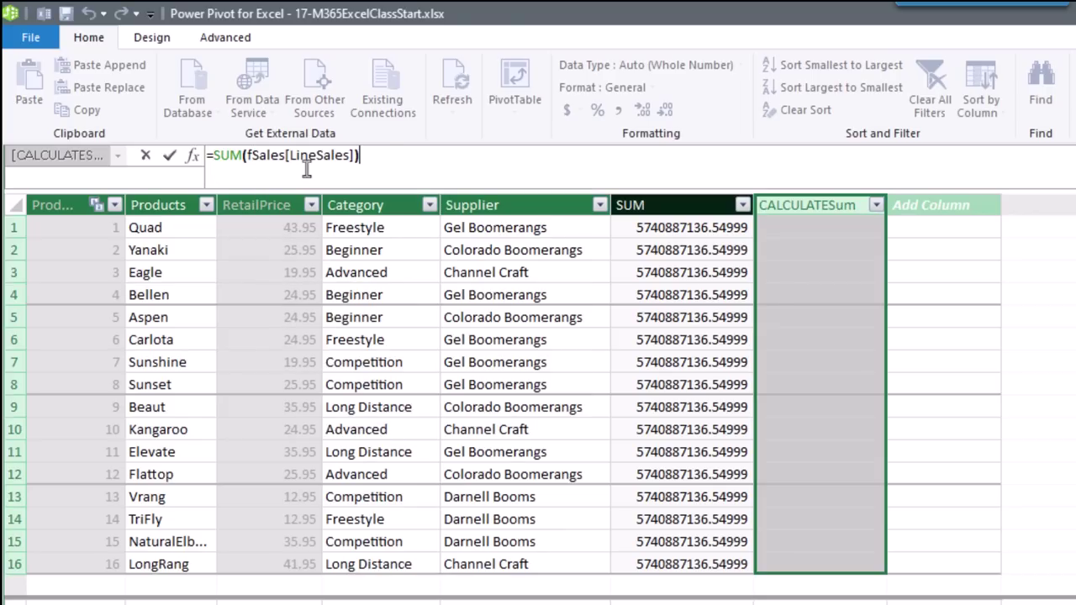
{"action": "key", "text": "Return"}
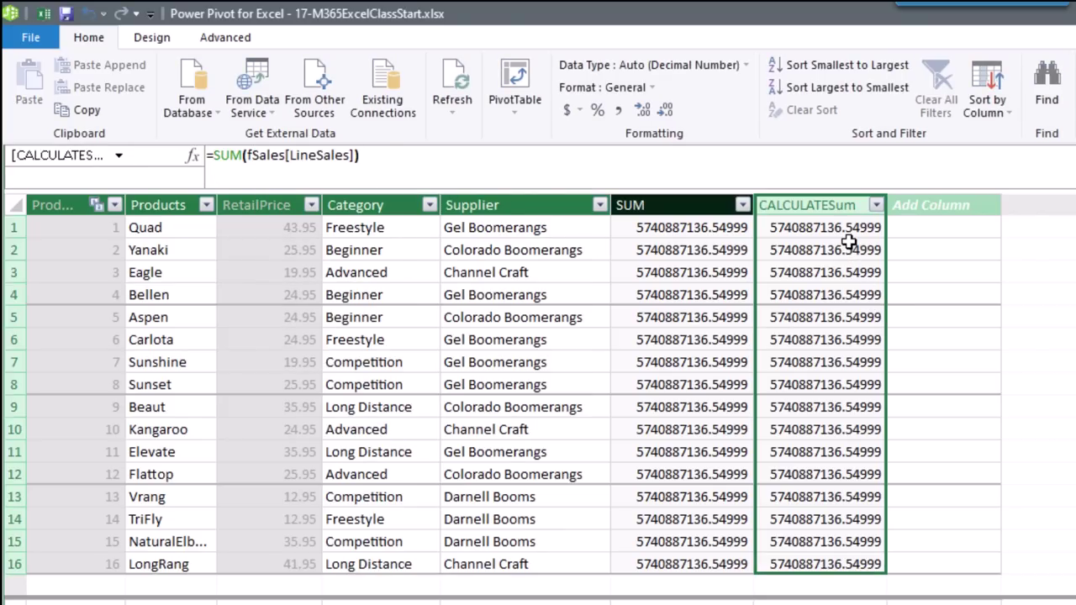
Wrap the CALCULATESum formula in CALCULATE so each product gets its own total.
{"action": "left_click", "coordinate": [215, 154]}
{"action": "type", "text": "C"}
{"action": "key", "text": "Tab"}
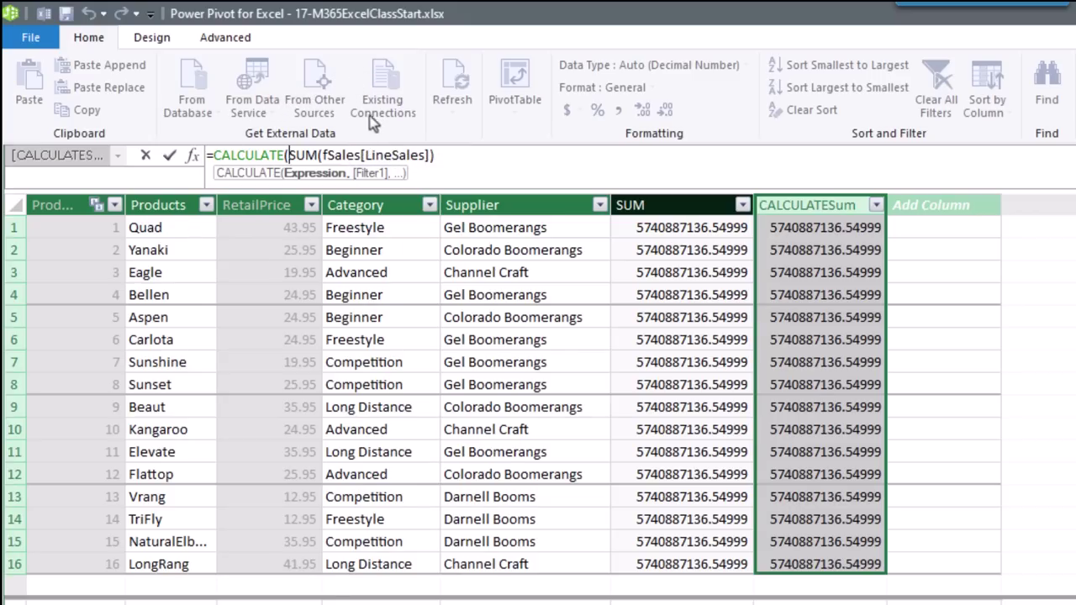
{"action": "left_click", "coordinate": [471, 162]}
{"action": "type", "text": ")"}
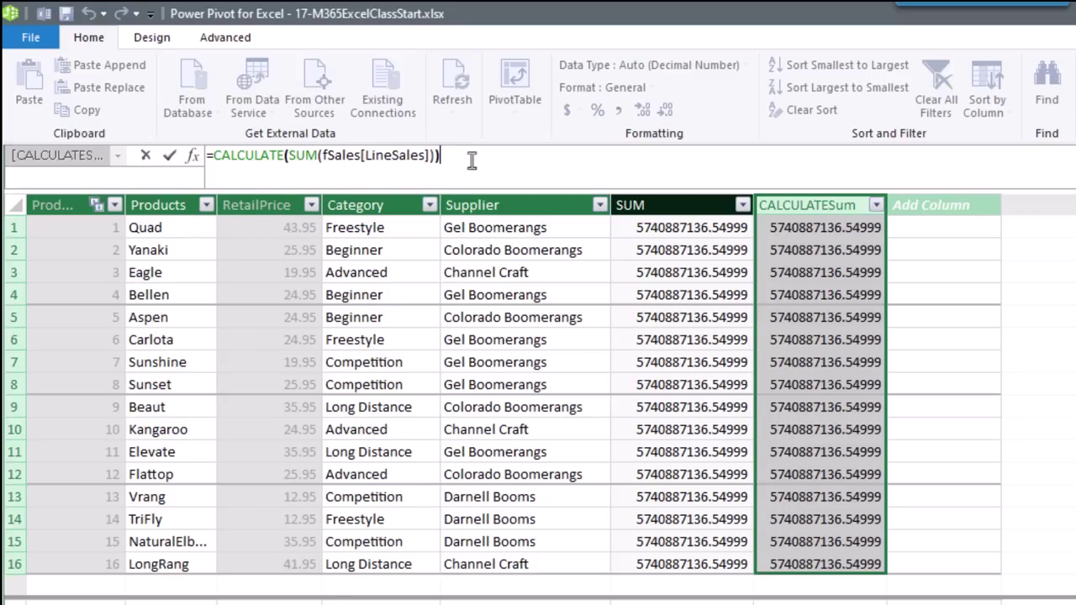
{"action": "key", "text": "Return"}
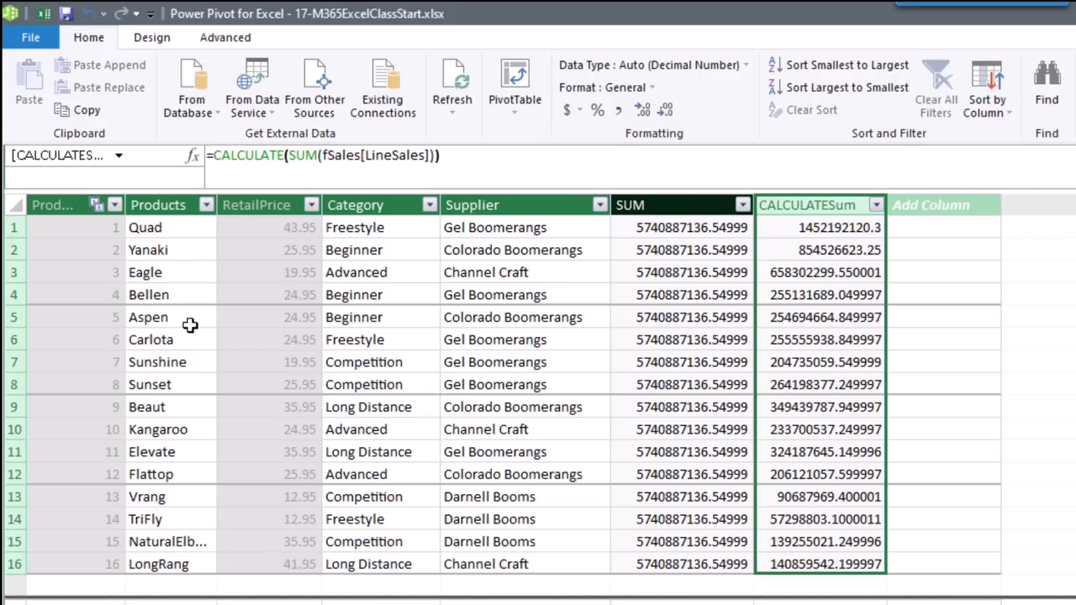
{"action": "left_click", "coordinate": [799, 322]}
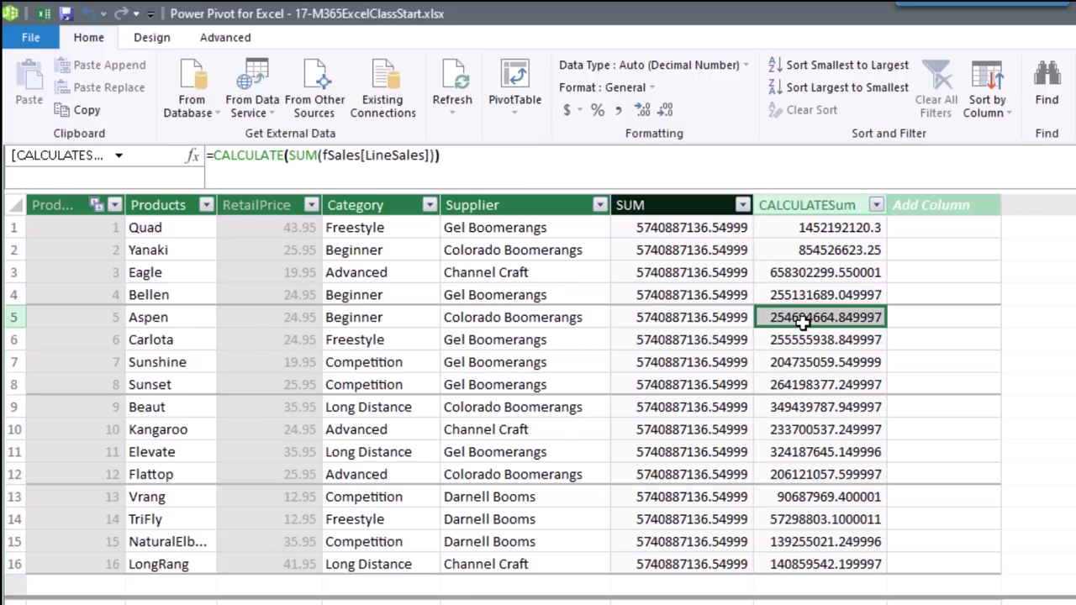
{"action": "left_click", "coordinate": [437, 160]}
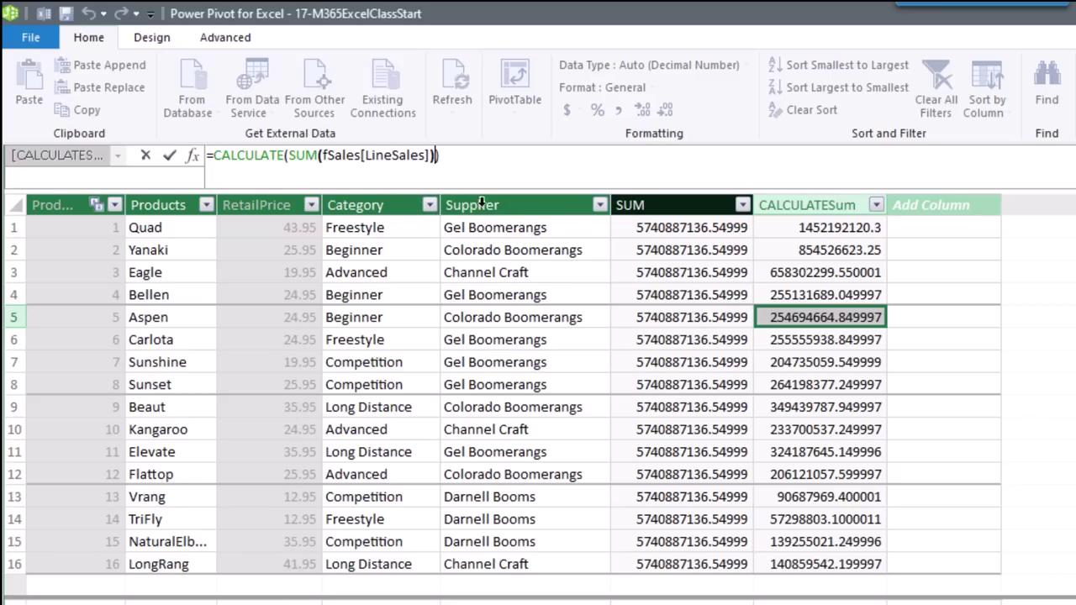
{"action": "key", "text": "Return"}
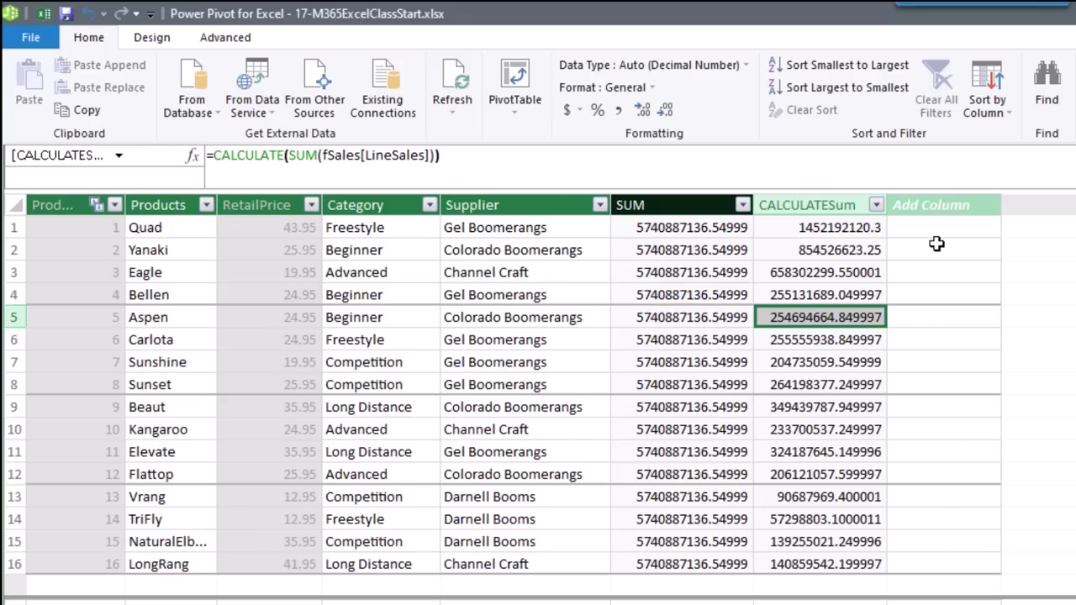
Add a HiddenCALCULATE column with formula =[TotalSales($)] and inspect the Carlota row's value.
{"action": "left_click", "coordinate": [956, 215]}
{"action": "double_click", "coordinate": [956, 212]}
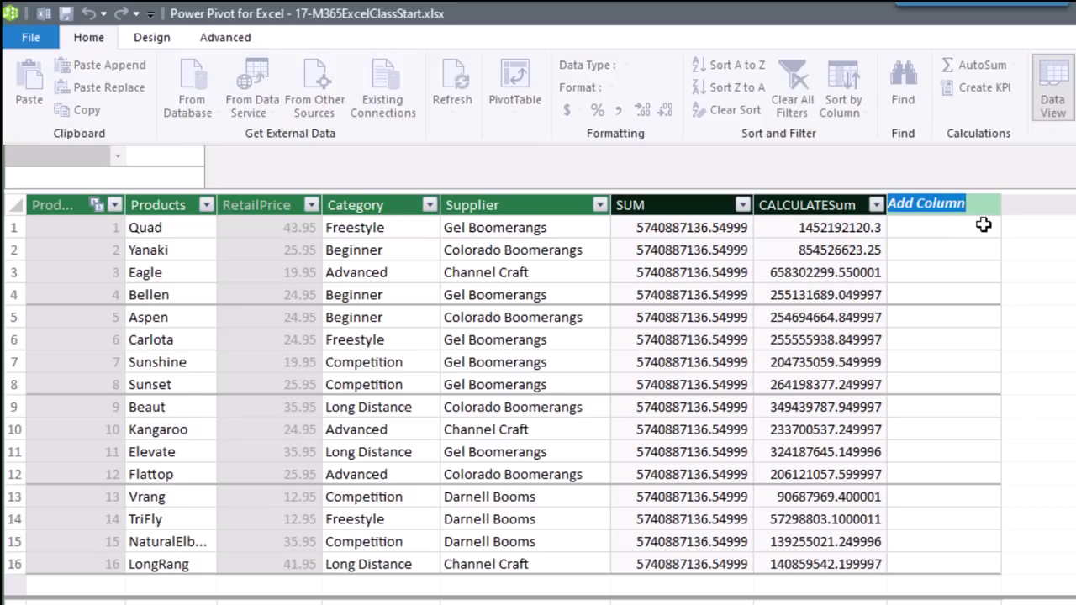
{"action": "type", "text": "HiddenCALCULATE"}
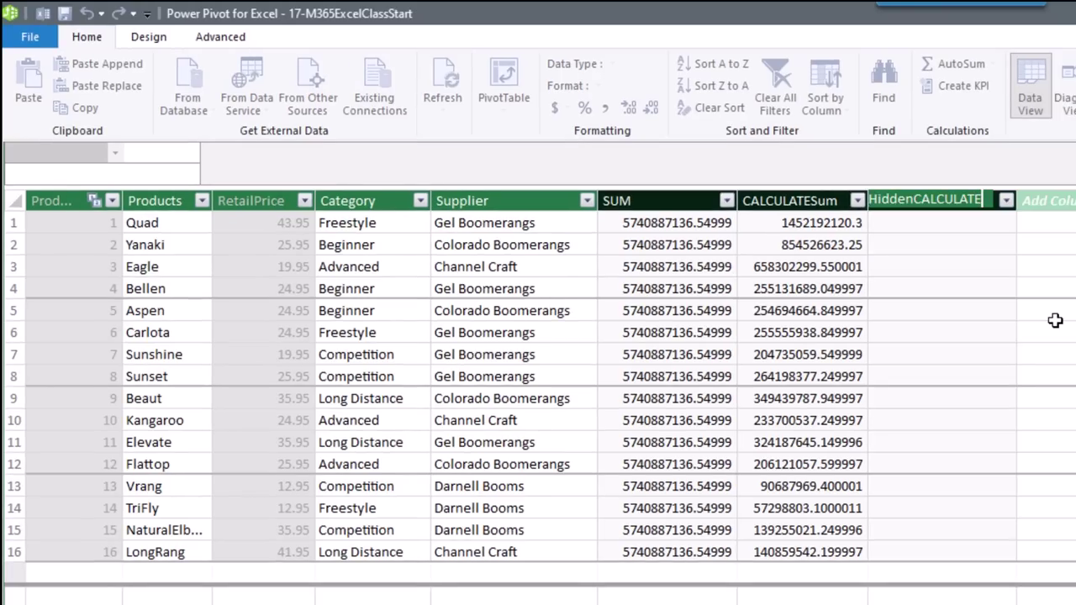
{"action": "key", "text": "Return"}
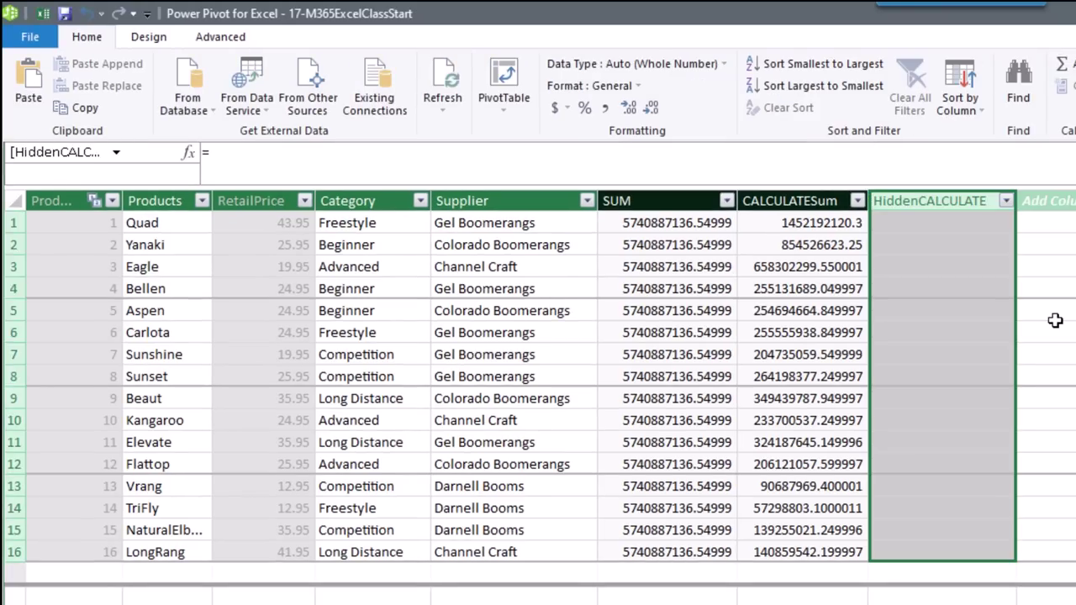
{"action": "left_click", "coordinate": [235, 150]}
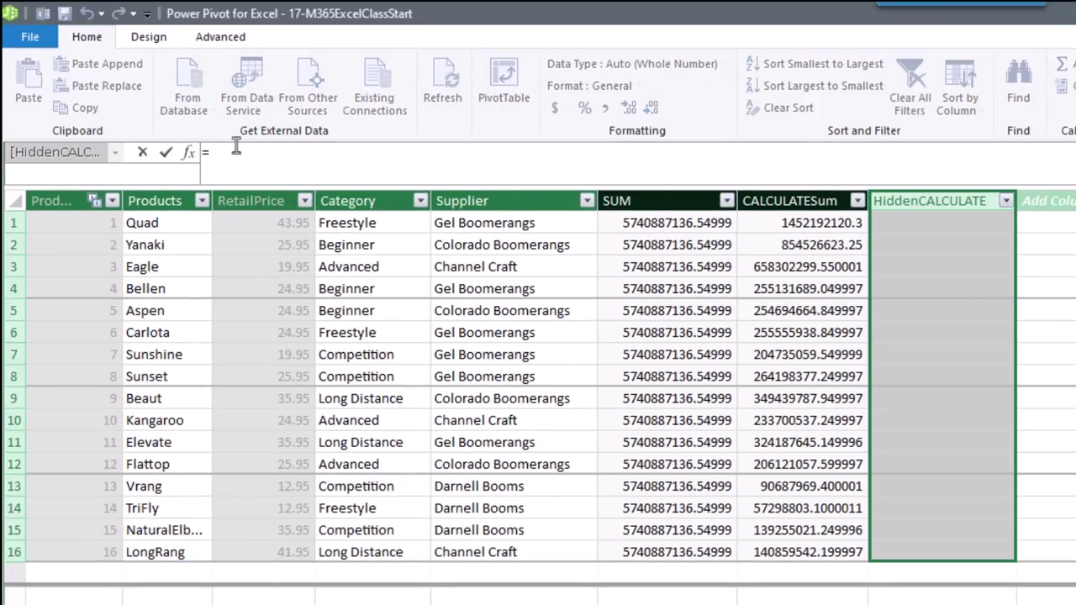
{"action": "type", "text": "["}
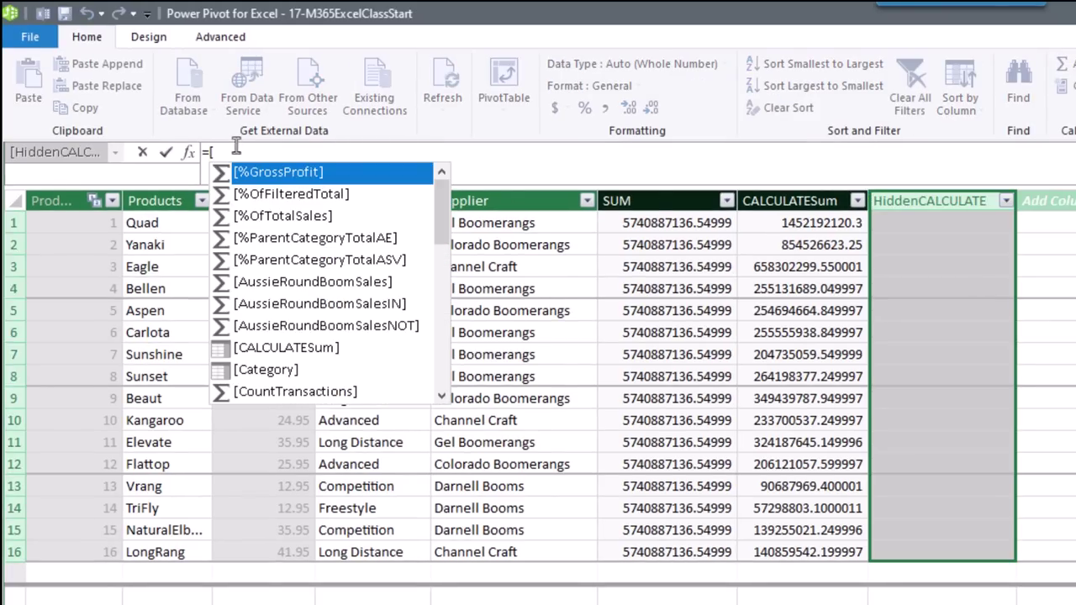
{"action": "type", "text": "t"}
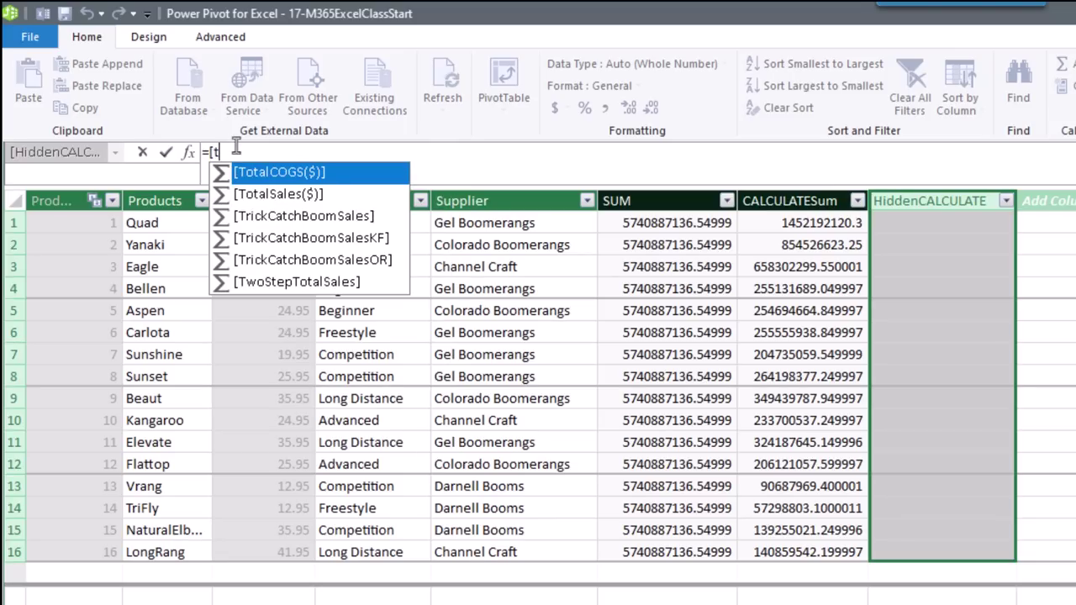
{"action": "key", "text": "Down"}
{"action": "key", "text": "Tab"}
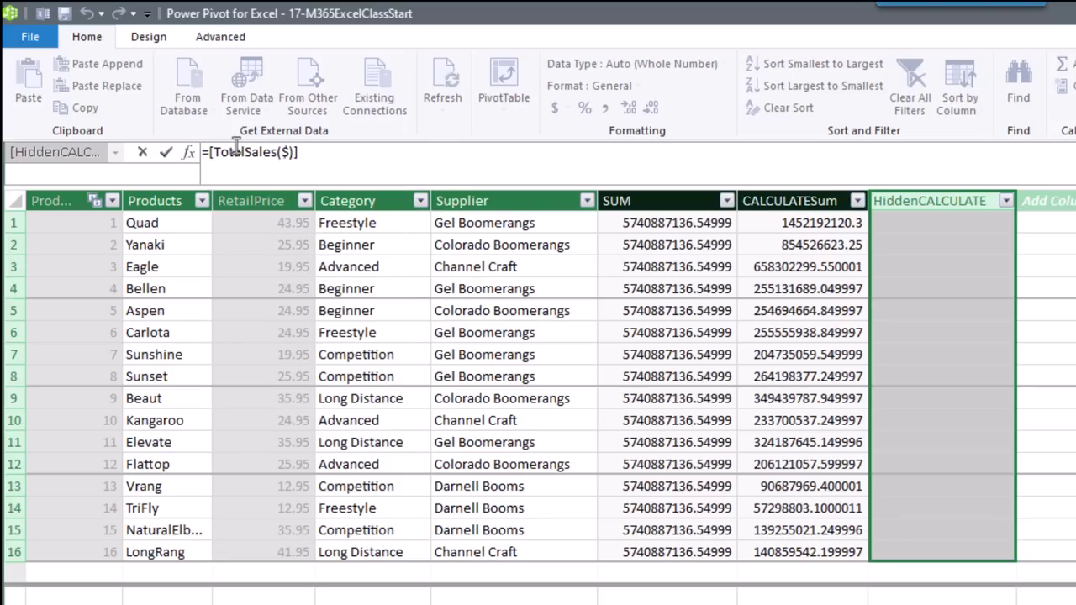
{"action": "key", "text": "Return"}
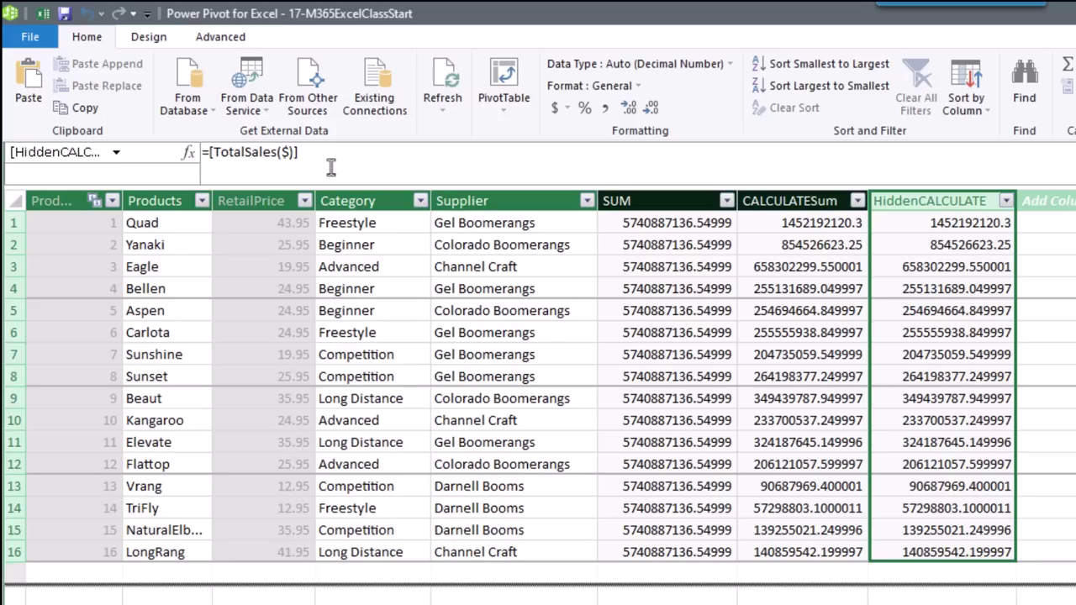
{"action": "left_click", "coordinate": [906, 335]}
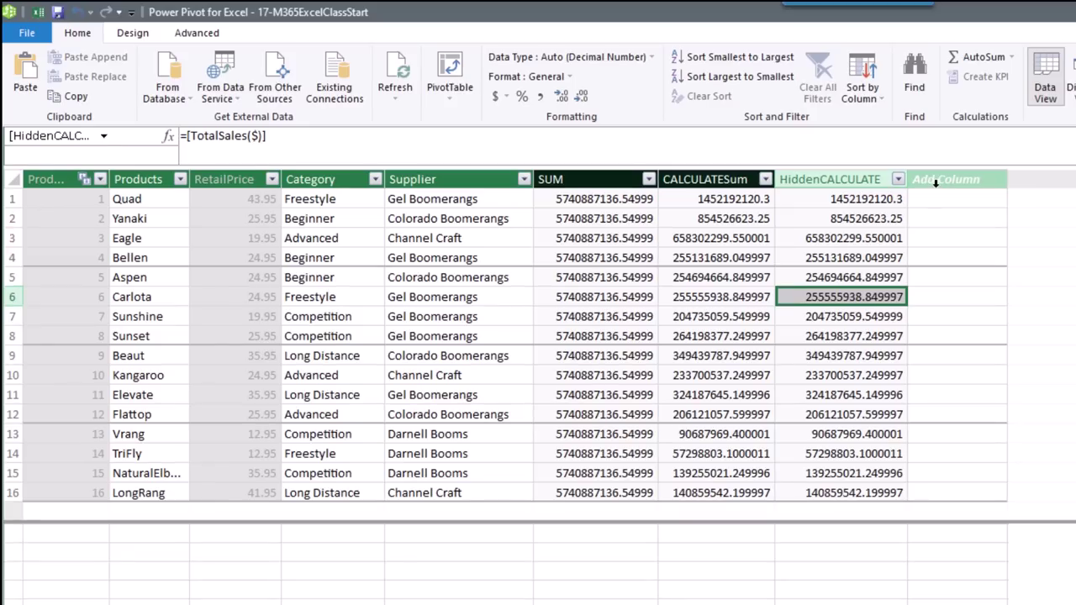
Add a new dProduct column named Product%ofTotal.
{"action": "double_click", "coordinate": [1048, 203]}
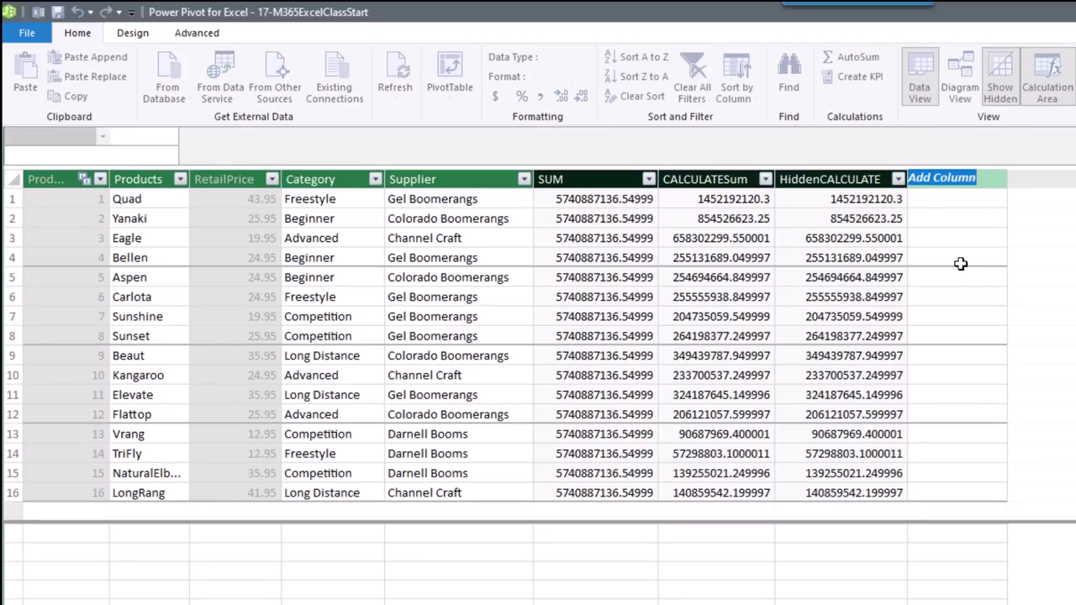
{"action": "type", "text": "Product%ofTotal"}
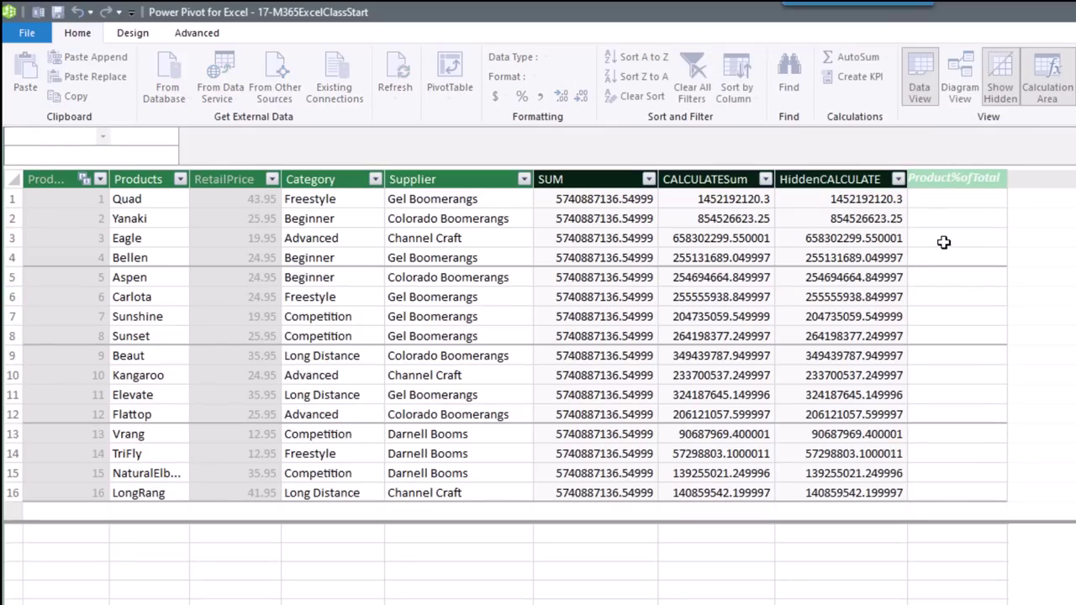
{"action": "key", "text": "Return"}
Fill Product%ofTotal with =[TotalSales($)]/SUM(fSales[LineSales]), giving Quad 0.2530.
{"action": "left_click", "coordinate": [226, 137]}
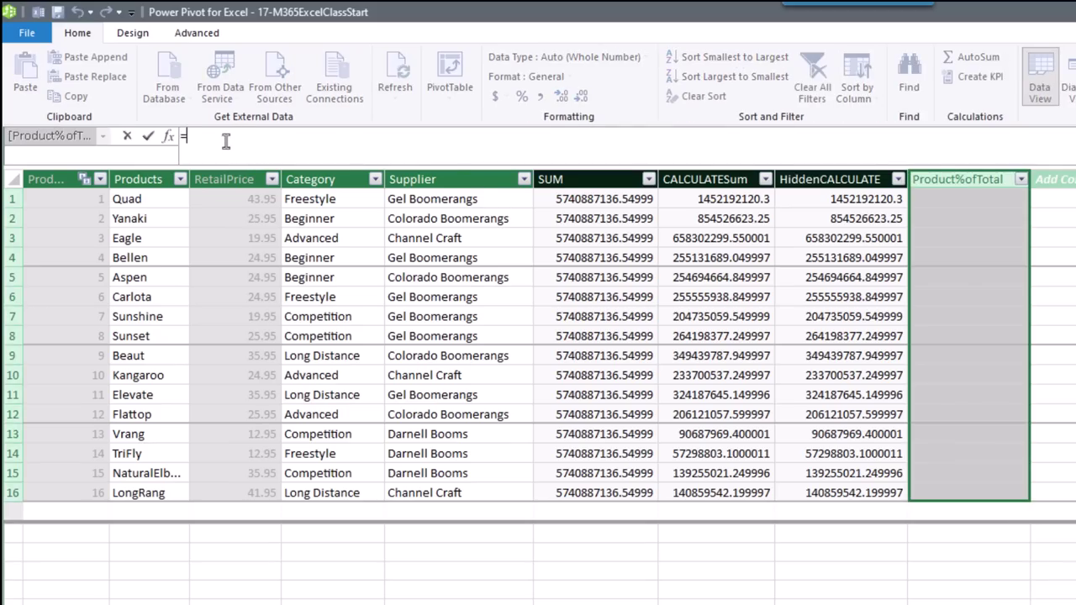
{"action": "type", "text": "[t"}
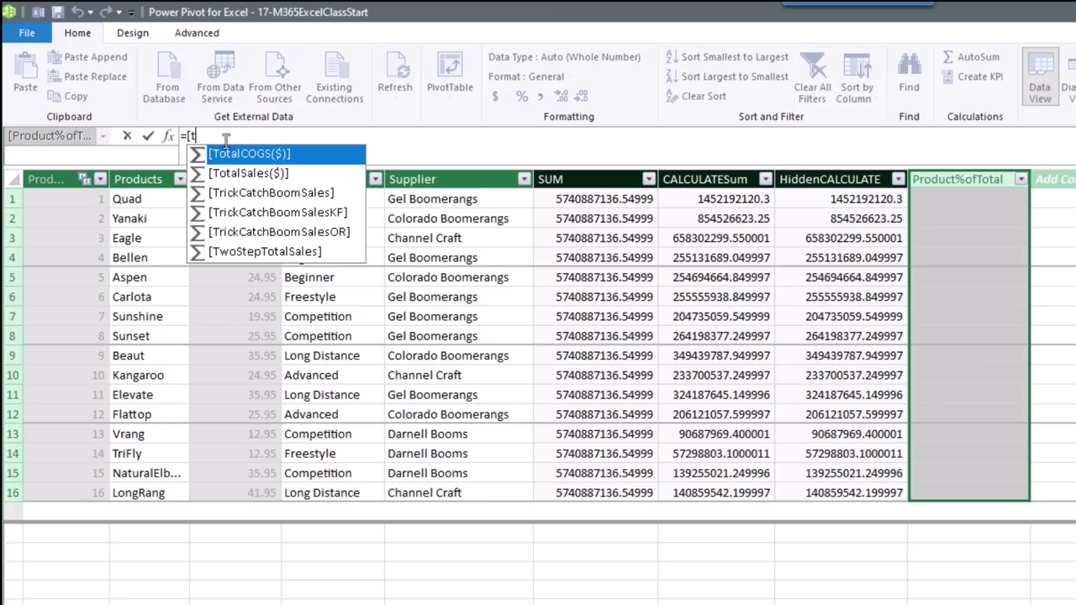
{"action": "key", "text": "Down"}
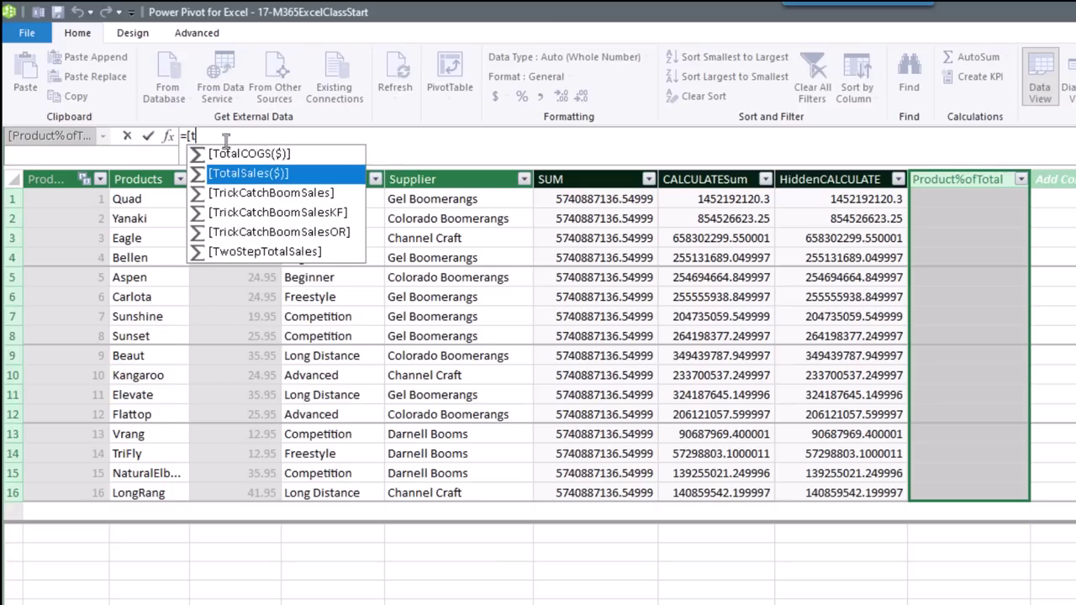
{"action": "key", "text": "Tab"}
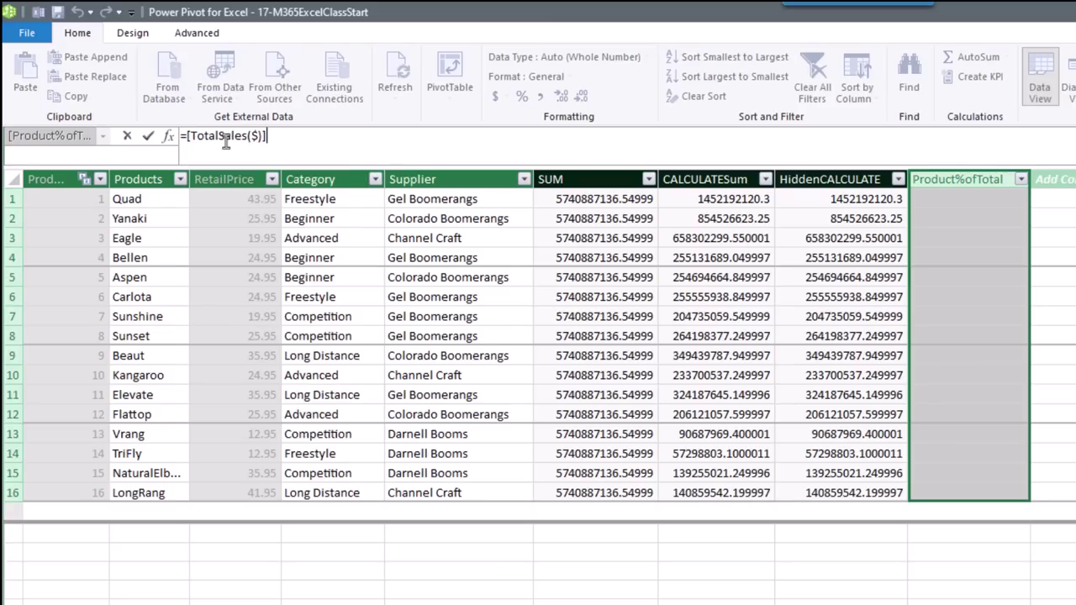
{"action": "type", "text": "/"}
{"action": "type", "text": "S"}
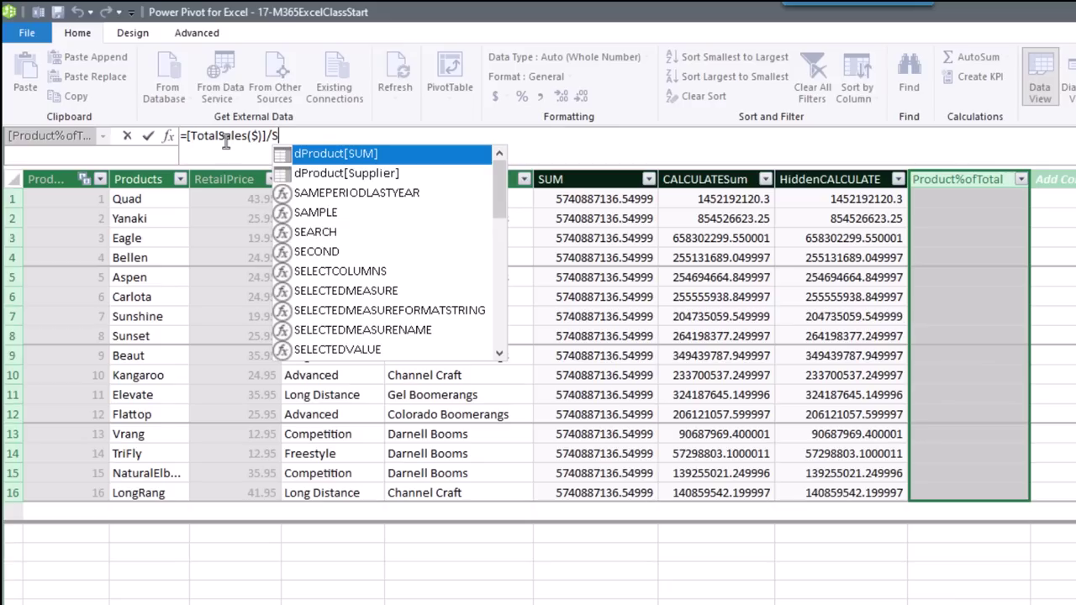
{"action": "type", "text": "UM("}
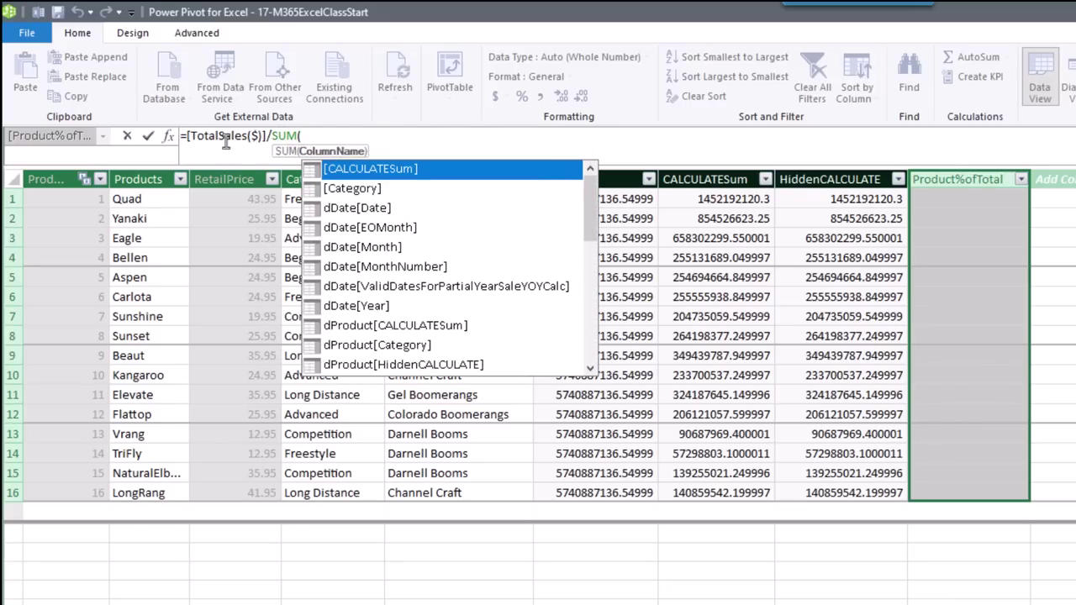
{"action": "type", "text": "fs"}
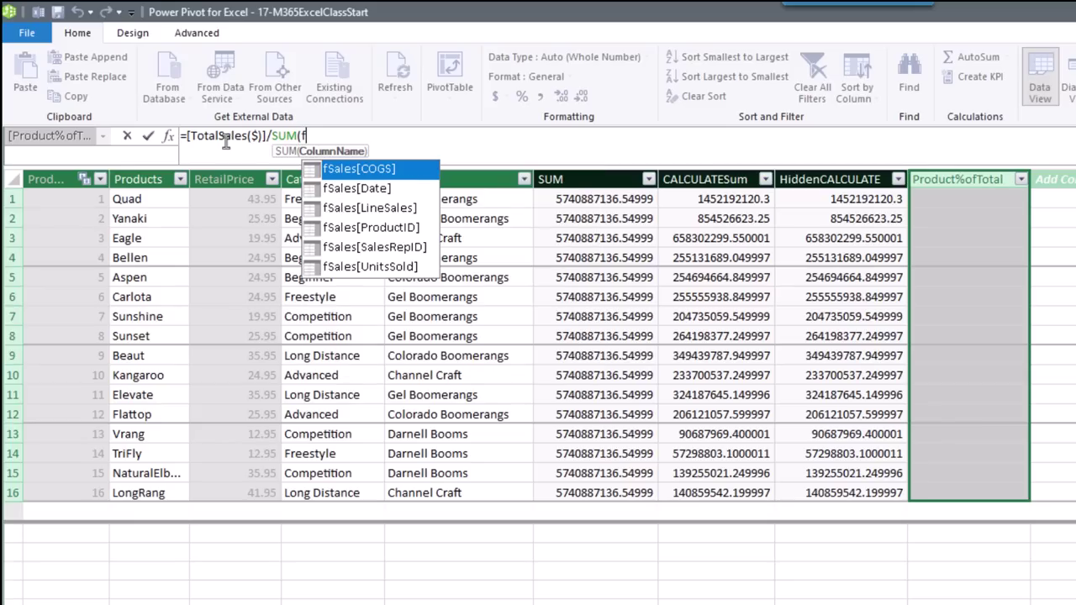
{"action": "key", "text": "Down"}
{"action": "key", "text": "Down"}
{"action": "key", "text": "Tab"}
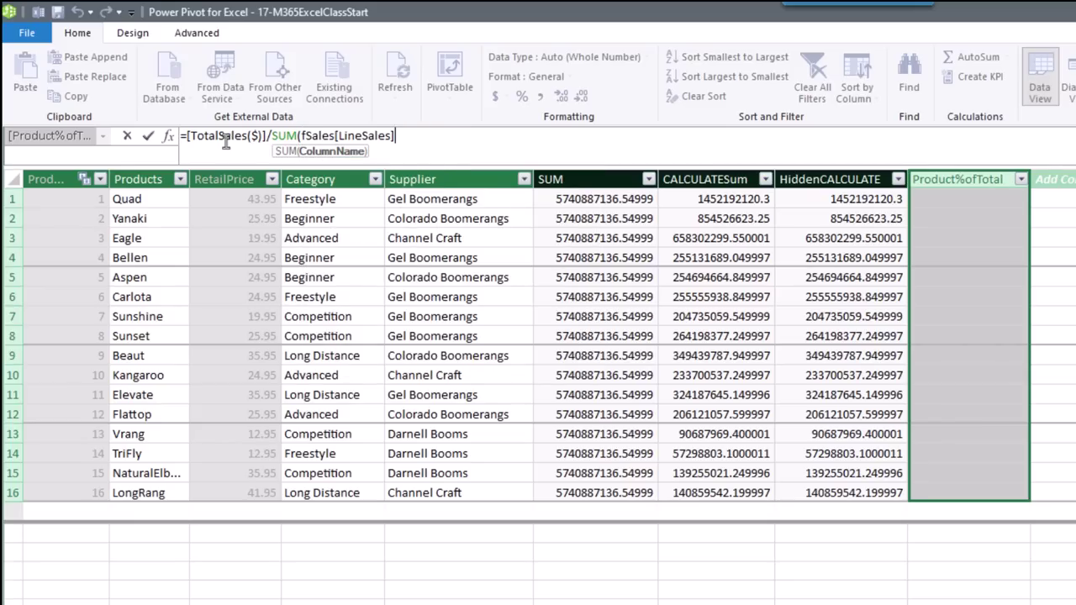
{"action": "type", "text": ")"}
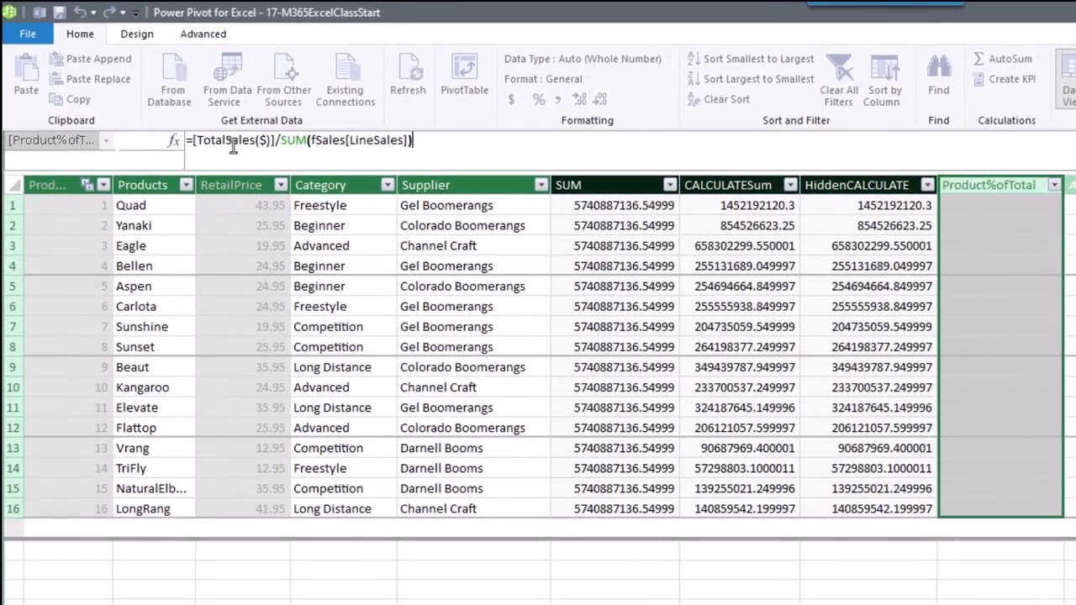
{"action": "key", "text": "Return"}
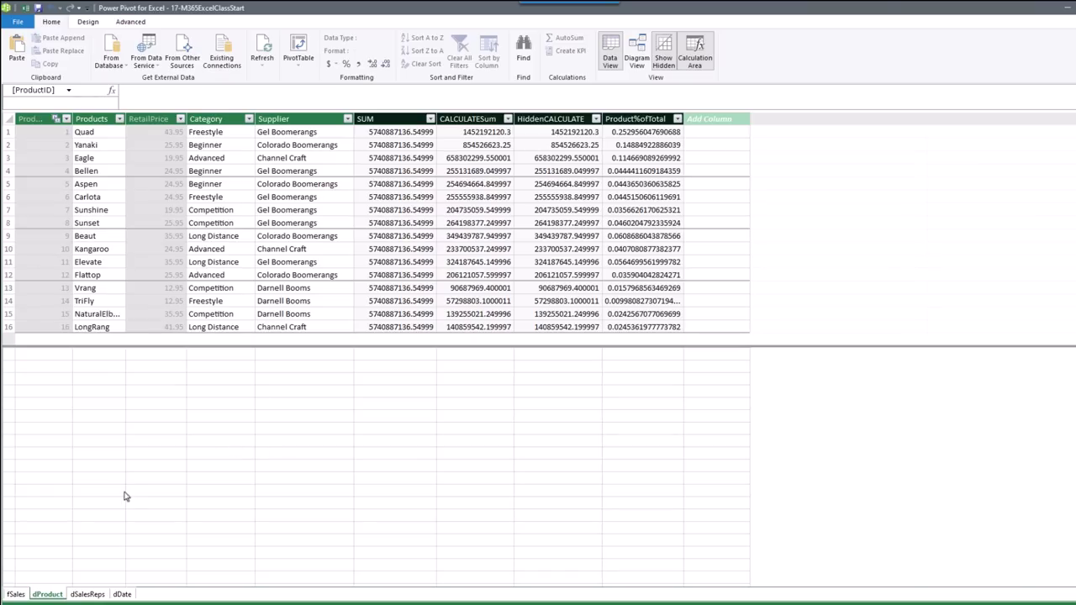
Open the fSales table and scroll through its measures in the calculation area.
{"action": "left_click", "coordinate": [17, 595]}
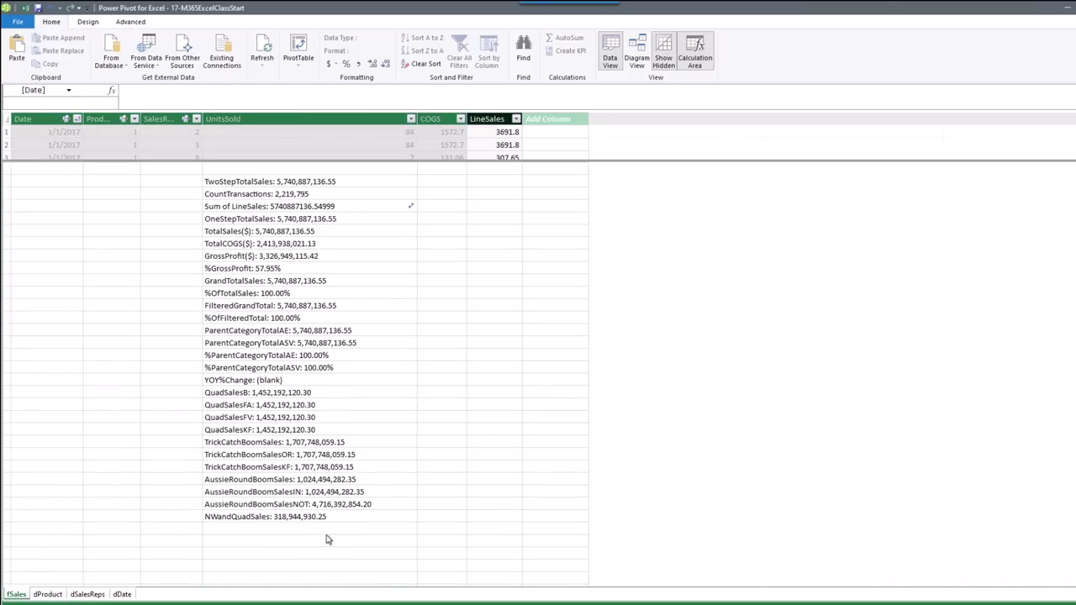
{"action": "scroll", "coordinate": [435, 479], "scroll_direction": "down", "scroll_amount": 3}
{"action": "scroll", "coordinate": [435, 481], "scroll_direction": "down", "scroll_amount": 6}
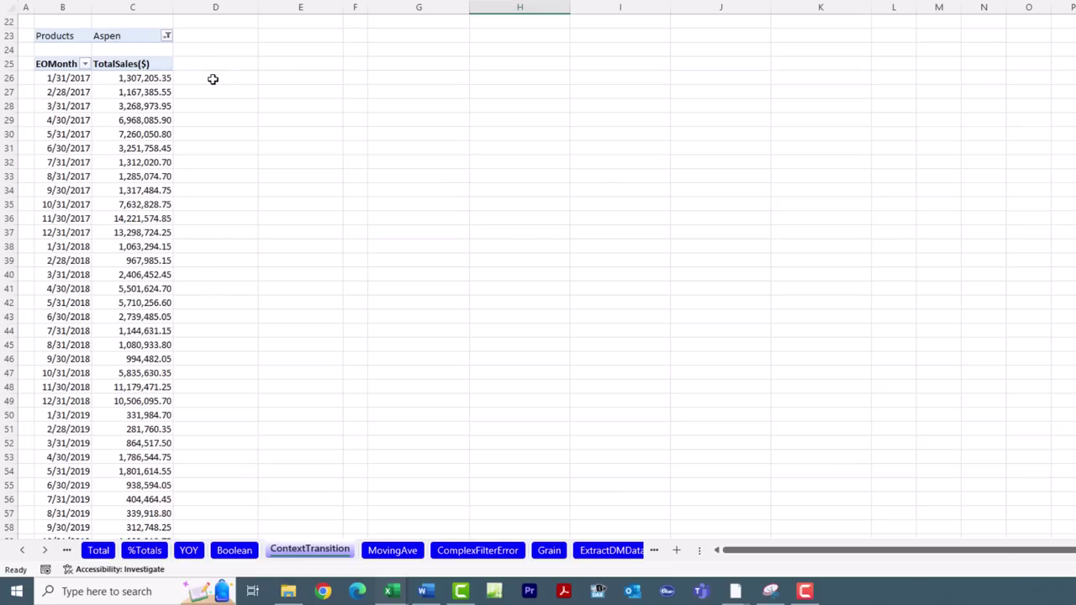
Enter =AVERAGE(C26:C112) in E27 to average Aspen's monthly TotalSales($) values.
{"action": "left_click", "coordinate": [272, 92]}
{"action": "type", "text": "=aver"}
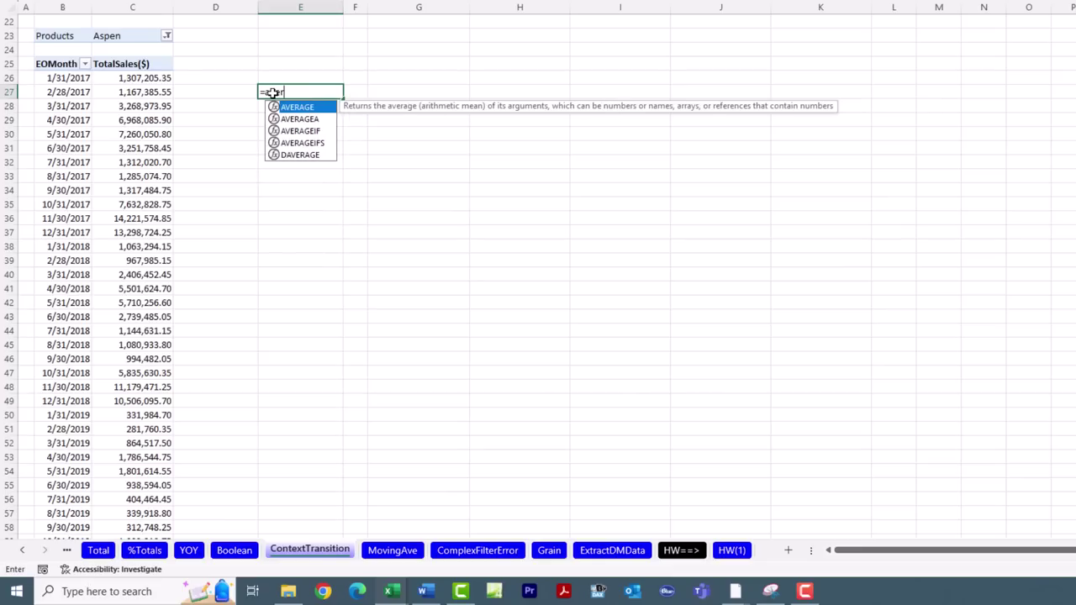
{"action": "key", "text": "Tab"}
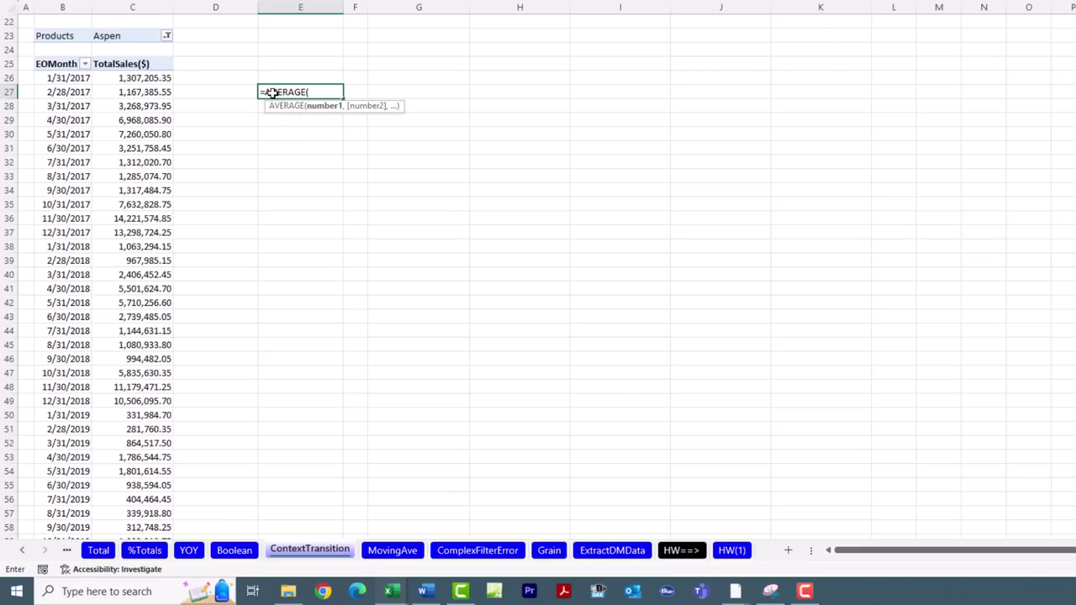
{"action": "left_click", "coordinate": [160, 78]}
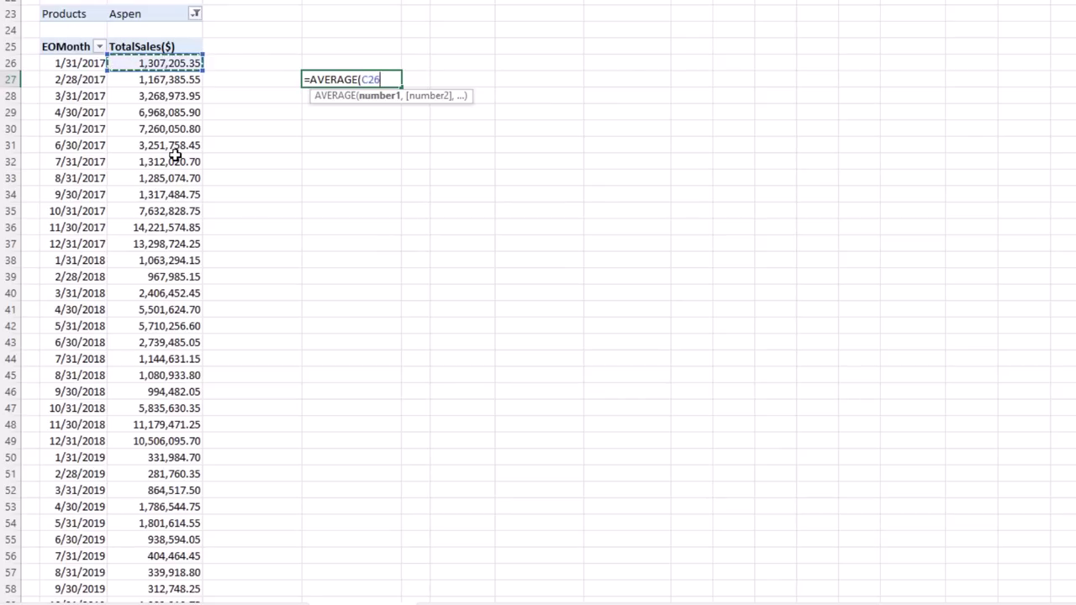
{"action": "key", "text": "ctrl+shift+Down"}
{"action": "key", "text": "Return"}
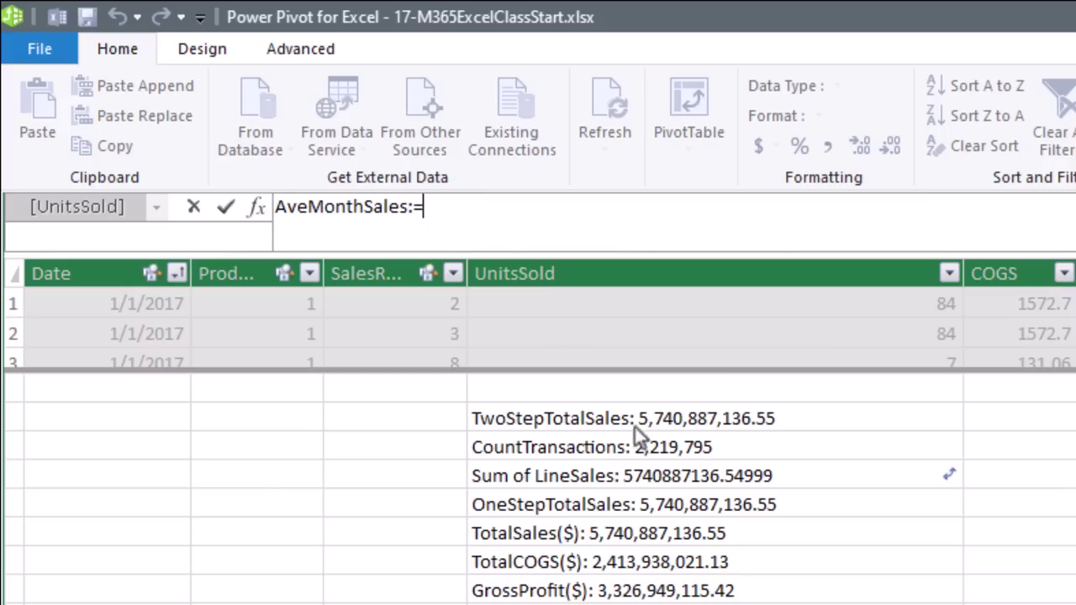
Start the AveMonthSales measure as AVERAGEX over VALUES(dDate[EOMonth]).
{"action": "type", "text": "aver"}
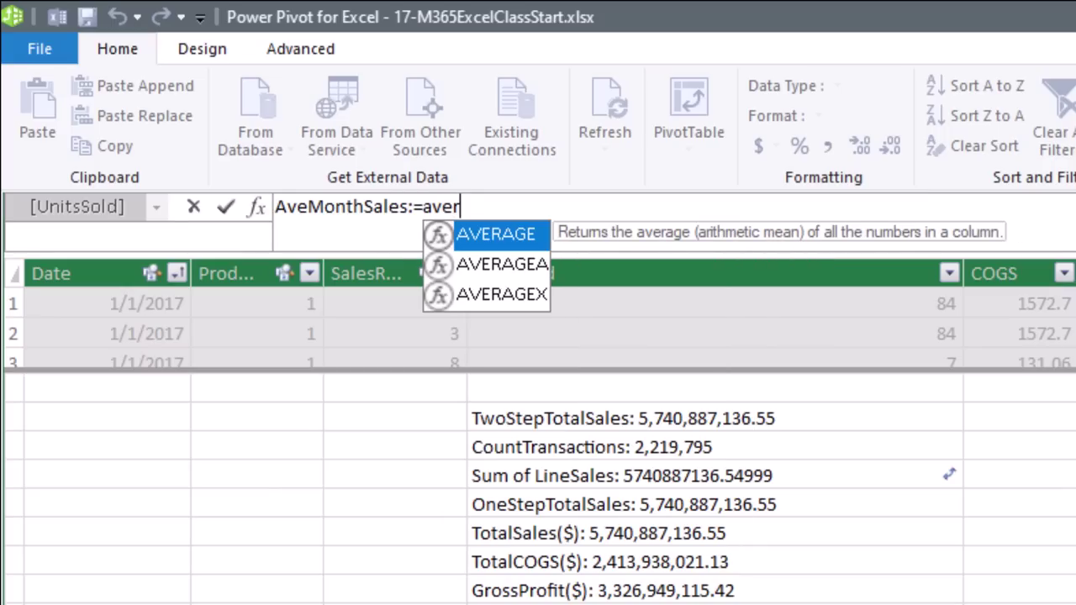
{"action": "key", "text": "Down"}
{"action": "key", "text": "Down"}
{"action": "key", "text": "Tab"}
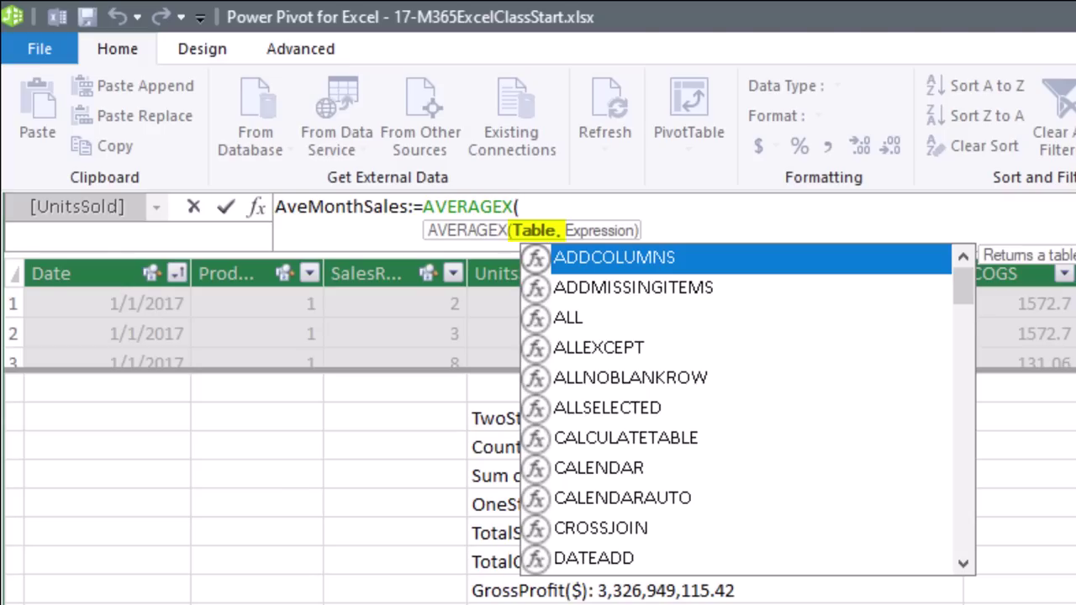
{"action": "type", "text": "values"}
{"action": "key", "text": "Tab"}
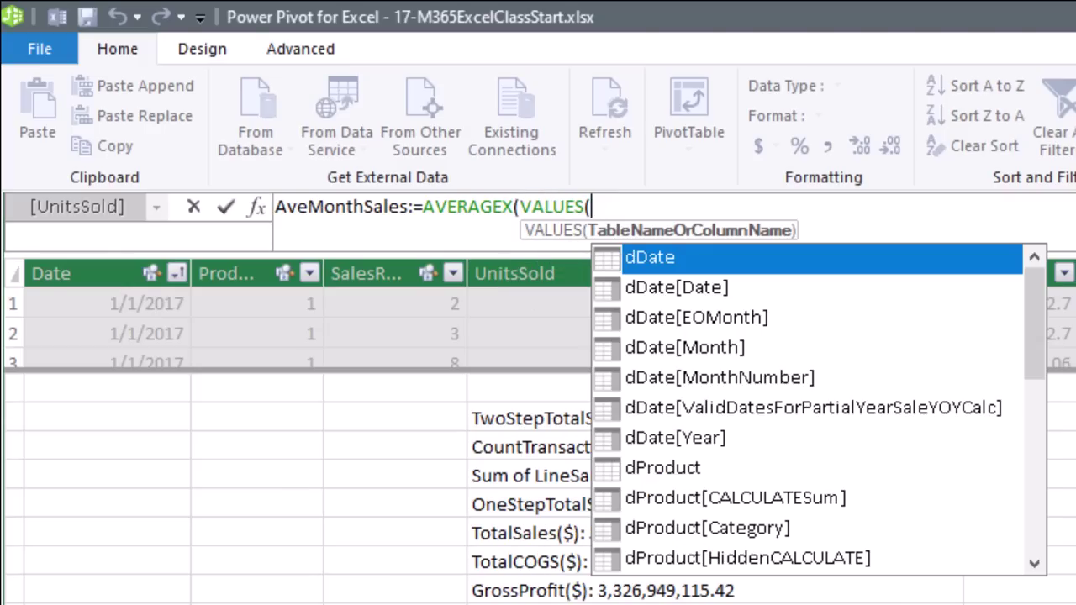
{"action": "type", "text": "d"}
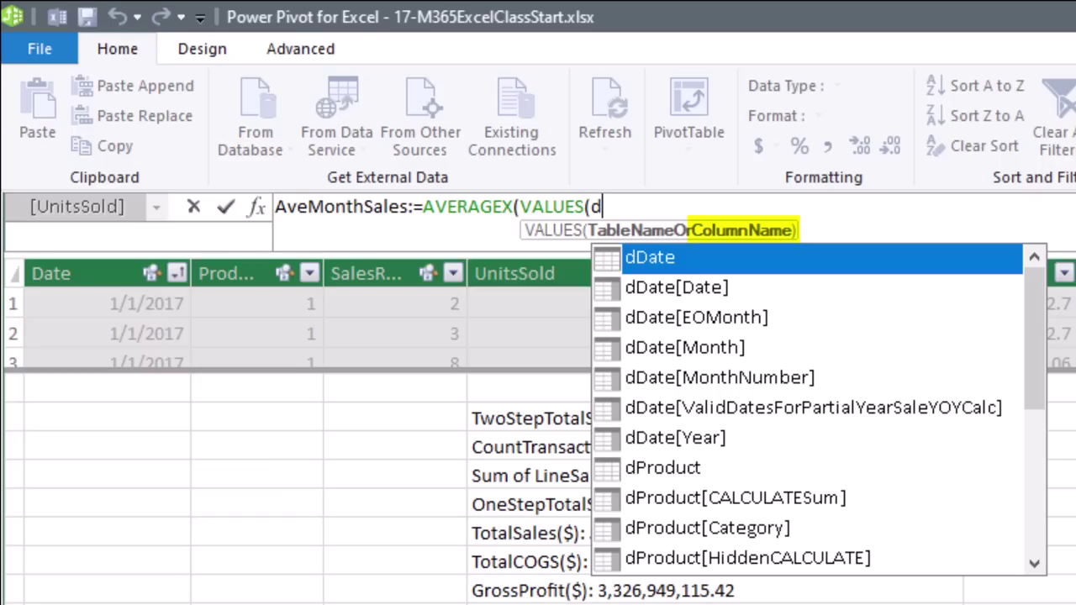
{"action": "key", "text": "Down"}
{"action": "key", "text": "Down"}
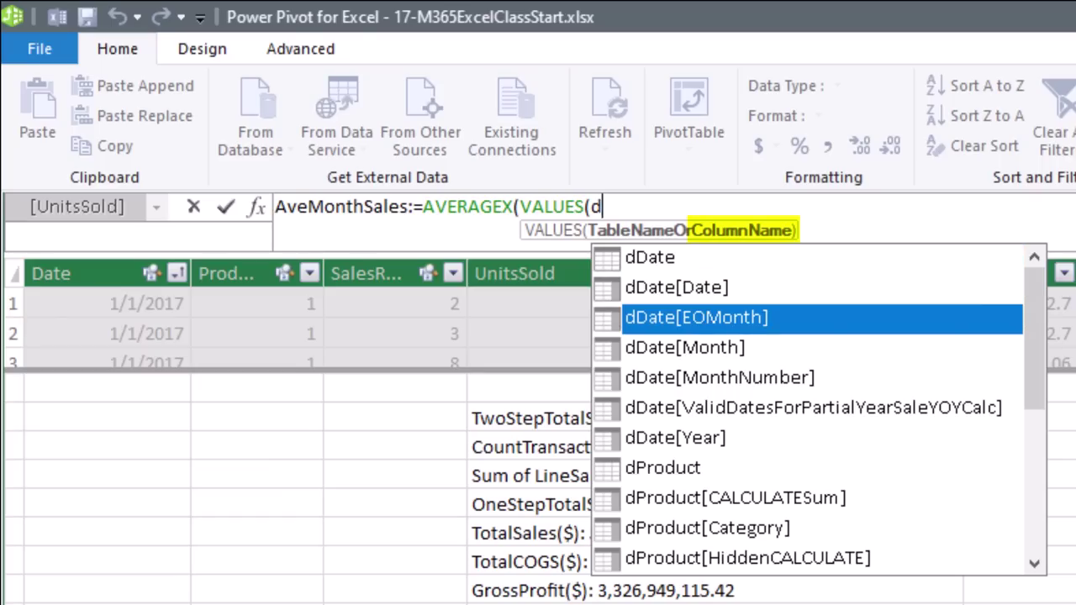
{"action": "key", "text": "Tab"}
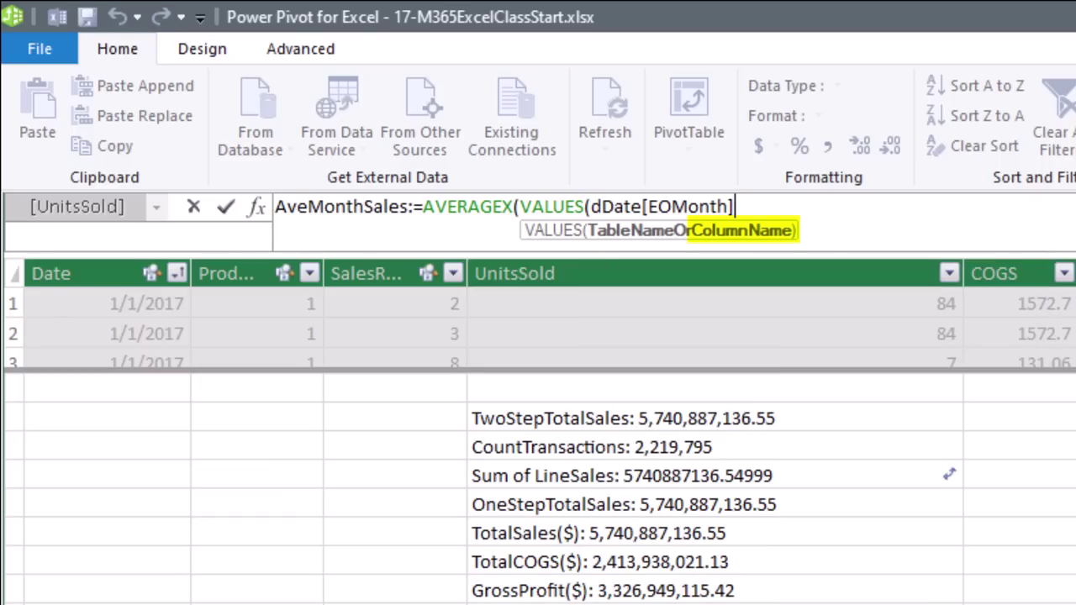
{"action": "type", "text": ")"}
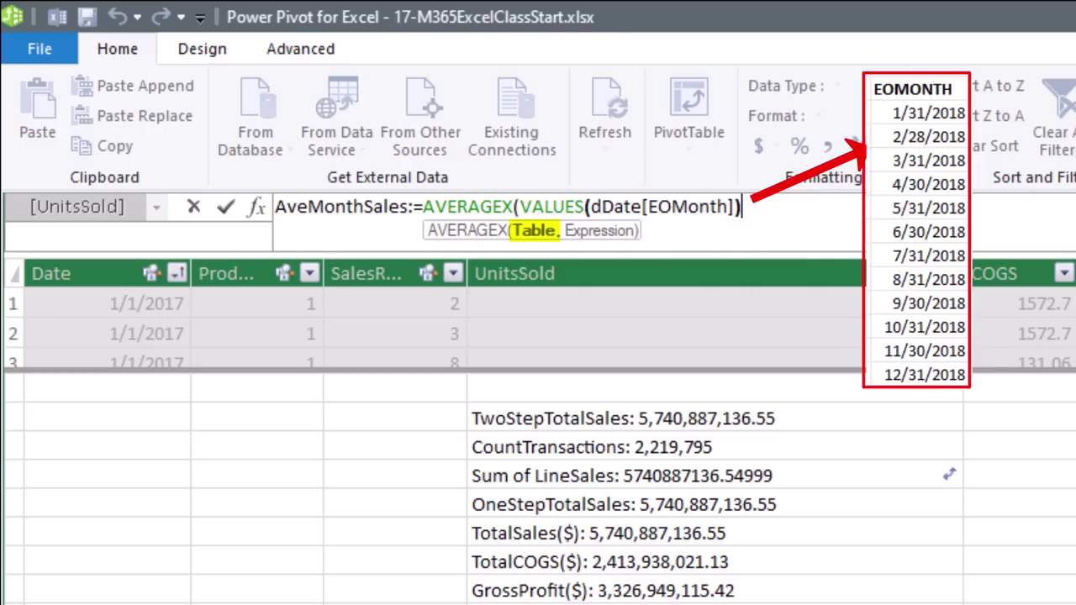
Finish AveMonthSales with [TotalSales($)] as the averaged expression and return to the workbook.
{"action": "type", "text": ","}
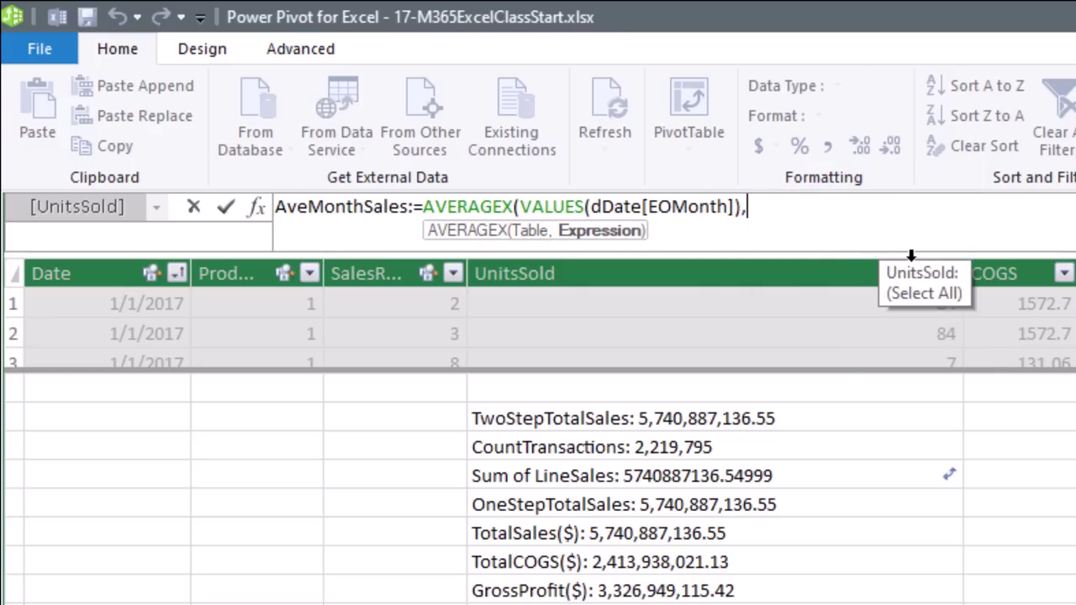
{"action": "type", "text": "[t"}
{"action": "key", "text": "Down"}
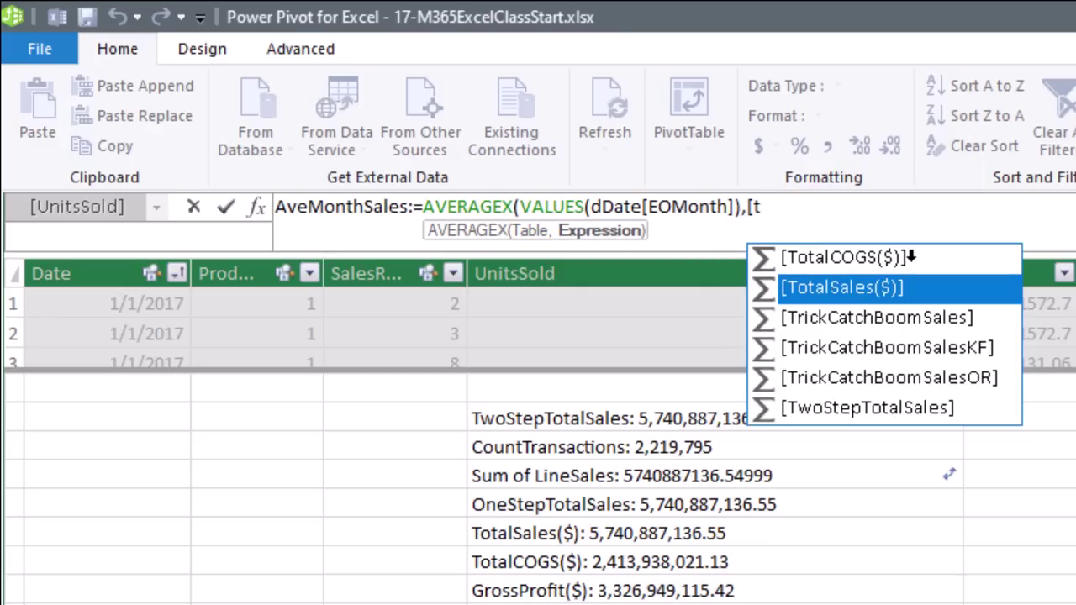
{"action": "key", "text": "Tab"}
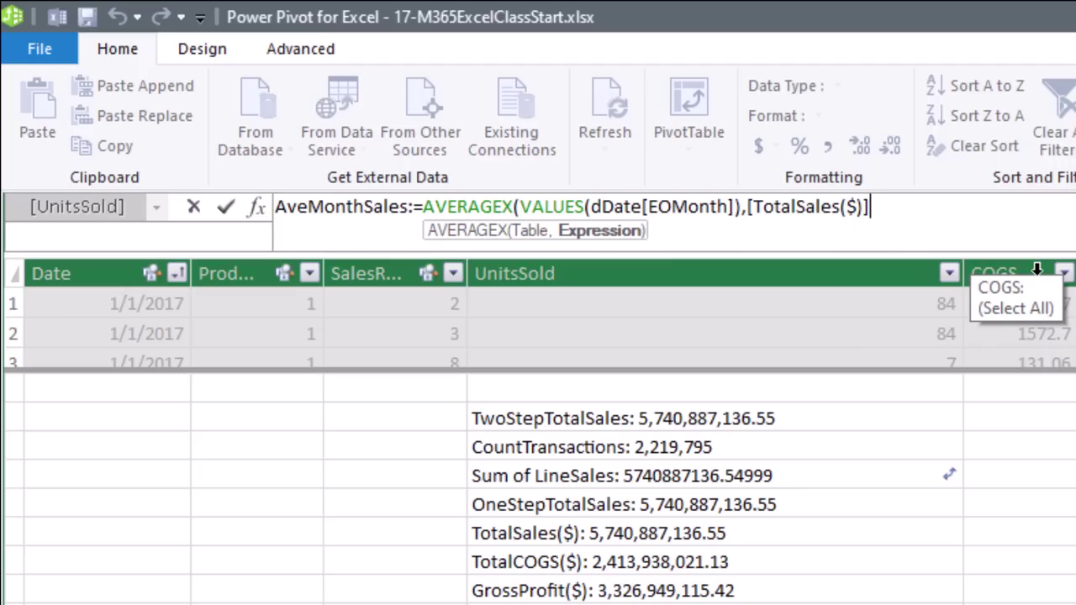
{"action": "type", "text": ")"}
{"action": "key", "text": "Return"}
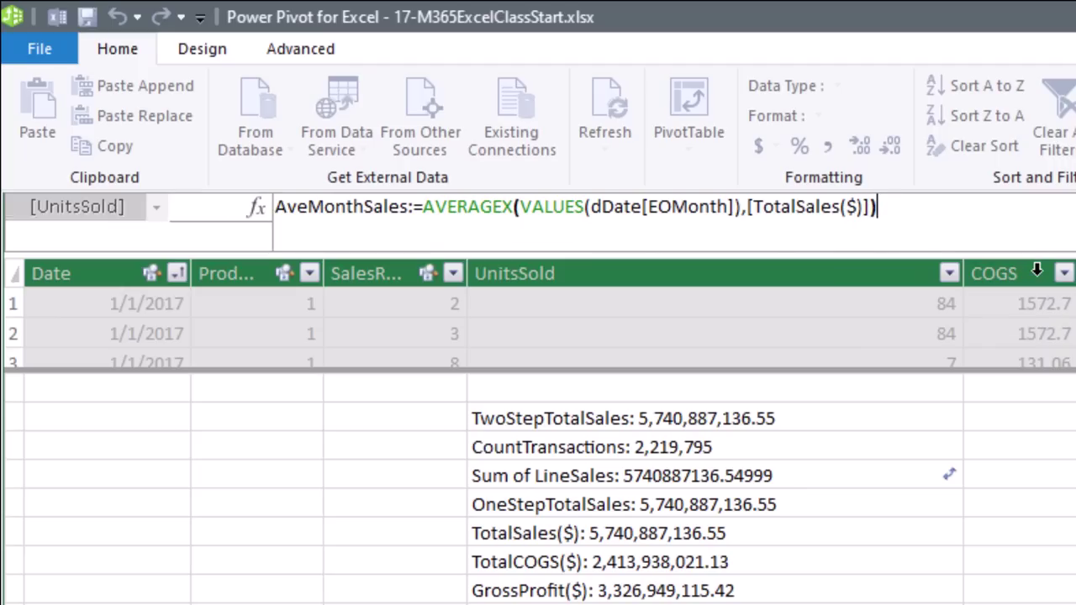
{"action": "key", "text": "alt+Tab"}
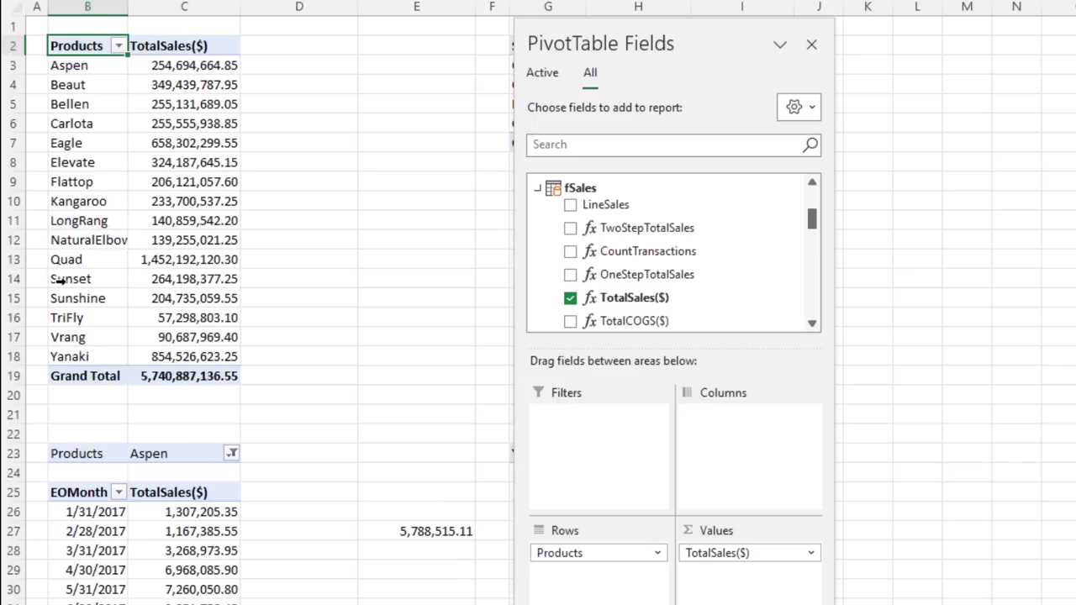
Add AveMonthSales to the Products PivotTable (Aspen 2,927,524.88) and move the field list aside.
{"action": "scroll", "coordinate": [711, 240], "scroll_direction": "down", "scroll_amount": 5}
{"action": "scroll", "coordinate": [698, 274], "scroll_direction": "down", "scroll_amount": 6}
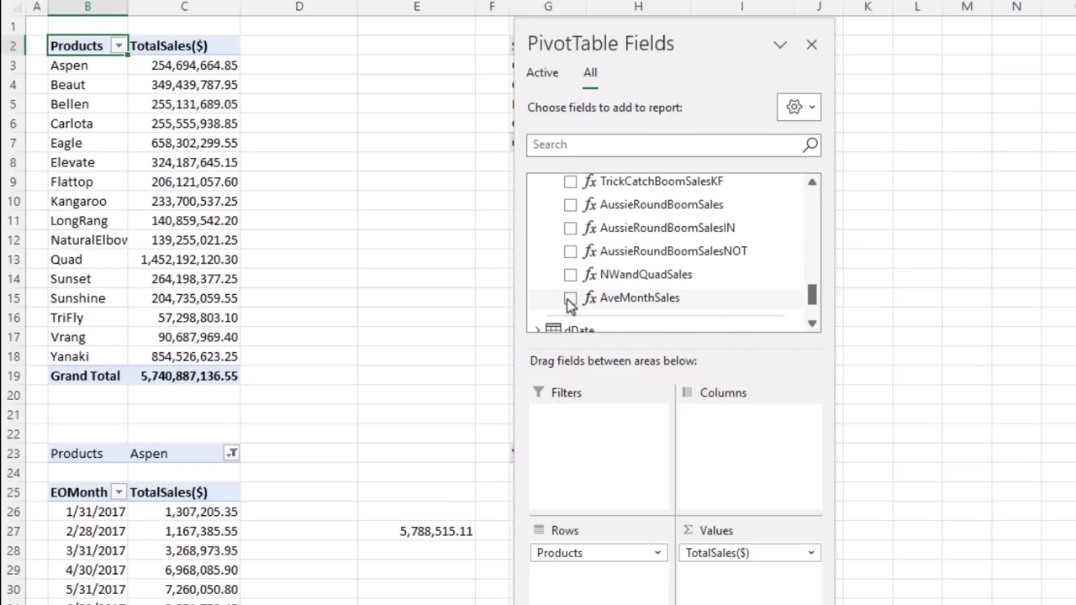
{"action": "left_click", "coordinate": [571, 297]}
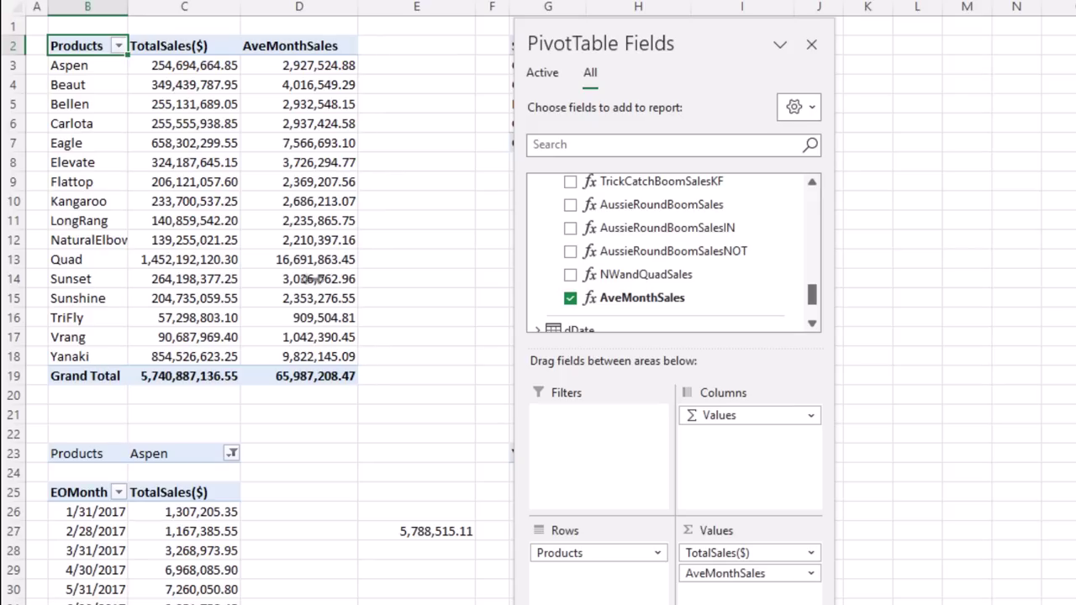
{"action": "left_click", "coordinate": [311, 68]}
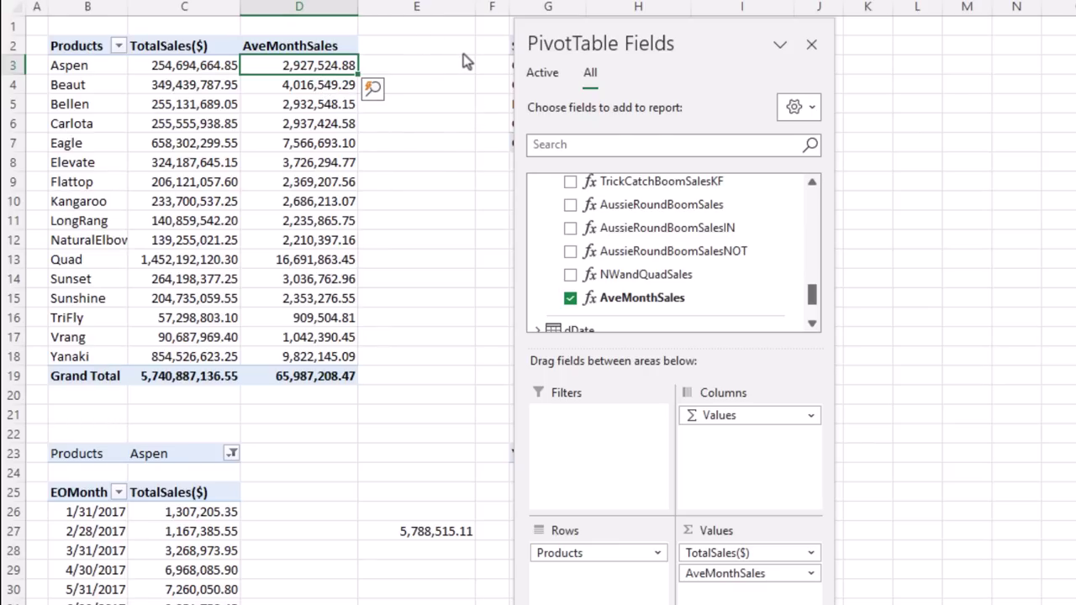
{"action": "left_click", "coordinate": [320, 200]}
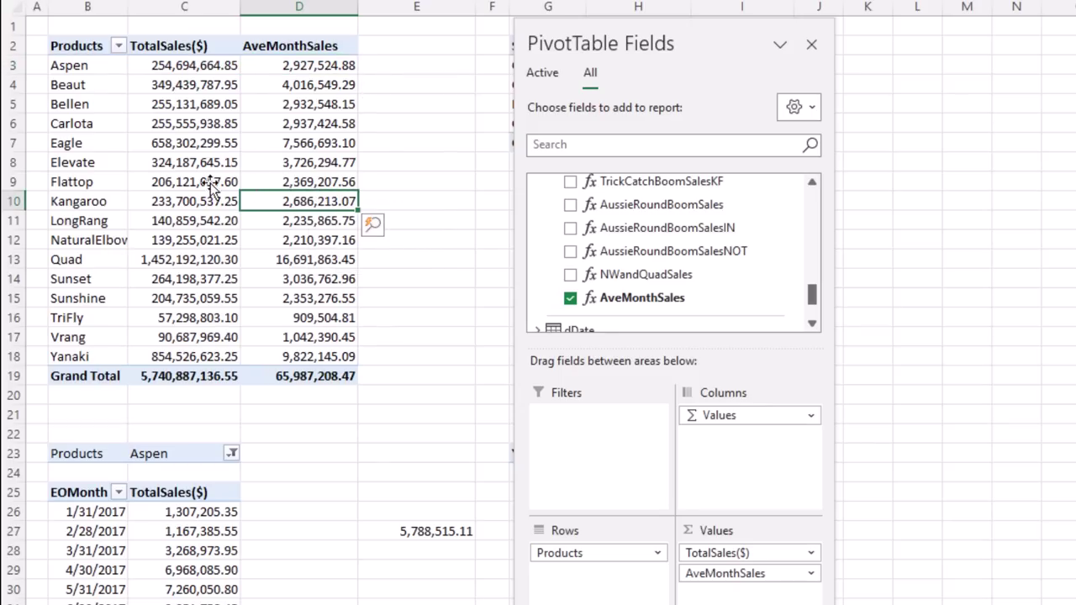
{"action": "left_click_drag", "start_coordinate": [589, 44], "coordinate": [1061, 46]}
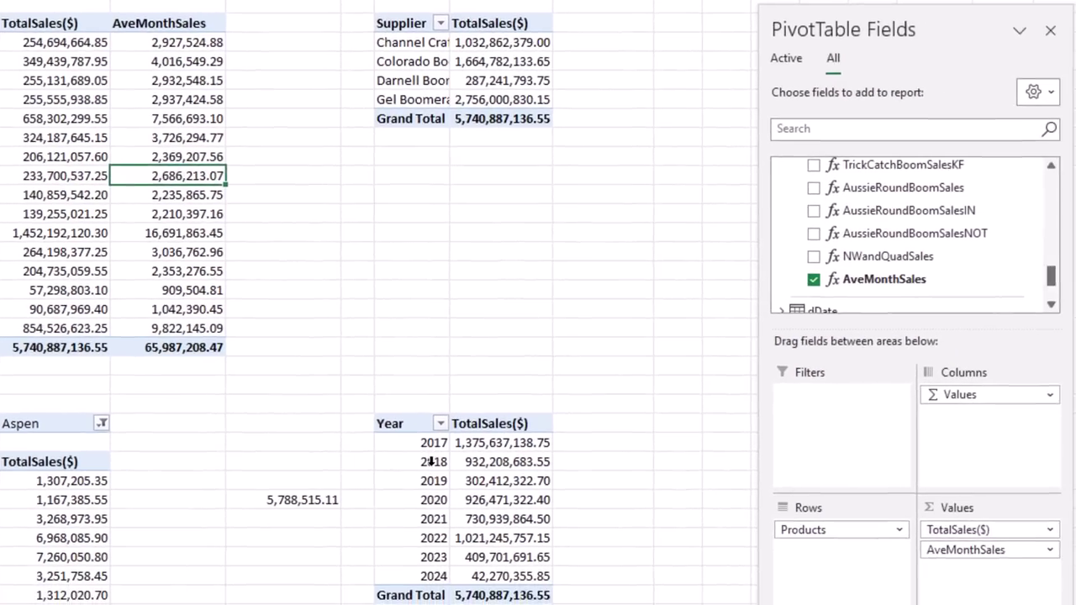
Add AveMonthSales to the Year PivotTable values, showing 114,636,428.23 for 2017.
{"action": "left_click", "coordinate": [551, 493]}
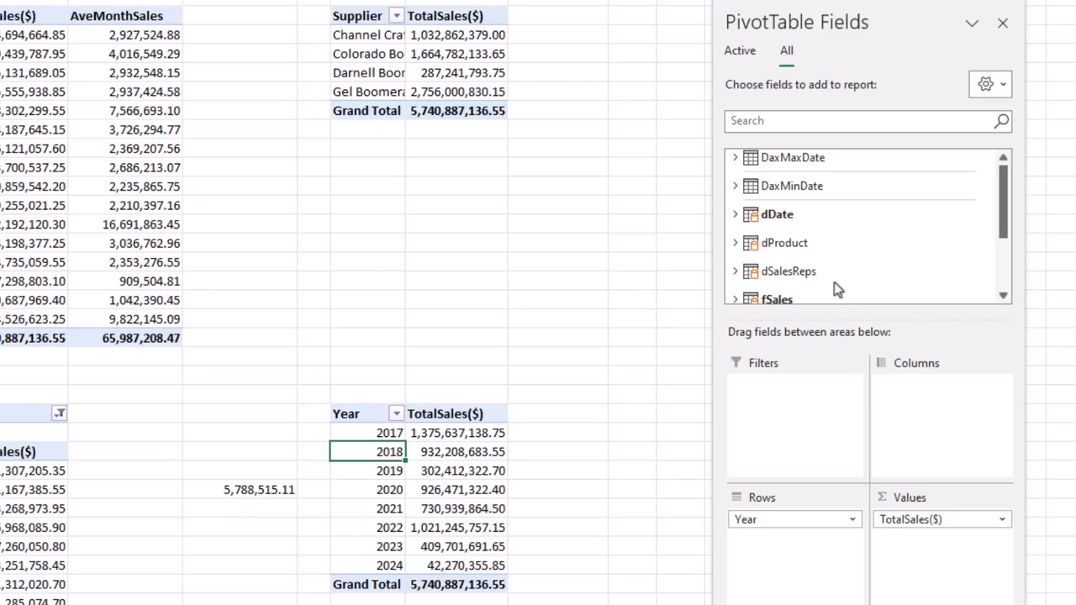
{"action": "left_click", "coordinate": [777, 299]}
{"action": "scroll", "coordinate": [841, 232], "scroll_direction": "down", "scroll_amount": 5}
{"action": "scroll", "coordinate": [840, 231], "scroll_direction": "down", "scroll_amount": 3}
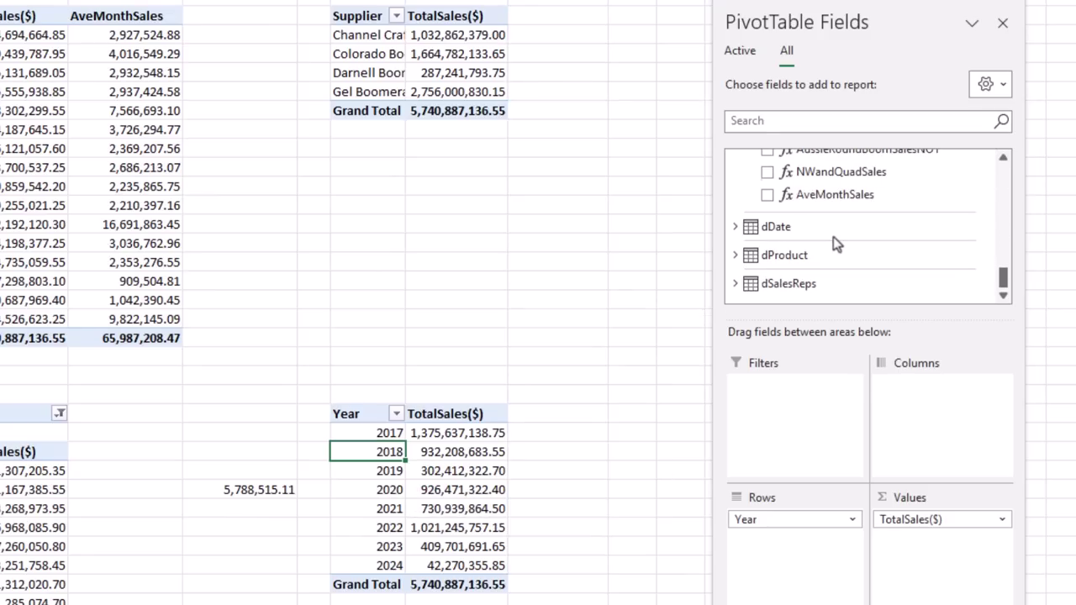
{"action": "left_click_drag", "start_coordinate": [805, 195], "coordinate": [896, 555]}
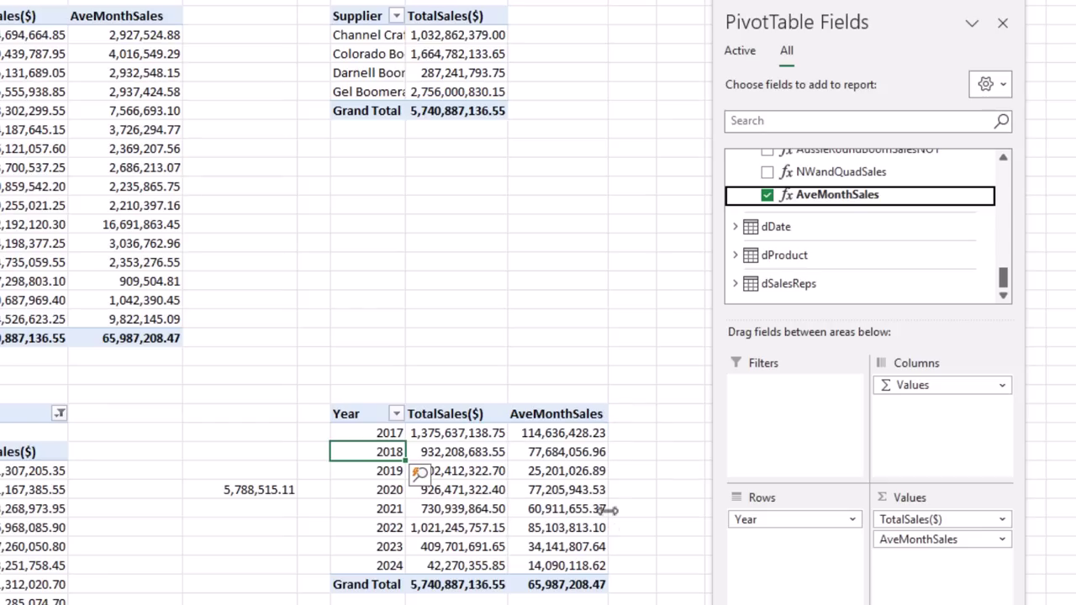
{"action": "left_click", "coordinate": [568, 508]}
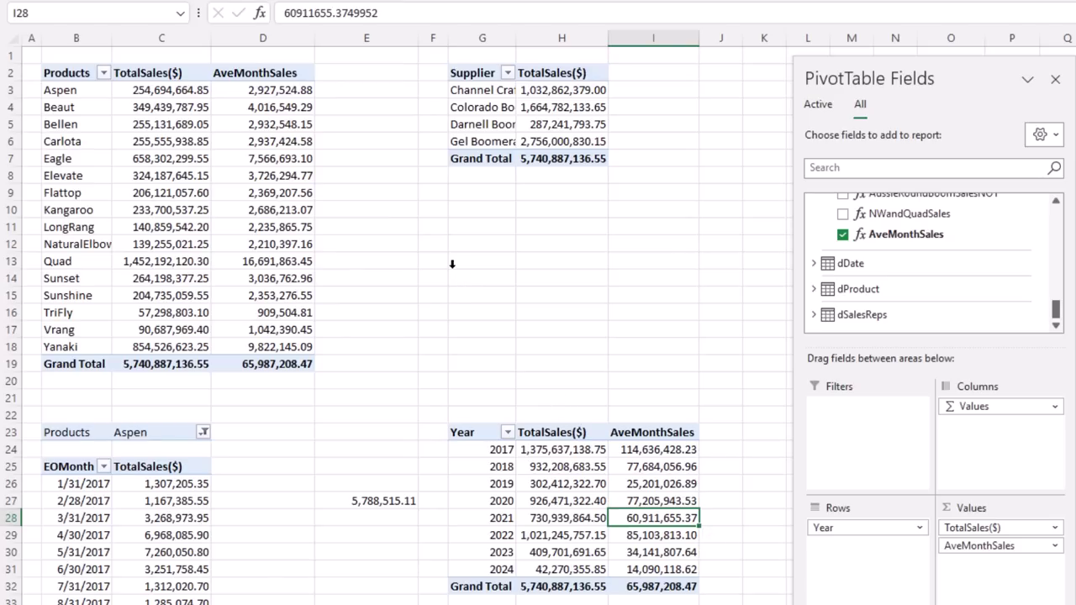
{"action": "left_click", "coordinate": [256, 86]}
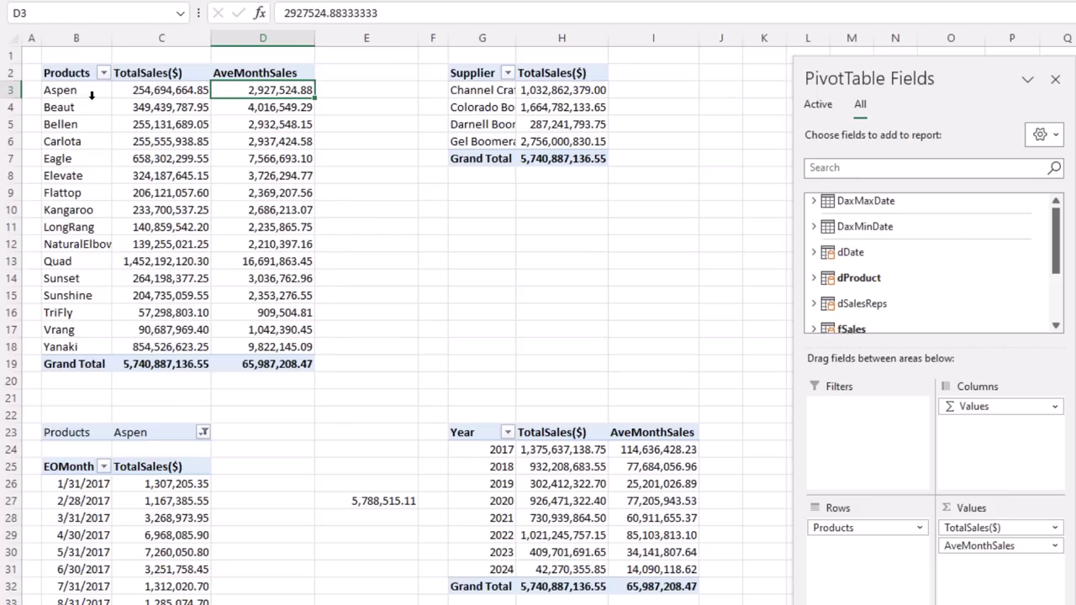
{"action": "left_click", "coordinate": [282, 107]}
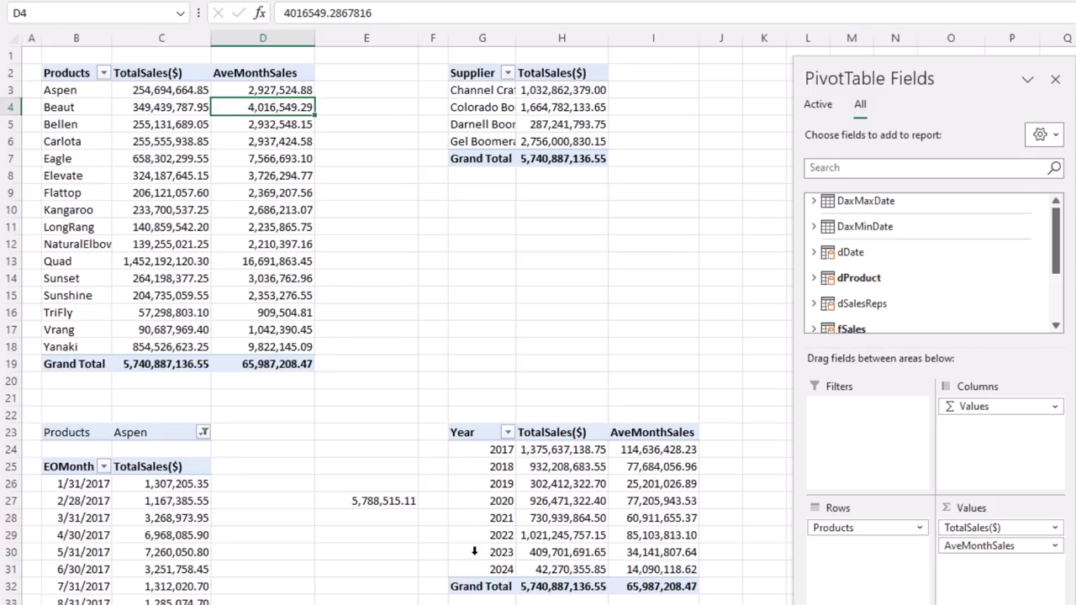
{"action": "left_click", "coordinate": [640, 521]}
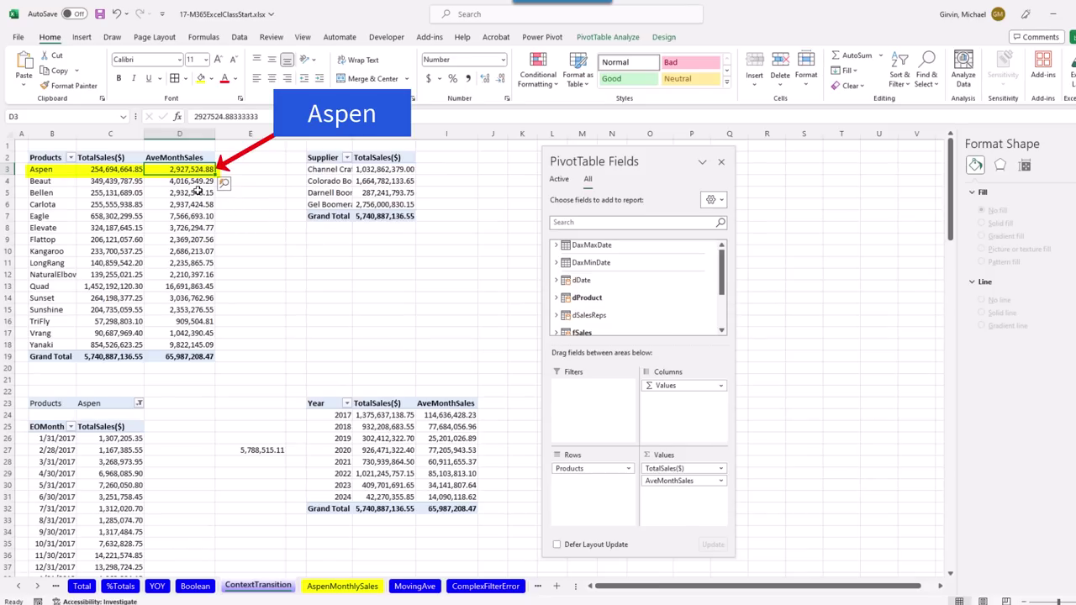
Switch to the AspenMonthlySales sheet and undo the last change.
{"action": "left_click", "coordinate": [340, 586]}
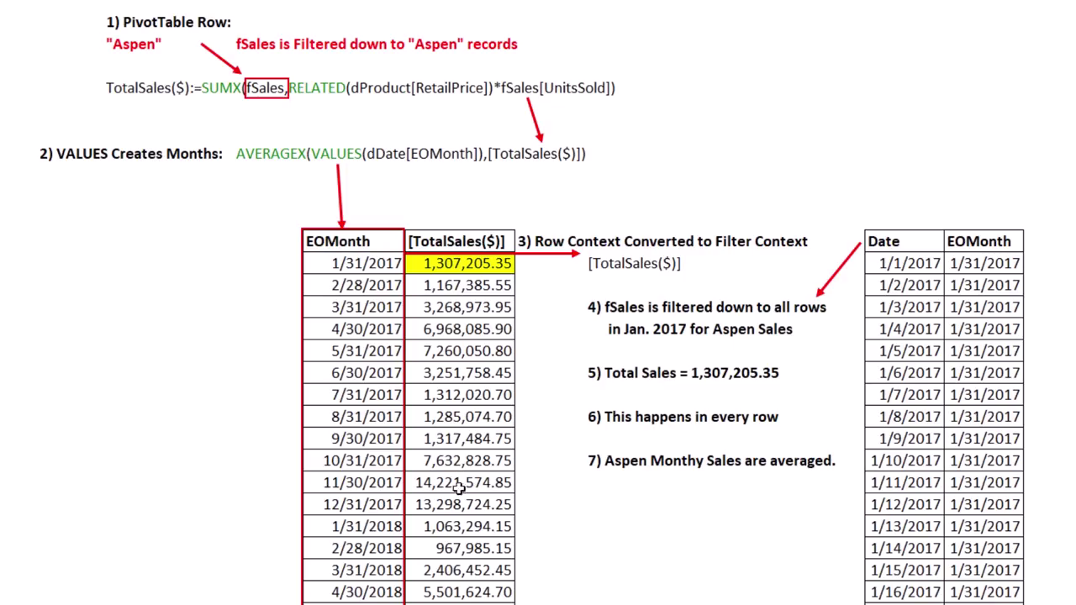
{"action": "key", "text": "ctrl+z"}
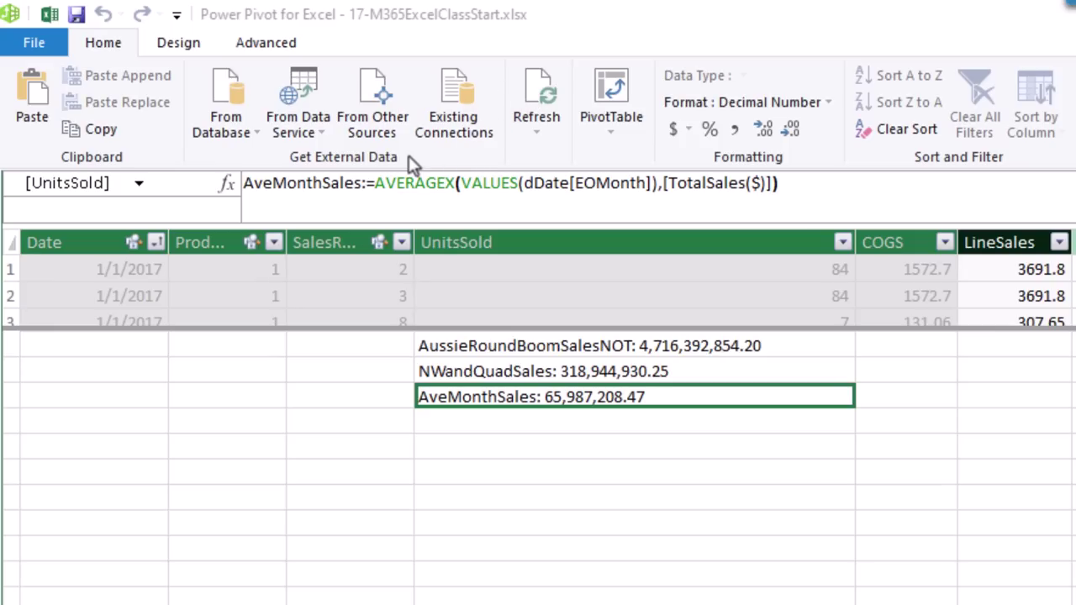
Highlight the VALUES(dDate table argument inside the AveMonthSales formula.
{"action": "left_click", "coordinate": [469, 183]}
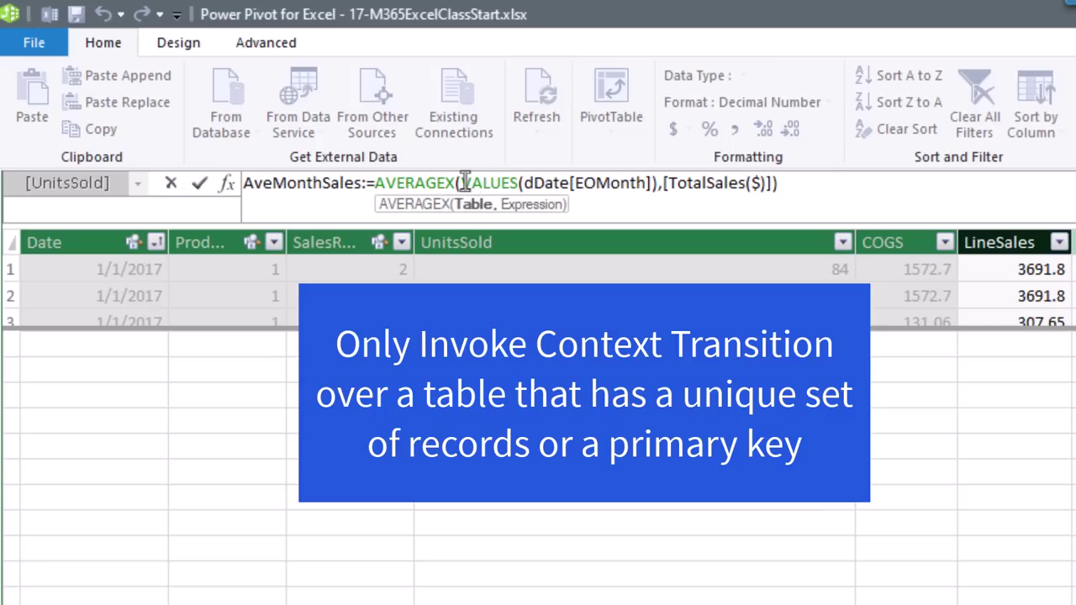
{"action": "left_click_drag", "start_coordinate": [462, 183], "coordinate": [669, 185]}
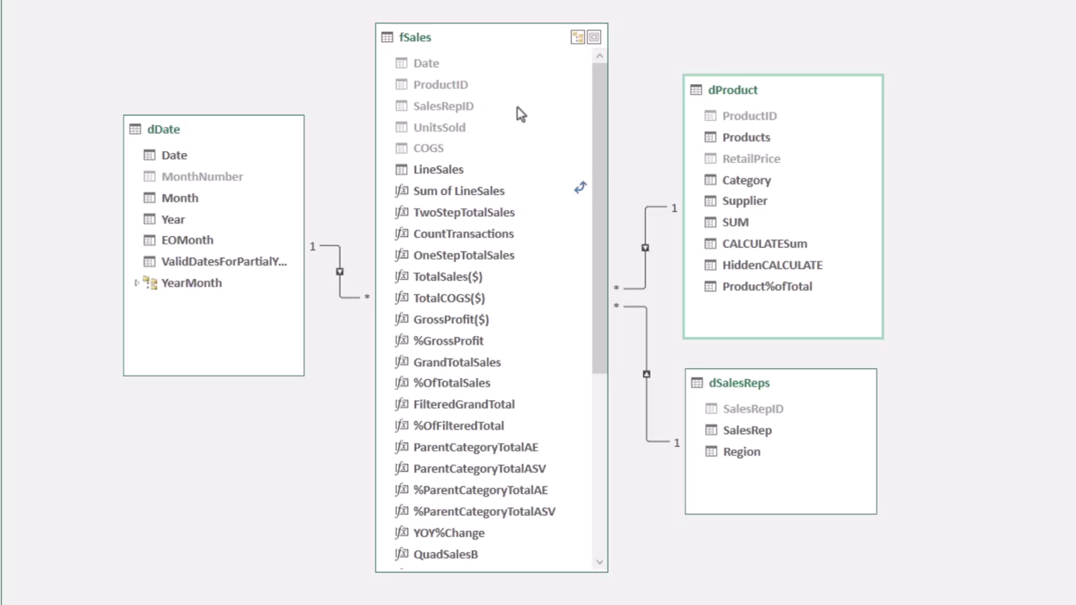
Return from the model diagram to the fSales Data View grid.
{"action": "left_click", "coordinate": [995, 80]}
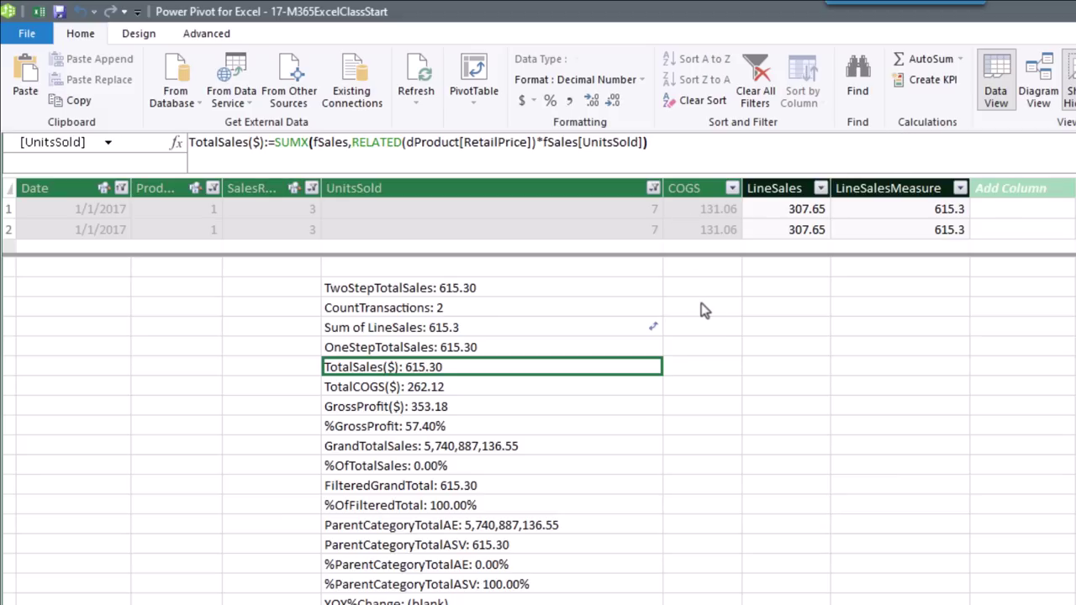
{"action": "left_click", "coordinate": [326, 142]}
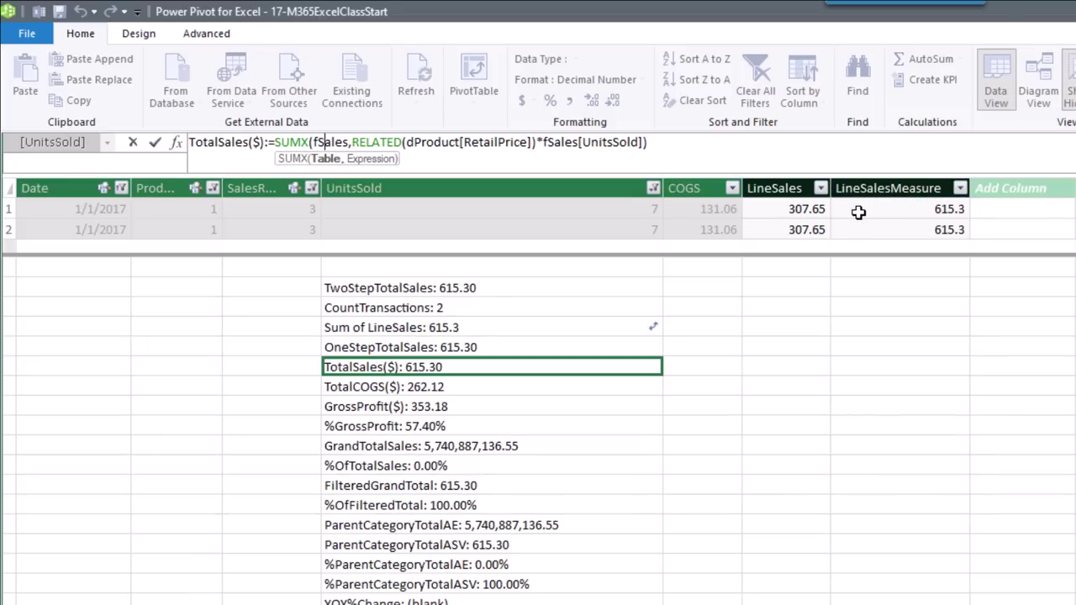
{"action": "left_click", "coordinate": [857, 211]}
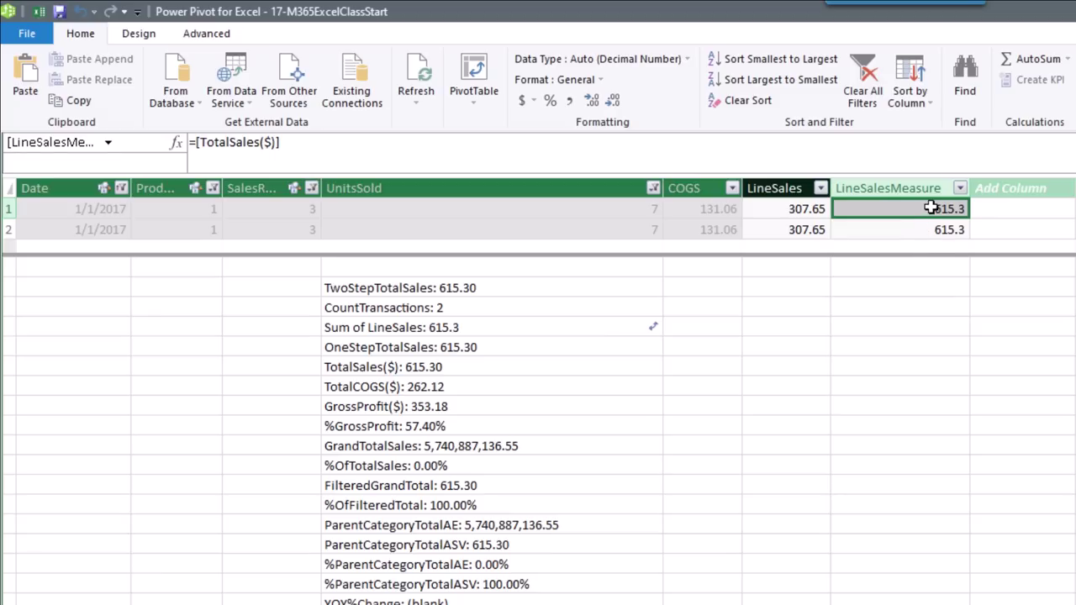
{"action": "left_click", "coordinate": [718, 211]}
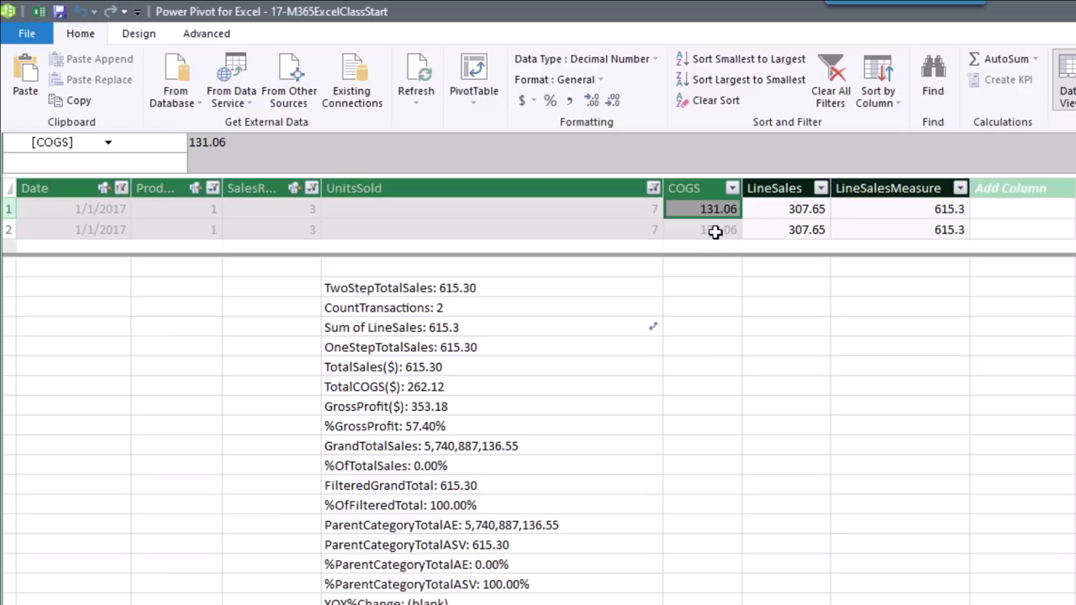
Inspect the COGS, LineSalesMeasure and AveTransactionalSale C, F and M formulas.
{"action": "left_click", "coordinate": [715, 231]}
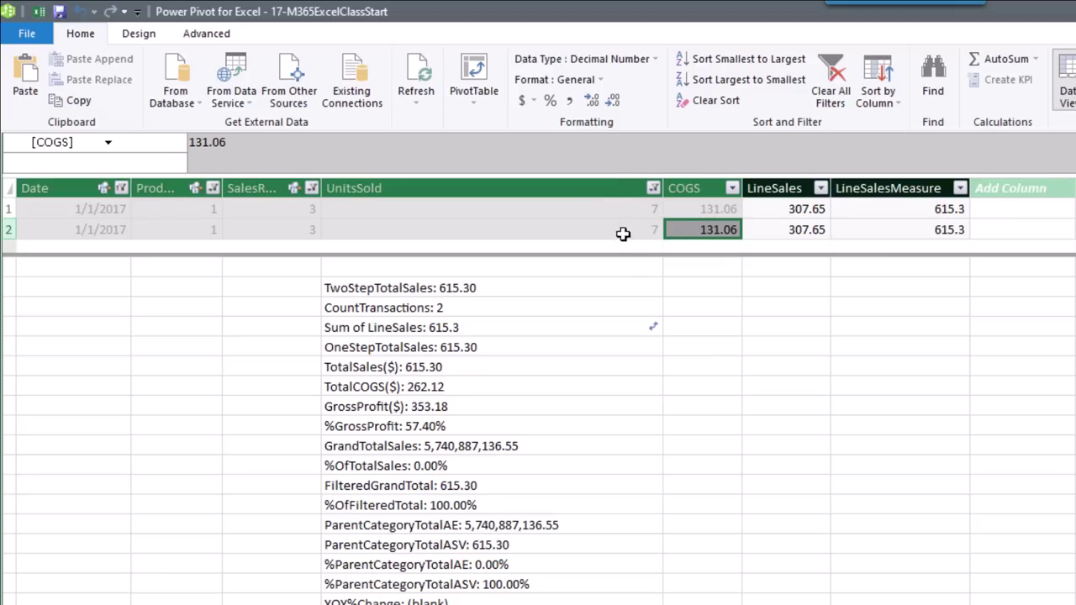
{"action": "left_click", "coordinate": [929, 235]}
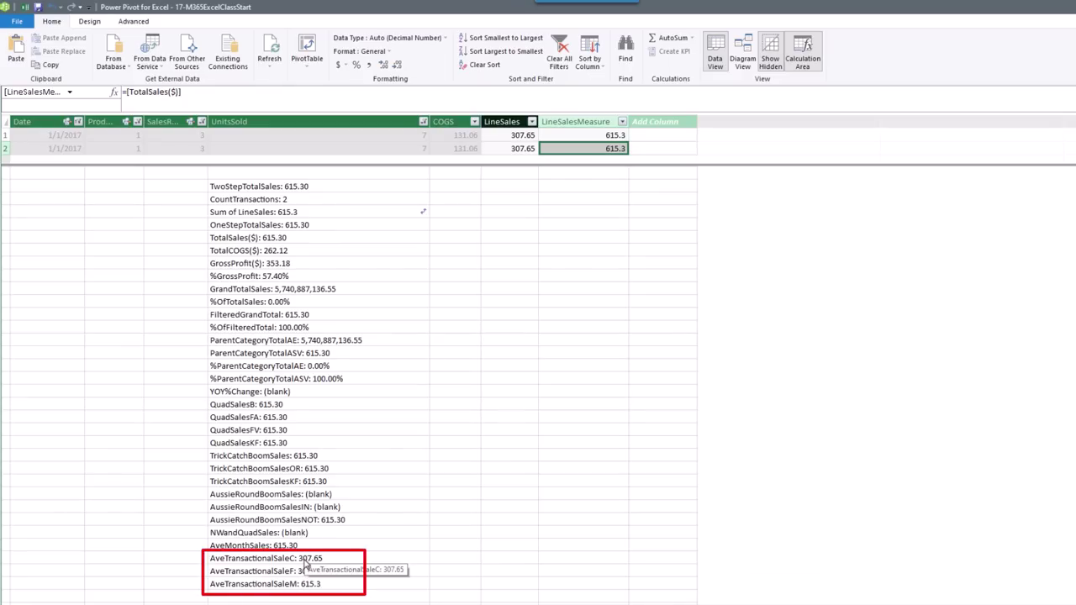
{"action": "left_click", "coordinate": [307, 561]}
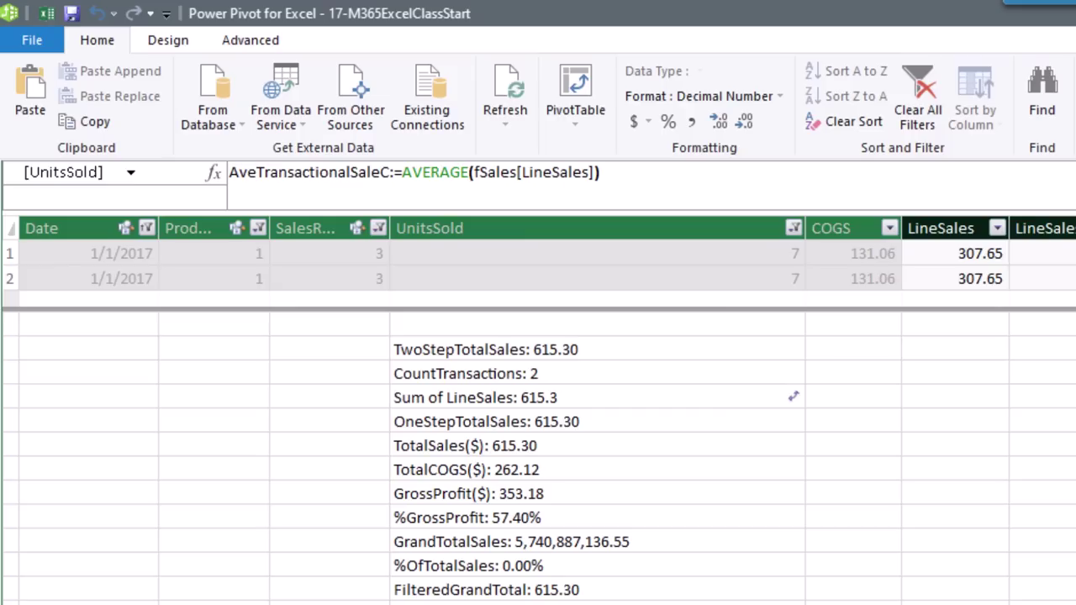
{"action": "key", "text": "Down"}
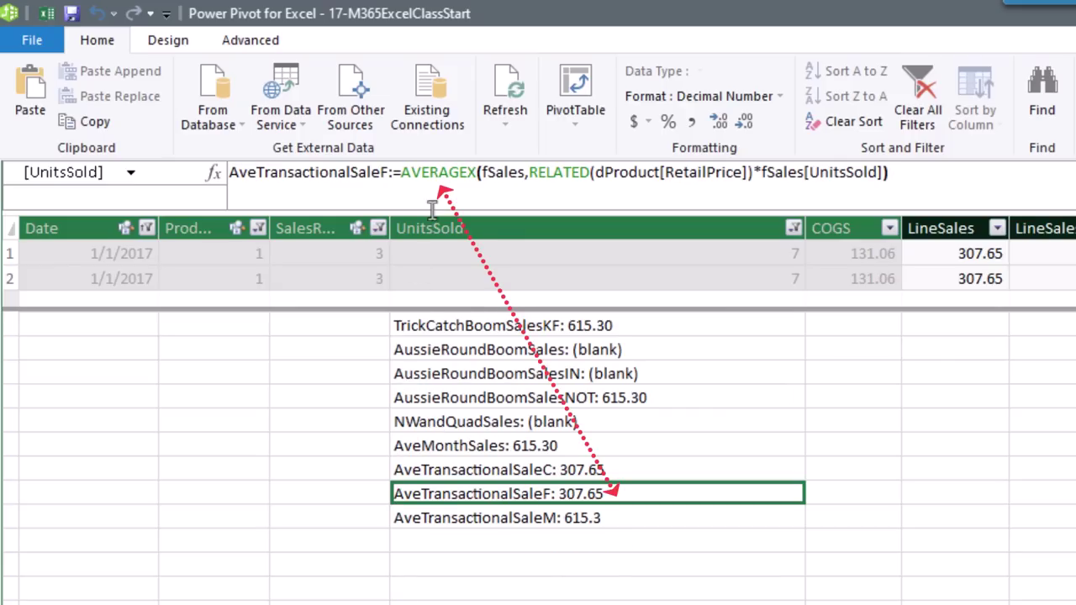
{"action": "left_click", "coordinate": [496, 176]}
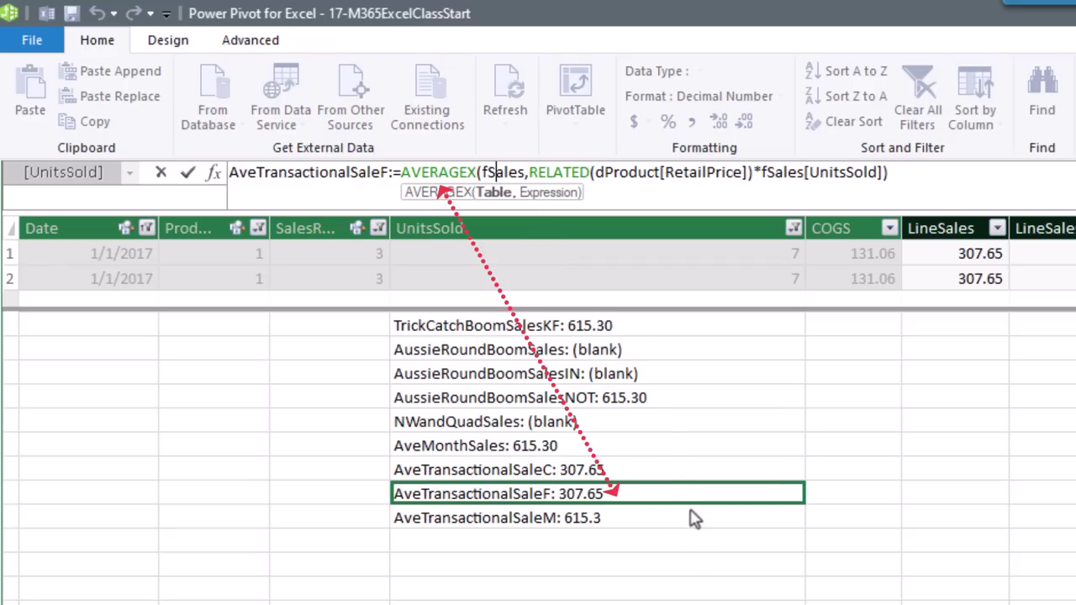
{"action": "left_click", "coordinate": [564, 172]}
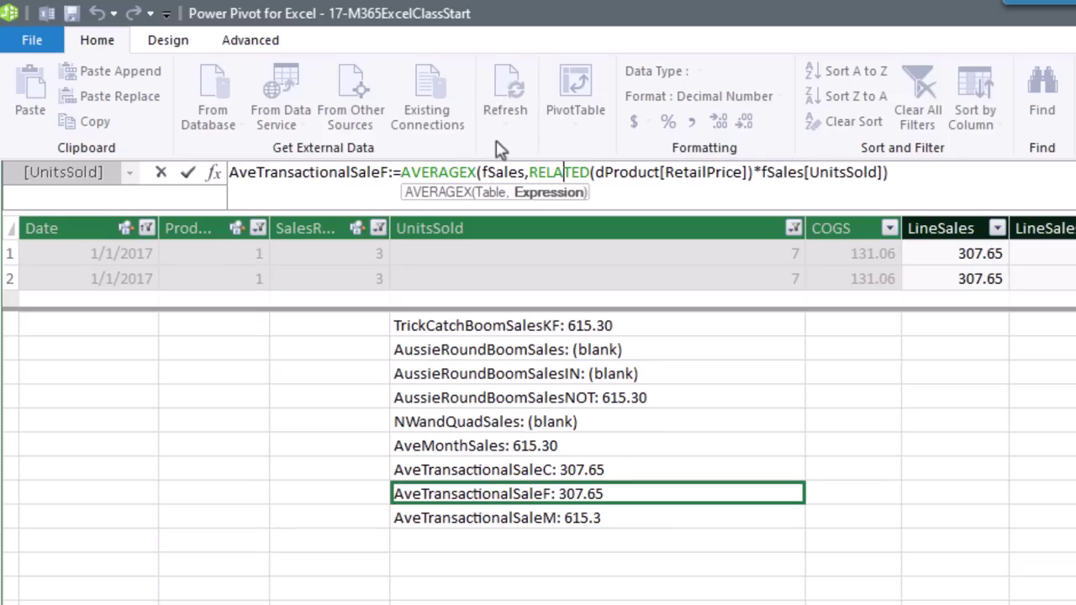
{"action": "left_click", "coordinate": [563, 525]}
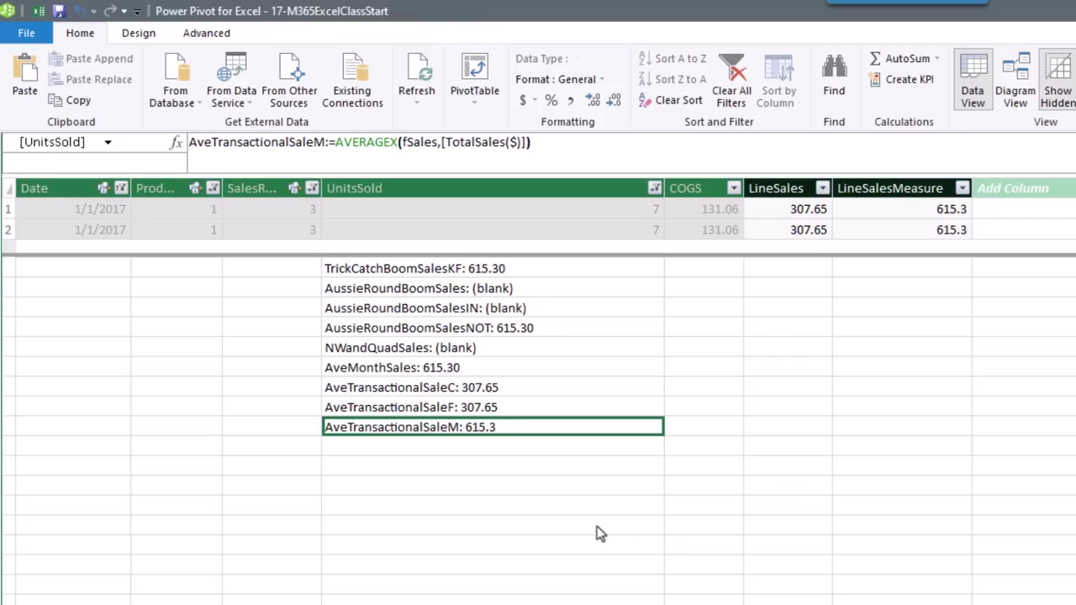
Back in Excel, tick the AveTransactionalSaleC, F and M measures for the Supplier PivotTable.
{"action": "key", "text": "alt+Tab"}
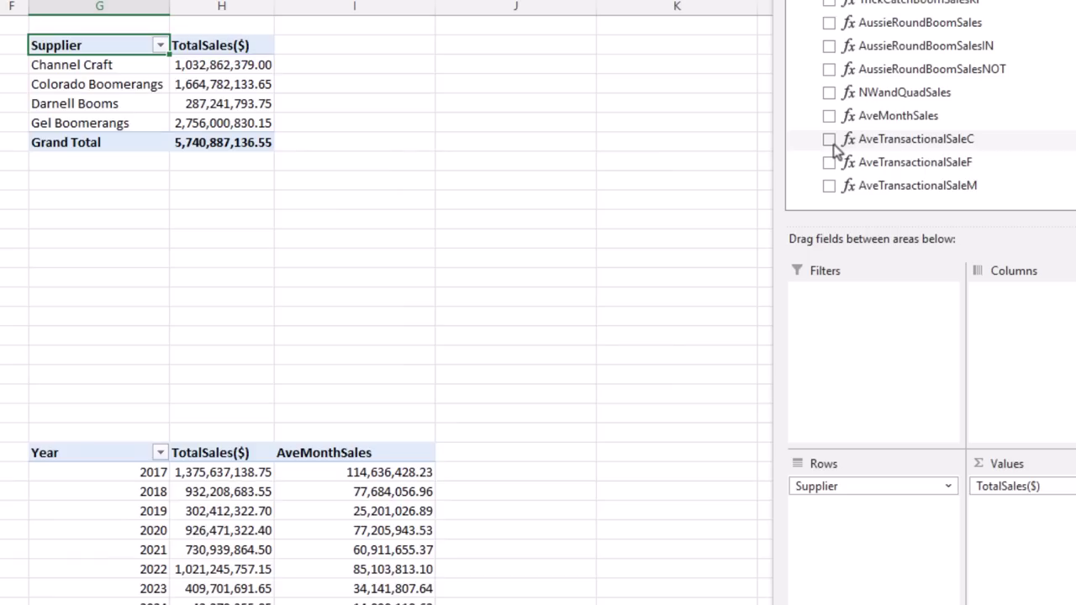
{"action": "left_click", "coordinate": [830, 140]}
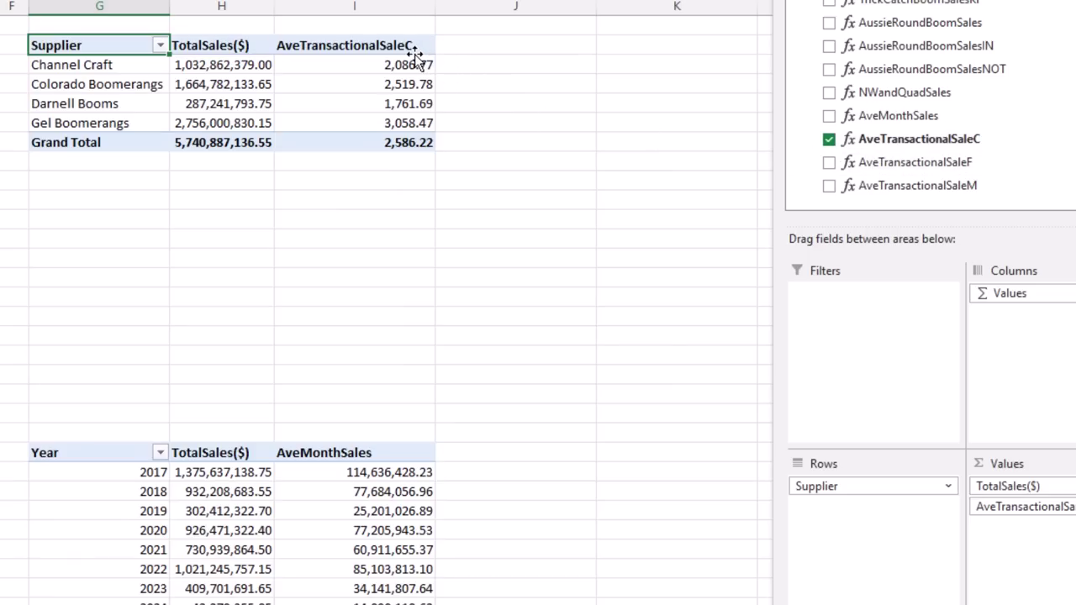
{"action": "left_click", "coordinate": [829, 163]}
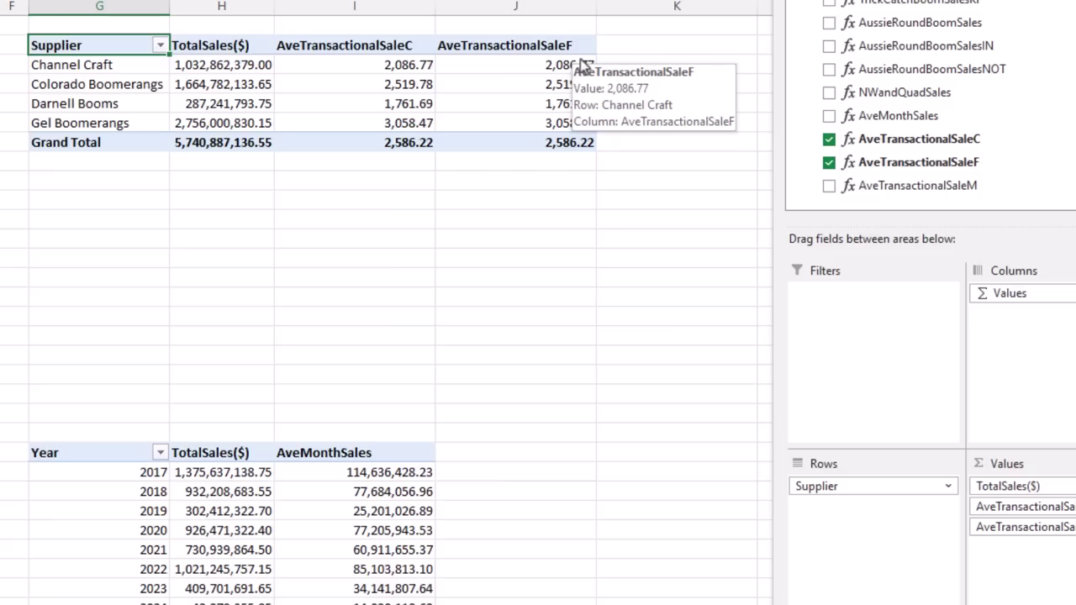
{"action": "left_click", "coordinate": [829, 186]}
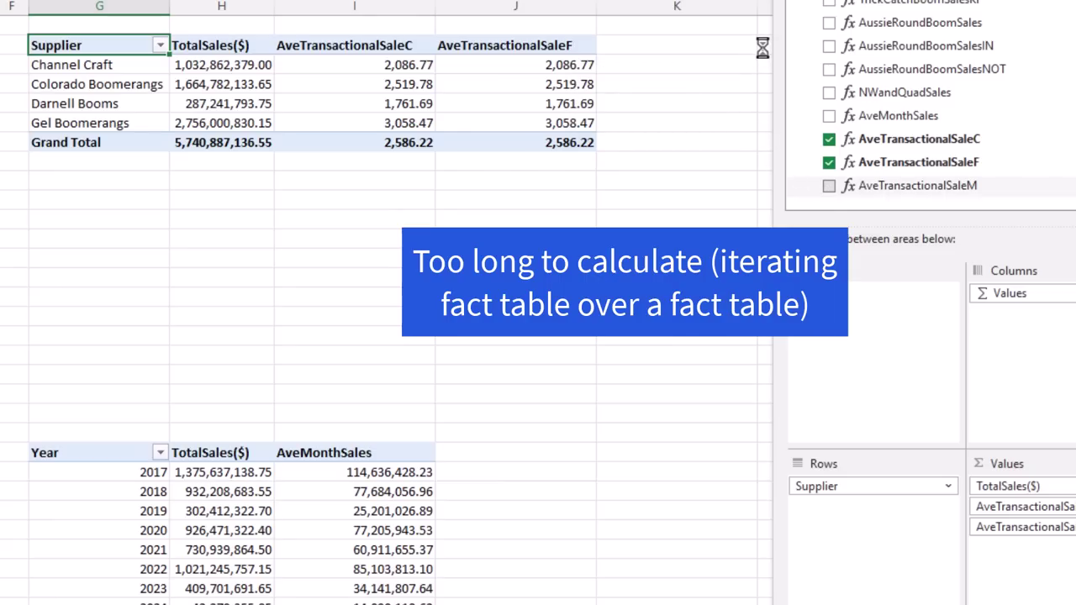
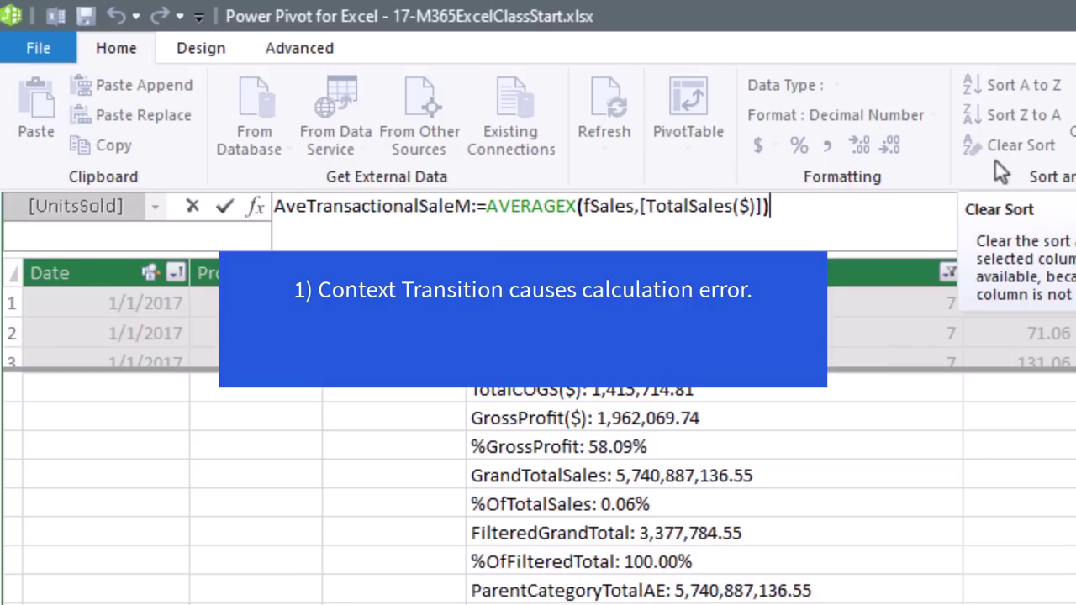
Inspect the fSales and [TotalSales($)] arguments of AveTransactionalSaleM, then view the AveTransactionalSaleF formula.
{"action": "left_click", "coordinate": [594, 215]}
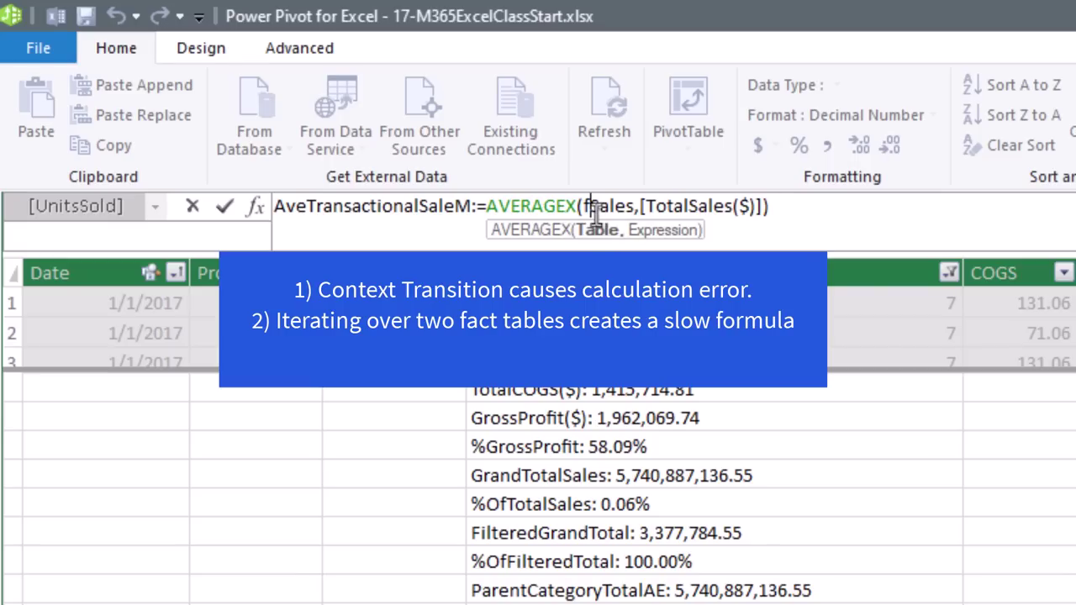
{"action": "left_click", "coordinate": [714, 208]}
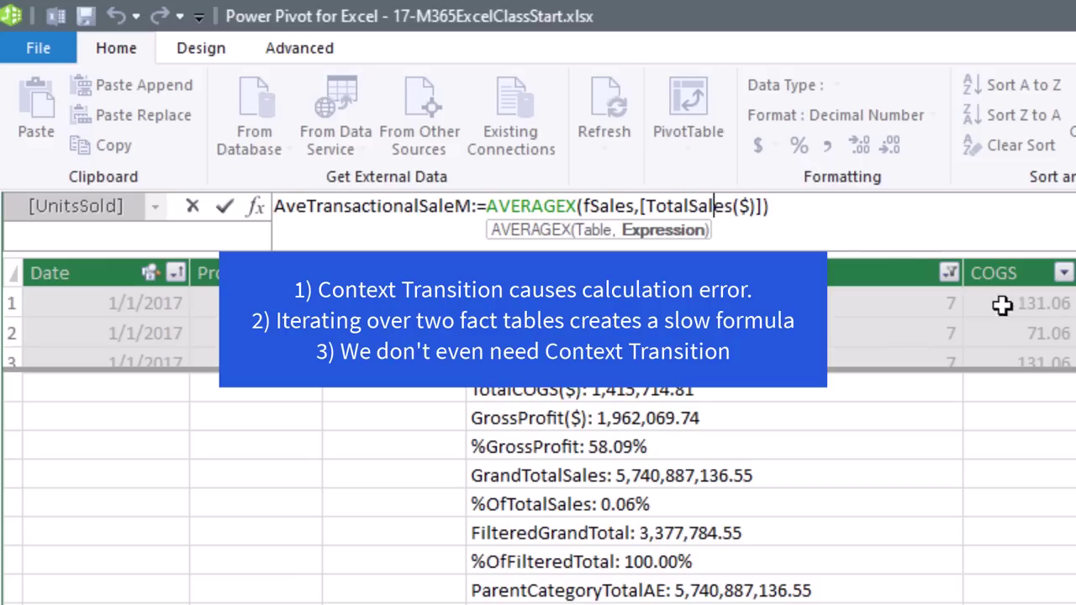
{"action": "left_click", "coordinate": [815, 210]}
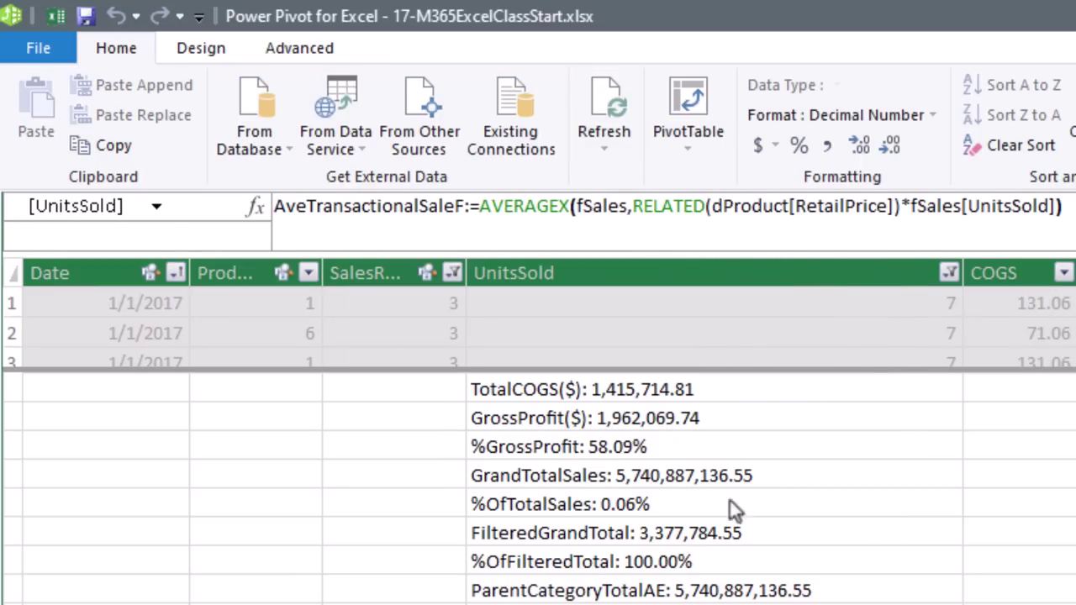
Move to another measure cell to begin the AveDailySales:=AVERAGEX( measure.
{"action": "key", "text": "Up"}
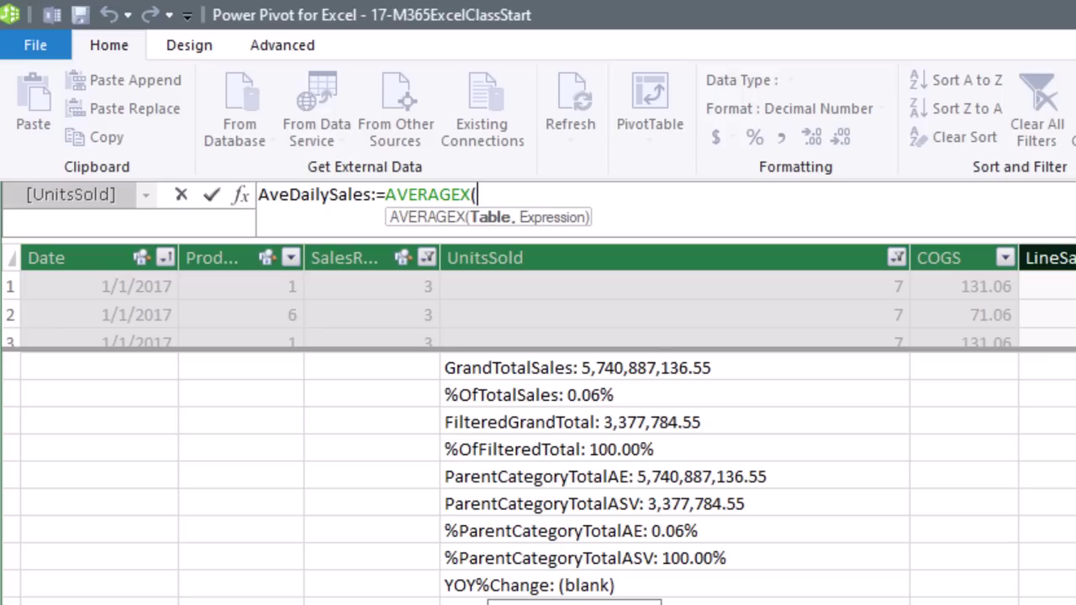
Complete and commit AveDailySales as AVERAGEX(dDate,[TotalSales($)]).
{"action": "type", "text": "dd"}
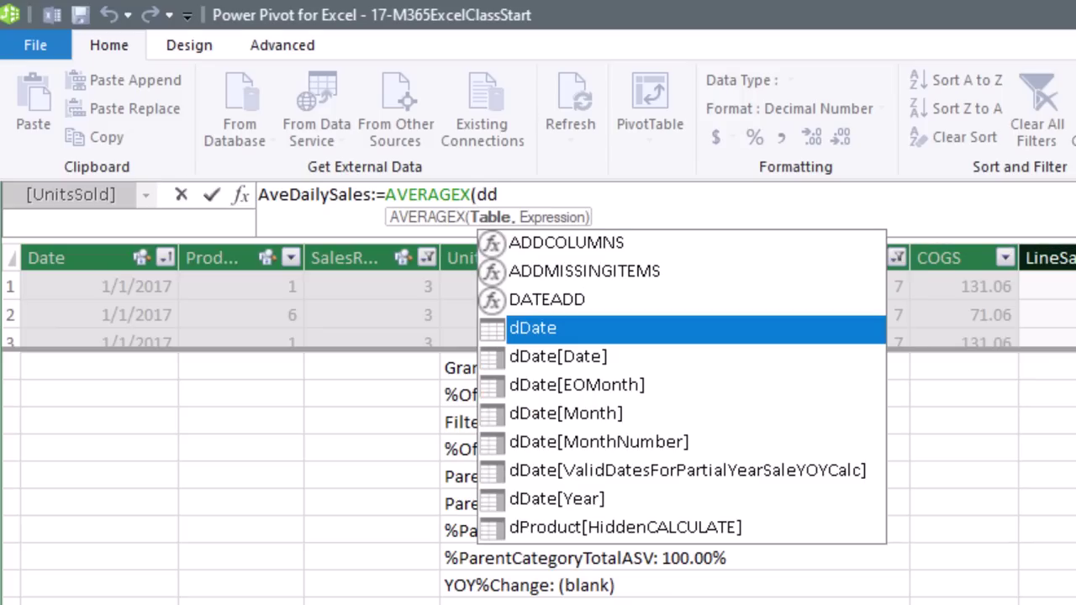
{"action": "key", "text": "Tab"}
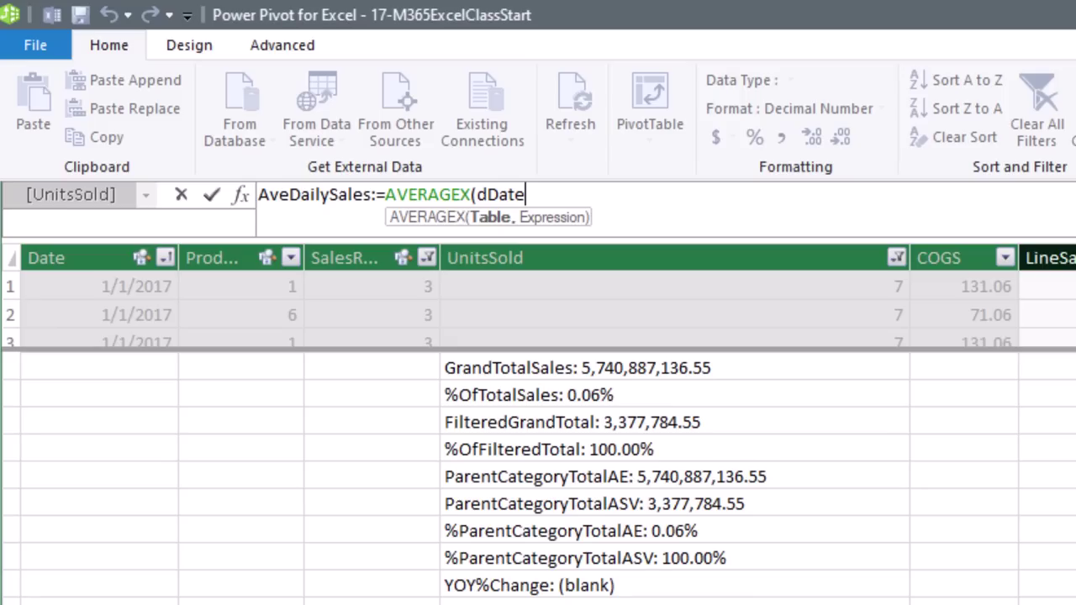
{"action": "type", "text": ",["}
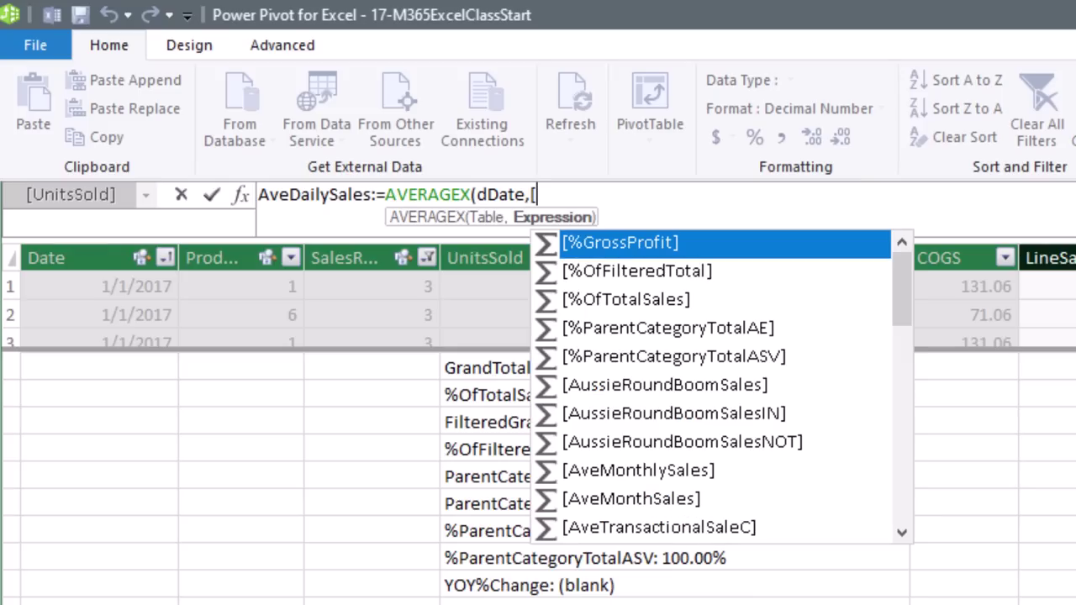
{"action": "key", "text": "Down"}
{"action": "type", "text": "t"}
{"action": "key", "text": "Down"}
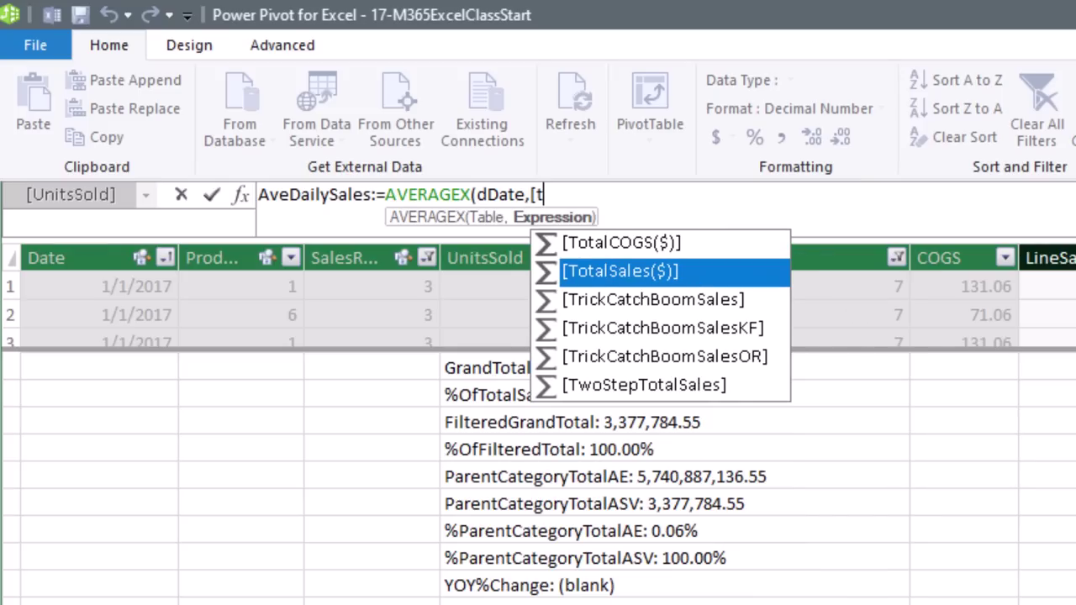
{"action": "key", "text": "Tab"}
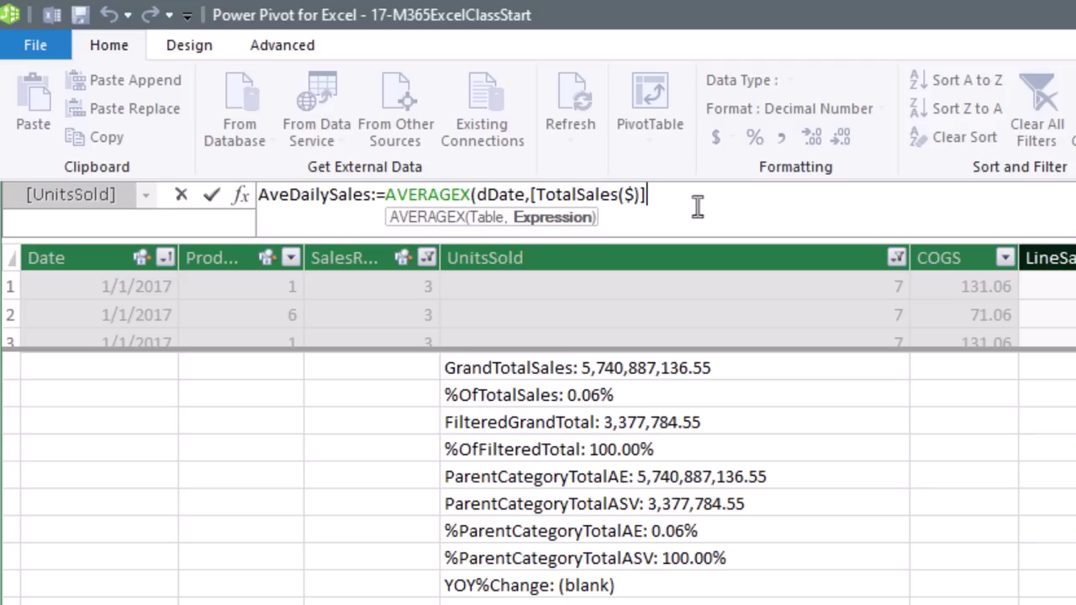
{"action": "type", "text": ")"}
{"action": "key", "text": "Return"}
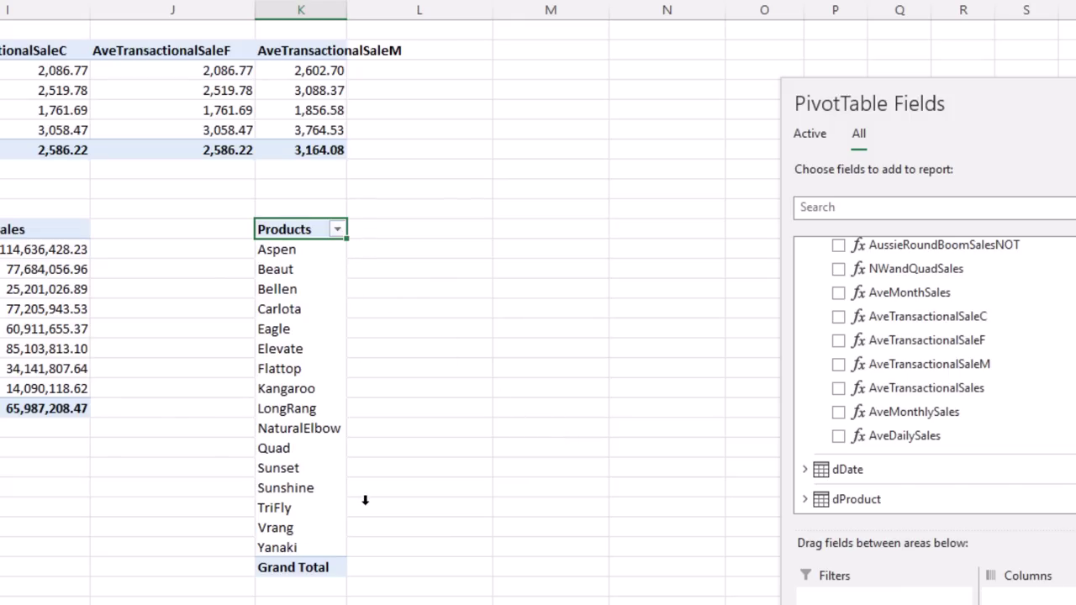
Add AveTransactionalSales, AveDailySales and AveMonthlySales to the Products pivot table, then return to Power Pivot.
{"action": "left_click", "coordinate": [839, 390]}
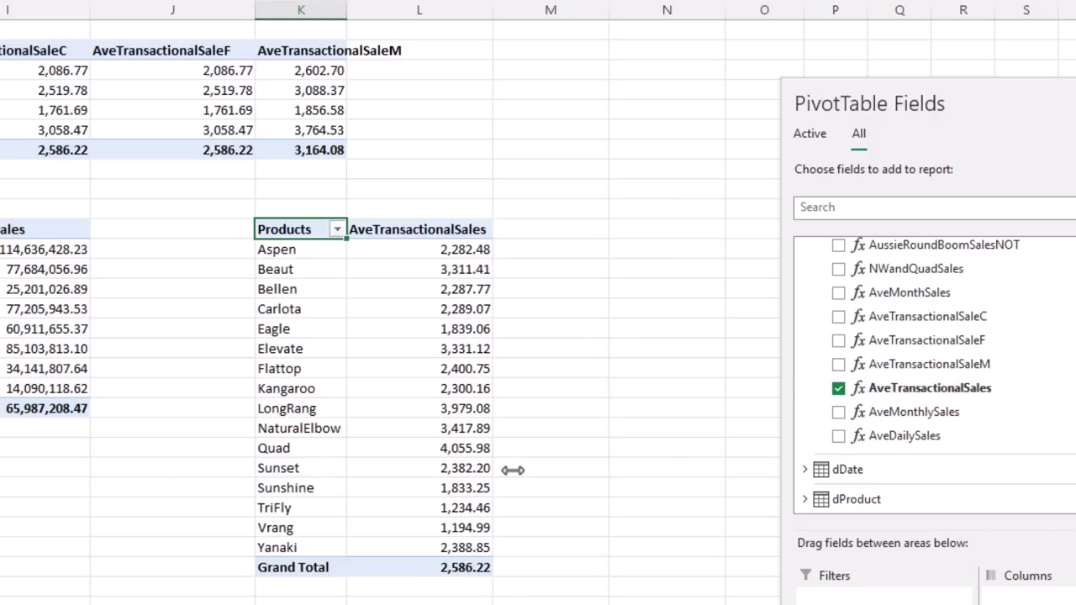
{"action": "left_click", "coordinate": [839, 437]}
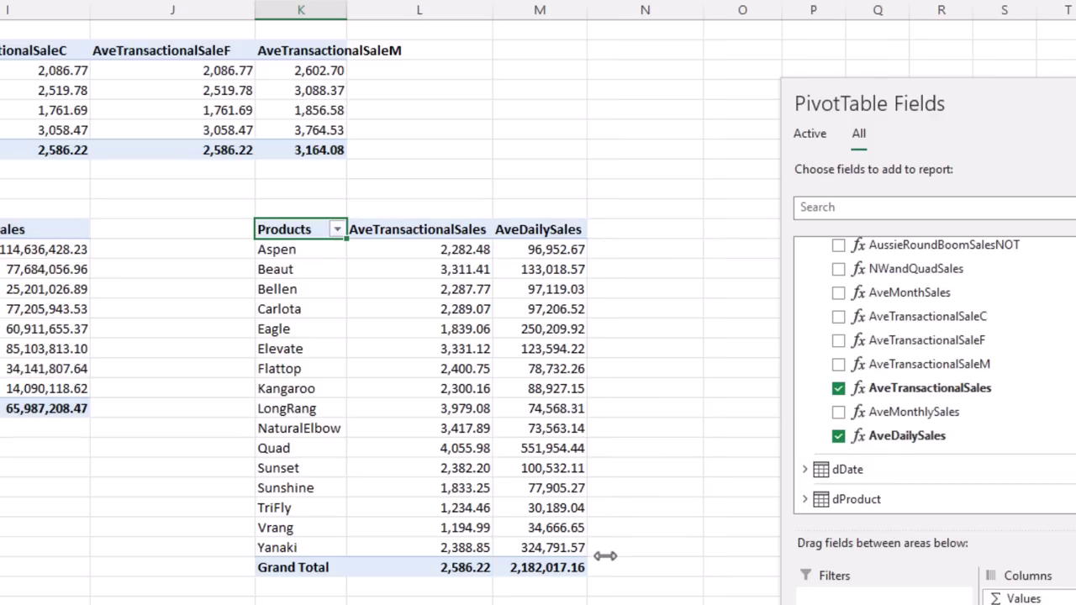
{"action": "left_click", "coordinate": [839, 412]}
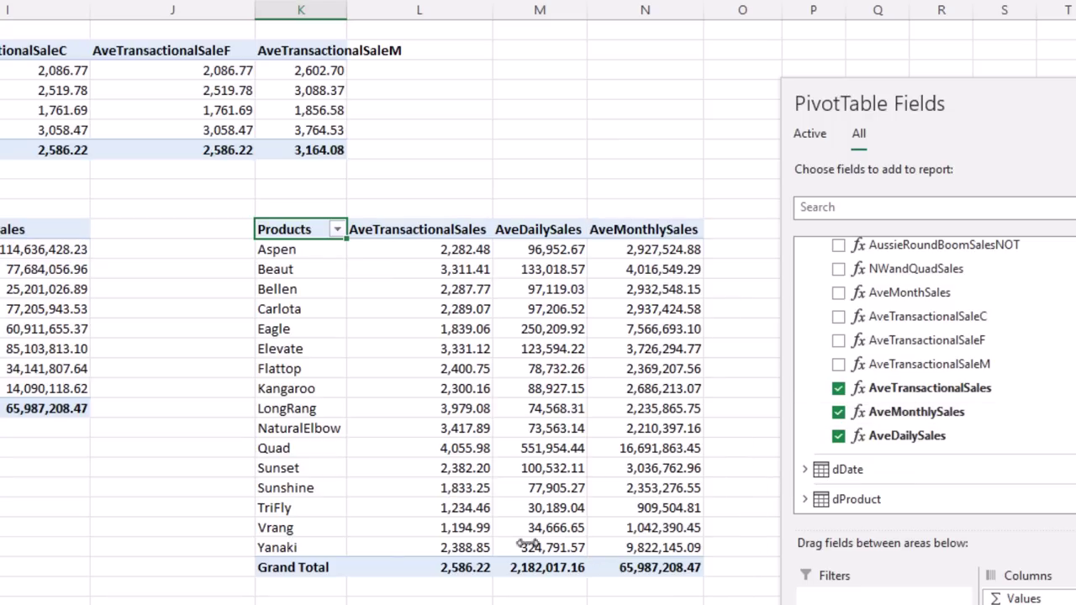
{"action": "mouse_move", "coordinate": [439, 468]}
{"action": "mouse_move", "coordinate": [525, 476]}
{"action": "key", "text": "alt+Tab"}
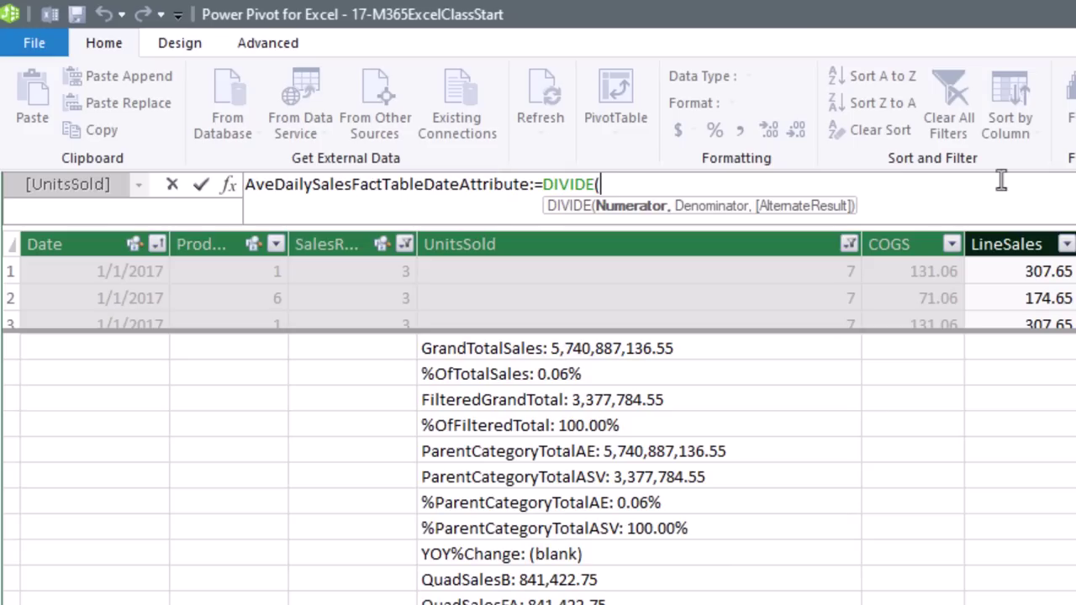
Define AveDailySalesFactTableDateAttribute as DIVIDE([TotalSales($)],DISTINCTCOUNT(fSales[Date])), returning 1,455.94.
{"action": "type", "text": "[t"}
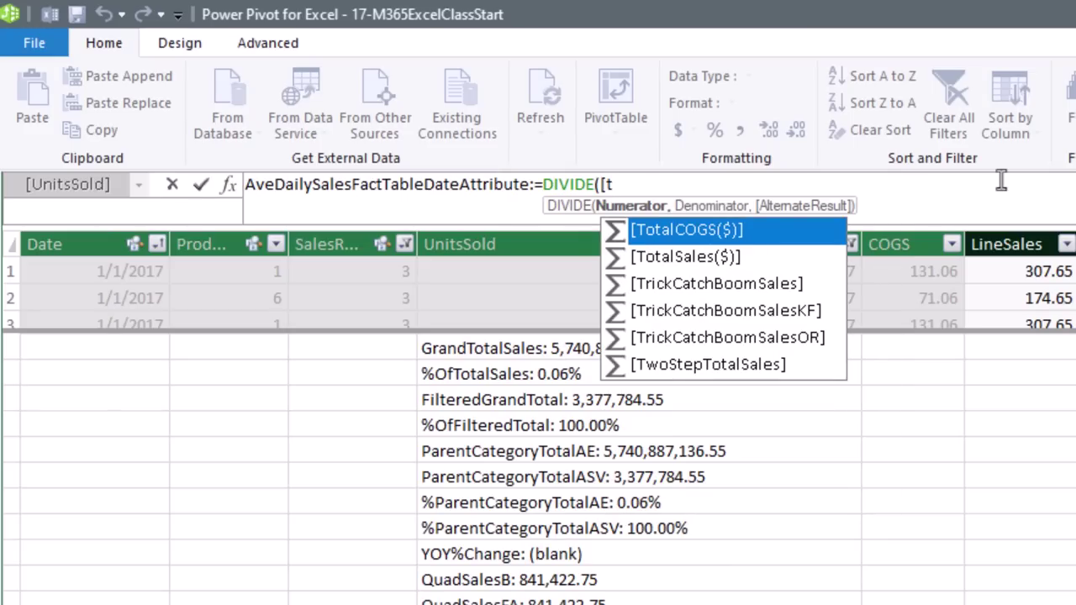
{"action": "key", "text": "Down"}
{"action": "key", "text": "Tab"}
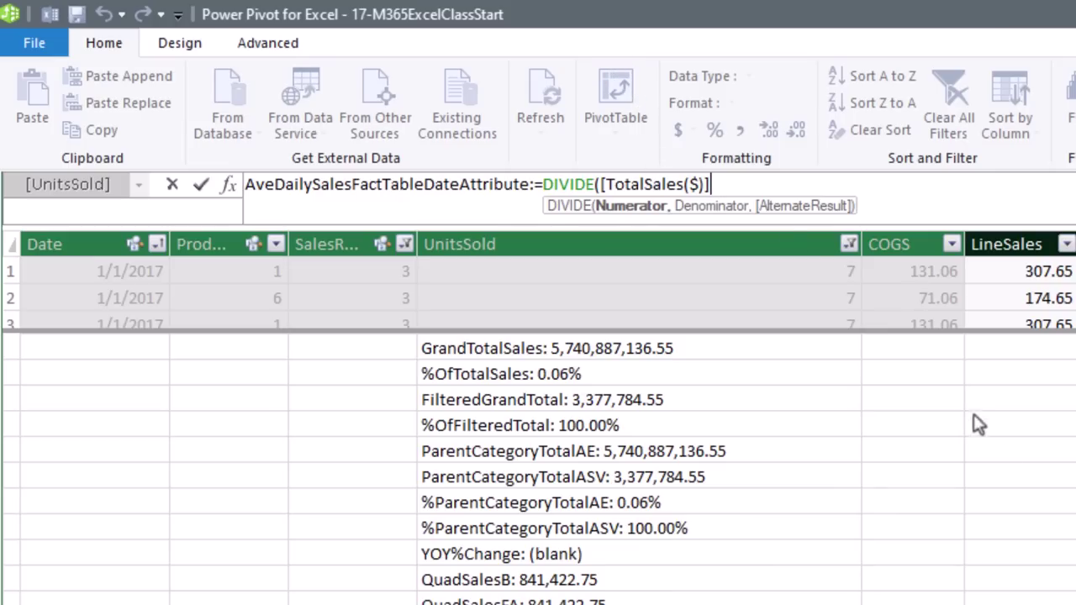
{"action": "type", "text": ",dis"}
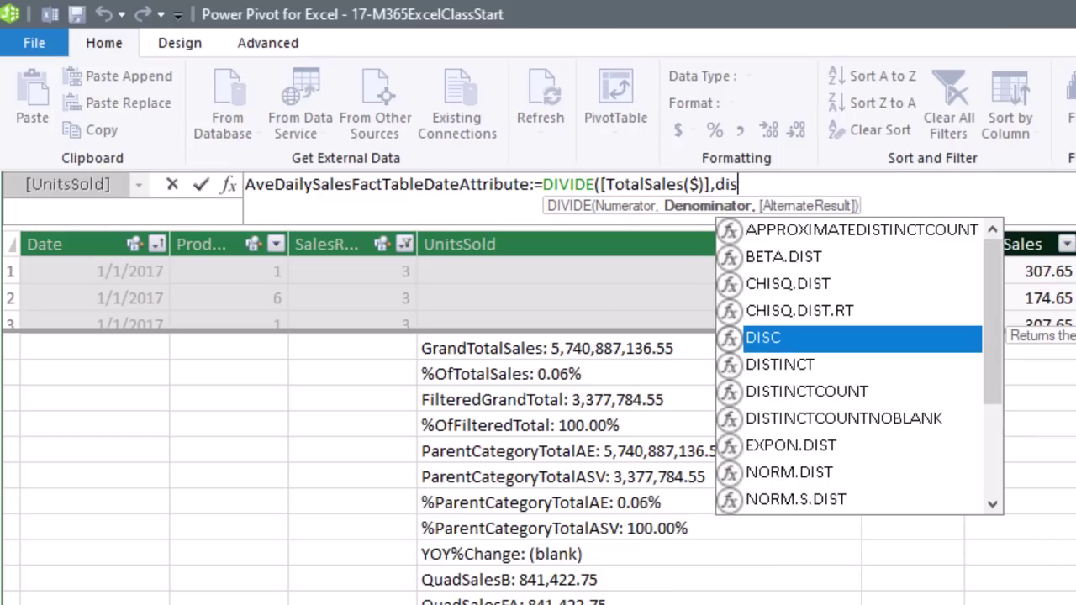
{"action": "key", "text": "Down"}
{"action": "key", "text": "Down"}
{"action": "key", "text": "Tab"}
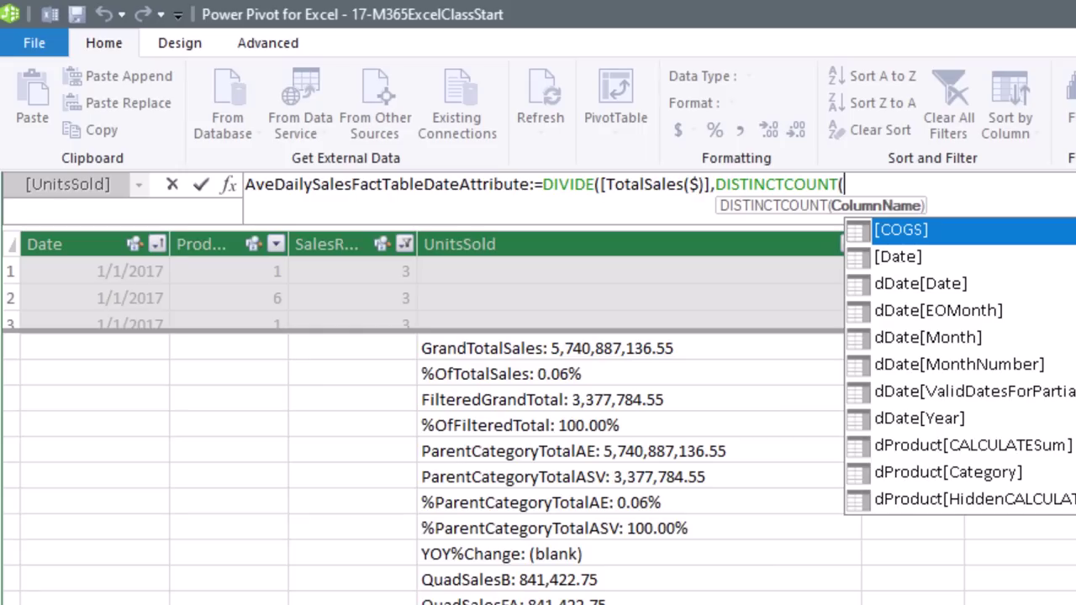
{"action": "type", "text": "fs"}
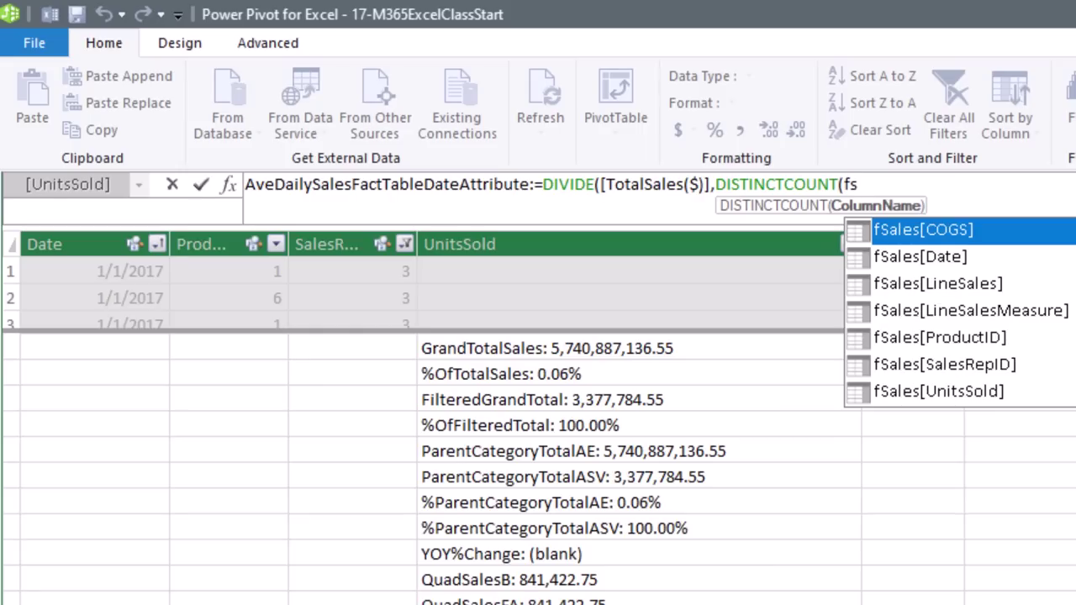
{"action": "key", "text": "Down"}
{"action": "key", "text": "Tab"}
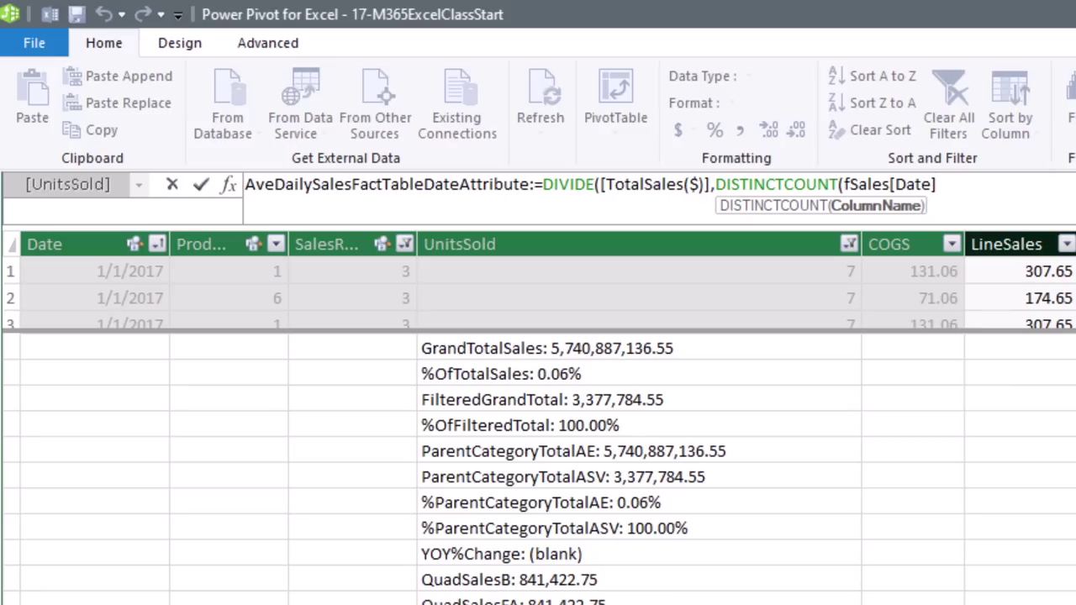
{"action": "type", "text": ")"}
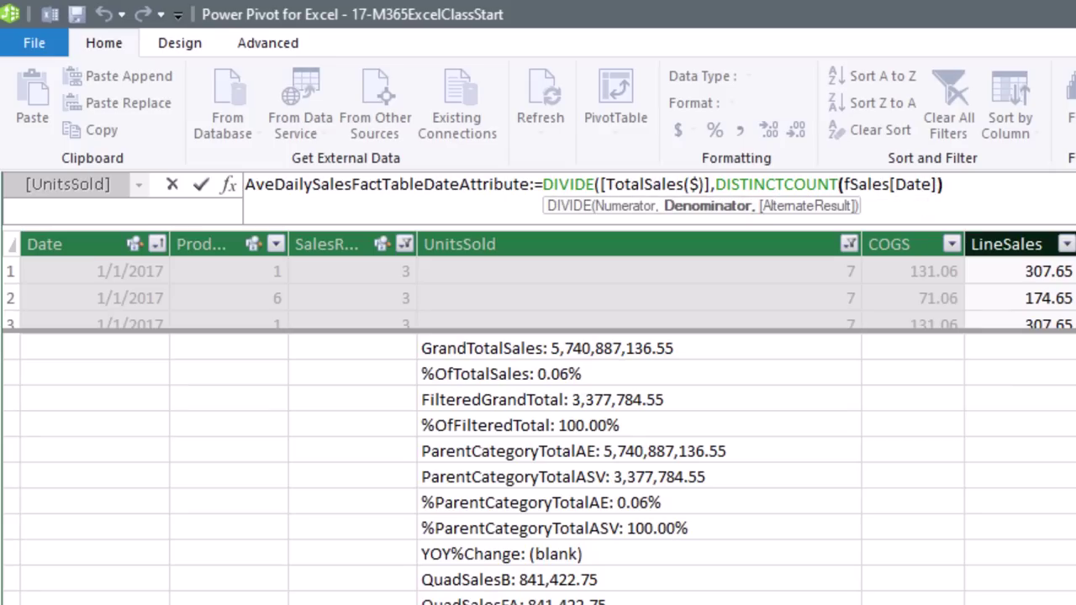
{"action": "type", "text": ")"}
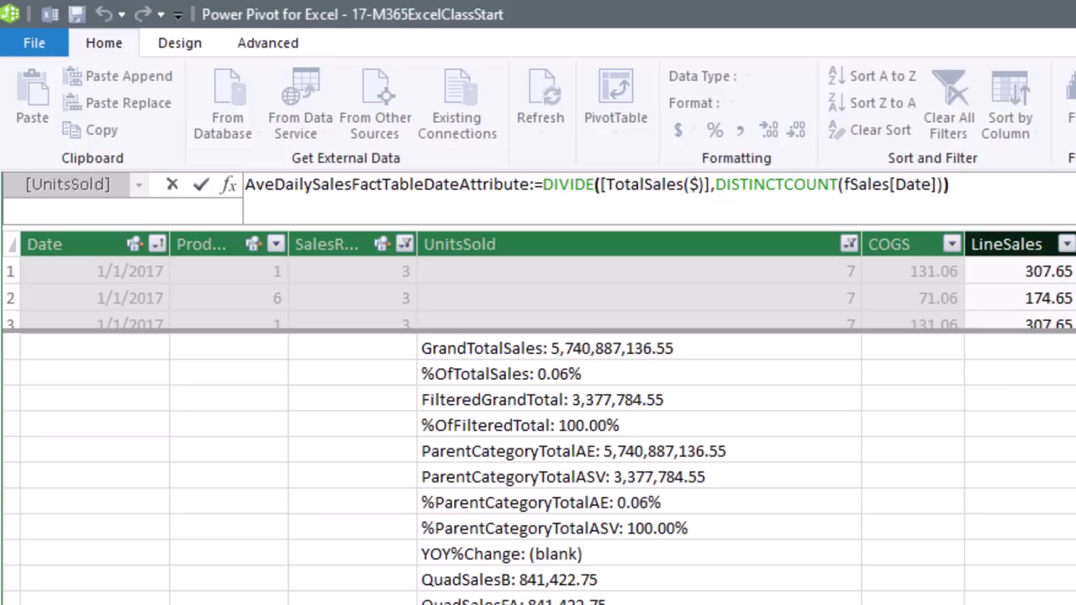
{"action": "key", "text": "Return"}
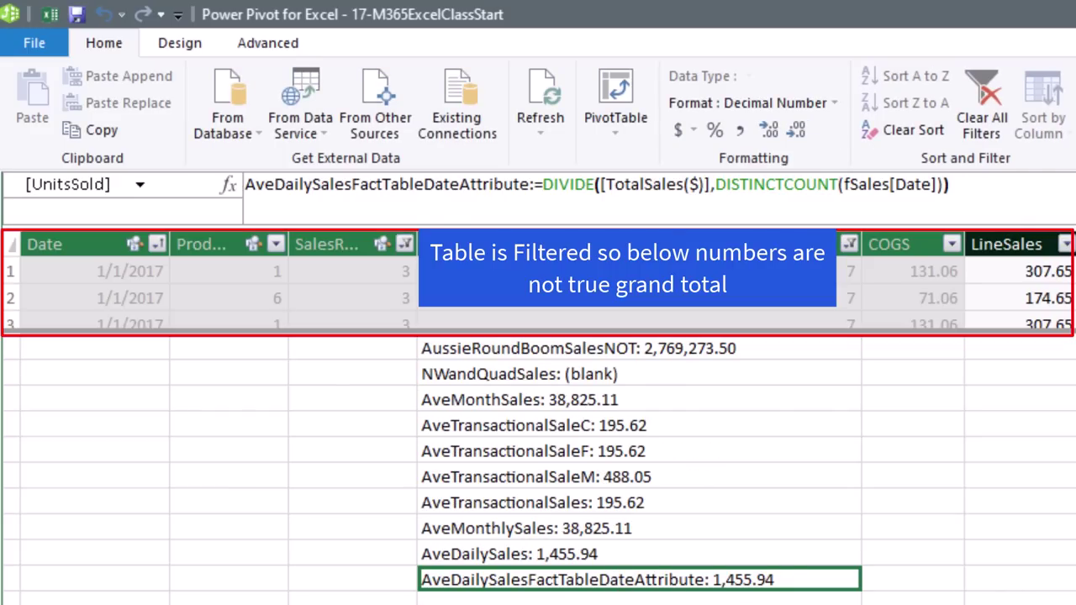
Compare the two daily-average formulas, then drag AveDailySalesFactTableDateAttribute into the pivot's Values area.
{"action": "left_click", "coordinate": [643, 554]}
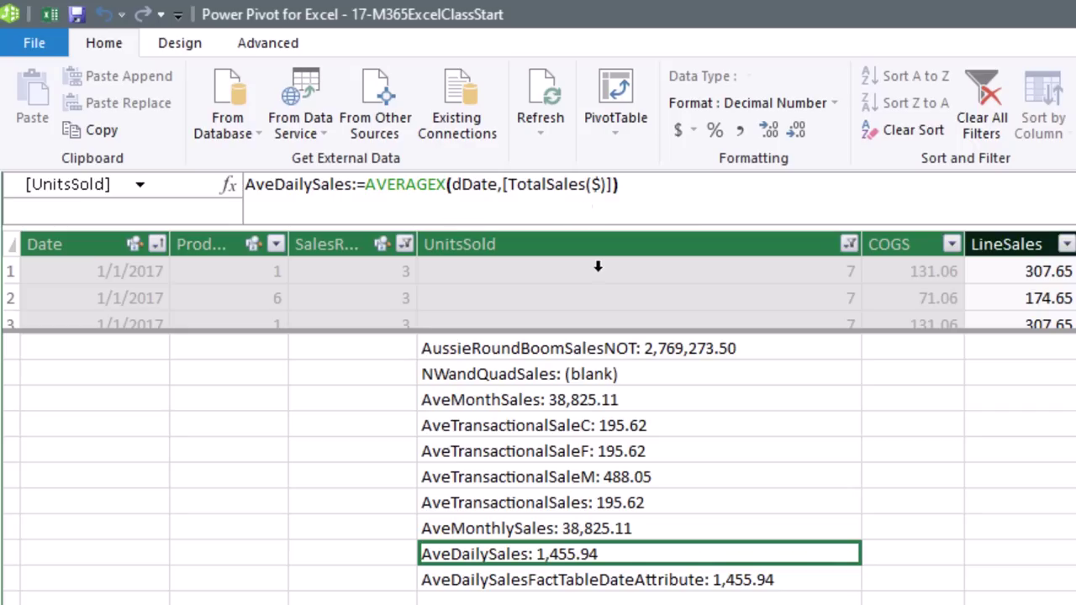
{"action": "left_click", "coordinate": [672, 581]}
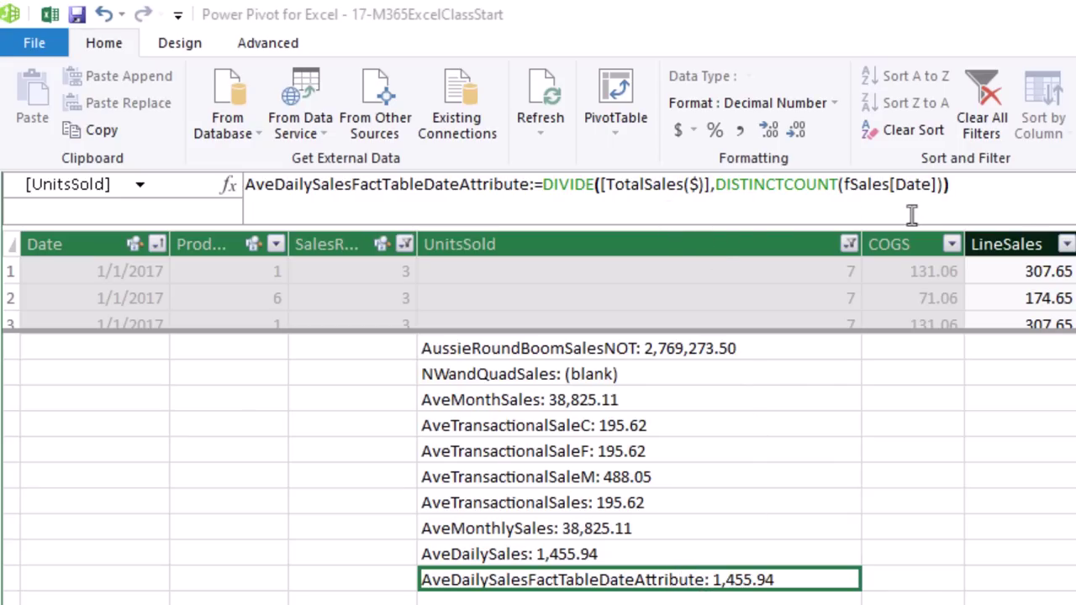
{"action": "key", "text": "alt+Tab"}
{"action": "left_click_drag", "start_coordinate": [840, 183], "coordinate": [928, 565]}
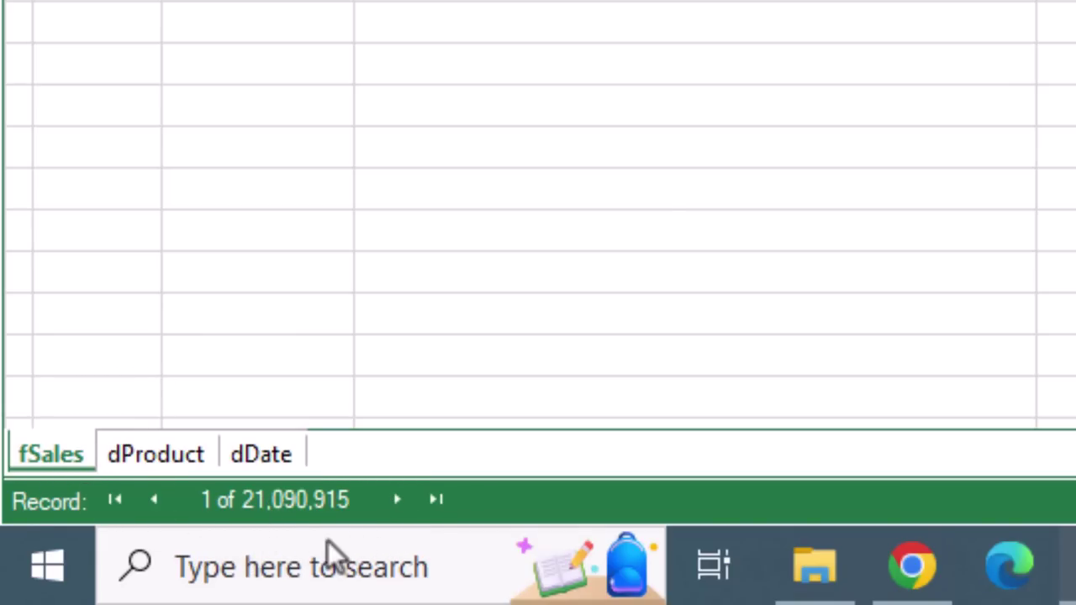
Browse the dDate and dProduct tables and scroll through the data.
{"action": "left_click", "coordinate": [259, 461]}
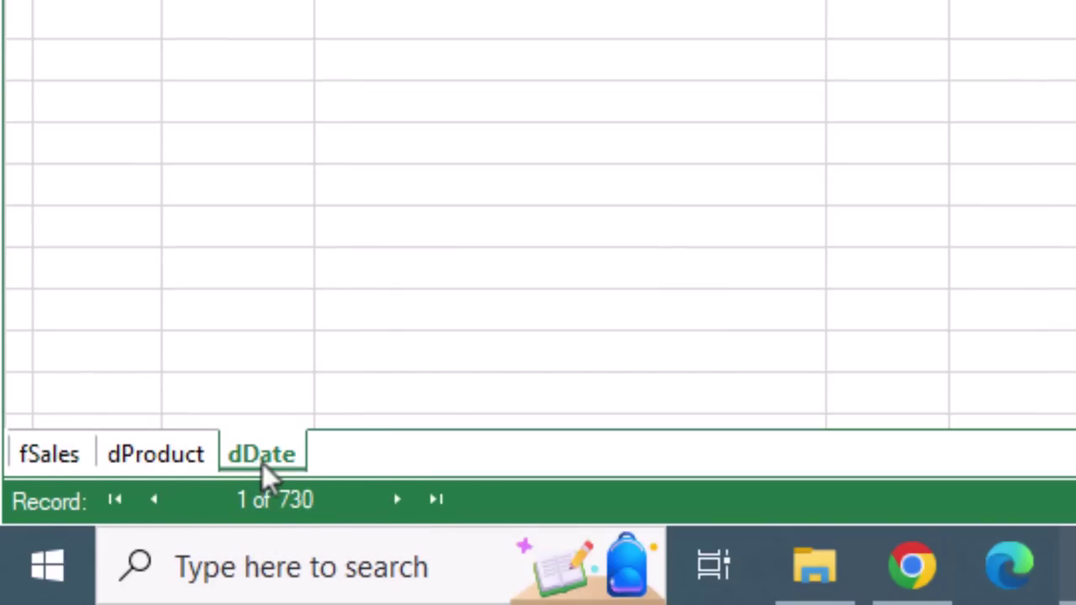
{"action": "left_click", "coordinate": [177, 465]}
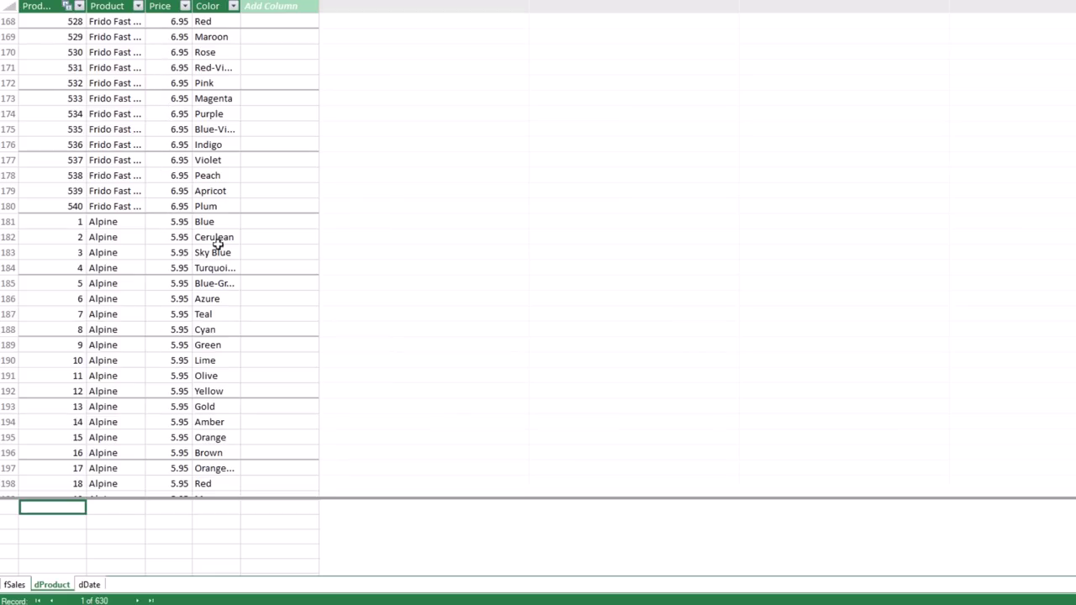
{"action": "scroll", "coordinate": [227, 219], "scroll_direction": "down", "scroll_amount": 20}
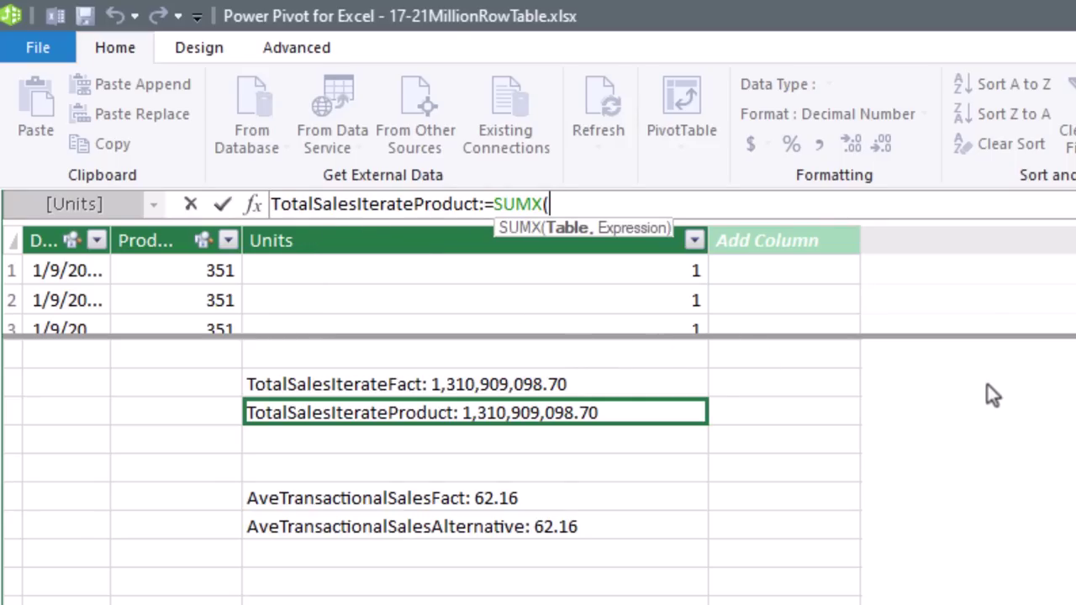
Build SUMX(VALUES(dProduct),dProduct[Price]*SUM(fSales[Units])) for TotalSalesIterateProduct.
{"action": "type", "text": "values"}
{"action": "key", "text": "Tab"}
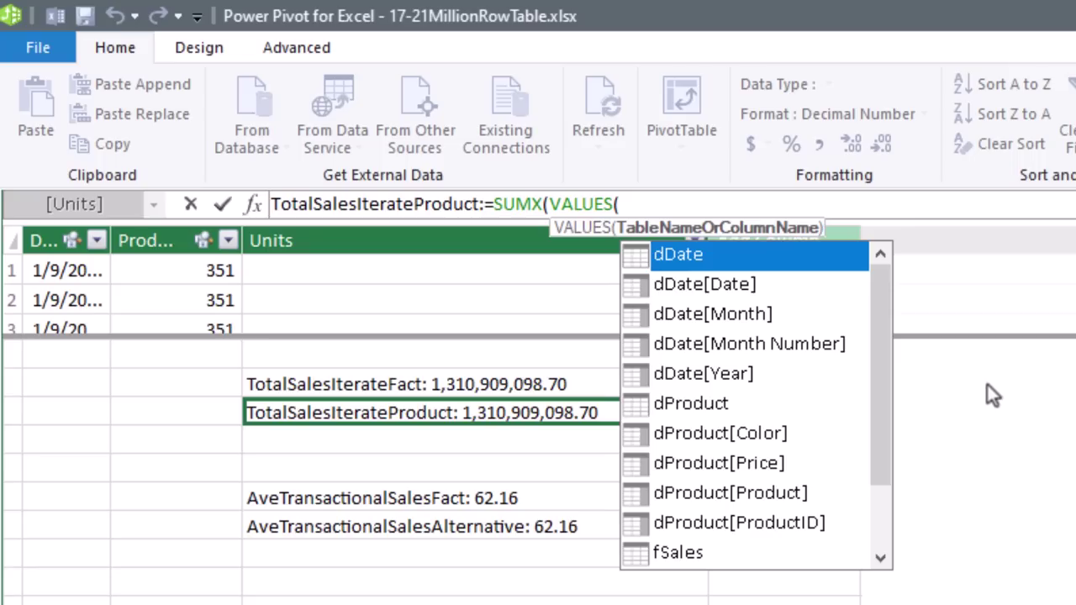
{"action": "type", "text": "dp"}
{"action": "key", "text": "Tab"}
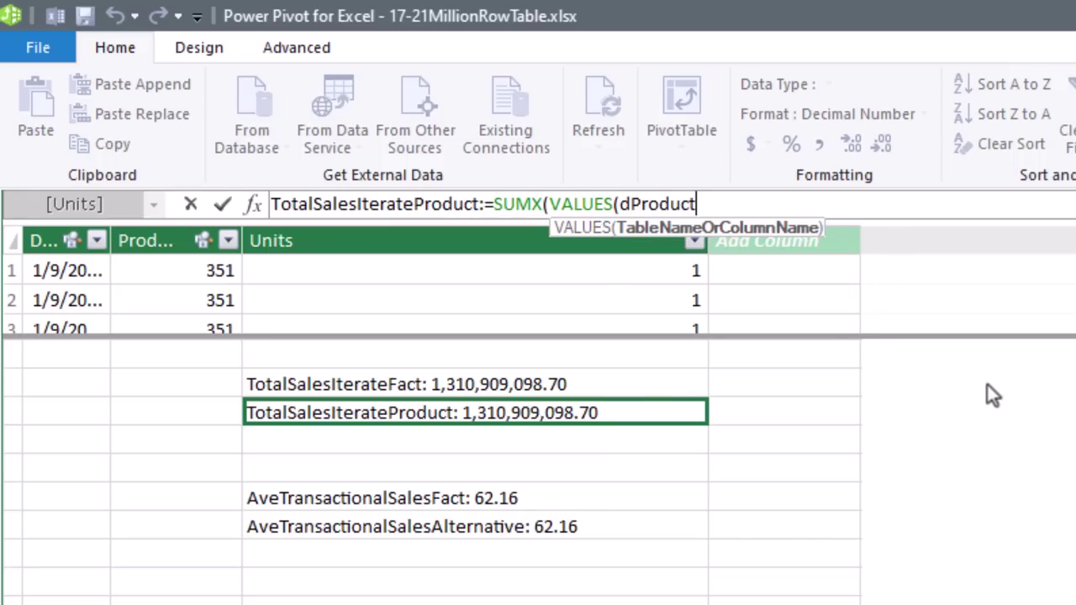
{"action": "type", "text": ")"}
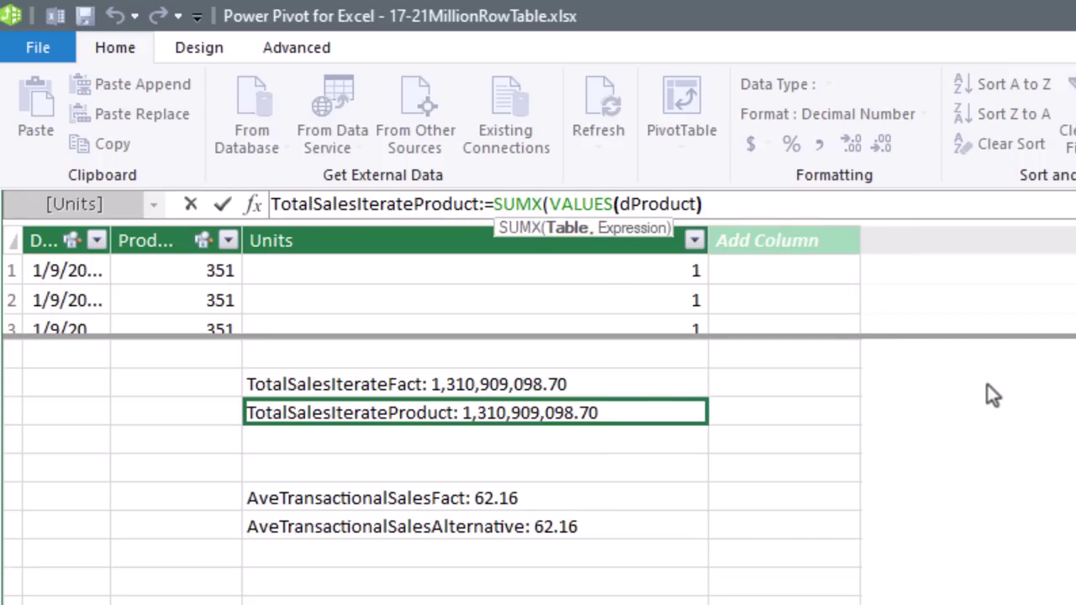
{"action": "type", "text": ","}
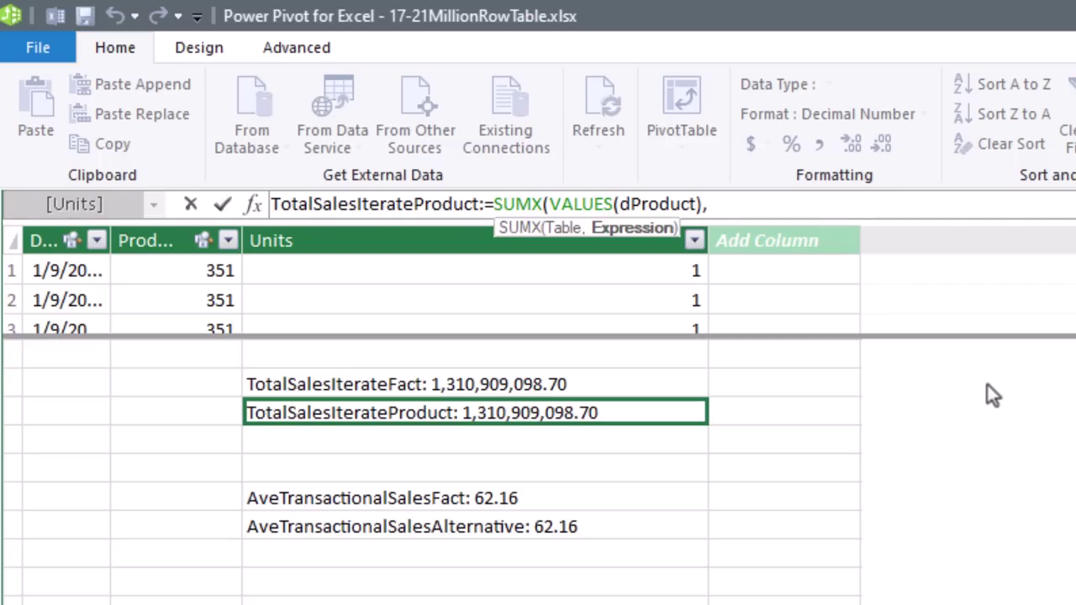
{"action": "type", "text": "dp"}
{"action": "key", "text": "Down"}
{"action": "key", "text": "Down"}
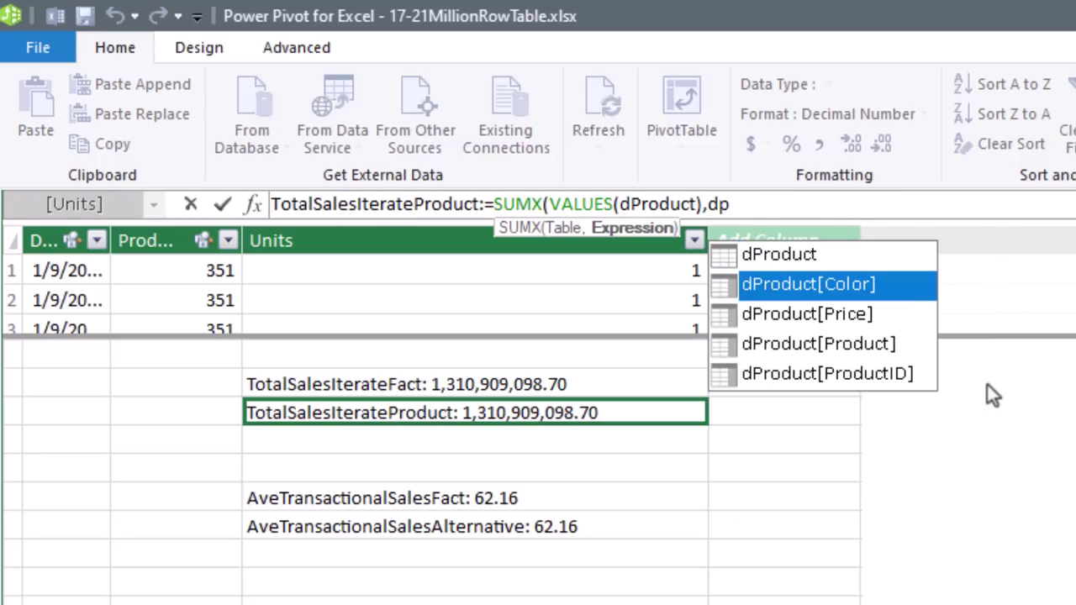
{"action": "key", "text": "Tab"}
{"action": "type", "text": "*"}
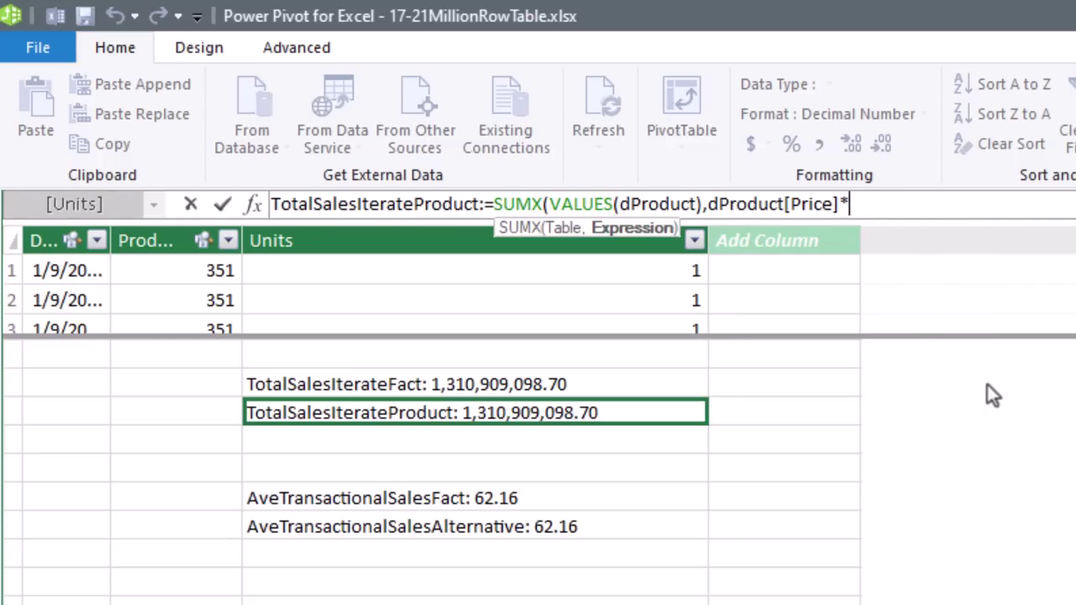
{"action": "type", "text": "sum"}
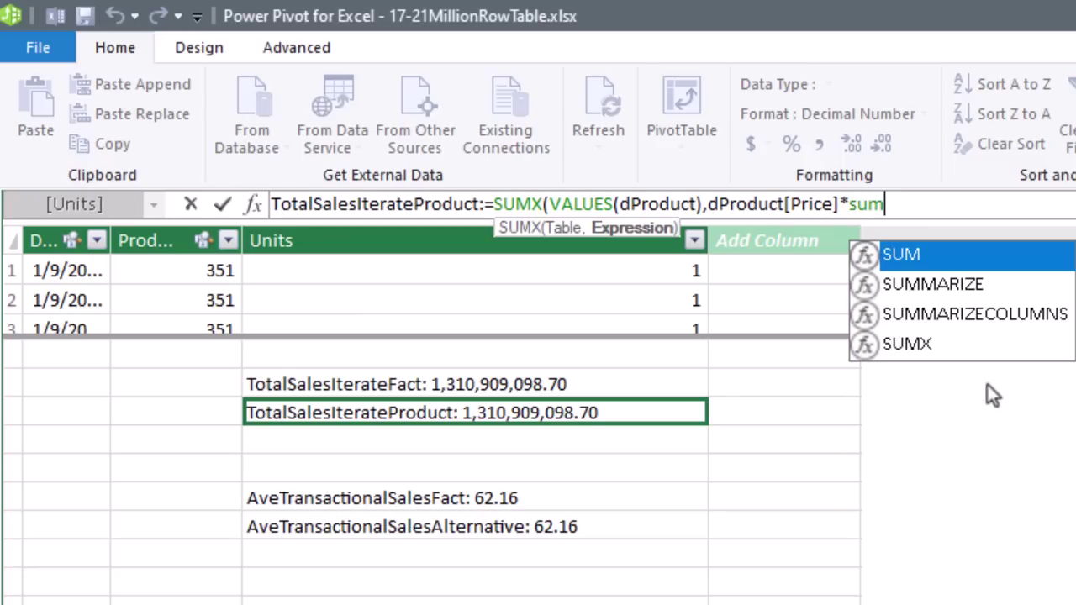
{"action": "key", "text": "Tab"}
{"action": "type", "text": "fs"}
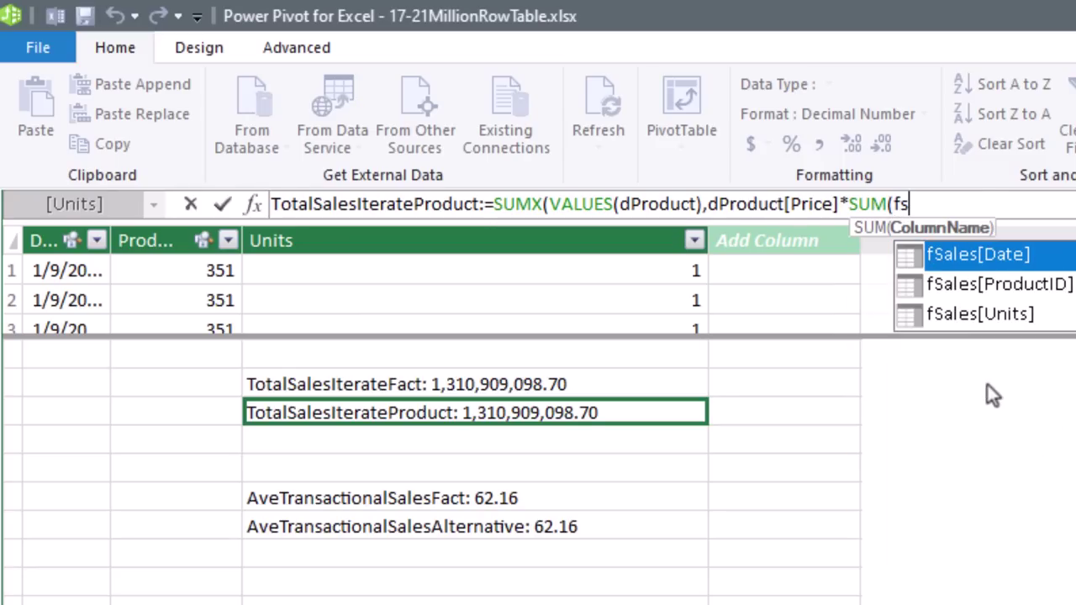
{"action": "key", "text": "Down"}
{"action": "key", "text": "Down"}
{"action": "key", "text": "Tab"}
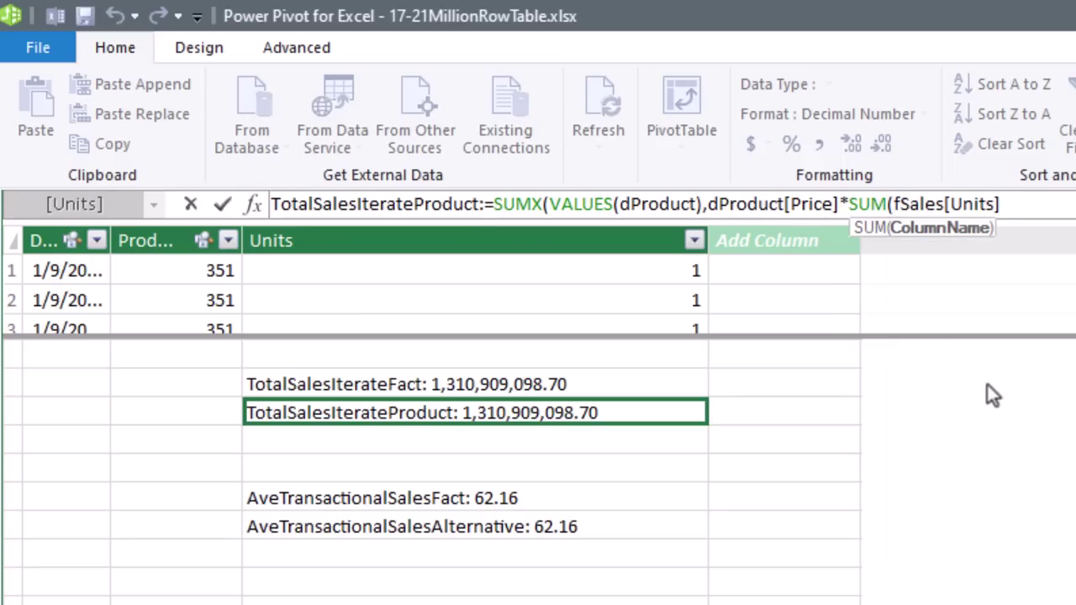
{"action": "type", "text": "))"}
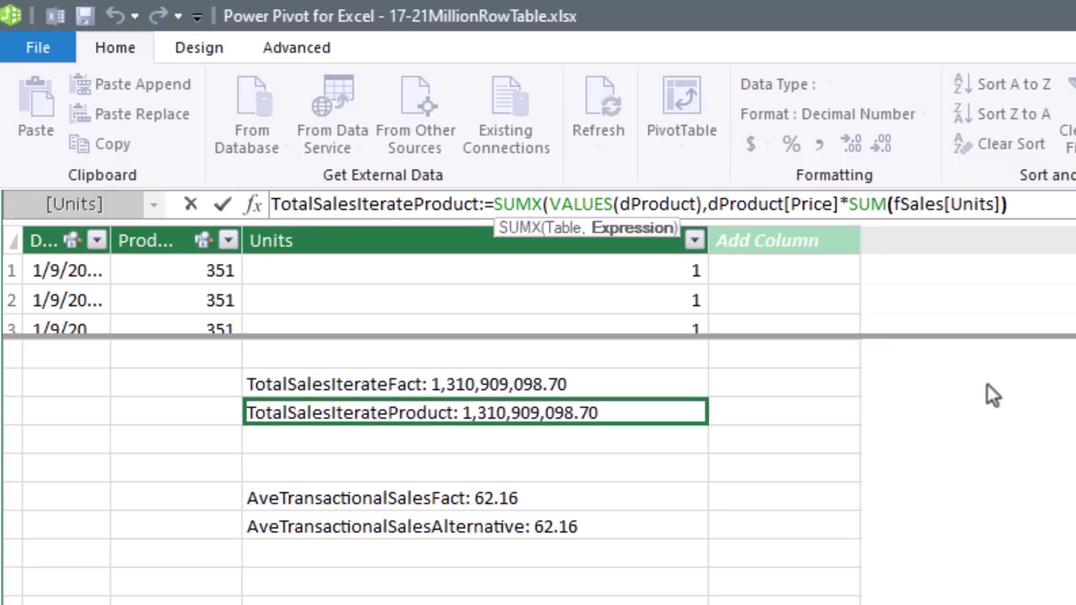
Wrap the SUM in CALCULATE and commit TotalSalesIterateProduct at 1,310,909,098.70.
{"action": "left_click", "coordinate": [852, 205]}
{"action": "type", "text": "C"}
{"action": "key", "text": "Tab"}
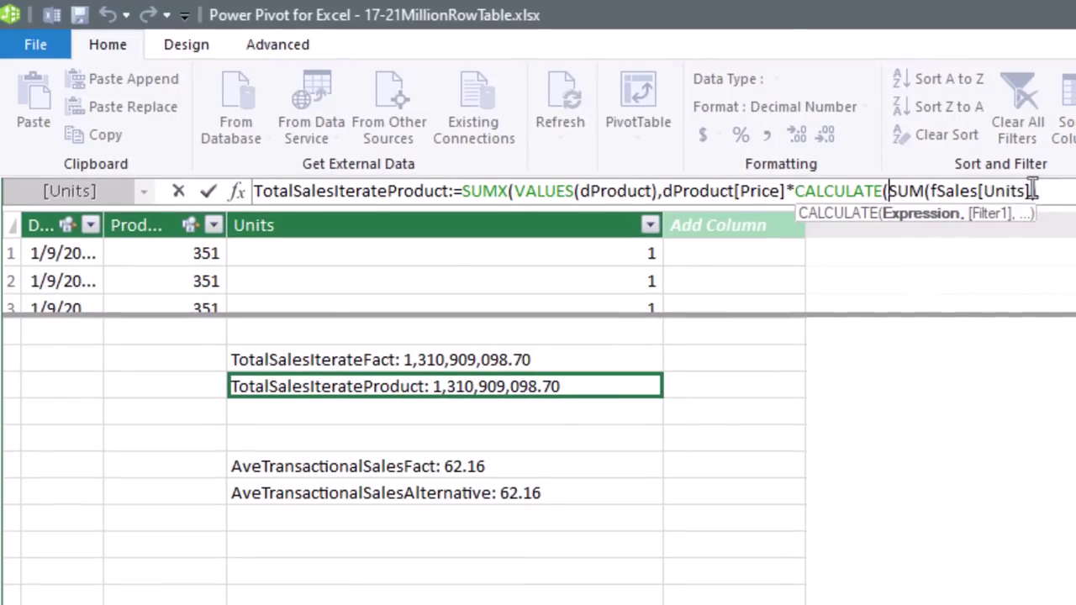
{"action": "left_click", "coordinate": [1034, 191]}
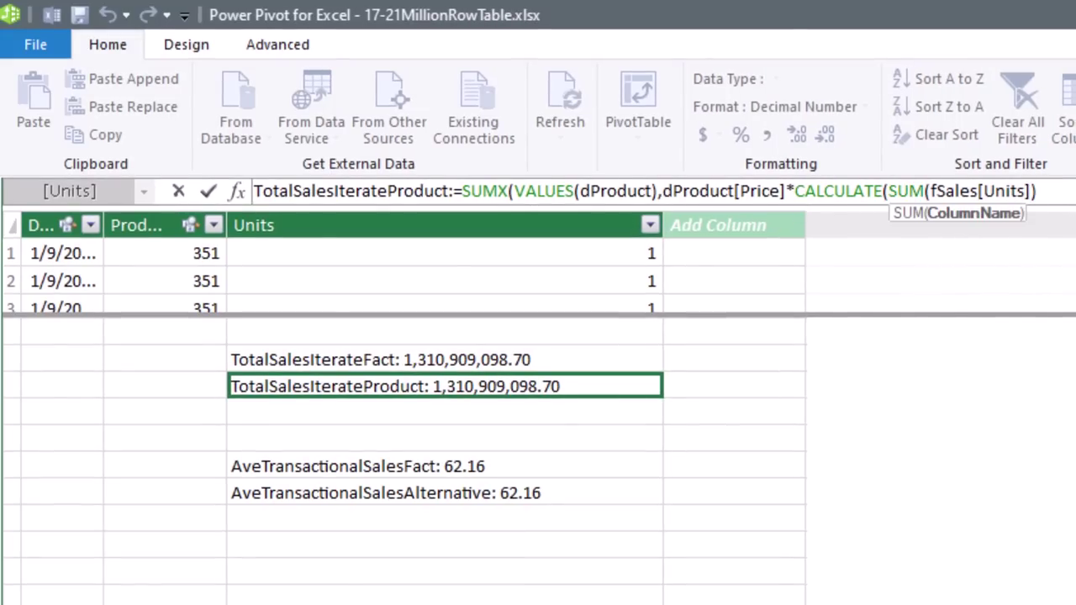
{"action": "type", "text": ")"}
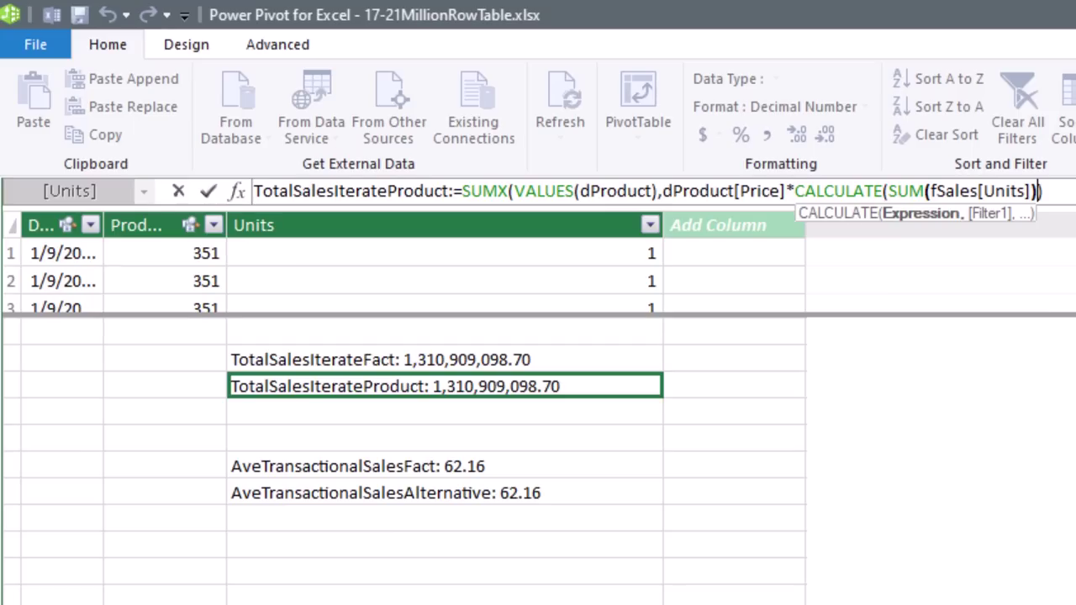
{"action": "left_click", "coordinate": [1042, 190]}
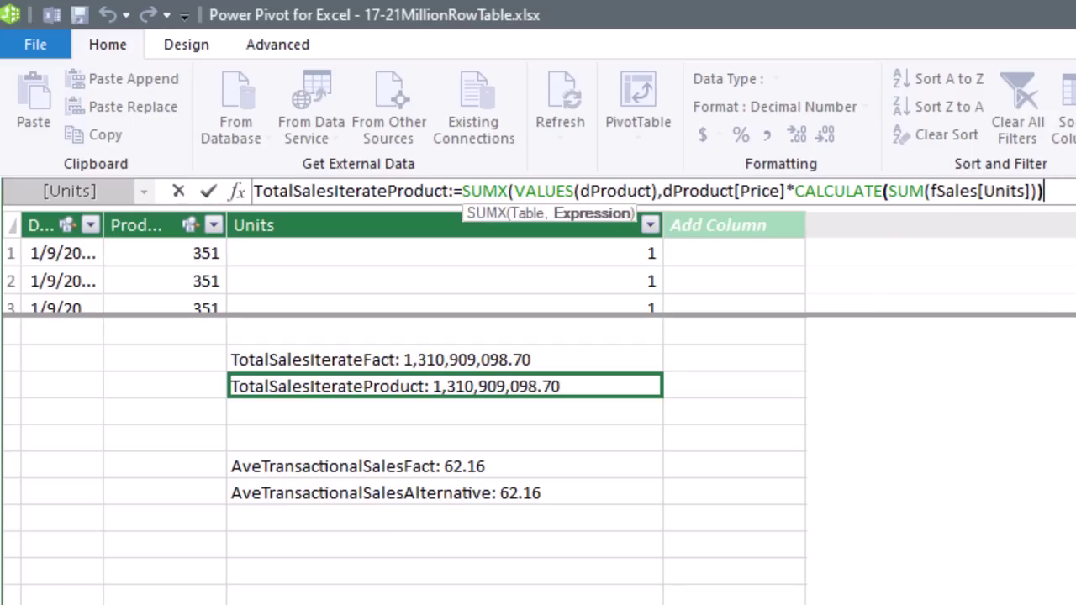
{"action": "type", "text": ")"}
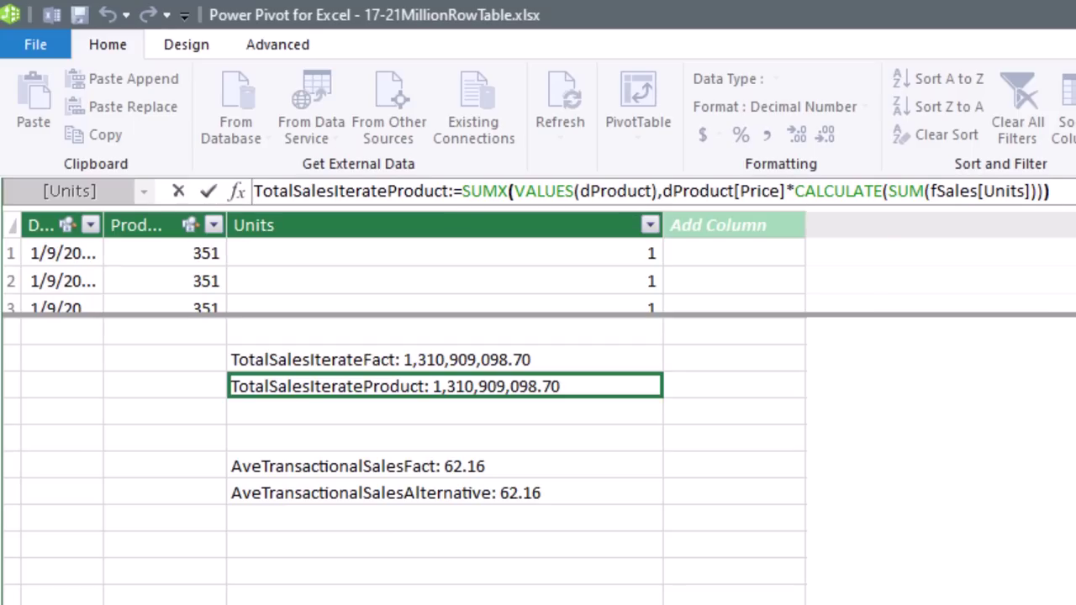
{"action": "key", "text": "Return"}
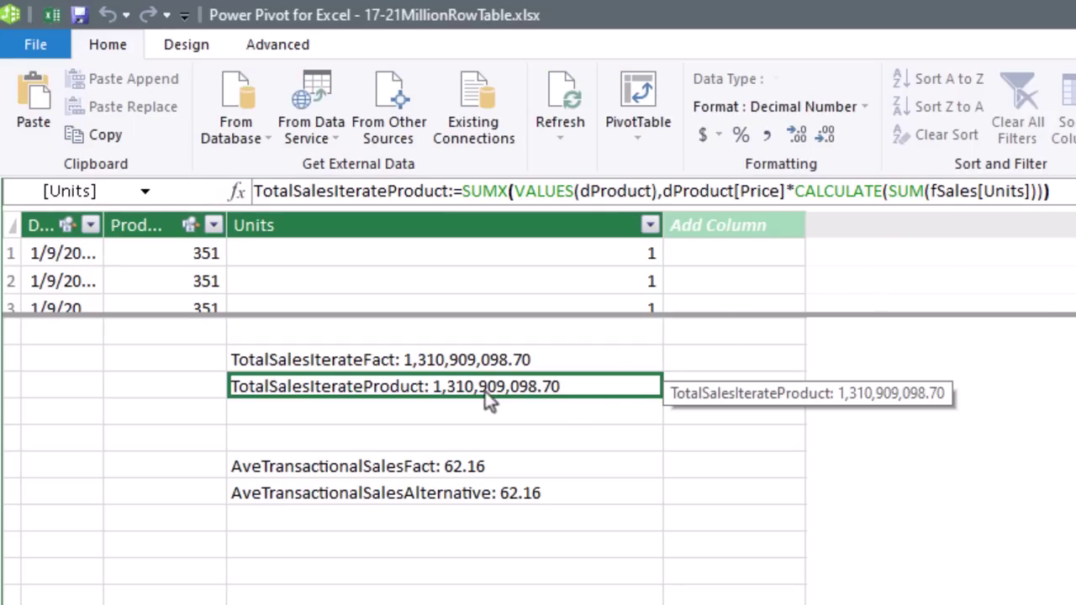
Check the TotalSalesIterateFact formula, copy TotalSalesIterateProduct's formula, and select the empty cell below.
{"action": "left_click", "coordinate": [428, 360]}
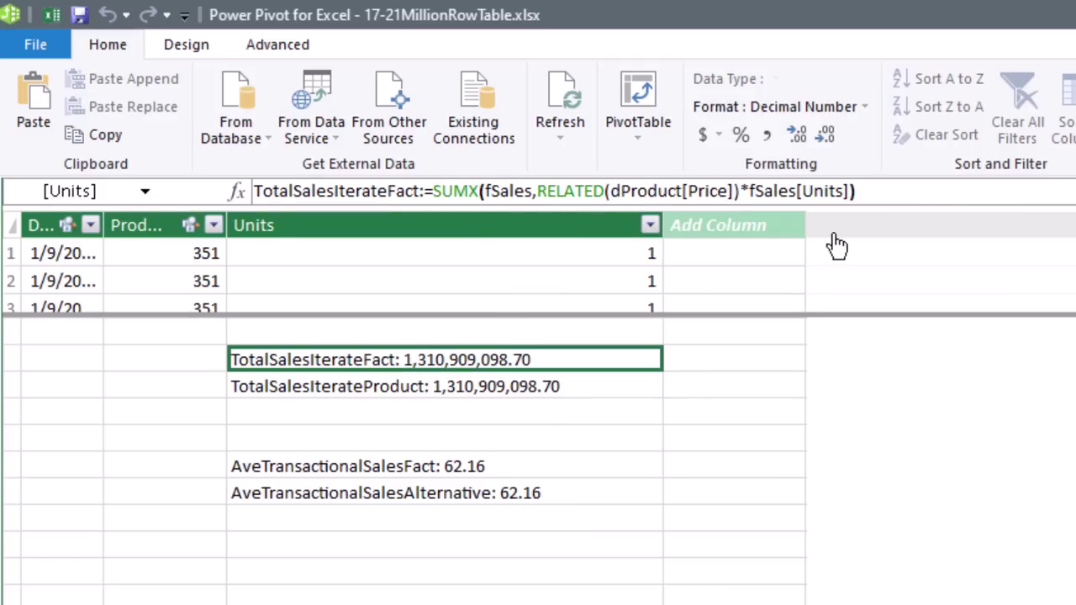
{"action": "key", "text": "Down"}
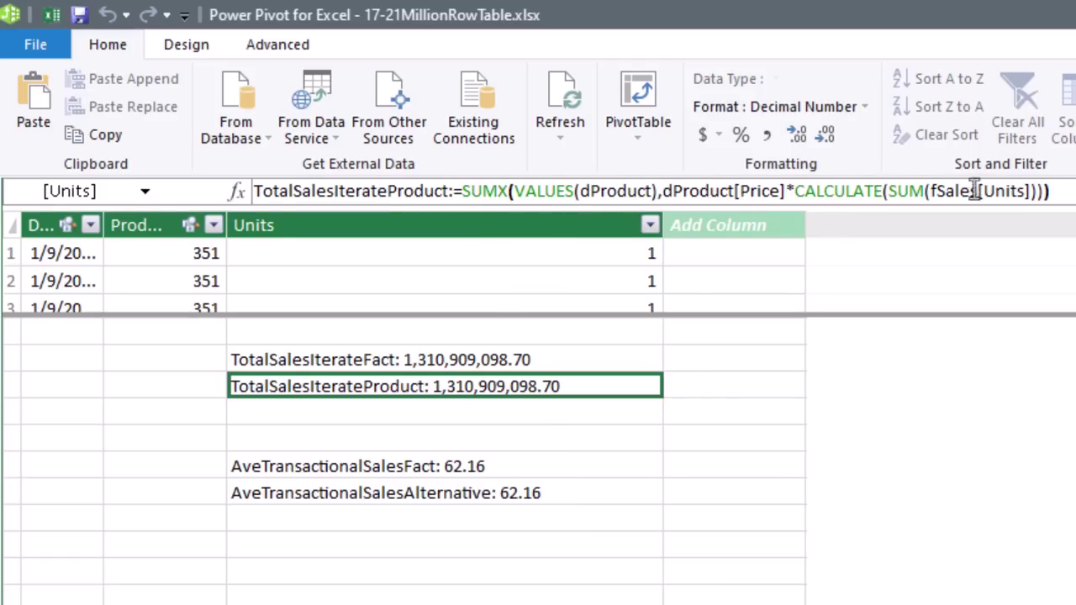
{"action": "left_click_drag", "start_coordinate": [1052, 191], "coordinate": [203, 154]}
{"action": "key", "text": "ctrl+c"}
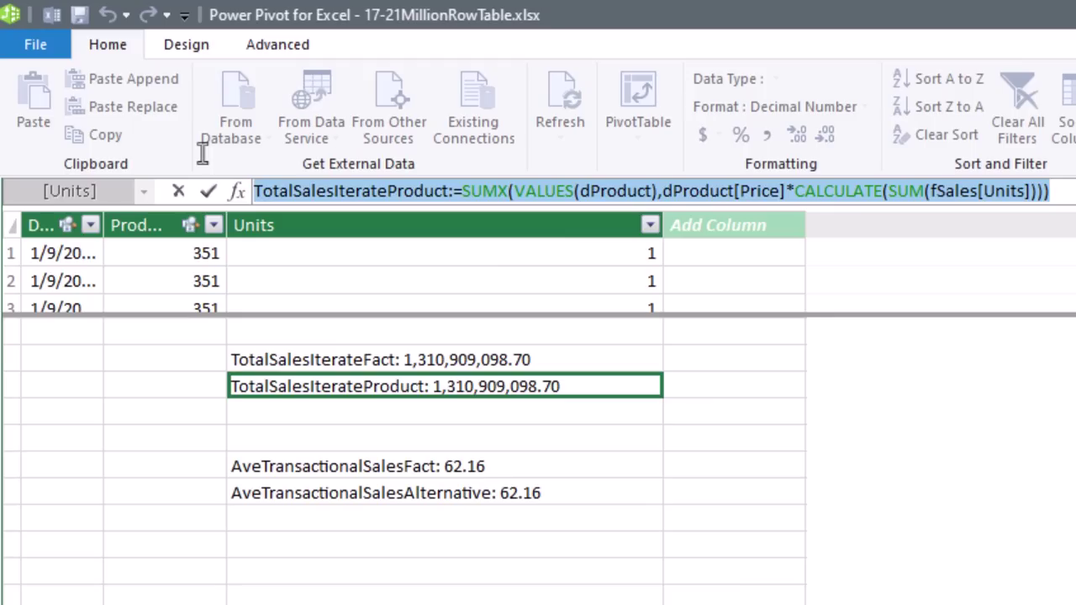
{"action": "key", "text": "Escape"}
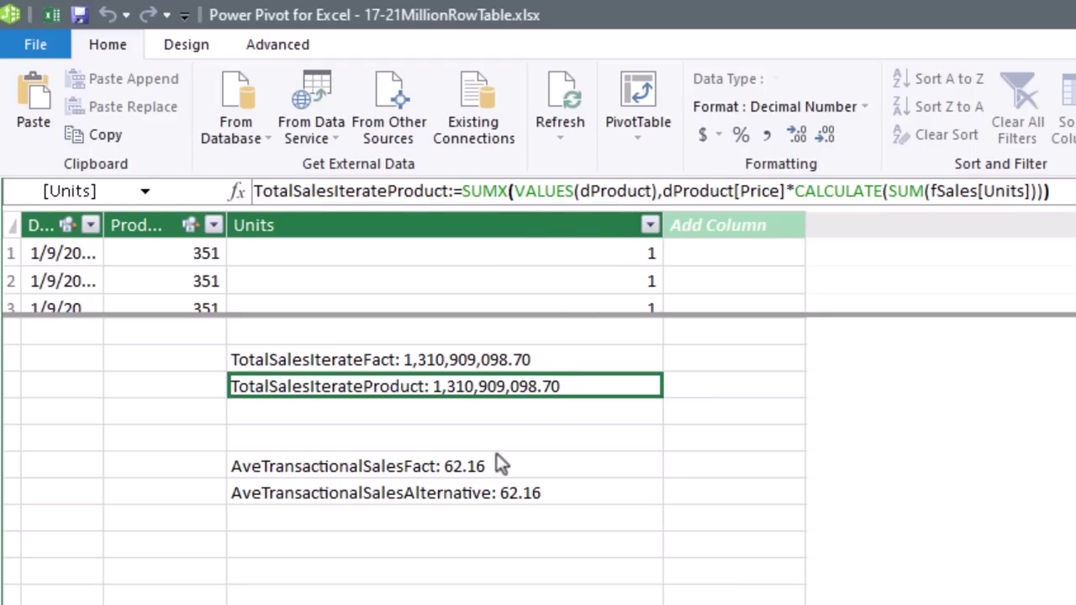
{"action": "left_click", "coordinate": [471, 416]}
Paste the copied formula into the new measure and rename it TotalSalesIteratePrice.
{"action": "left_click", "coordinate": [387, 193]}
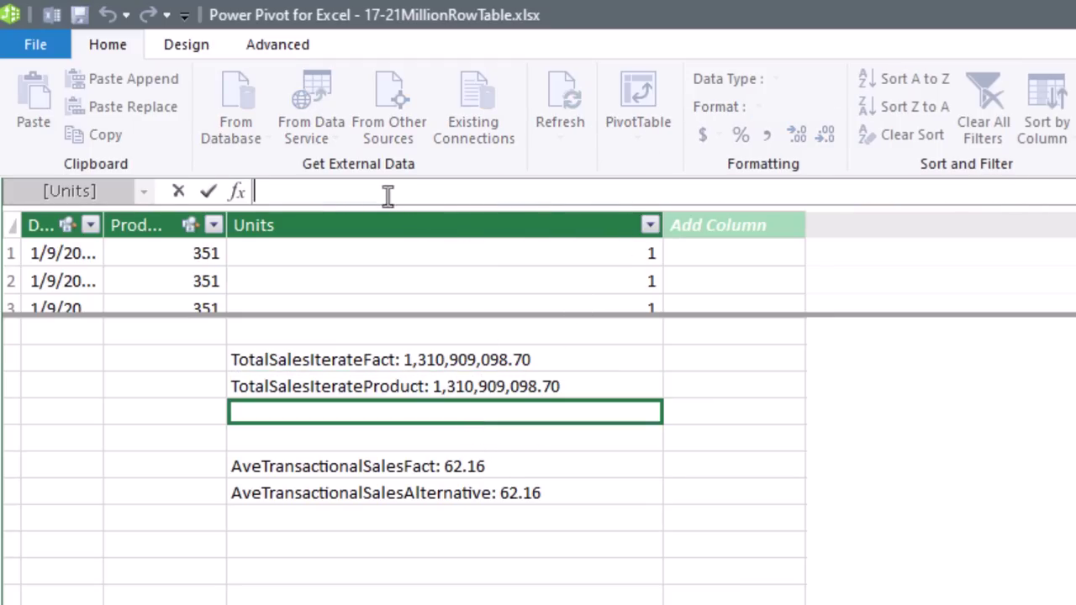
{"action": "key", "text": "ctrl+v"}
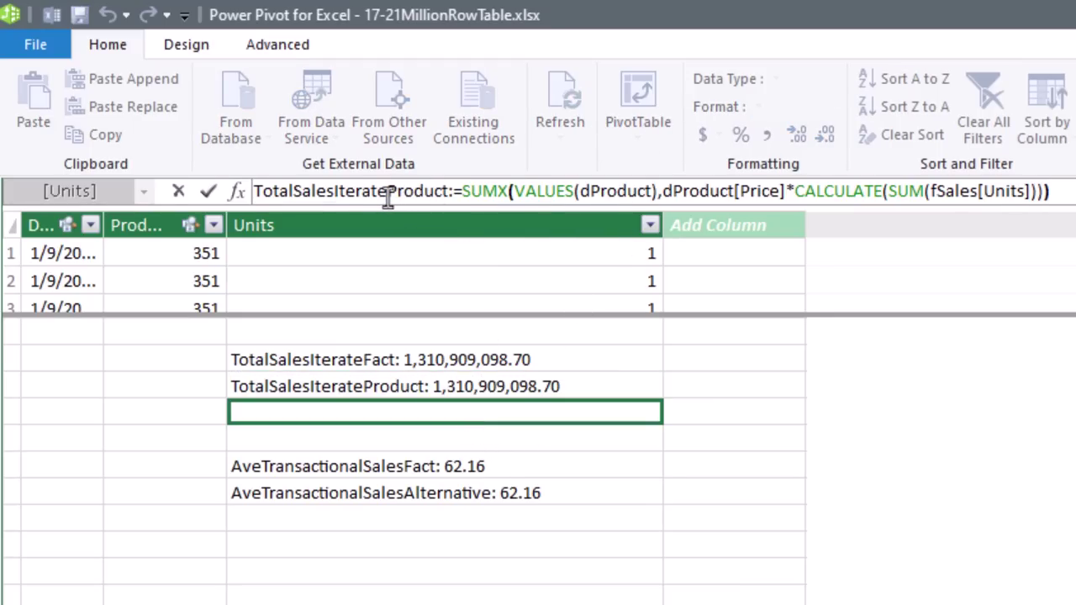
{"action": "left_click_drag", "start_coordinate": [388, 193], "coordinate": [454, 187]}
{"action": "type", "text": "Price"}
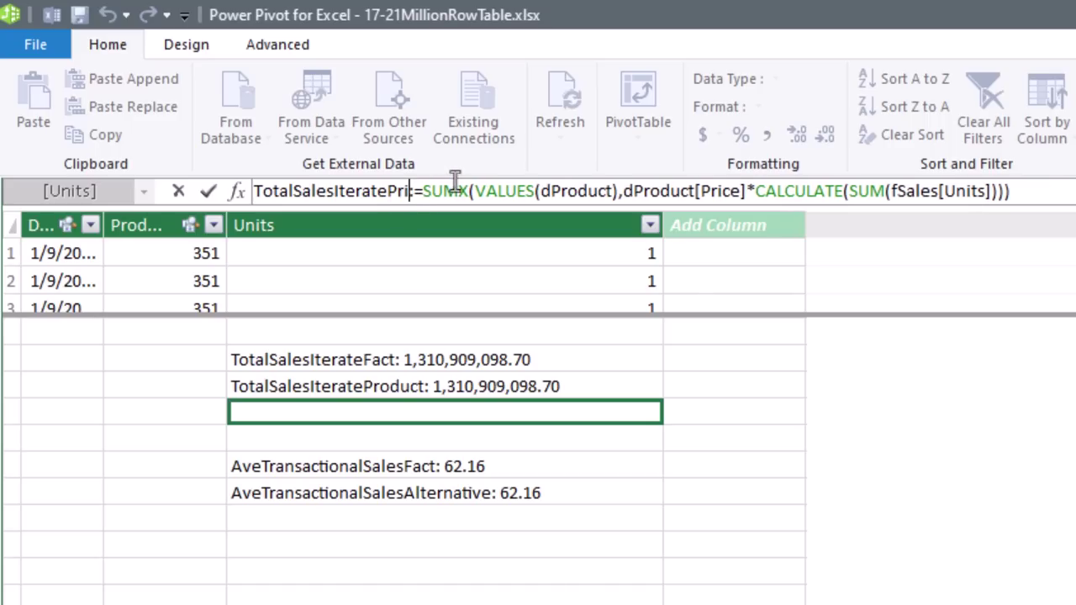
Make VALUES iterate dProduct[Price] and commit the measure, returning 1,310,909,098.70.
{"action": "key", "text": "ctrl+Right"}
{"action": "key", "text": "ctrl+Right"}
{"action": "key", "text": "ctrl+Right"}
{"action": "key", "text": "ctrl+Right"}
{"action": "key", "text": "ctrl+Right"}
{"action": "key", "text": "ctrl+Right"}
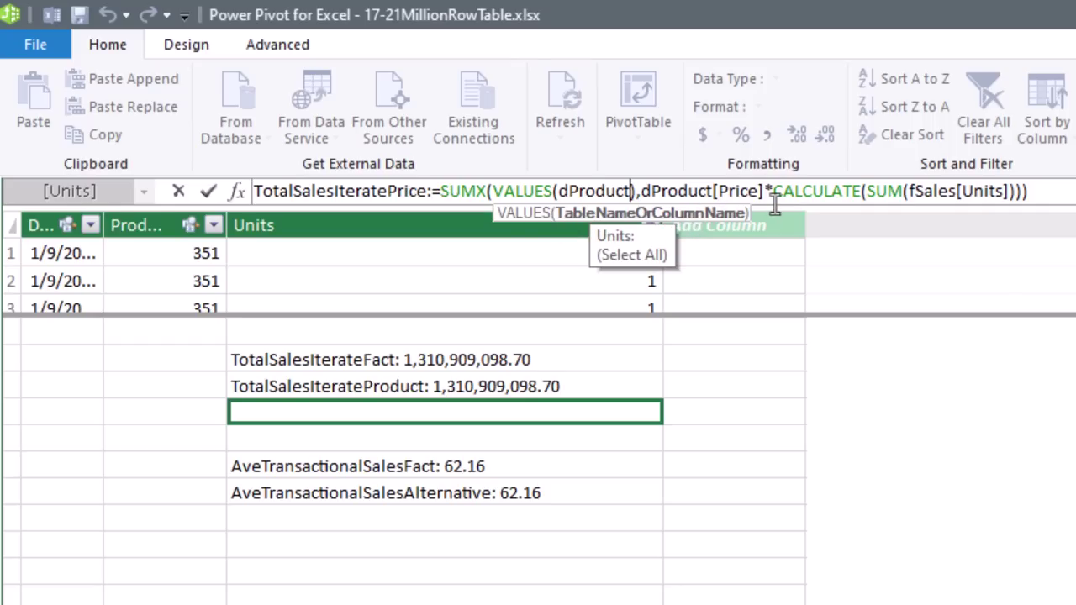
{"action": "type", "text": "["}
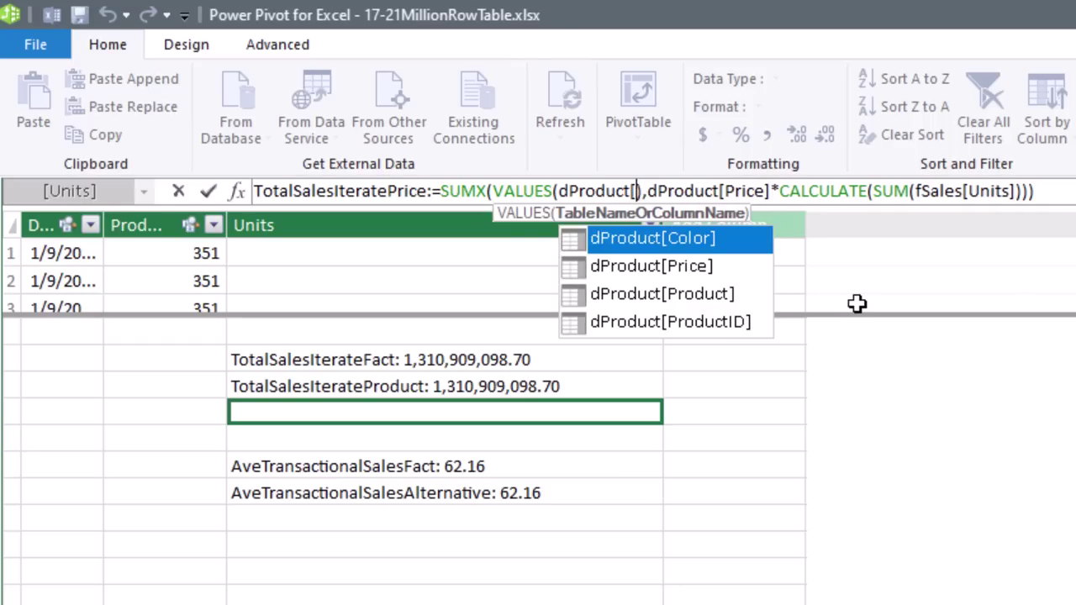
{"action": "key", "text": "Down"}
{"action": "key", "text": "Tab"}
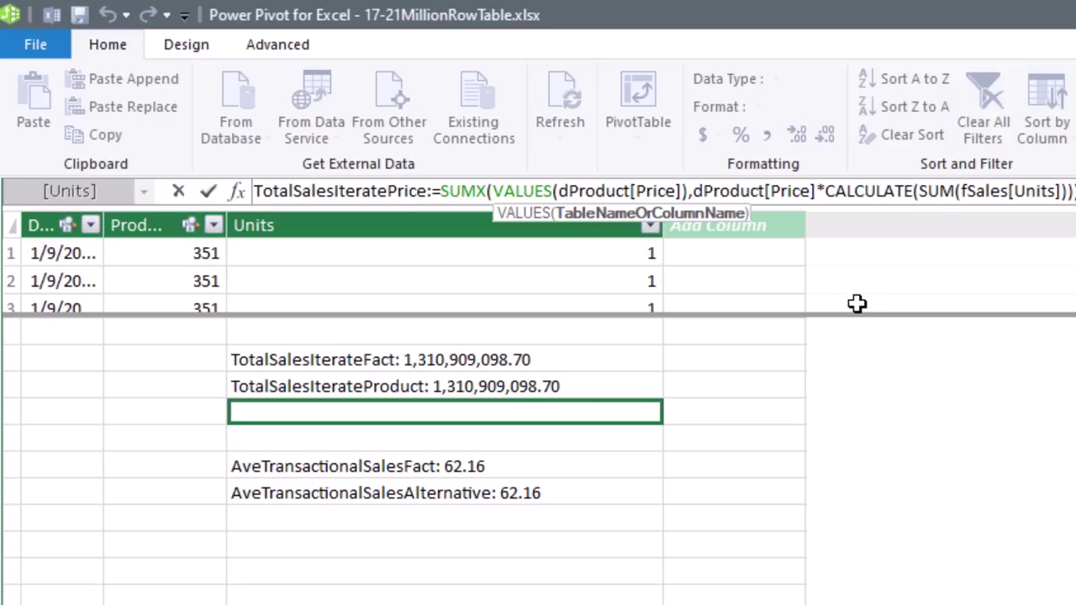
{"action": "left_click", "coordinate": [520, 191]}
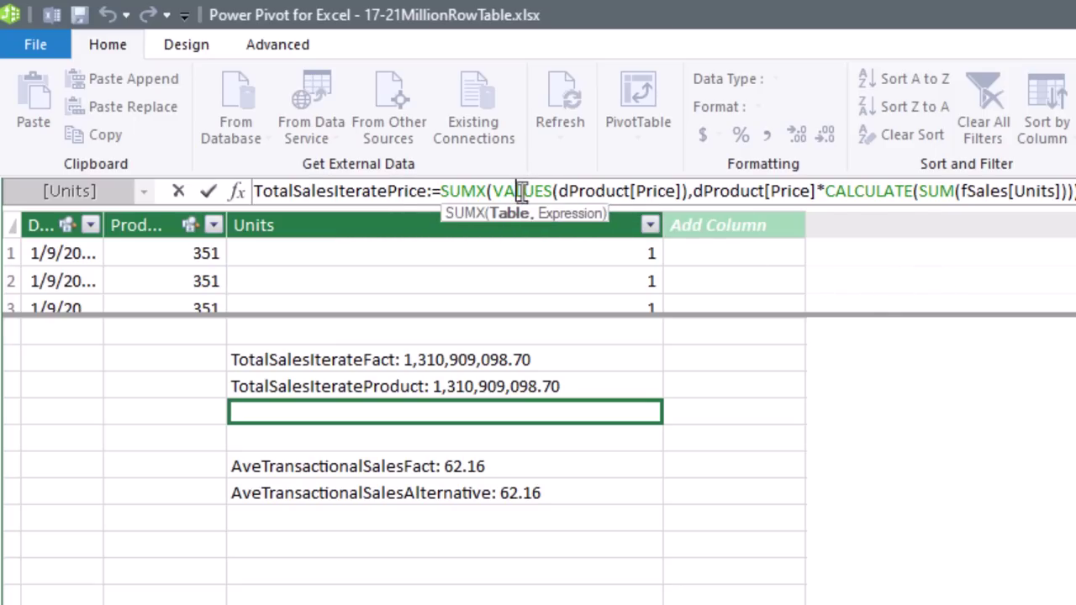
{"action": "left_click", "coordinate": [694, 192]}
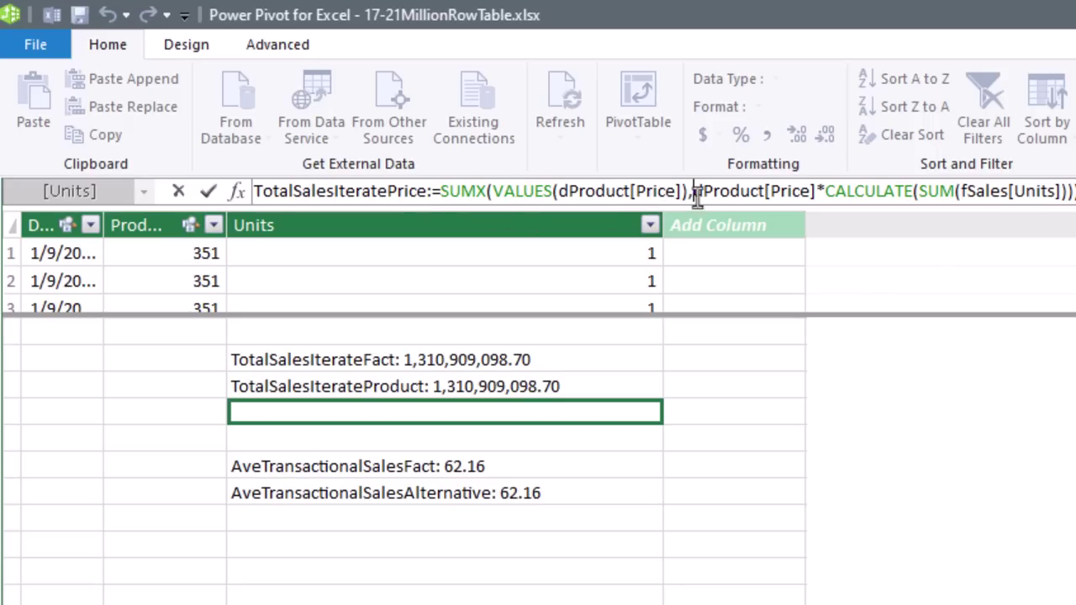
{"action": "left_click", "coordinate": [825, 192]}
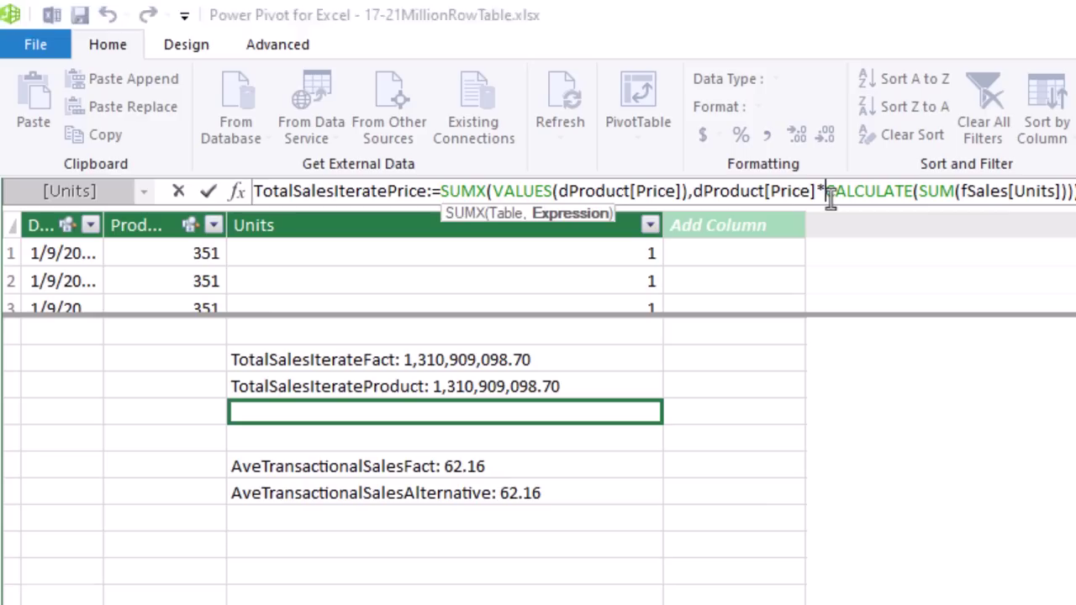
{"action": "key", "text": "shift+End"}
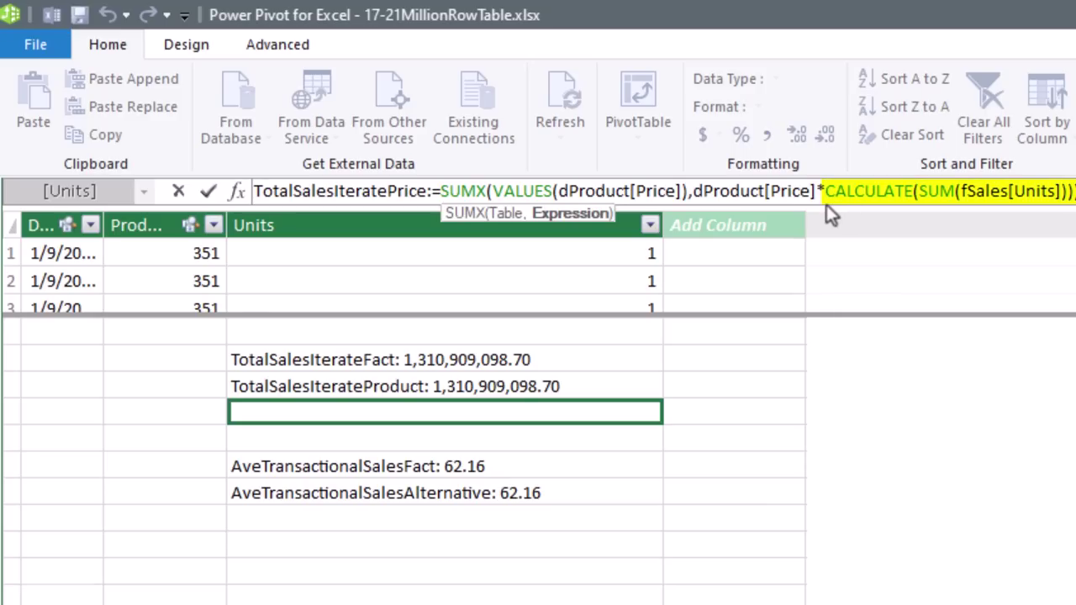
{"action": "key", "text": "Return"}
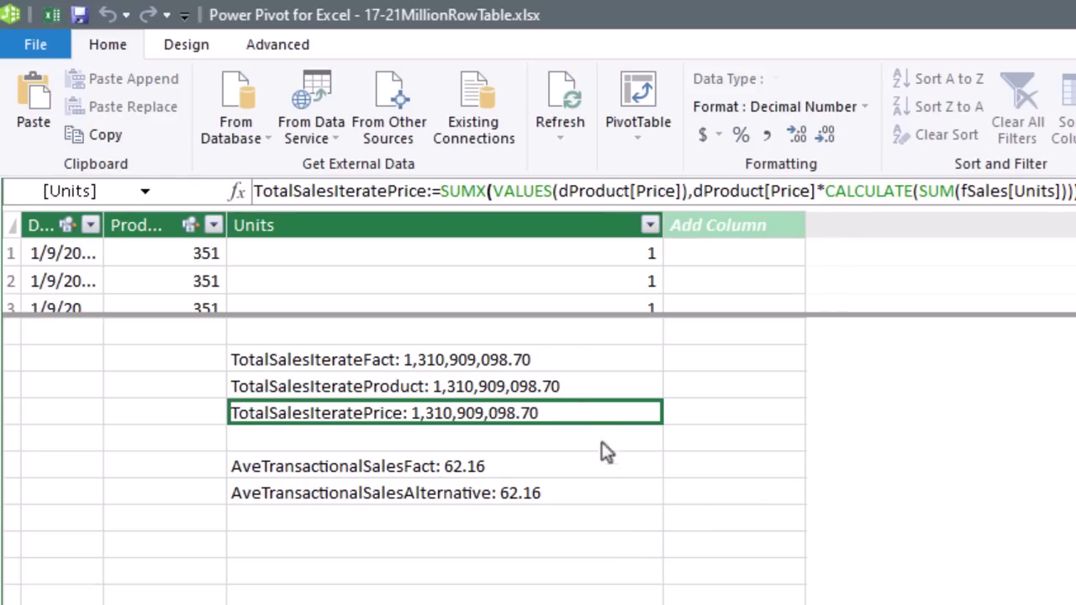
{"action": "left_click", "coordinate": [515, 359]}
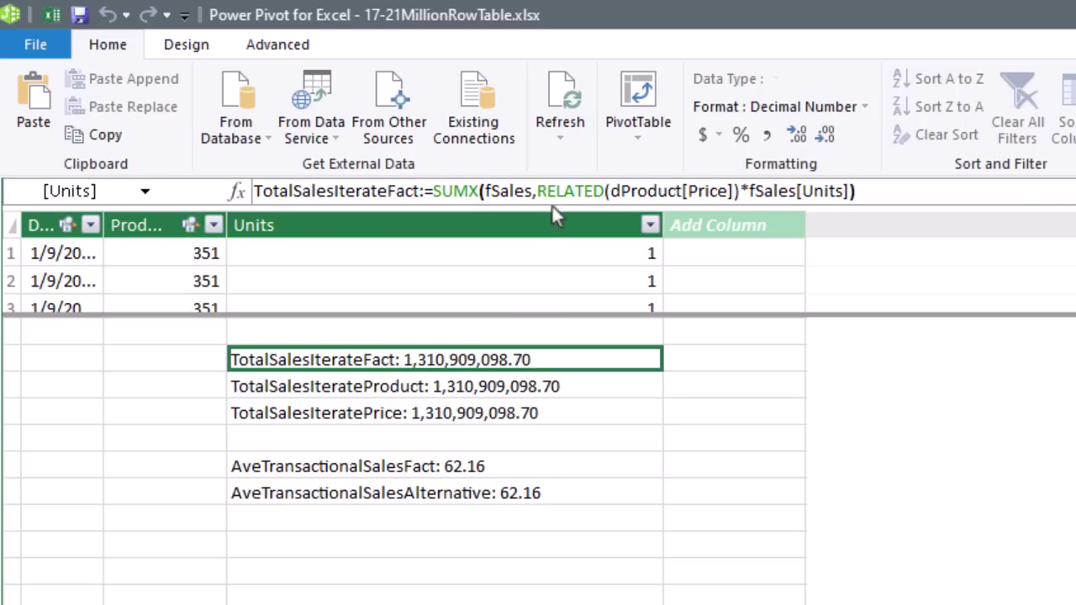
{"action": "left_click", "coordinate": [528, 393]}
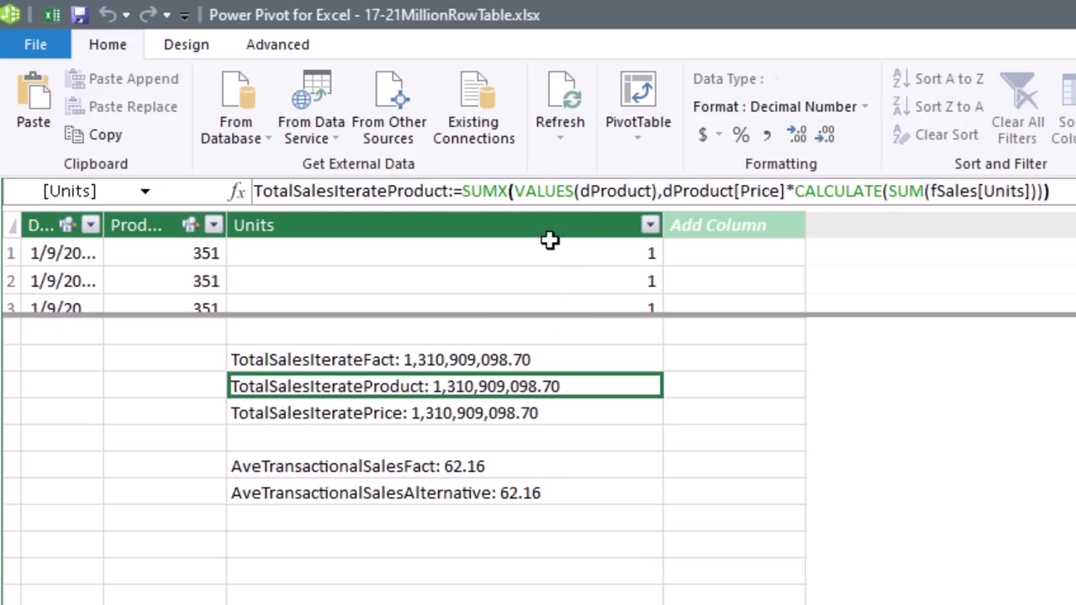
{"action": "left_click", "coordinate": [516, 422]}
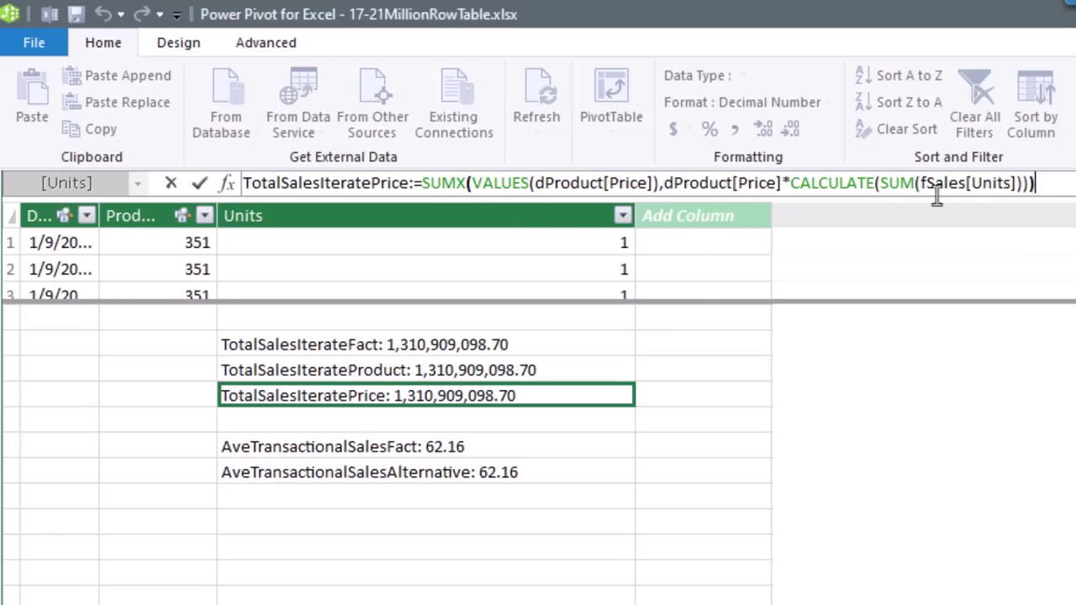
{"action": "left_click", "coordinate": [511, 450]}
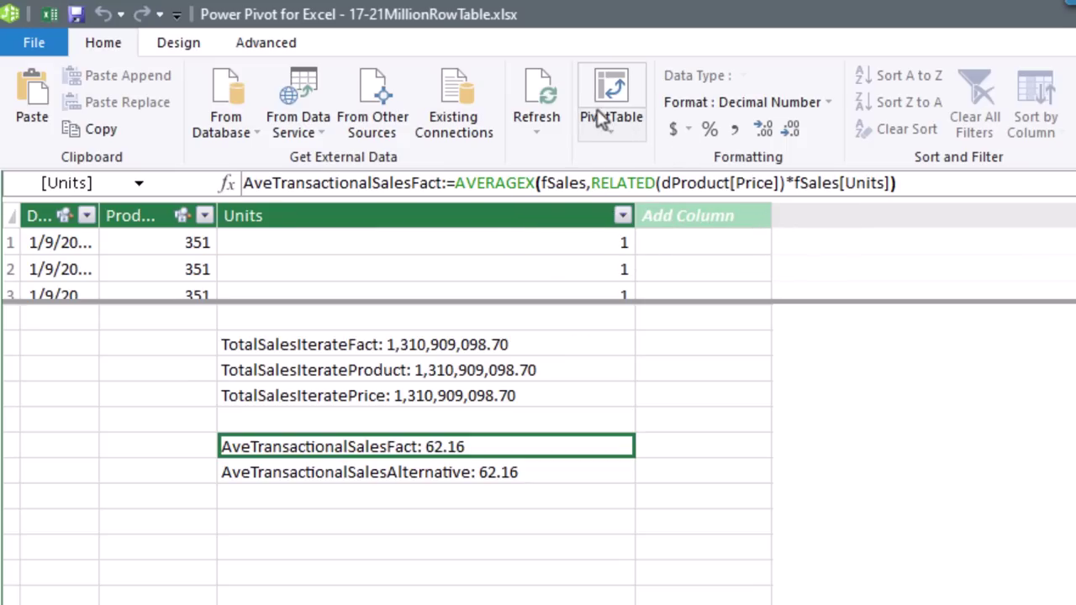
{"action": "left_click", "coordinate": [539, 473]}
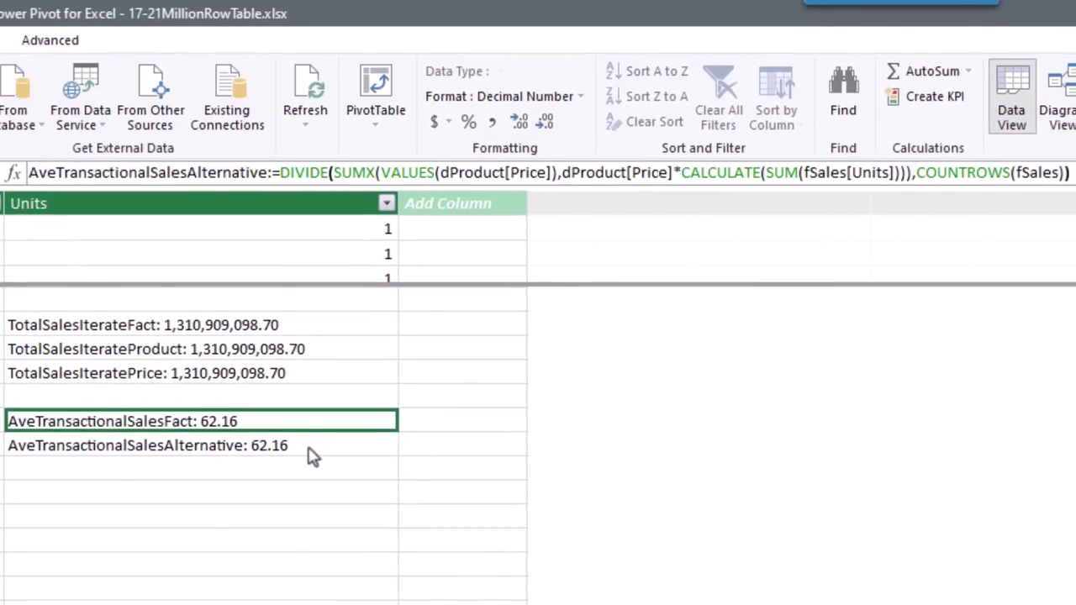
{"action": "left_click", "coordinate": [336, 174]}
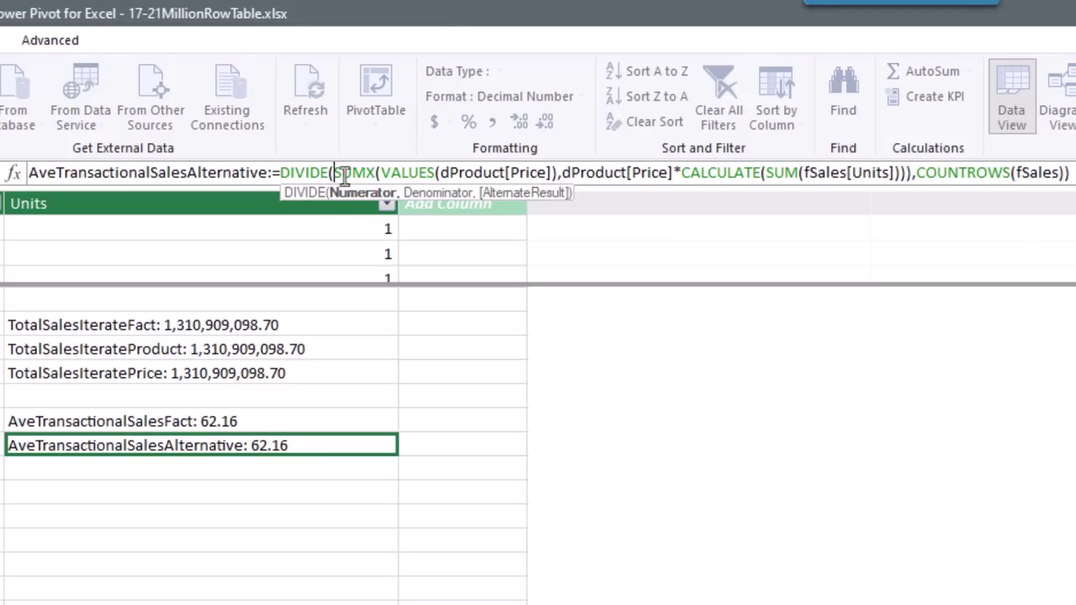
{"action": "left_click_drag", "start_coordinate": [336, 174], "coordinate": [911, 173]}
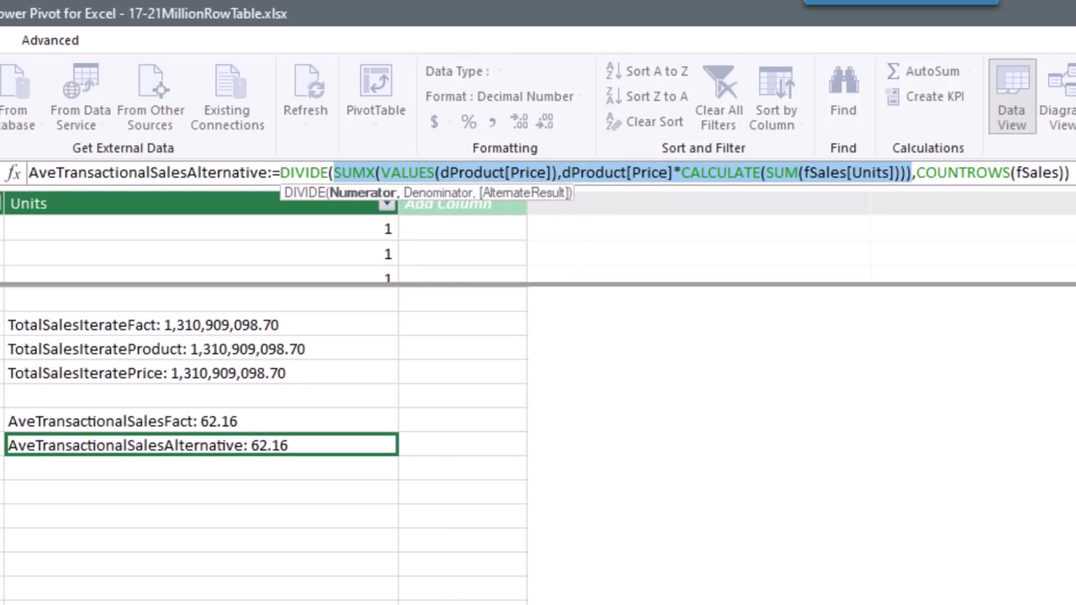
{"action": "left_click", "coordinate": [1040, 172]}
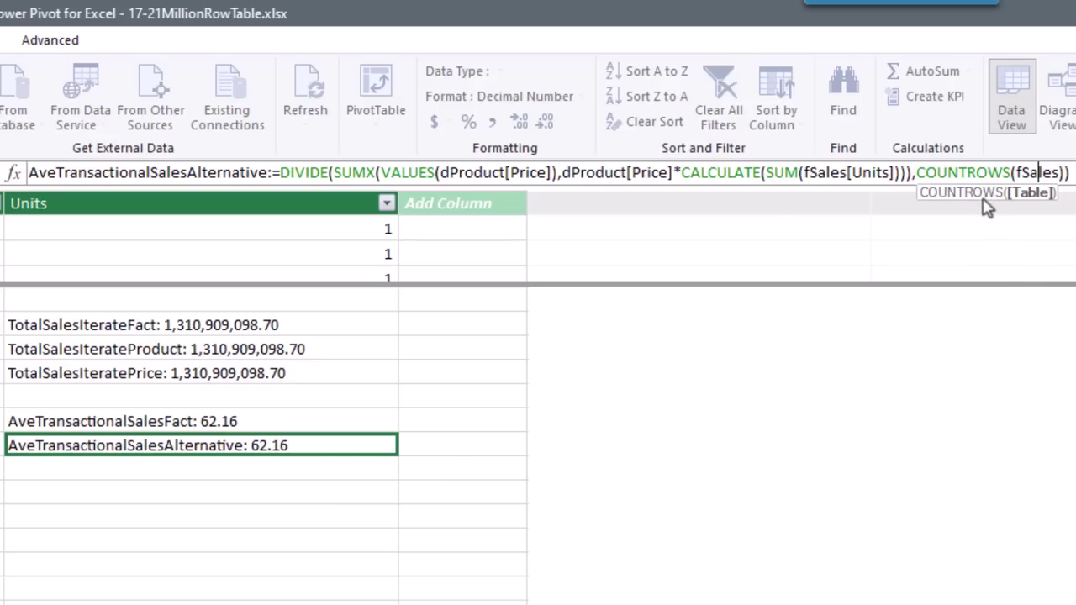
{"action": "left_click", "coordinate": [342, 173]}
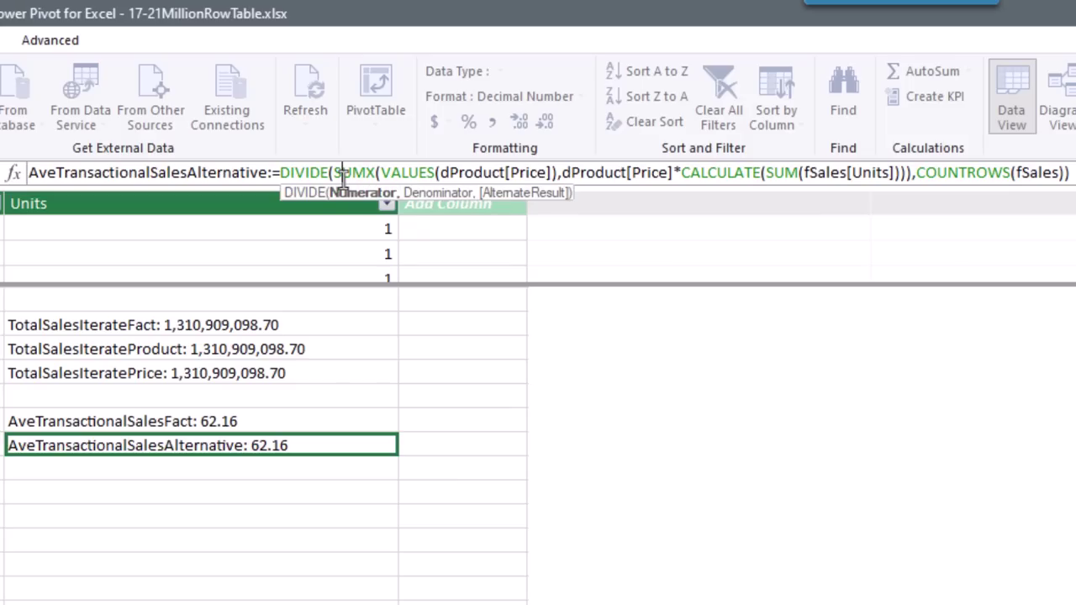
{"action": "left_click", "coordinate": [967, 173]}
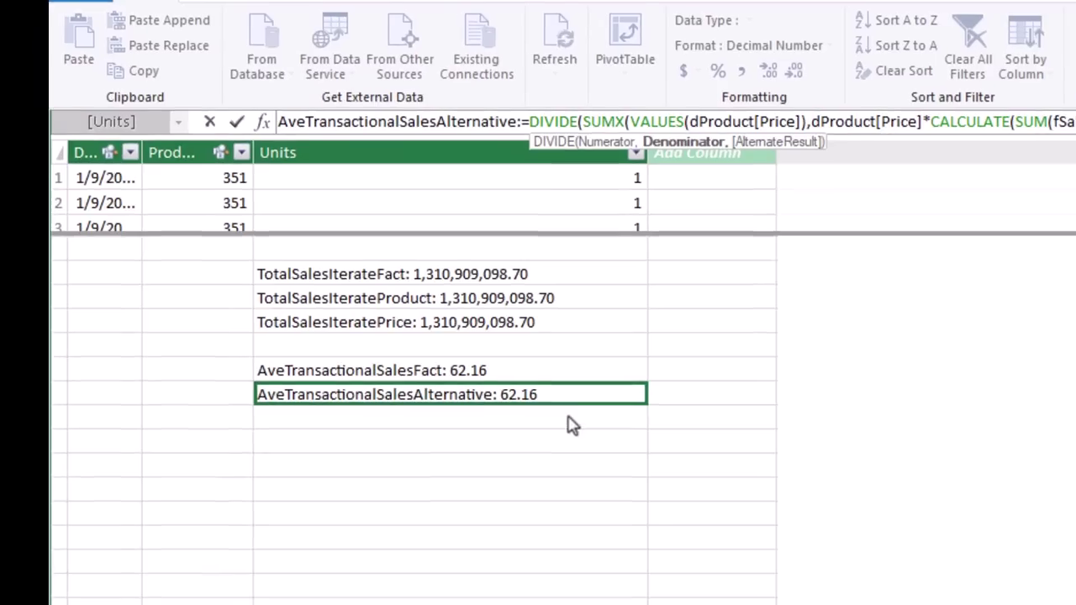
{"action": "left_click", "coordinate": [505, 377]}
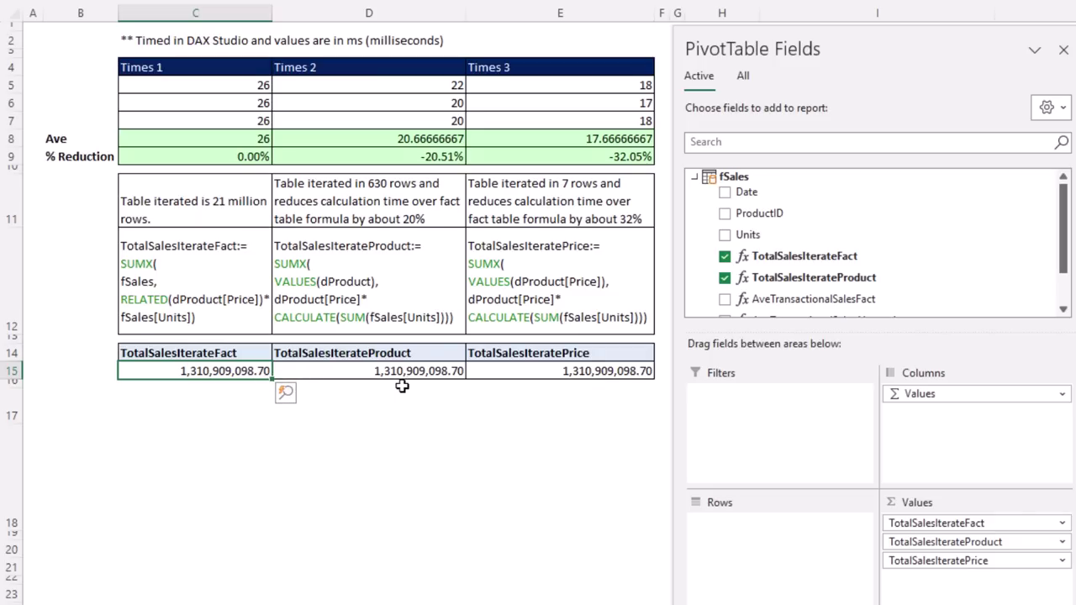
Scroll past the Reports sheet timing tables and show the Add-ins tab with DAX Studio.
{"action": "scroll", "coordinate": [917, 254], "scroll_direction": "down", "scroll_amount": 1}
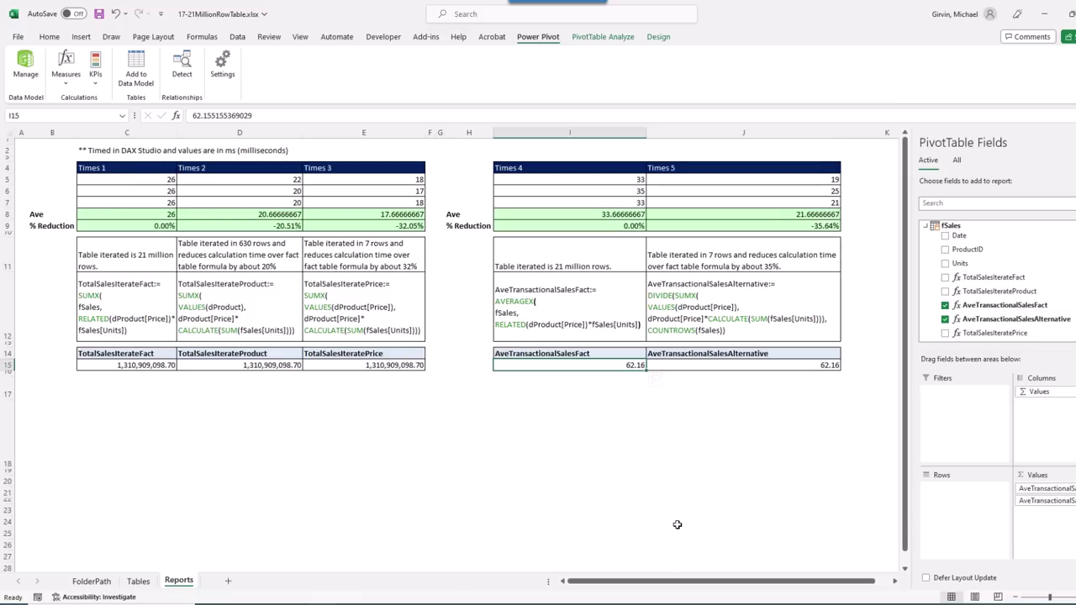
{"action": "key", "text": "super"}
{"action": "type", "text": "dax"}
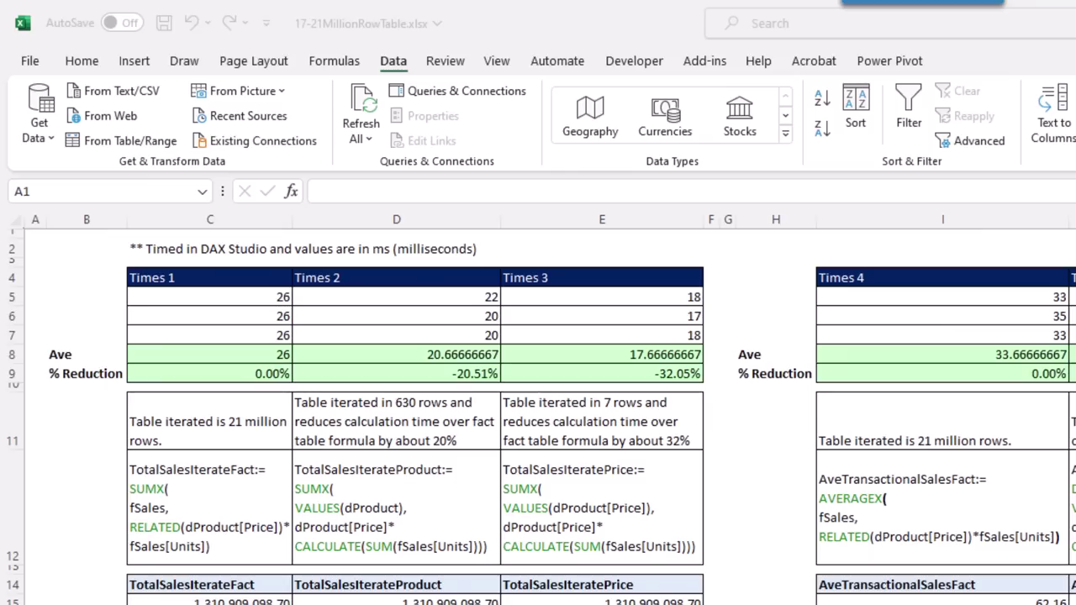
{"action": "left_click", "coordinate": [704, 64]}
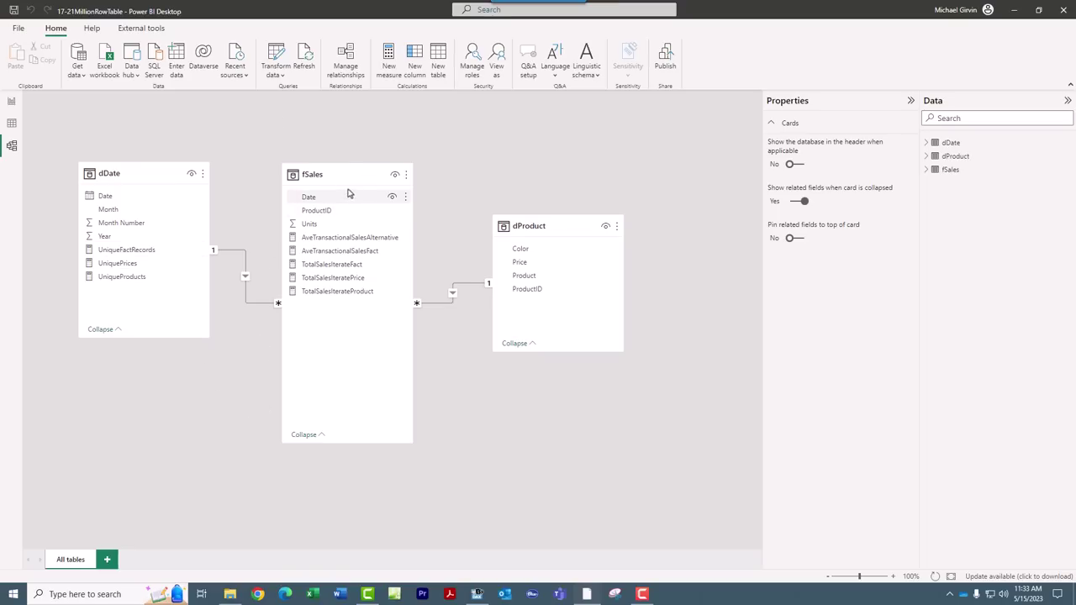
Launch DAX Studio and connect it to the 17-21MillionRowTable Power BI model.
{"action": "key", "text": "super"}
{"action": "type", "text": "dax"}
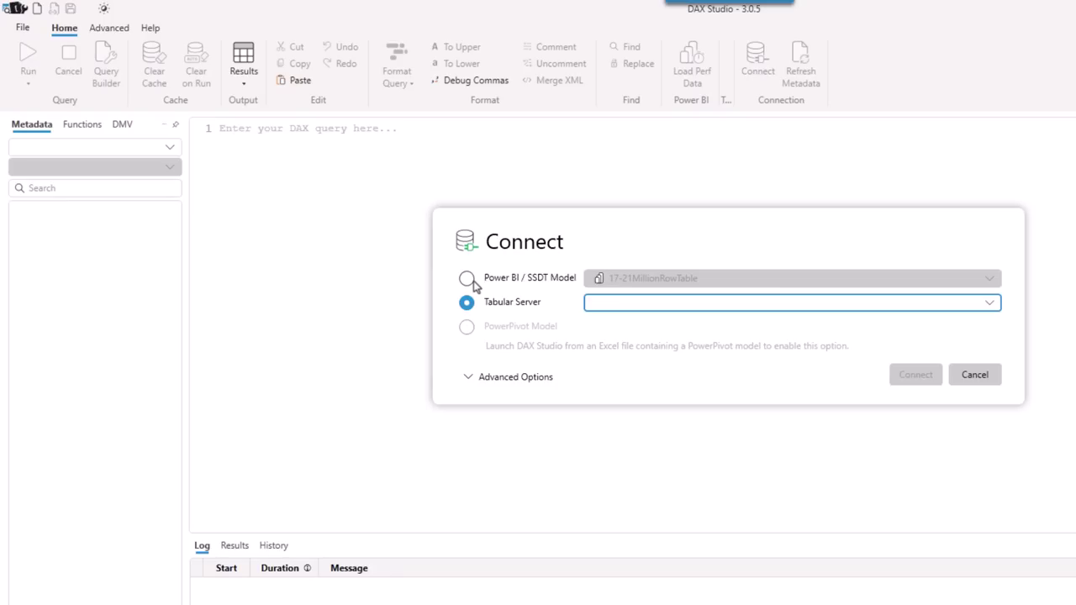
{"action": "left_click", "coordinate": [469, 280]}
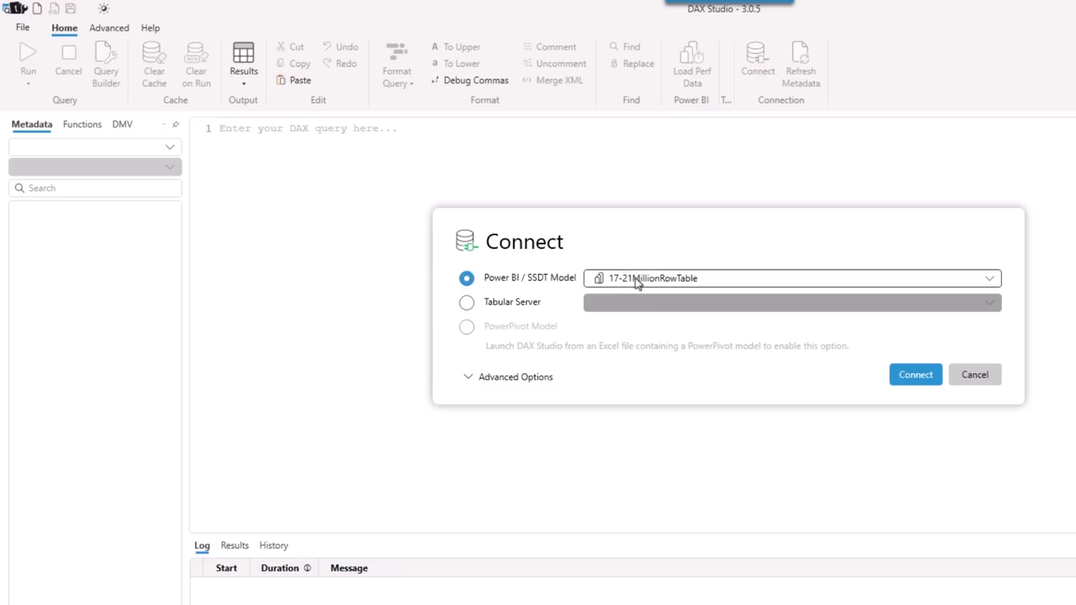
{"action": "left_click", "coordinate": [919, 381]}
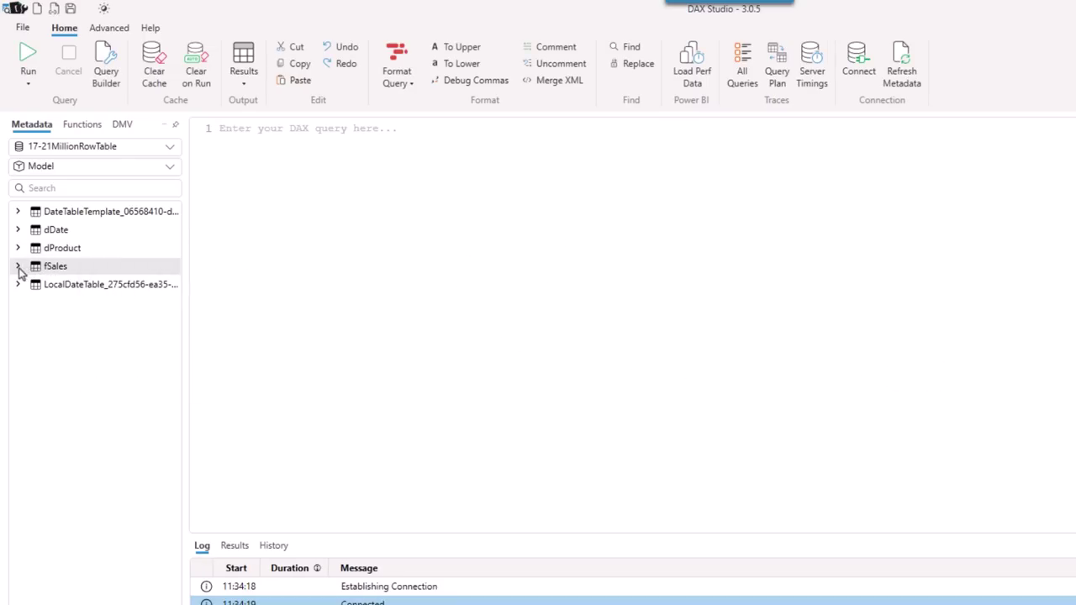
Expand fSales, enable Clear on Run, and turn on Server Timings with its results pane.
{"action": "left_click", "coordinate": [18, 267]}
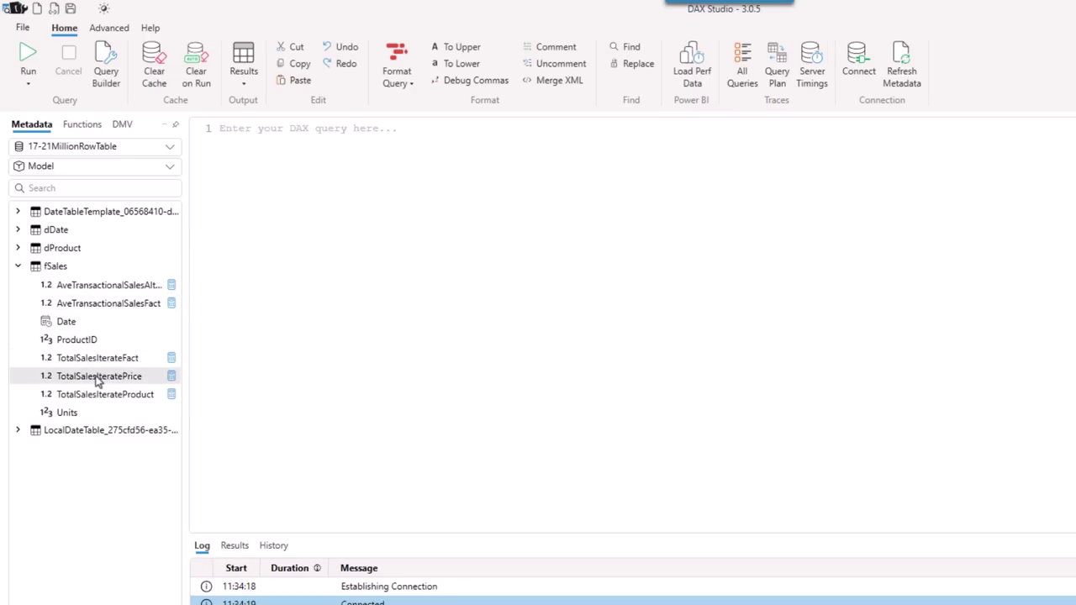
{"action": "left_click", "coordinate": [204, 80]}
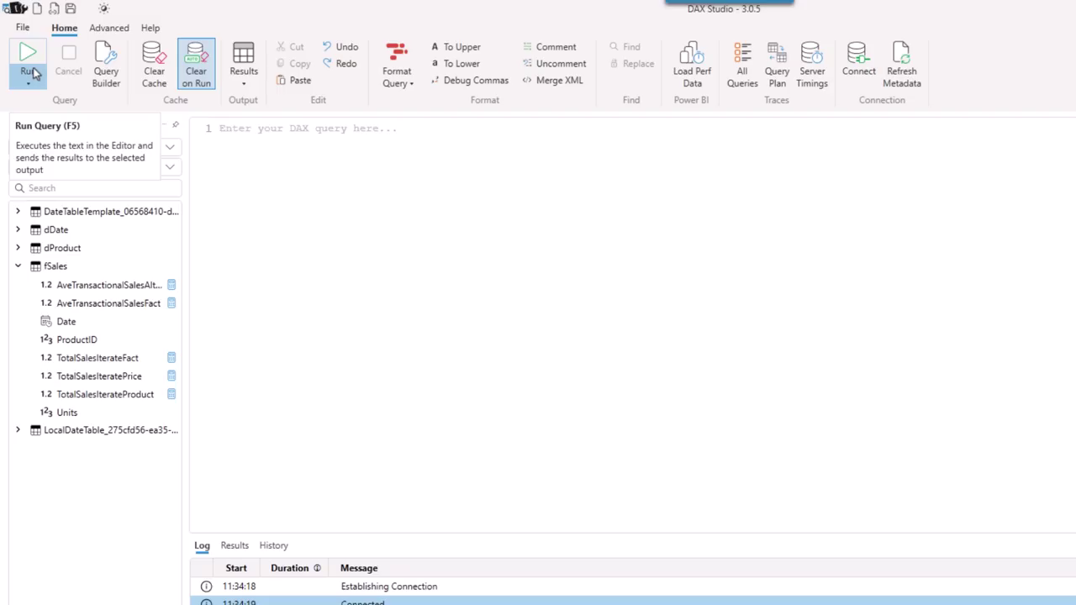
{"action": "left_click", "coordinate": [812, 75]}
{"action": "left_click", "coordinate": [338, 548]}
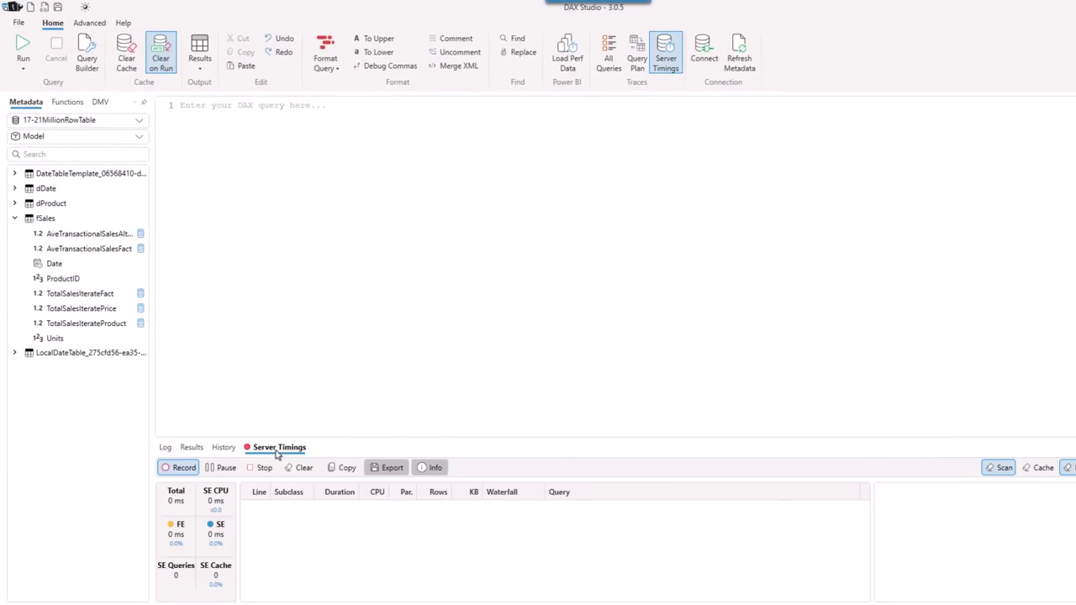
Start a new DAX query with the EVALUATE keyword on its own line.
{"action": "left_click", "coordinate": [241, 141]}
{"action": "scroll", "coordinate": [249, 171], "scroll_direction": "up", "scroll_amount": 3}
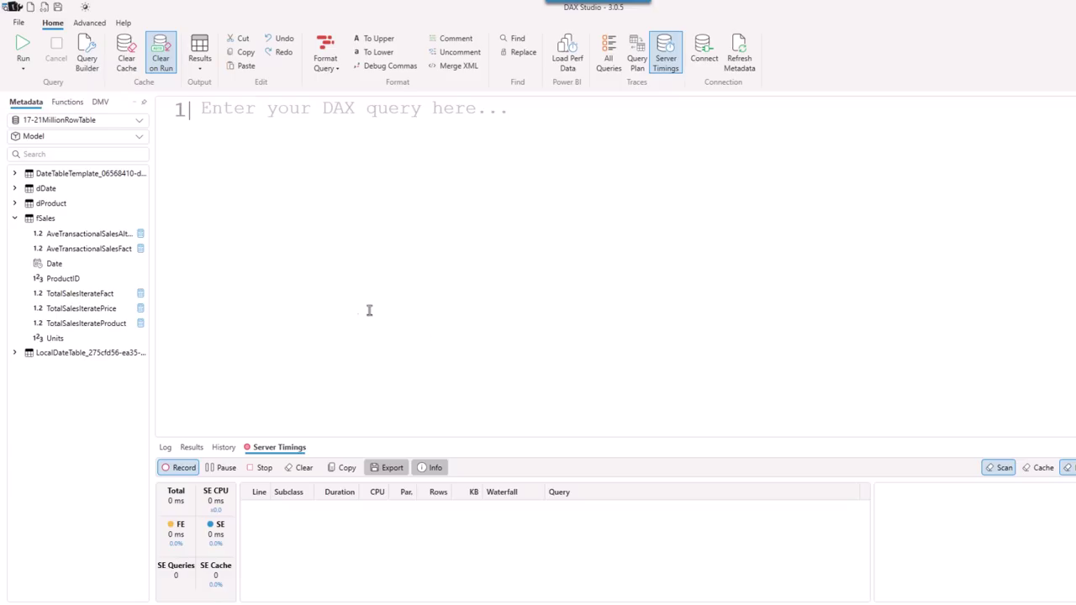
{"action": "mouse_move", "coordinate": [102, 266]}
{"action": "type", "text": "ev"}
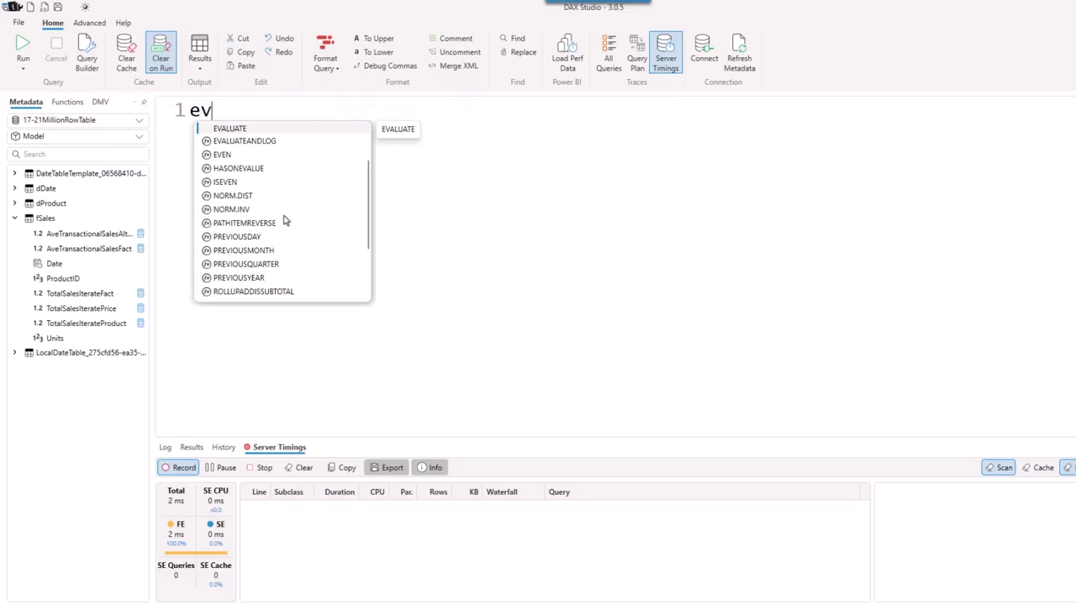
{"action": "key", "text": "Tab"}
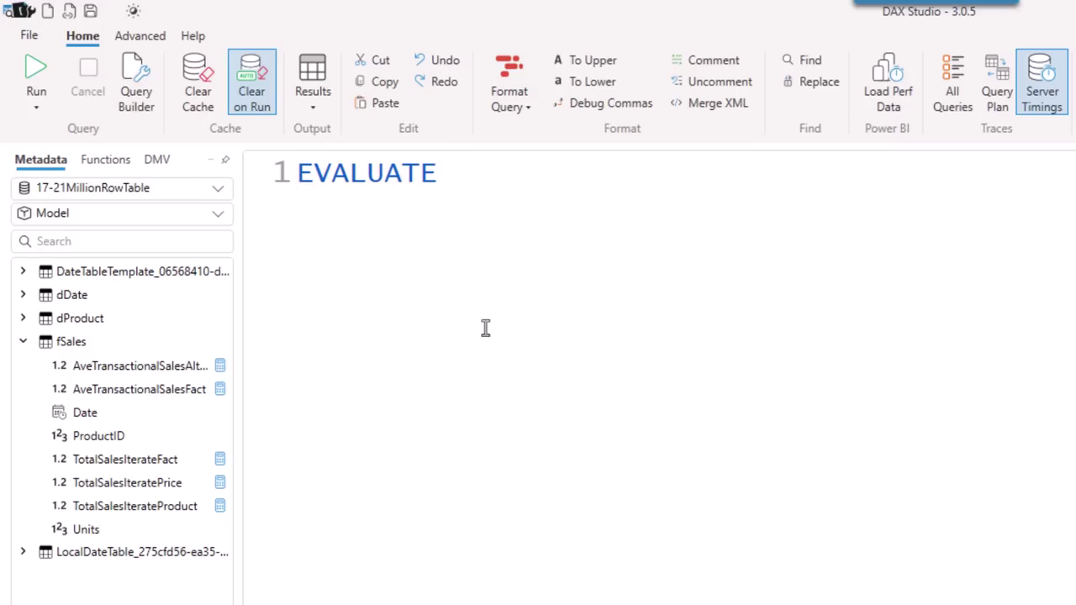
{"action": "key", "text": "Return"}
Complete ROW("TotalSalesIterateFact",[TotalSalesIterateFact]) using the Metadata measure, then select the query.
{"action": "type", "text": "ROW("}
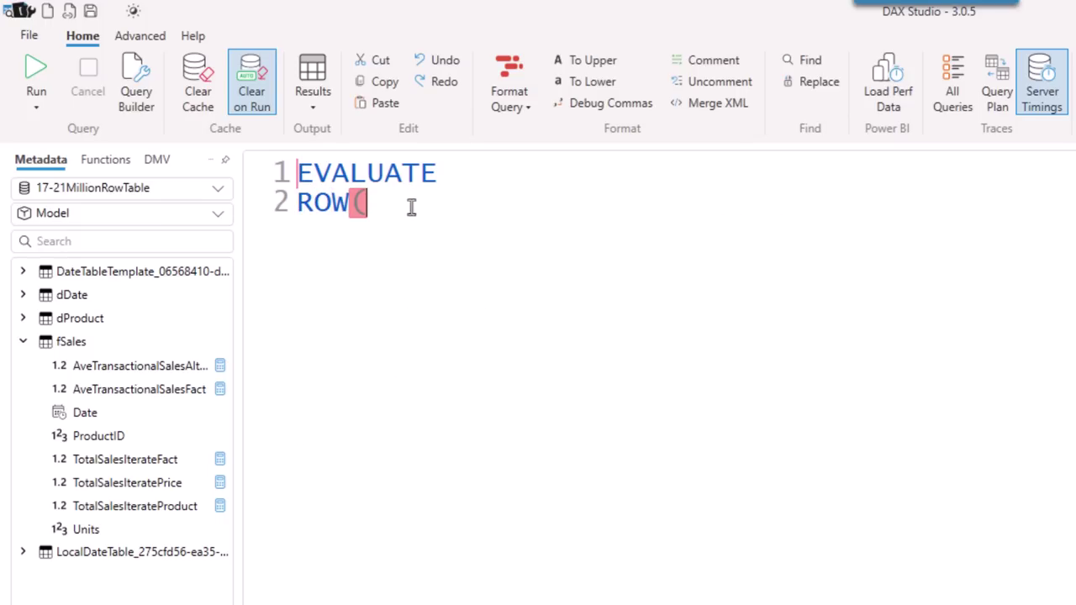
{"action": "type", "text": "\""}
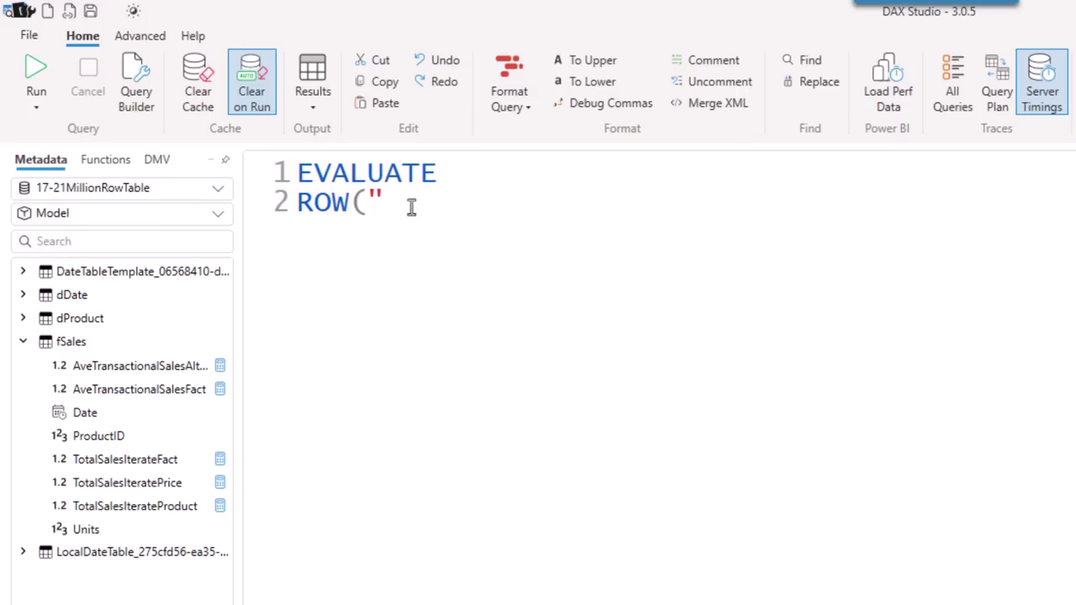
{"action": "type", "text": "TotalSalesIterateFact"}
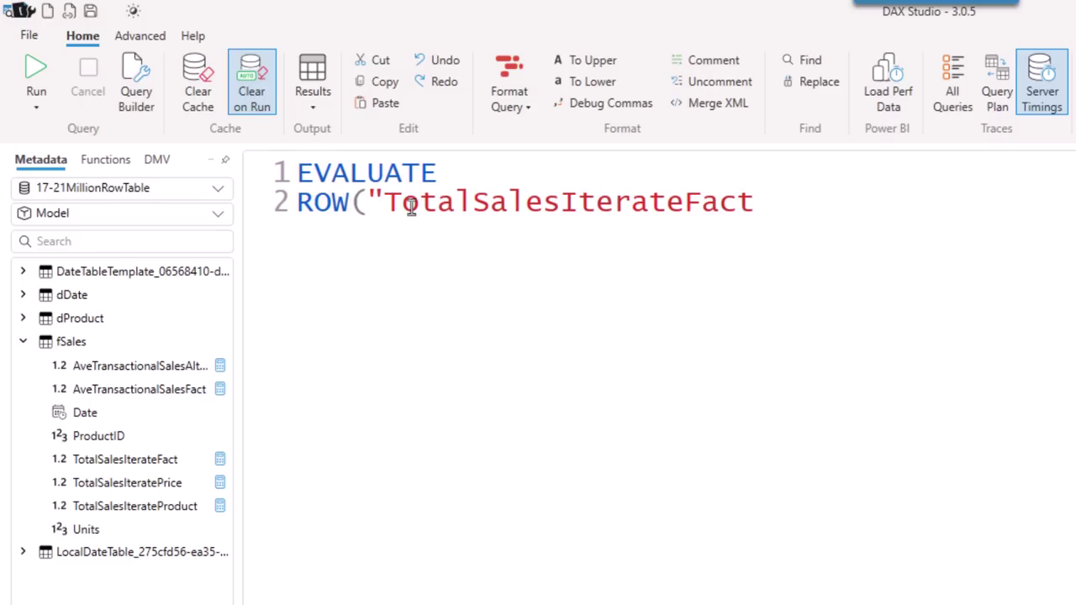
{"action": "type", "text": "\","}
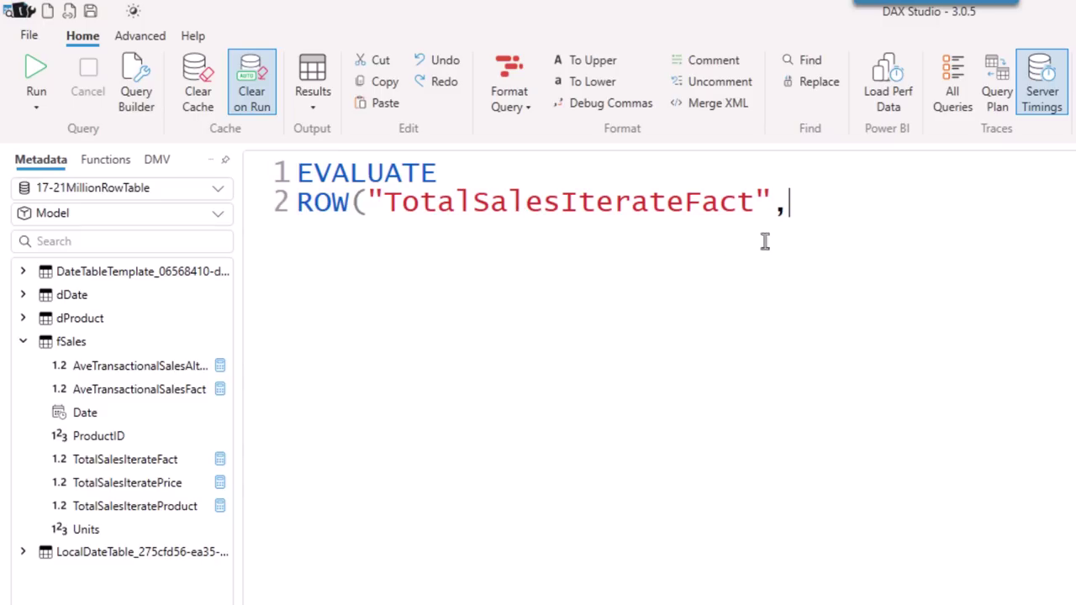
{"action": "double_click", "coordinate": [134, 462]}
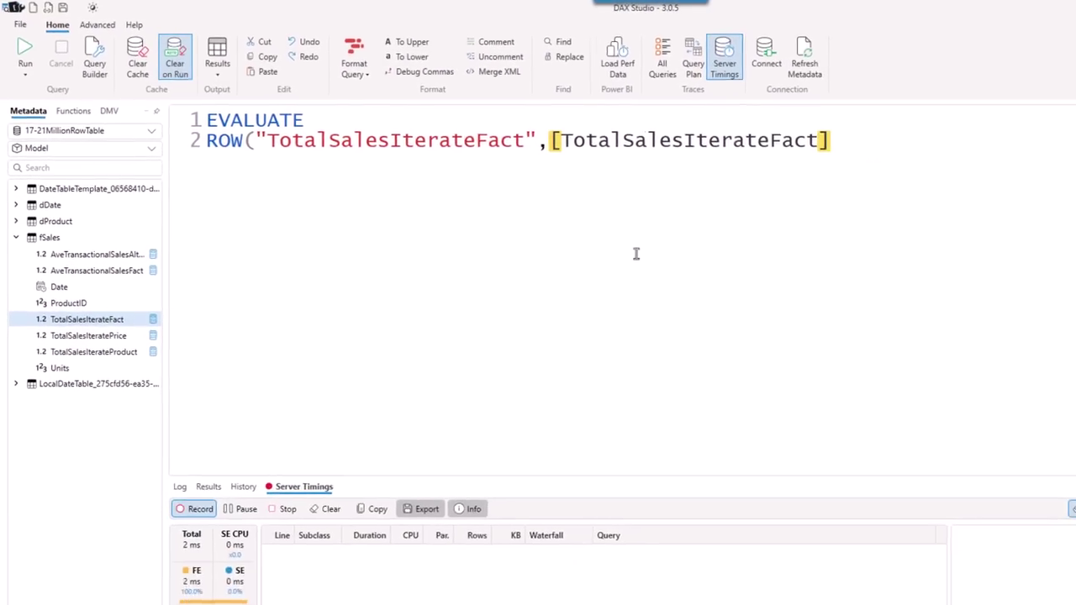
{"action": "type", "text": ")"}
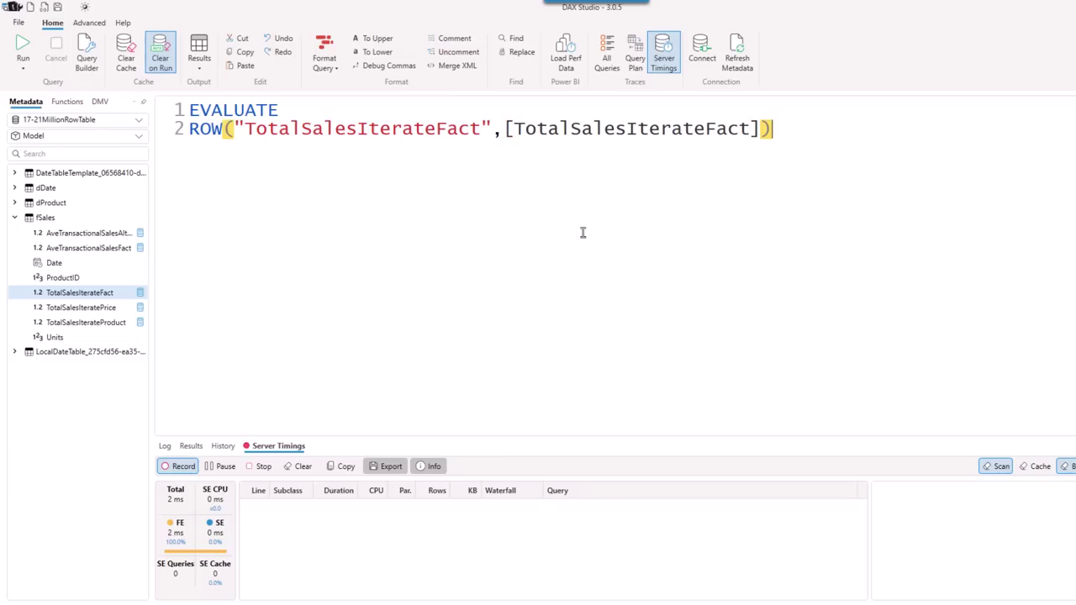
{"action": "key", "text": "Return"}
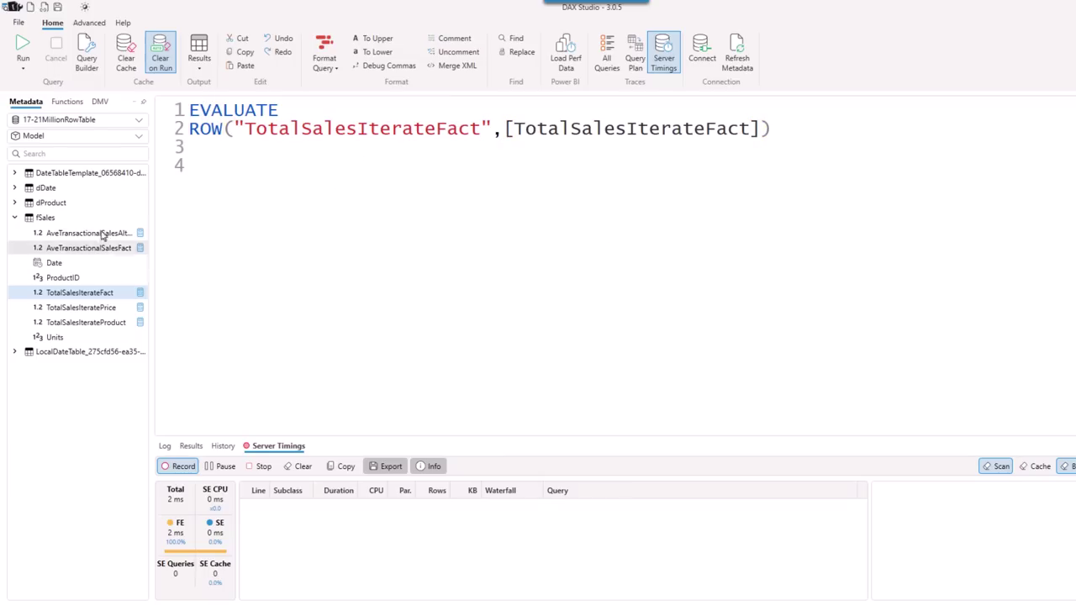
{"action": "left_click", "coordinate": [783, 128]}
{"action": "left_click_drag", "start_coordinate": [312, 144], "coordinate": [190, 111]}
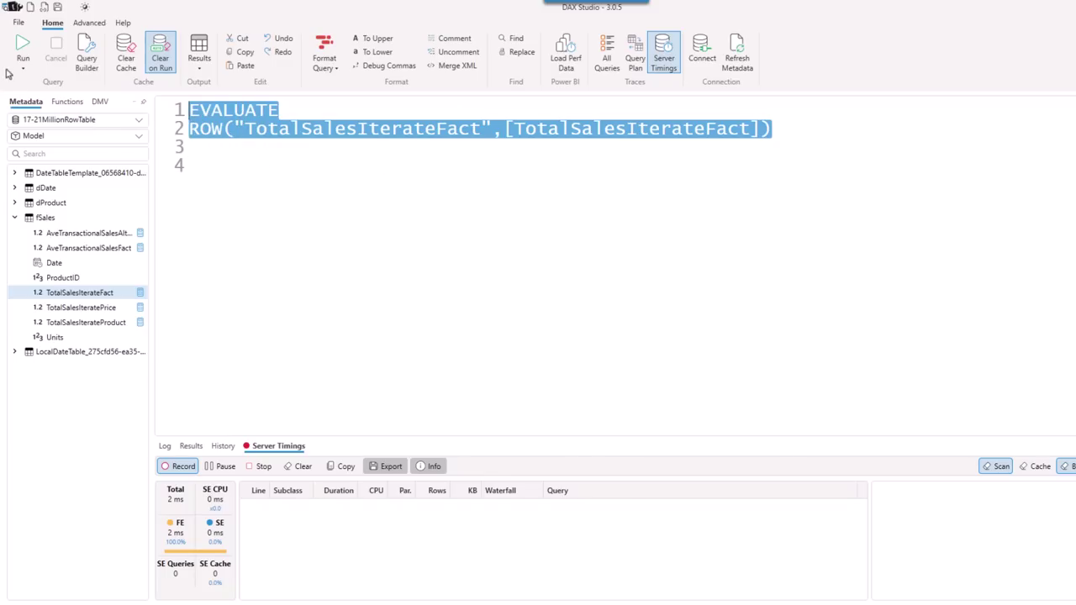
Run the TotalSalesIterateFact query with Server Timings, then run the selected price measure query.
{"action": "left_click", "coordinate": [23, 46]}
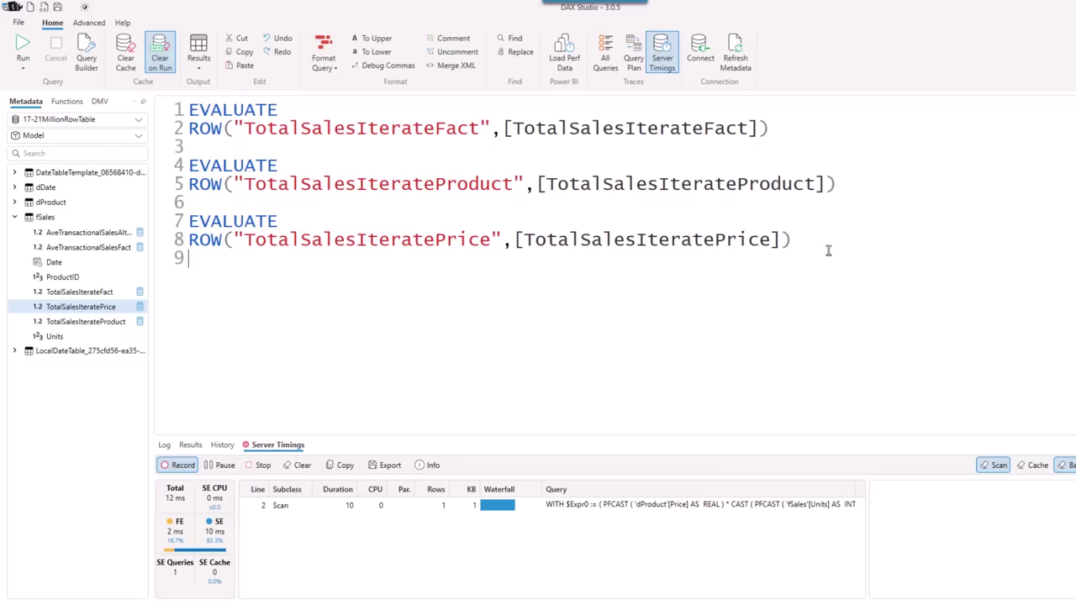
{"action": "left_click_drag", "start_coordinate": [827, 250], "coordinate": [159, 226]}
{"action": "left_click", "coordinate": [23, 51]}
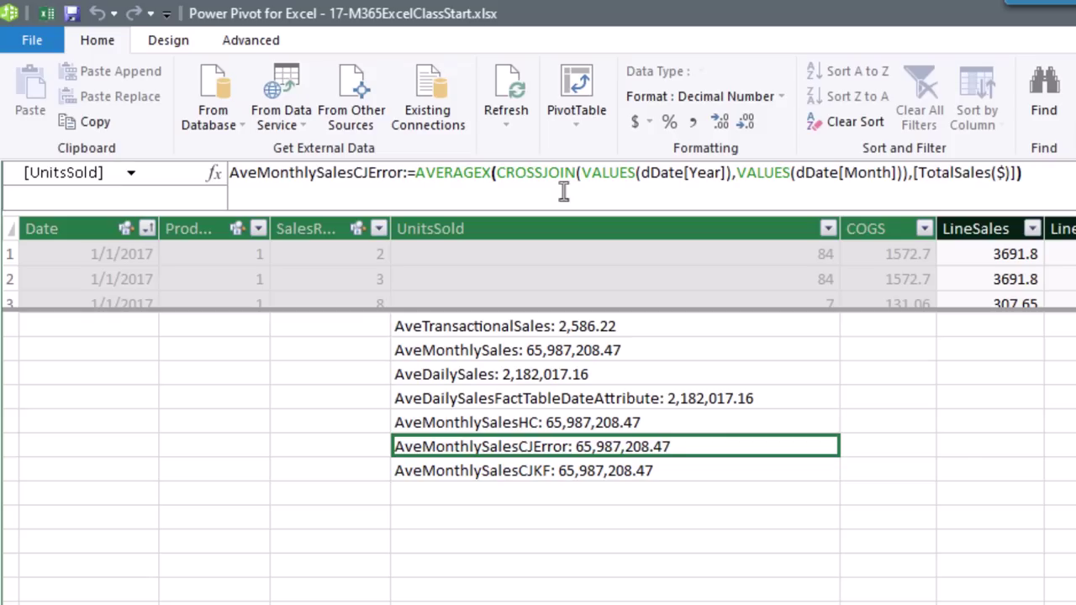
Compare the AveMonthlySalesHC, CJError and CJKF formulas against the page-35 CROSSJOIN handout.
{"action": "left_click", "coordinate": [631, 424]}
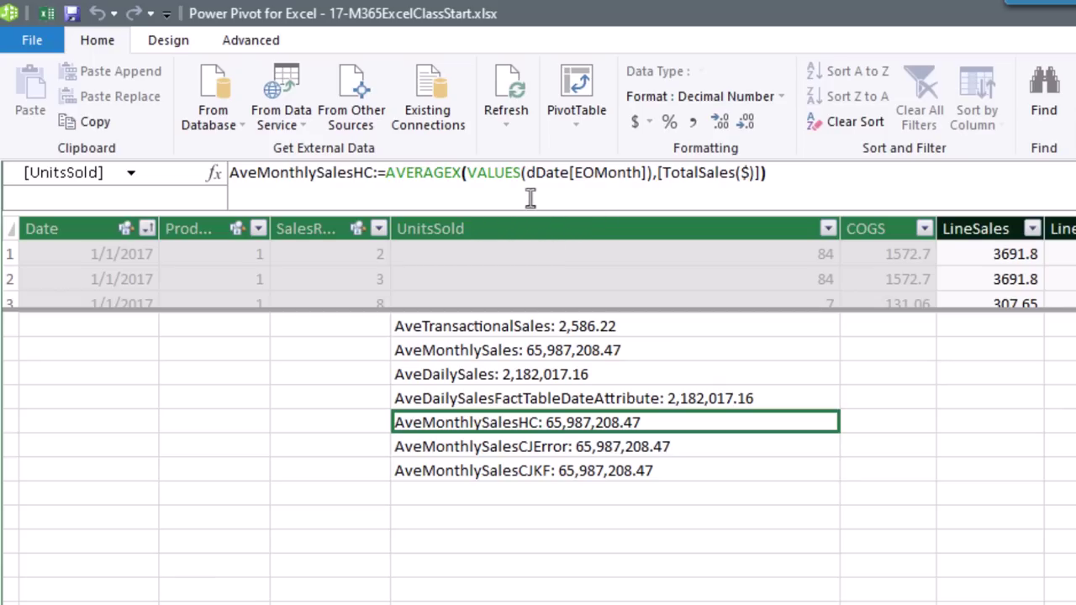
{"action": "key", "text": "Down"}
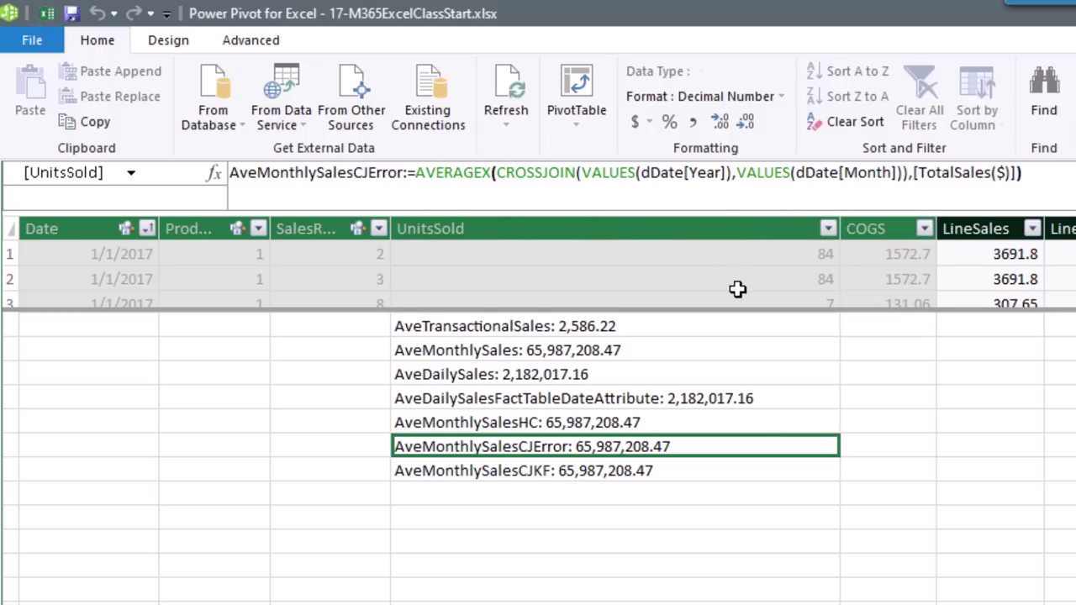
{"action": "key", "text": "alt+Tab"}
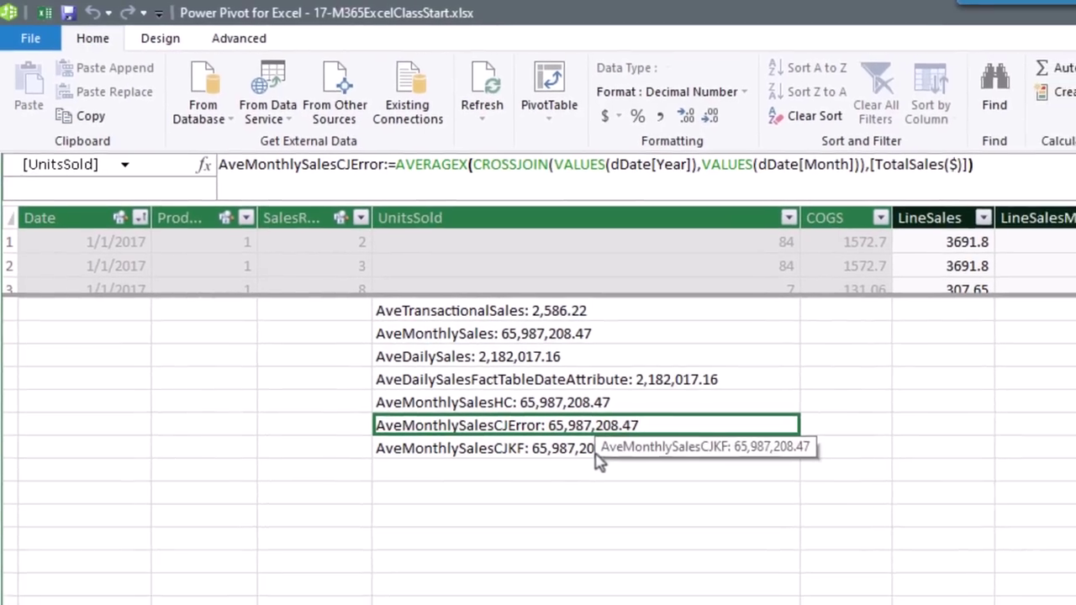
{"action": "left_click", "coordinate": [595, 451]}
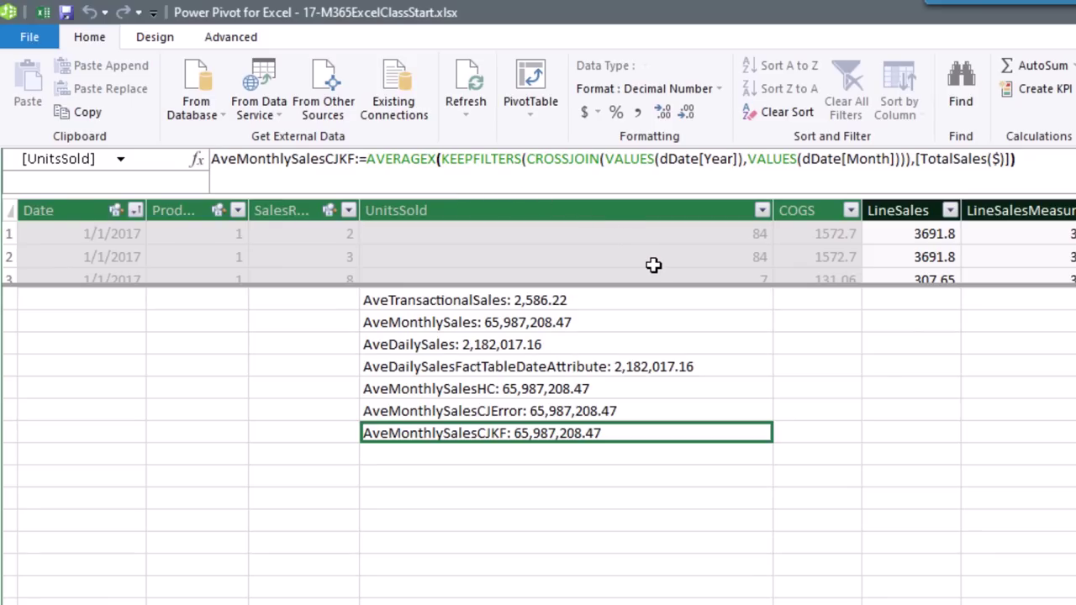
{"action": "key", "text": "alt+Tab"}
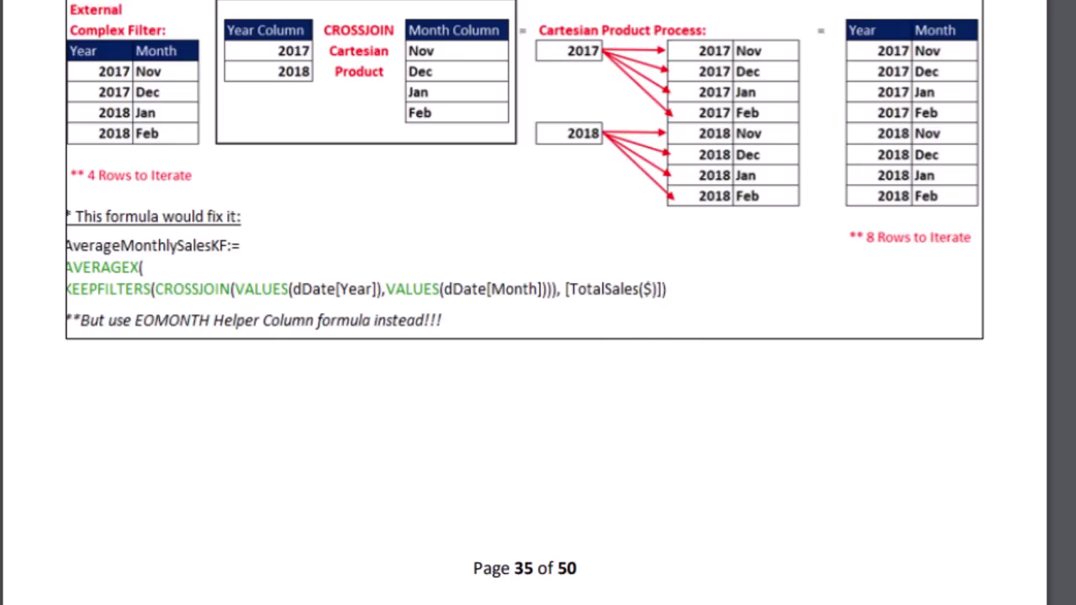
Back in Power Pivot, view the AveMonthlySalesHC and AveMonthlySalesCJKF formulas side by side.
{"action": "key", "text": "alt+Tab"}
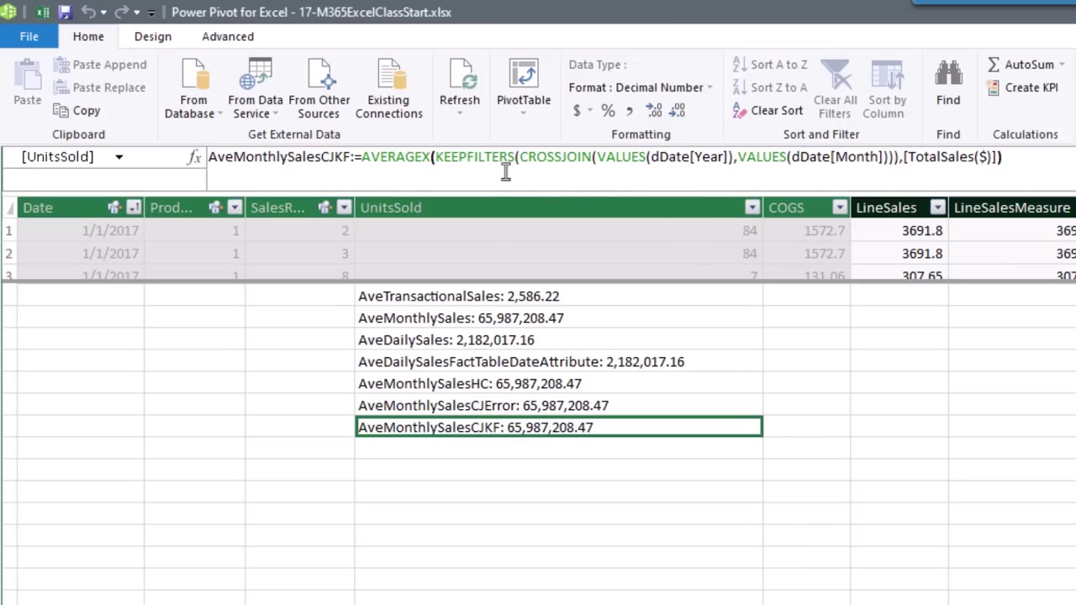
{"action": "left_click", "coordinate": [581, 387]}
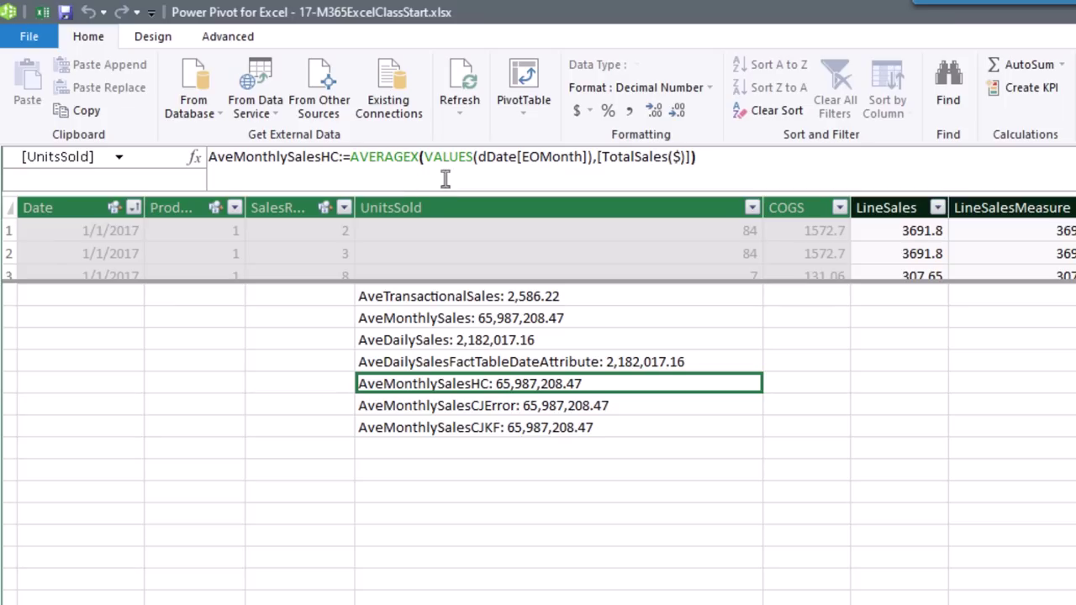
{"action": "left_click", "coordinate": [592, 434]}
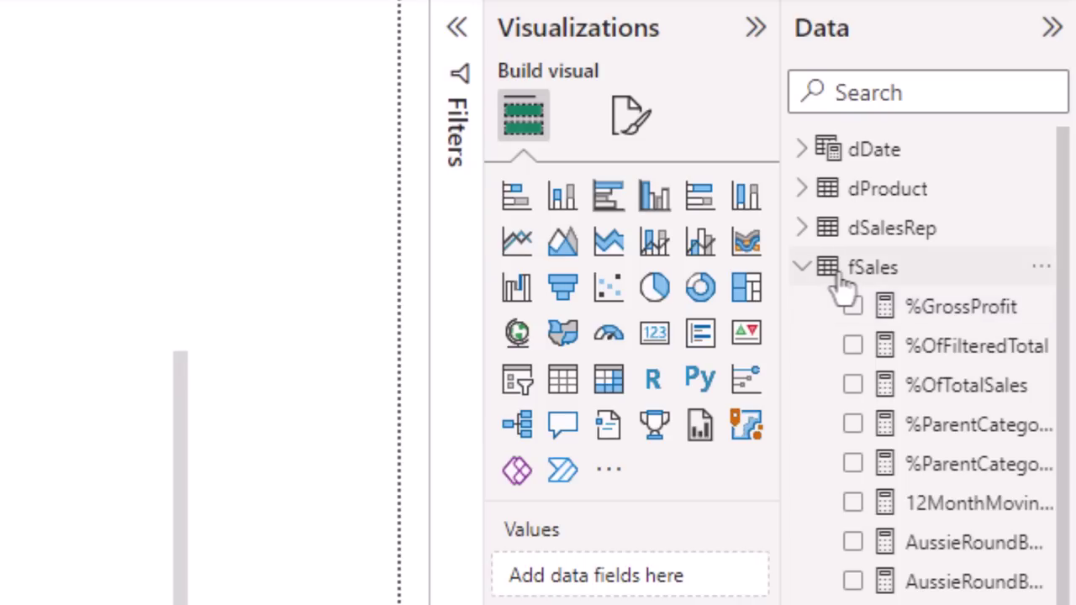
Start a new quick measure on fSales using the Average per category calculation.
{"action": "right_click", "coordinate": [844, 286]}
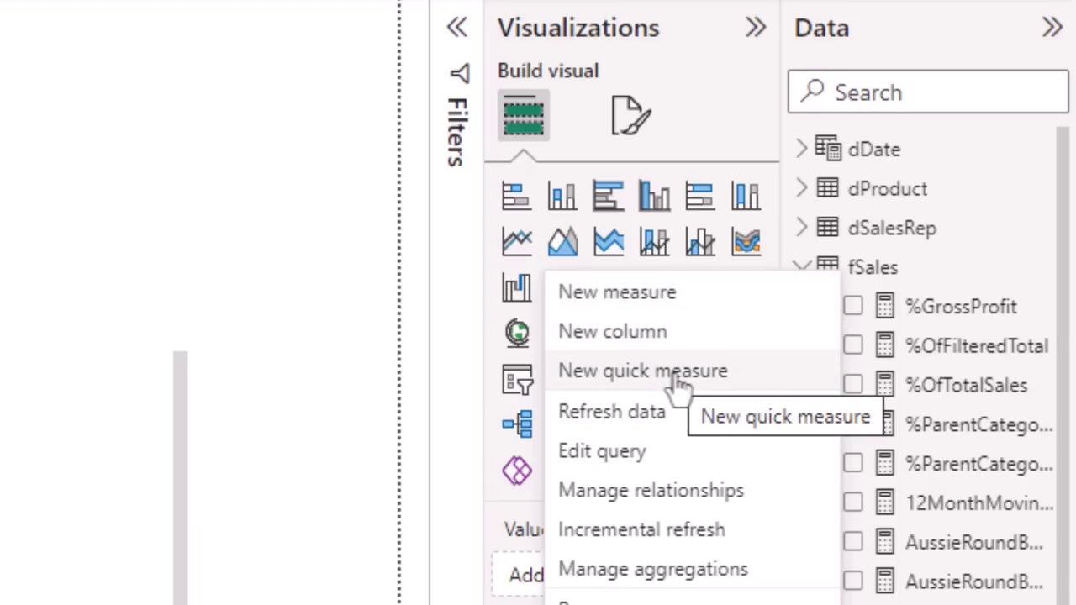
{"action": "left_click", "coordinate": [634, 373]}
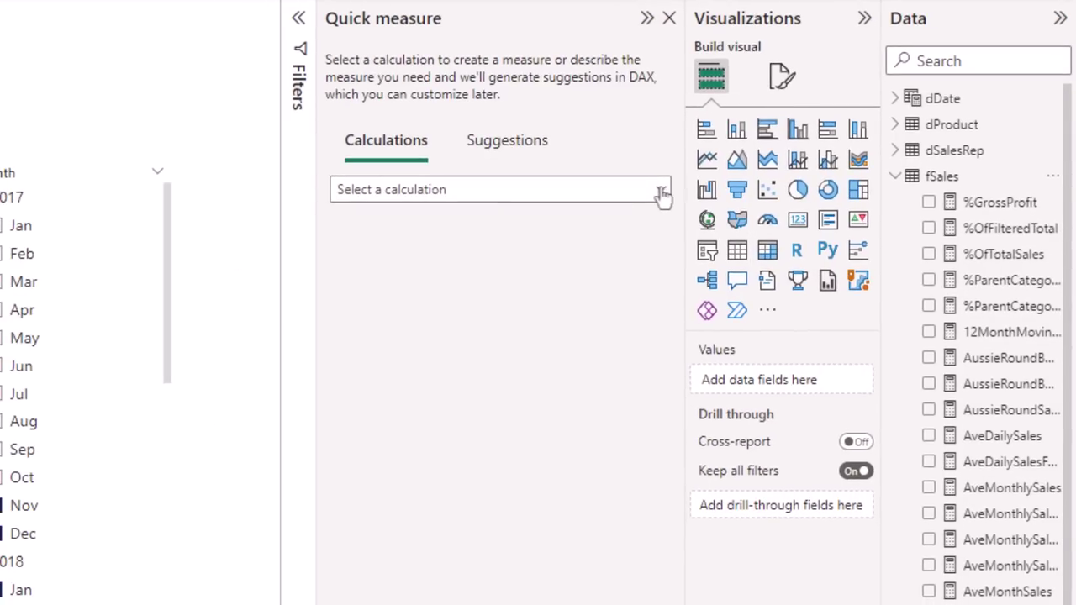
{"action": "left_click", "coordinate": [663, 190]}
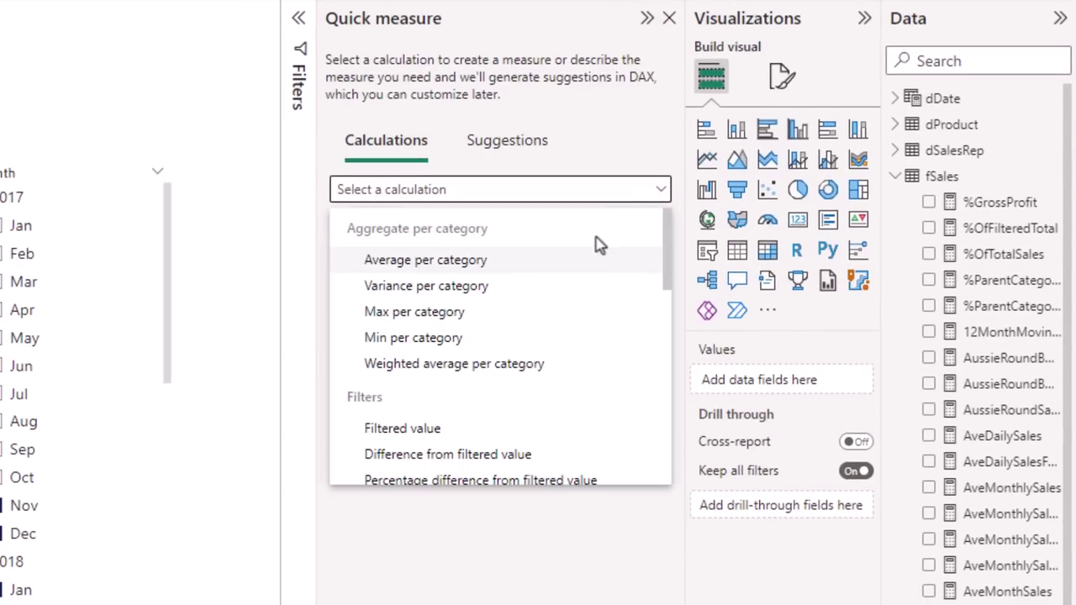
{"action": "left_click", "coordinate": [508, 267]}
Set dDate EOMonth as the category and TotalSales($) as the base value.
{"action": "left_click", "coordinate": [895, 99]}
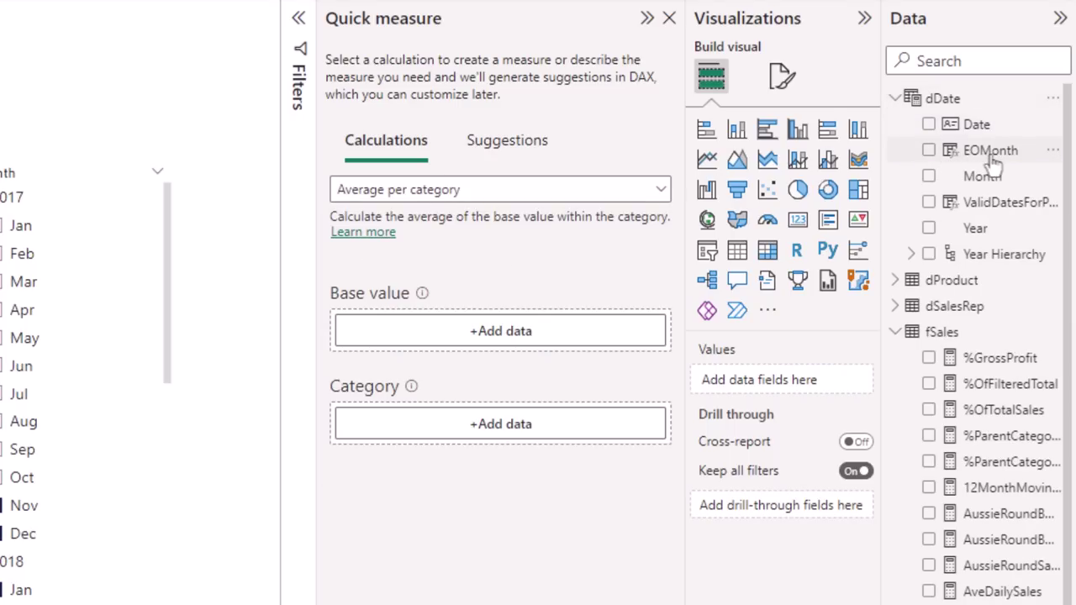
{"action": "left_click_drag", "start_coordinate": [990, 150], "coordinate": [498, 428]}
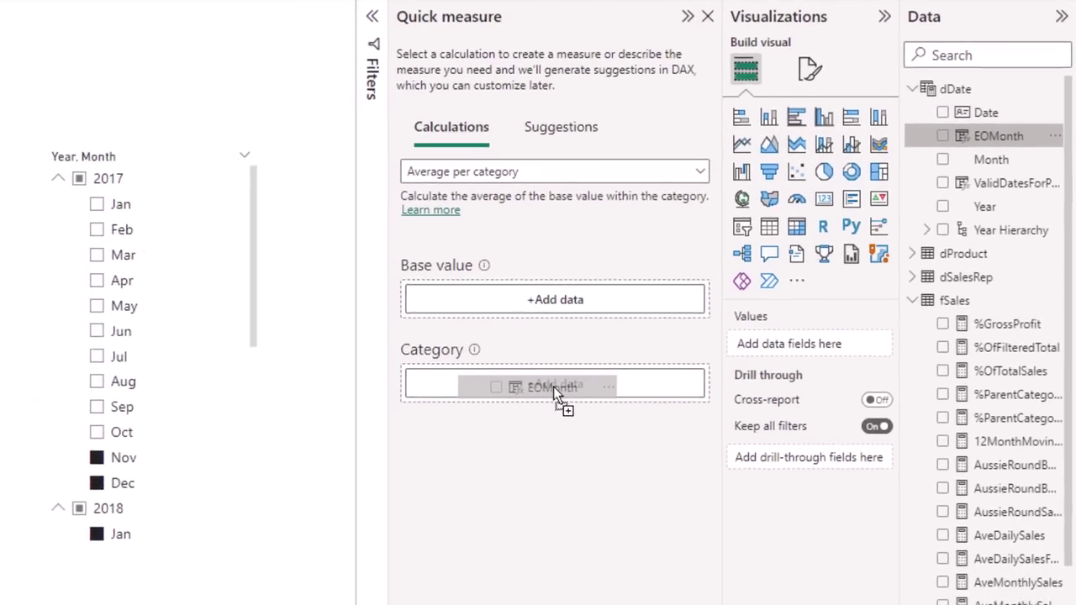
{"action": "left_click_drag", "start_coordinate": [553, 387], "coordinate": [553, 387]}
{"action": "scroll", "coordinate": [983, 527], "scroll_direction": "down", "scroll_amount": 3}
{"action": "left_click_drag", "start_coordinate": [1006, 604], "coordinate": [557, 189]}
{"action": "left_click_drag", "start_coordinate": [705, 135], "coordinate": [692, 216]}
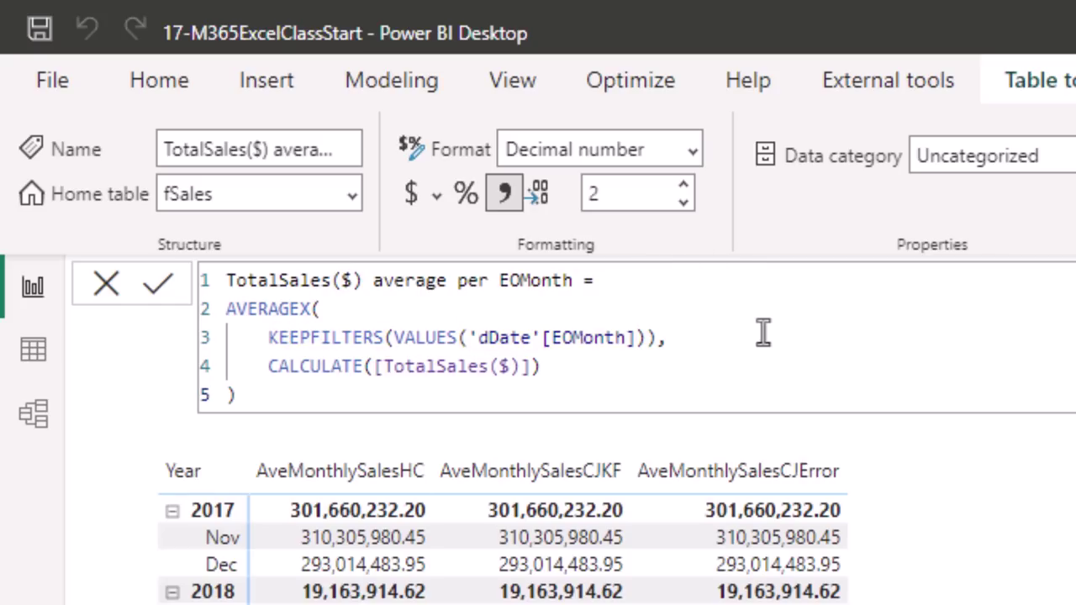
Highlight KEEPFILTERS and CALCULATE in the generated average-per-EOMonth formula.
{"action": "double_click", "coordinate": [327, 338]}
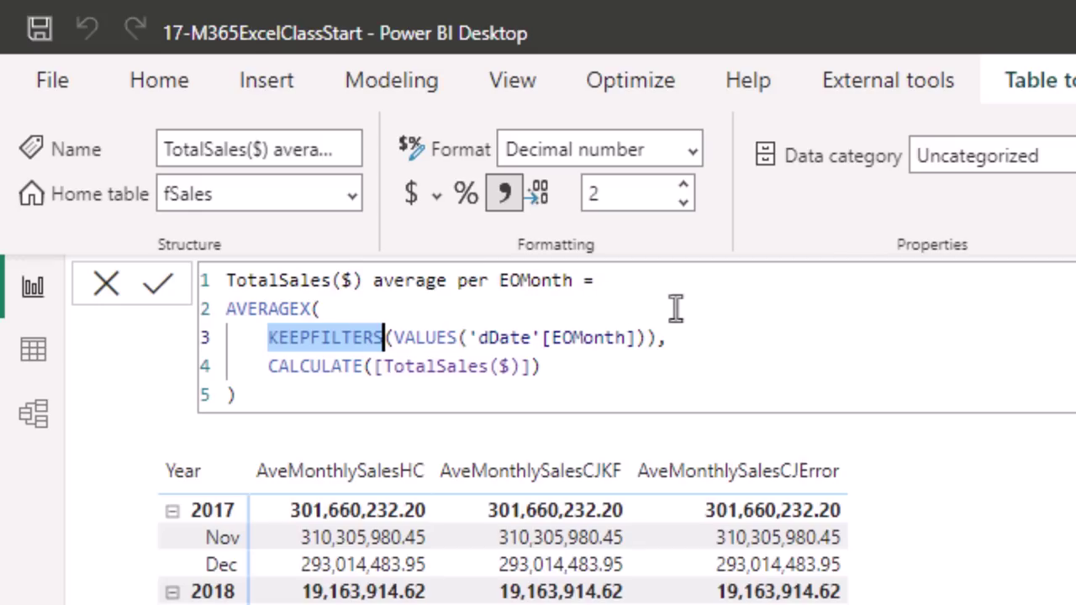
{"action": "double_click", "coordinate": [332, 367]}
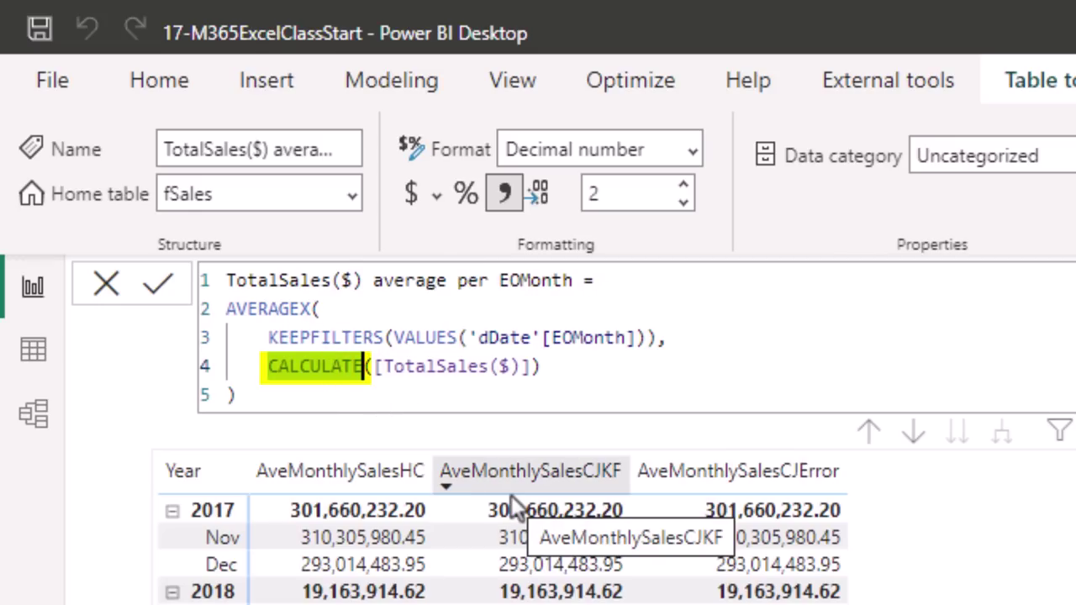
{"action": "double_click", "coordinate": [336, 340]}
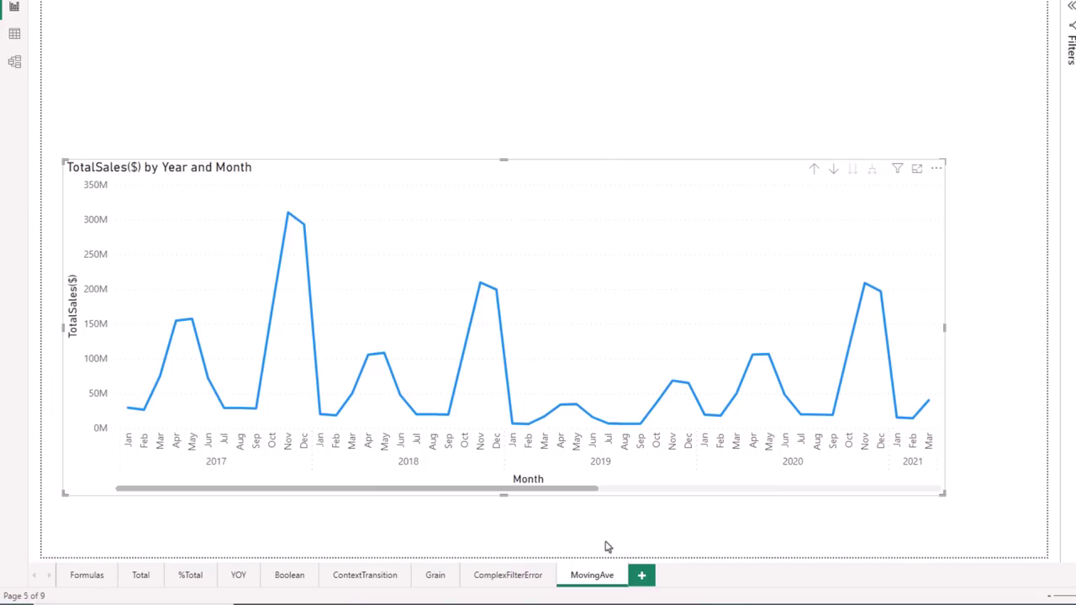
Switch from Power BI Desktop to the Excel workbook's MovingAve sheet.
{"action": "key", "text": "alt+Tab"}
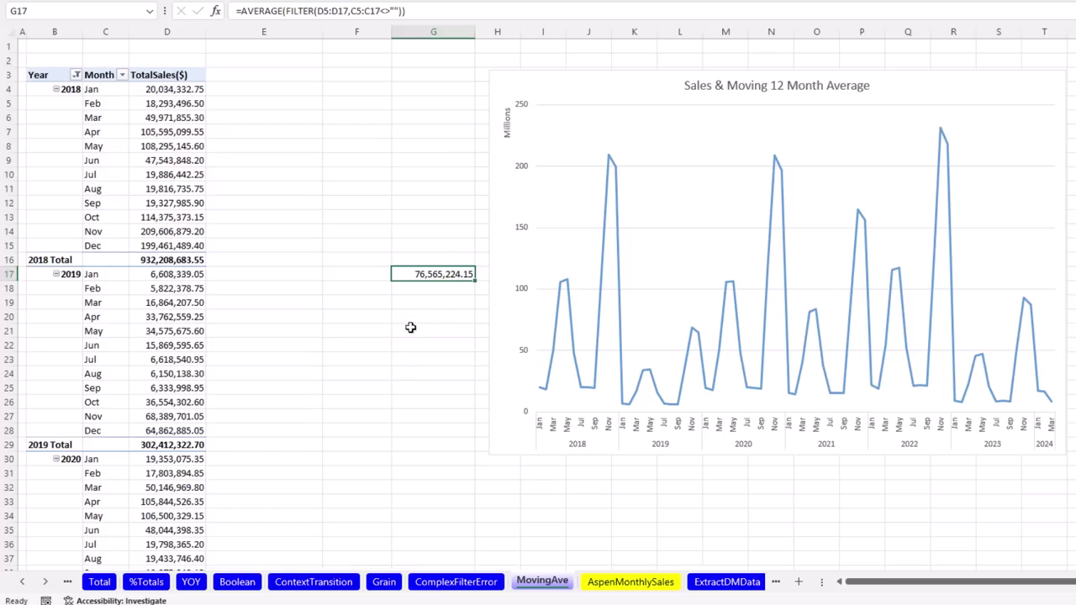
Fill the G17 moving-average formula down to G32, giving =AVERAGE(FILTER(D20:D32,C20:C32<>"")) there.
{"action": "double_click", "coordinate": [427, 274]}
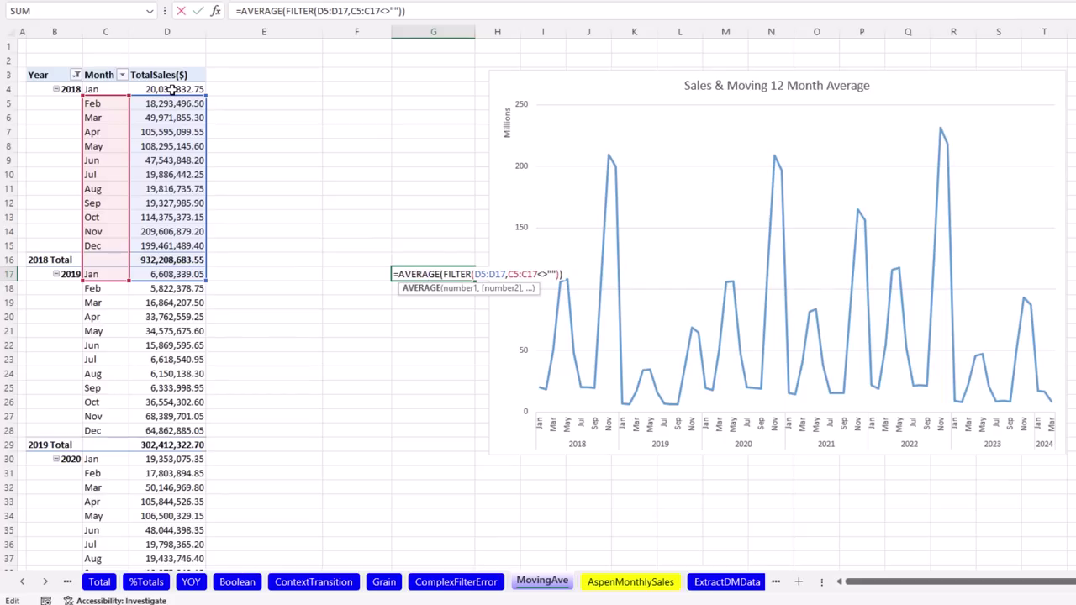
{"action": "left_click_drag", "start_coordinate": [157, 279], "coordinate": [166, 286]}
{"action": "key", "text": "ctrl+Return"}
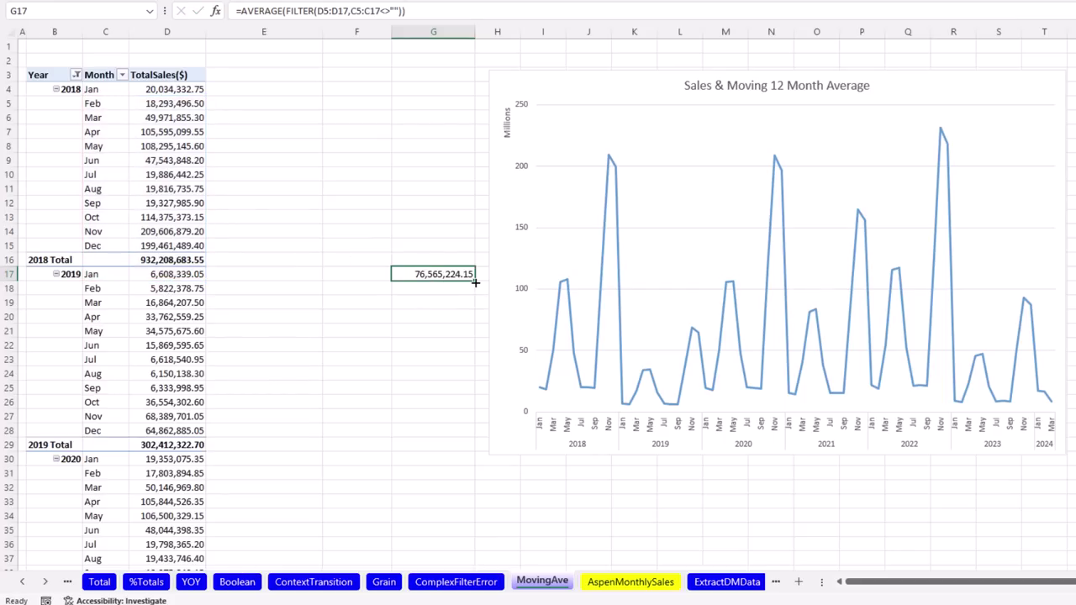
{"action": "left_click_drag", "start_coordinate": [475, 283], "coordinate": [475, 492]}
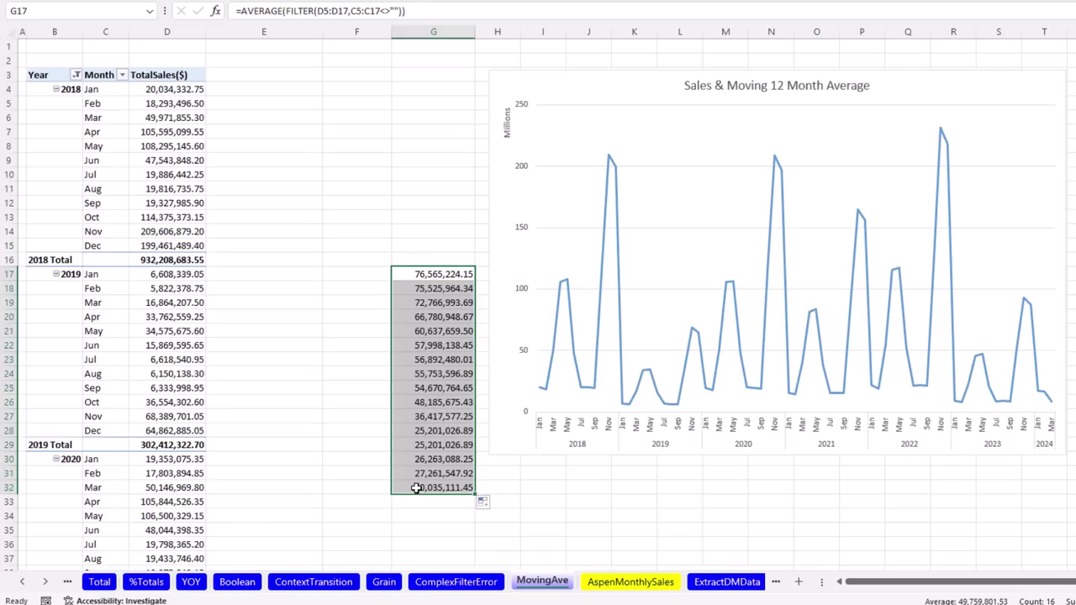
{"action": "double_click", "coordinate": [417, 487]}
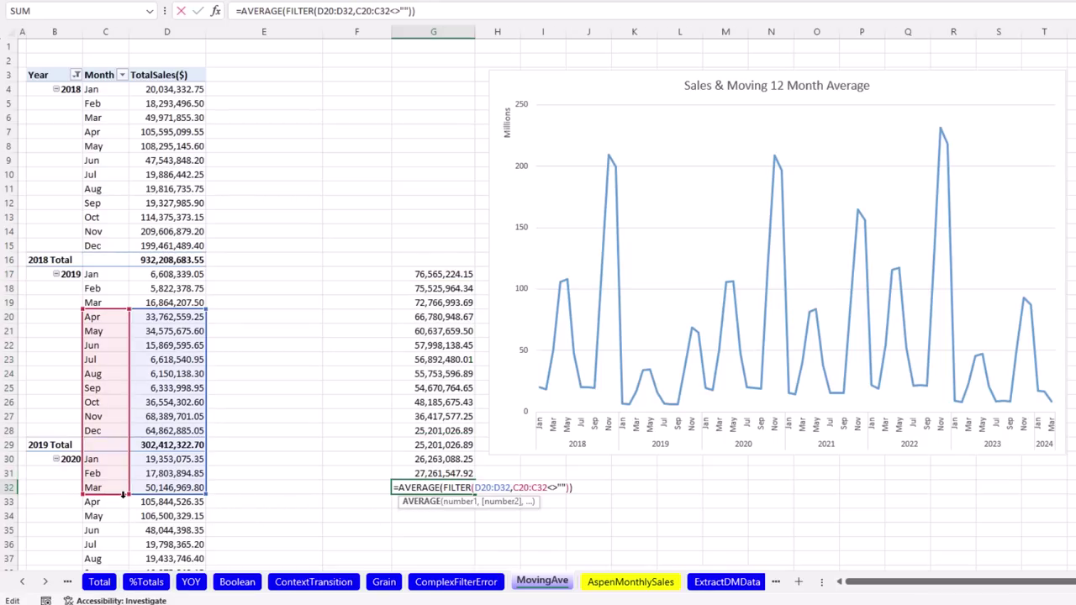
{"action": "key", "text": "ctrl+Return"}
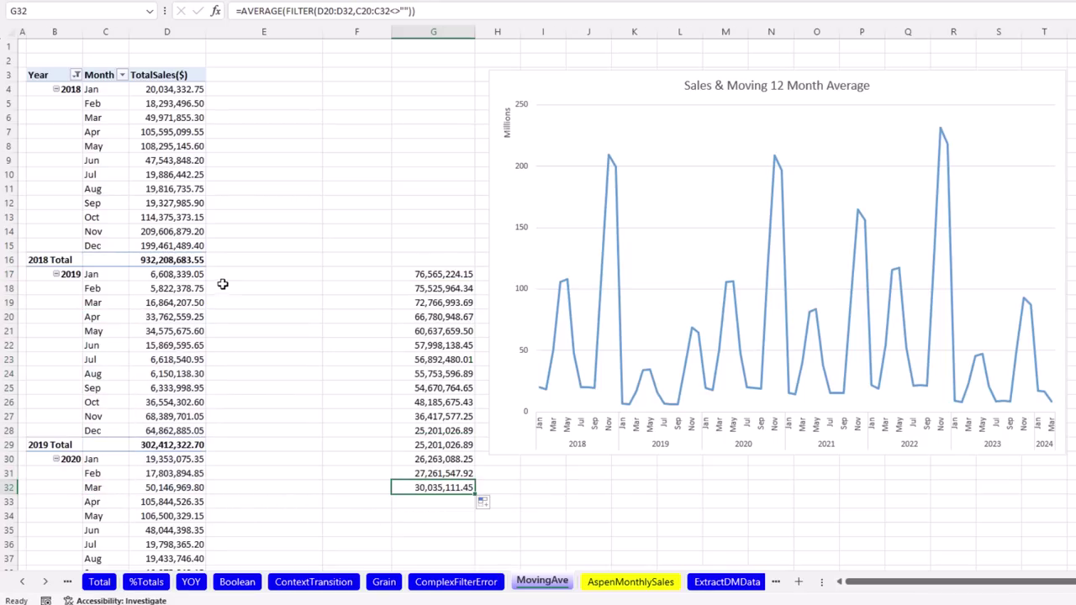
{"action": "left_click", "coordinate": [230, 274]}
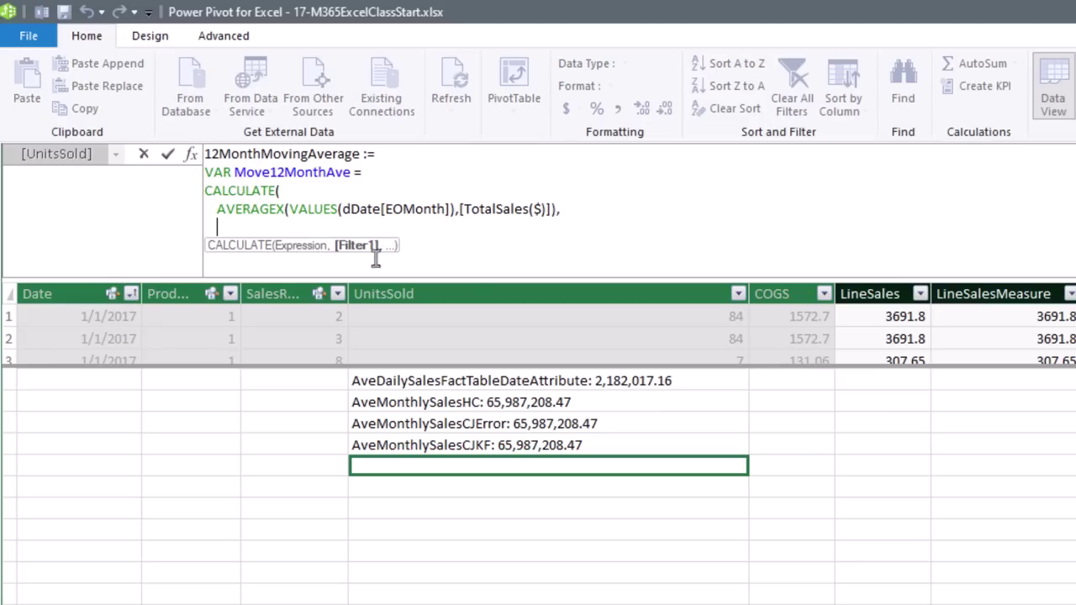
Add the DATESINPERIOD(dDate[Date],MAX(dDate[Date]),-12,MONTH) filter to the CALCULATE expression.
{"action": "type", "text": "date"}
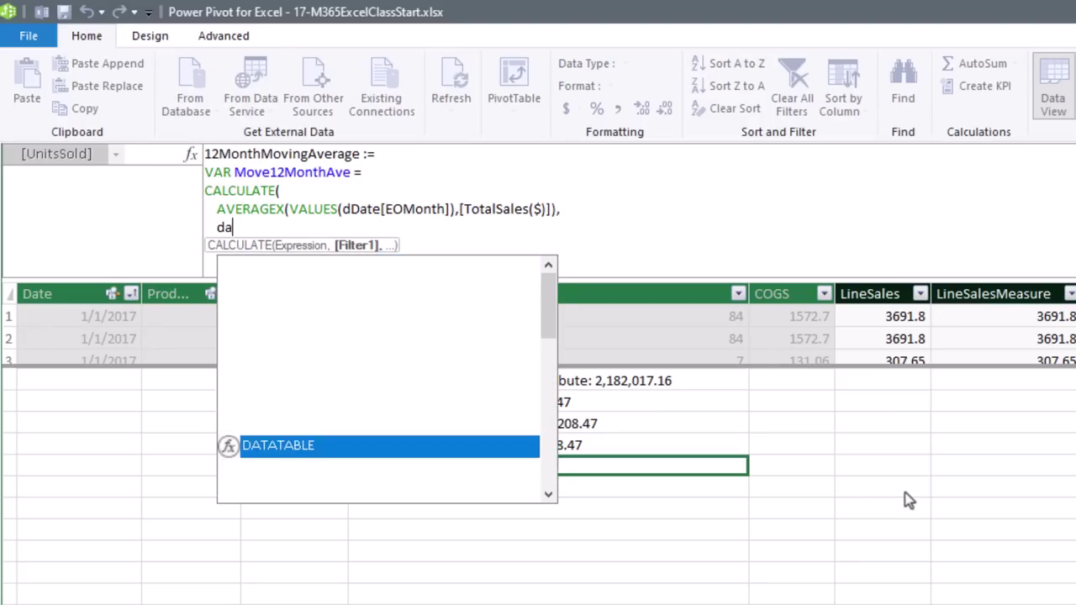
{"action": "key", "text": "Down"}
{"action": "key", "text": "Down"}
{"action": "key", "text": "Down"}
{"action": "key", "text": "Down"}
{"action": "key", "text": "Tab"}
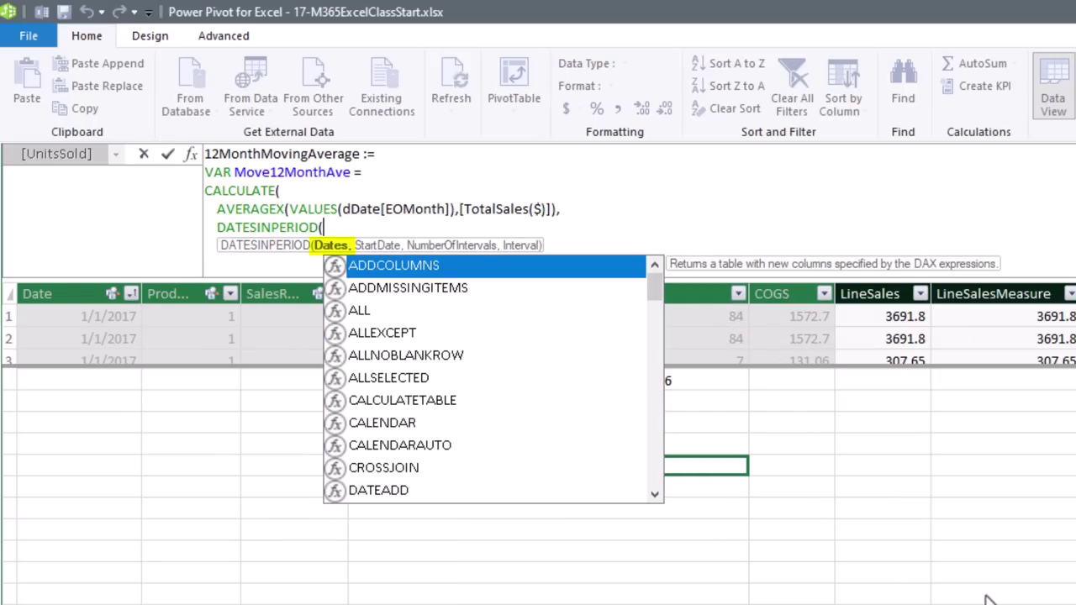
{"action": "type", "text": "dd"}
{"action": "key", "text": "Down"}
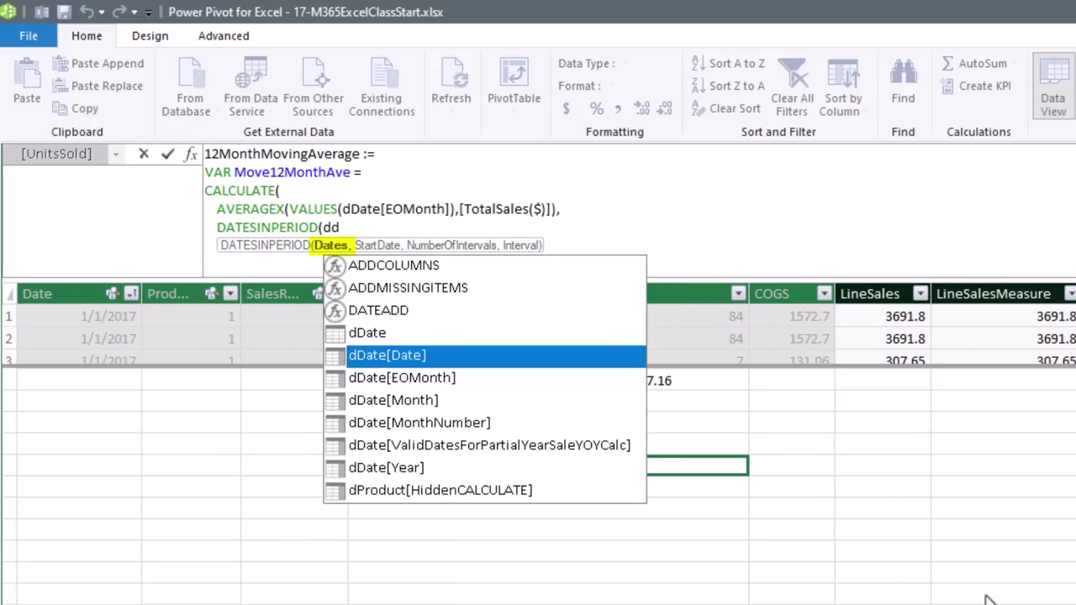
{"action": "key", "text": "Tab"}
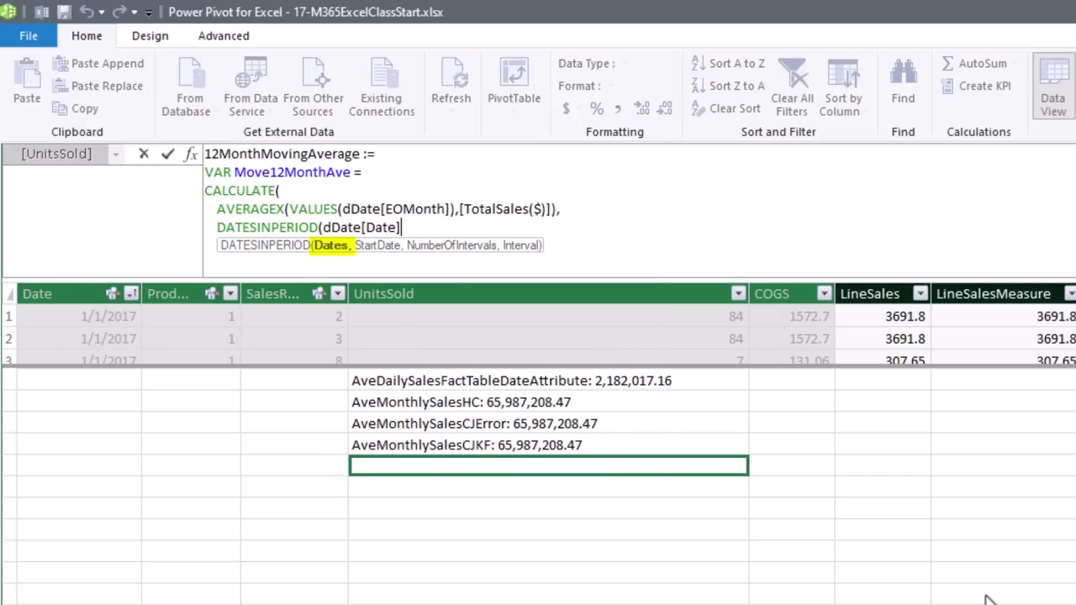
{"action": "type", "text": ","}
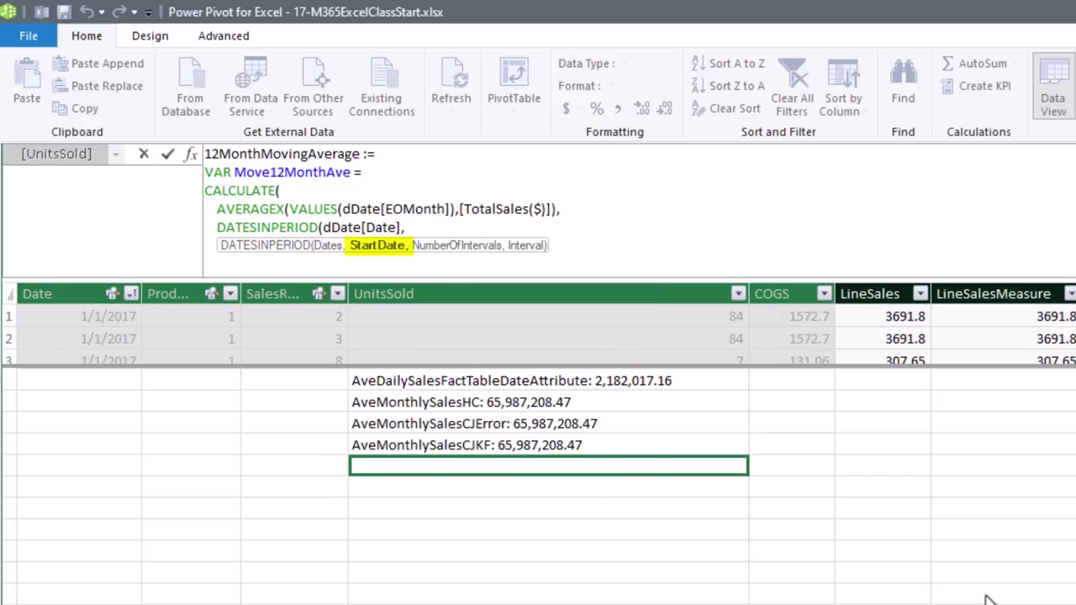
{"action": "type", "text": "max("}
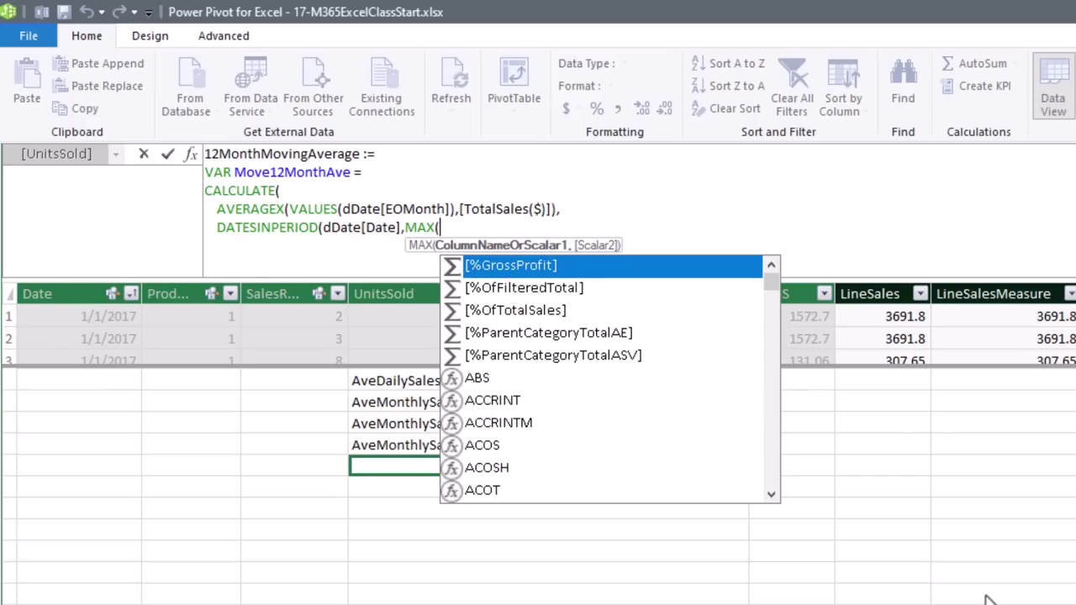
{"action": "type", "text": "dd"}
{"action": "key", "text": "Down"}
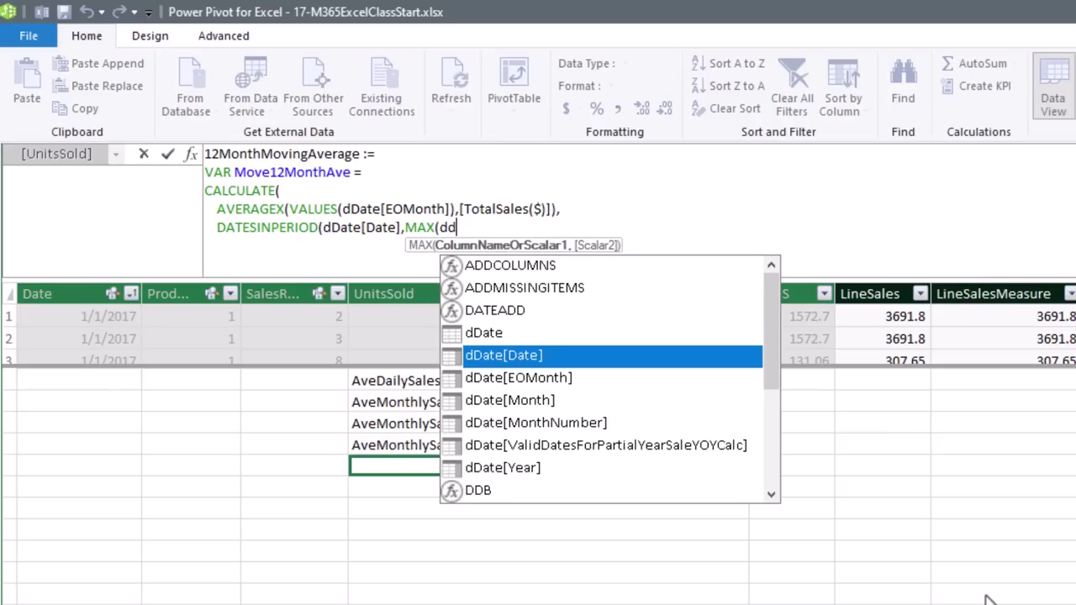
{"action": "key", "text": "Tab"}
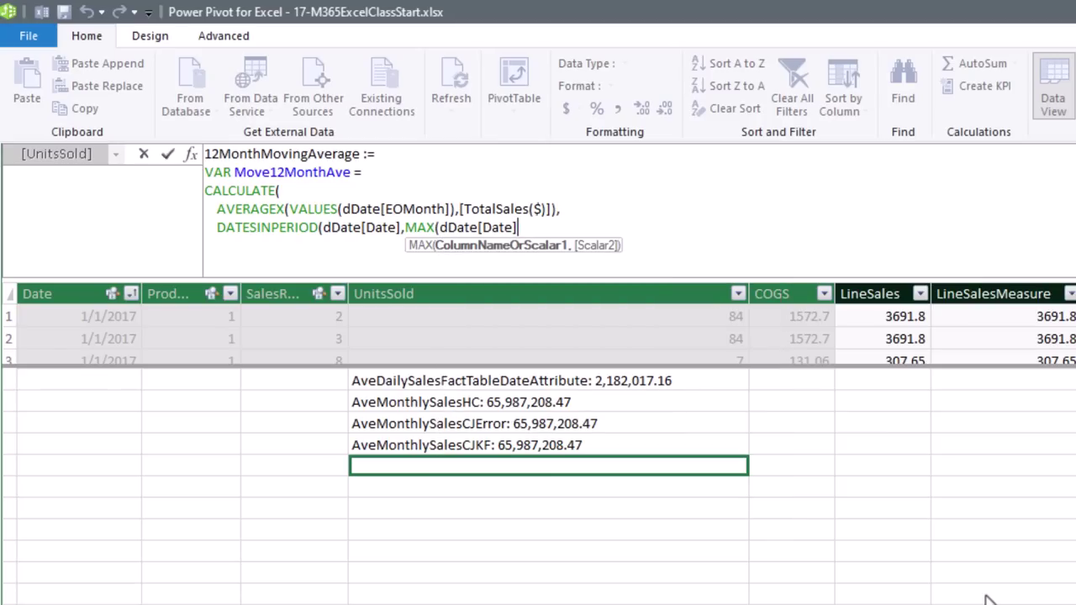
{"action": "type", "text": "),"}
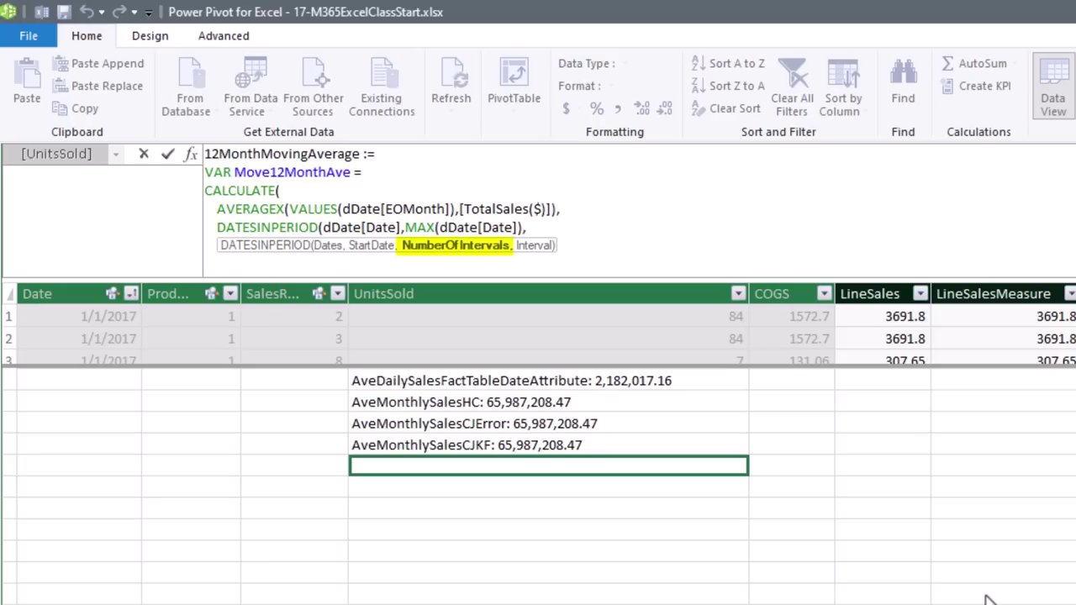
{"action": "type", "text": "-12,mo"}
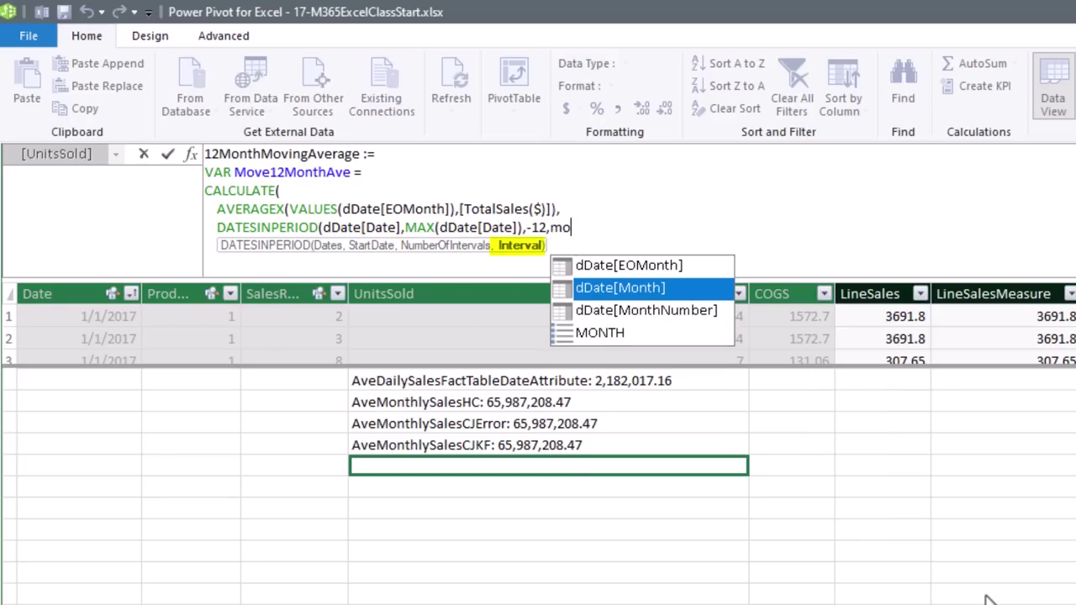
{"action": "type", "text": "nth"}
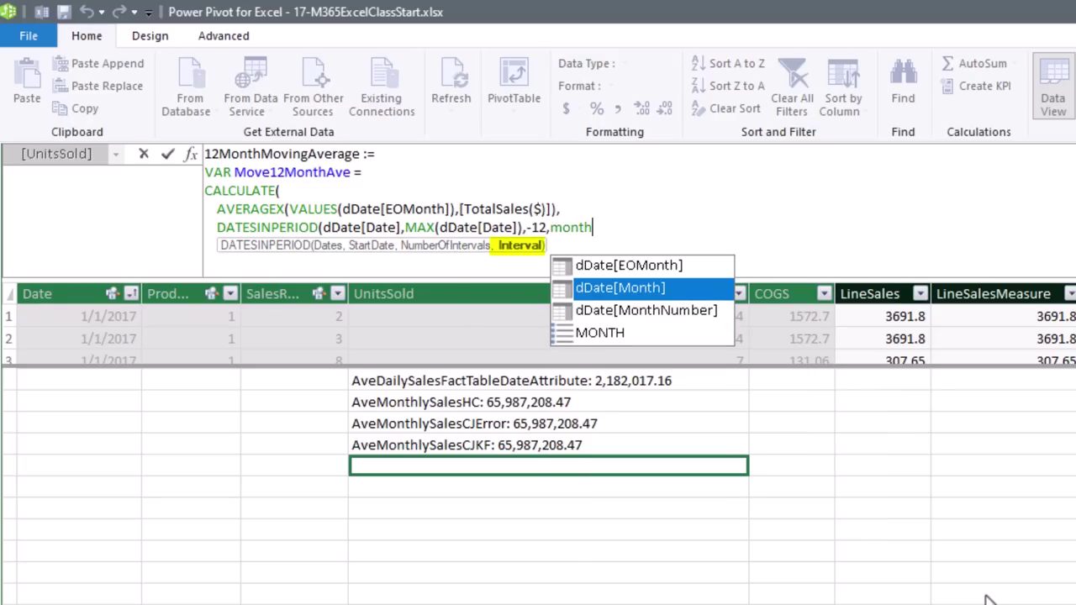
{"action": "double_click", "coordinate": [579, 340]}
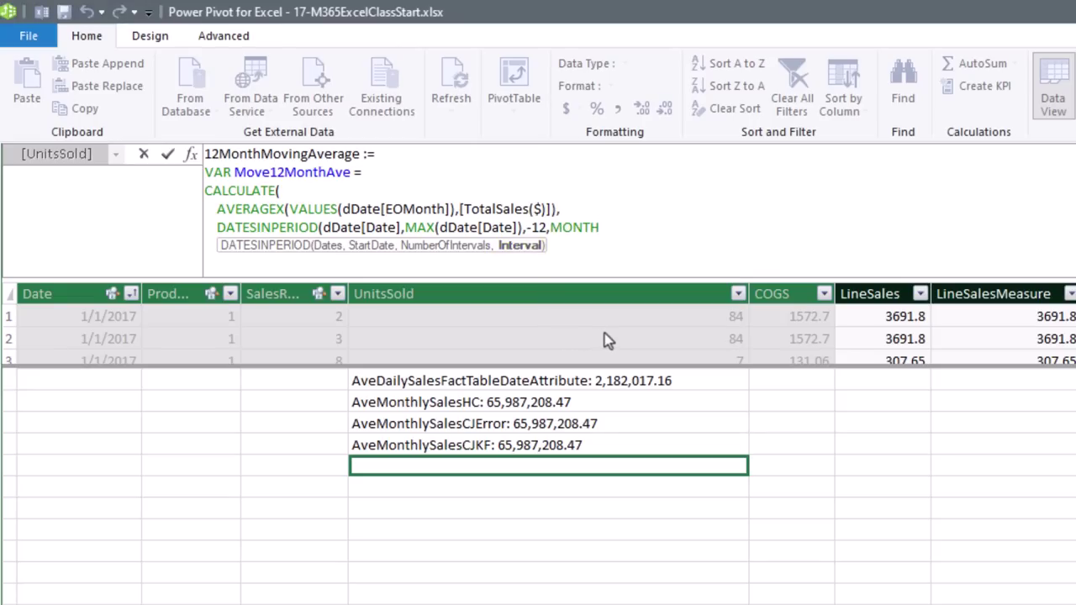
{"action": "type", "text": "))"}
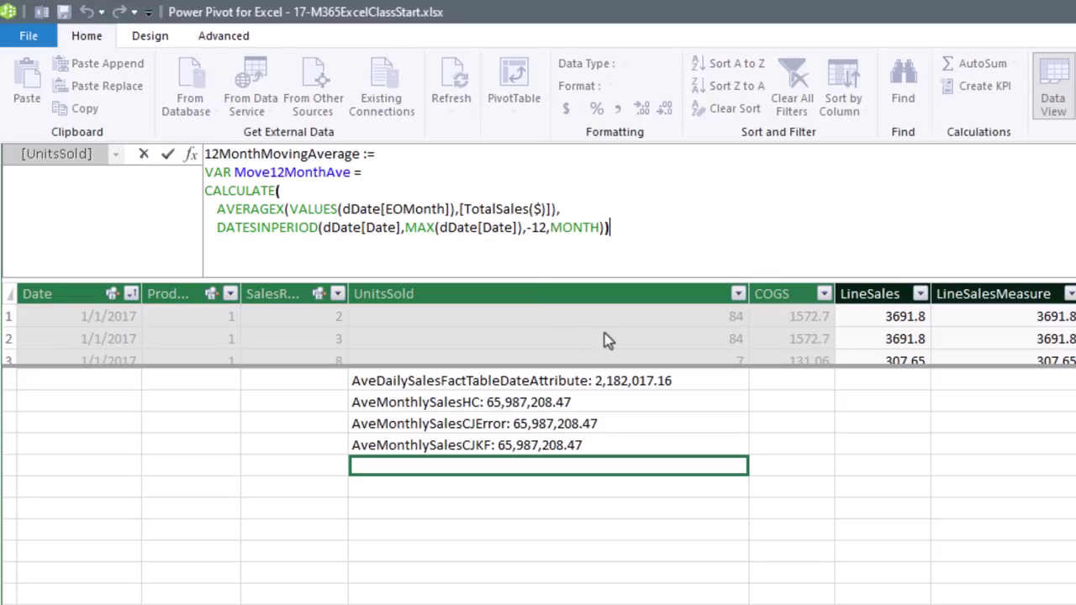
Finish the measure with RETURN Move12MonthAve and add 12MonthMovingAverage to the PivotTable.
{"action": "key", "text": "alt+Return"}
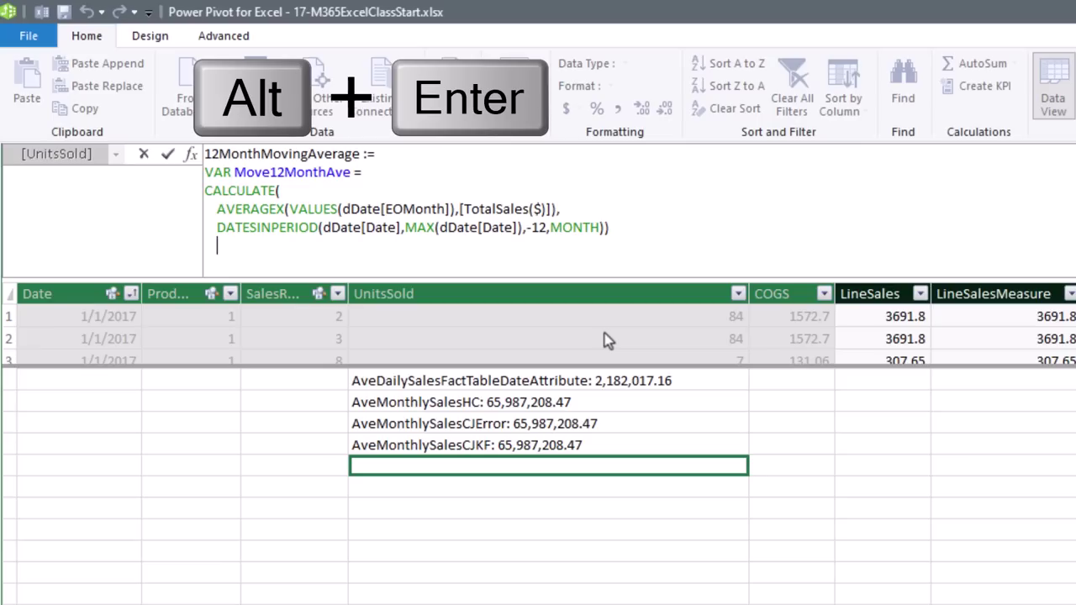
{"action": "type", "text": "RETURN"}
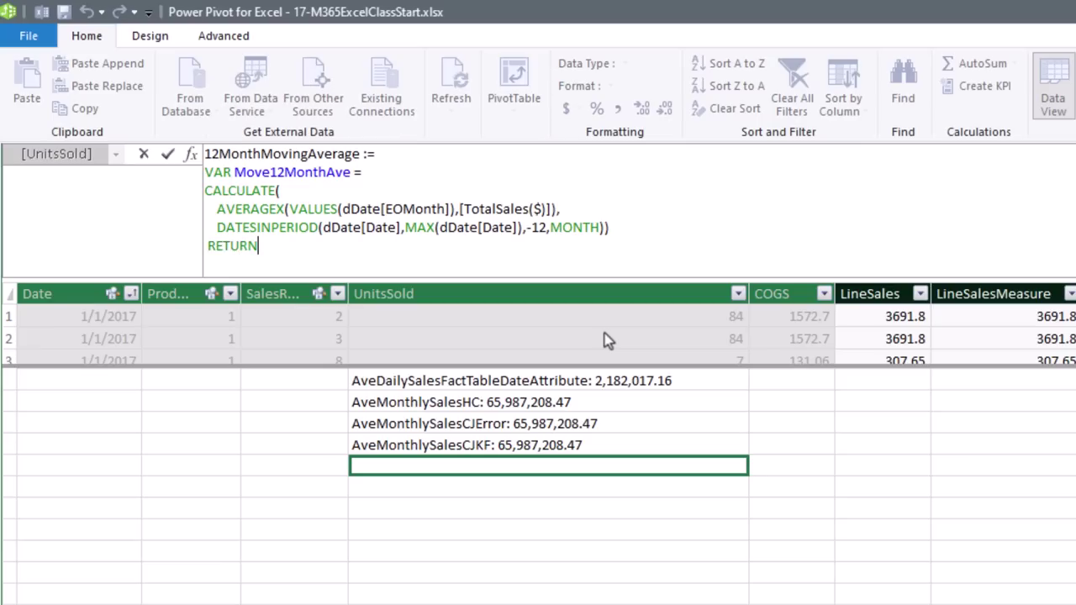
{"action": "key", "text": "alt+Return"}
{"action": "type", "text": "Move"}
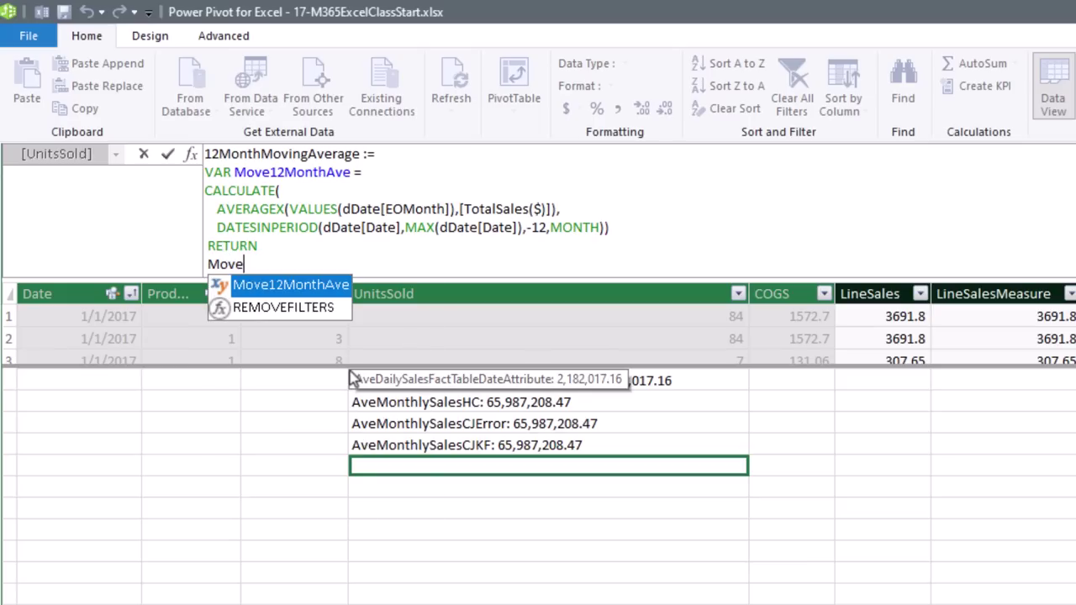
{"action": "key", "text": "Tab"}
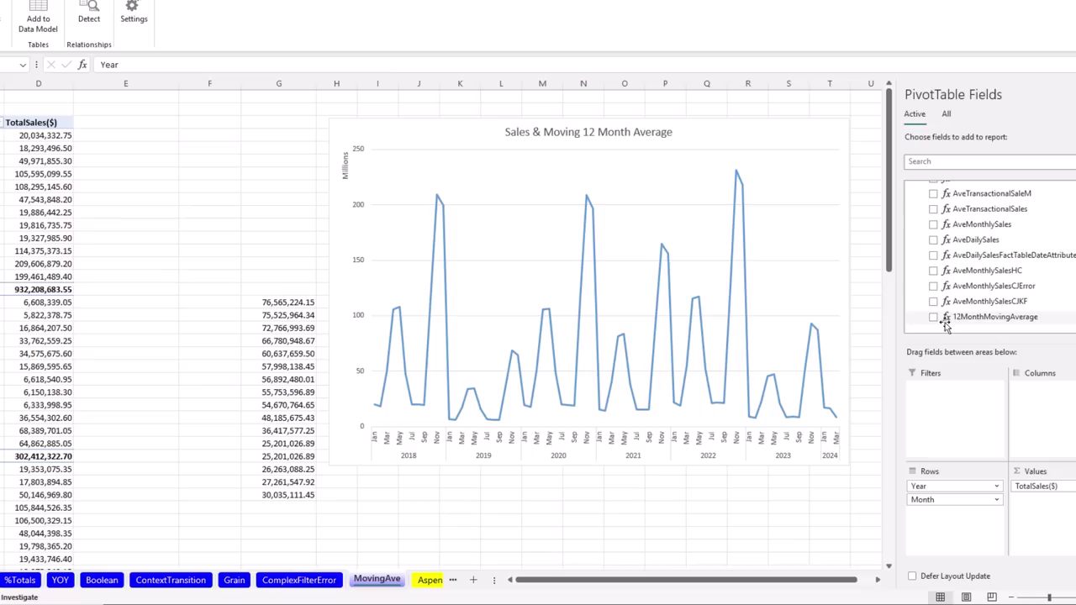
{"action": "left_click", "coordinate": [933, 317]}
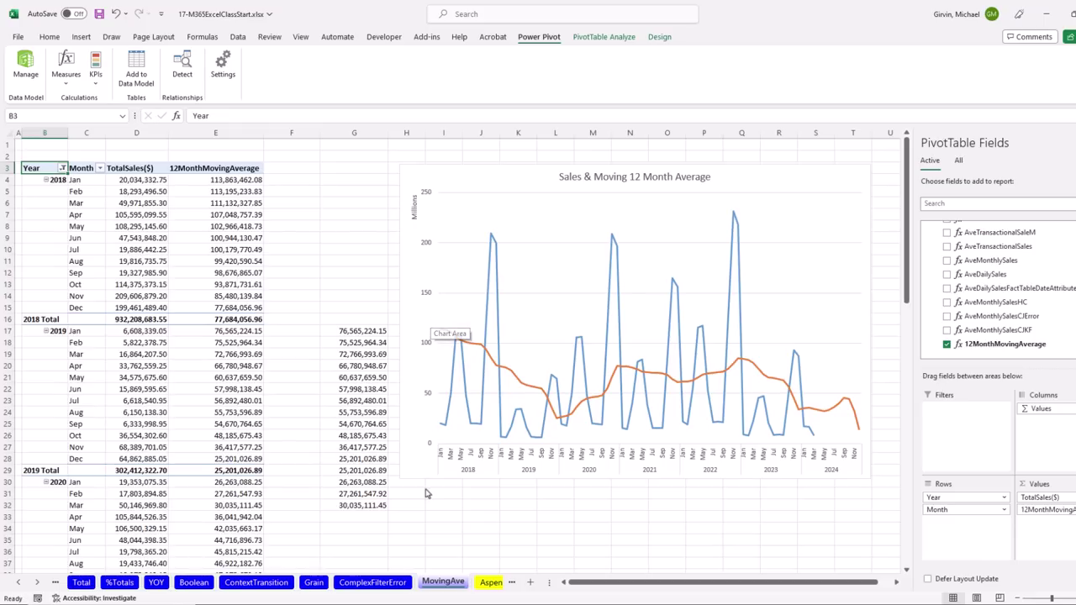
{"action": "left_click", "coordinate": [64, 168]}
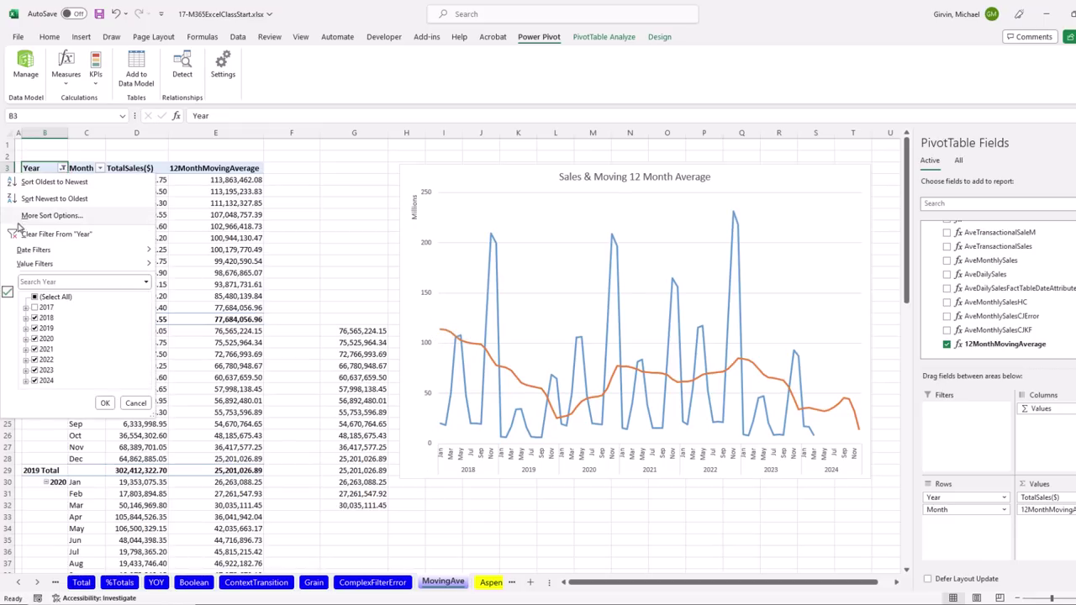
{"action": "left_click", "coordinate": [35, 306]}
{"action": "left_click", "coordinate": [106, 402]}
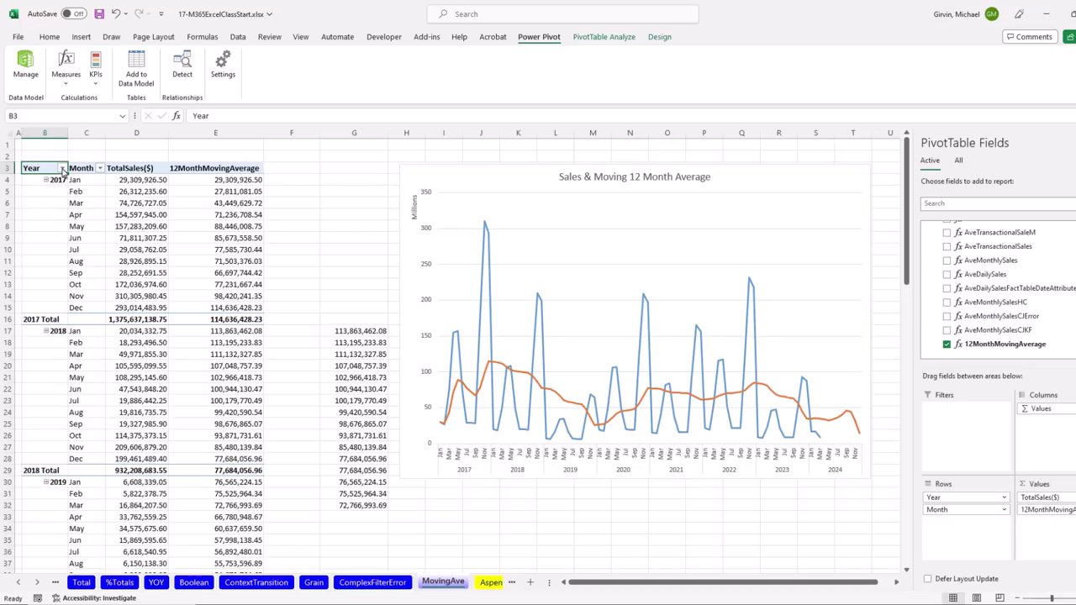
{"action": "left_click", "coordinate": [63, 169]}
{"action": "left_click", "coordinate": [35, 308]}
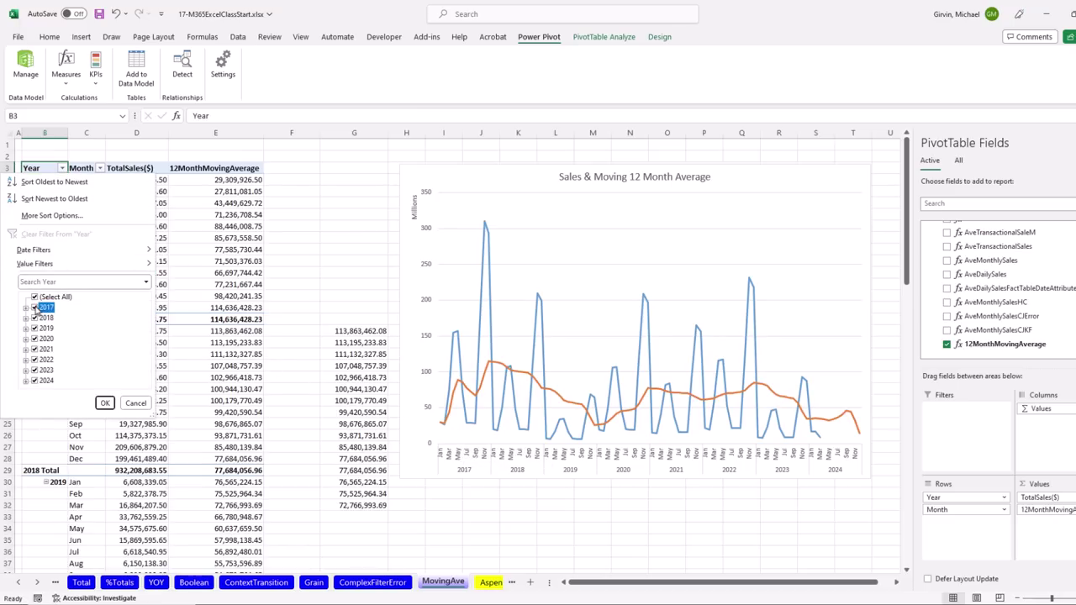
{"action": "left_click", "coordinate": [105, 404]}
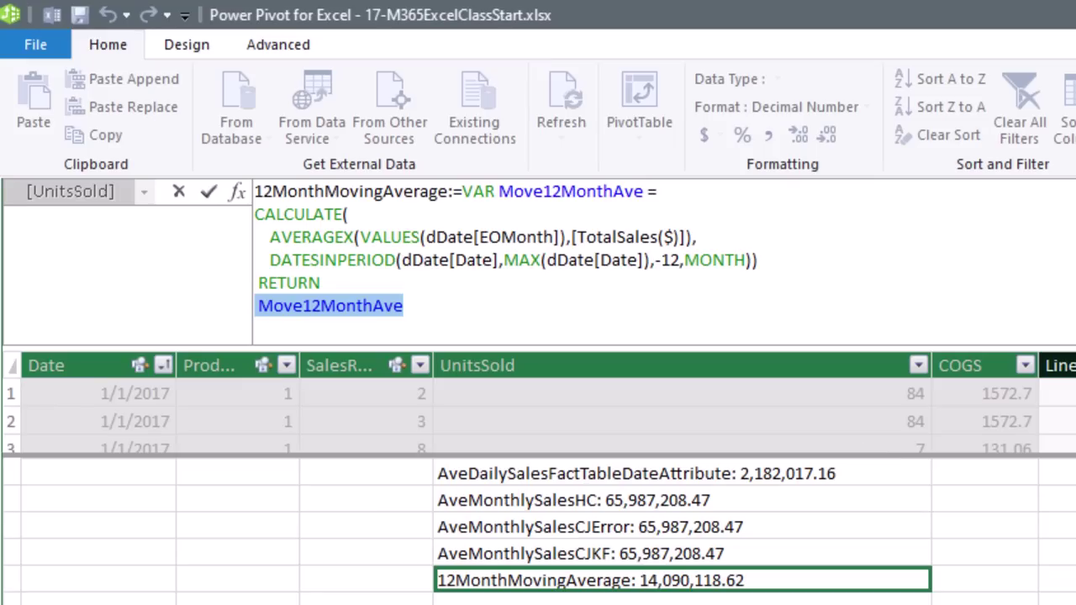
Make the RETURN line MAX(fSales[Date]) and scroll the pivot to see dates through 3/15/2024.
{"action": "type", "text": "MAX"}
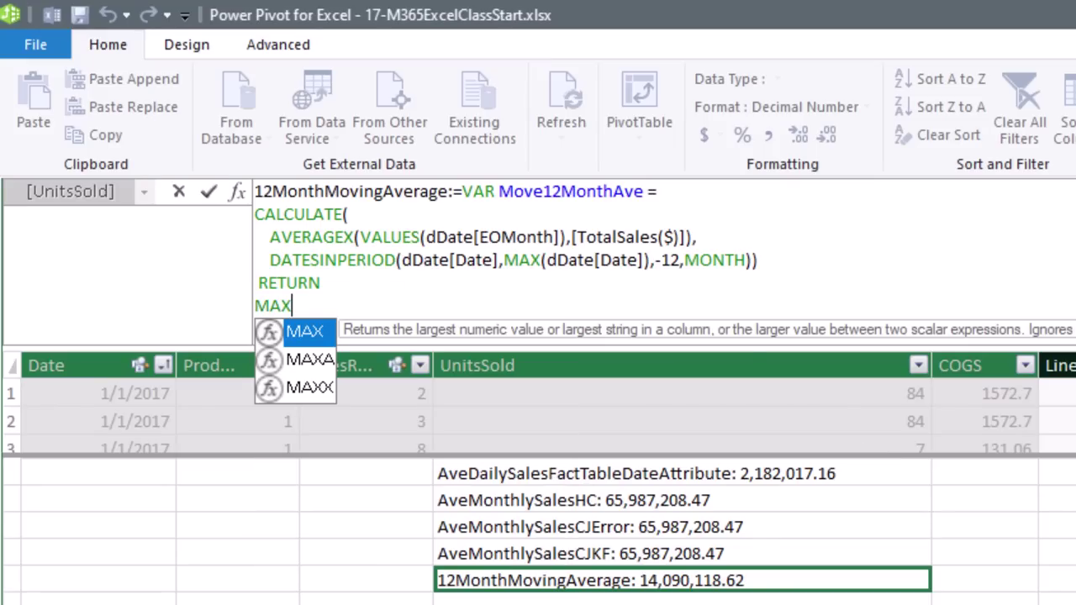
{"action": "type", "text": "(fs"}
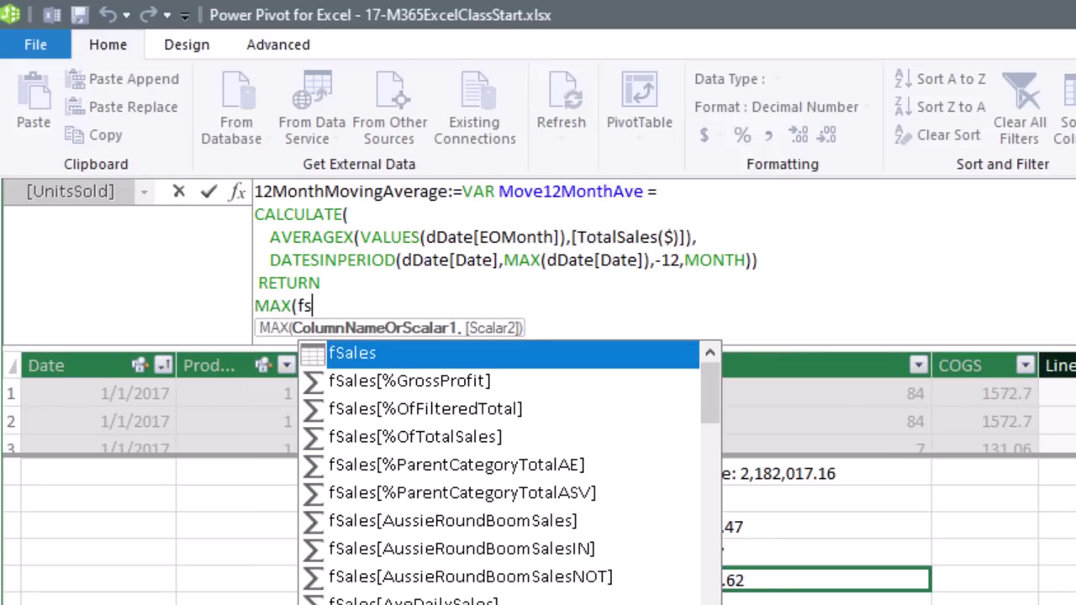
{"action": "key", "text": "Tab"}
{"action": "type", "text": "["}
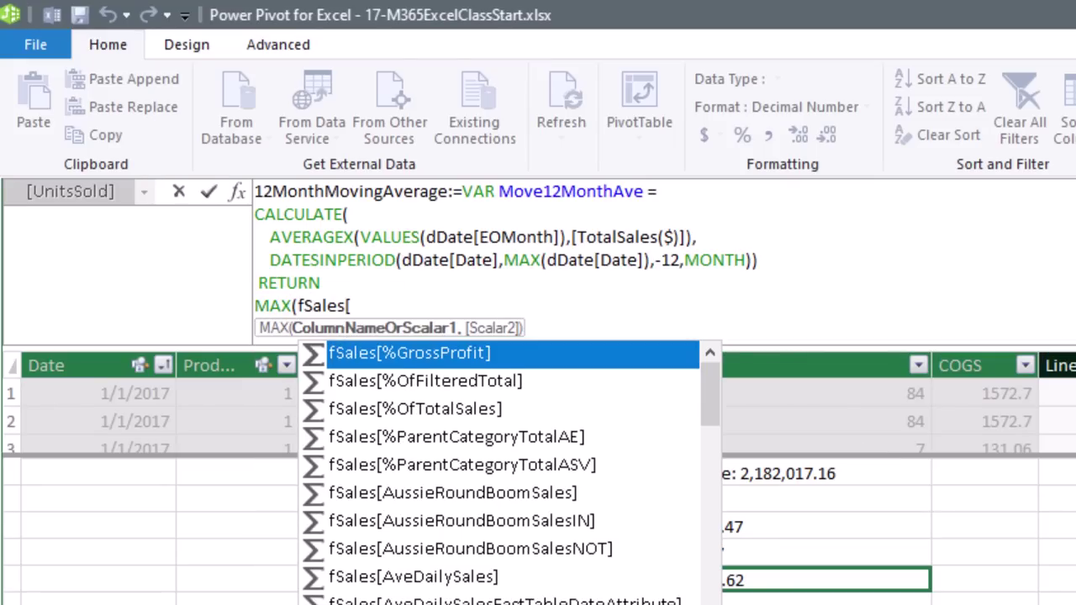
{"action": "key", "text": "Down"}
{"action": "type", "text": "d"}
{"action": "key", "text": "Tab"}
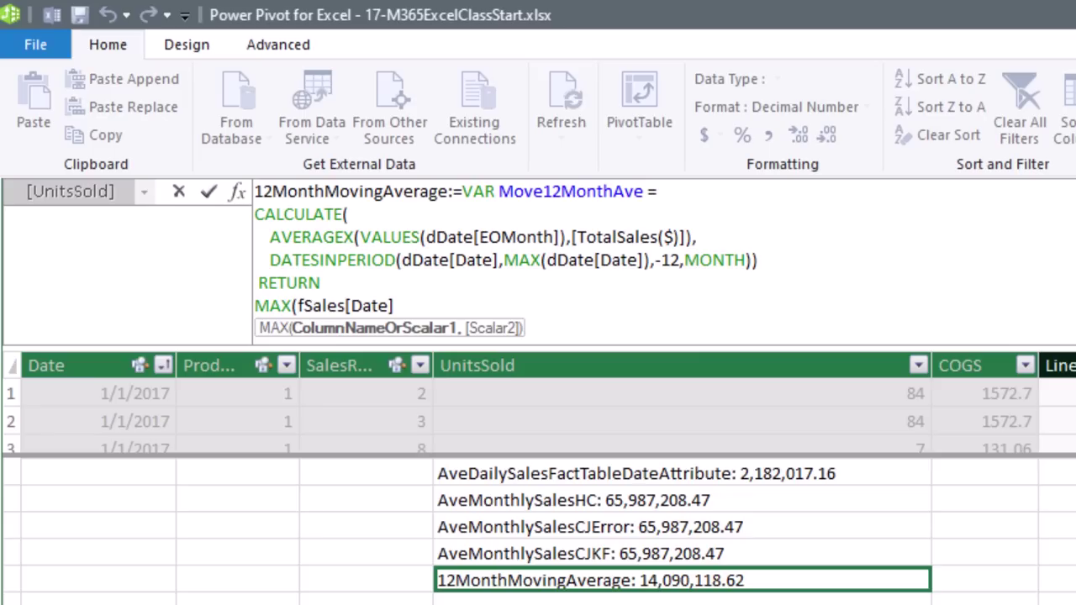
{"action": "type", "text": ")"}
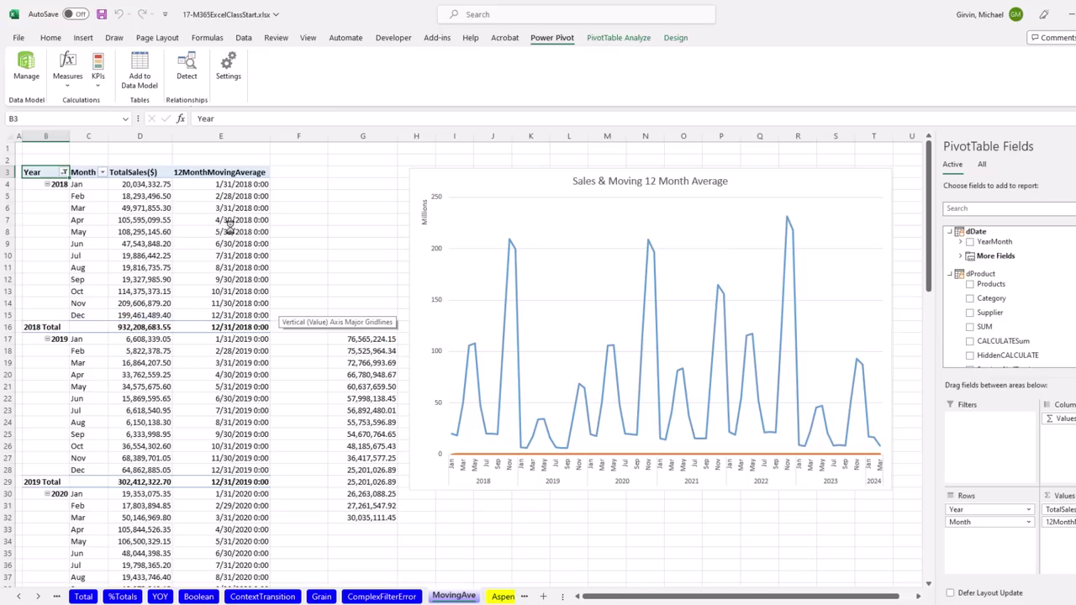
{"action": "scroll", "coordinate": [219, 338], "scroll_direction": "down", "scroll_amount": 18}
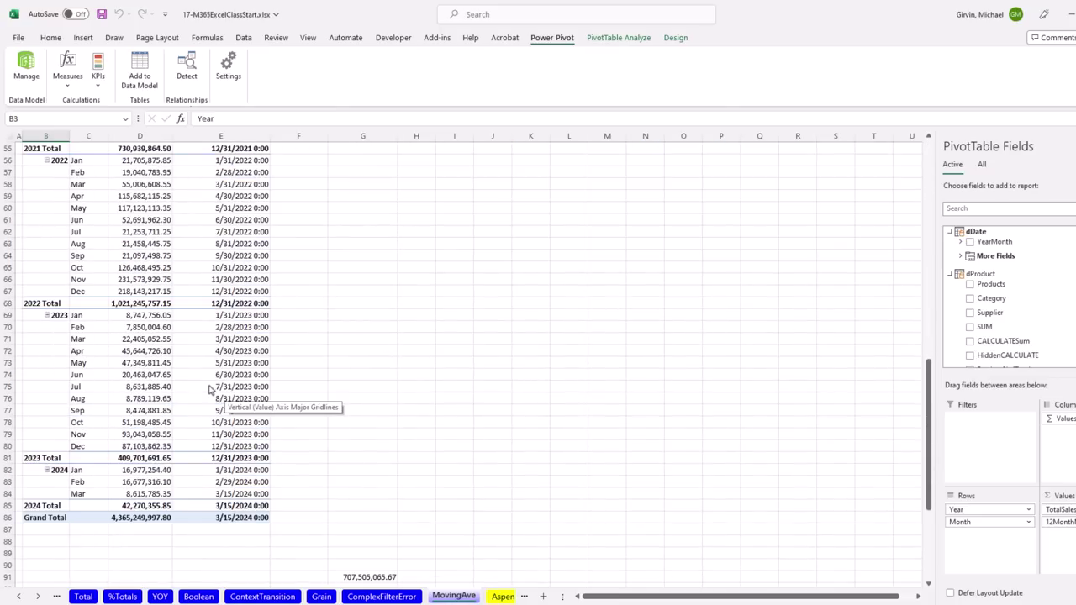
{"action": "scroll", "coordinate": [210, 389], "scroll_direction": "down", "scroll_amount": 2}
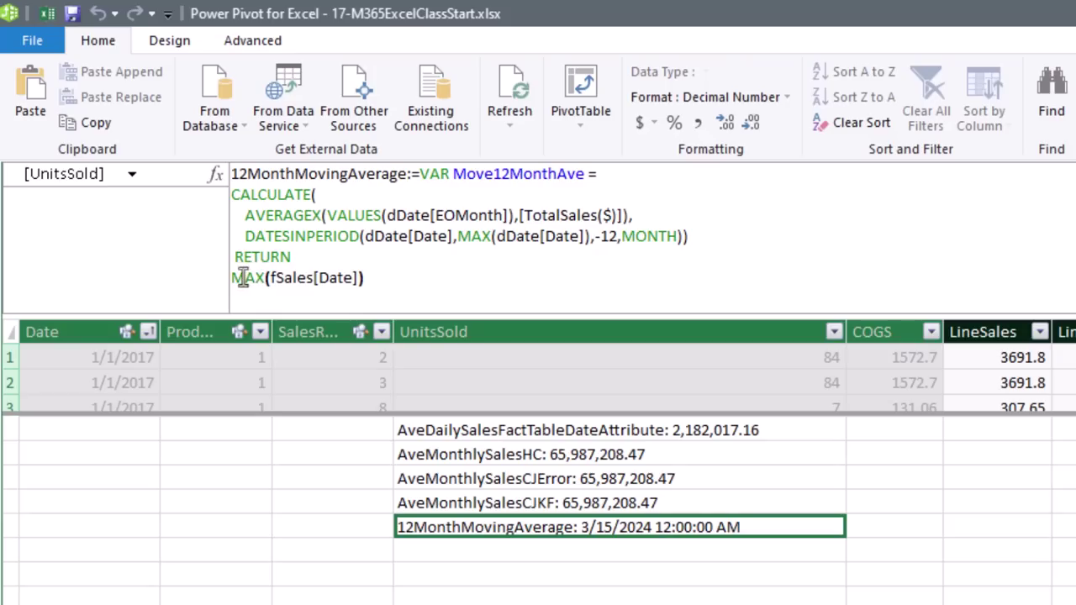
Wrap the RETURN expression as IF(MAX(fSales[Date]),Move12MonthAve) and review the pivot results.
{"action": "left_click", "coordinate": [237, 283]}
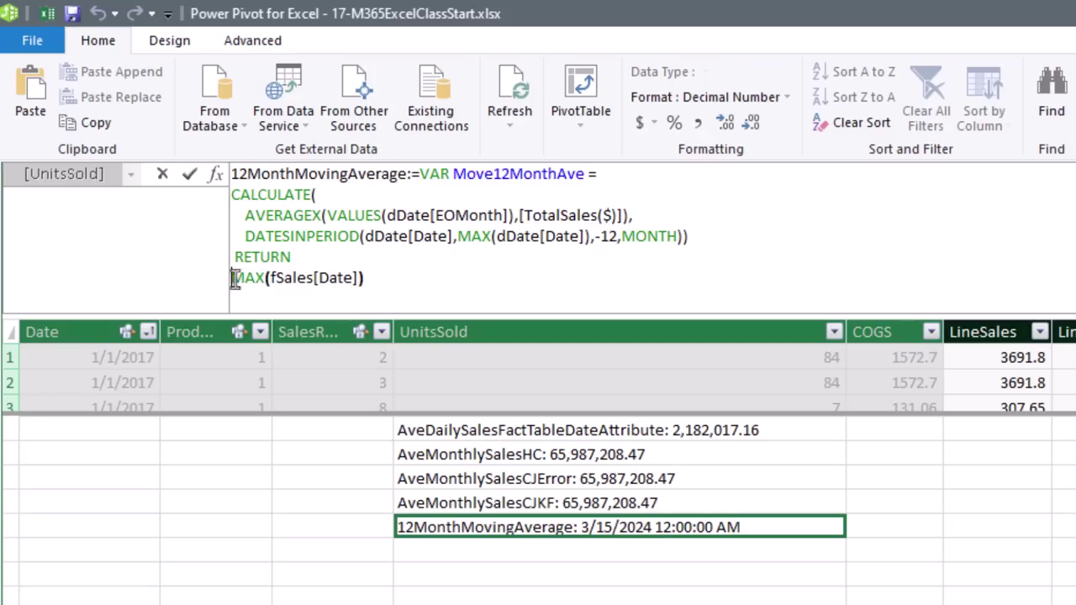
{"action": "type", "text": "IF("}
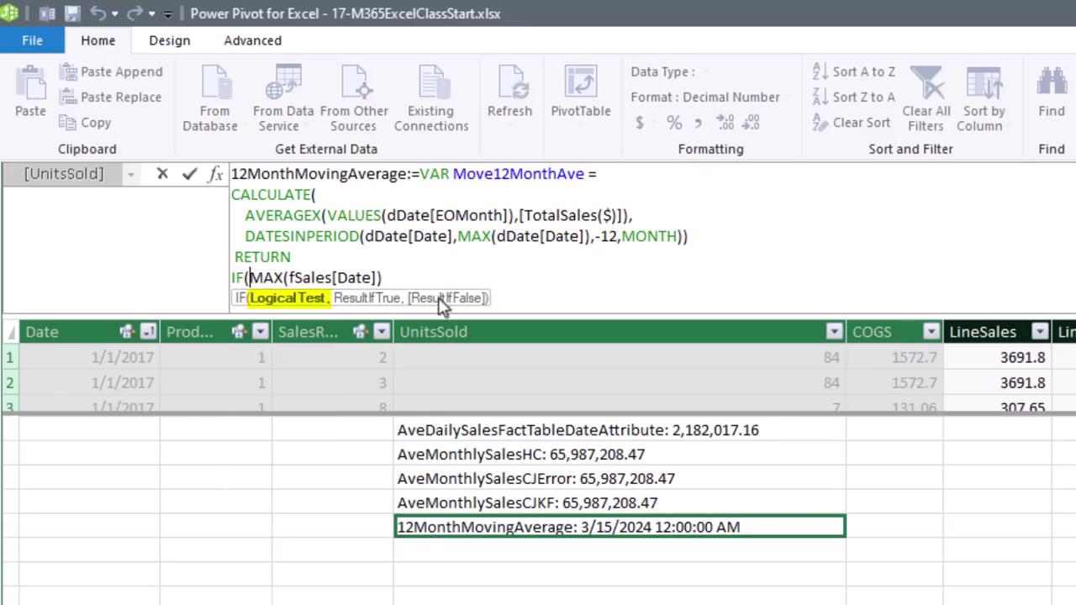
{"action": "key", "text": "End"}
{"action": "type", "text": ","}
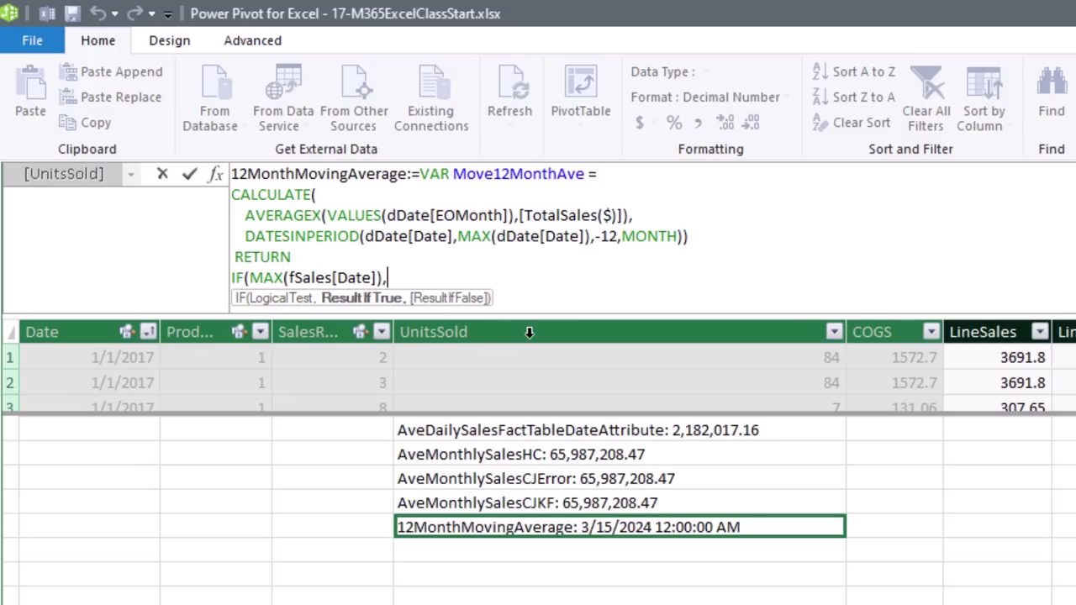
{"action": "type", "text": "move"}
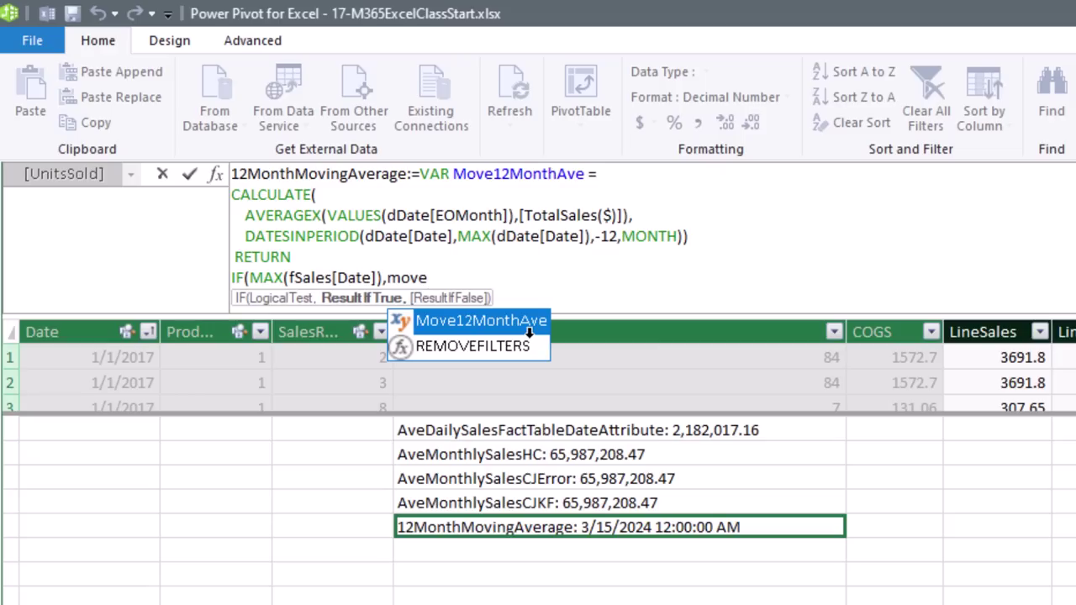
{"action": "key", "text": "Tab"}
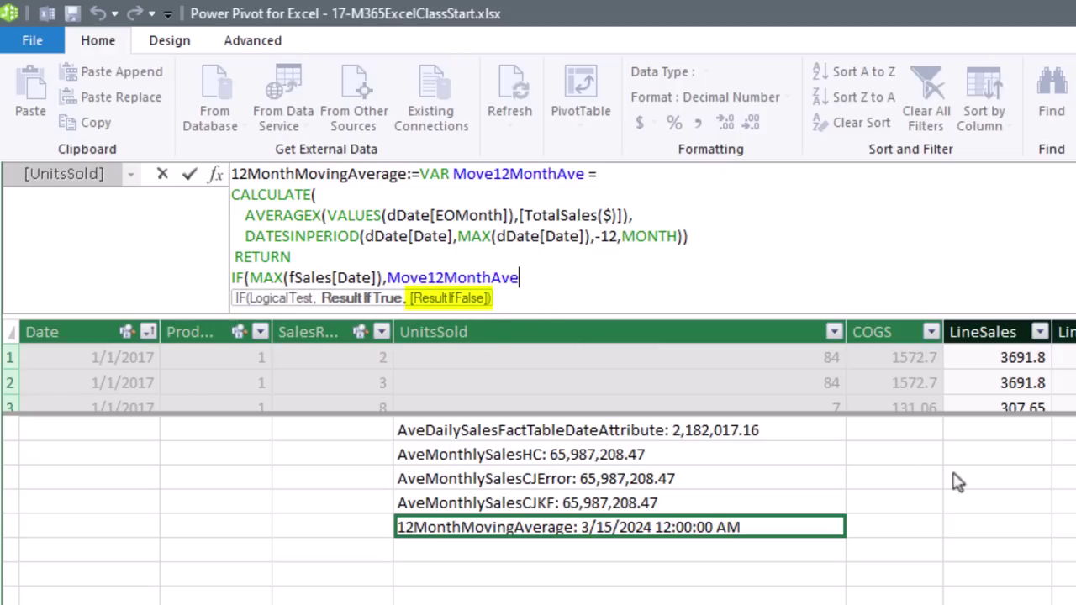
{"action": "type", "text": ")"}
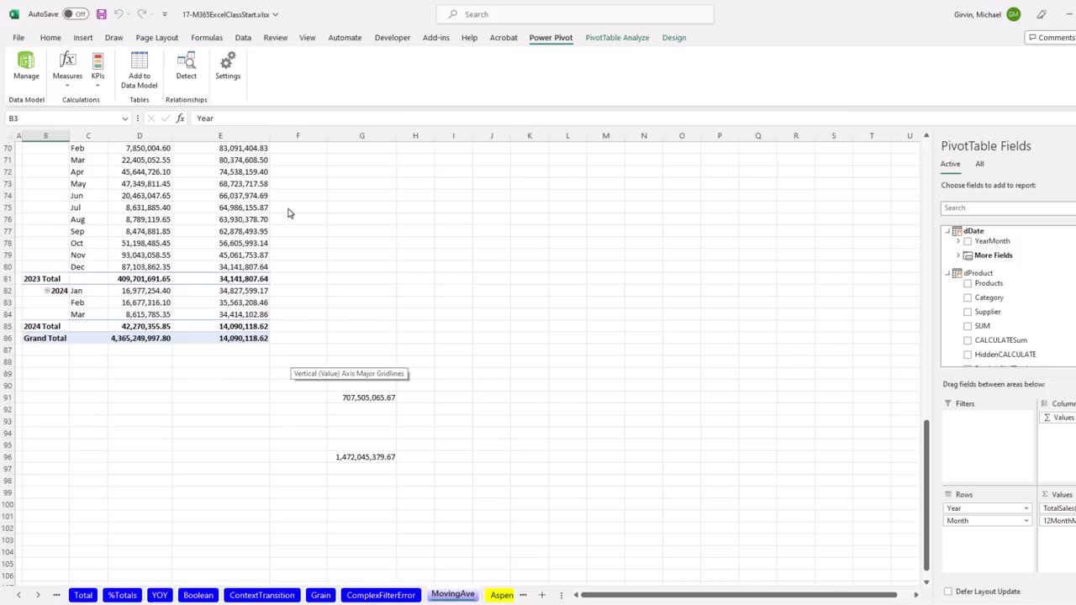
{"action": "scroll", "coordinate": [286, 383], "scroll_direction": "up", "scroll_amount": 15}
{"action": "scroll", "coordinate": [286, 383], "scroll_direction": "up", "scroll_amount": 8}
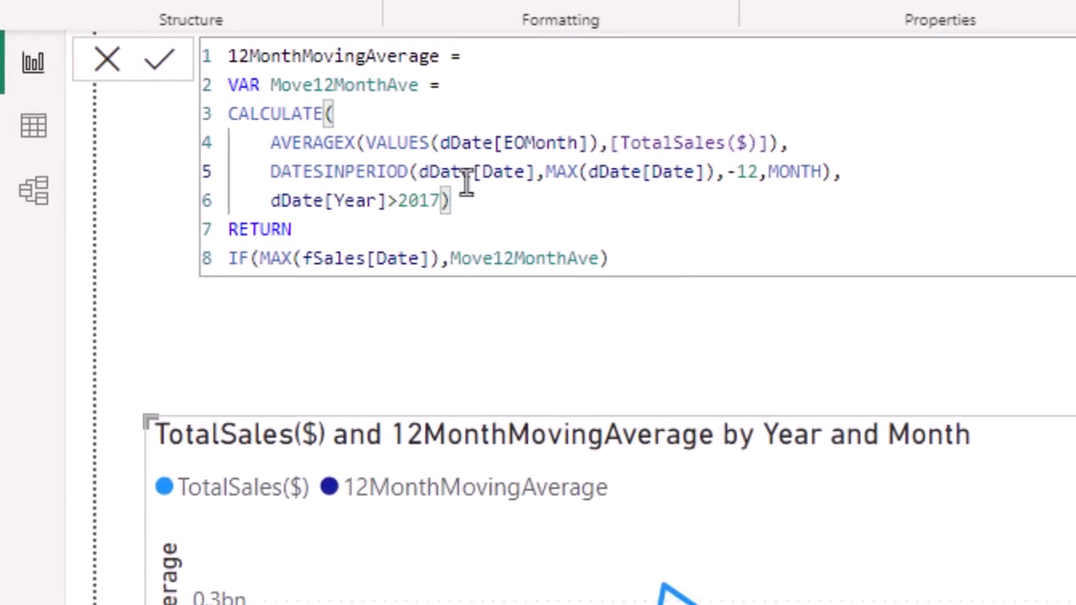
{"action": "left_click", "coordinate": [337, 114]}
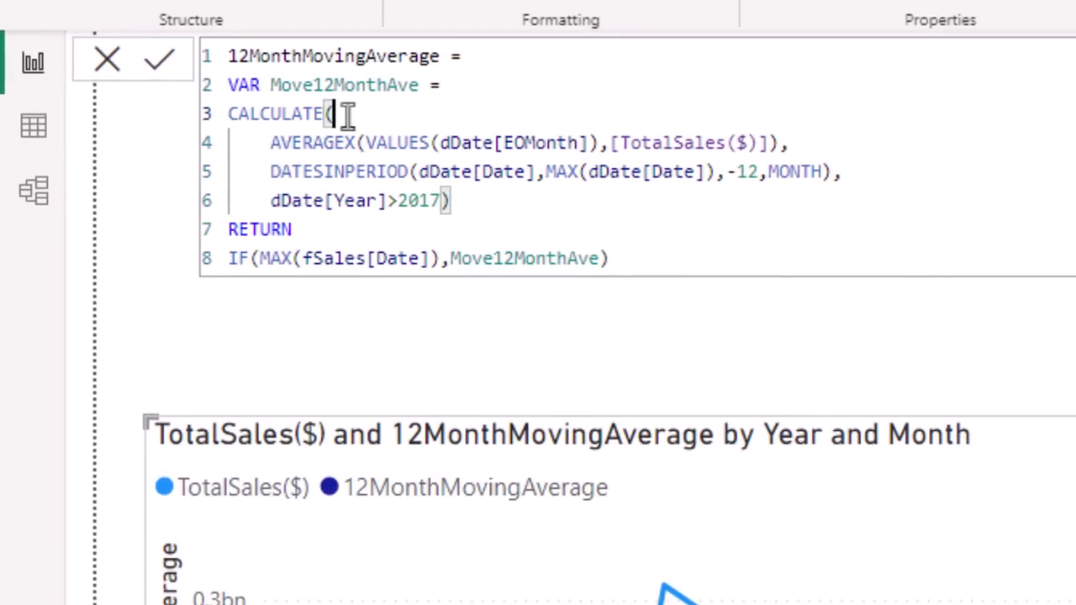
{"action": "left_click", "coordinate": [267, 172]}
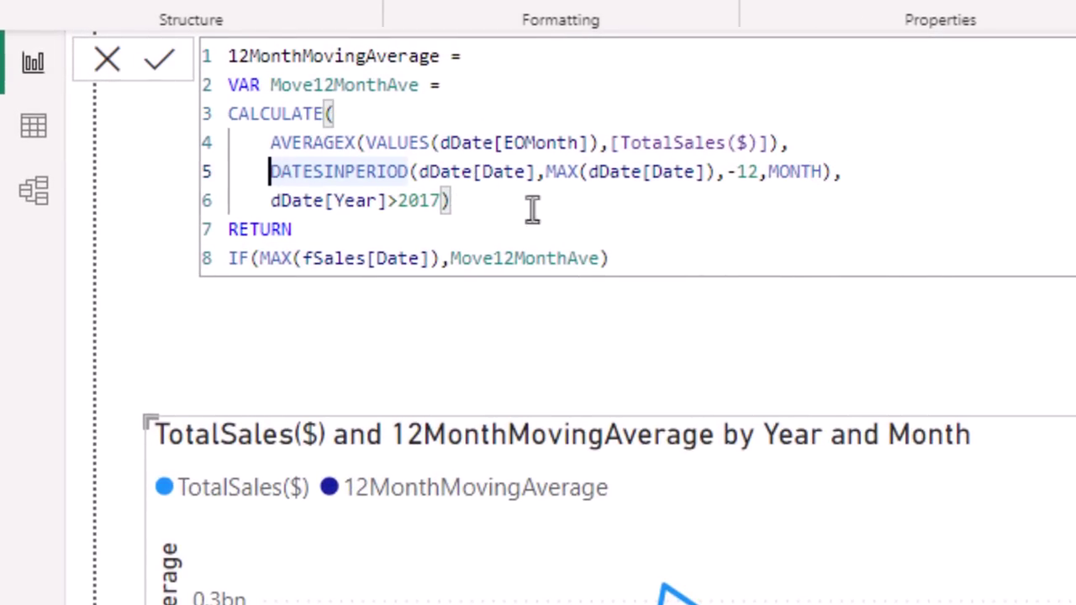
{"action": "left_click", "coordinate": [438, 202]}
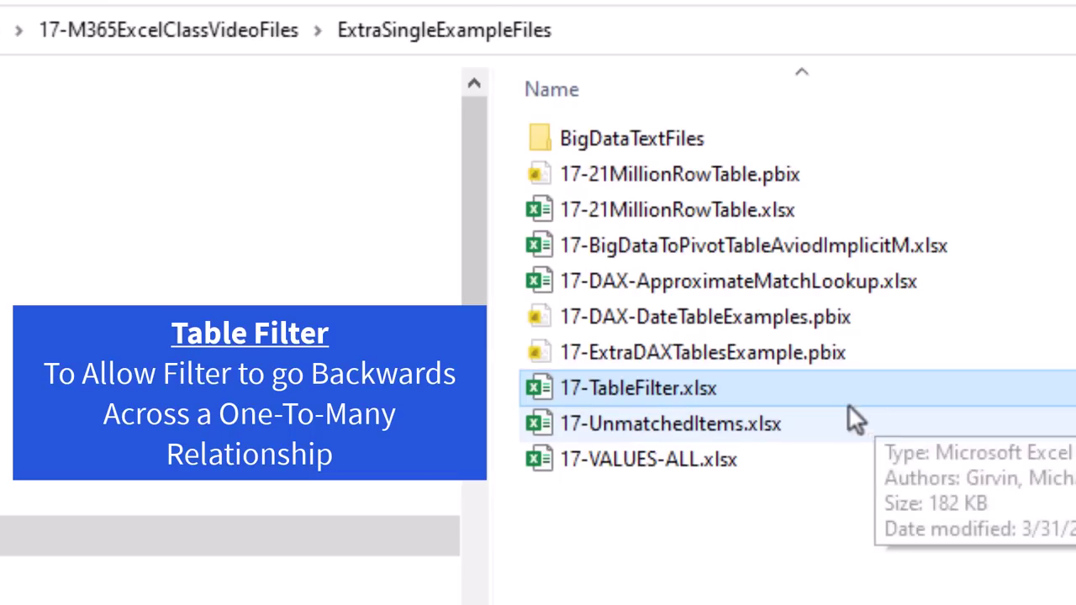
Open the 17-TableFilter.xlsx workbook from File Explorer.
{"action": "double_click", "coordinate": [739, 391]}
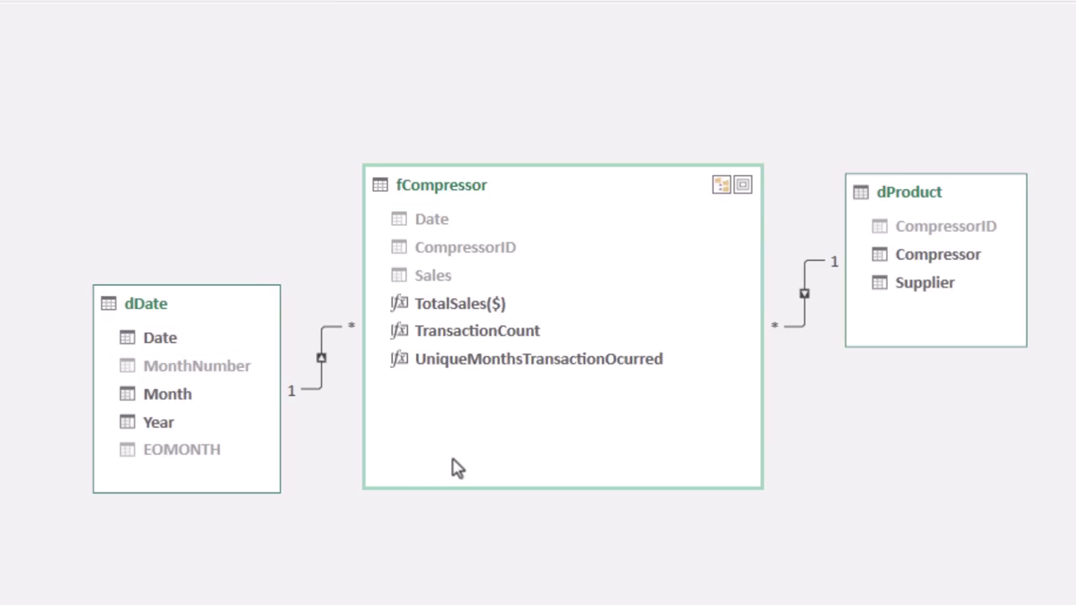
Define UniqueMonthsTransactionOcurred as =COUNTROWS(VALUES(dDate[EOMONTH])) in fCompressor and add it to the PivotTable.
{"action": "double_click", "coordinate": [664, 287]}
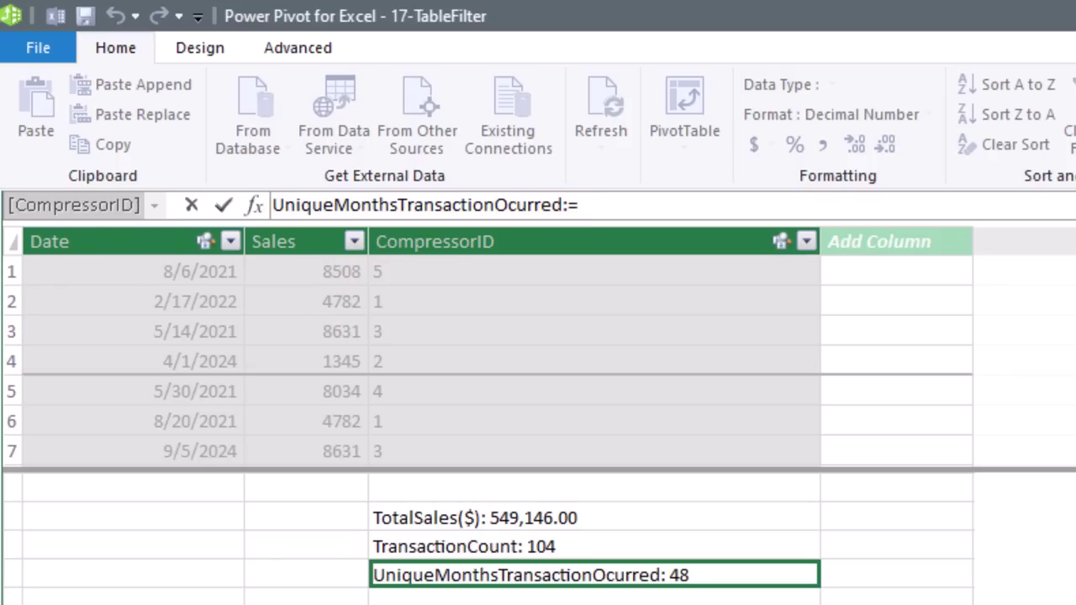
{"action": "type", "text": "cou"}
{"action": "key", "text": "Down"}
{"action": "key", "text": "Down"}
{"action": "key", "text": "Down"}
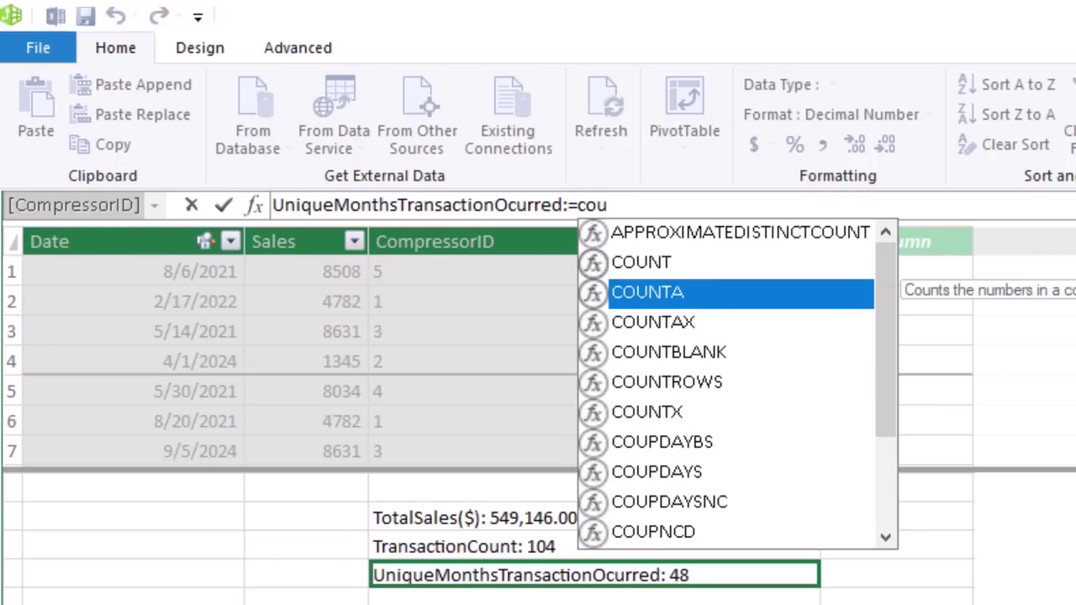
{"action": "key", "text": "Down"}
{"action": "key", "text": "Tab"}
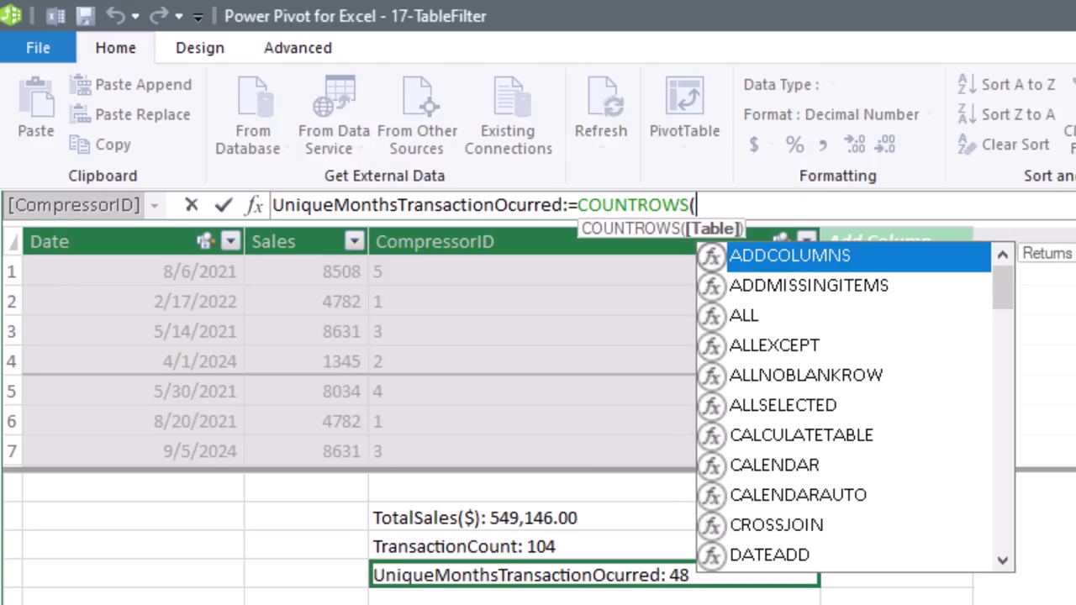
{"action": "type", "text": "values"}
{"action": "key", "text": "Tab"}
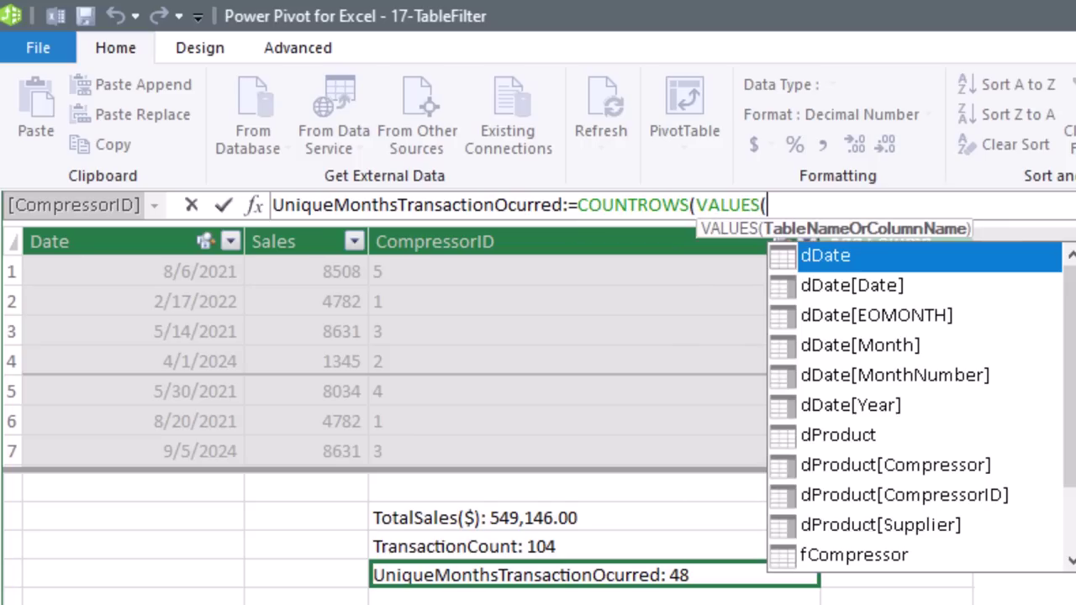
{"action": "type", "text": "dd"}
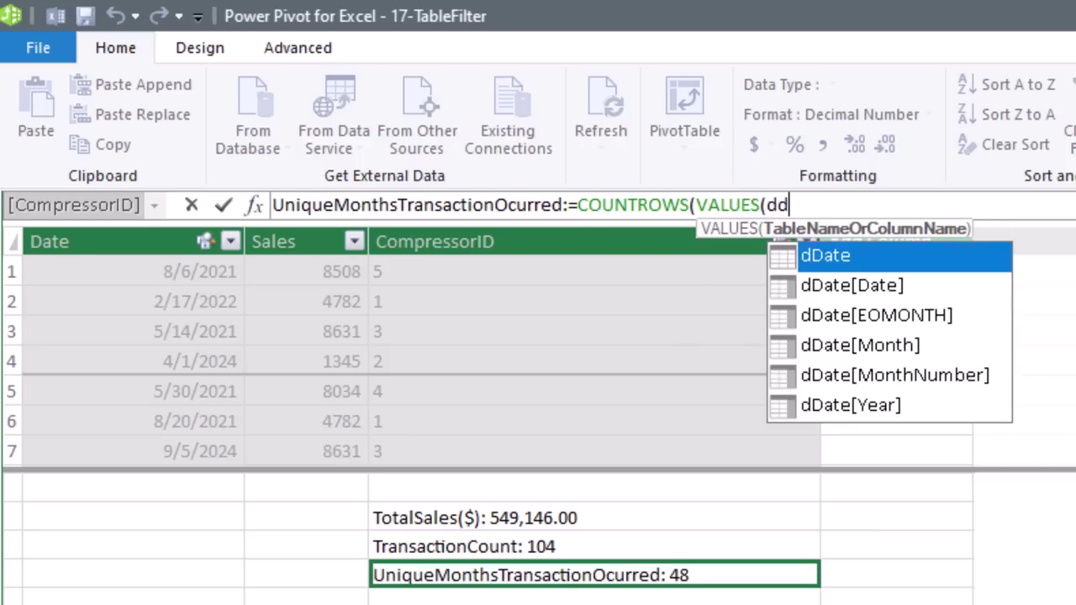
{"action": "key", "text": "Down"}
{"action": "key", "text": "Down"}
{"action": "key", "text": "Tab"}
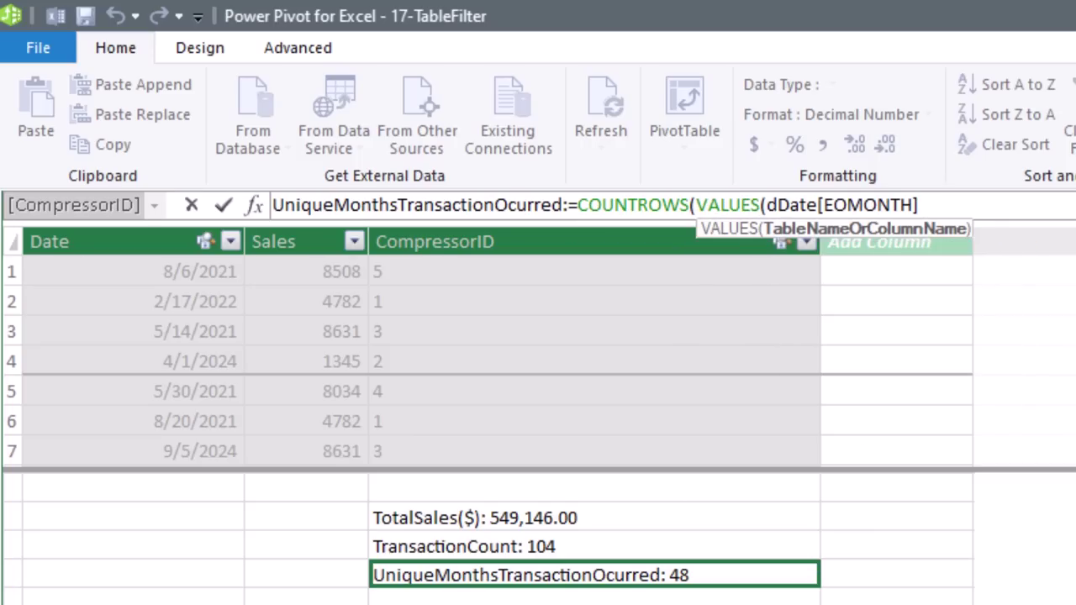
{"action": "type", "text": "))"}
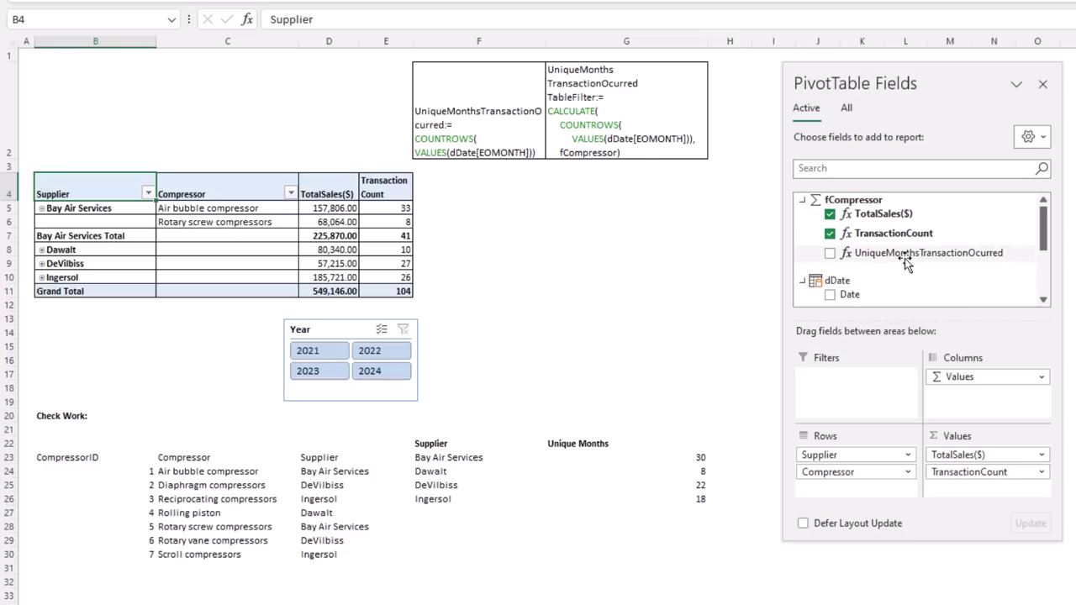
{"action": "left_click", "coordinate": [829, 253]}
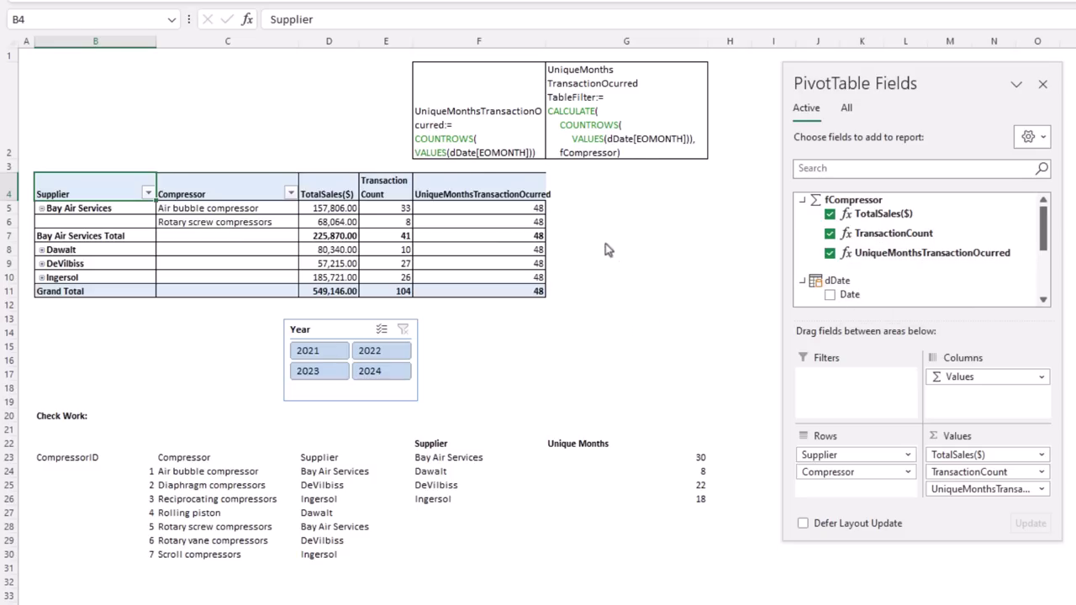
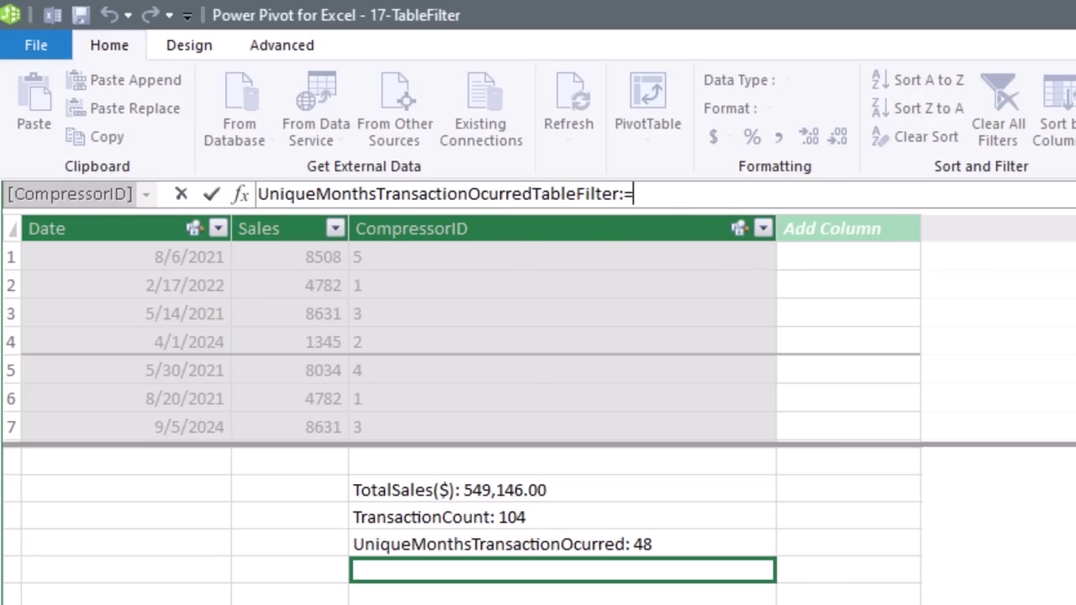
Define UniqueMonthsTransactionOcurredTableFilter as CALCULATE(COUNTROWS(VALUES(dDate[EOMONTH])),fCompressor), returning 44.
{"action": "type", "text": "c"}
{"action": "key", "text": "Tab"}
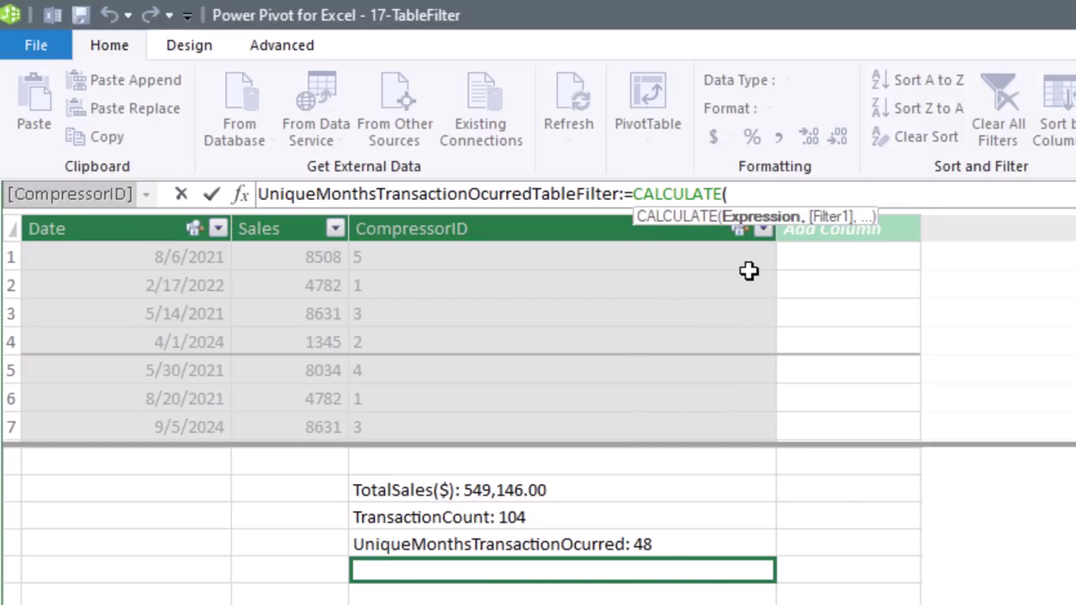
{"action": "type", "text": "COUNTROWS(VALUES(dDate[EOMONTH]))"}
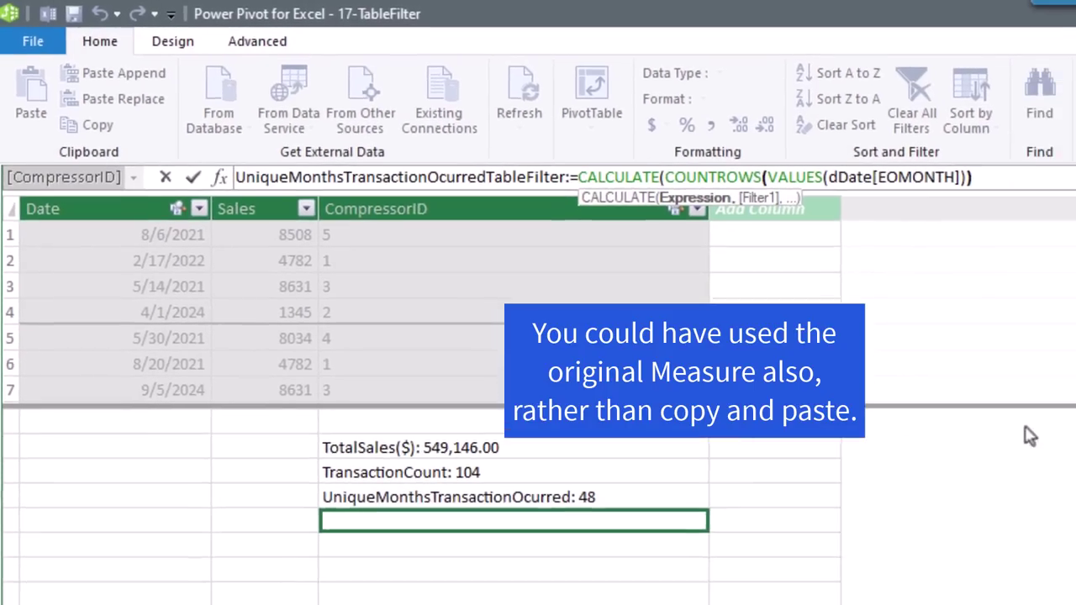
{"action": "type", "text": ","}
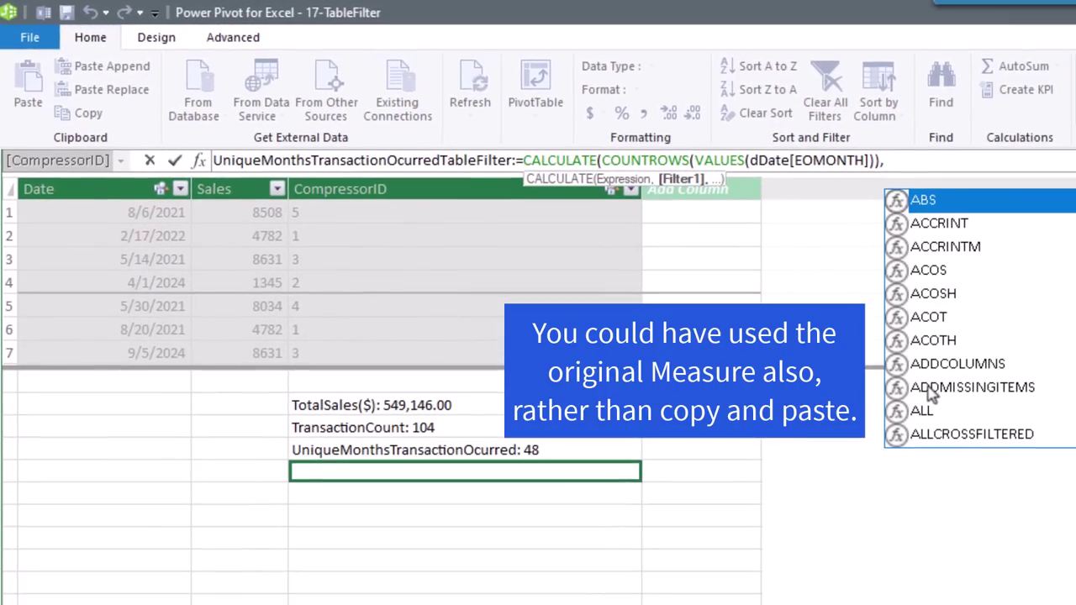
{"action": "type", "text": "fc"}
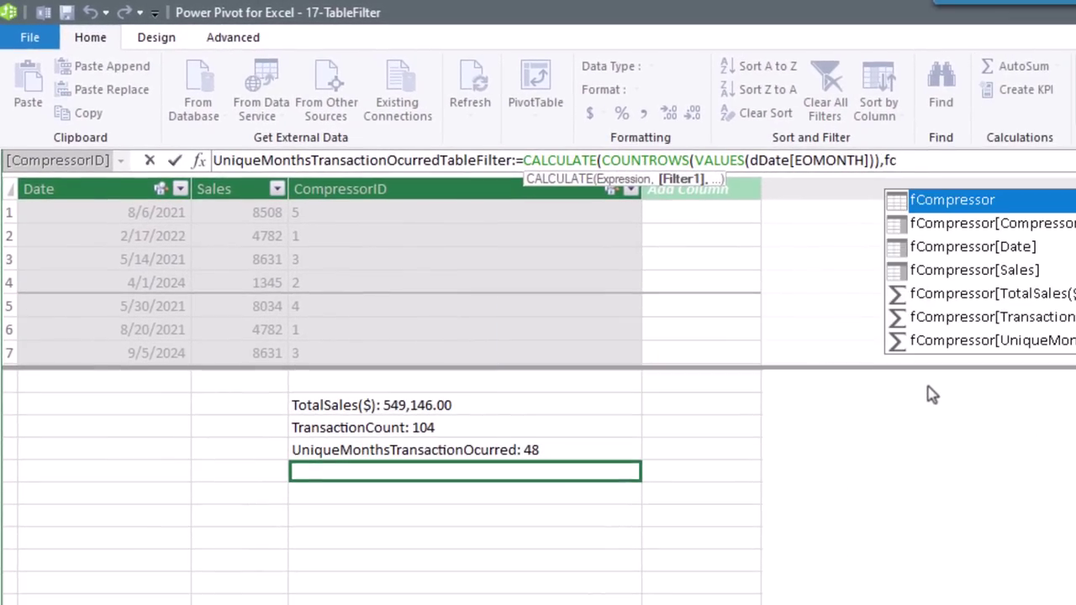
{"action": "key", "text": "Down"}
{"action": "key", "text": "Up"}
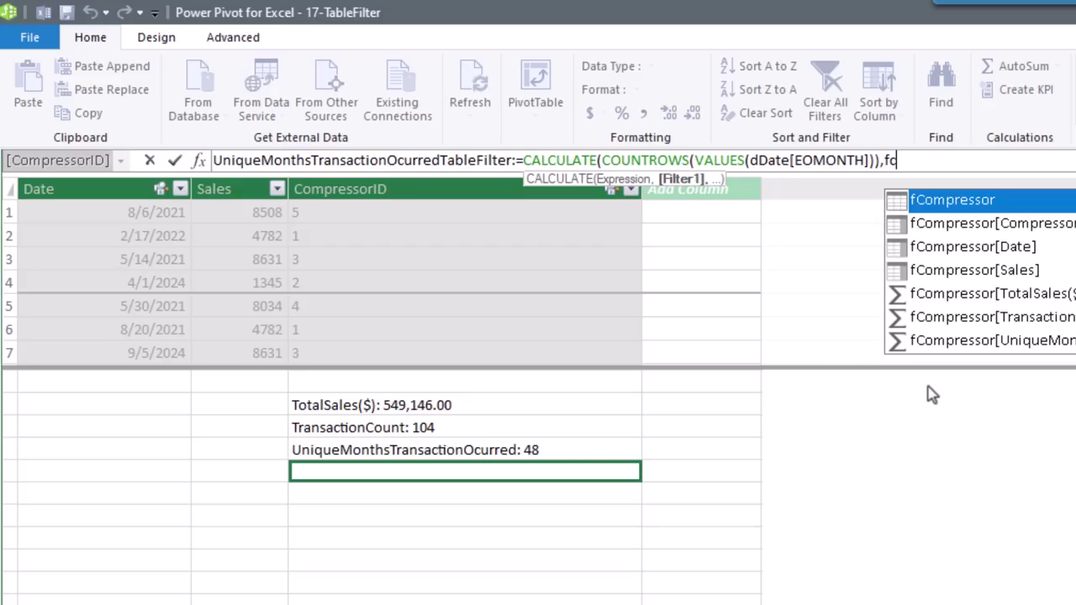
{"action": "key", "text": "Tab"}
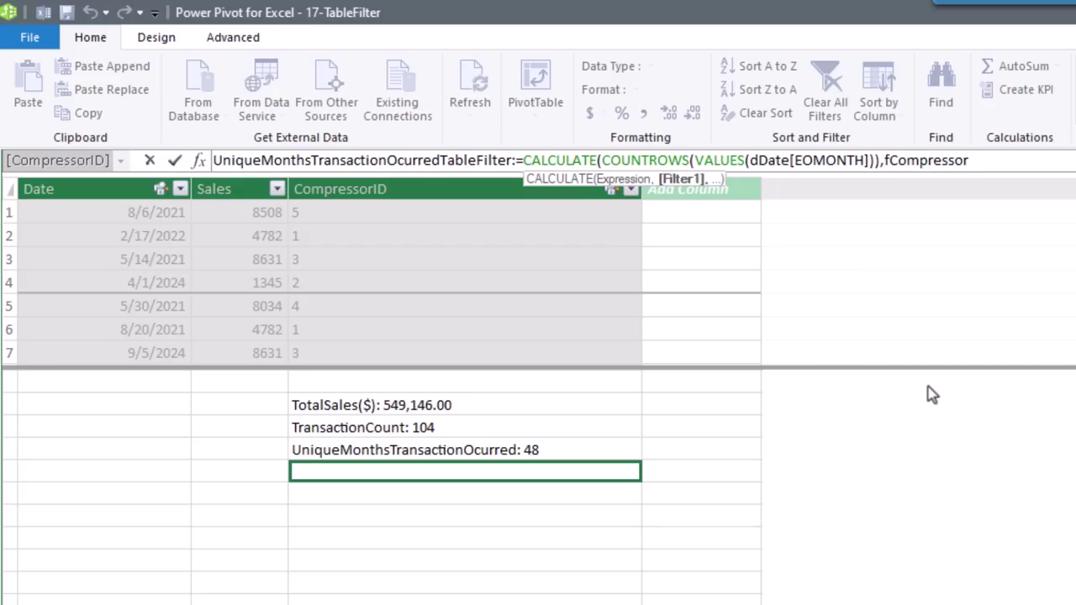
{"action": "type", "text": ")"}
{"action": "key", "text": "Return"}
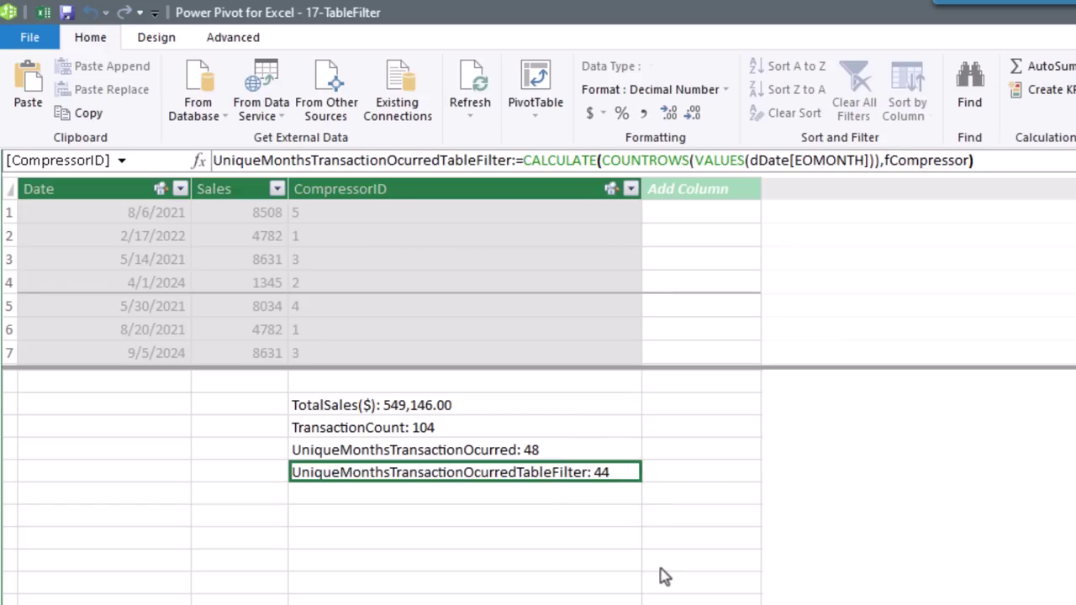
{"action": "key", "text": "alt+Tab"}
Add the table-filter unique-months measure to the supplier PivotTable and check Bay Air Services shows 30.
{"action": "left_click", "coordinate": [739, 576]}
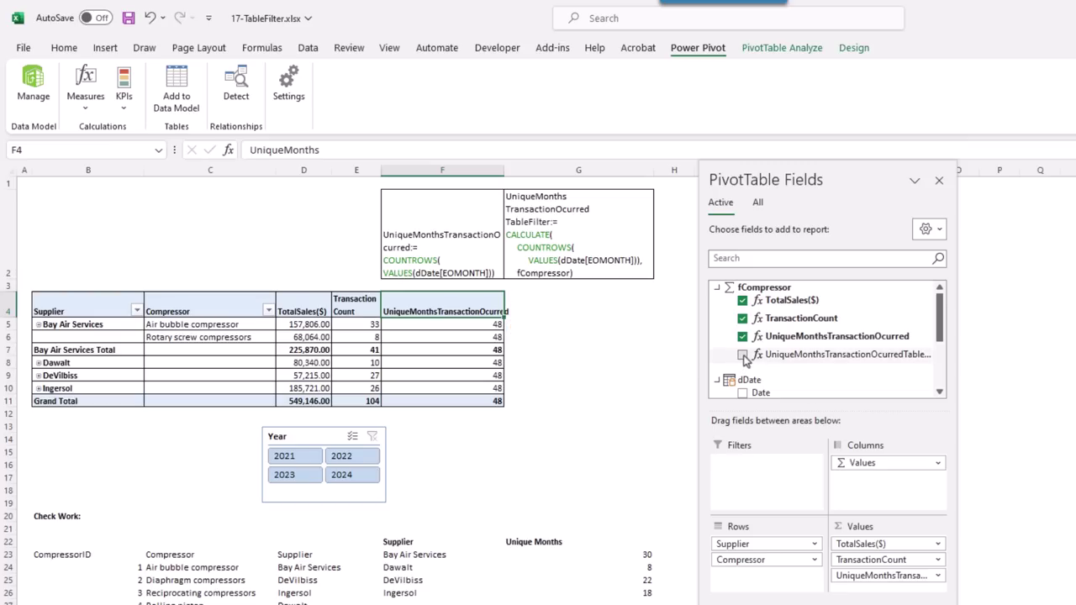
{"action": "left_click", "coordinate": [742, 355]}
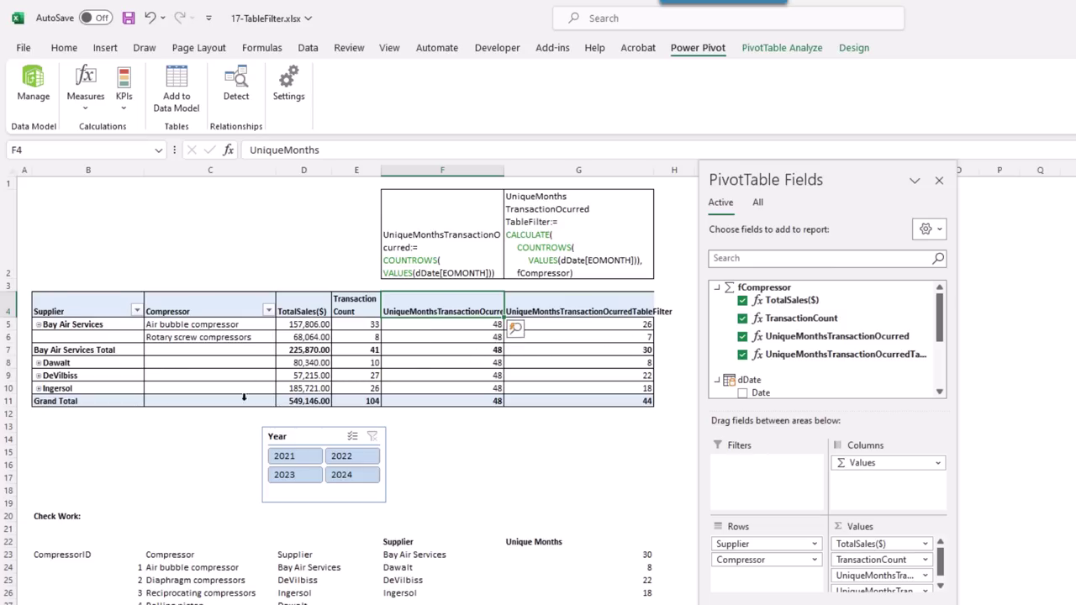
{"action": "left_click", "coordinate": [619, 351]}
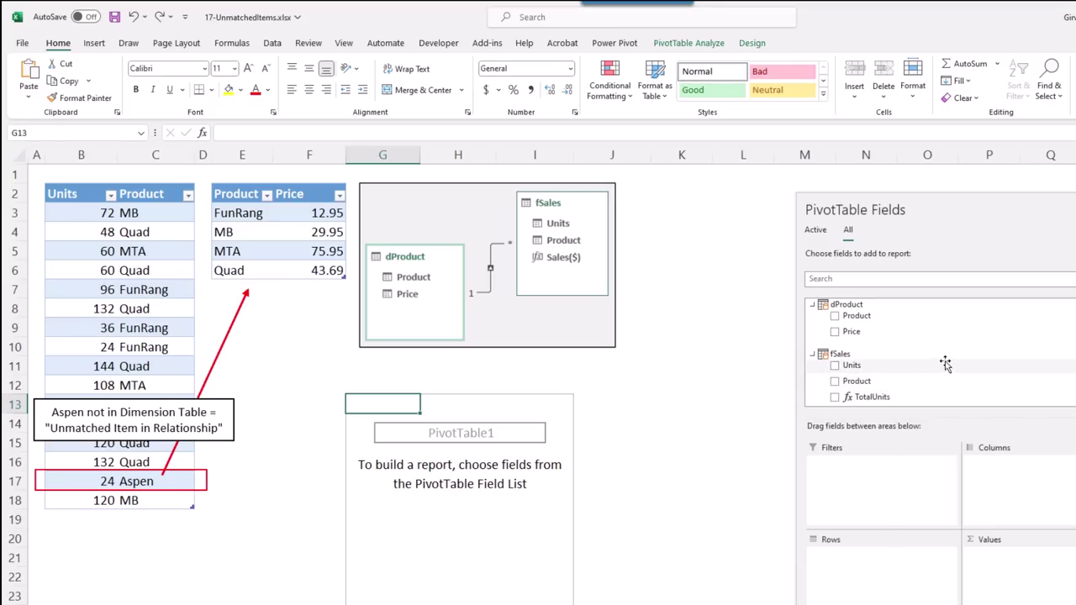
Build TotalUnits-by-product PivotTables from fSales Product and, at J13, from dProduct Product.
{"action": "left_click_drag", "start_coordinate": [847, 385], "coordinate": [883, 574]}
{"action": "left_click", "coordinate": [835, 376]}
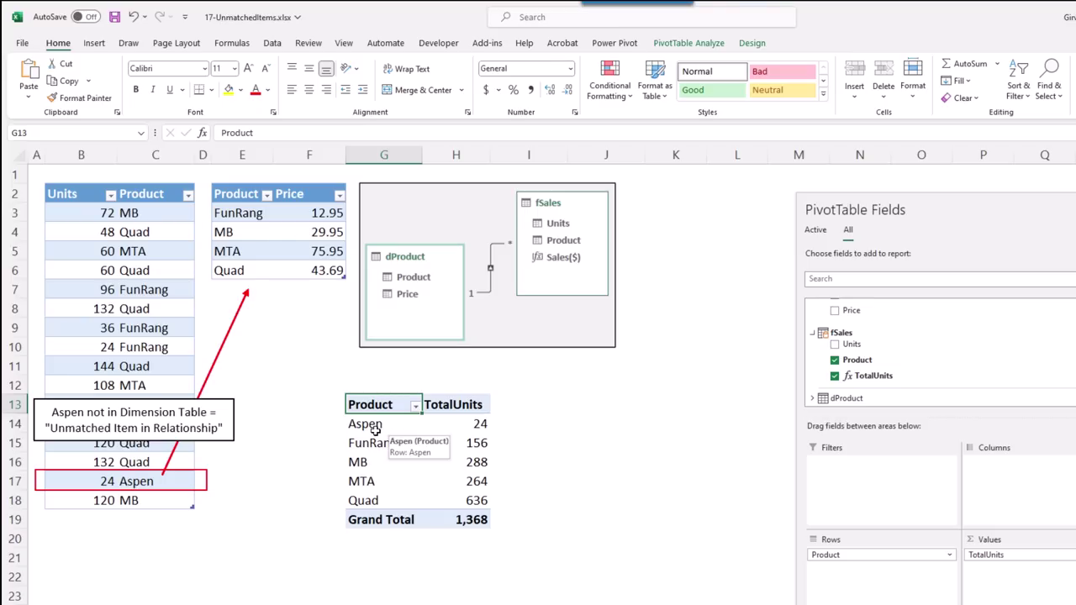
{"action": "left_click", "coordinate": [580, 407]}
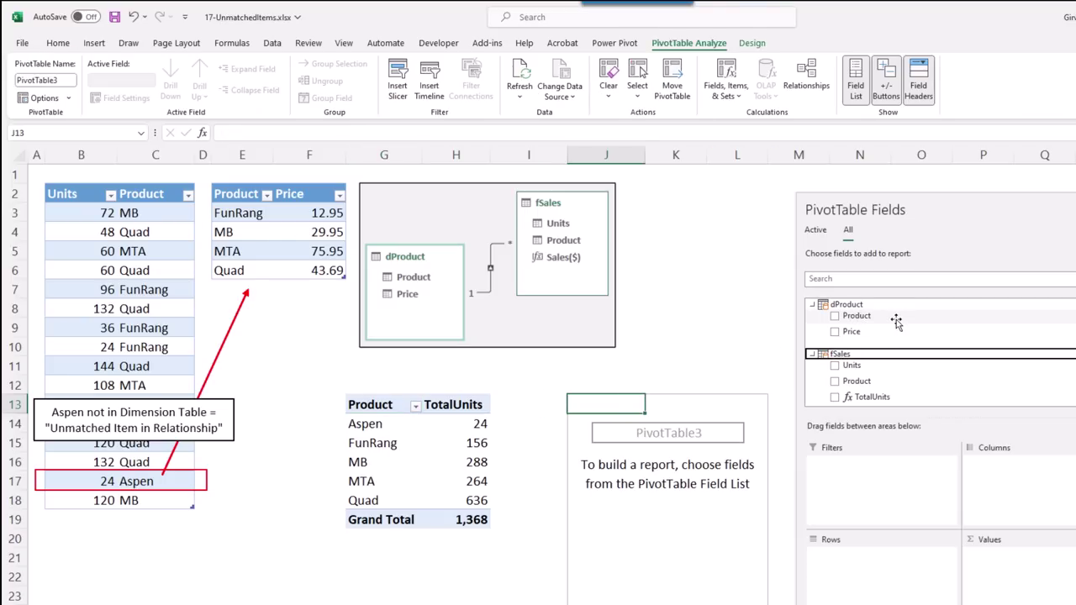
{"action": "left_click_drag", "start_coordinate": [849, 318], "coordinate": [891, 579]}
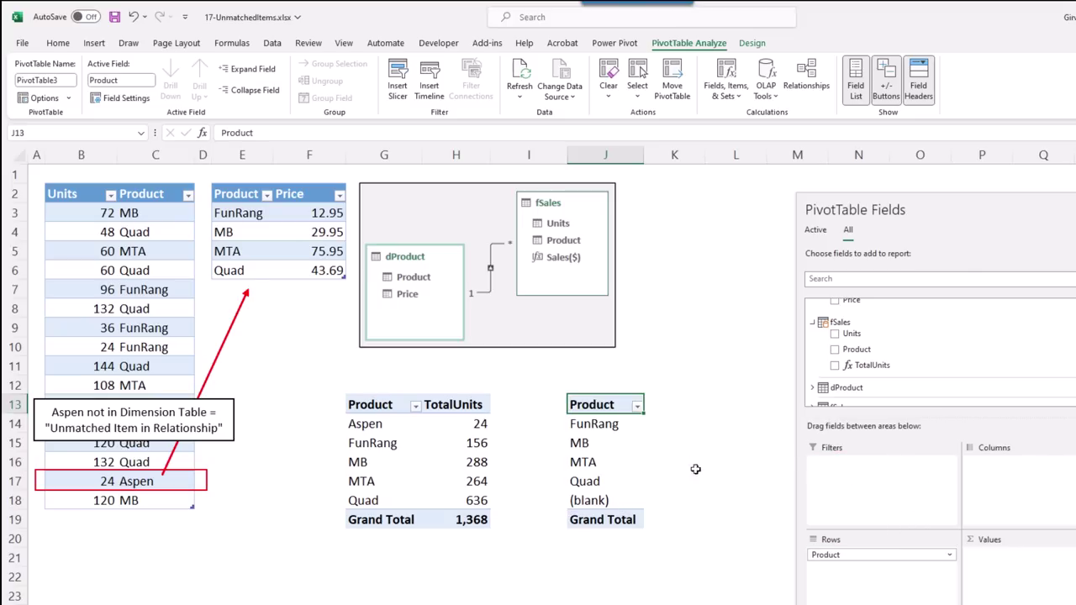
{"action": "left_click_drag", "start_coordinate": [872, 364], "coordinate": [1026, 571]}
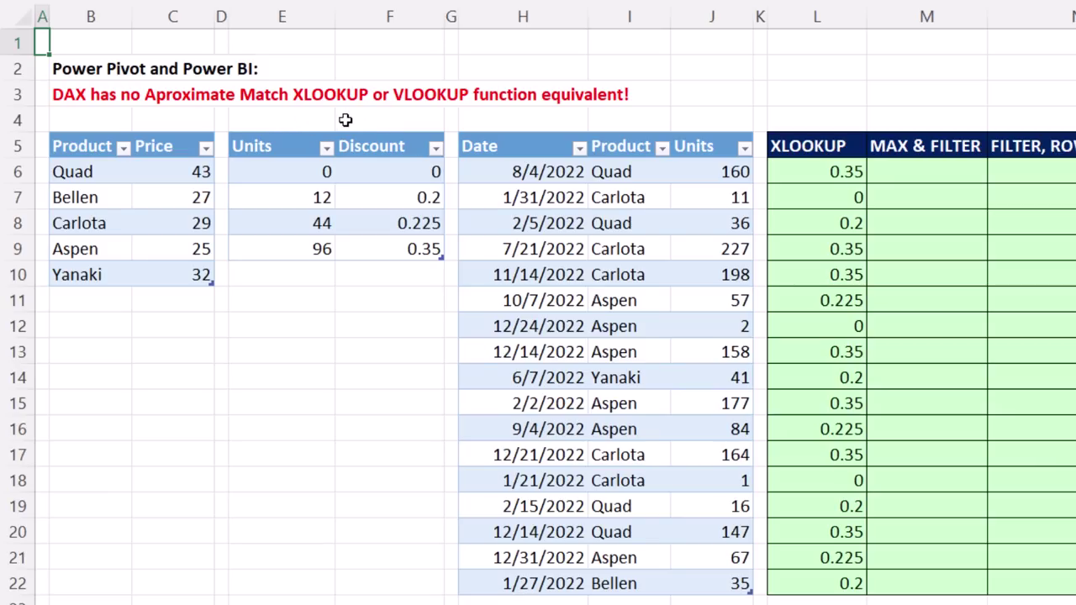
{"action": "left_click", "coordinate": [943, 221]}
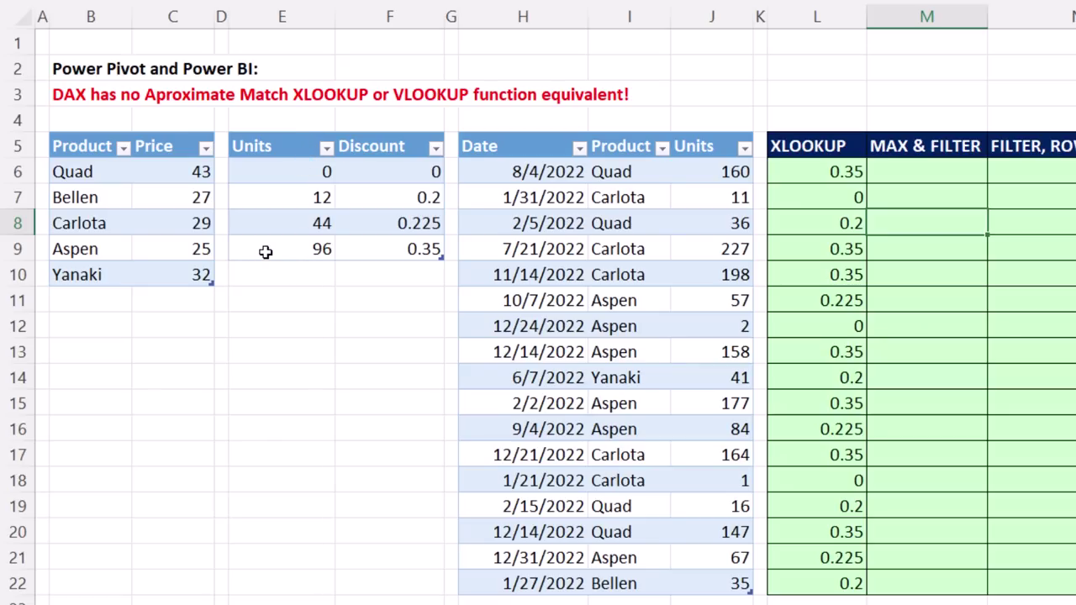
{"action": "left_click", "coordinate": [297, 203]}
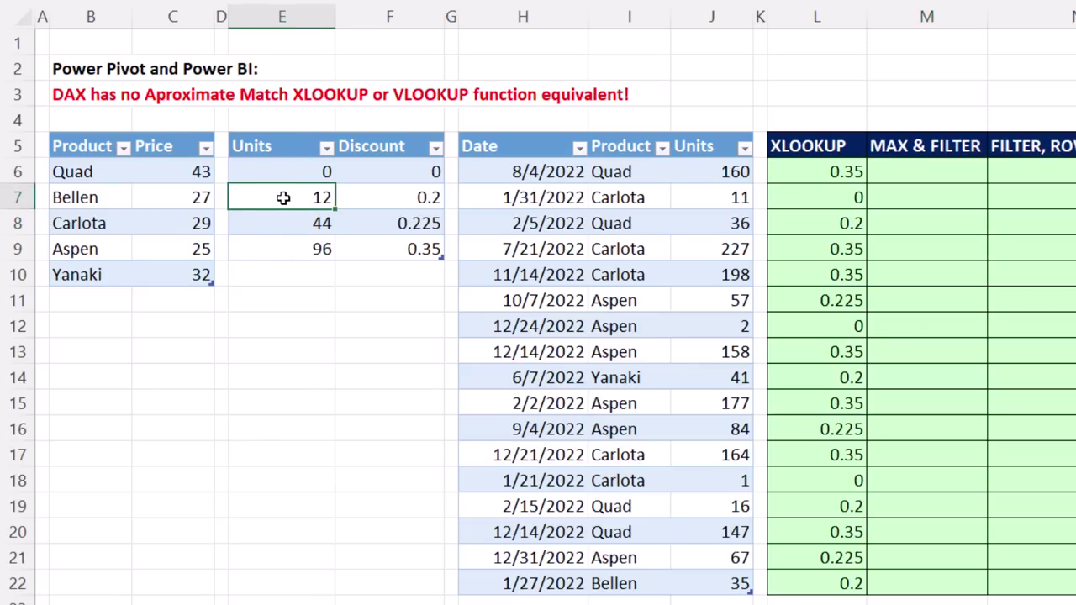
{"action": "left_click", "coordinate": [392, 198]}
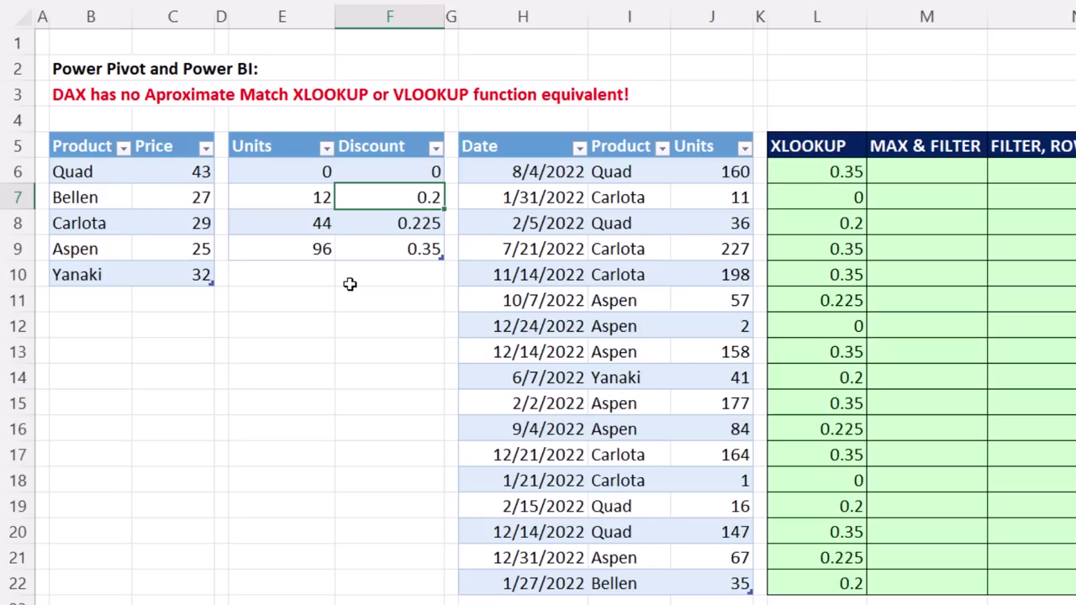
{"action": "left_click", "coordinate": [915, 223]}
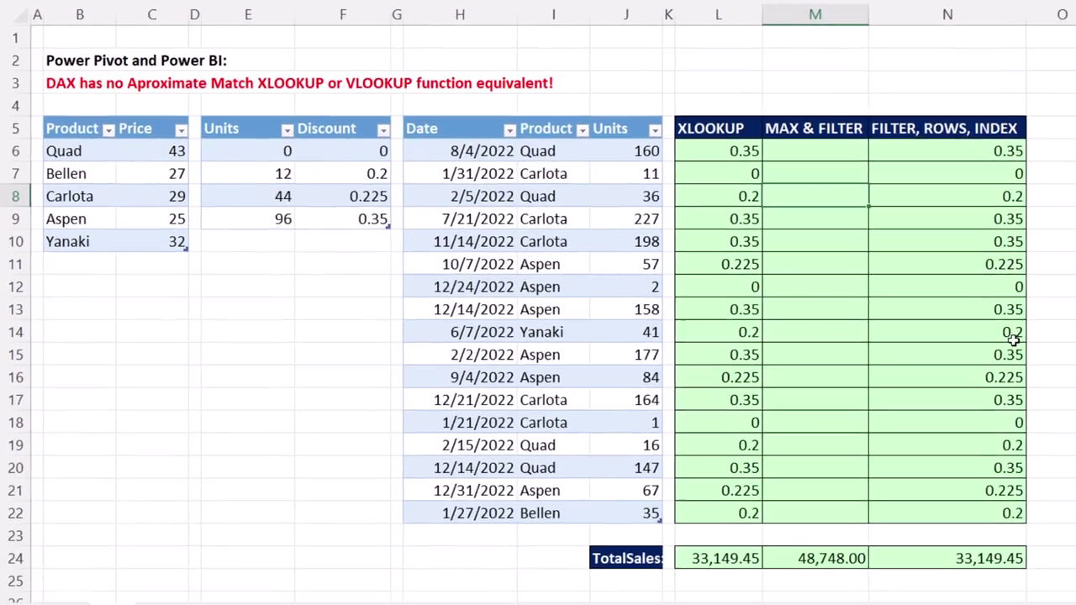
{"action": "type", "text": "="}
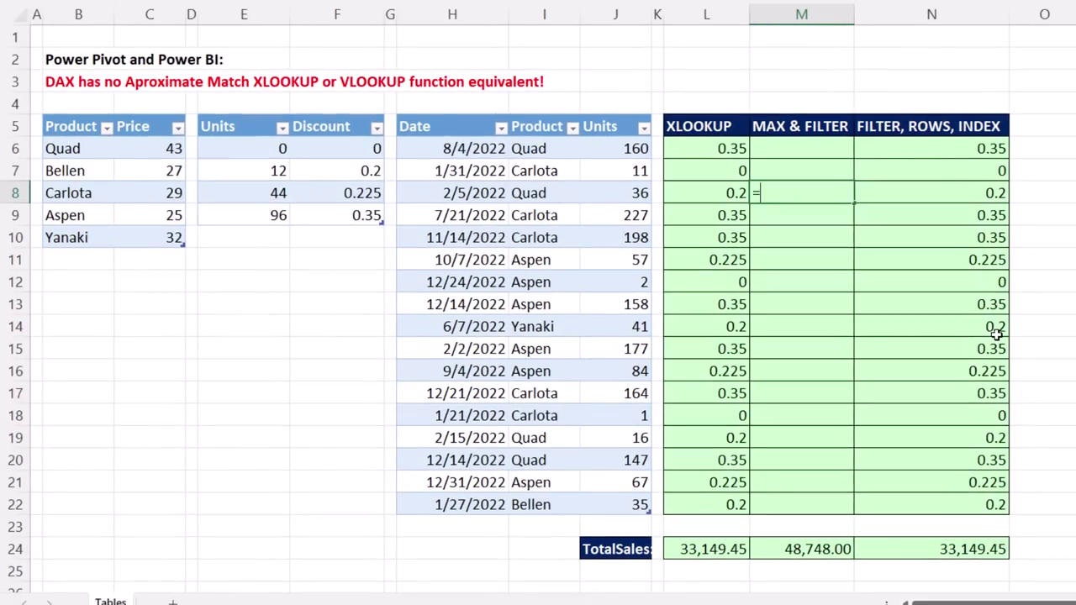
{"action": "type", "text": "fil"}
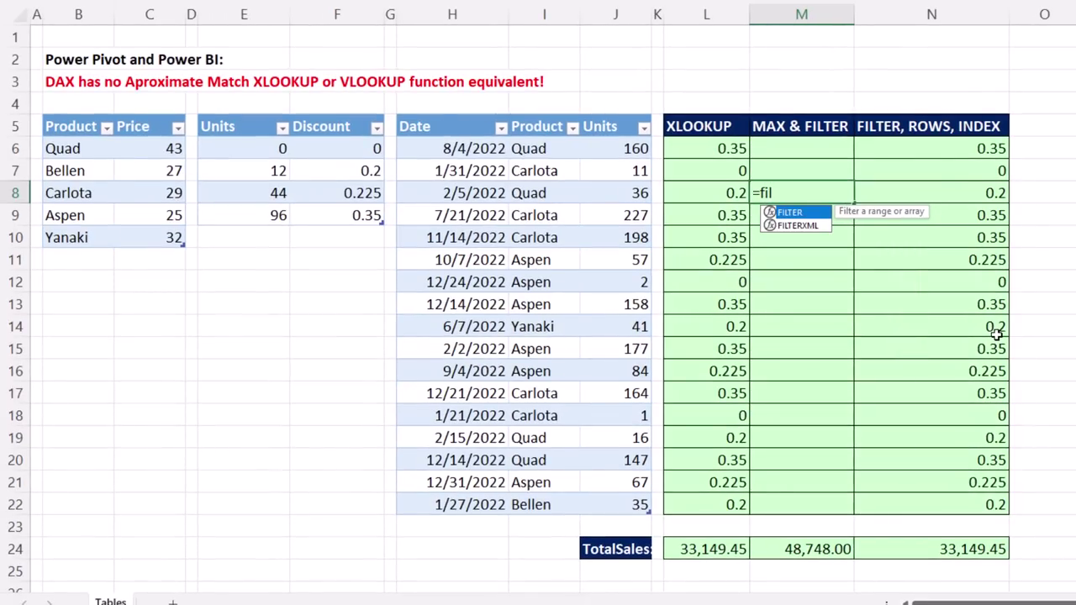
{"action": "key", "text": "Tab"}
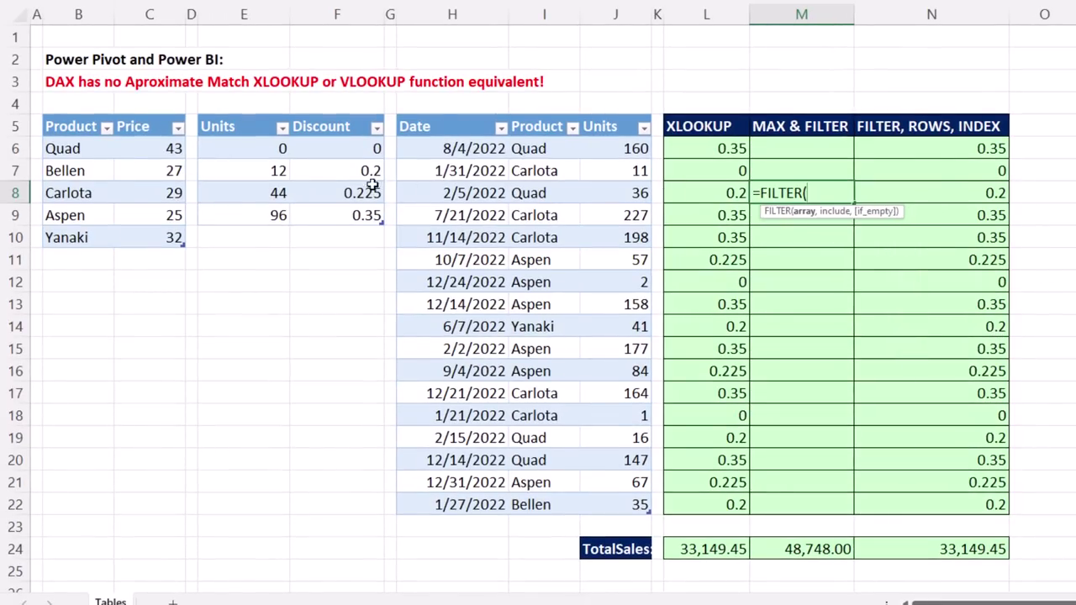
{"action": "left_click_drag", "start_coordinate": [318, 149], "coordinate": [325, 214]}
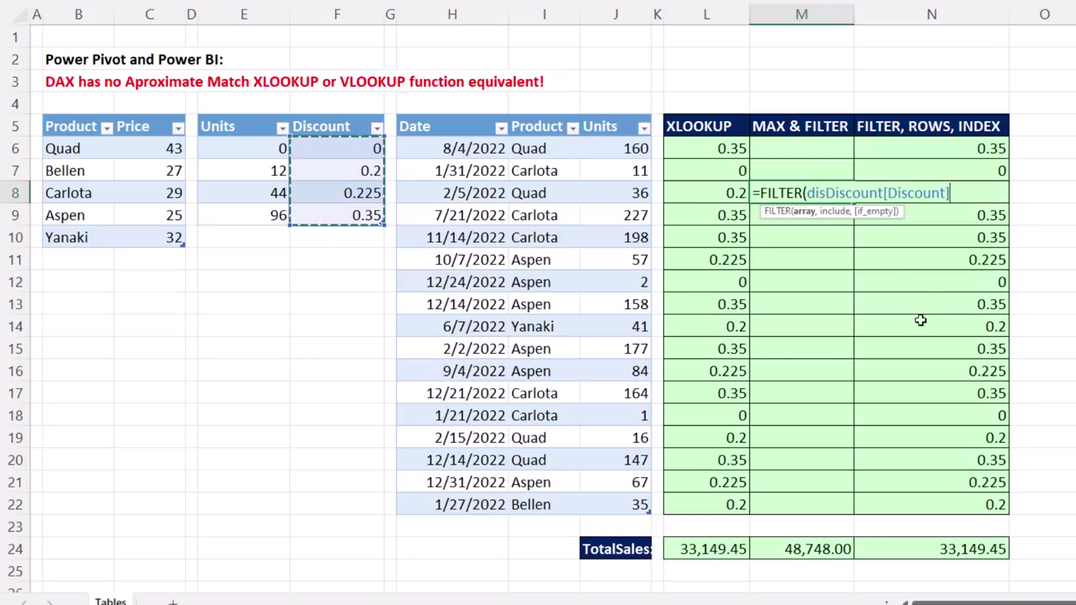
{"action": "type", "text": ","}
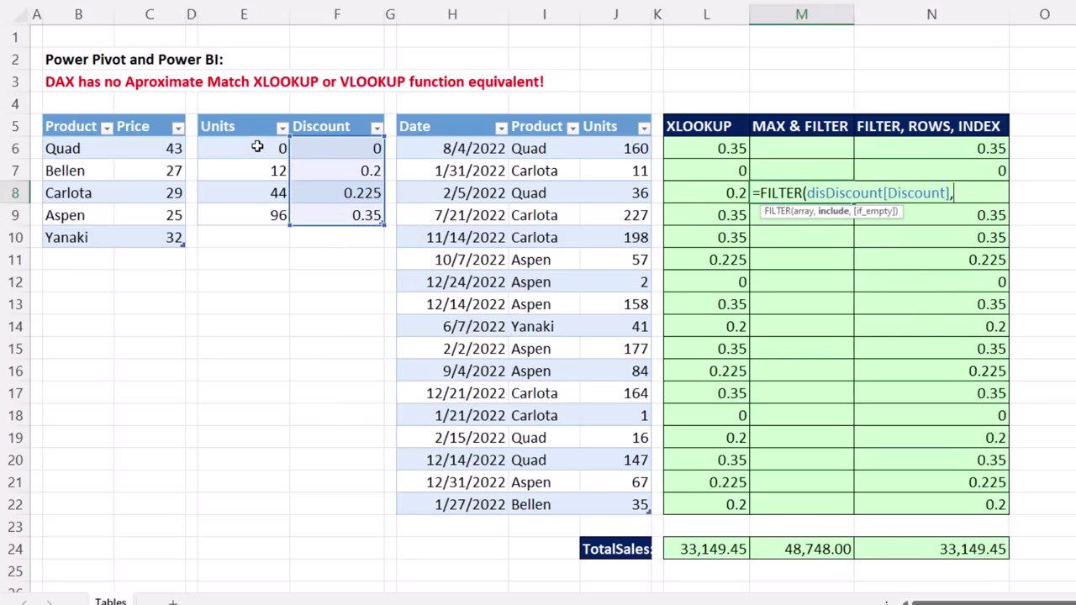
{"action": "left_click_drag", "start_coordinate": [255, 145], "coordinate": [248, 216]}
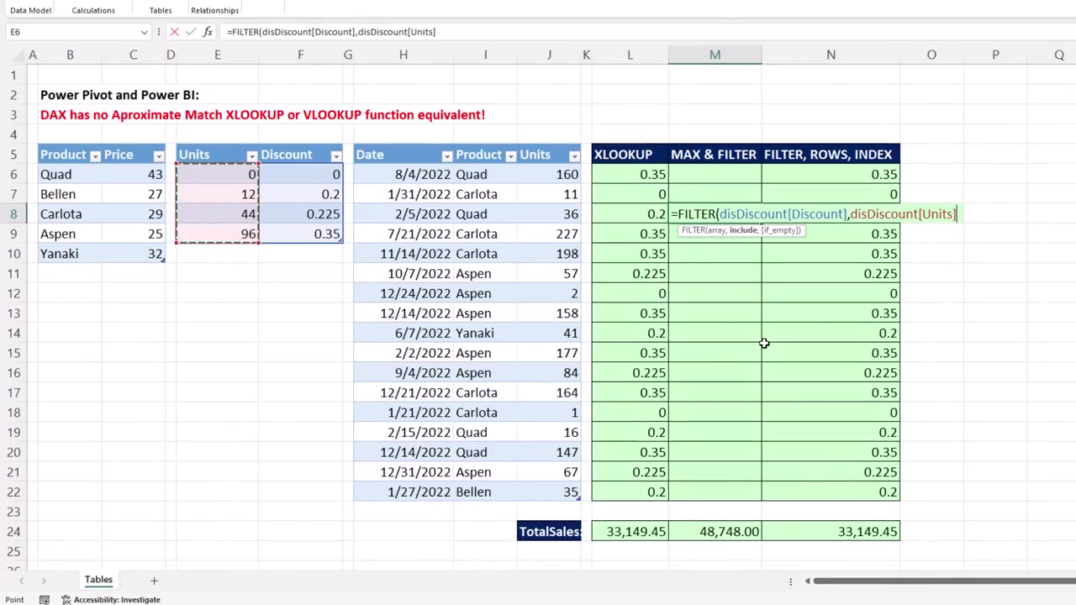
{"action": "type", "text": "<="}
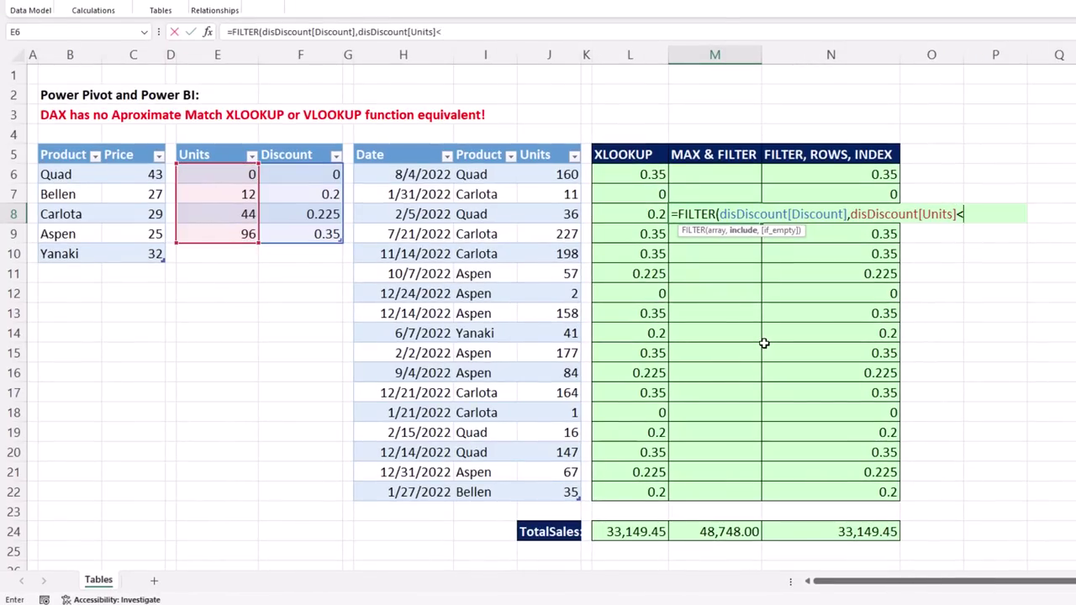
{"action": "left_click", "coordinate": [547, 214]}
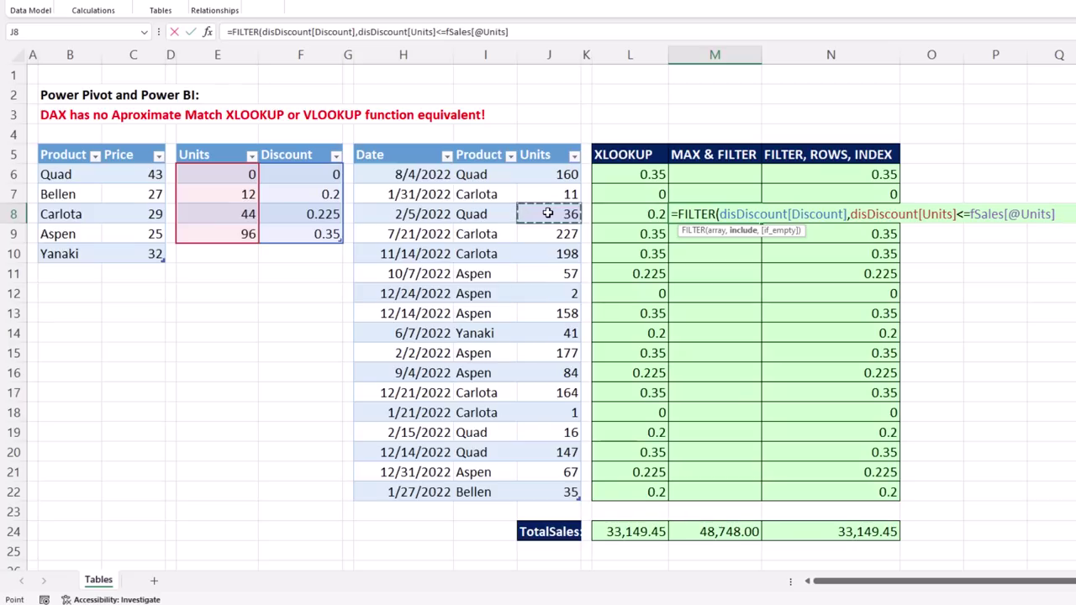
{"action": "type", "text": ")"}
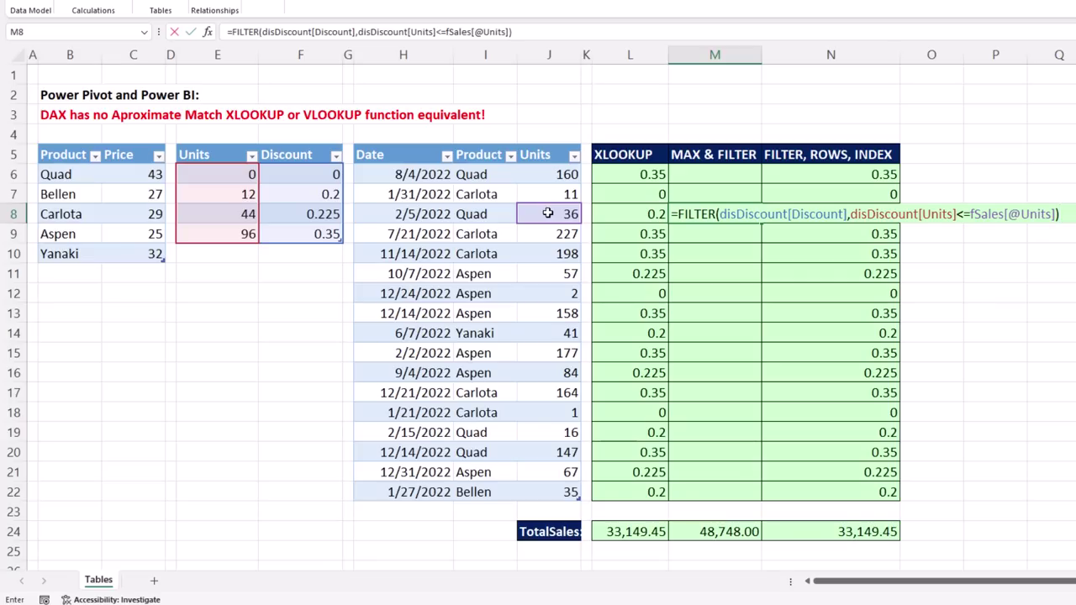
{"action": "key", "text": "Return"}
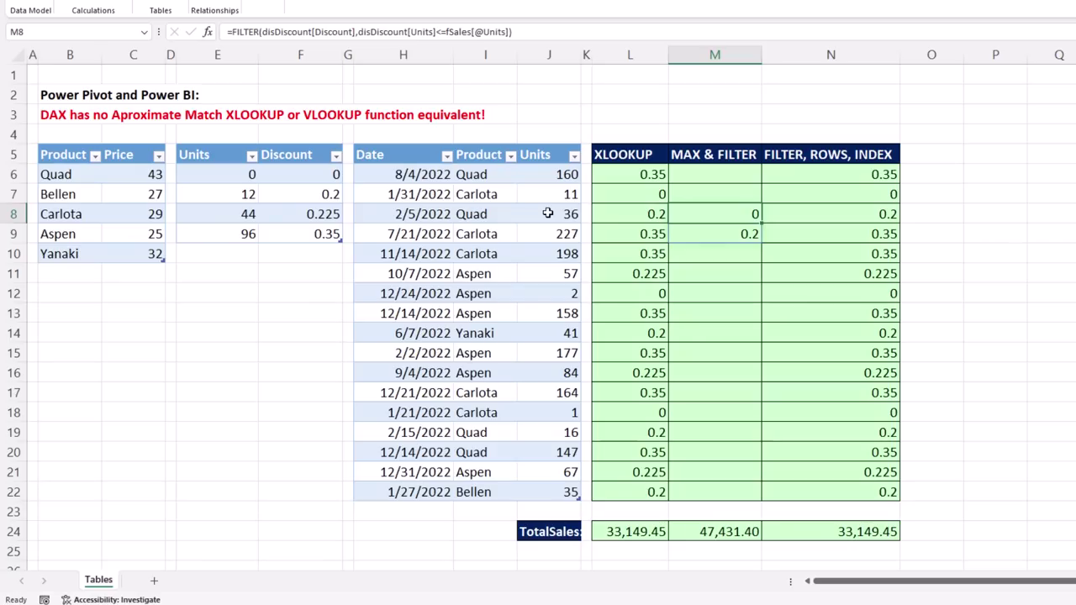
Wrap M8's formula in MAX and fill it from M6 down to M22.
{"action": "key", "text": "F2"}
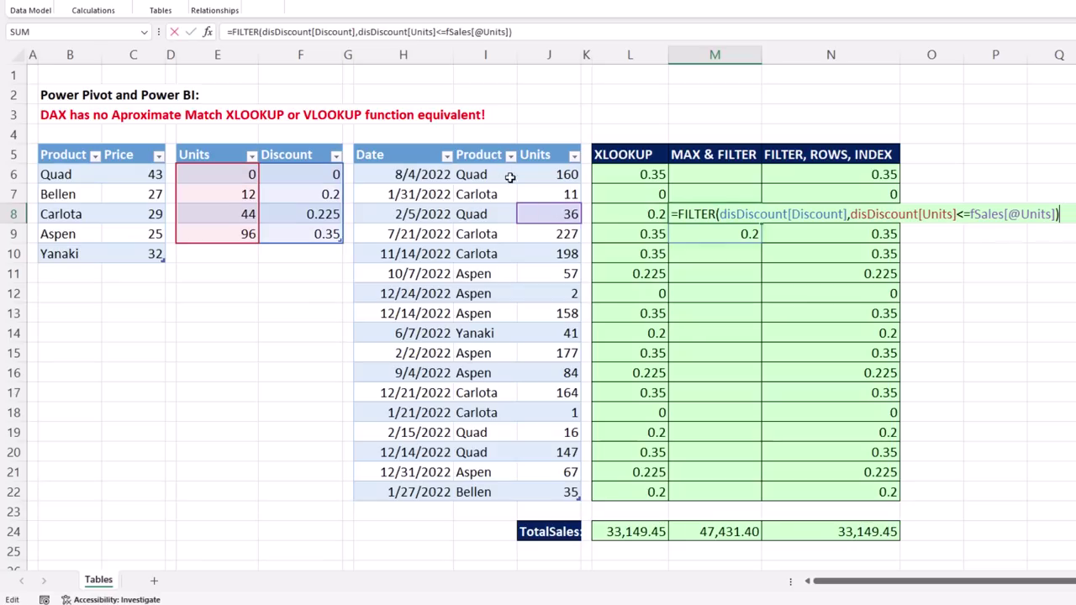
{"action": "left_click", "coordinate": [677, 215]}
{"action": "type", "text": "max"}
{"action": "key", "text": "Tab"}
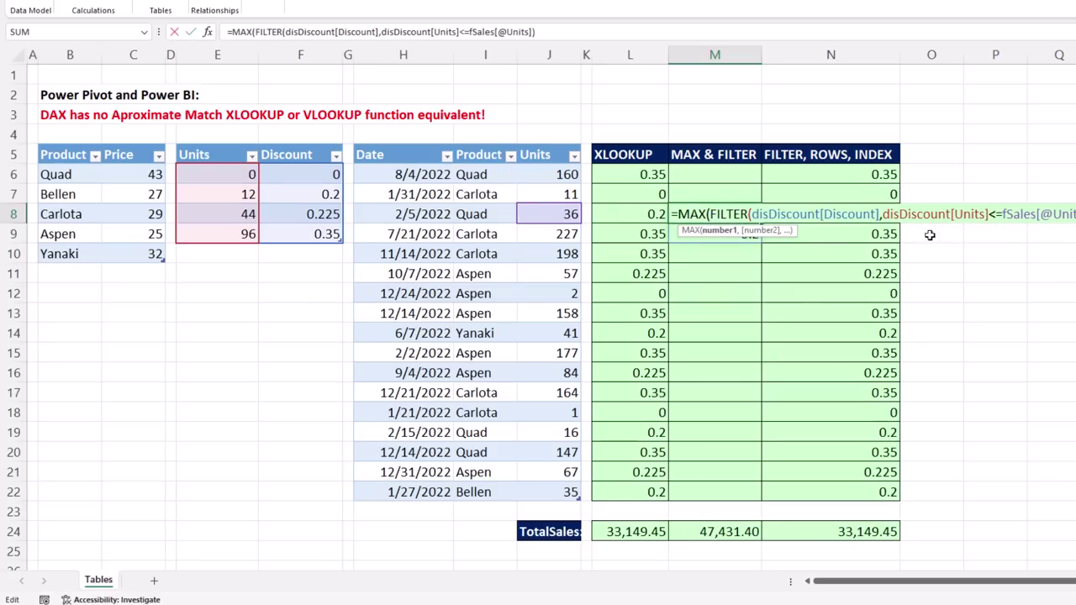
{"action": "type", "text": ")"}
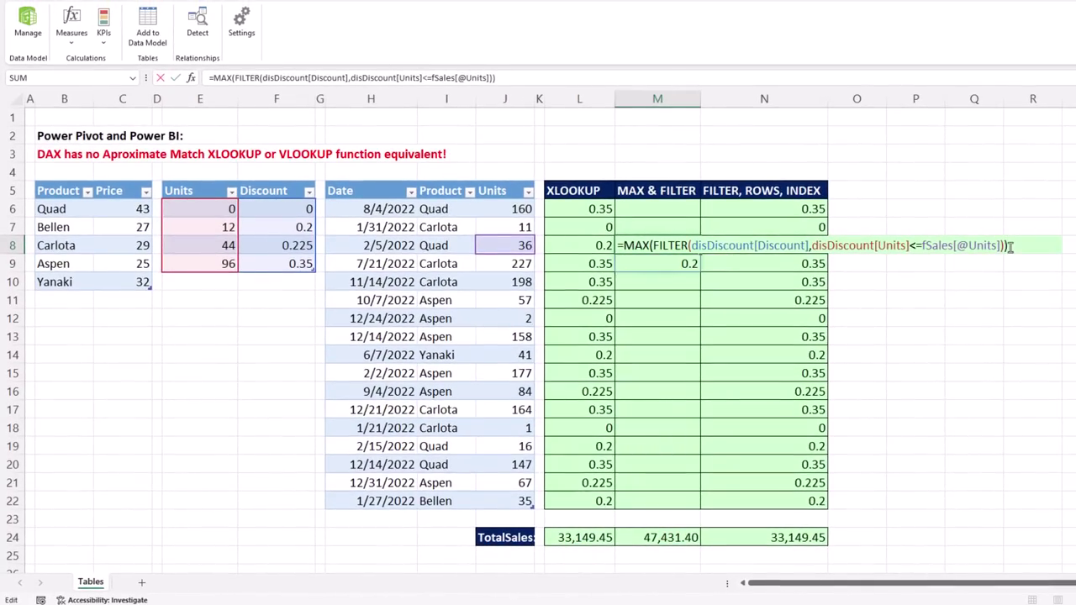
{"action": "key", "text": "ctrl+Return"}
{"action": "left_click_drag", "start_coordinate": [700, 254], "coordinate": [701, 209]}
{"action": "left_click_drag", "start_coordinate": [701, 257], "coordinate": [697, 504]}
{"action": "left_click", "coordinate": [694, 499]}
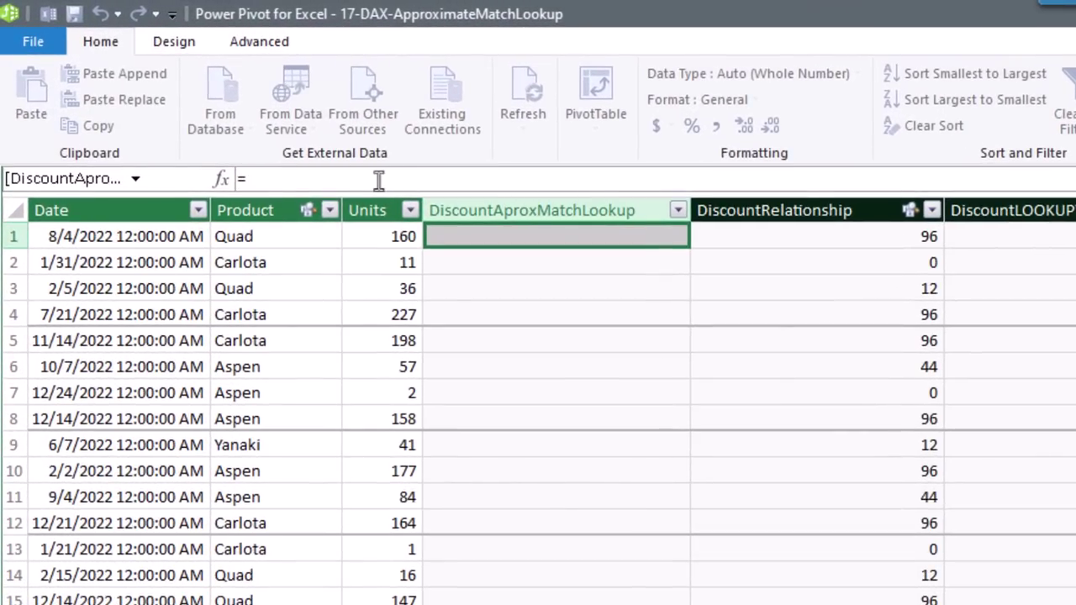
Set the DiscountAproxMatchLookup column to =MAX(disDiscount[Discount]), showing 0.35 on every row.
{"action": "type", "text": "max"}
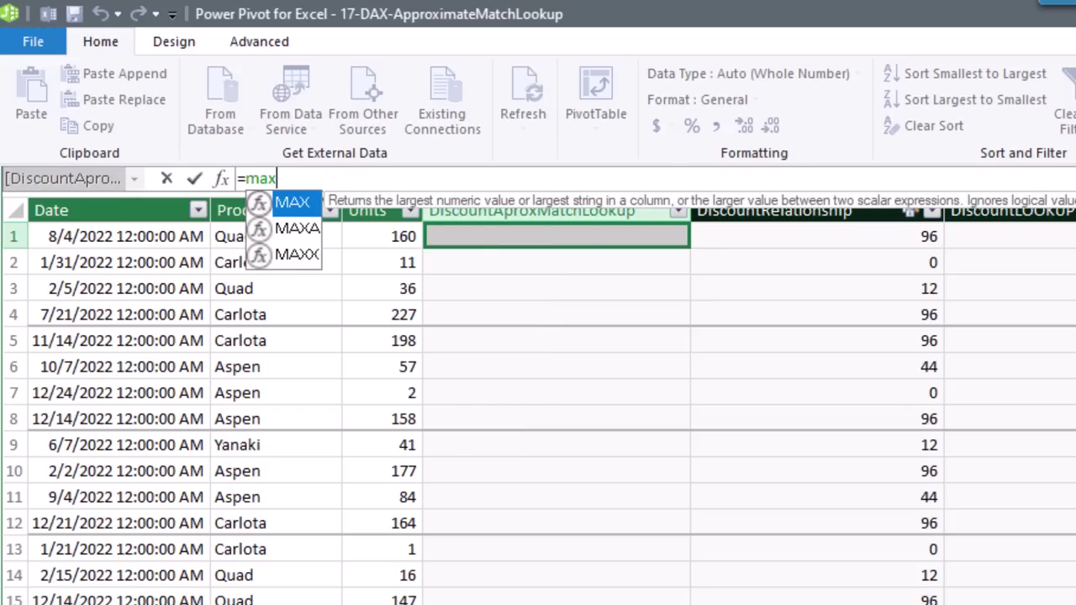
{"action": "key", "text": "Tab"}
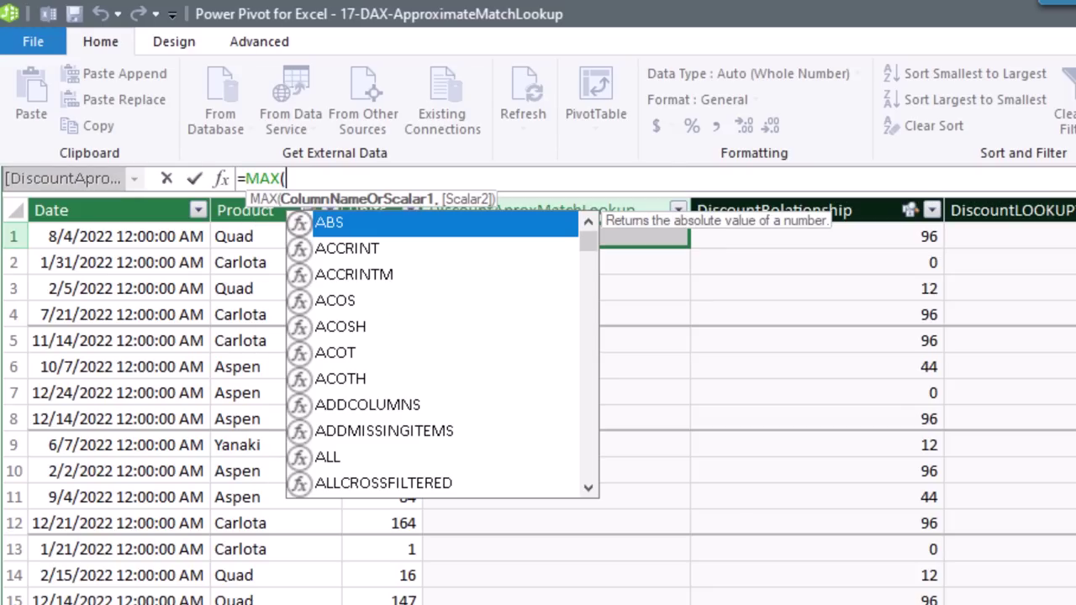
{"action": "type", "text": "dis"}
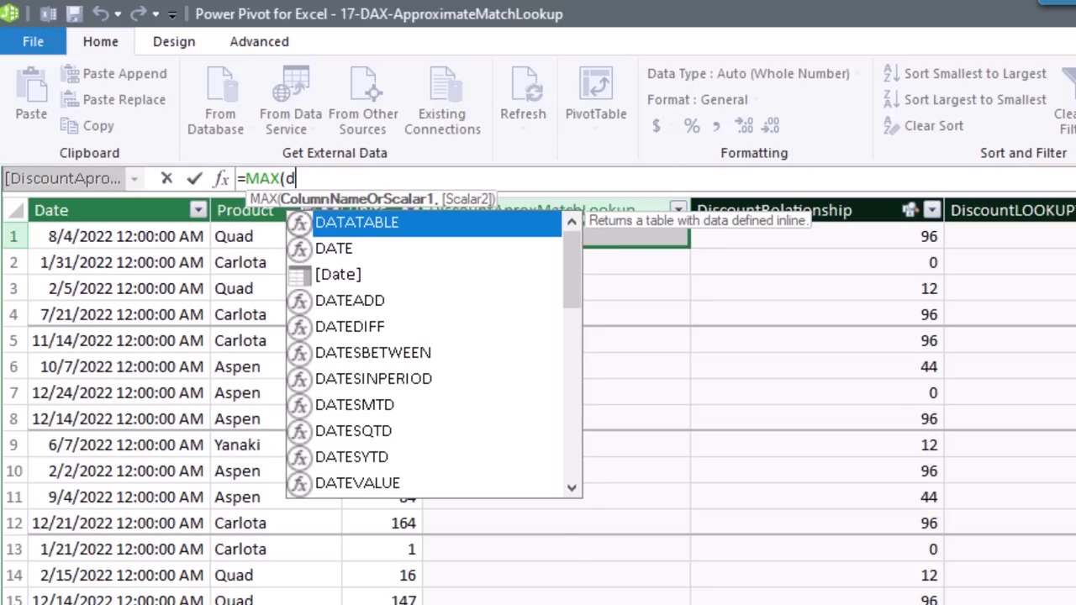
{"action": "key", "text": "Down"}
{"action": "key", "text": "Down"}
{"action": "key", "text": "Down"}
{"action": "key", "text": "Down"}
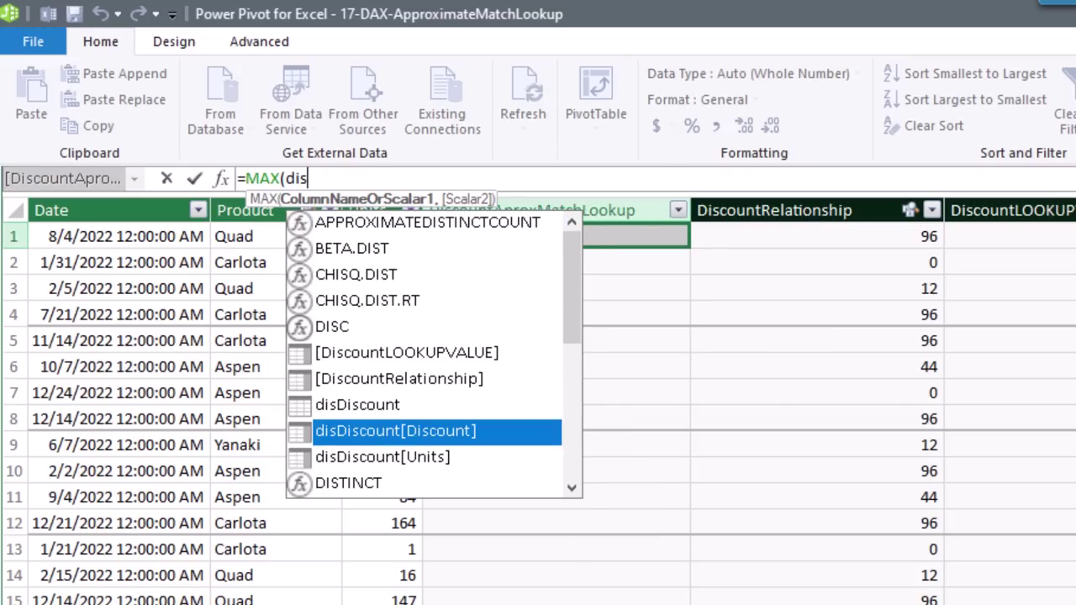
{"action": "key", "text": "Tab"}
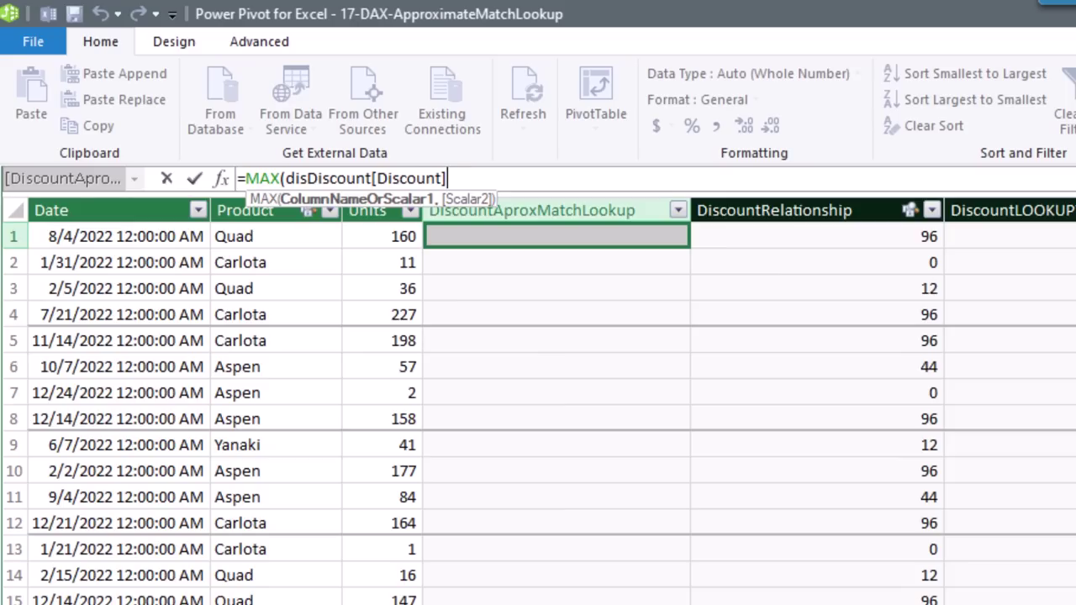
{"action": "type", "text": ")"}
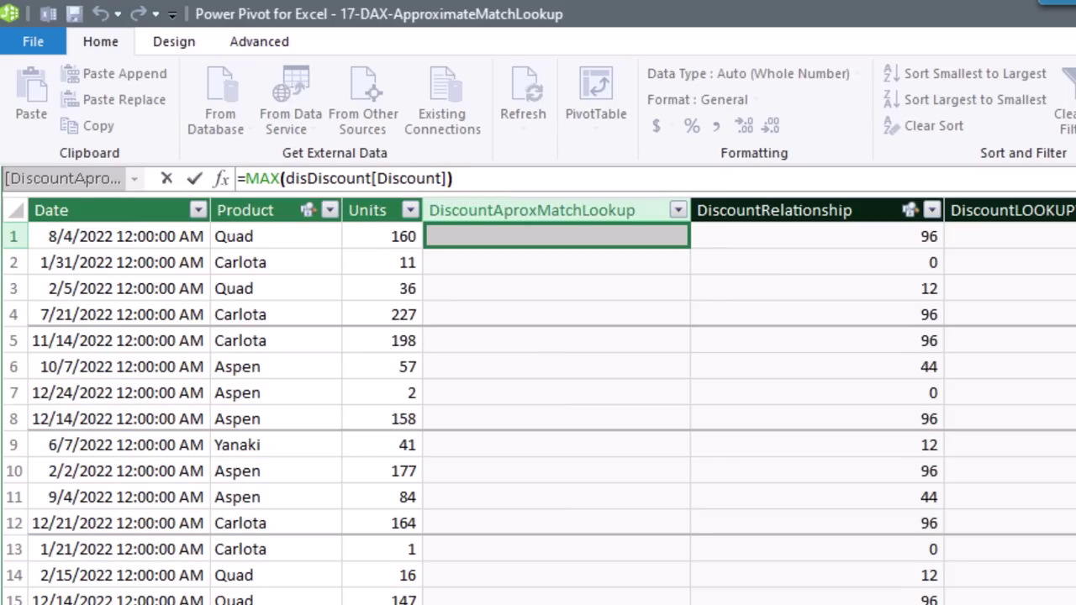
{"action": "key", "text": "Return"}
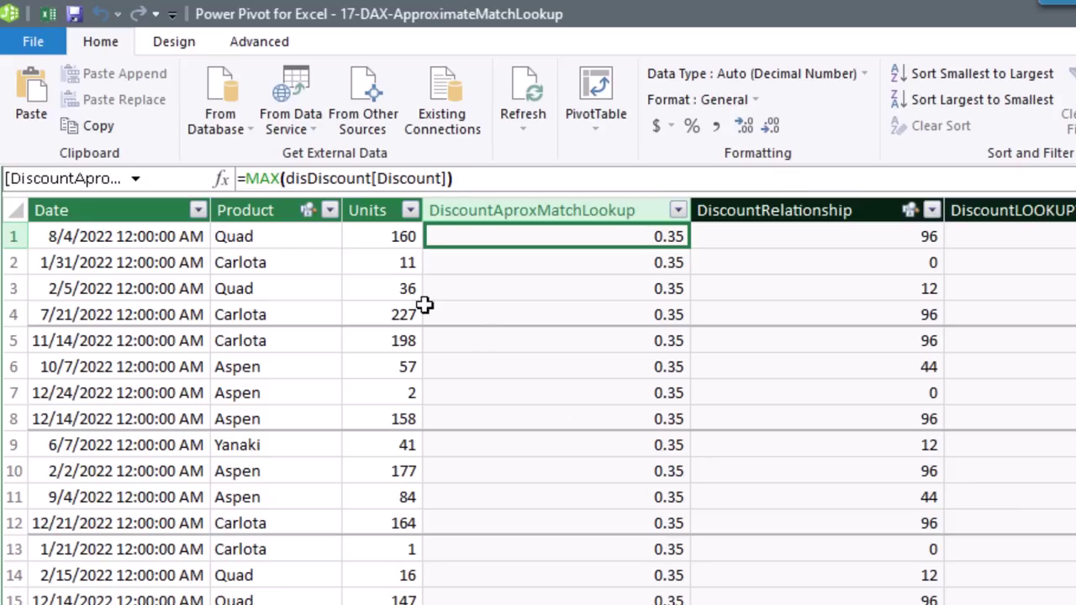
Wrap it in CALCULATE with FILTER(disDiscount,disDiscount[Units]<=fSales[Units]).
{"action": "left_click", "coordinate": [243, 178]}
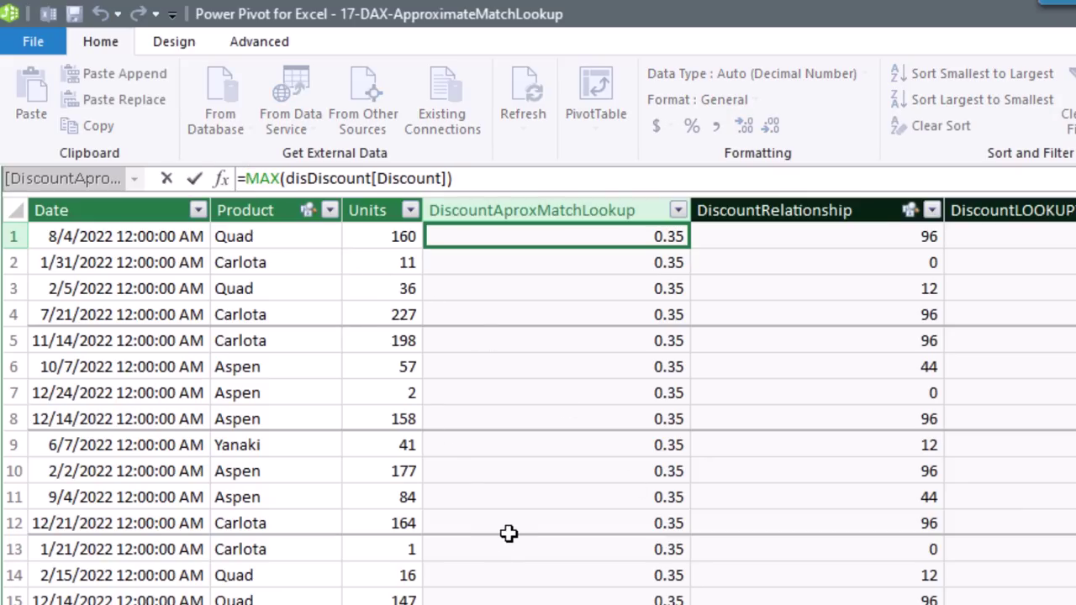
{"action": "type", "text": "c"}
{"action": "key", "text": "Tab"}
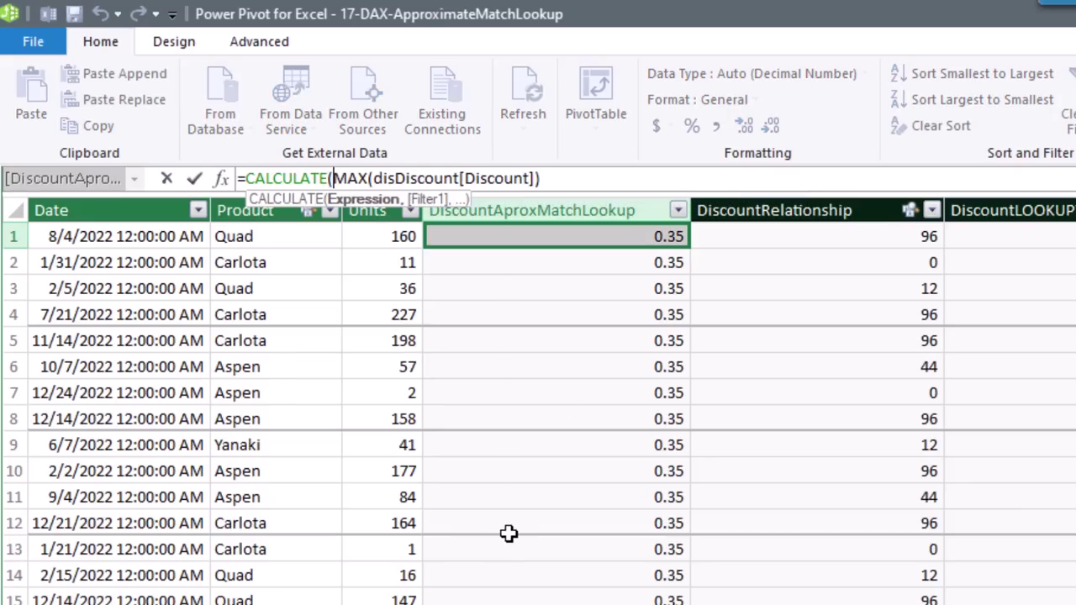
{"action": "left_click", "coordinate": [578, 179]}
{"action": "type", "text": ","}
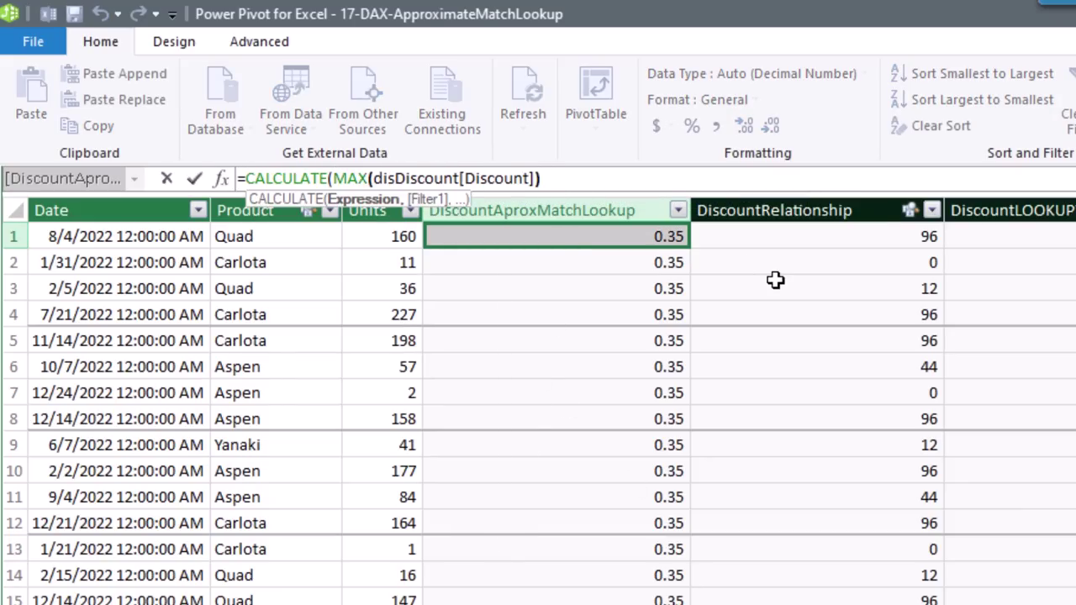
{"action": "type", "text": "filter"}
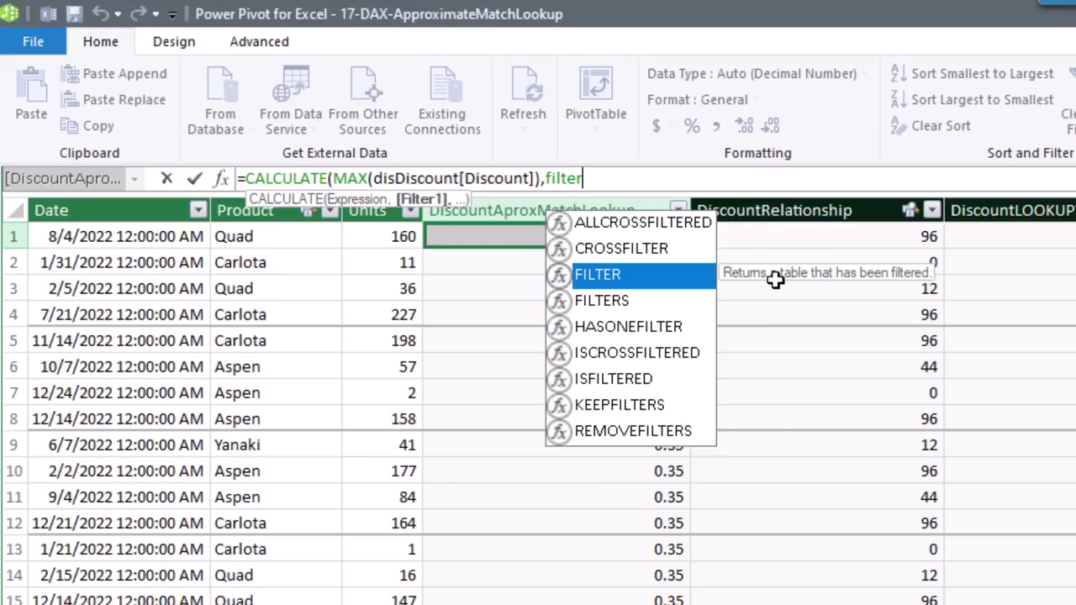
{"action": "key", "text": "Tab"}
{"action": "type", "text": "dis"}
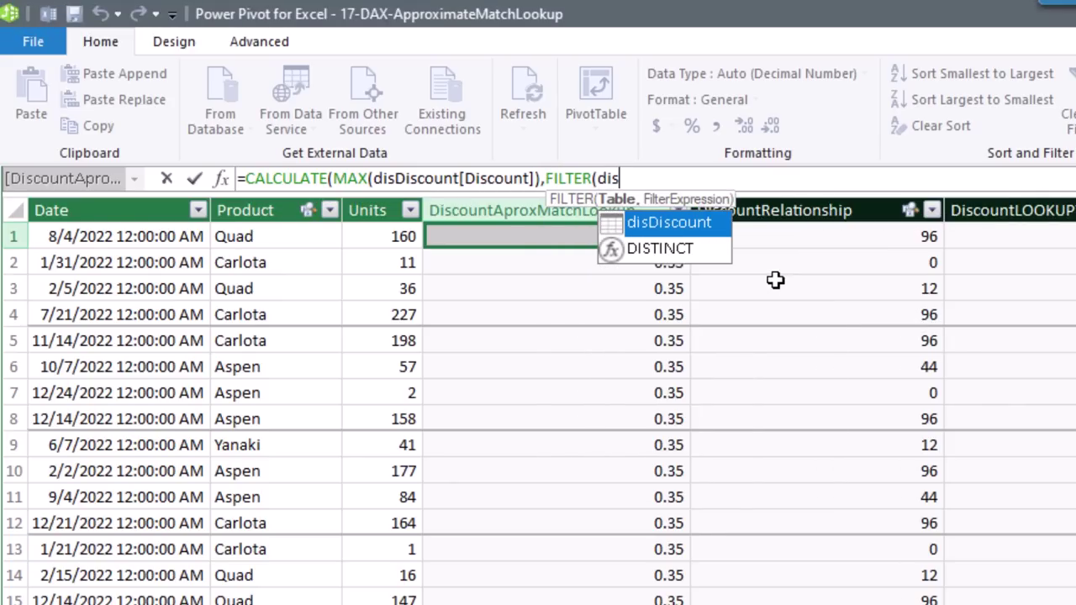
{"action": "key", "text": "Tab"}
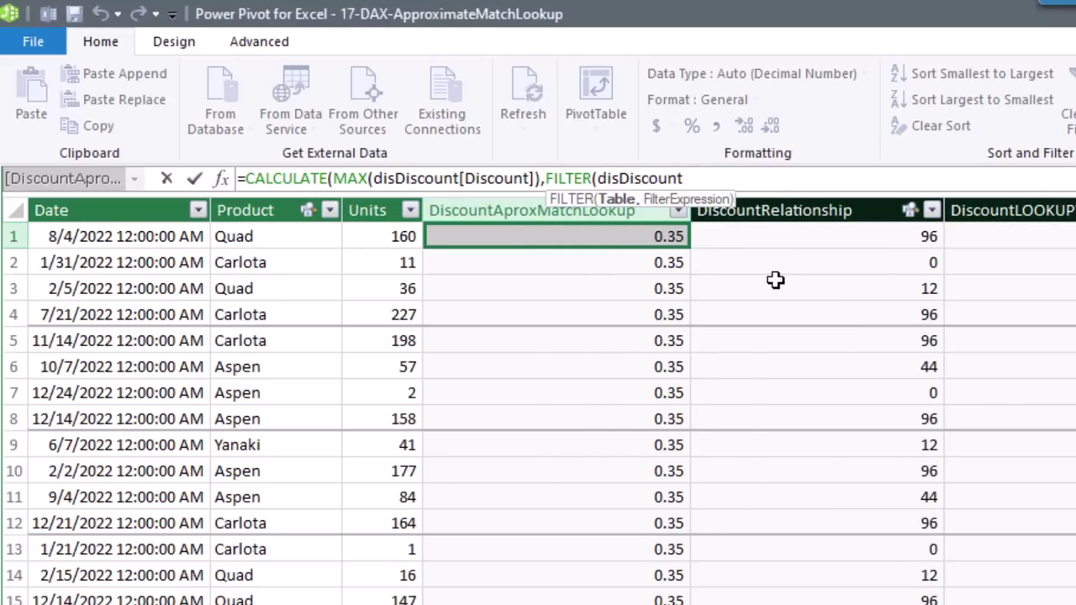
{"action": "type", "text": ","}
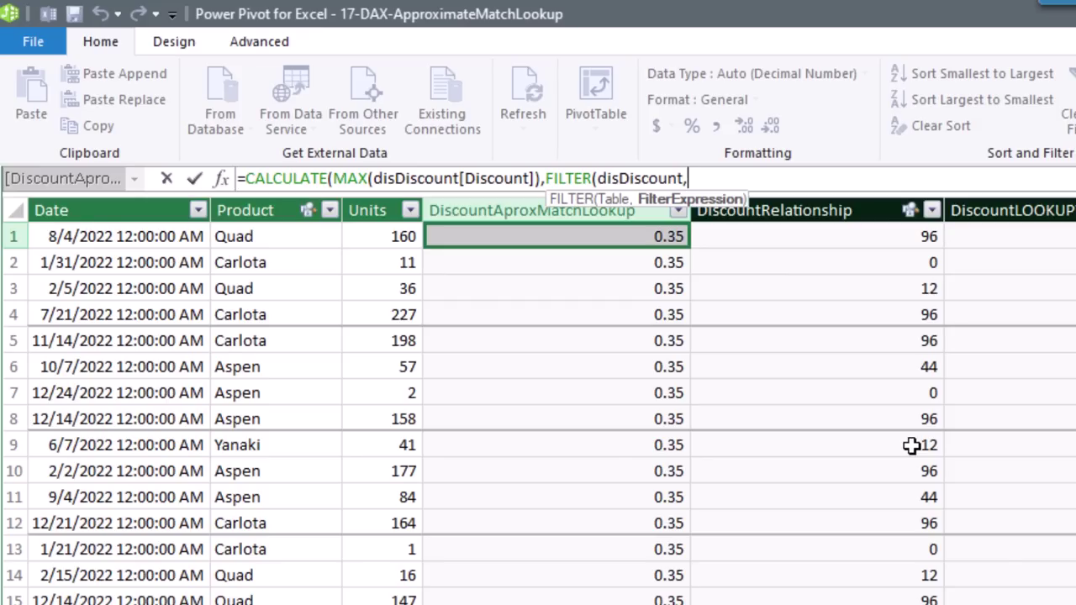
{"action": "type", "text": "dis"}
{"action": "key", "text": "Down"}
{"action": "key", "text": "Down"}
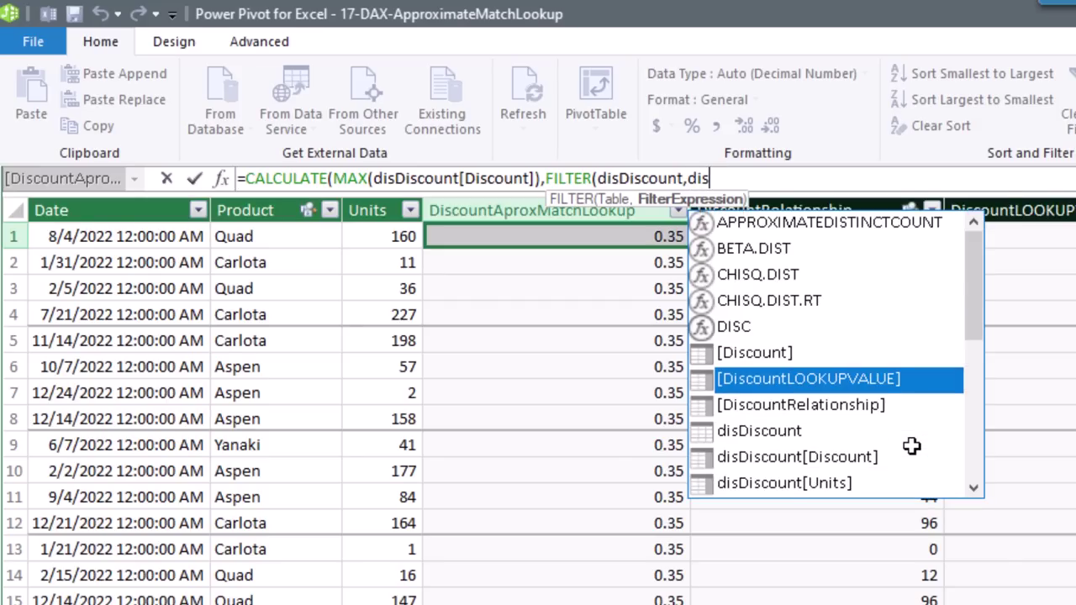
{"action": "key", "text": "Down"}
{"action": "key", "text": "Down"}
{"action": "key", "text": "Down"}
{"action": "key", "text": "Down"}
{"action": "key", "text": "Tab"}
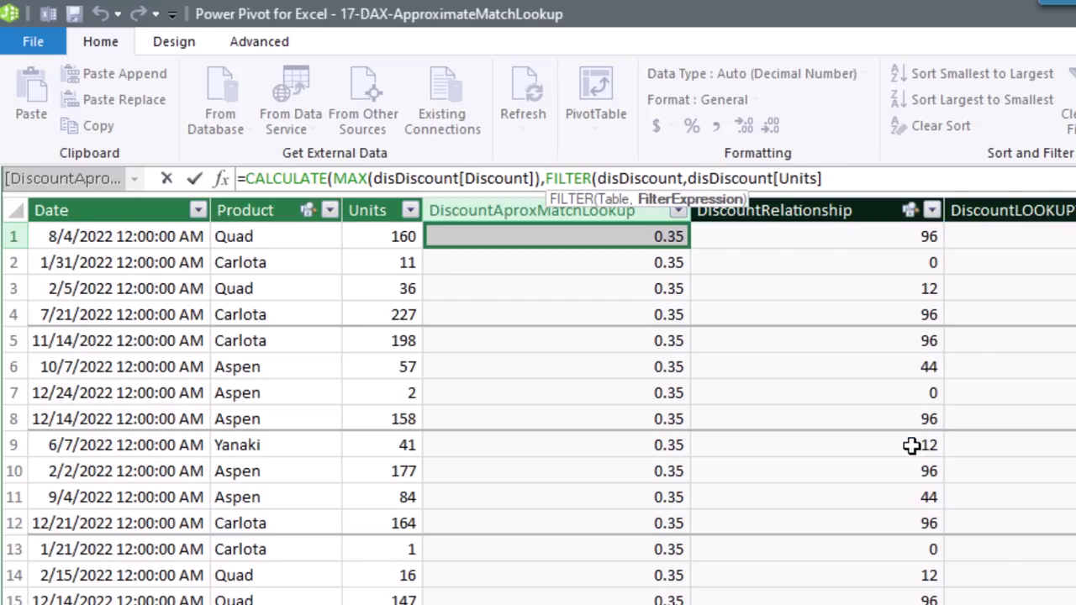
{"action": "type", "text": "<"}
{"action": "type", "text": "="}
{"action": "left_click", "coordinate": [382, 202]}
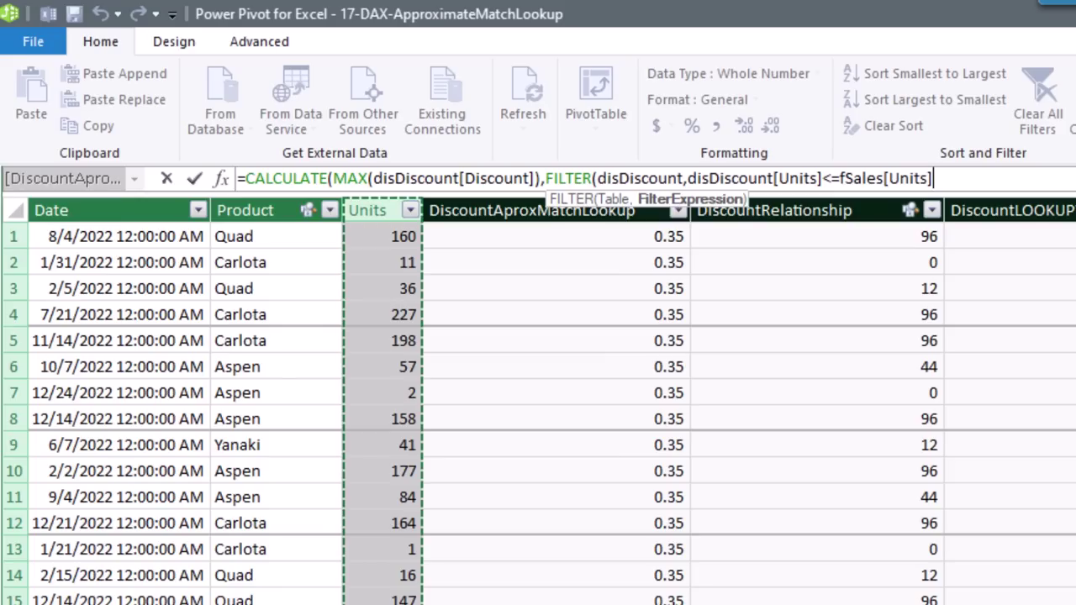
{"action": "type", "text": ")"}
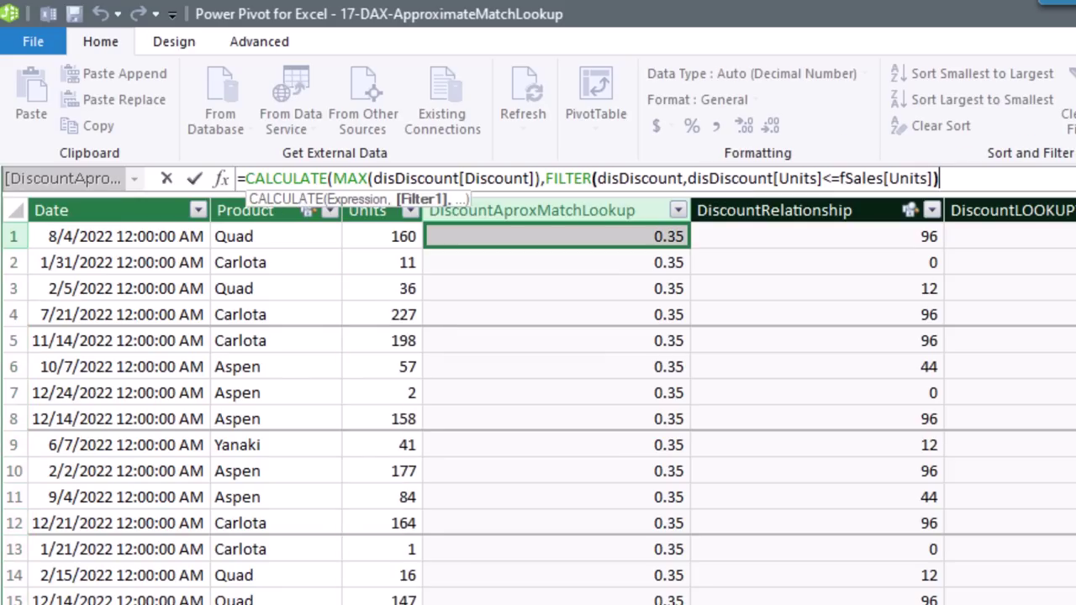
Commit the CALCULATE/FILTER formula to get tiered discounts, then compare against the disDiscount table.
{"action": "left_click_drag", "start_coordinate": [547, 178], "coordinate": [967, 180]}
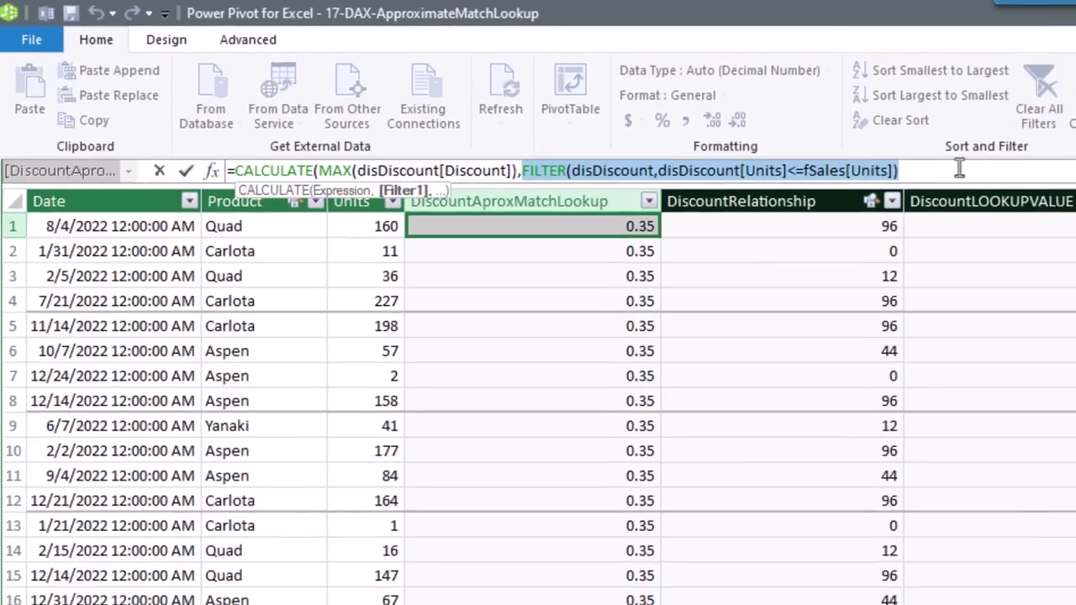
{"action": "key", "text": "Return"}
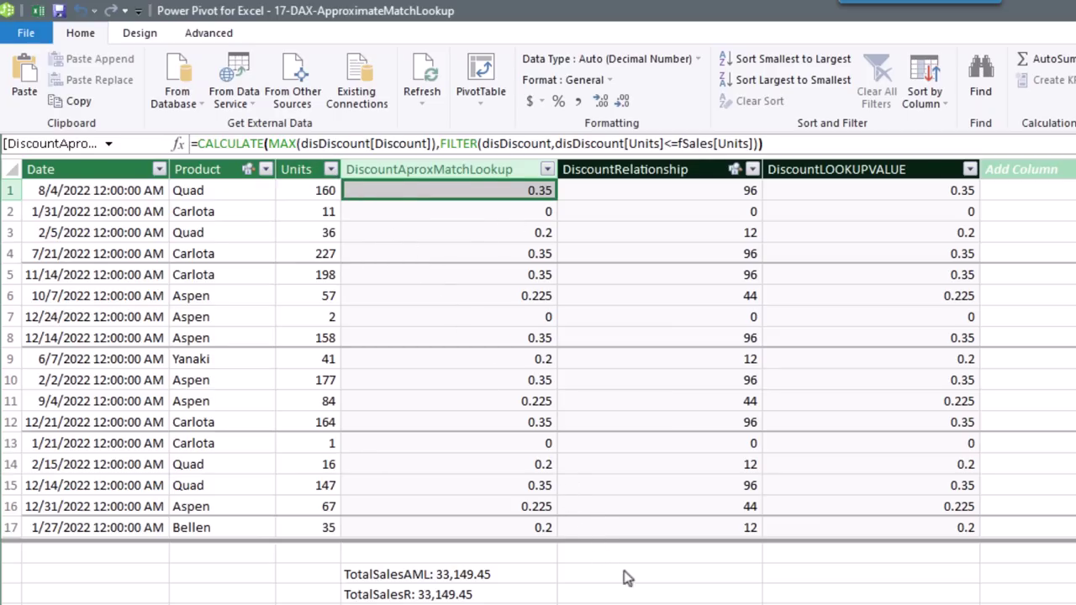
{"action": "left_click", "coordinate": [651, 604]}
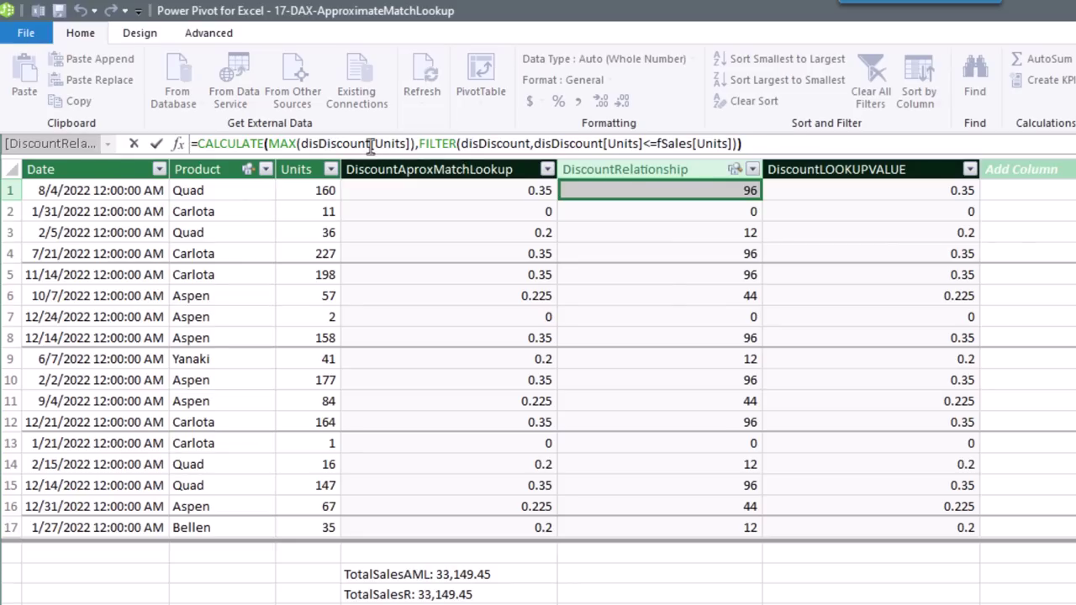
Review the DiscountRelationship formula and table diagram, then copy the CALCULATE expression for reuse.
{"action": "left_click", "coordinate": [351, 144]}
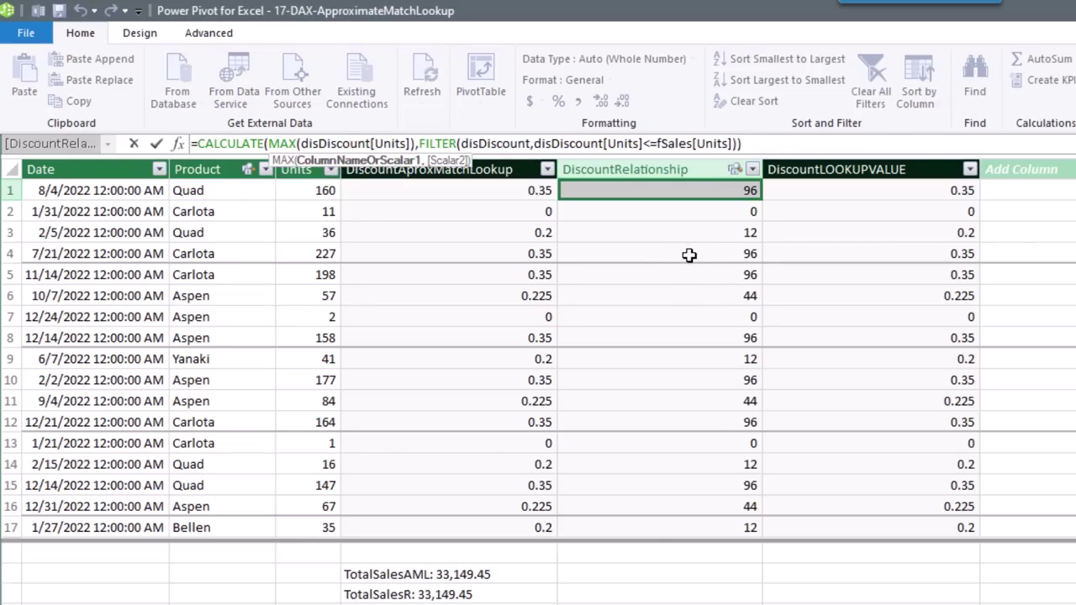
{"action": "key", "text": "Return"}
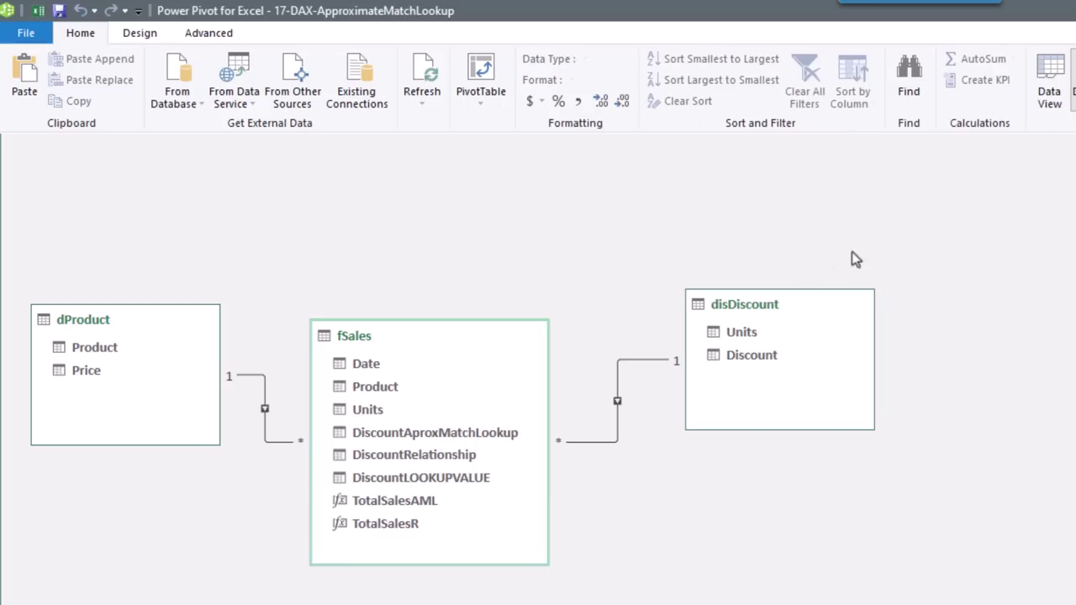
{"action": "left_click", "coordinate": [662, 361]}
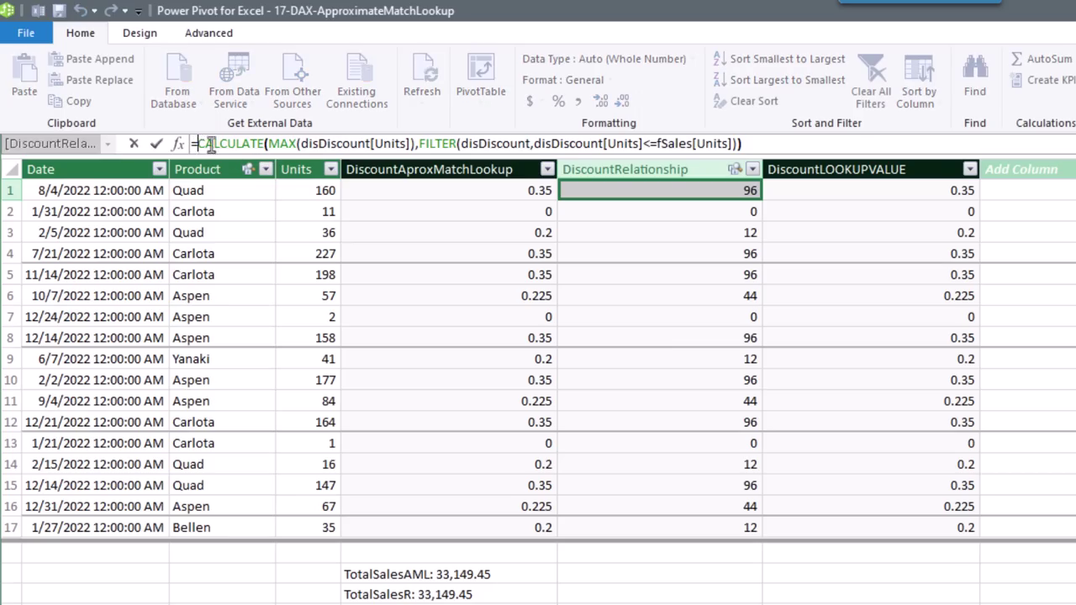
{"action": "left_click_drag", "start_coordinate": [199, 144], "coordinate": [768, 143]}
{"action": "key", "text": "ctrl+c"}
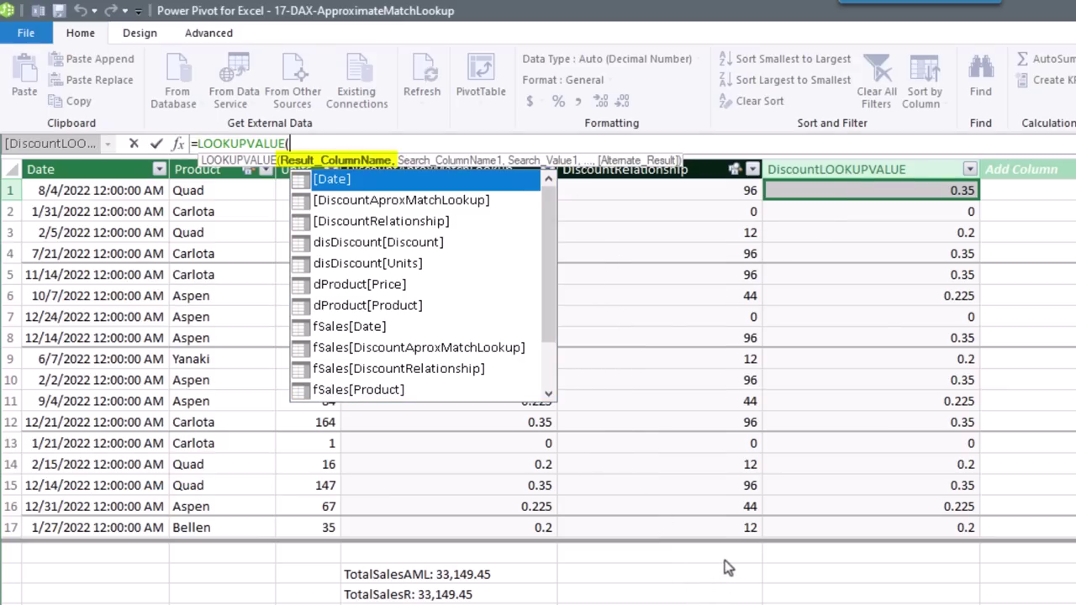
Finish LOOKUPVALUE(disDiscount[Discount],disDiscount[Units],pasted CALCULATE MAX FILTER) and compare with DiscountAproxMatchLookup.
{"action": "type", "text": "dis"}
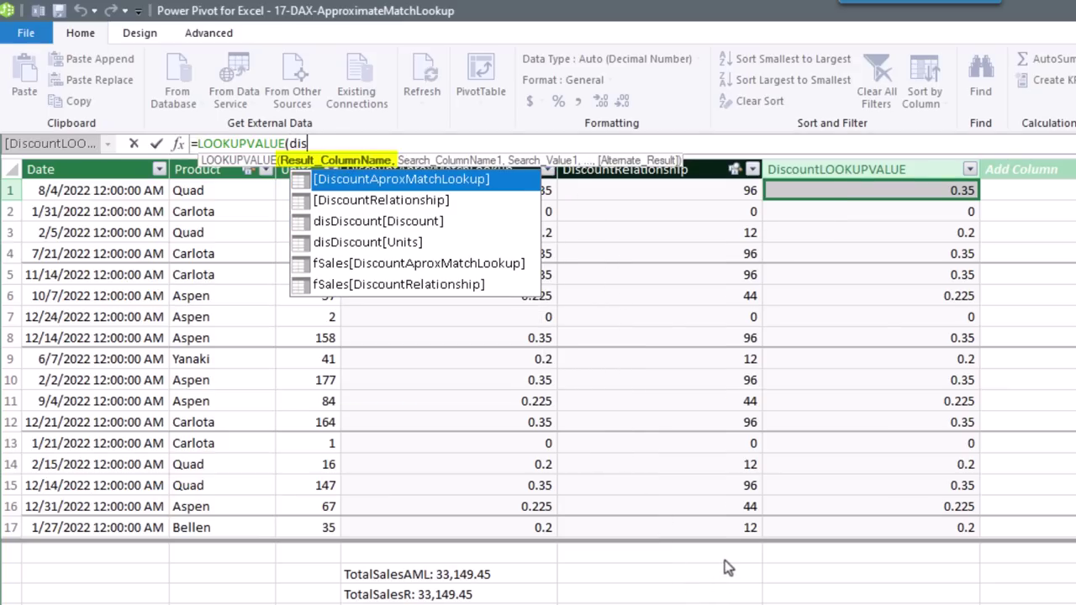
{"action": "key", "text": "Down"}
{"action": "key", "text": "Down"}
{"action": "key", "text": "Tab"}
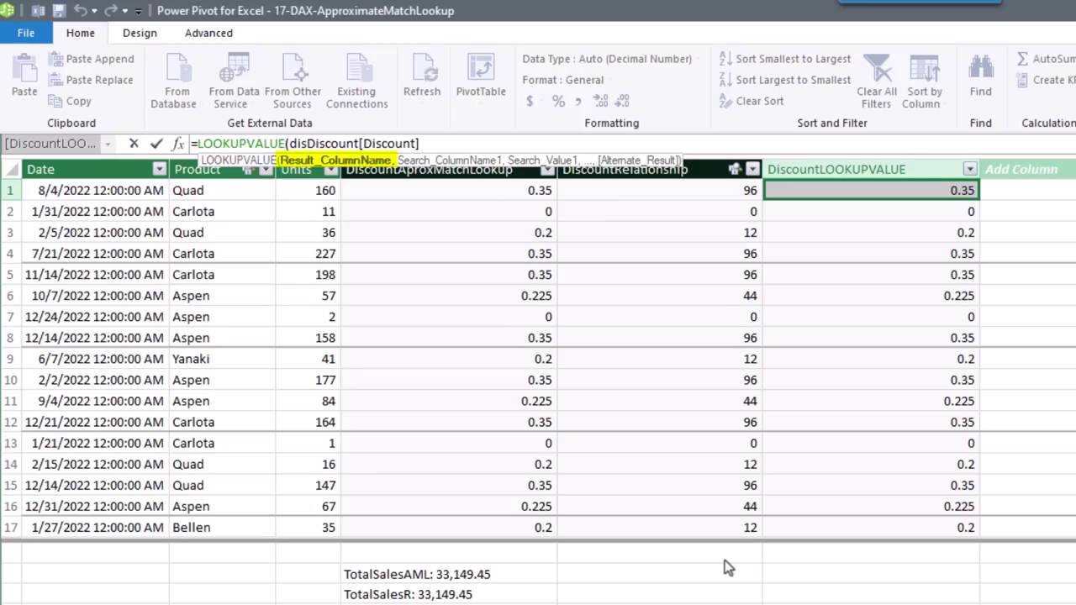
{"action": "type", "text": ",d"}
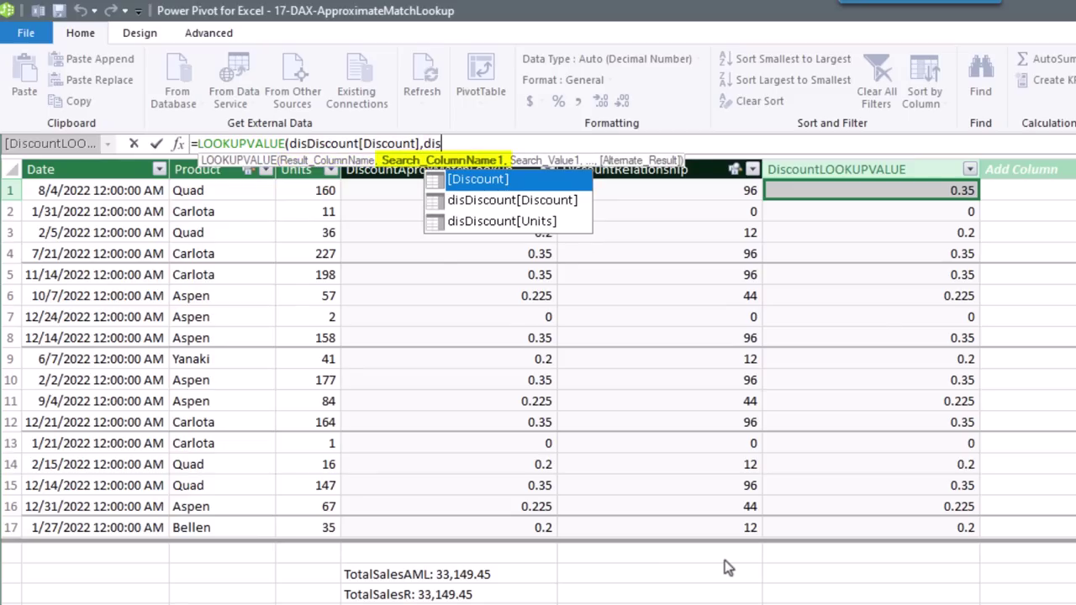
{"action": "type", "text": "is"}
{"action": "key", "text": "Down"}
{"action": "key", "text": "Down"}
{"action": "key", "text": "Tab"}
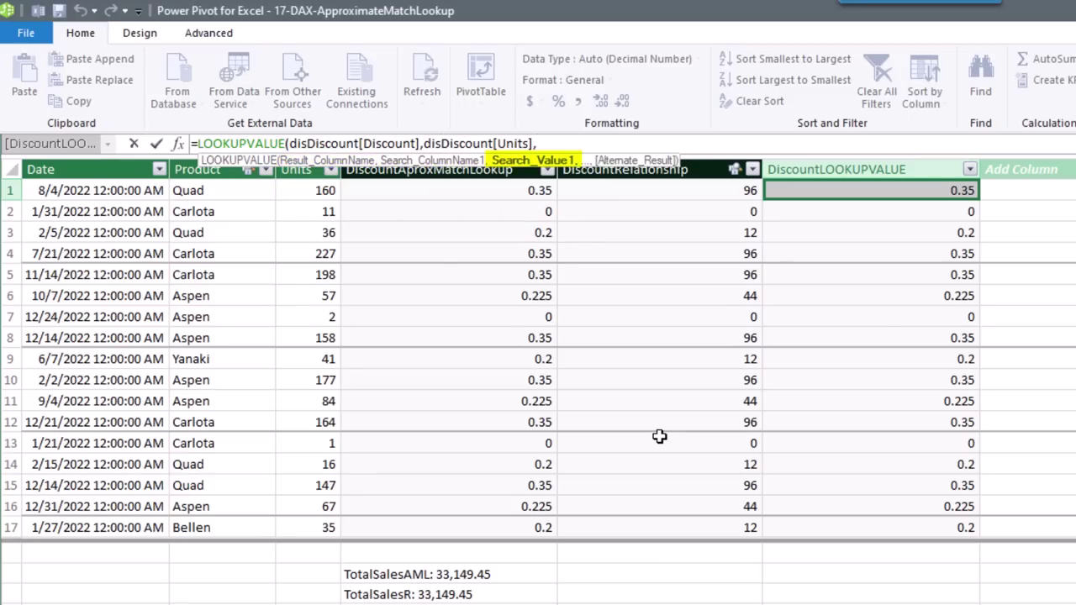
{"action": "key", "text": "ctrl+v"}
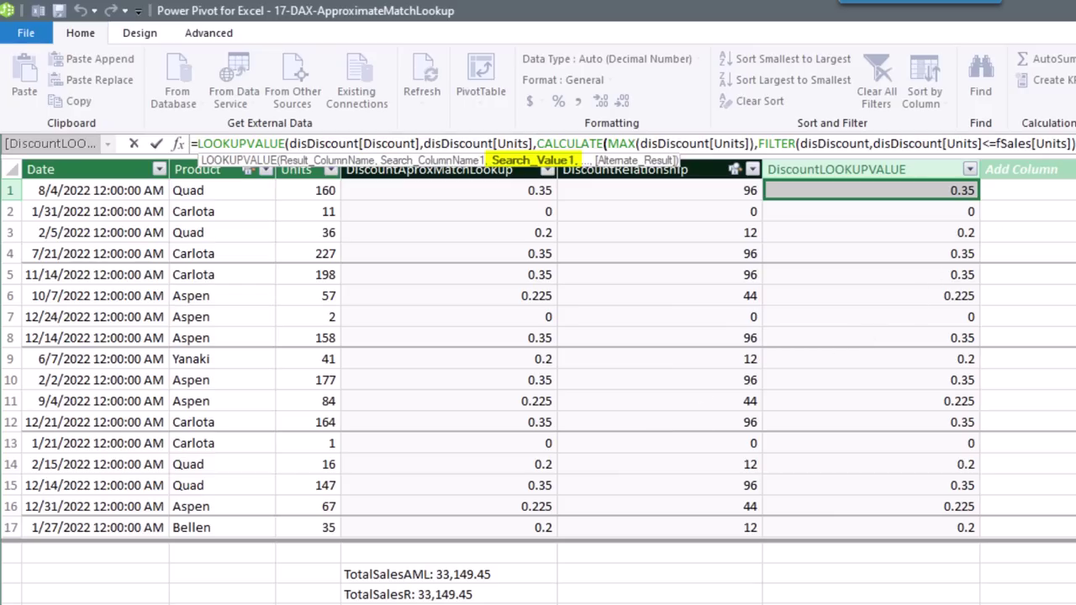
{"action": "key", "text": "Return"}
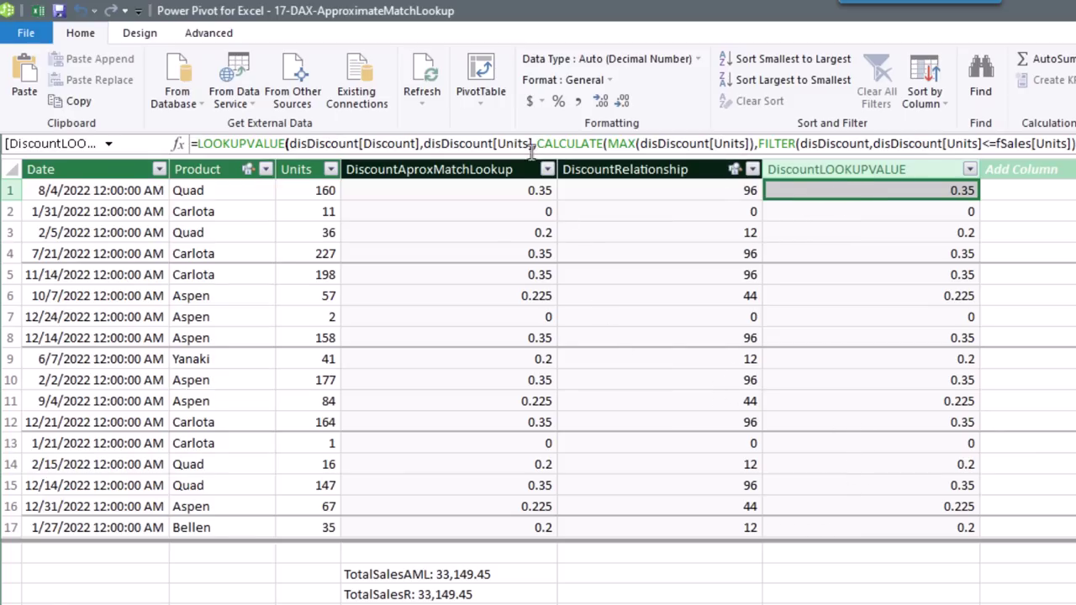
{"action": "left_click", "coordinate": [475, 192]}
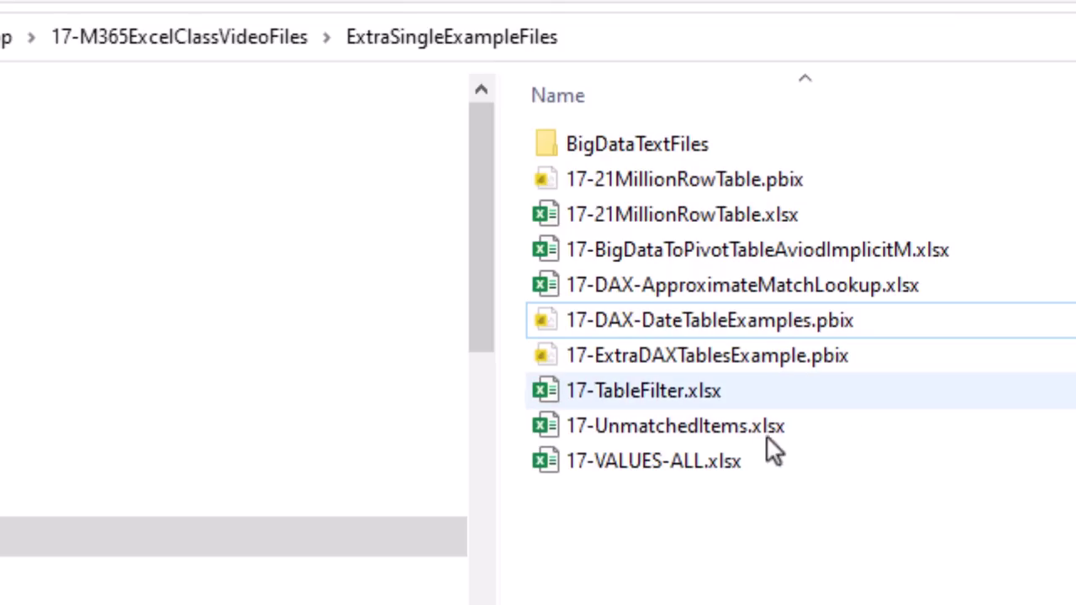
Load 17-DAX-DateTableExamples.pbix into Power BI Desktop from the ExtraSingleExampleFiles folder.
{"action": "left_click", "coordinate": [593, 329]}
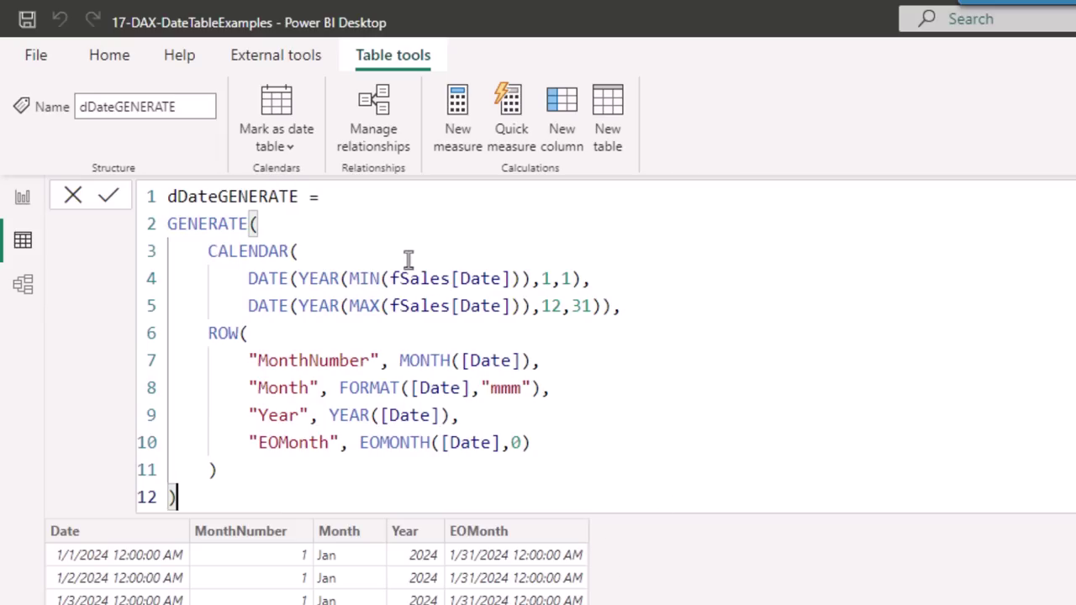
Walk through dDateGENERATE's GENERATE, CALENDAR, MonthNumber, Month, Year and EOMonth parts.
{"action": "left_click", "coordinate": [260, 224]}
{"action": "left_click", "coordinate": [301, 250]}
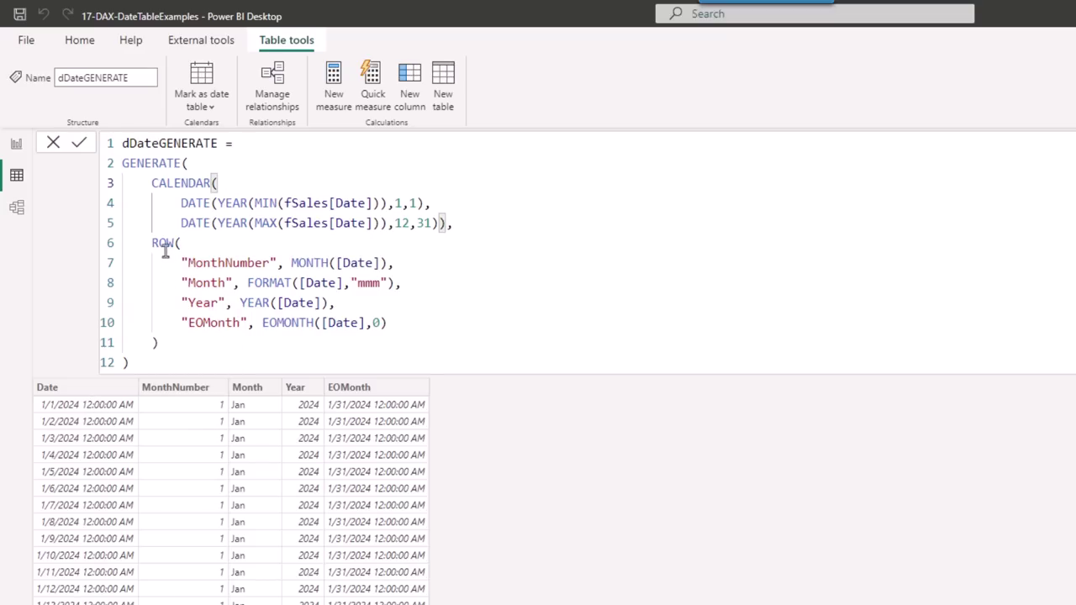
{"action": "left_click", "coordinate": [214, 266]}
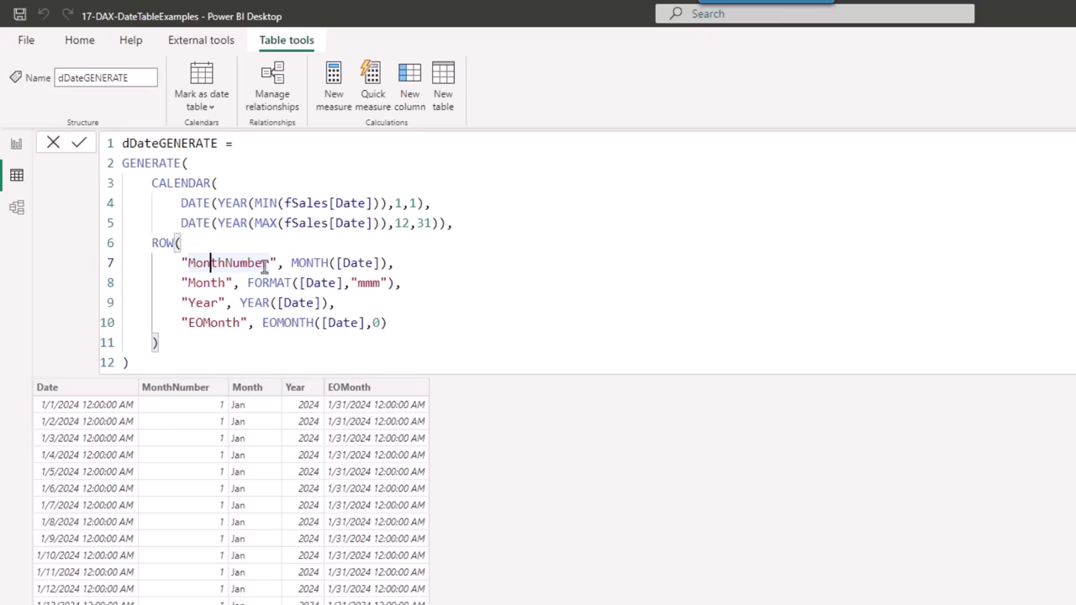
{"action": "left_click", "coordinate": [312, 263]}
{"action": "left_click", "coordinate": [221, 263]}
{"action": "left_click", "coordinate": [306, 263]}
{"action": "left_click", "coordinate": [212, 283]}
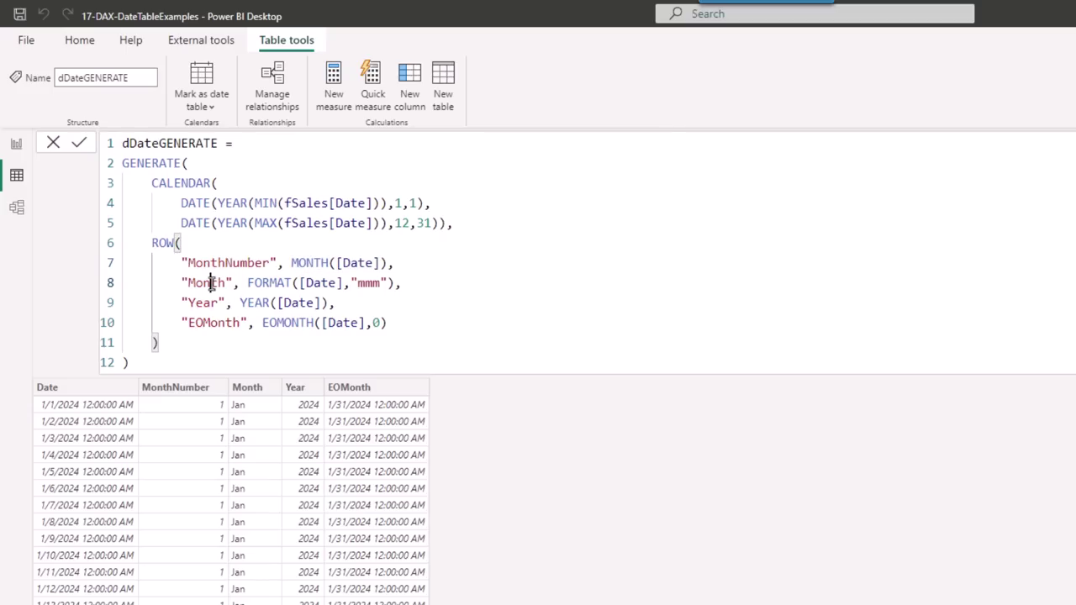
{"action": "left_click", "coordinate": [269, 283]}
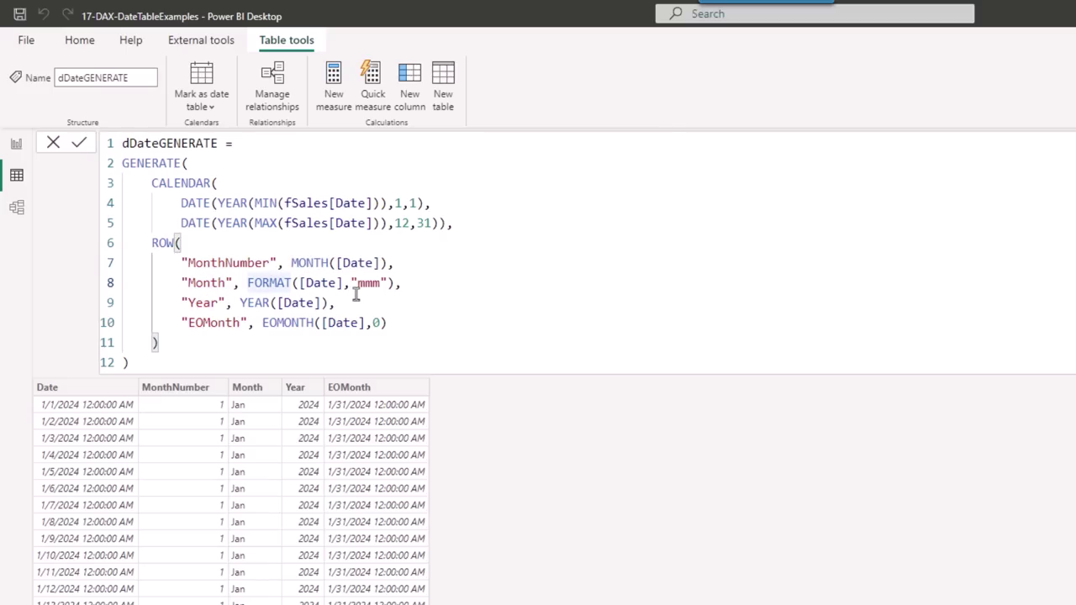
{"action": "left_click", "coordinate": [202, 302]}
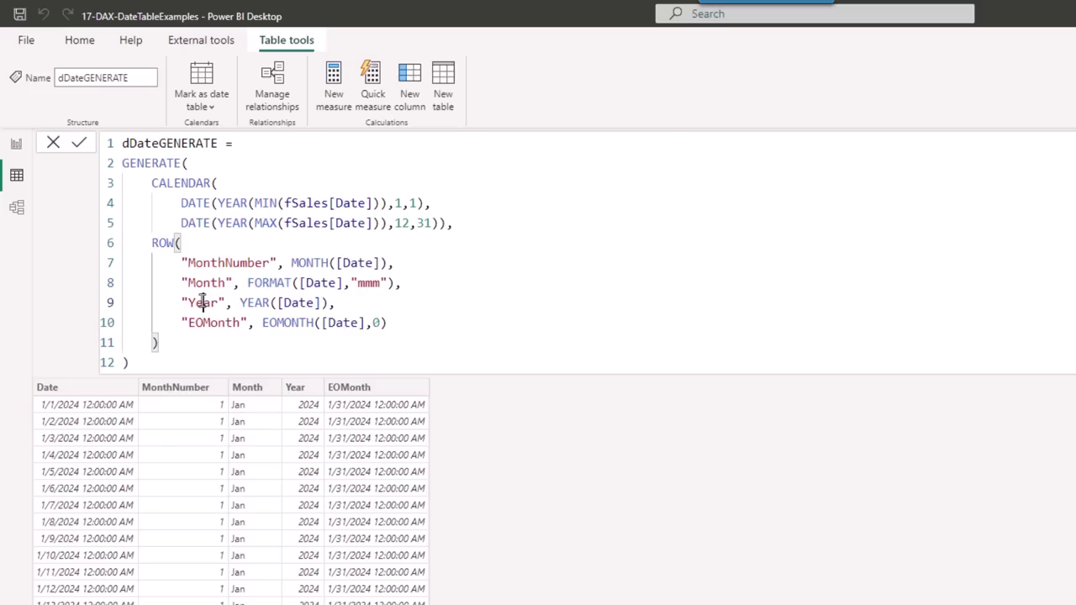
{"action": "left_click", "coordinate": [217, 322]}
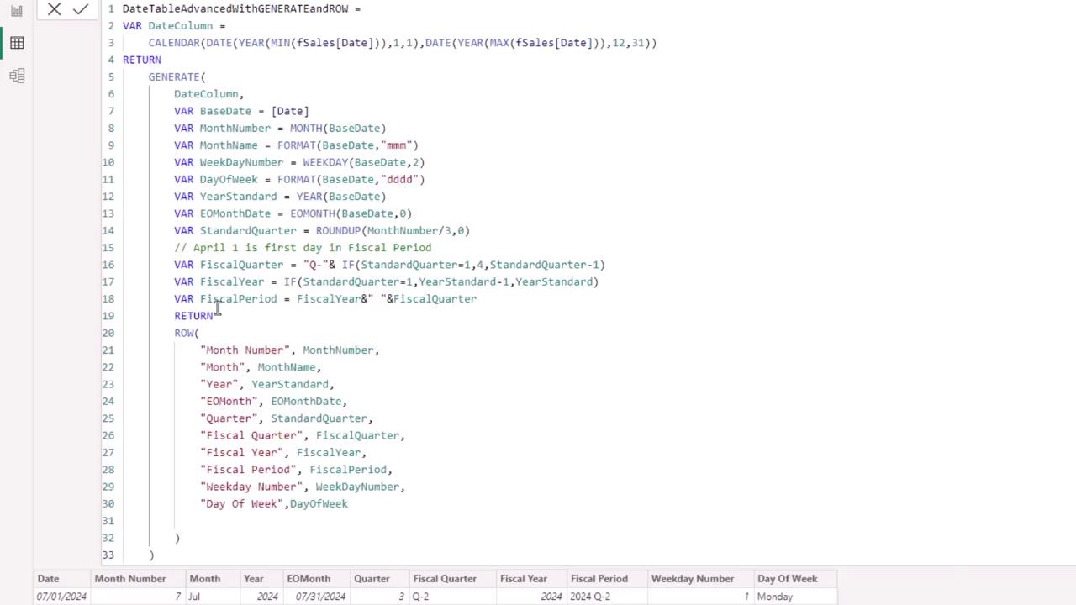
Highlight the DateColumn variable in the GENERATE formula, then switch to the 17-M365ExcelClassStart.xlsx workbook.
{"action": "left_click", "coordinate": [176, 95]}
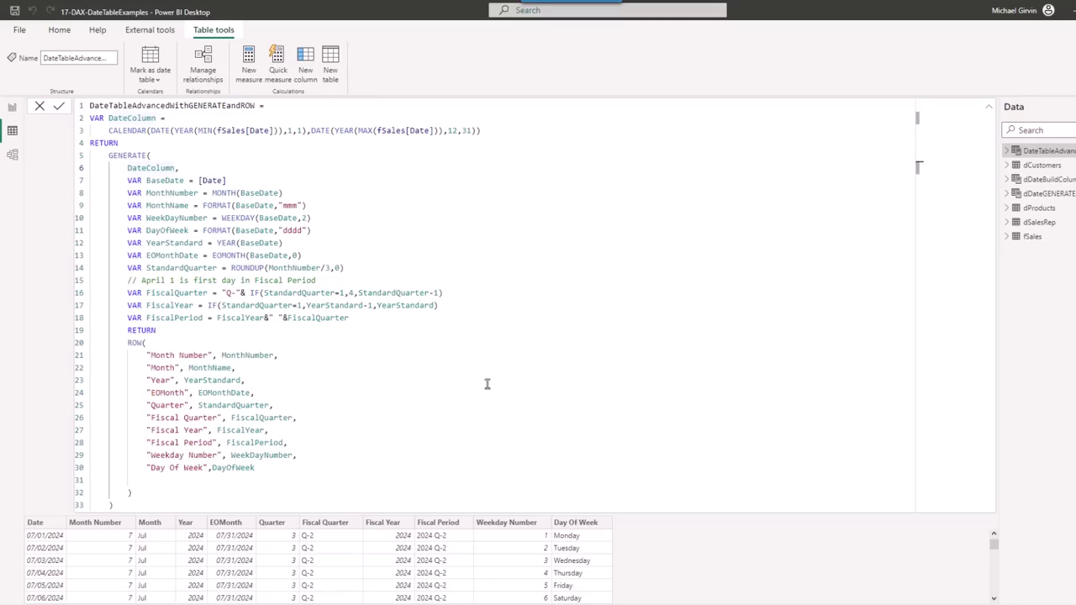
{"action": "key", "text": "alt+Tab"}
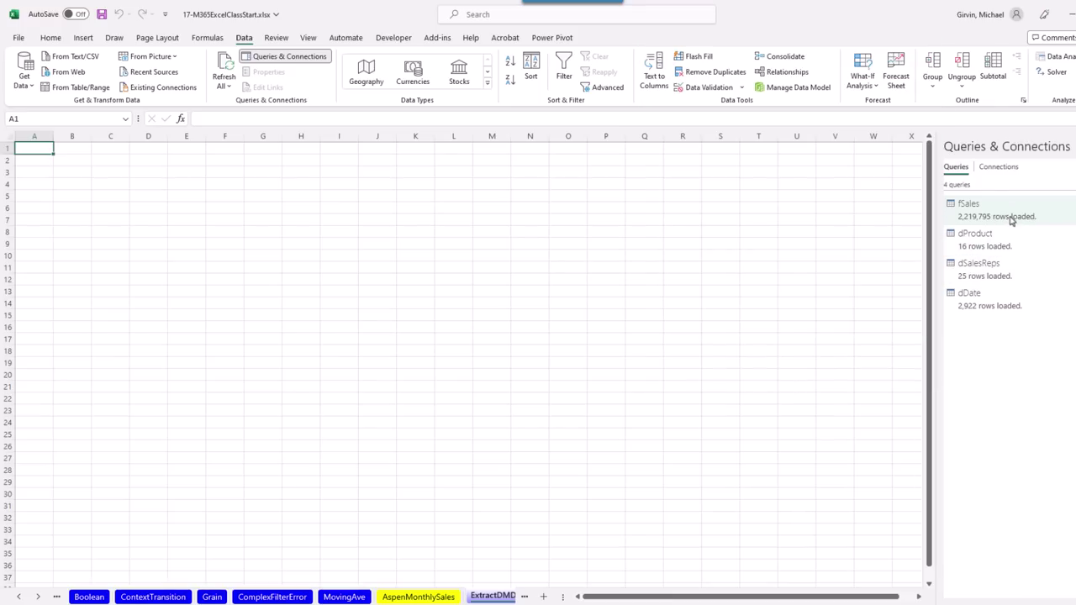
{"action": "mouse_move", "coordinate": [1006, 216]}
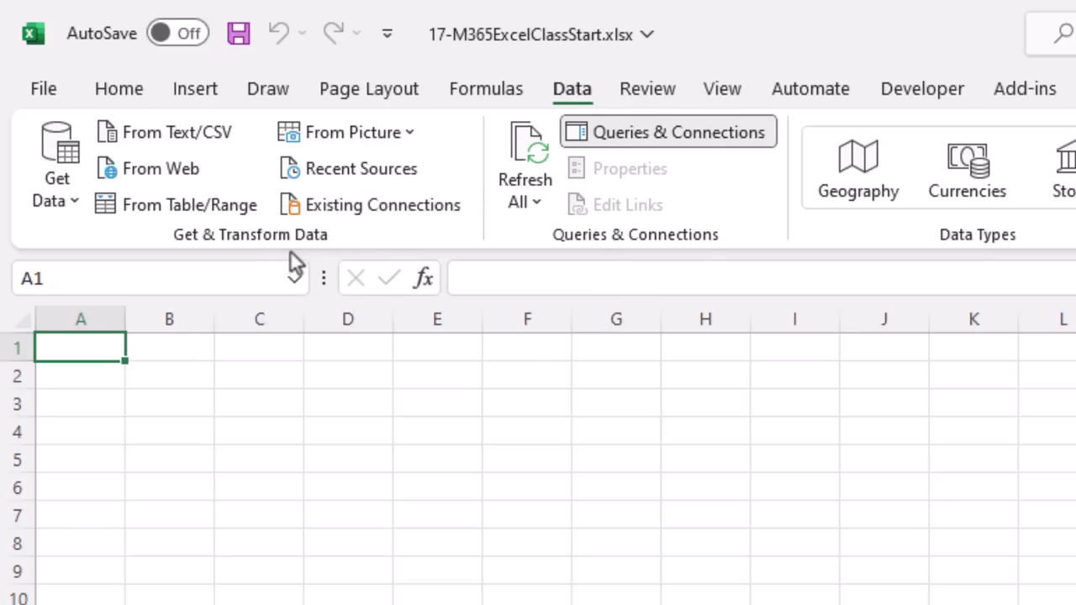
Show Existing Connections on its Tables tab, scrolled to the fSales, dProduct, dSalesReps and dDate query tables.
{"action": "left_click", "coordinate": [357, 211]}
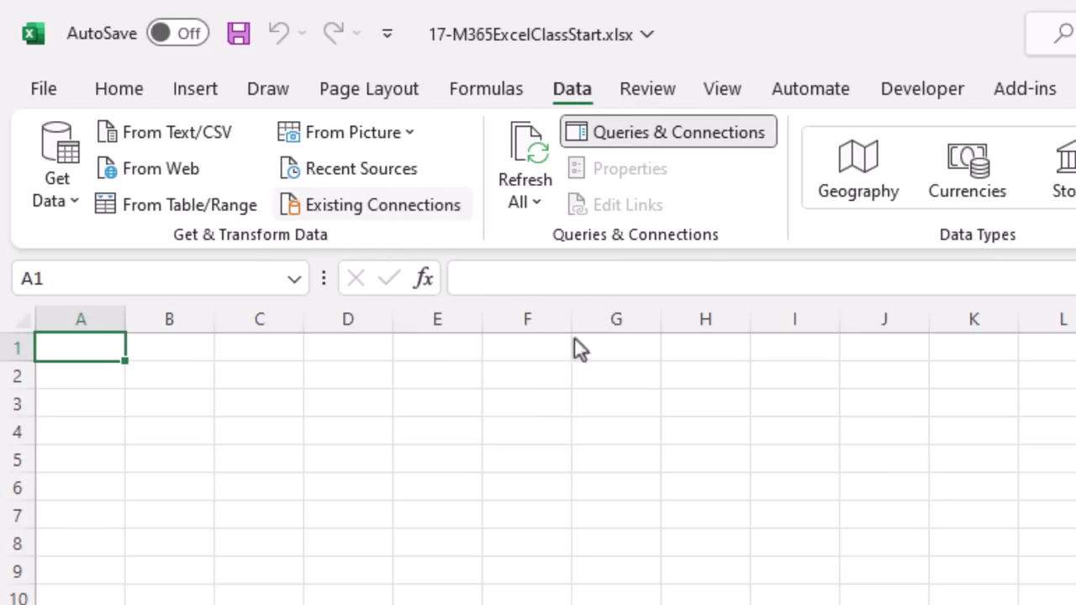
{"action": "left_click", "coordinate": [528, 507]}
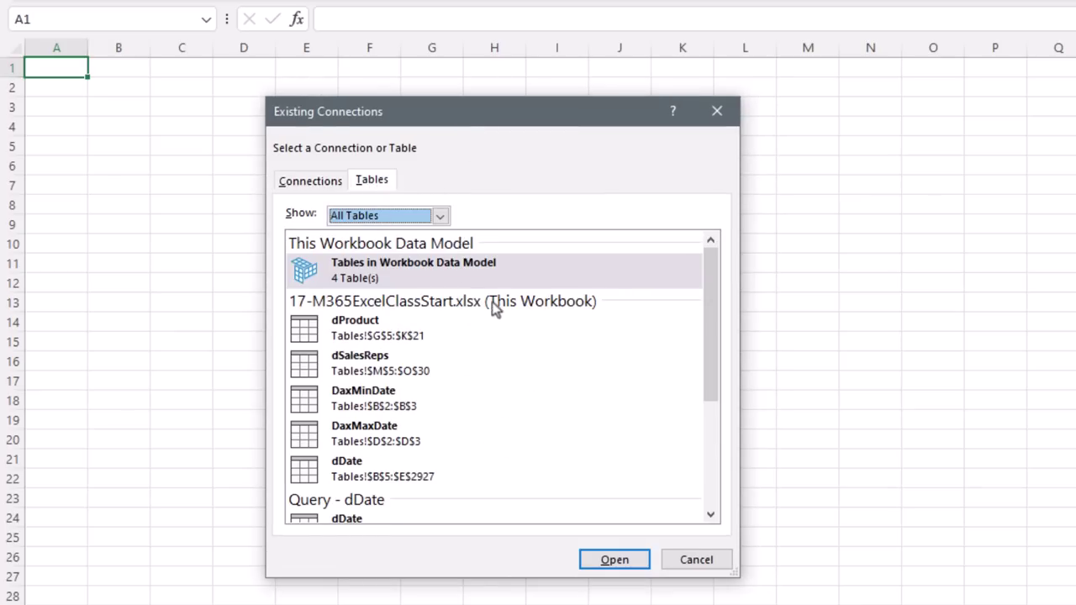
{"action": "scroll", "coordinate": [515, 375], "scroll_direction": "down", "scroll_amount": 5}
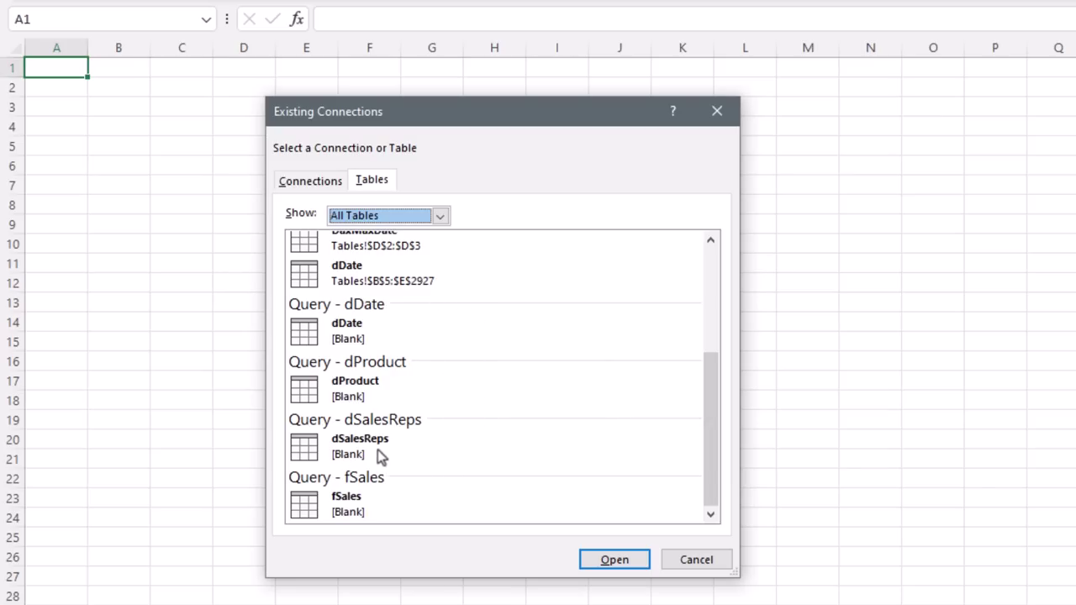
Import the dSalesReps query table as a Table onto the existing worksheet at cell B2.
{"action": "double_click", "coordinate": [378, 234]}
{"action": "left_click_drag", "start_coordinate": [341, 158], "coordinate": [389, 158]}
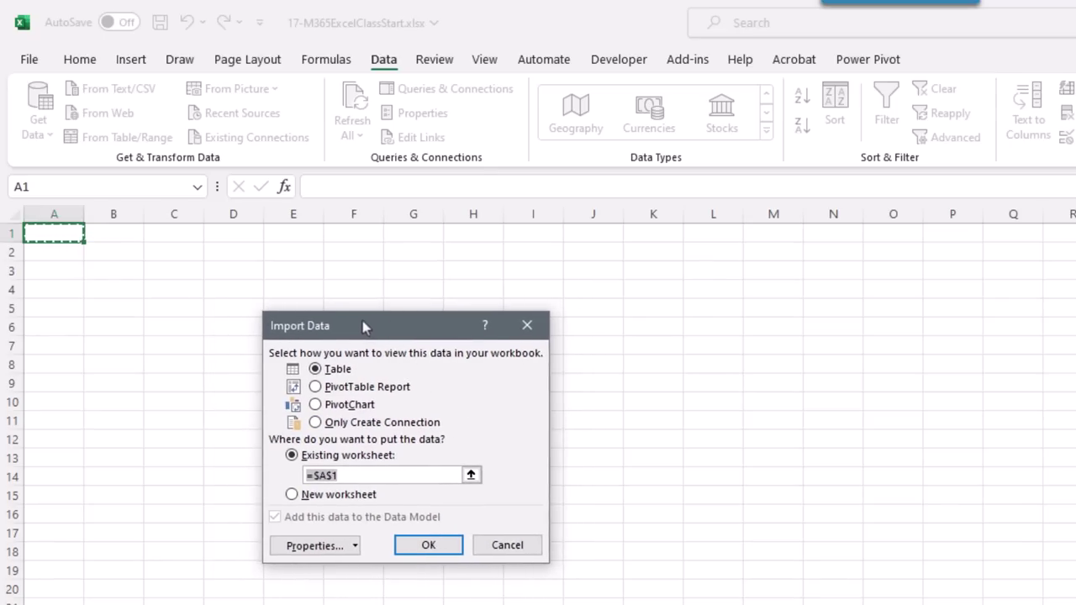
{"action": "left_click_drag", "start_coordinate": [363, 321], "coordinate": [348, 317]}
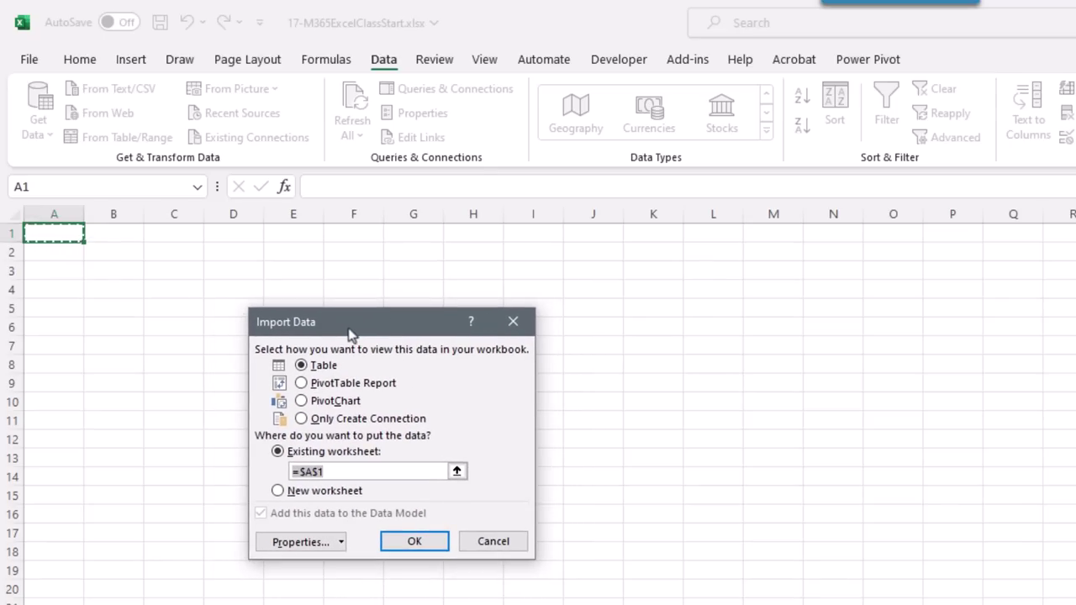
{"action": "left_click", "coordinate": [105, 252]}
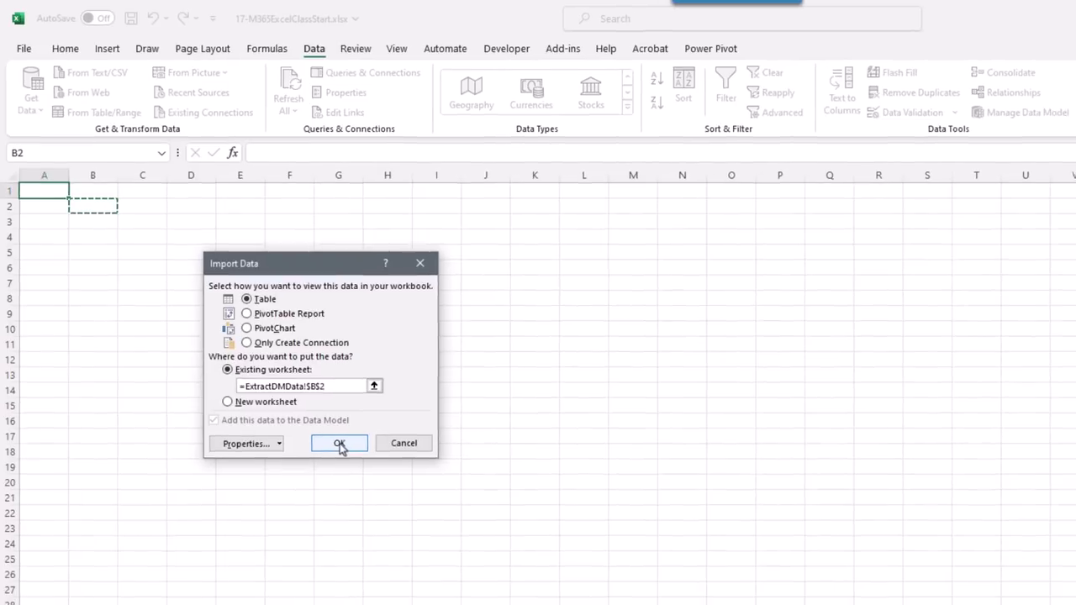
{"action": "left_click", "coordinate": [415, 542]}
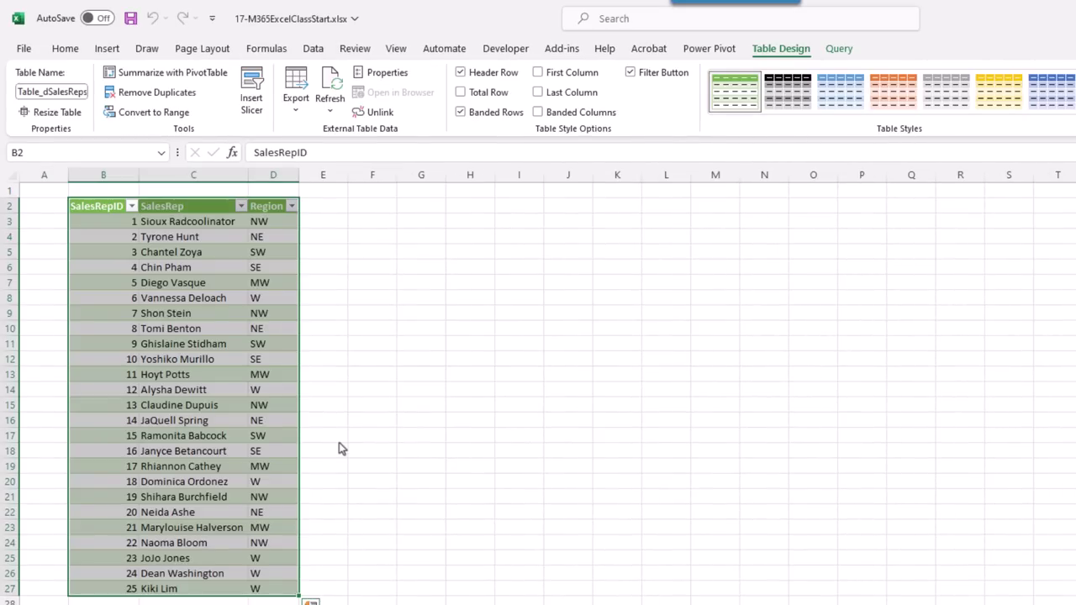
{"action": "left_click", "coordinate": [235, 298]}
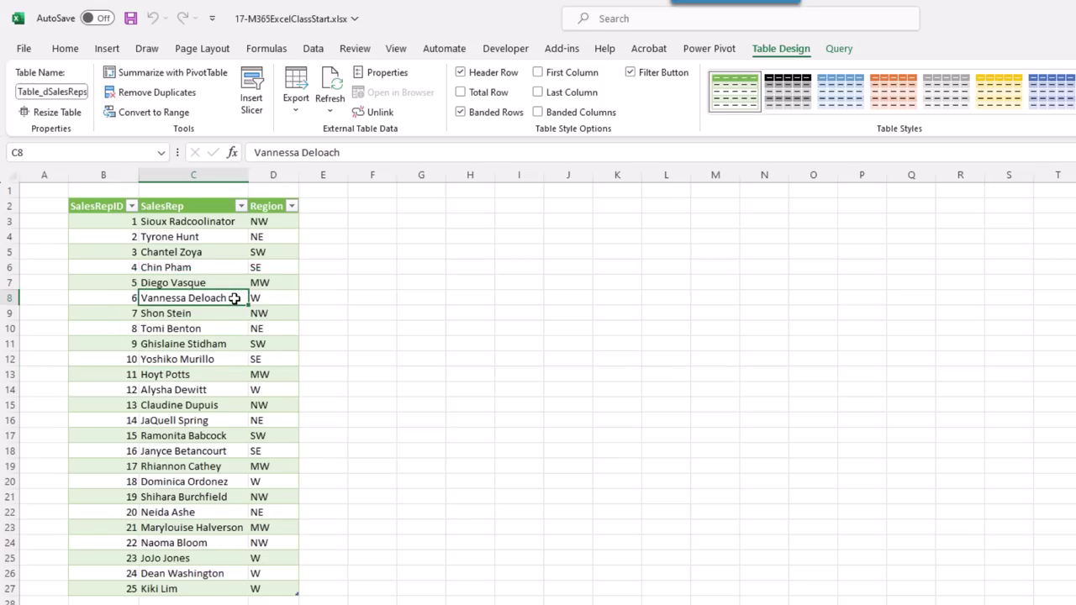
In the table's Edit DAX dialog, change Command Type from Table to DAX.
{"action": "right_click", "coordinate": [234, 299]}
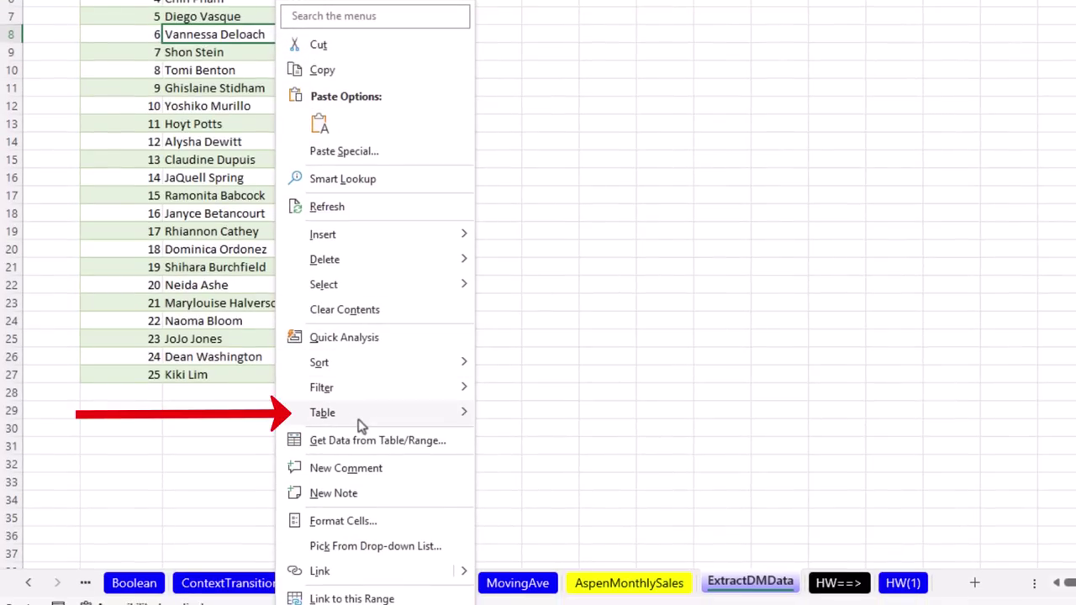
{"action": "mouse_move", "coordinate": [361, 425]}
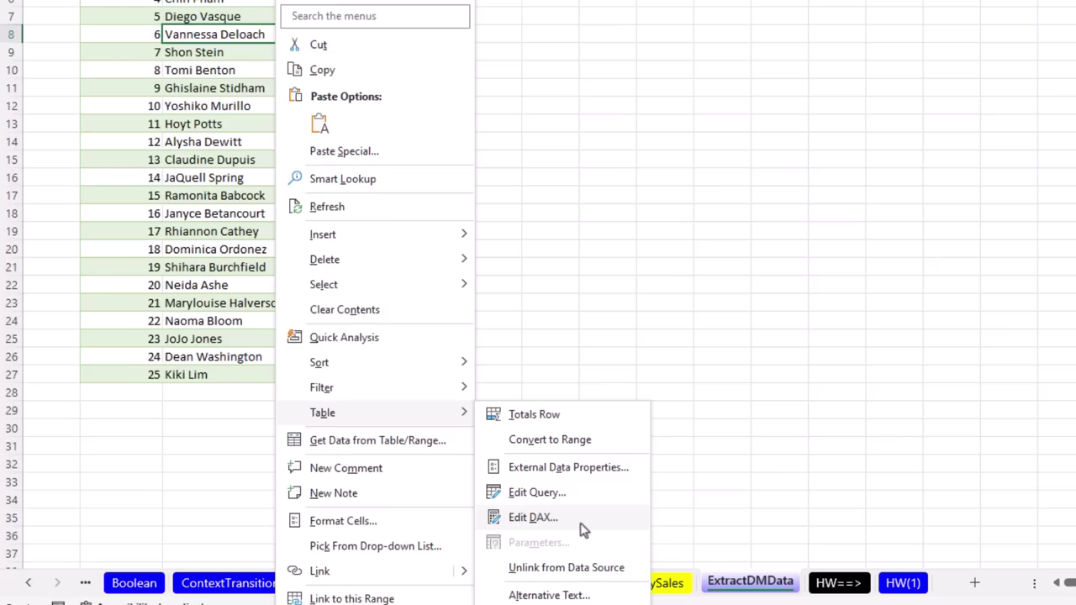
{"action": "left_click", "coordinate": [533, 517]}
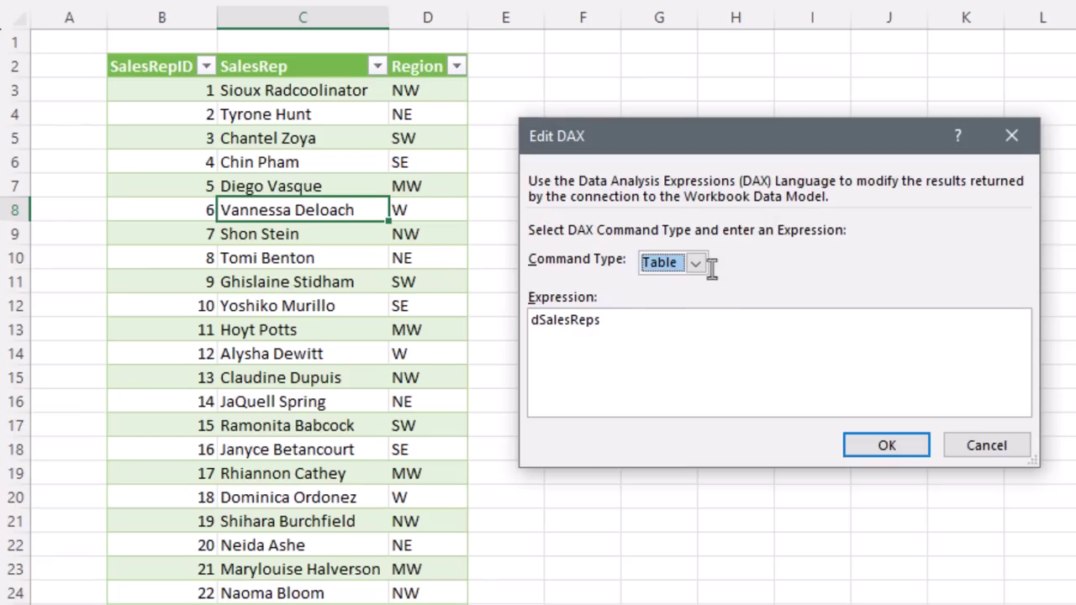
{"action": "left_click", "coordinate": [697, 263]}
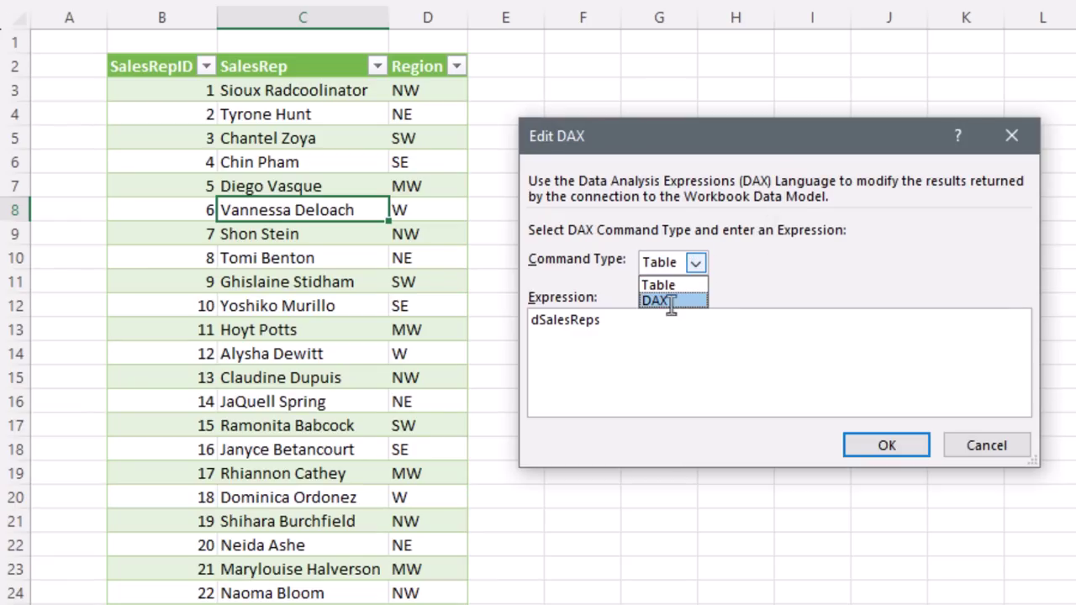
{"action": "left_click", "coordinate": [668, 303]}
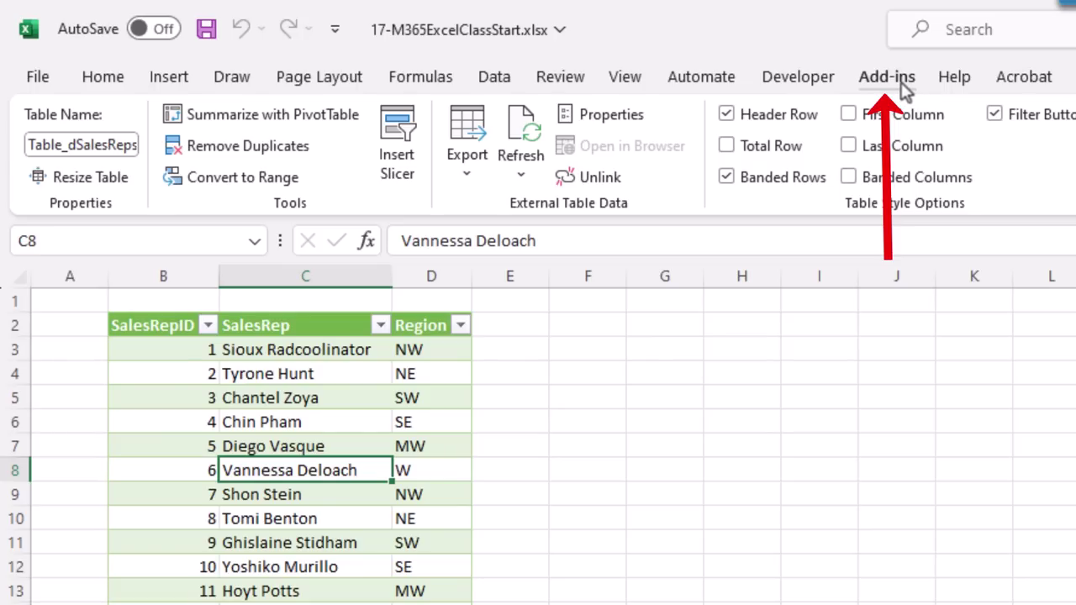
Launch DAX Studio from the Add-ins tab and connect to the workbook's PowerPivot Model.
{"action": "left_click", "coordinate": [898, 80]}
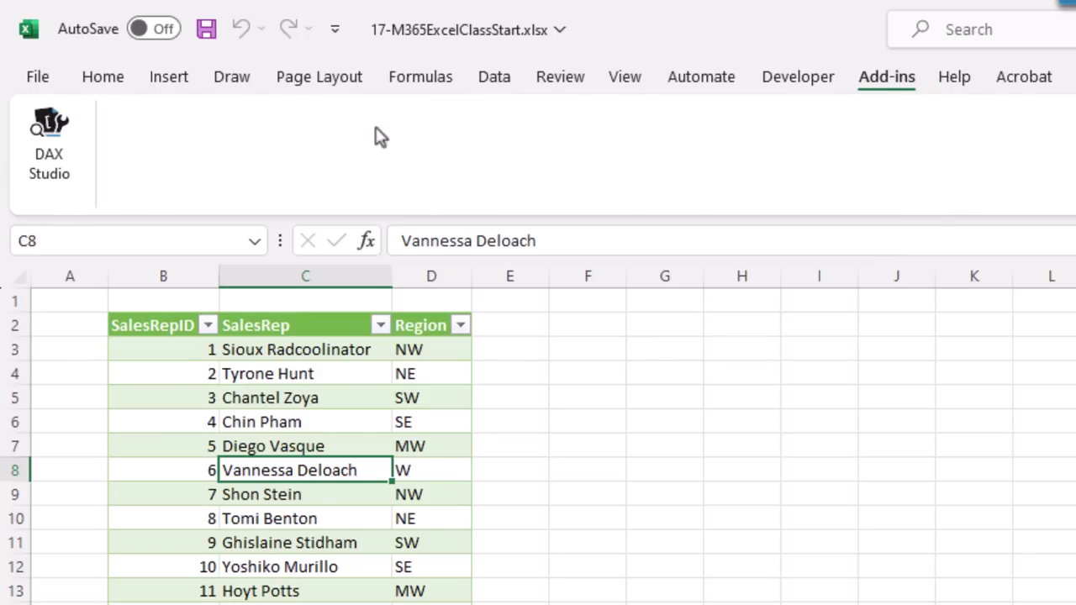
{"action": "left_click", "coordinate": [46, 164]}
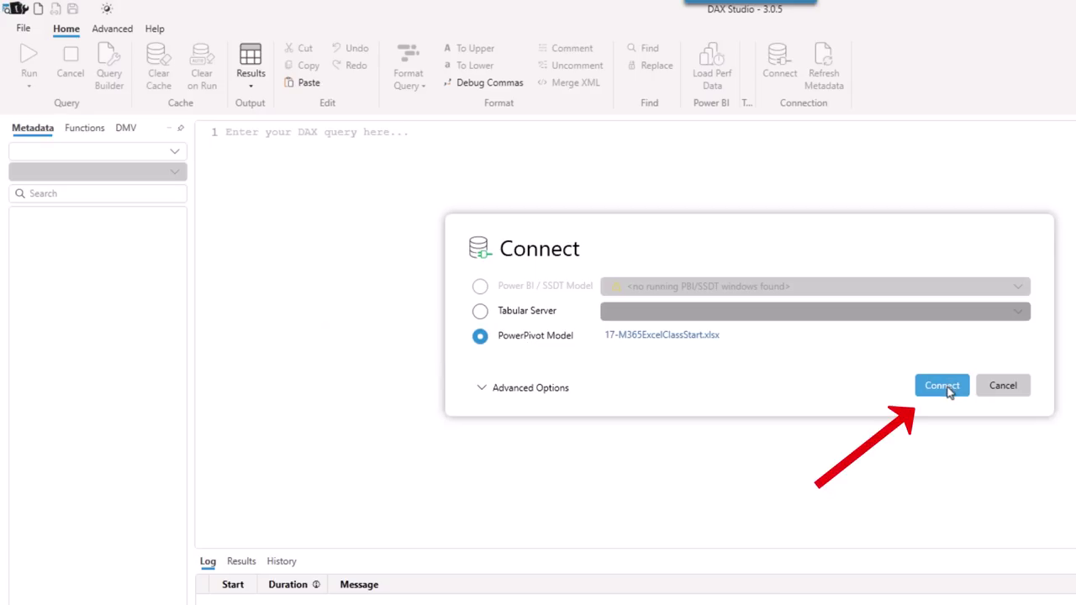
{"action": "left_click", "coordinate": [951, 385]}
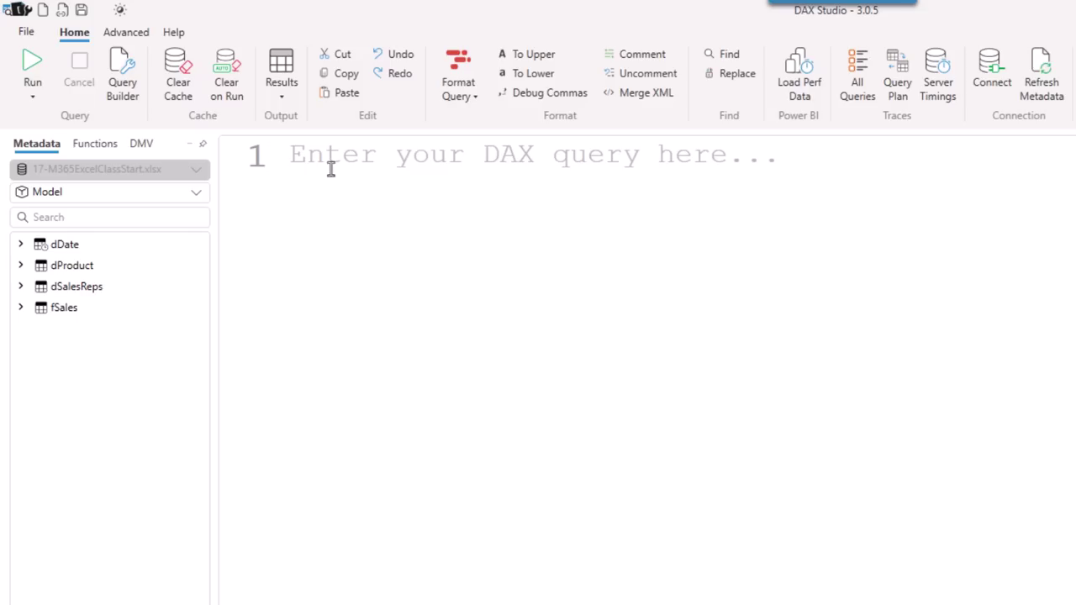
Write EVALUATE CALCULATETABLE(fSales,dProduct[Products]="Quad"), inserting Products from the metadata pane.
{"action": "type", "text": "ev"}
{"action": "key", "text": "Return"}
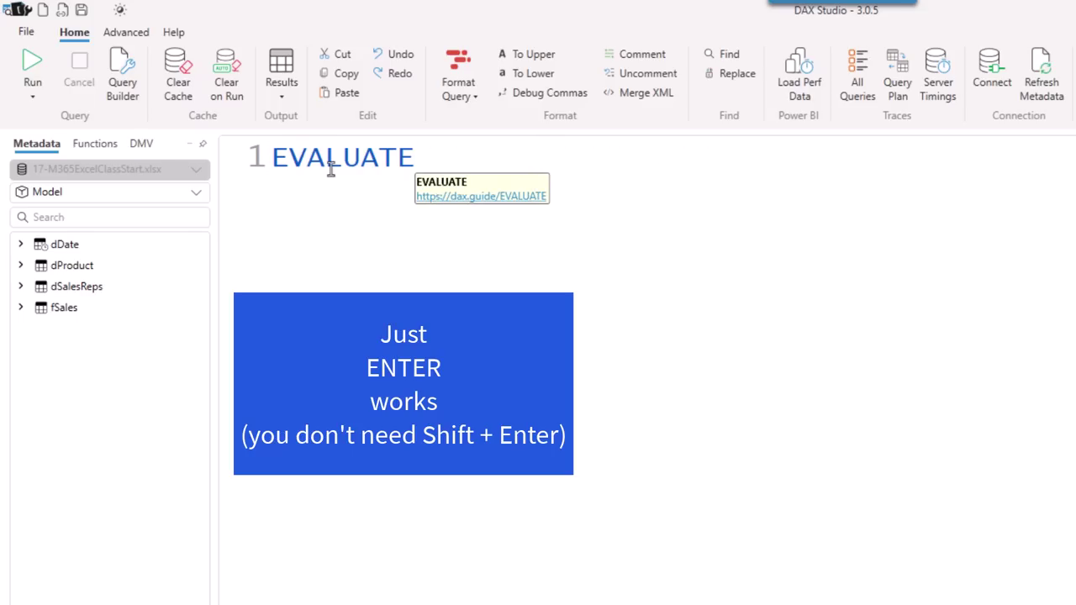
{"action": "key", "text": "Return"}
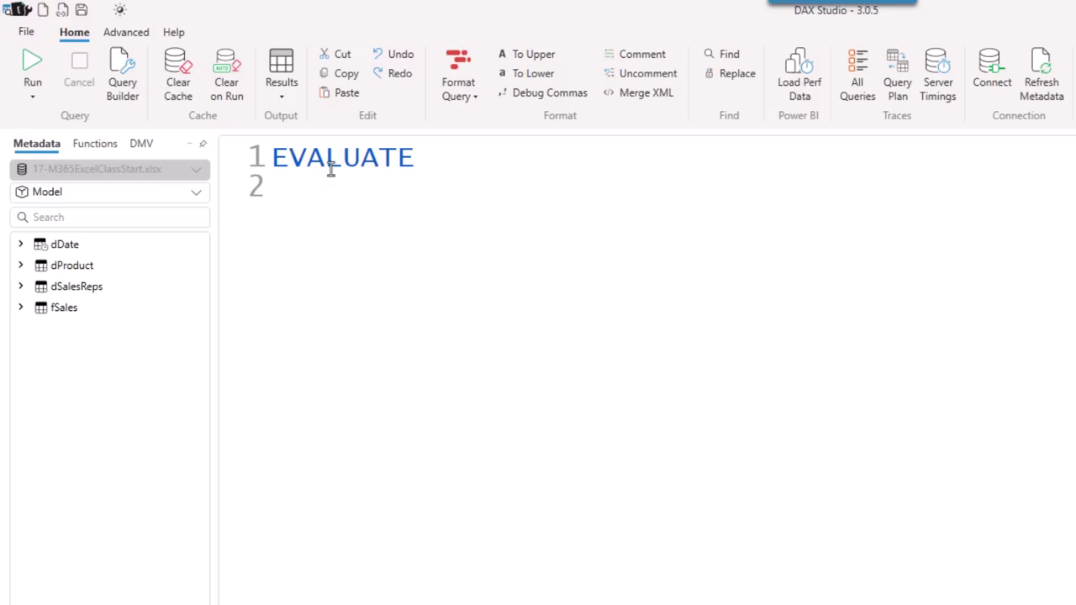
{"action": "key", "text": "Tab"}
{"action": "type", "text": "C"}
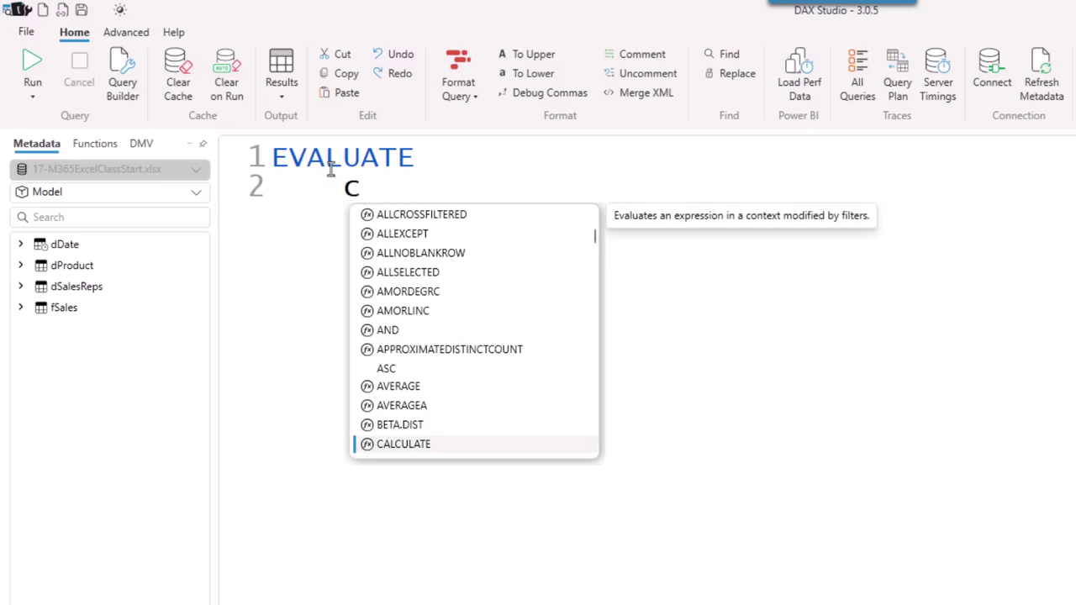
{"action": "key", "text": "Down"}
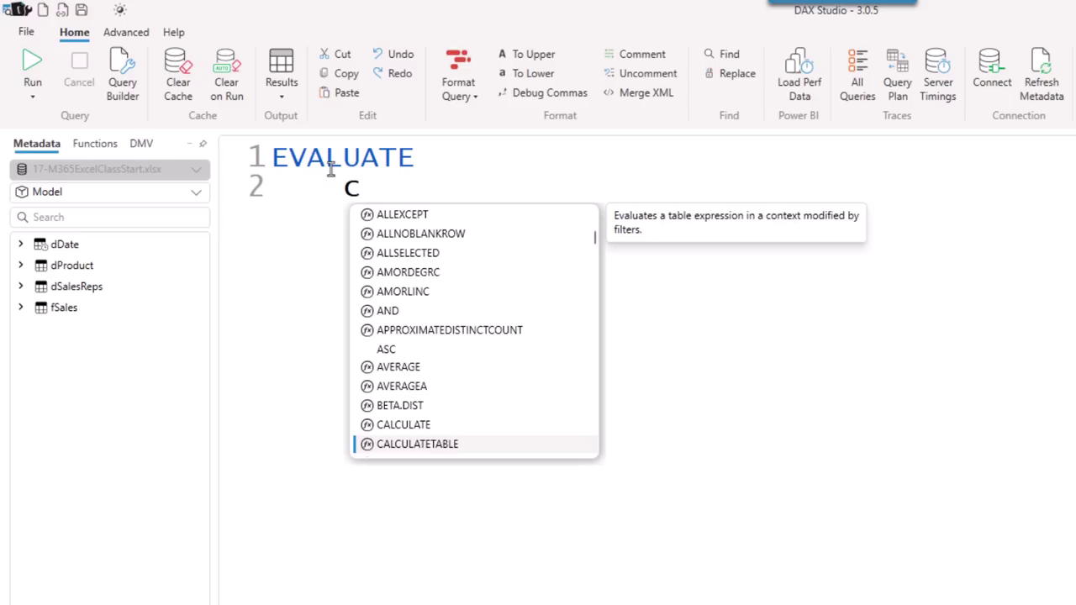
{"action": "key", "text": "Tab"}
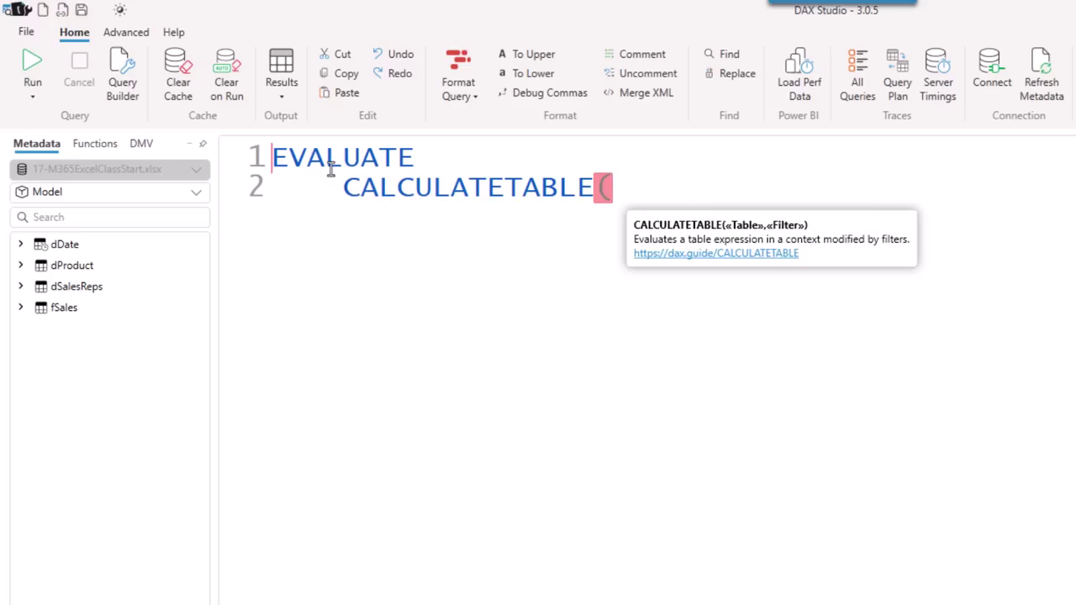
{"action": "type", "text": "f"}
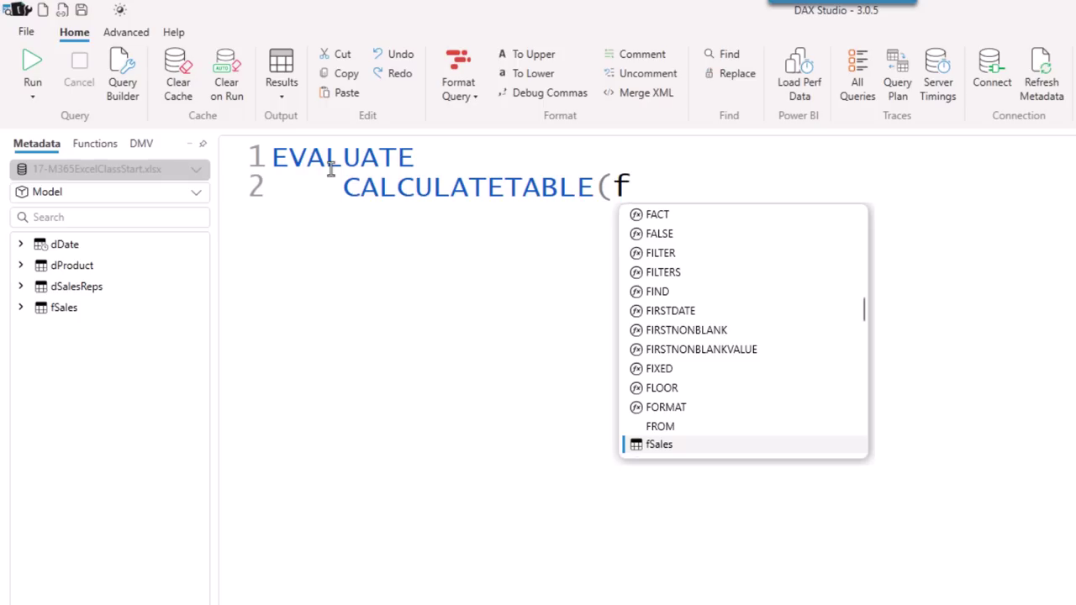
{"action": "type", "text": "s"}
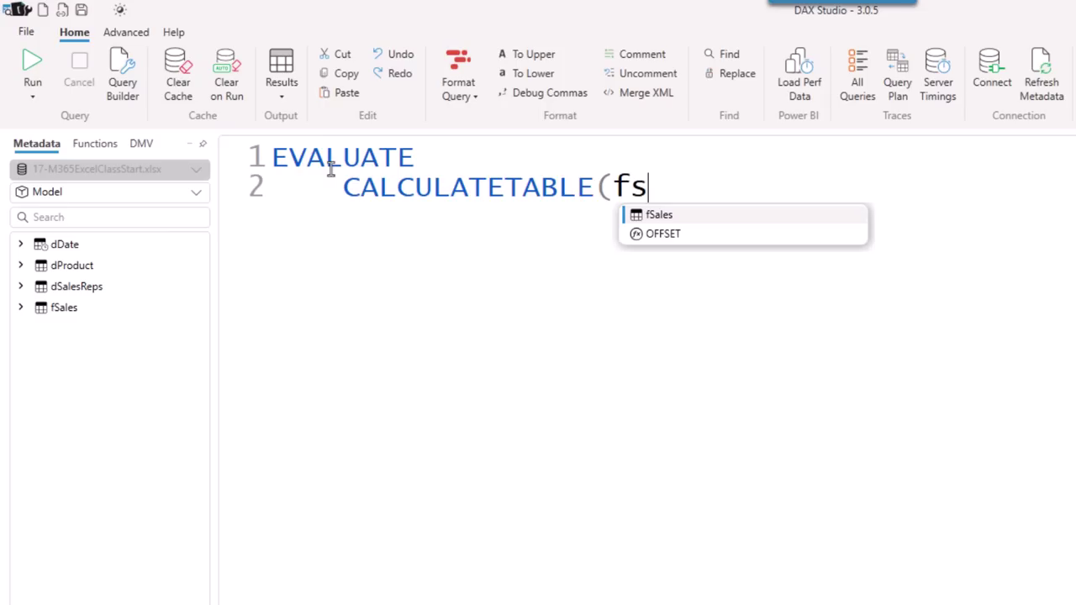
{"action": "key", "text": "Tab"}
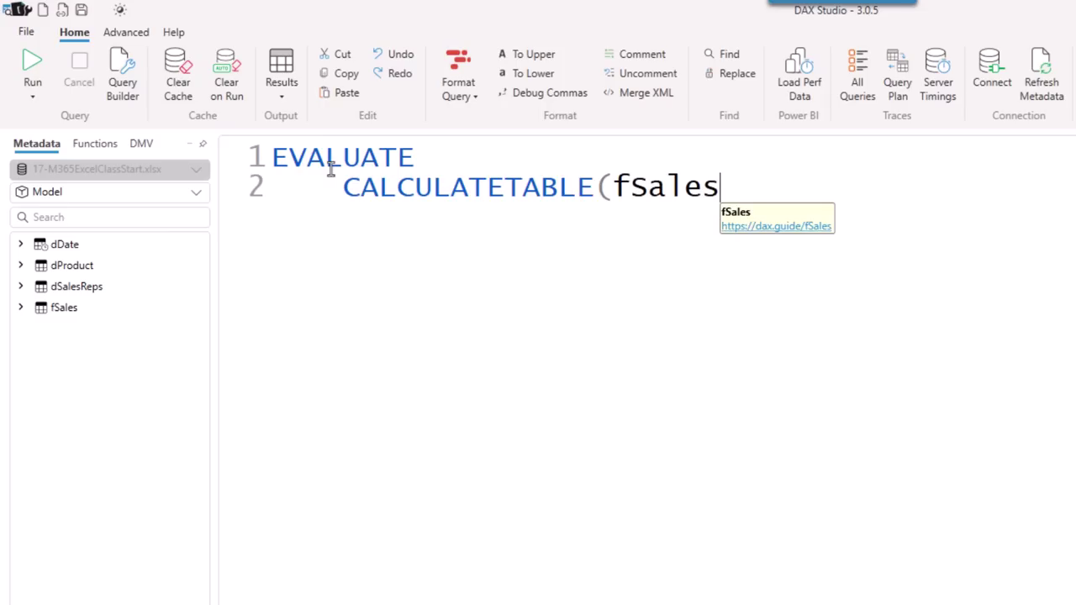
{"action": "type", "text": ","}
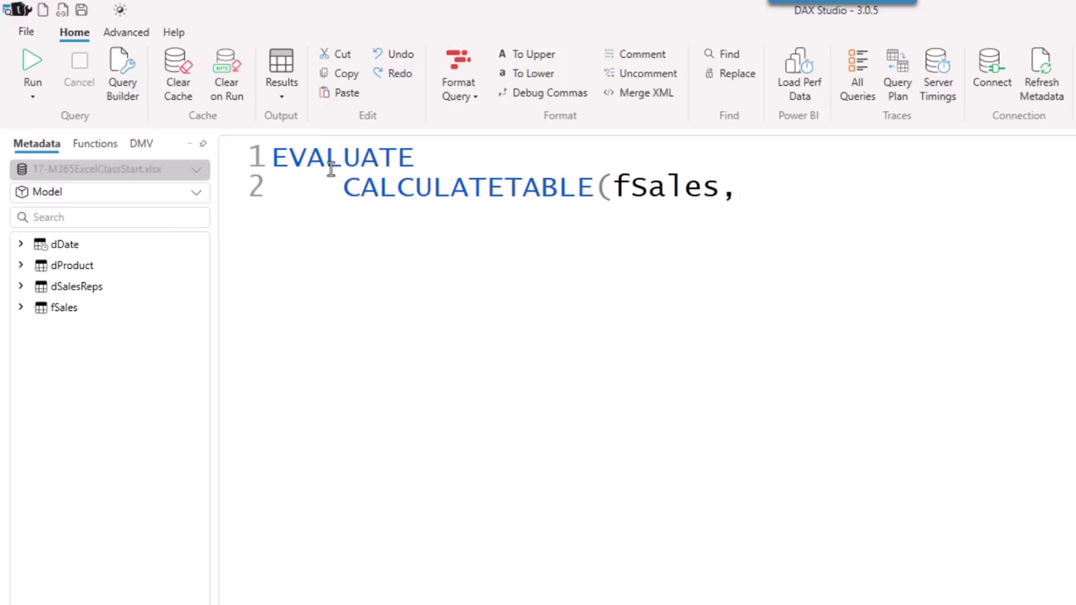
{"action": "left_click", "coordinate": [21, 267]}
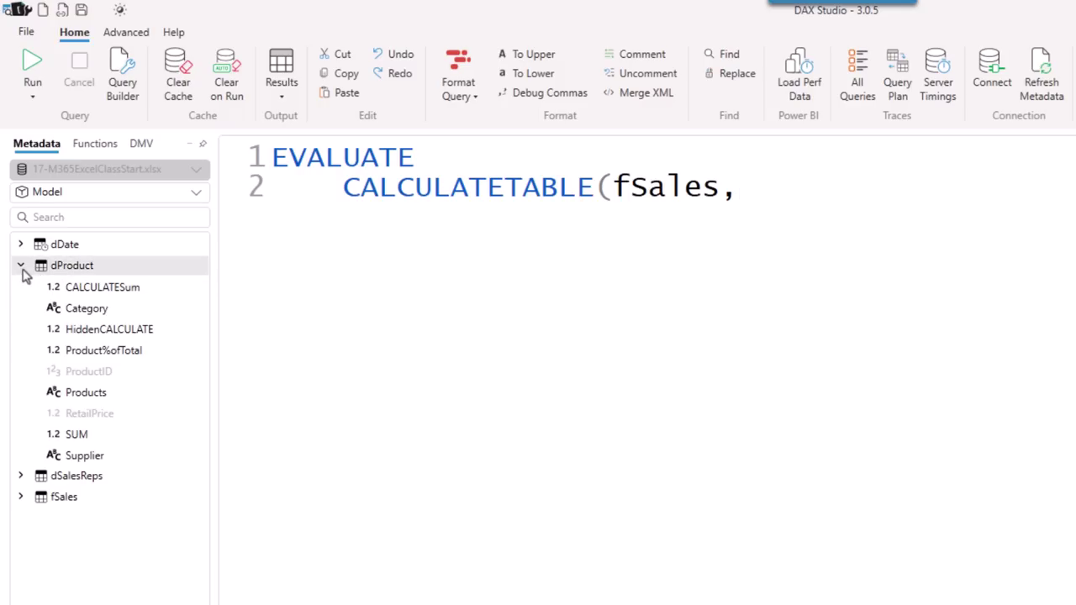
{"action": "double_click", "coordinate": [74, 398]}
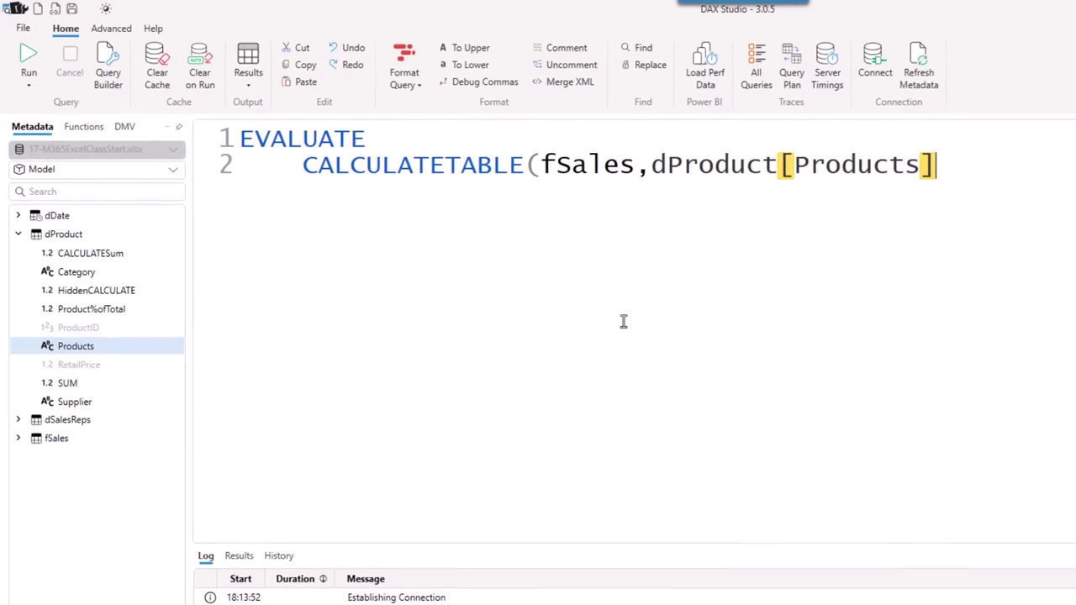
{"action": "type", "text": "=\"Quad\""}
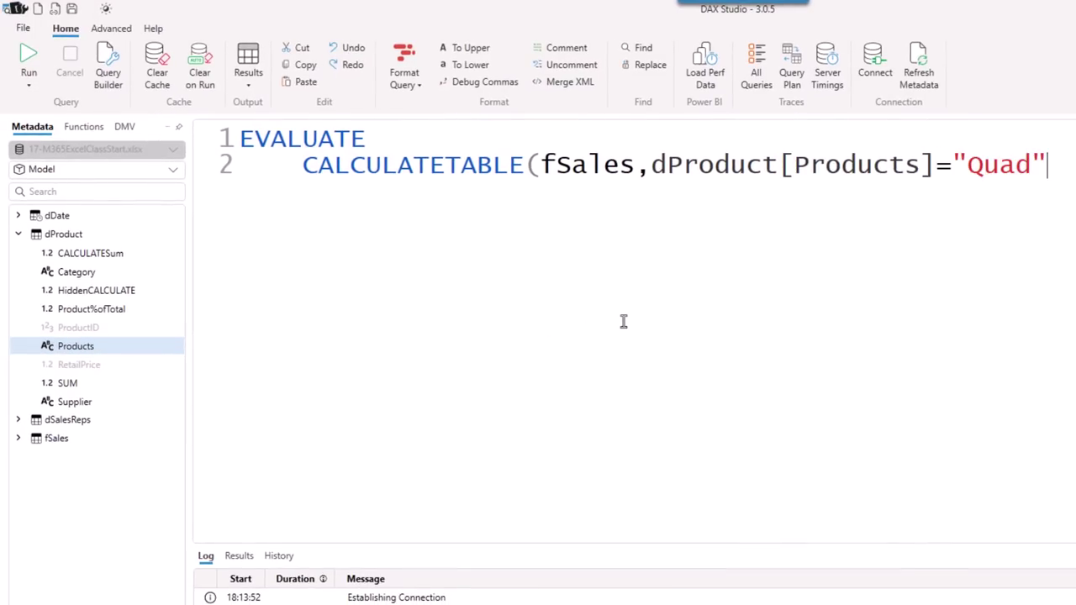
{"action": "type", "text": ")"}
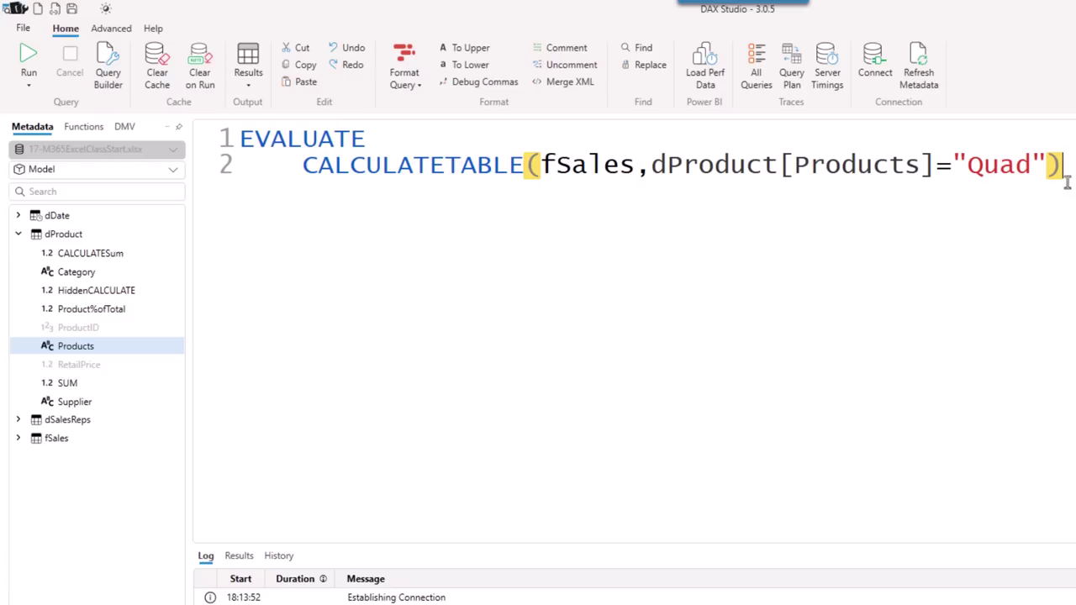
Run the query to list the Quad fSales rows, then add an empty line above CALCULATETABLE.
{"action": "left_click_drag", "start_coordinate": [1064, 168], "coordinate": [187, 135]}
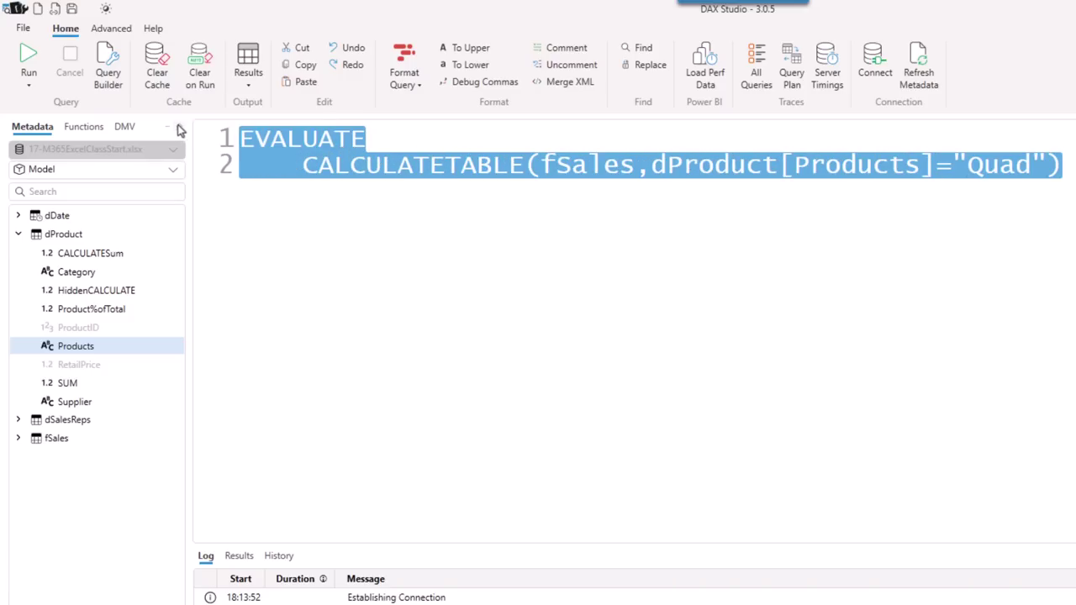
{"action": "left_click", "coordinate": [28, 65]}
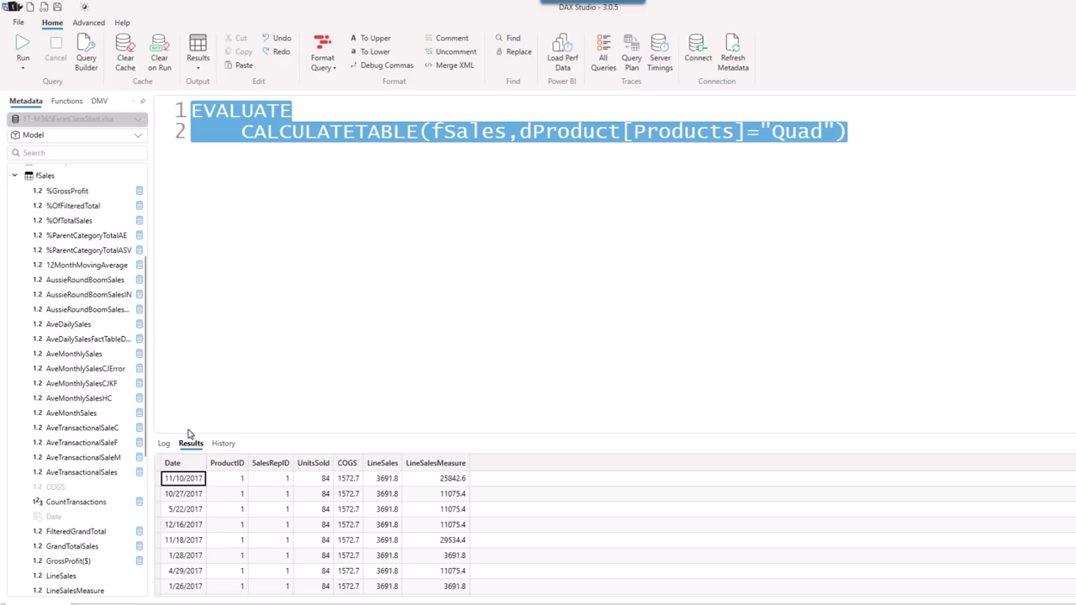
{"action": "left_click", "coordinate": [187, 478]}
{"action": "left_click", "coordinate": [247, 139]}
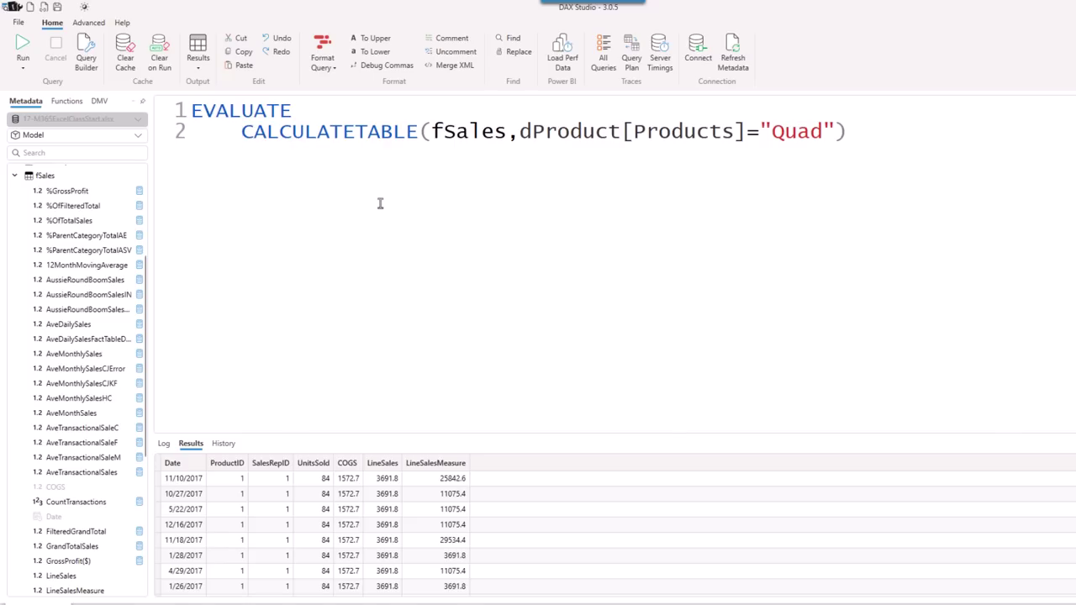
{"action": "key", "text": "Return"}
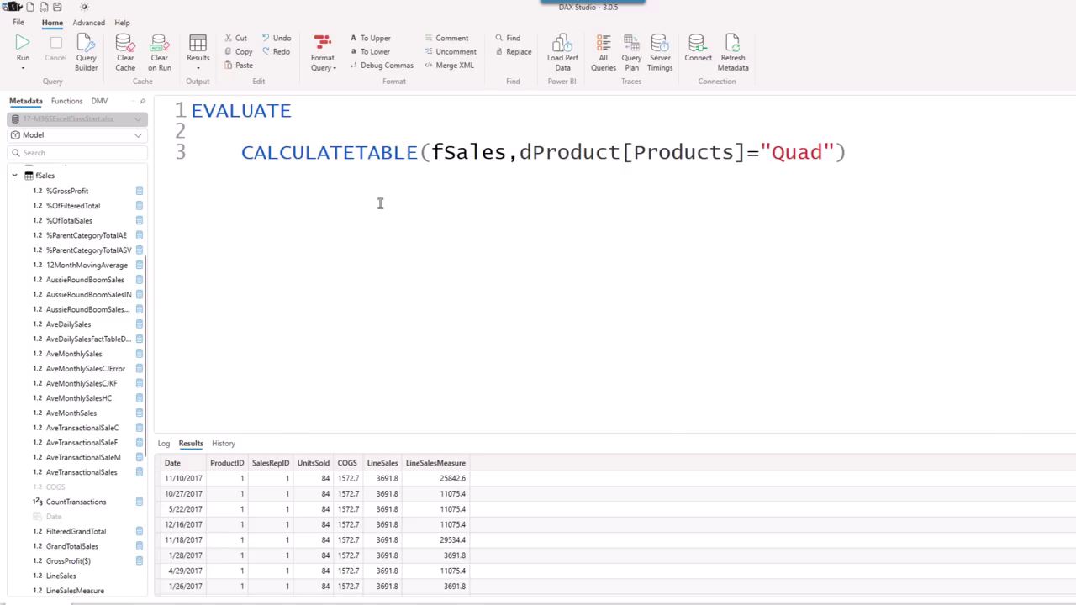
Wrap the CALCULATETABLE in ADDCOLUMNS and start a new "Gross Profit" column.
{"action": "type", "text": "ADDC"}
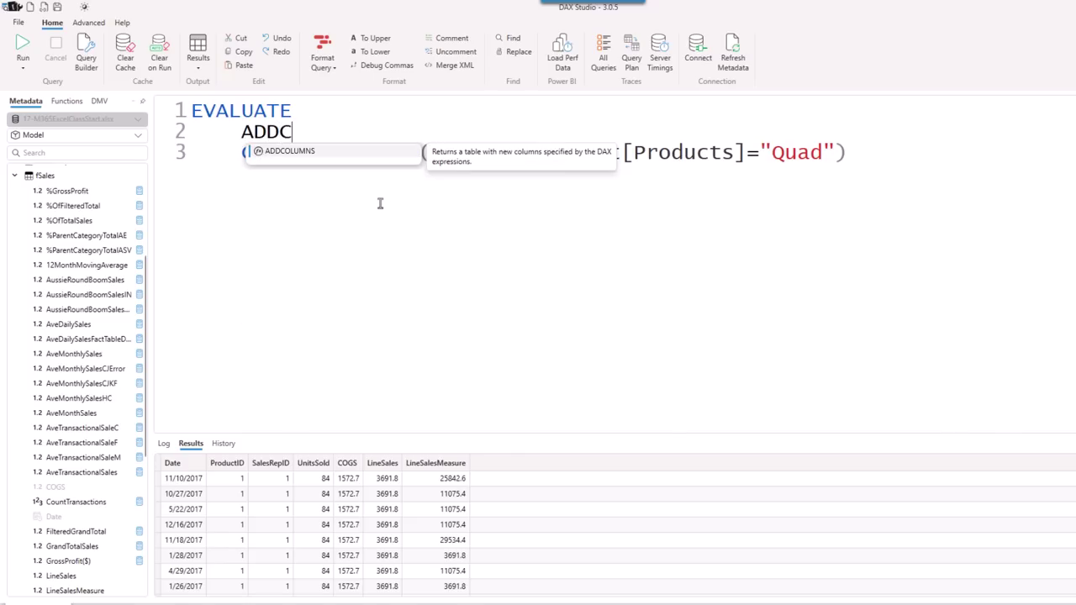
{"action": "type", "text": "OLUMNS("}
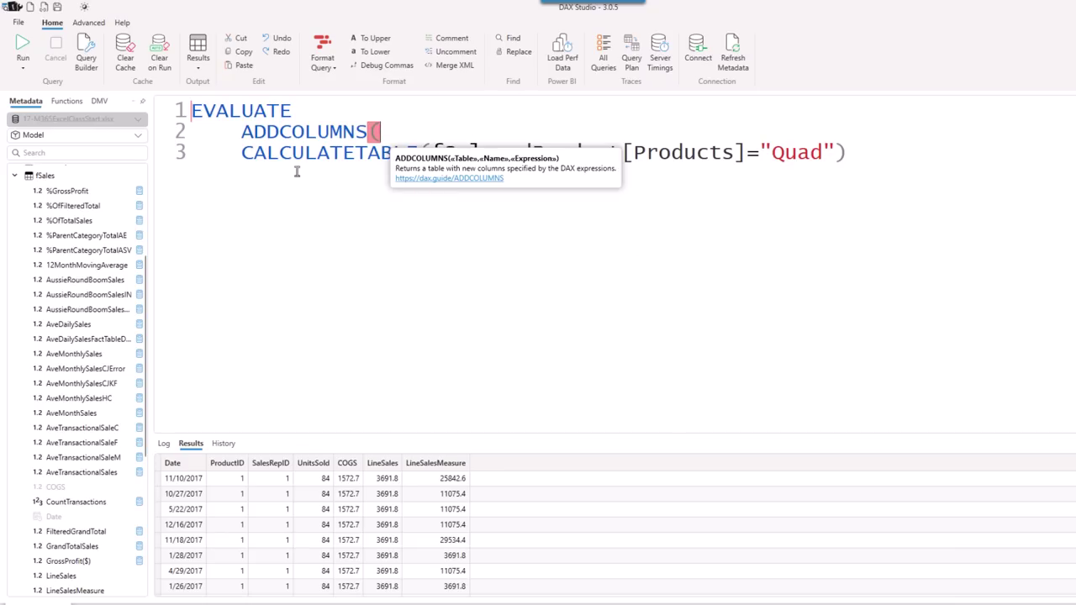
{"action": "left_click", "coordinate": [243, 156]}
{"action": "key", "text": "Tab"}
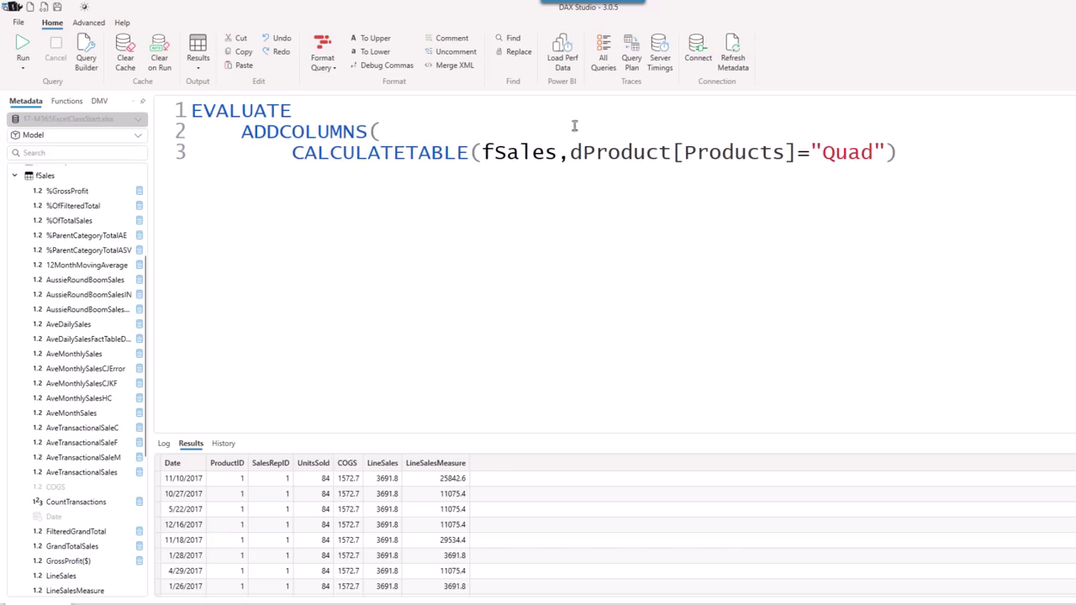
{"action": "left_click", "coordinate": [903, 153]}
{"action": "type", "text": "),"}
{"action": "key", "text": "Return"}
{"action": "type", "text": "\"Gross Profit\""}
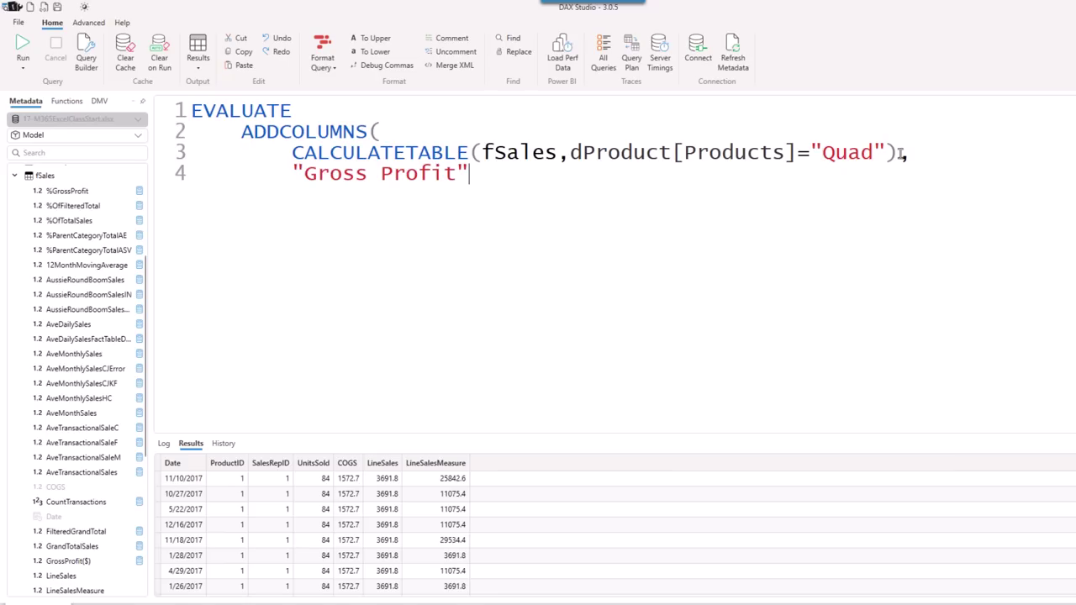
{"action": "type", "text": ","}
Define Gross Profit as fSales[LineSales]-fSales[COGS] and run the query, giving 2119.1 per row.
{"action": "scroll", "coordinate": [84, 470], "scroll_direction": "down", "scroll_amount": 3}
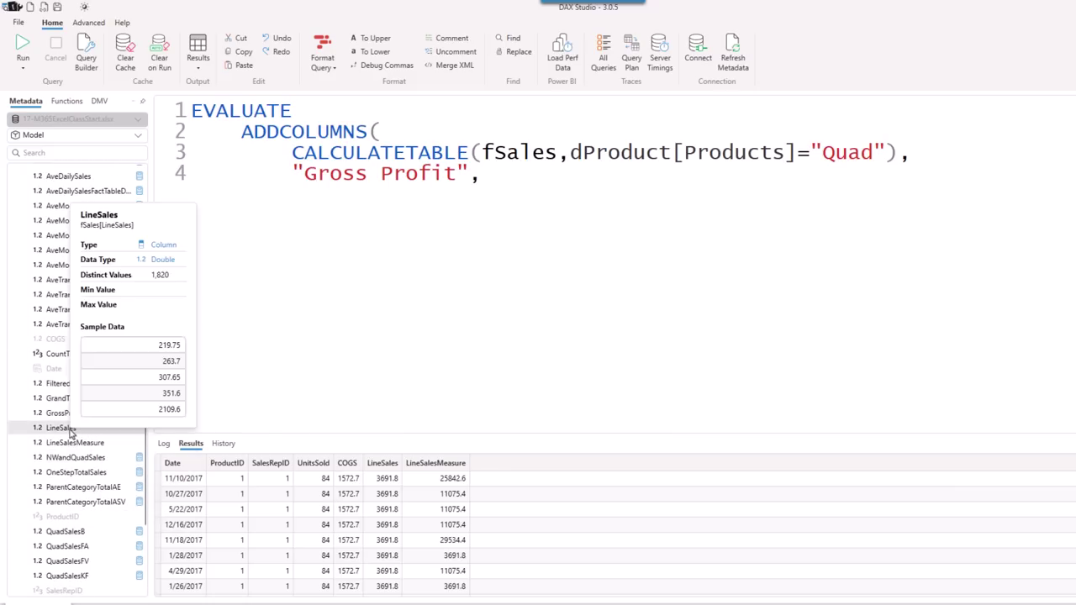
{"action": "double_click", "coordinate": [71, 431]}
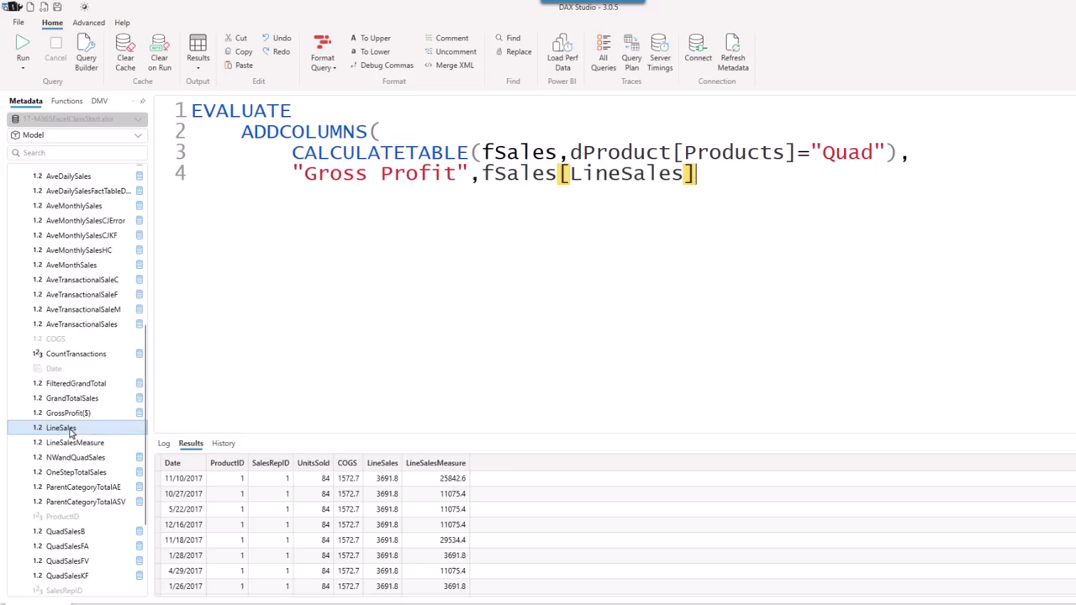
{"action": "type", "text": "-fSales[COGS"}
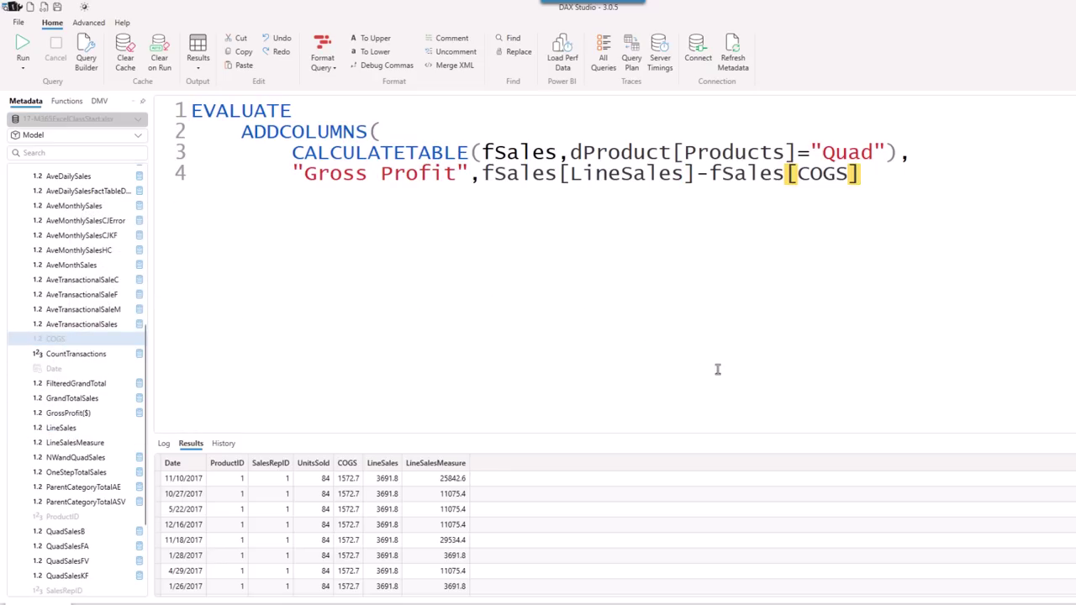
{"action": "type", "text": ")"}
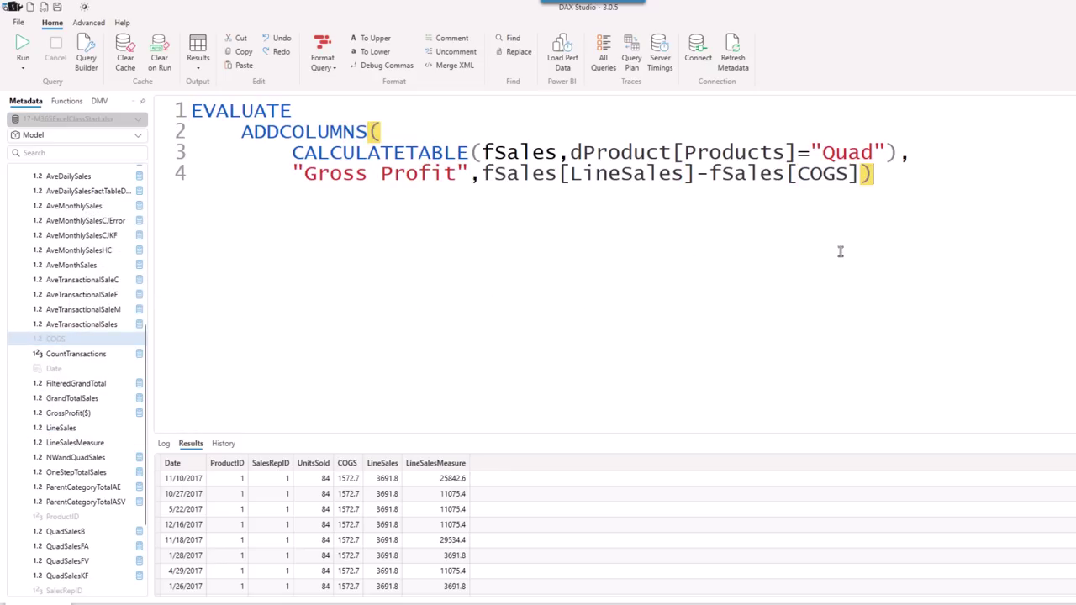
{"action": "left_click_drag", "start_coordinate": [904, 179], "coordinate": [33, 97]}
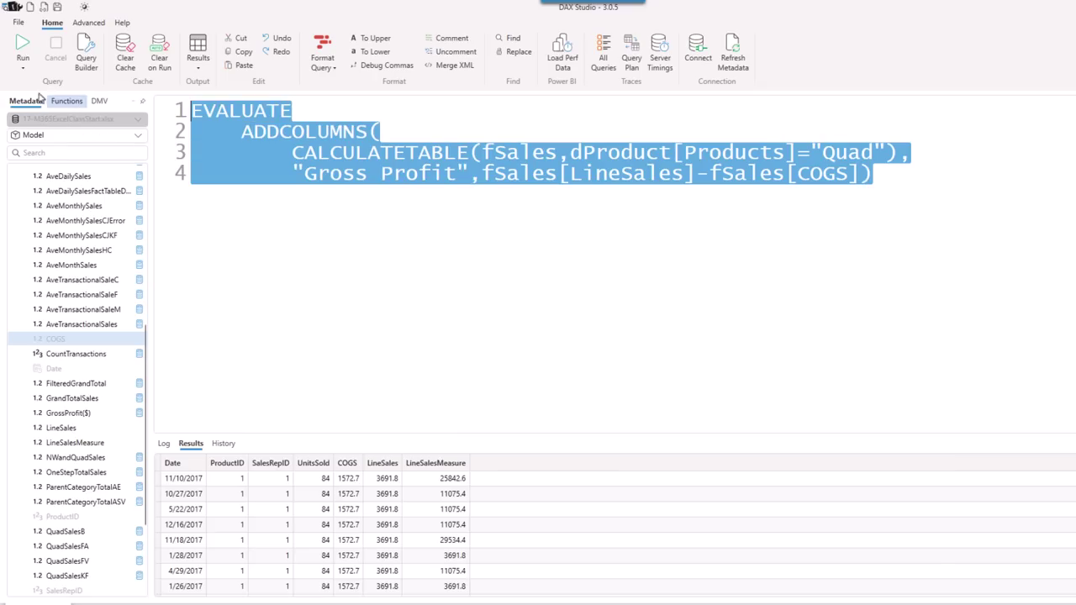
{"action": "left_click", "coordinate": [23, 49]}
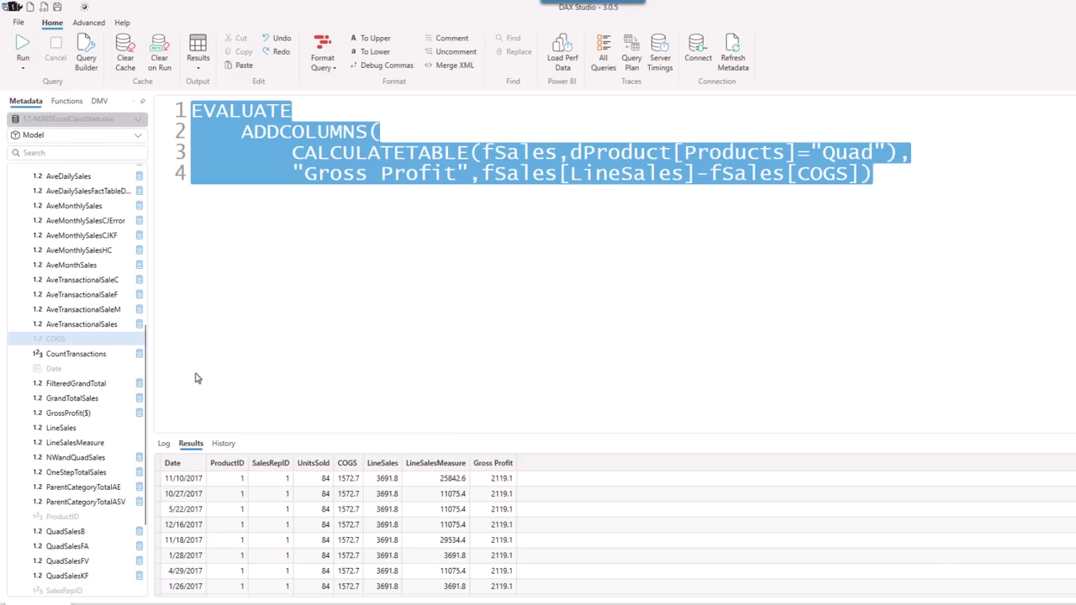
Copy the ADDCOLUMNS query and paste it over the dSalesReps table's DAX expression, with Command Type DAX.
{"action": "right_click", "coordinate": [328, 167]}
{"action": "left_click", "coordinate": [364, 192]}
{"action": "key", "text": "alt+Tab"}
{"action": "right_click", "coordinate": [154, 203]}
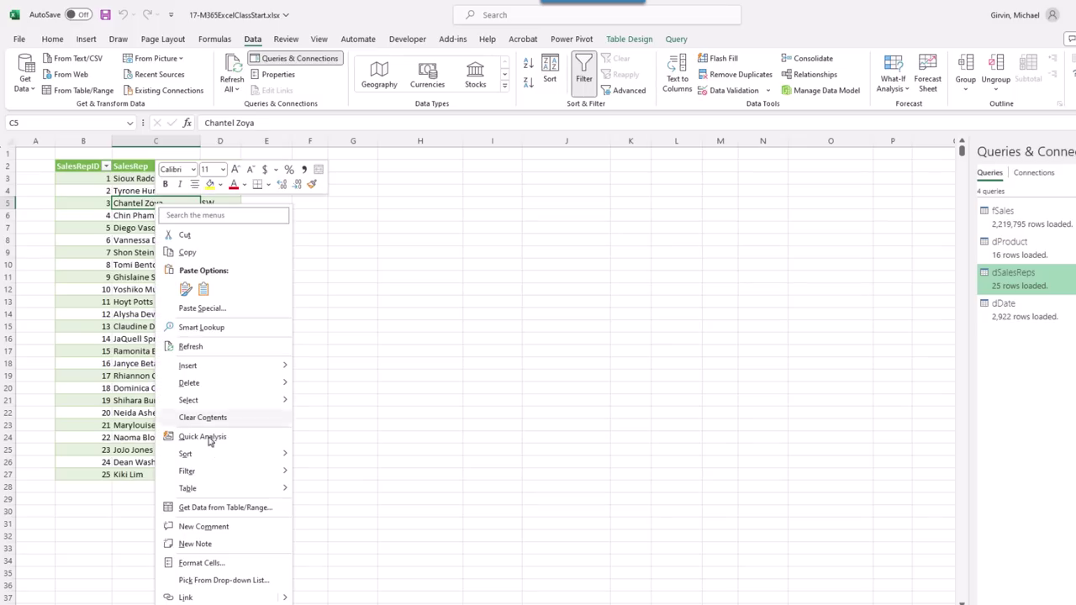
{"action": "mouse_move", "coordinate": [220, 491]}
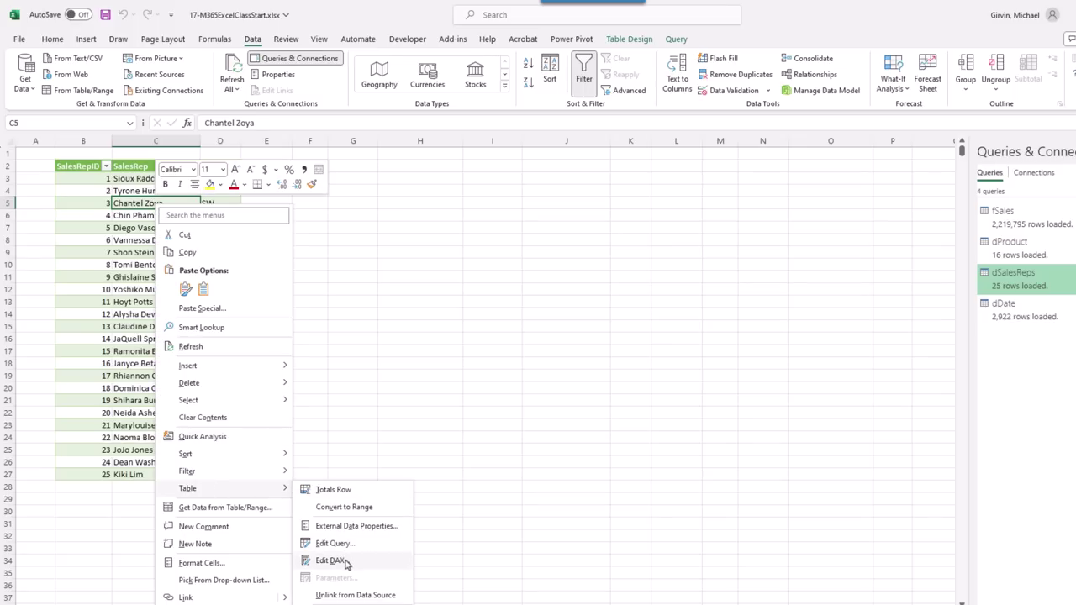
{"action": "left_click", "coordinate": [345, 562]}
{"action": "left_click", "coordinate": [359, 273]}
{"action": "left_click", "coordinate": [338, 302]}
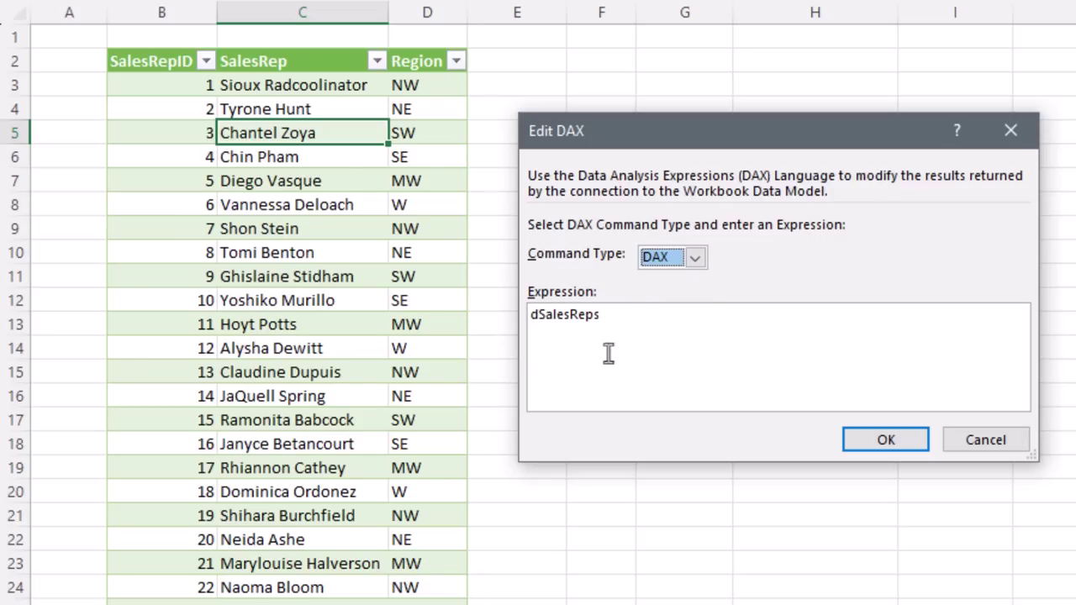
{"action": "left_click", "coordinate": [615, 330]}
{"action": "double_click", "coordinate": [615, 314]}
{"action": "key", "text": "ctrl+v"}
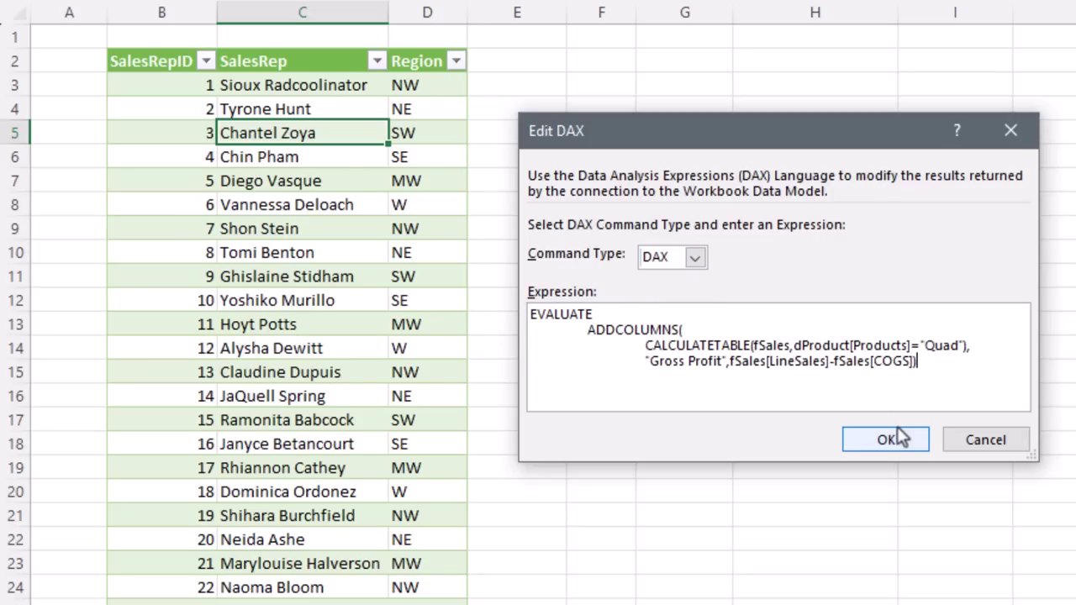
{"action": "left_click", "coordinate": [886, 441]}
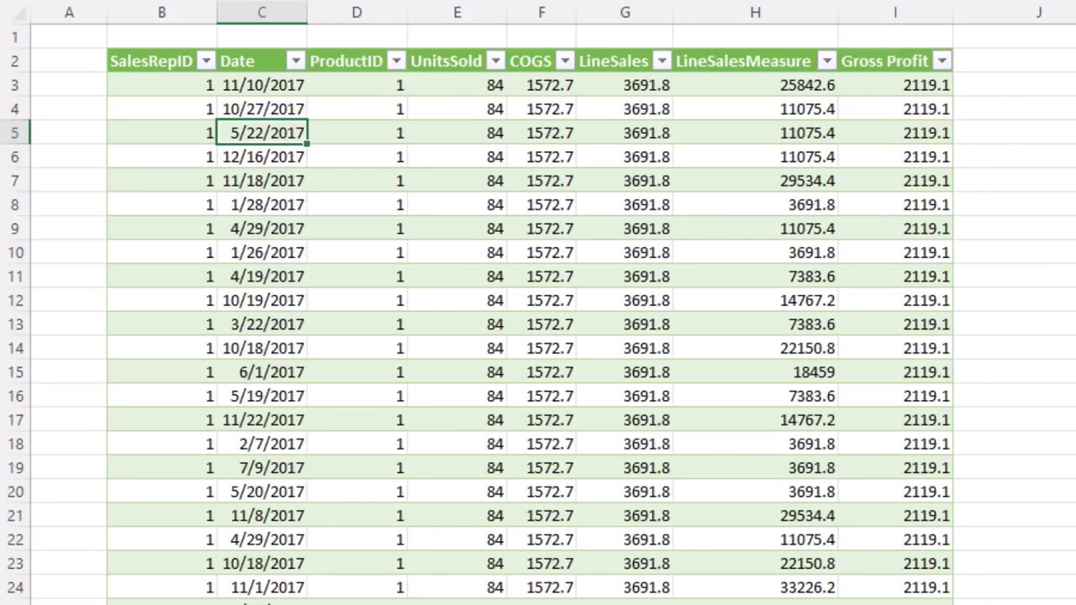
Back in DAX Studio, run the SELECTCOLUMNS query returning Product and Gross Profit for UnitsSold over 225.
{"action": "key", "text": "alt+Tab"}
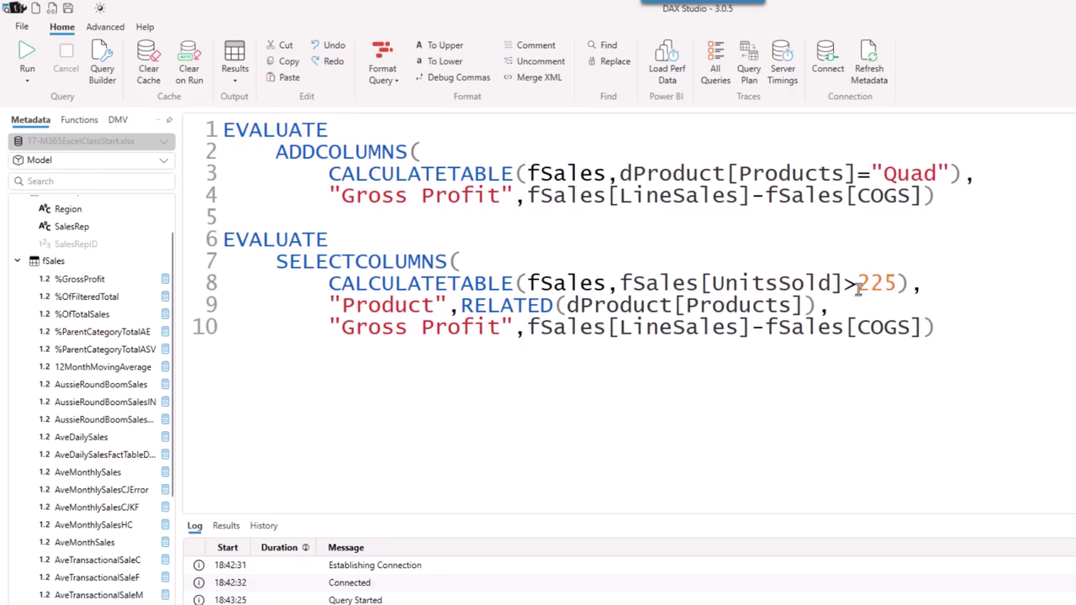
{"action": "left_click_drag", "start_coordinate": [952, 326], "coordinate": [225, 239]}
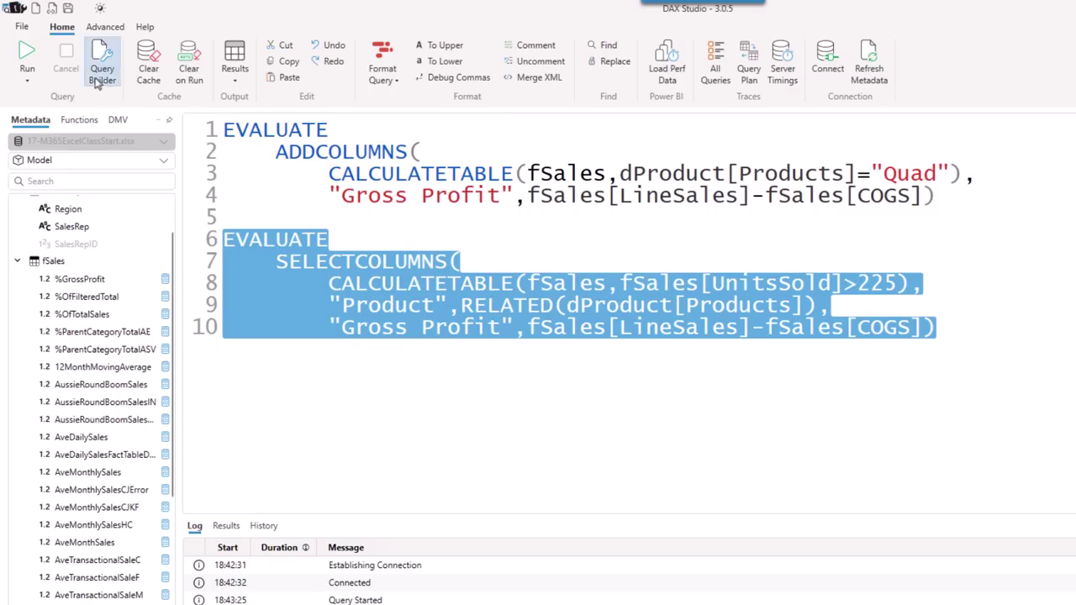
{"action": "left_click", "coordinate": [27, 55]}
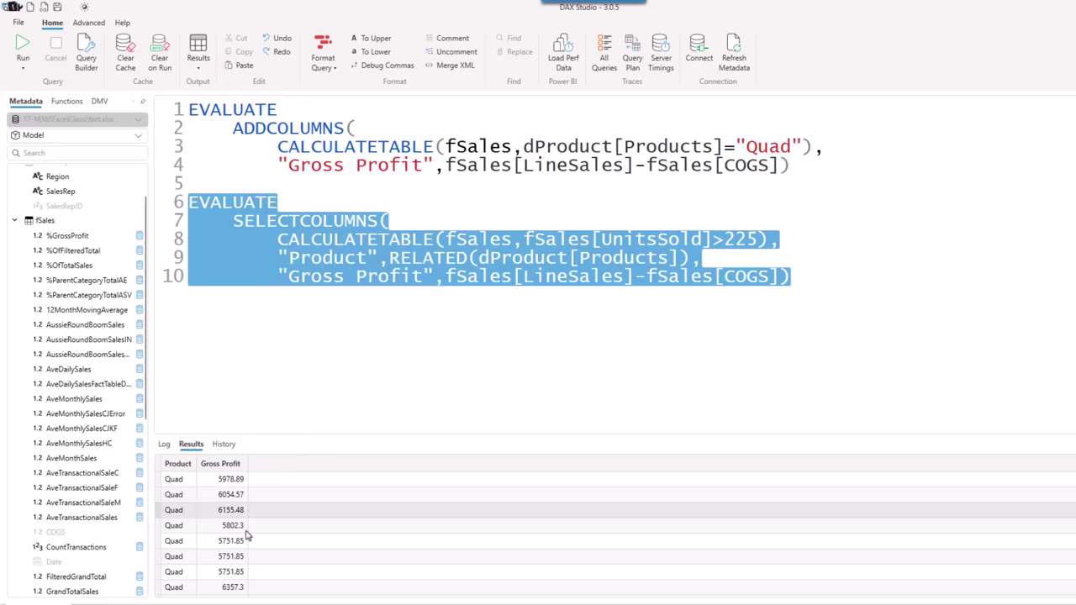
Paste the SELECTCOLUMNS query as the dProduct table's DAX command, with Command Type DAX, and load it.
{"action": "right_click", "coordinate": [340, 260]}
{"action": "key", "text": "alt+Tab"}
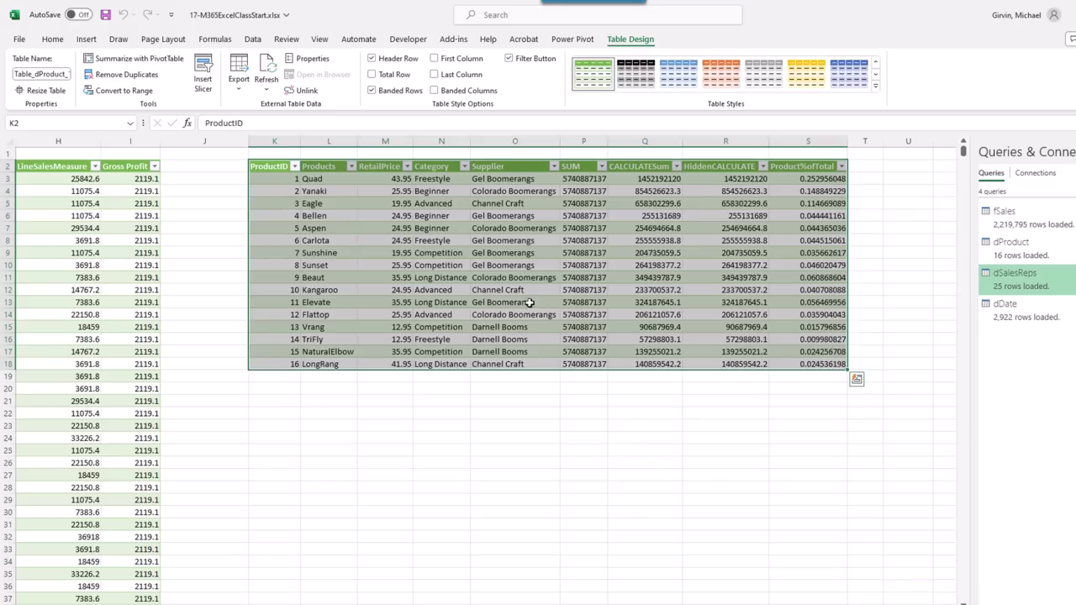
{"action": "left_click", "coordinate": [448, 207]}
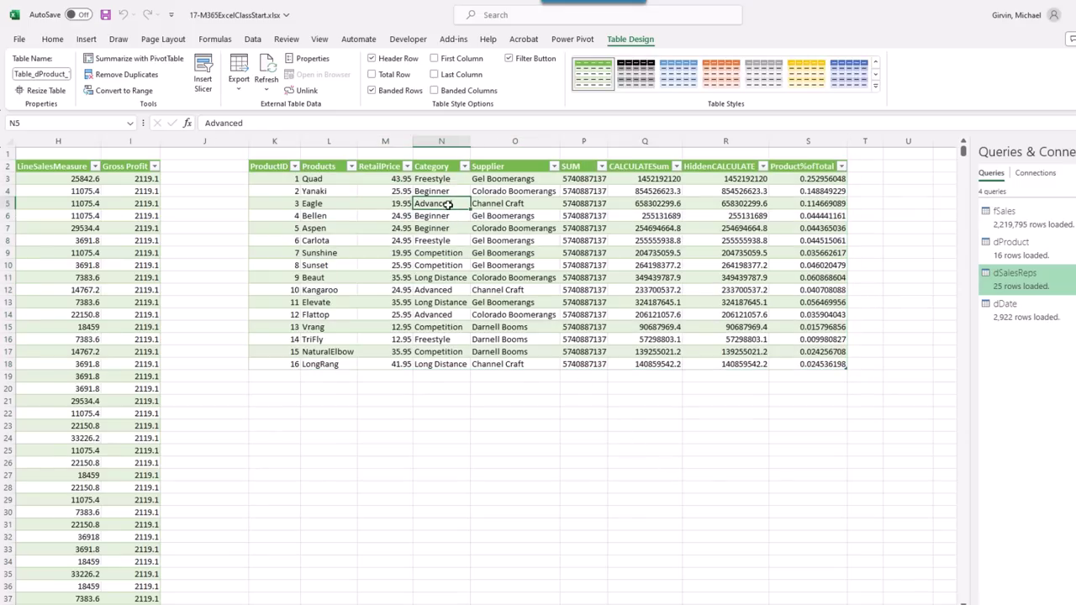
{"action": "right_click", "coordinate": [448, 205]}
{"action": "mouse_move", "coordinate": [516, 494]}
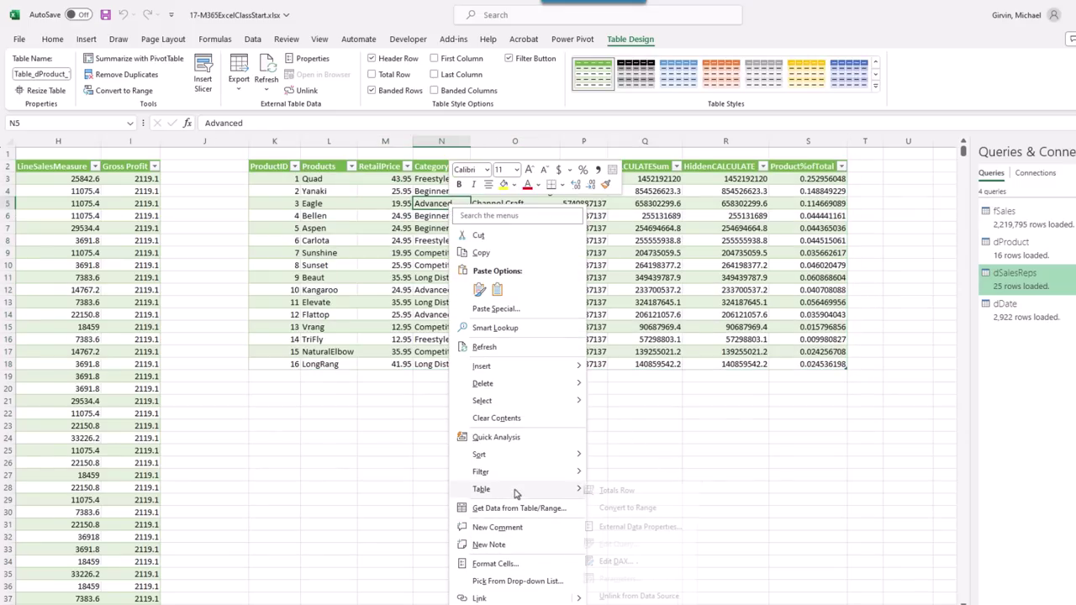
{"action": "left_click", "coordinate": [626, 564]}
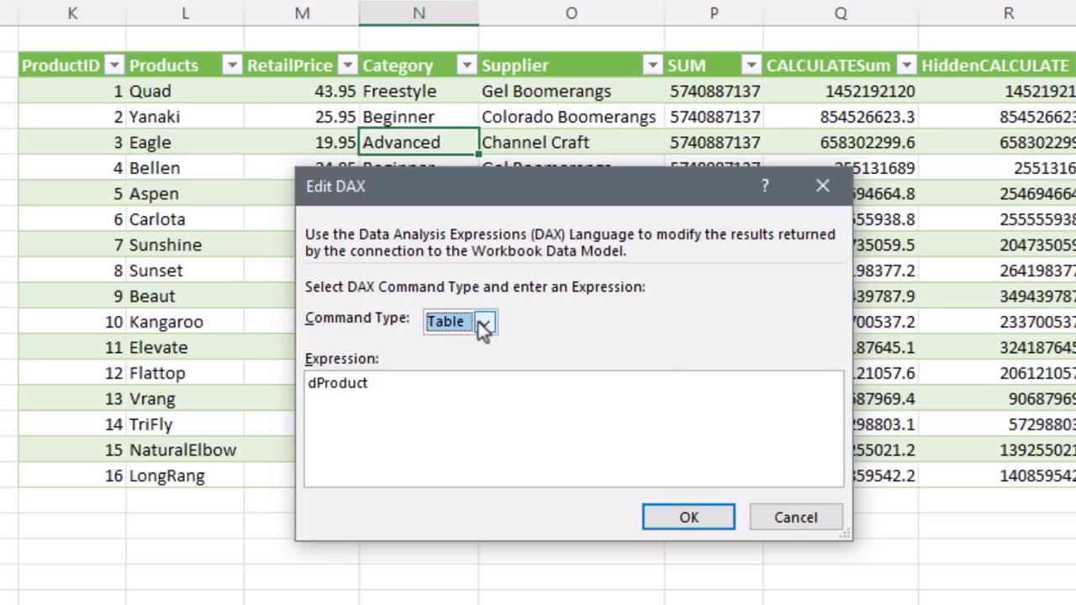
{"action": "left_click", "coordinate": [473, 290]}
{"action": "left_click", "coordinate": [456, 309]}
{"action": "key", "text": "Tab"}
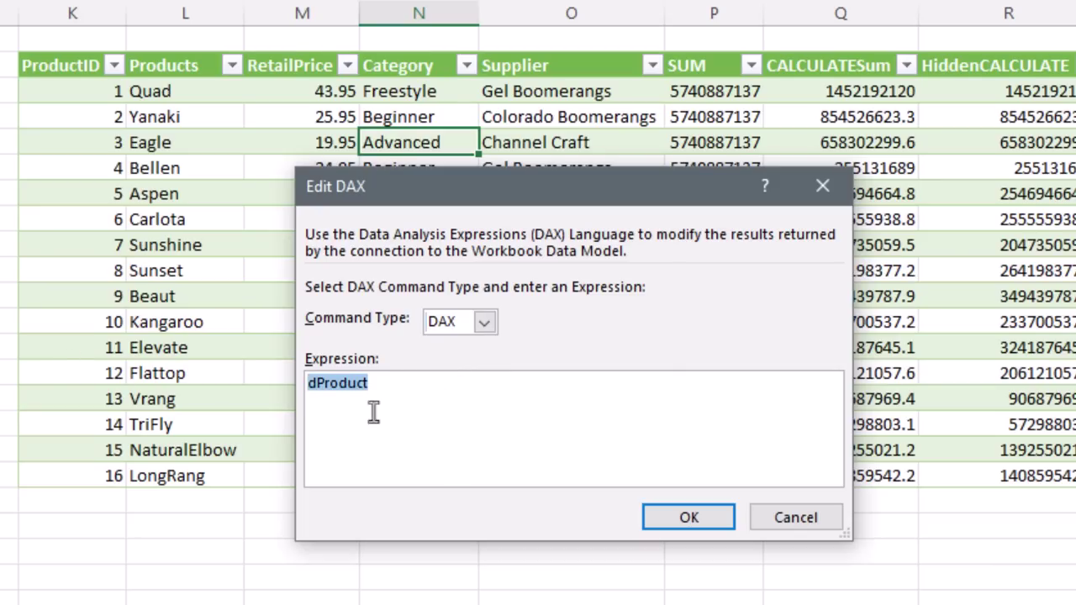
{"action": "key", "text": "ctrl+v"}
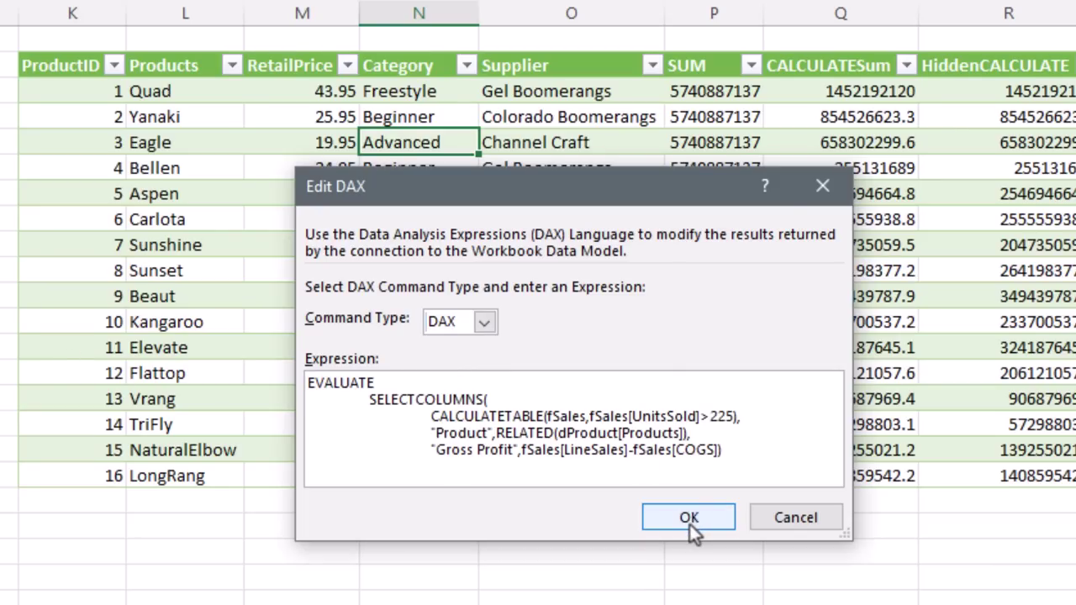
{"action": "left_click", "coordinate": [689, 517]}
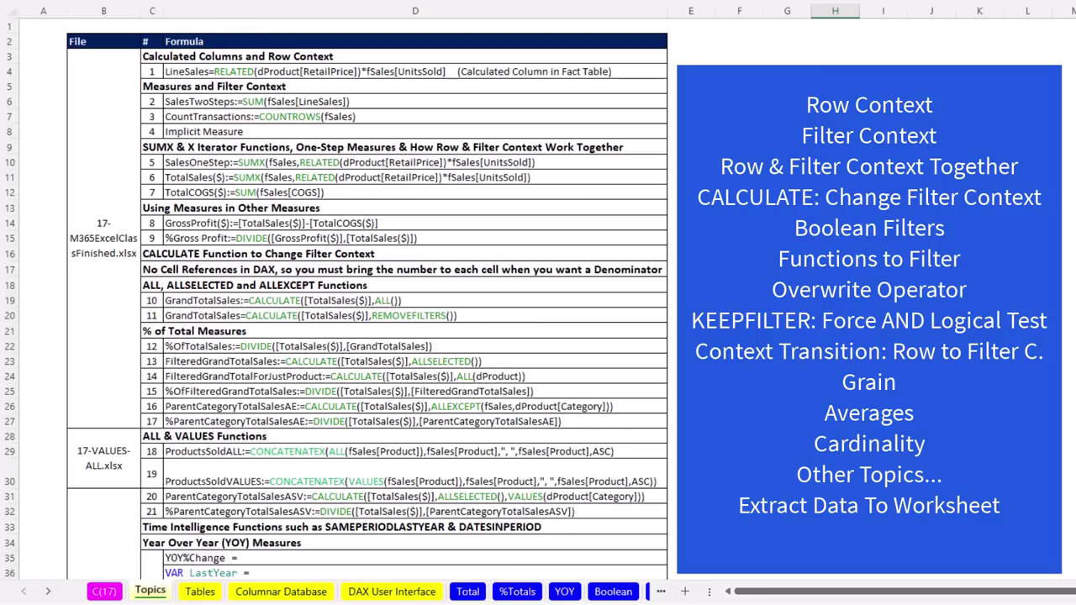
Scroll the Topics sheet down to the DAX Studio extract-data rows and the GENERATE-based date tables.
{"action": "scroll", "coordinate": [162, 95], "scroll_direction": "down", "scroll_amount": 4}
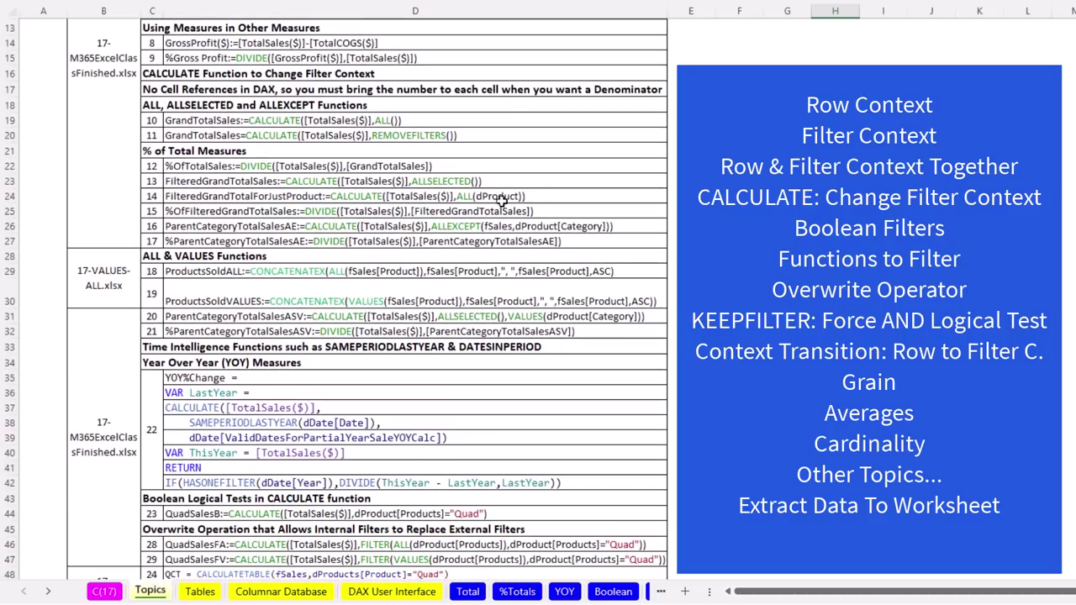
{"action": "scroll", "coordinate": [212, 306], "scroll_direction": "down", "scroll_amount": 5}
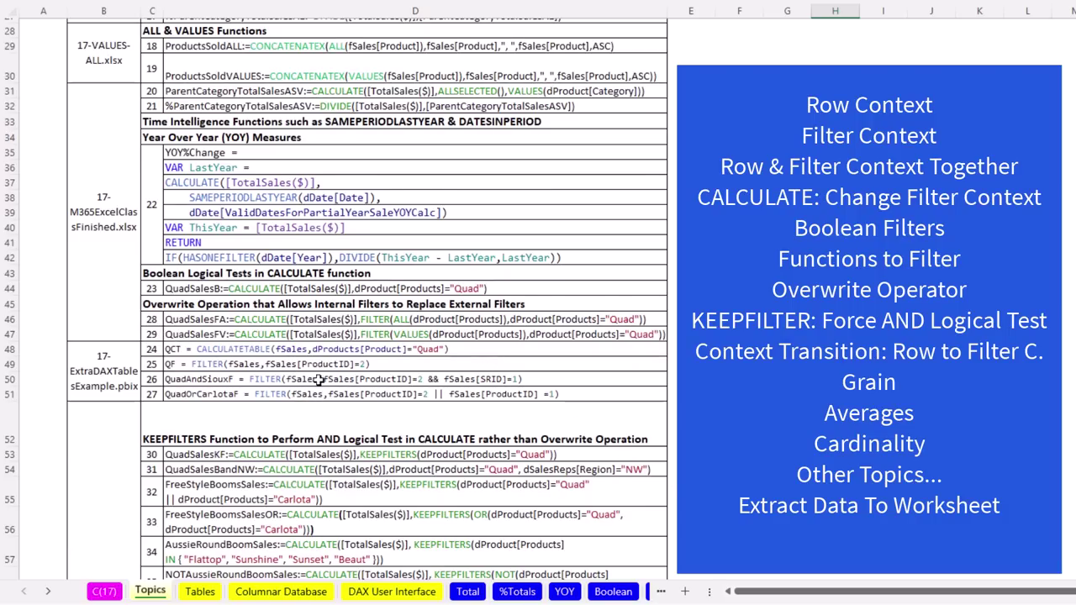
{"action": "scroll", "coordinate": [319, 380], "scroll_direction": "down", "scroll_amount": 6}
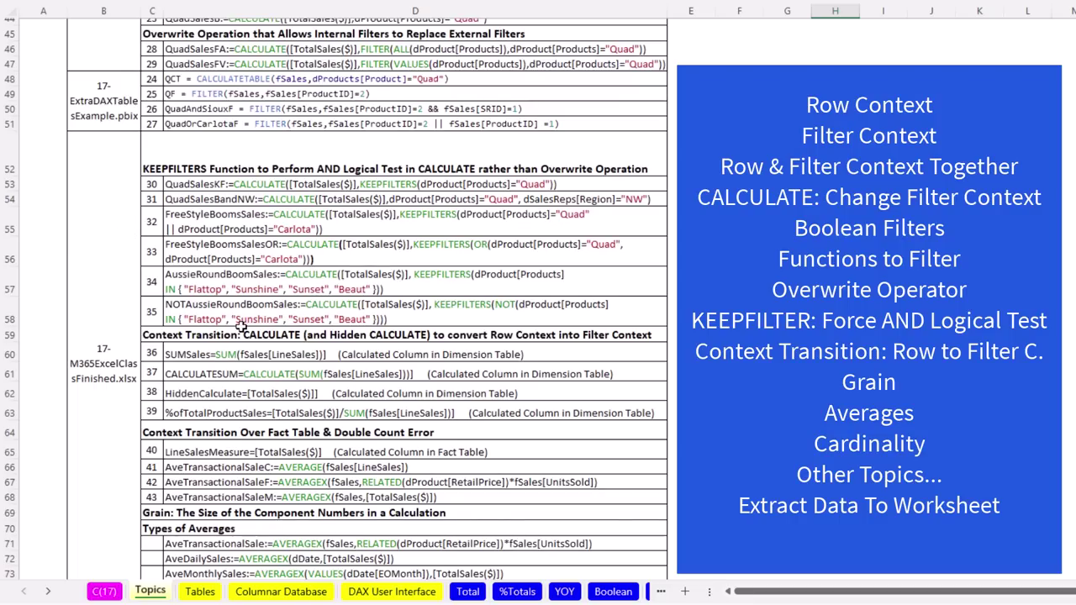
{"action": "scroll", "coordinate": [307, 343], "scroll_direction": "down", "scroll_amount": 6}
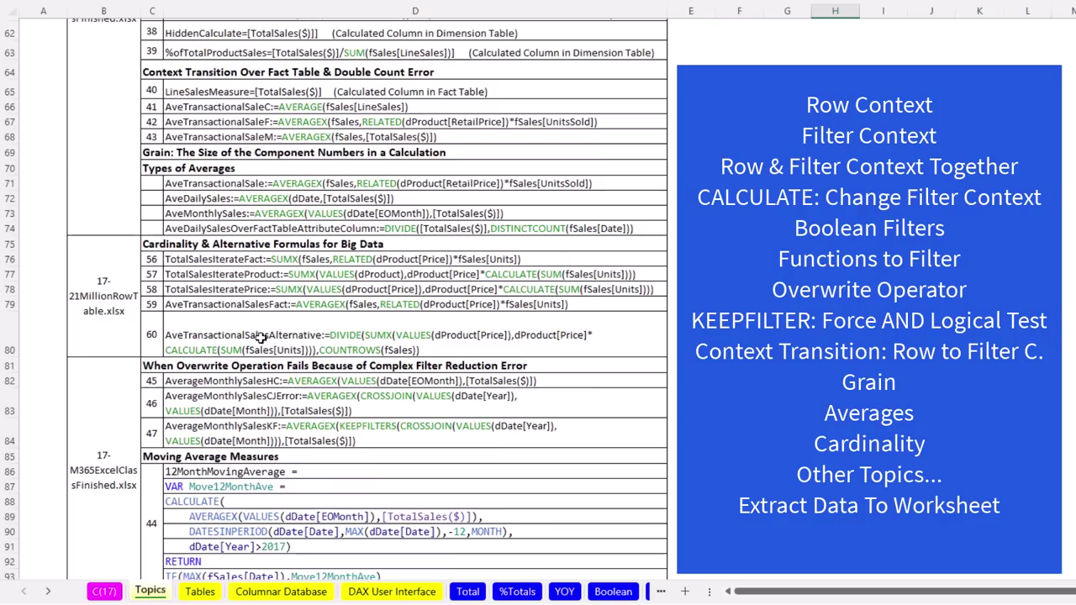
{"action": "scroll", "coordinate": [385, 452], "scroll_direction": "down", "scroll_amount": 8}
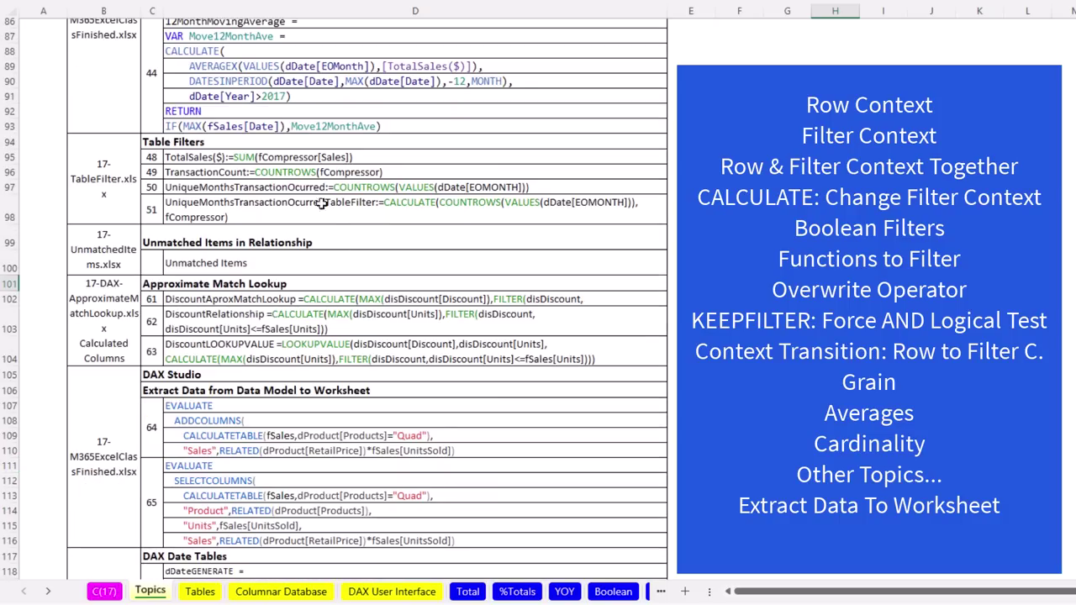
{"action": "scroll", "coordinate": [322, 205], "scroll_direction": "down", "scroll_amount": 4}
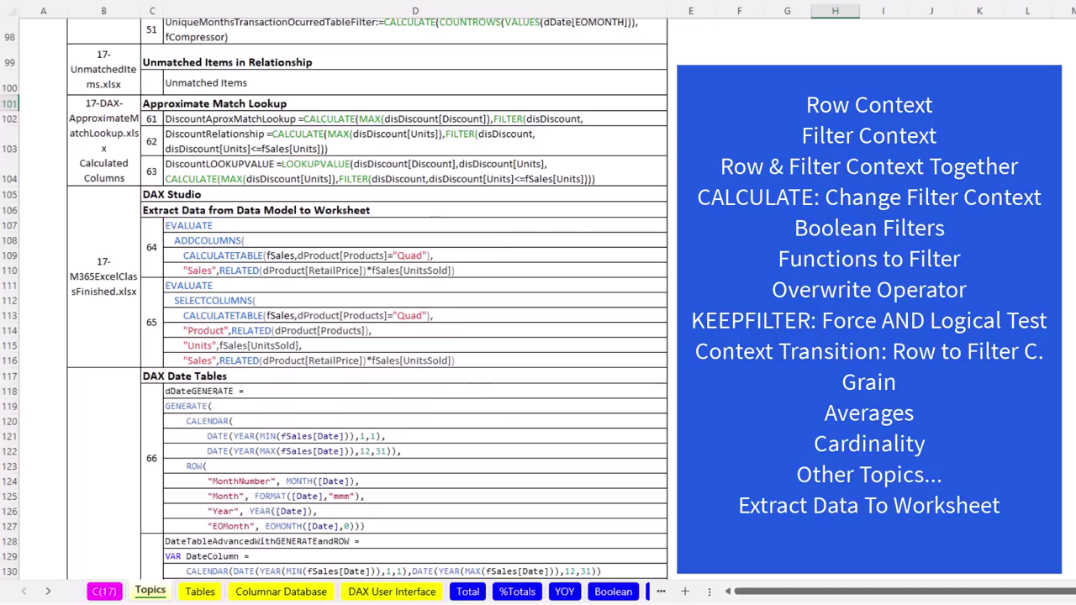